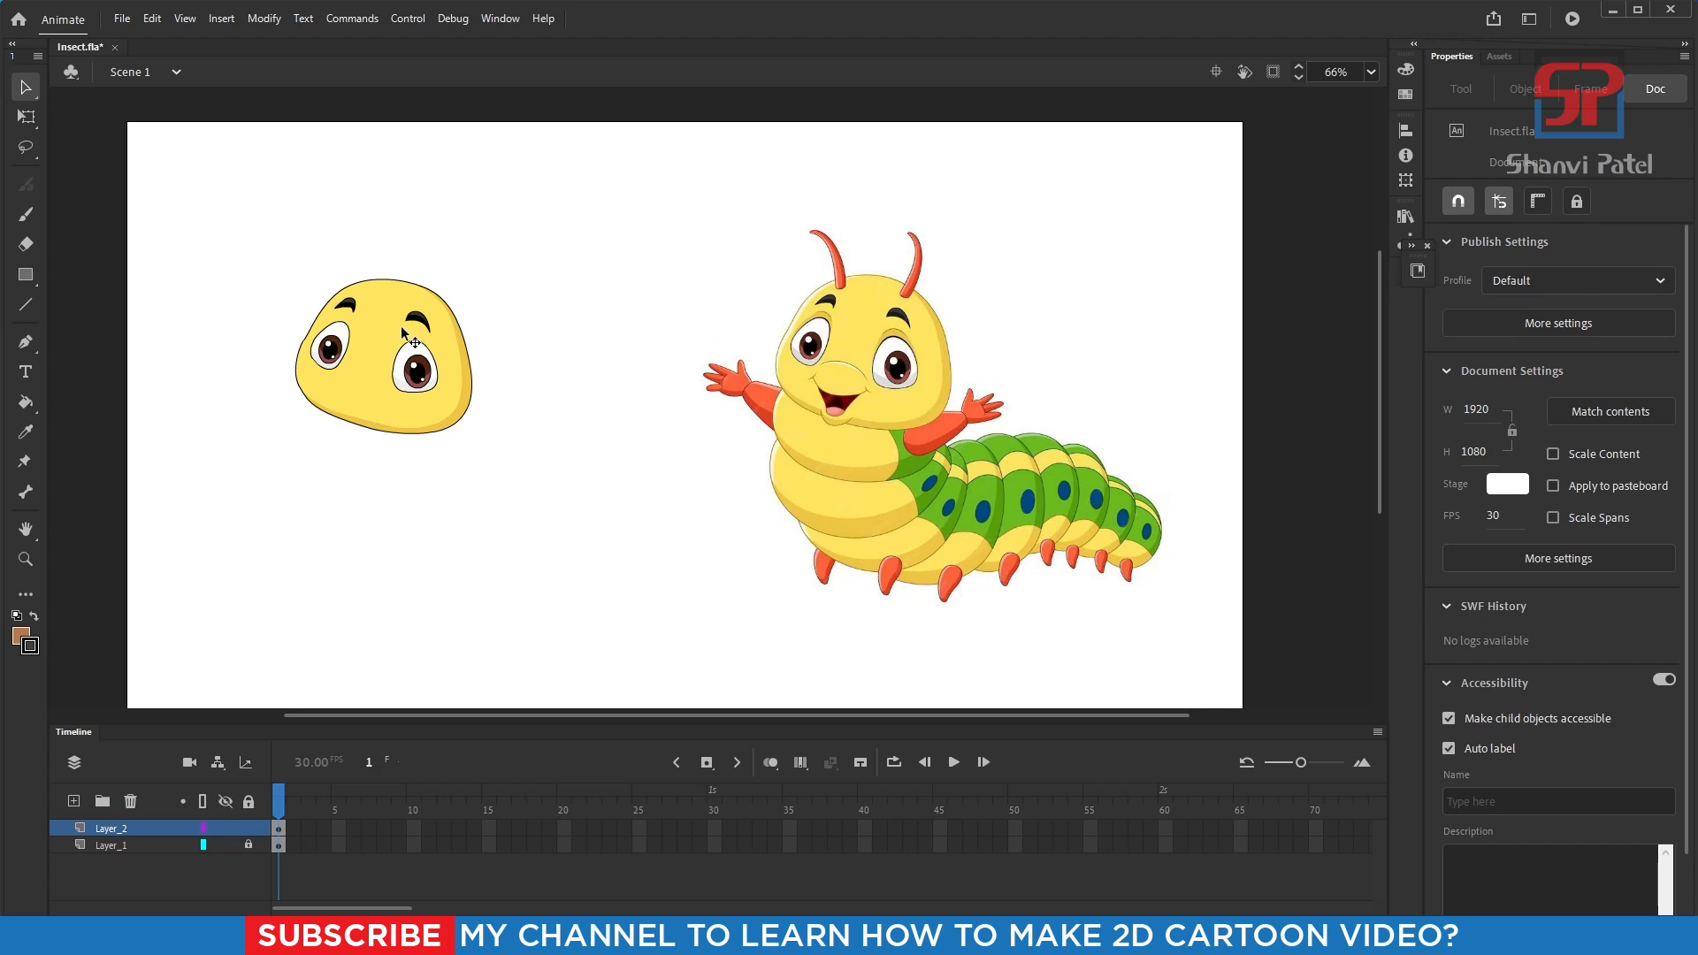
- Open the yellow head symbol for editing and add a new layer above its existing layer
left_click(364, 356)
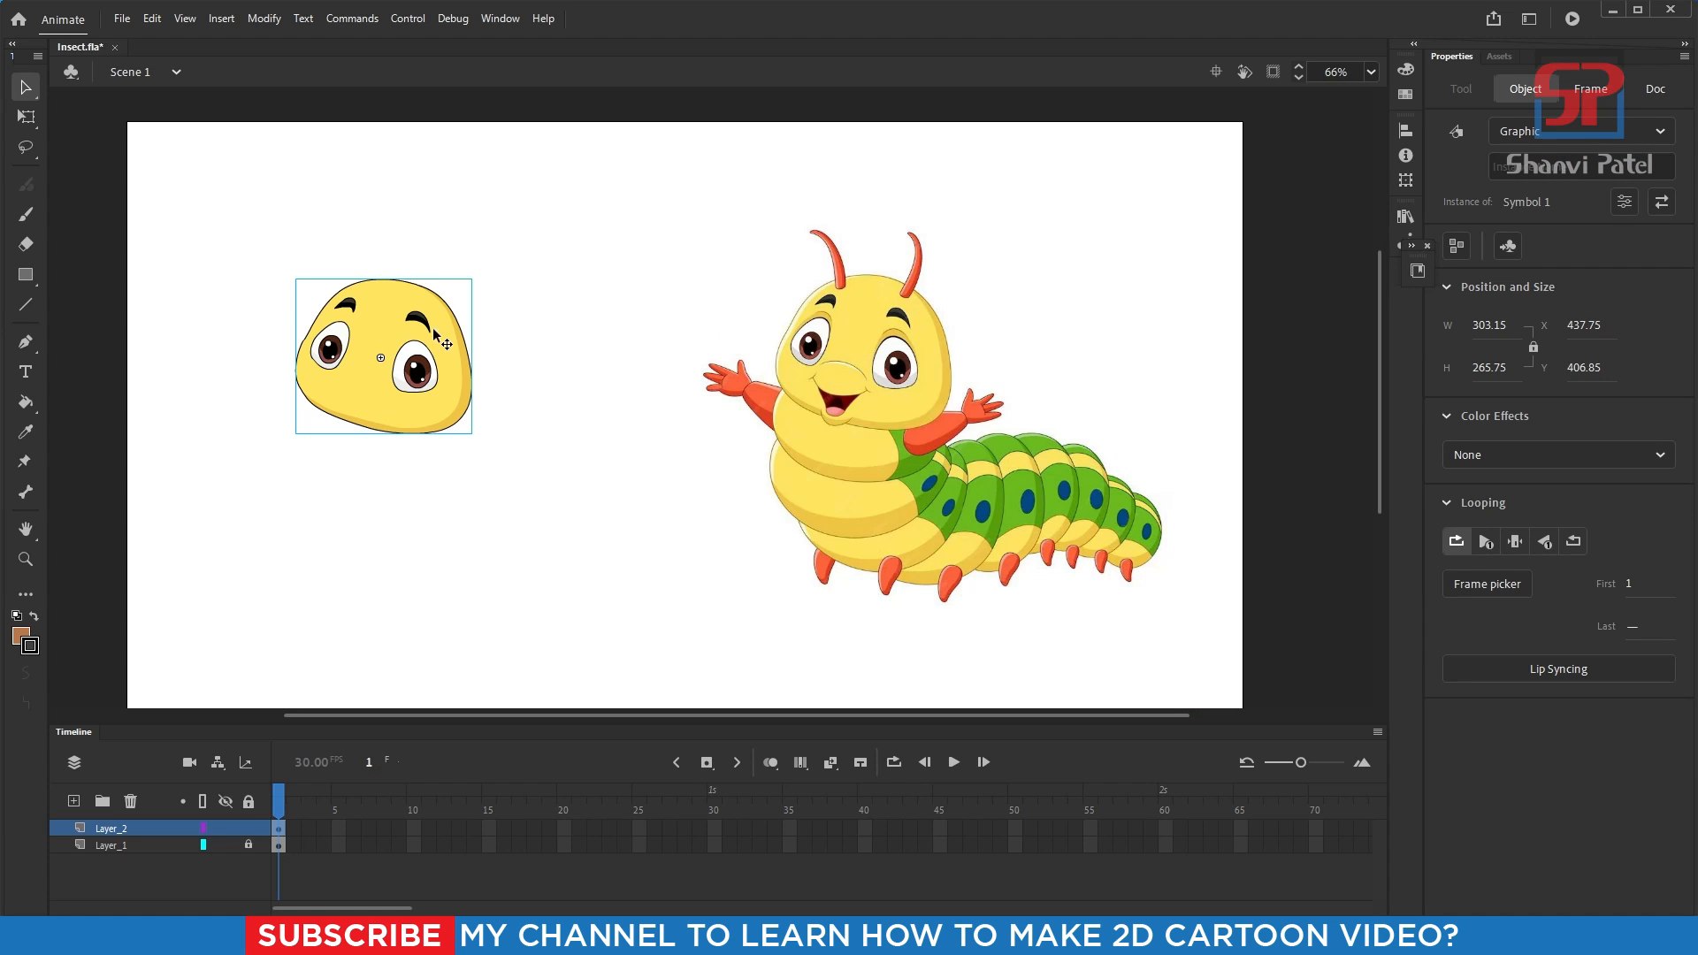
double_click(397, 333)
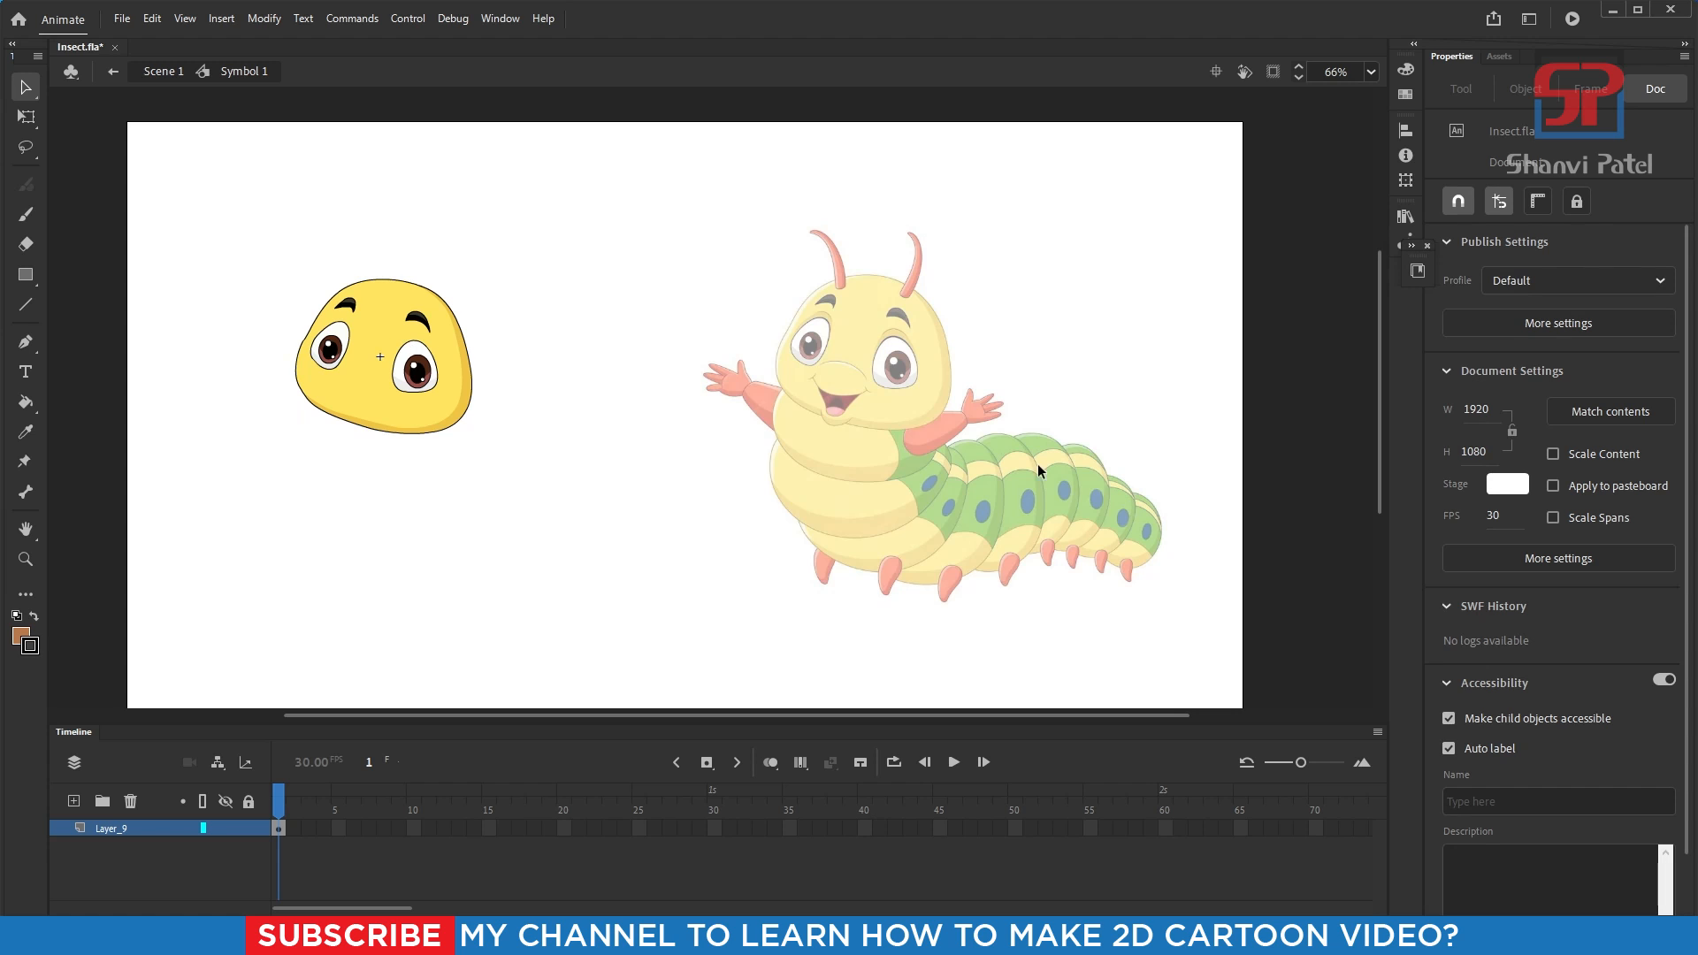
left_click_drag(659, 226, 1093, 573)
left_click_drag(395, 216, 946, 603)
left_click_drag(663, 355, 634, 419)
left_click_drag(361, 231, 964, 662)
left_click_drag(705, 459, 633, 384)
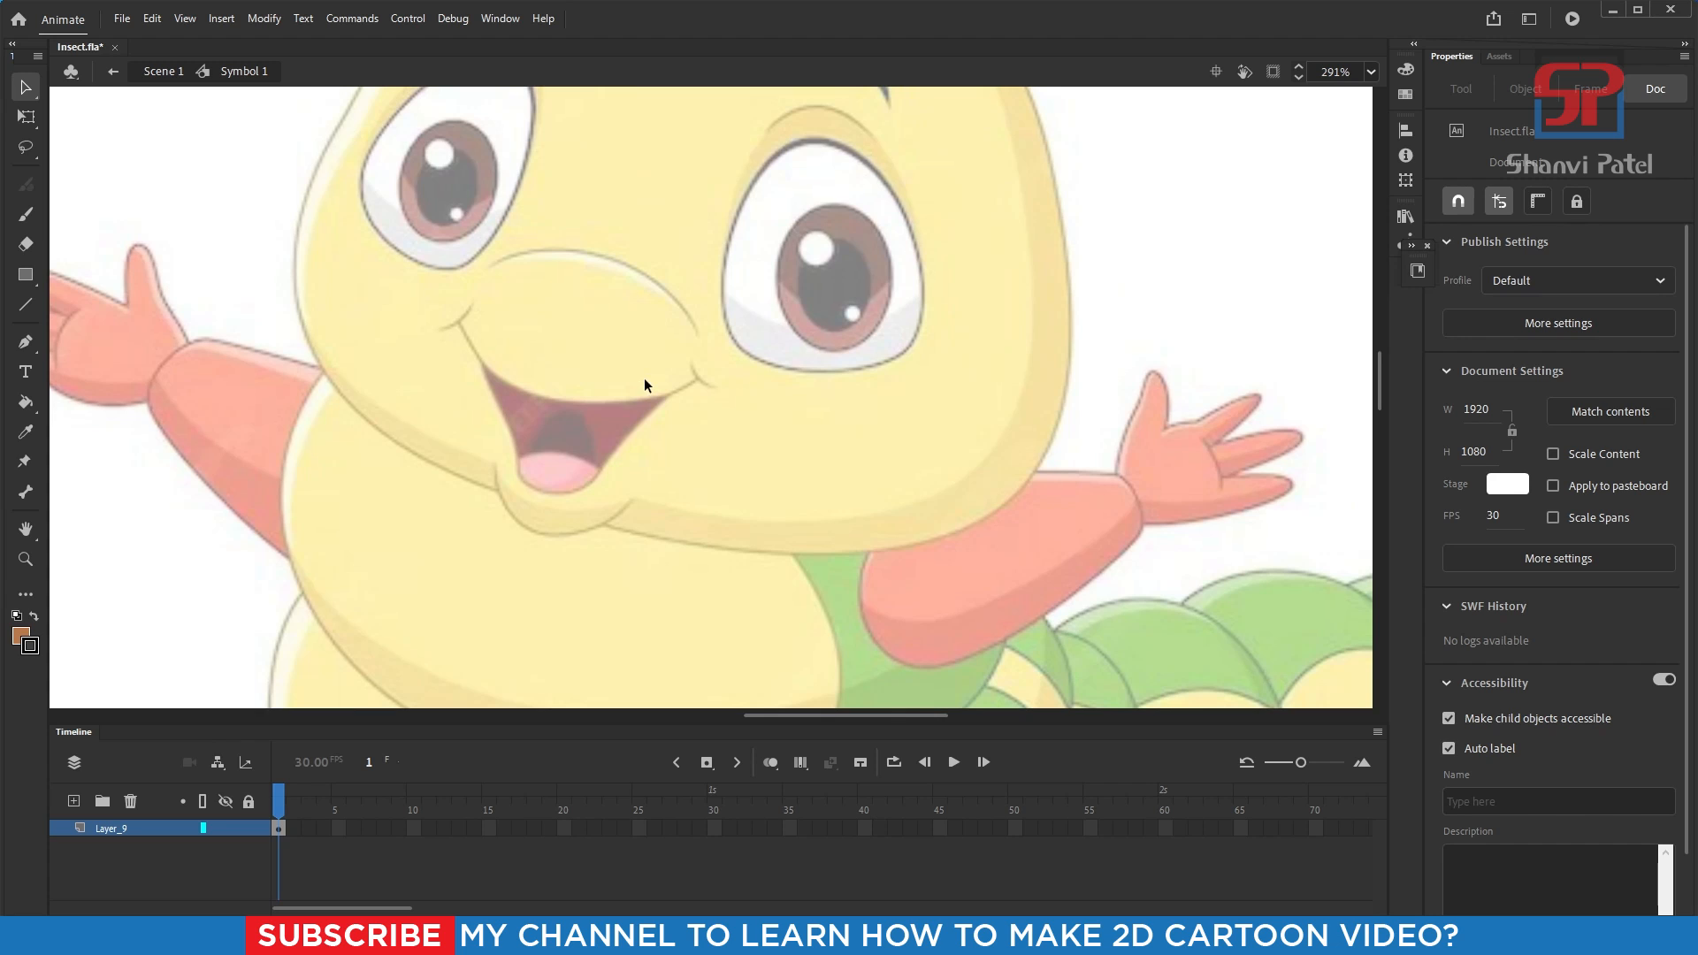
left_click(74, 801)
- Trace the closed outline of the open mouth over the reference caterpillar's face with the Pen tool
key("p")
scroll(674, 416, "up", 3)
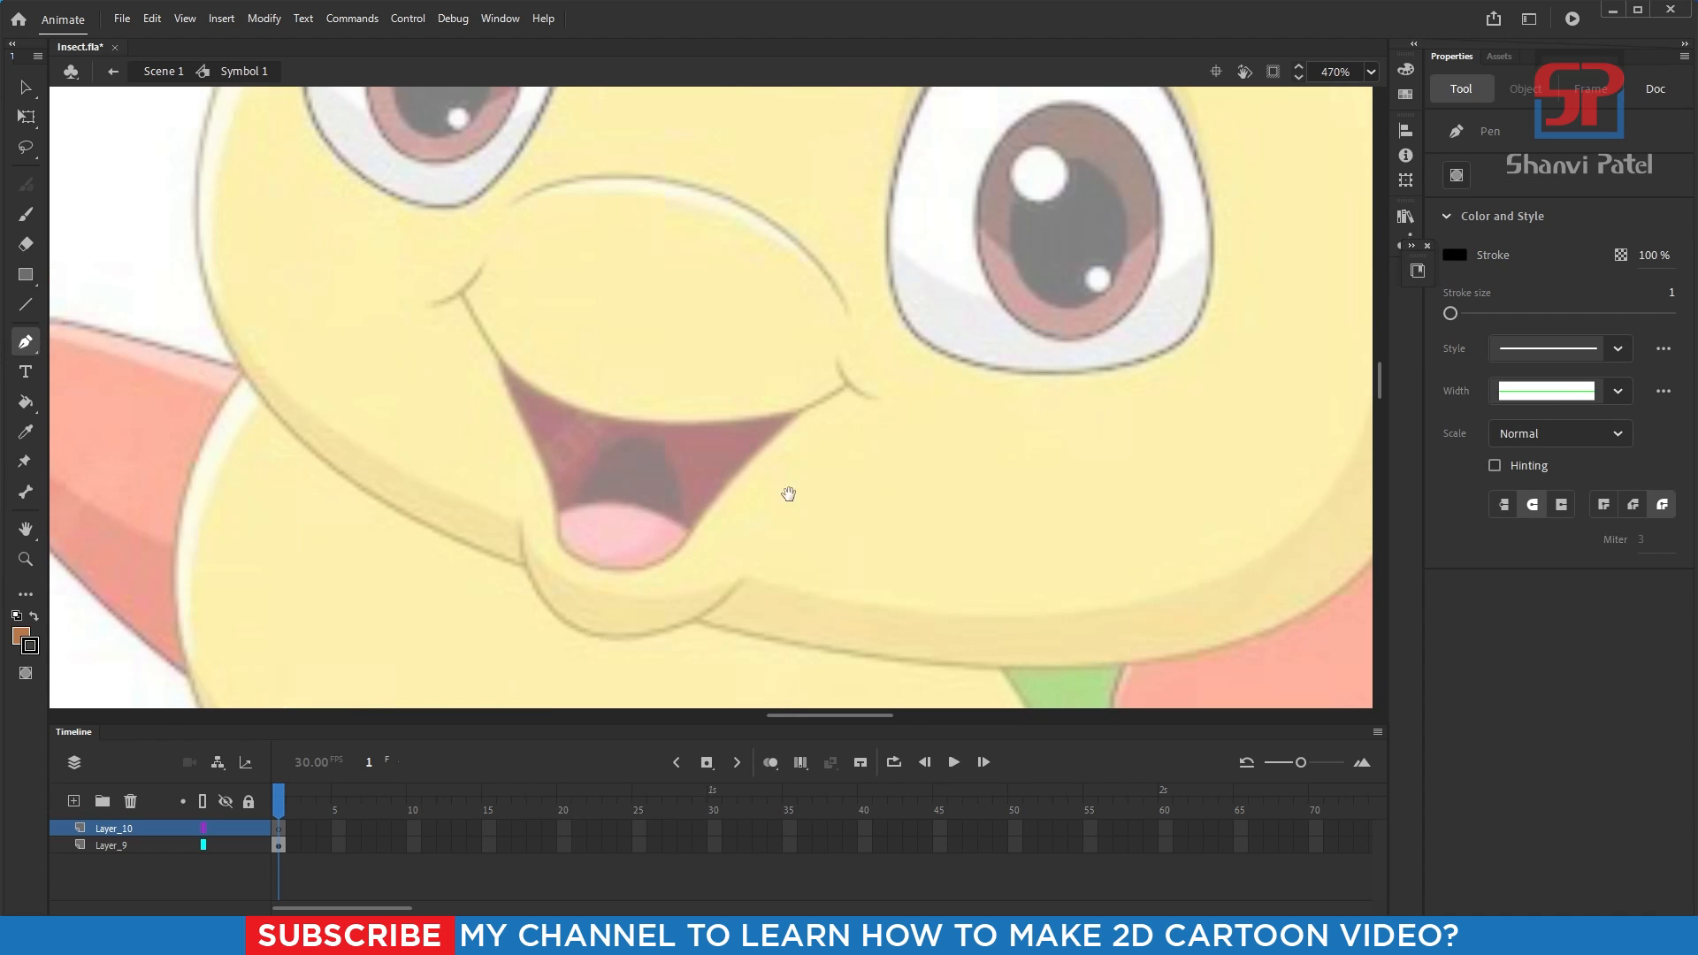
mouse_move(692, 531)
left_mouse_down()
mouse_move(656, 562)
mouse_move(657, 587)
left_mouse_up()
left_click_drag(555, 535, 517, 424)
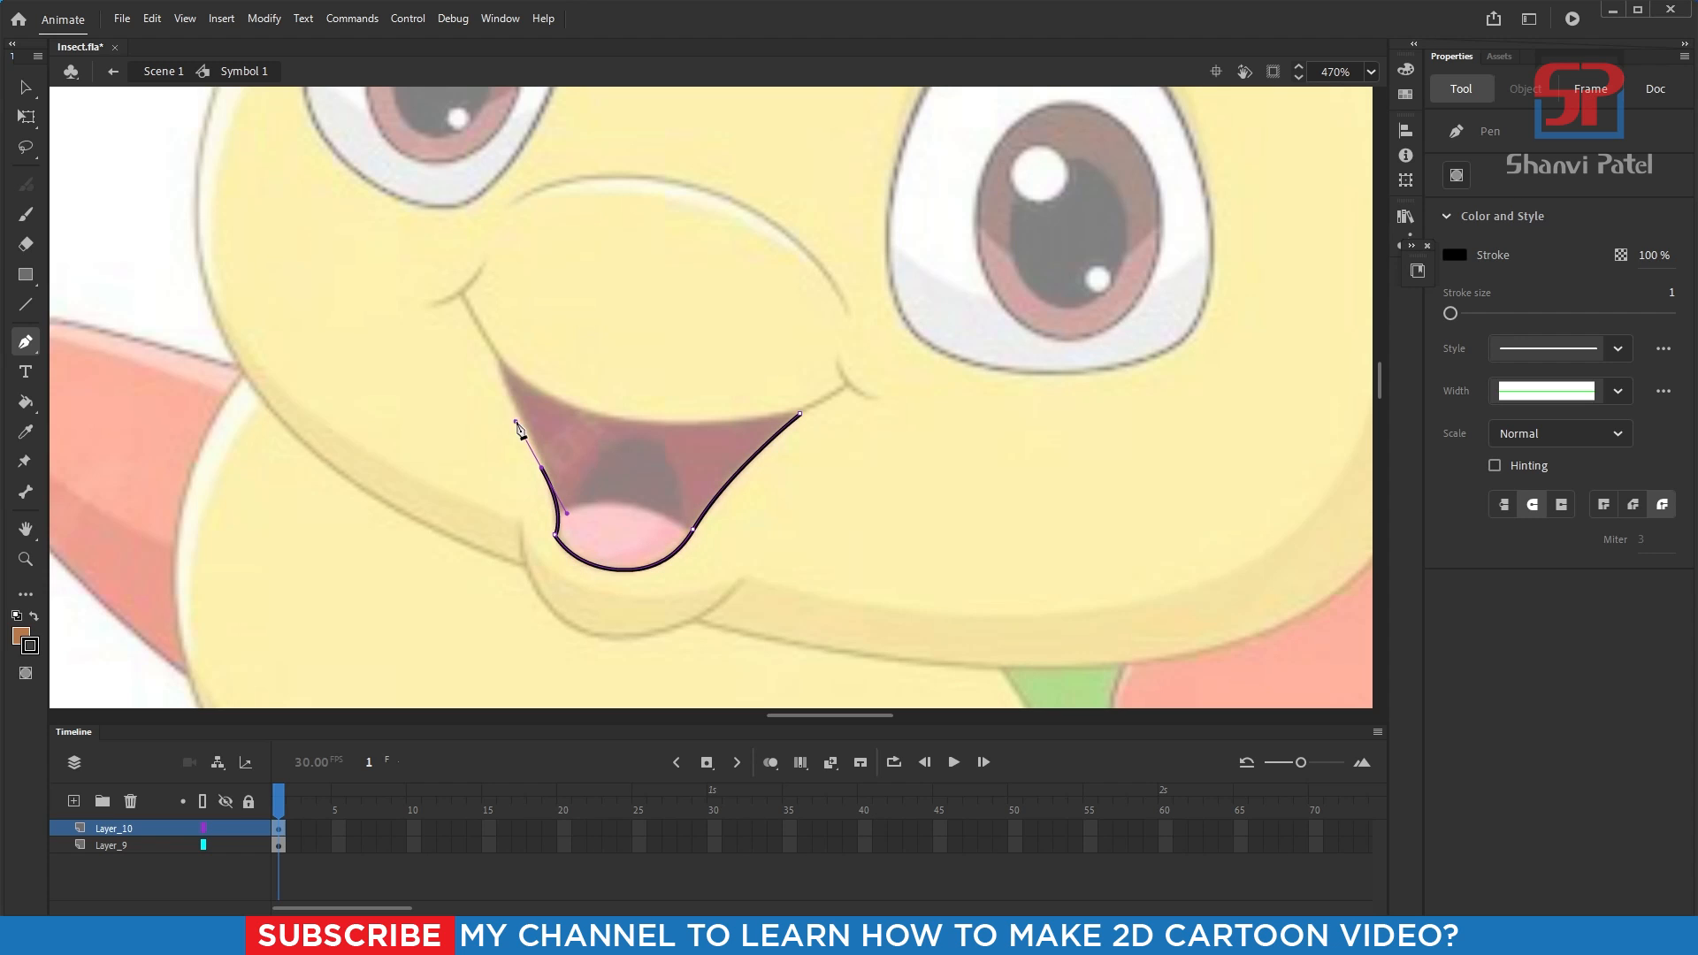
left_click(497, 359)
left_click_drag(801, 415, 1025, 375)
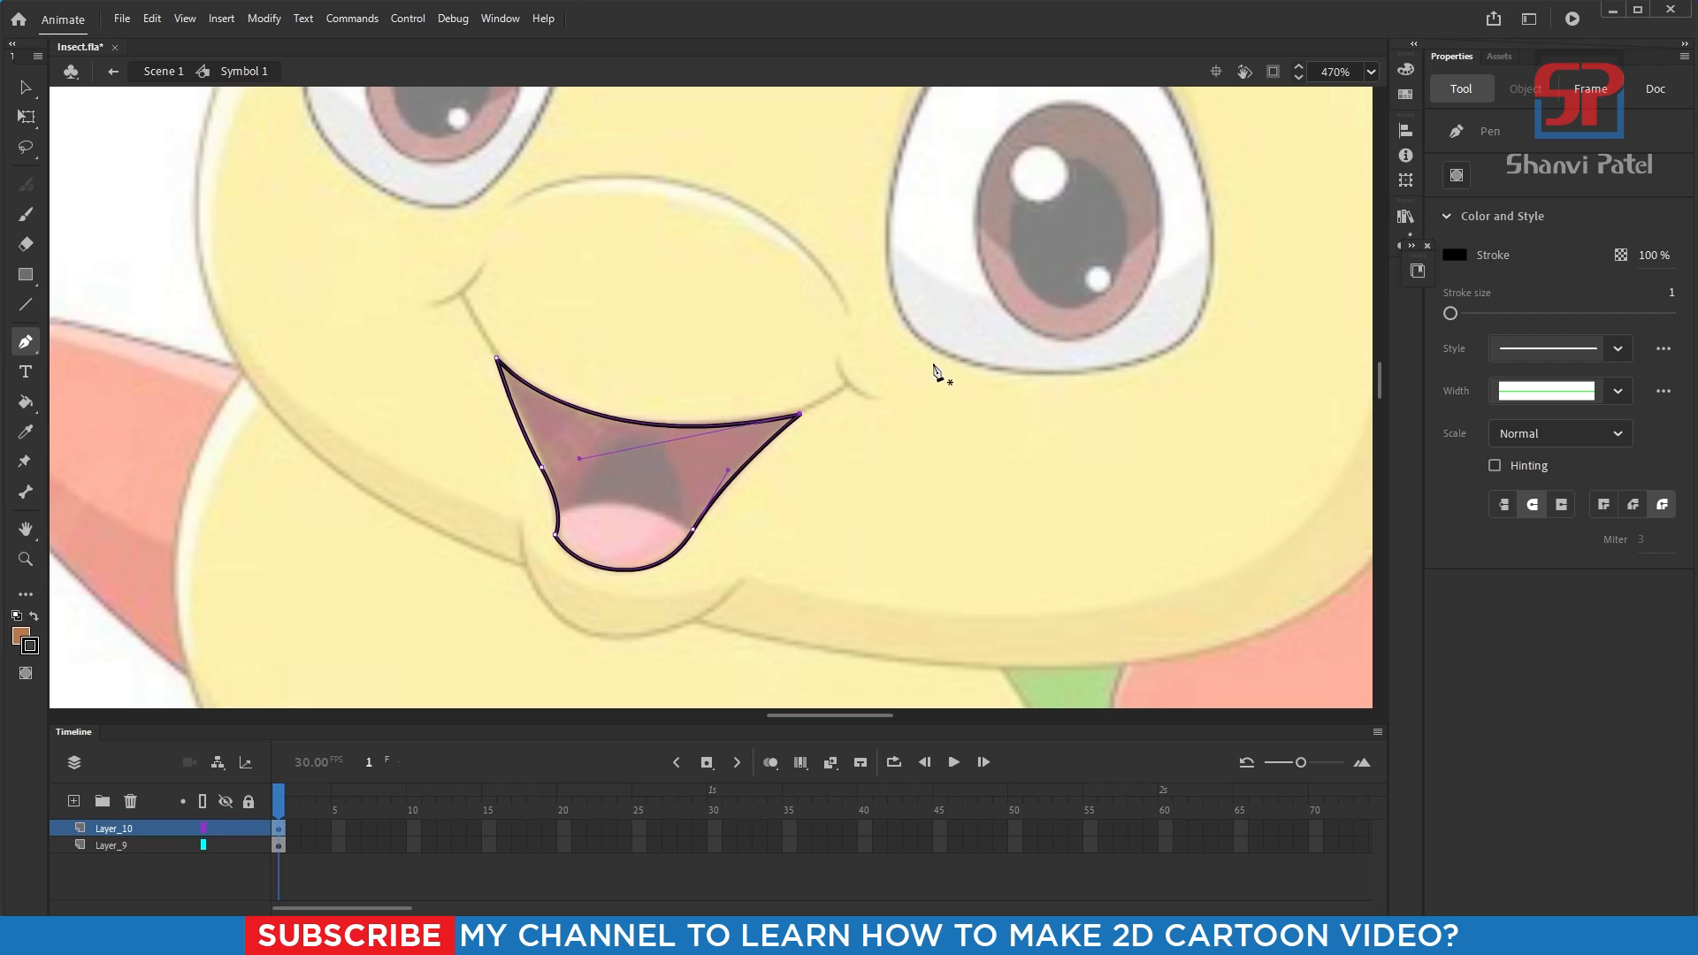
- Draw the tongue's upper curve across the mouth and the throat arch above it with the Pen tool
left_click(540, 513)
left_click_drag(693, 530, 756, 607)
key("v")
key("p")
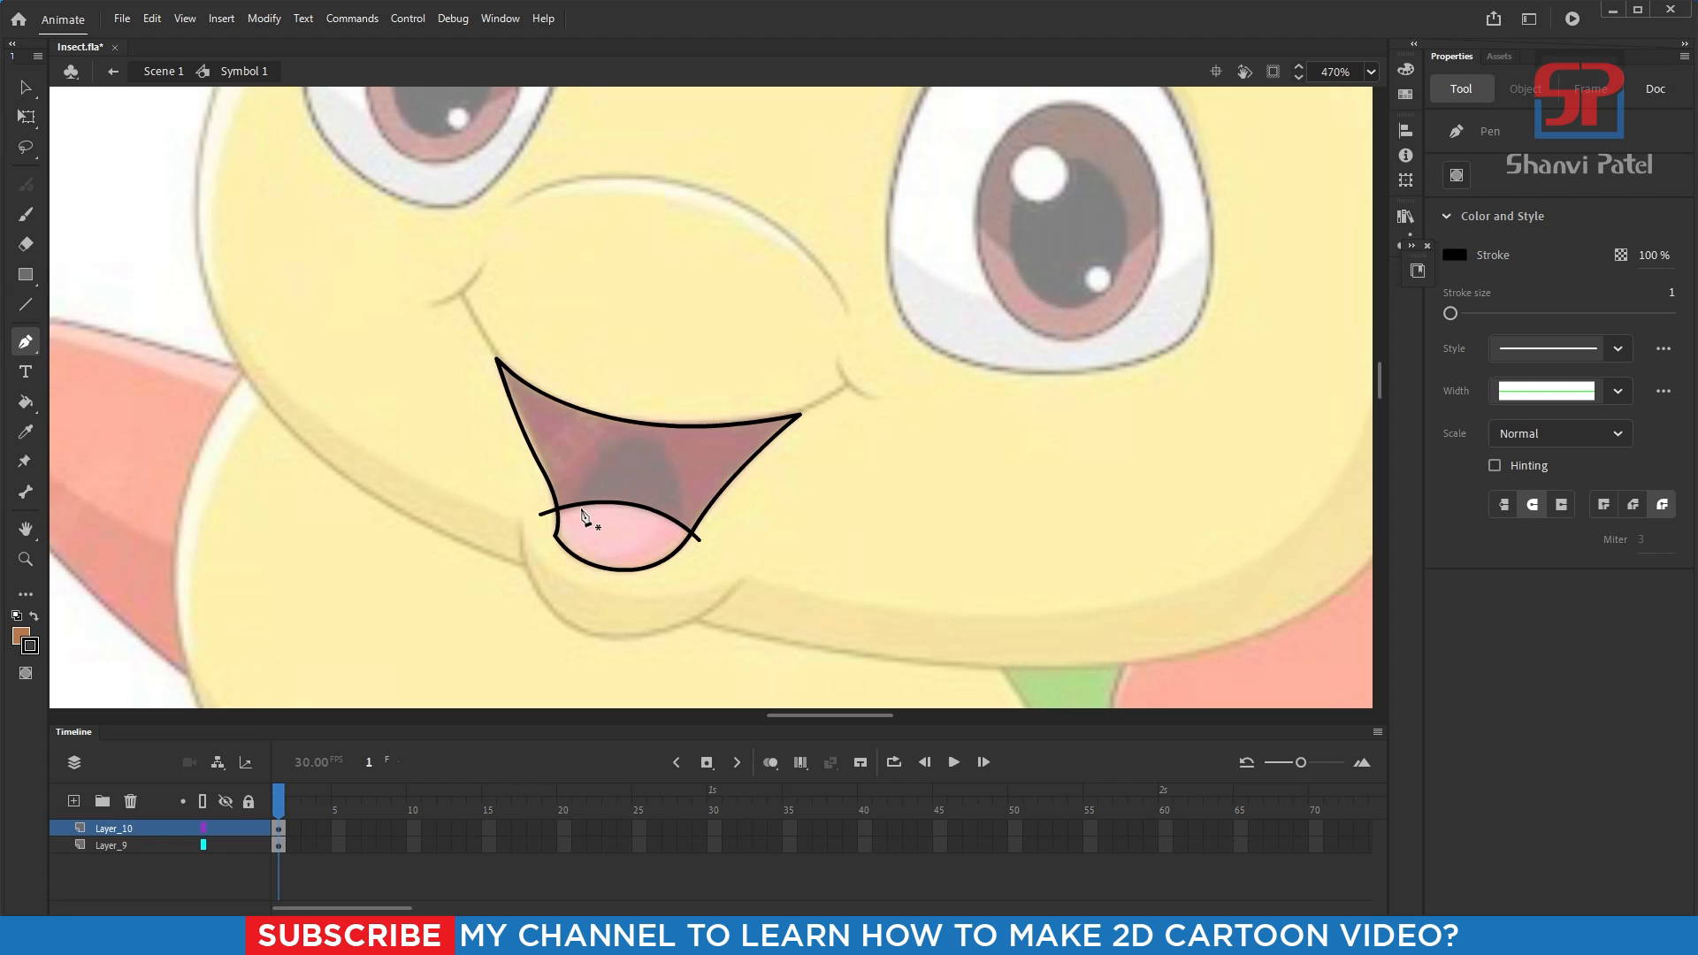
left_click(580, 508)
left_click_drag(596, 460, 617, 439)
left_click_drag(670, 452, 650, 575)
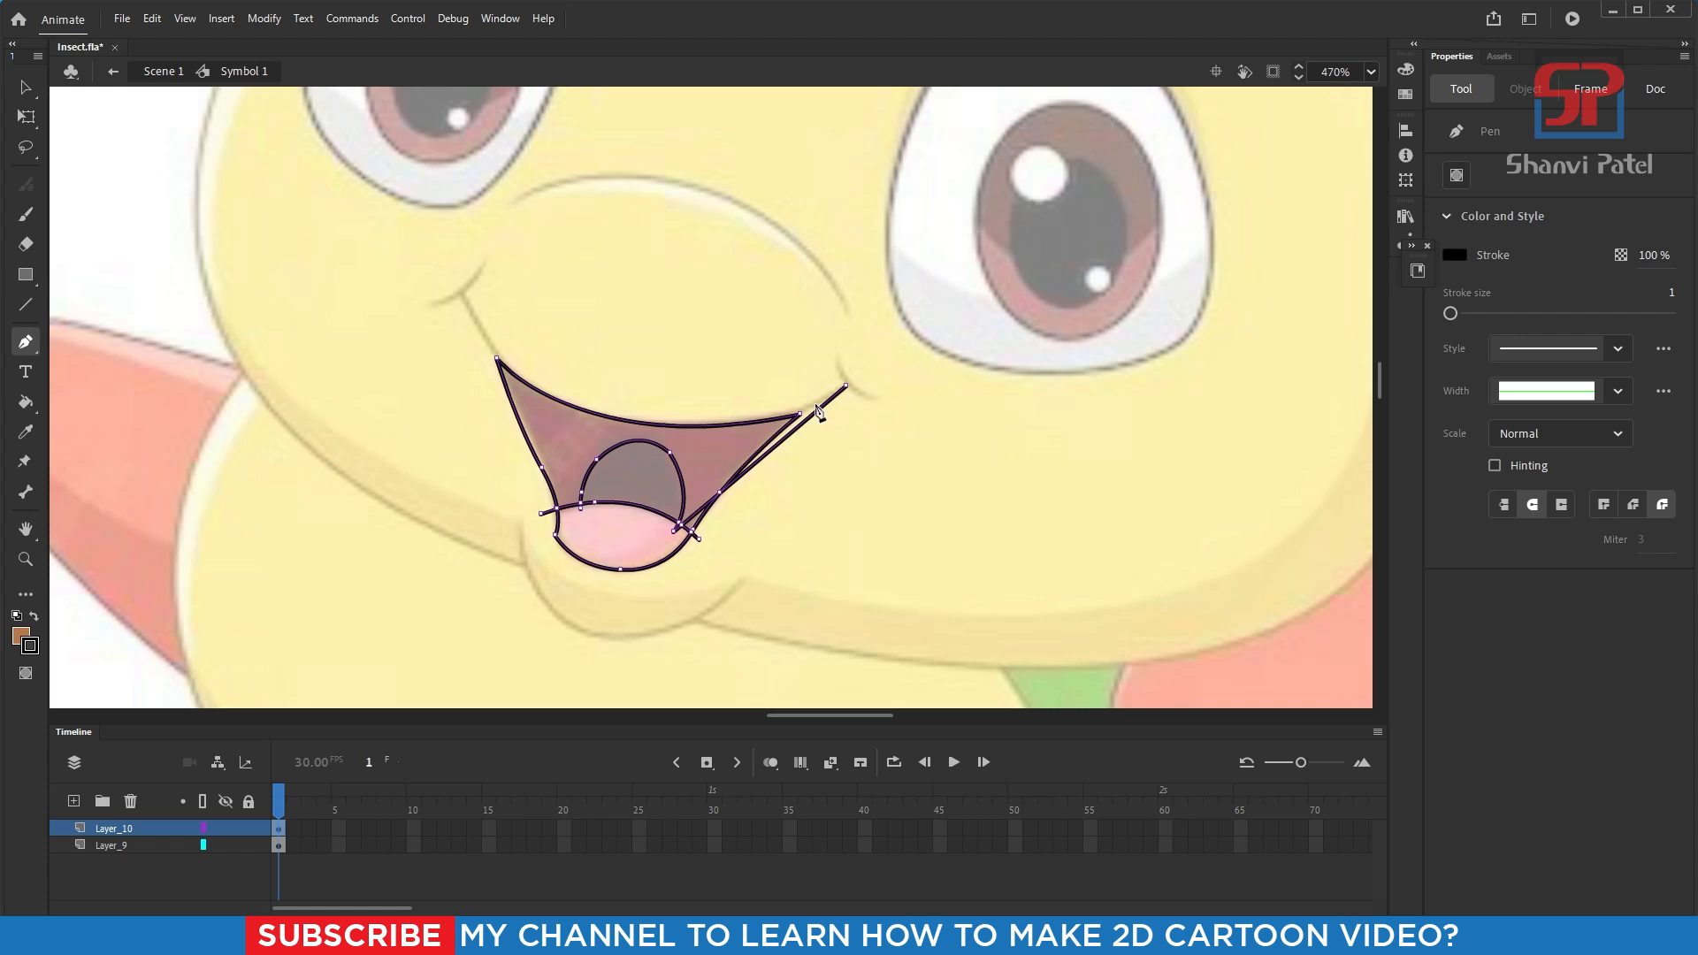
- Draw short smile lines extending outward from both upper corners of the mouth
key("v")
key("p")
left_click(846, 385)
left_click(799, 414)
key("v")
key("p")
left_click(461, 294)
left_click(497, 359)
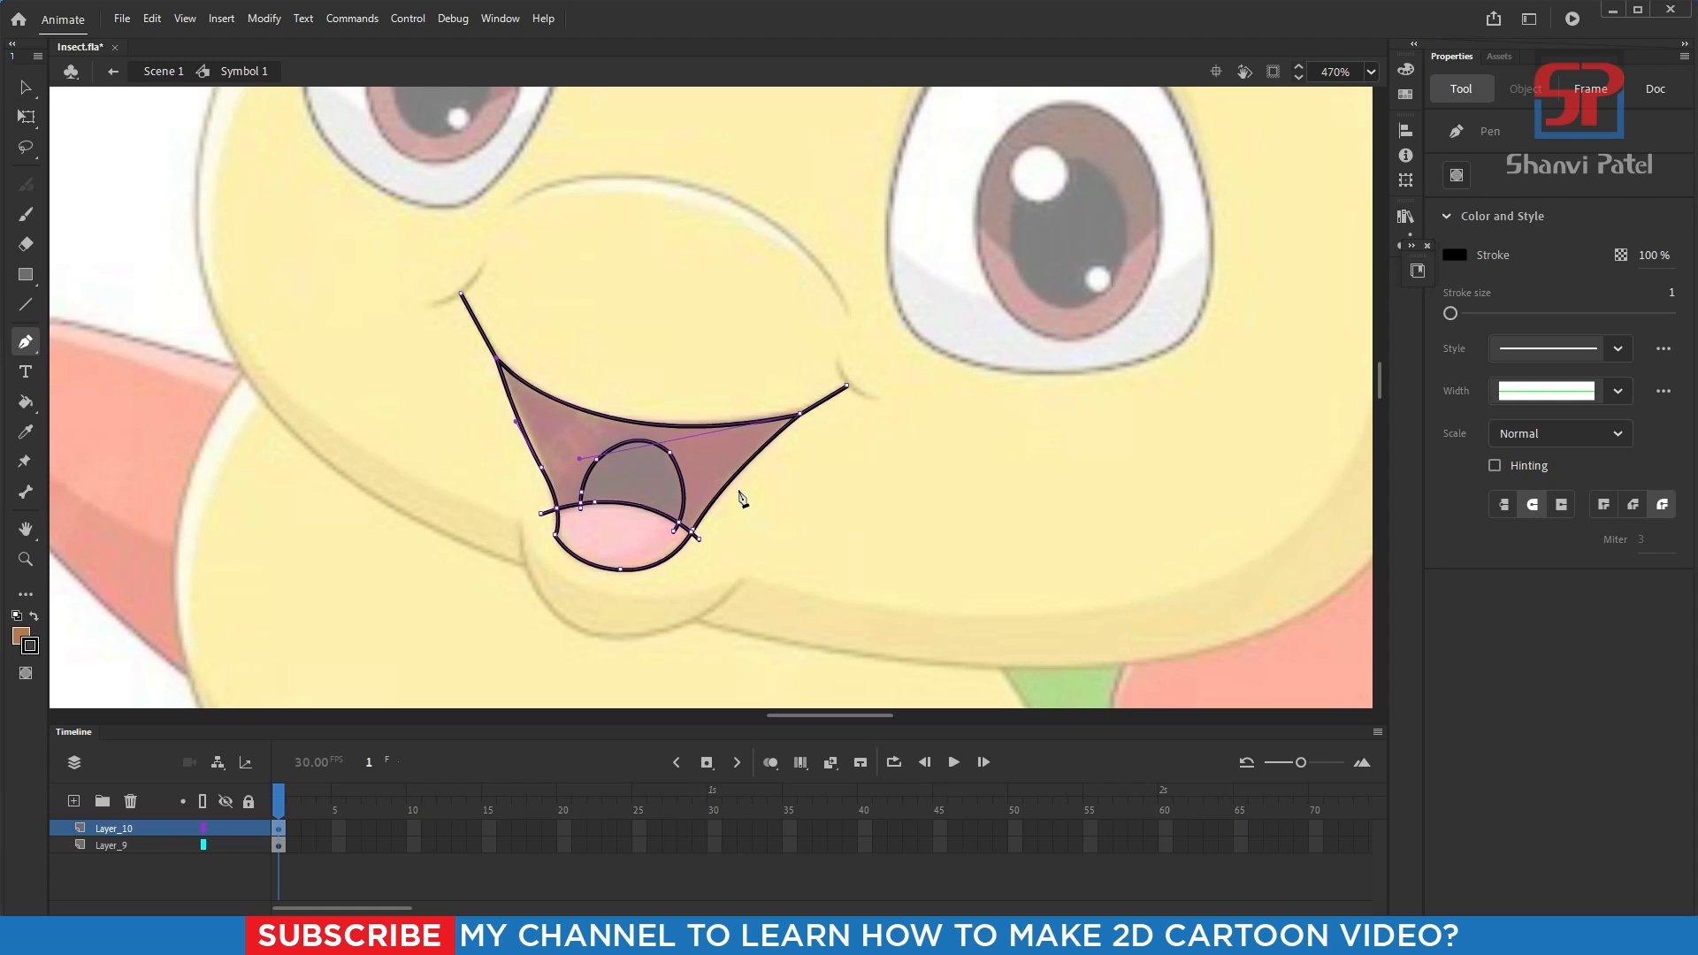
- Add small curved dimple strokes at the outer ends of both smile lines
key("b")
key("p")
left_click_drag(878, 399, 921, 403)
key("v")
key("p")
left_click(484, 260)
left_click_drag(430, 306, 391, 314)
left_click(26, 86)
left_click_drag(732, 376, 852, 401)
- Move the mouth drawing from the reference caterpillar onto the lower face of the yellow head
key("ctrl+minus")
key("ctrl+minus")
key("ctrl+minus")
key("ctrl+minus")
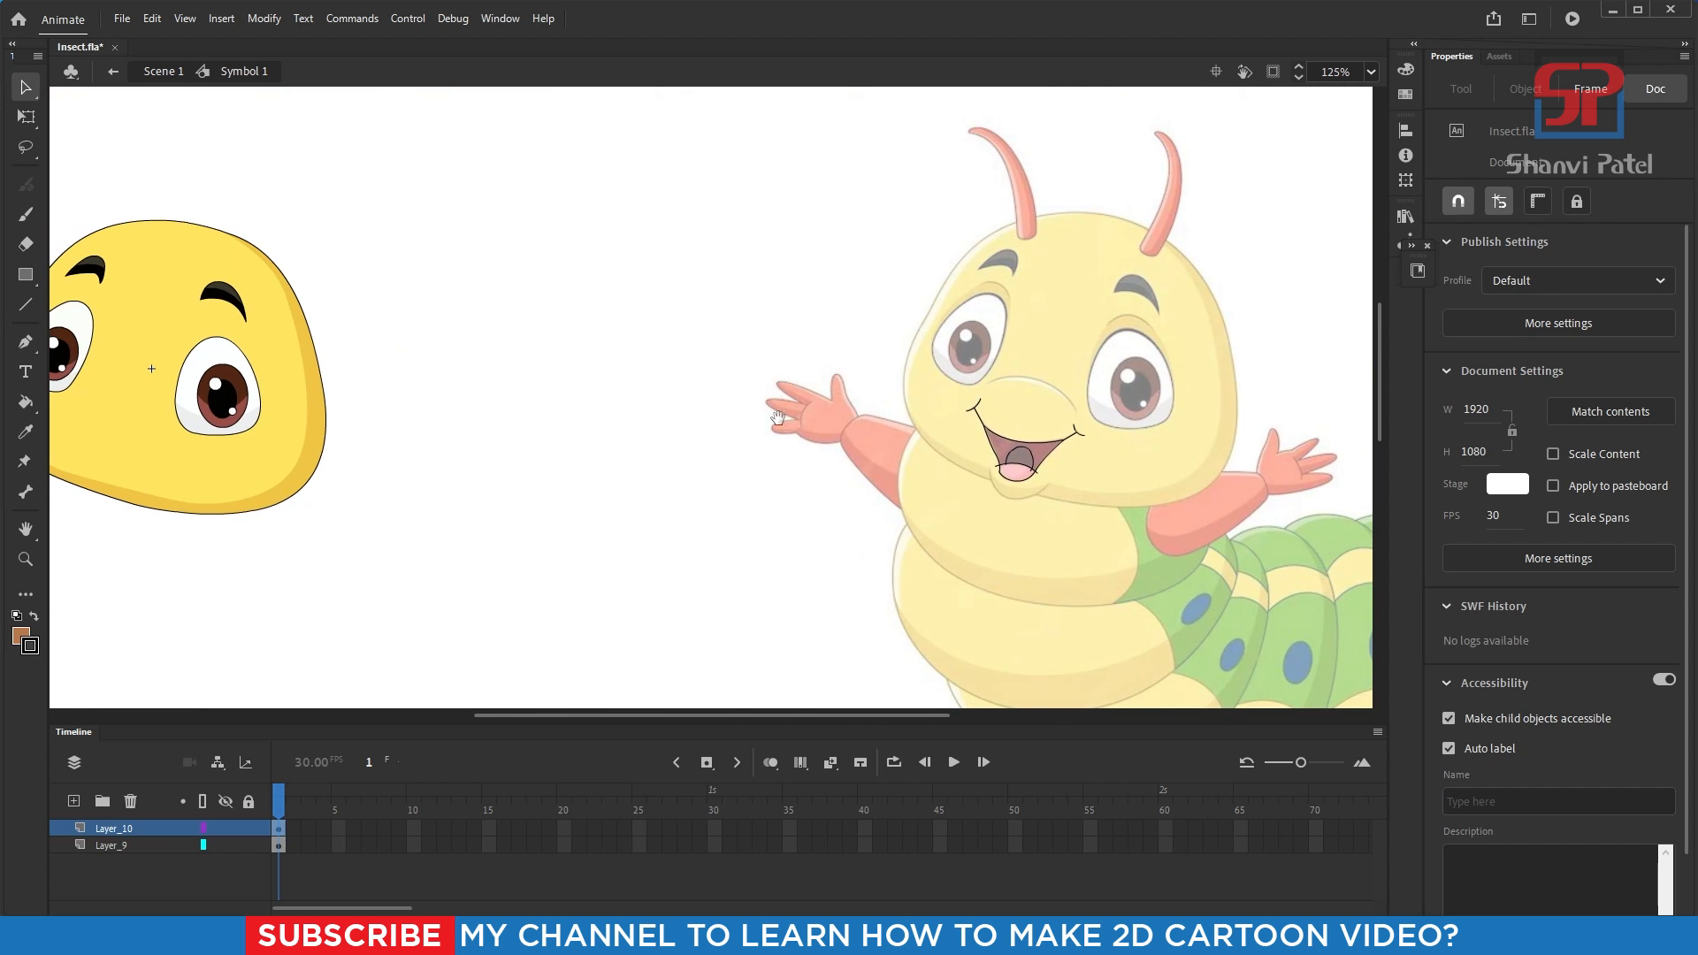
left_click(26, 118)
left_click_drag(842, 343, 1206, 579)
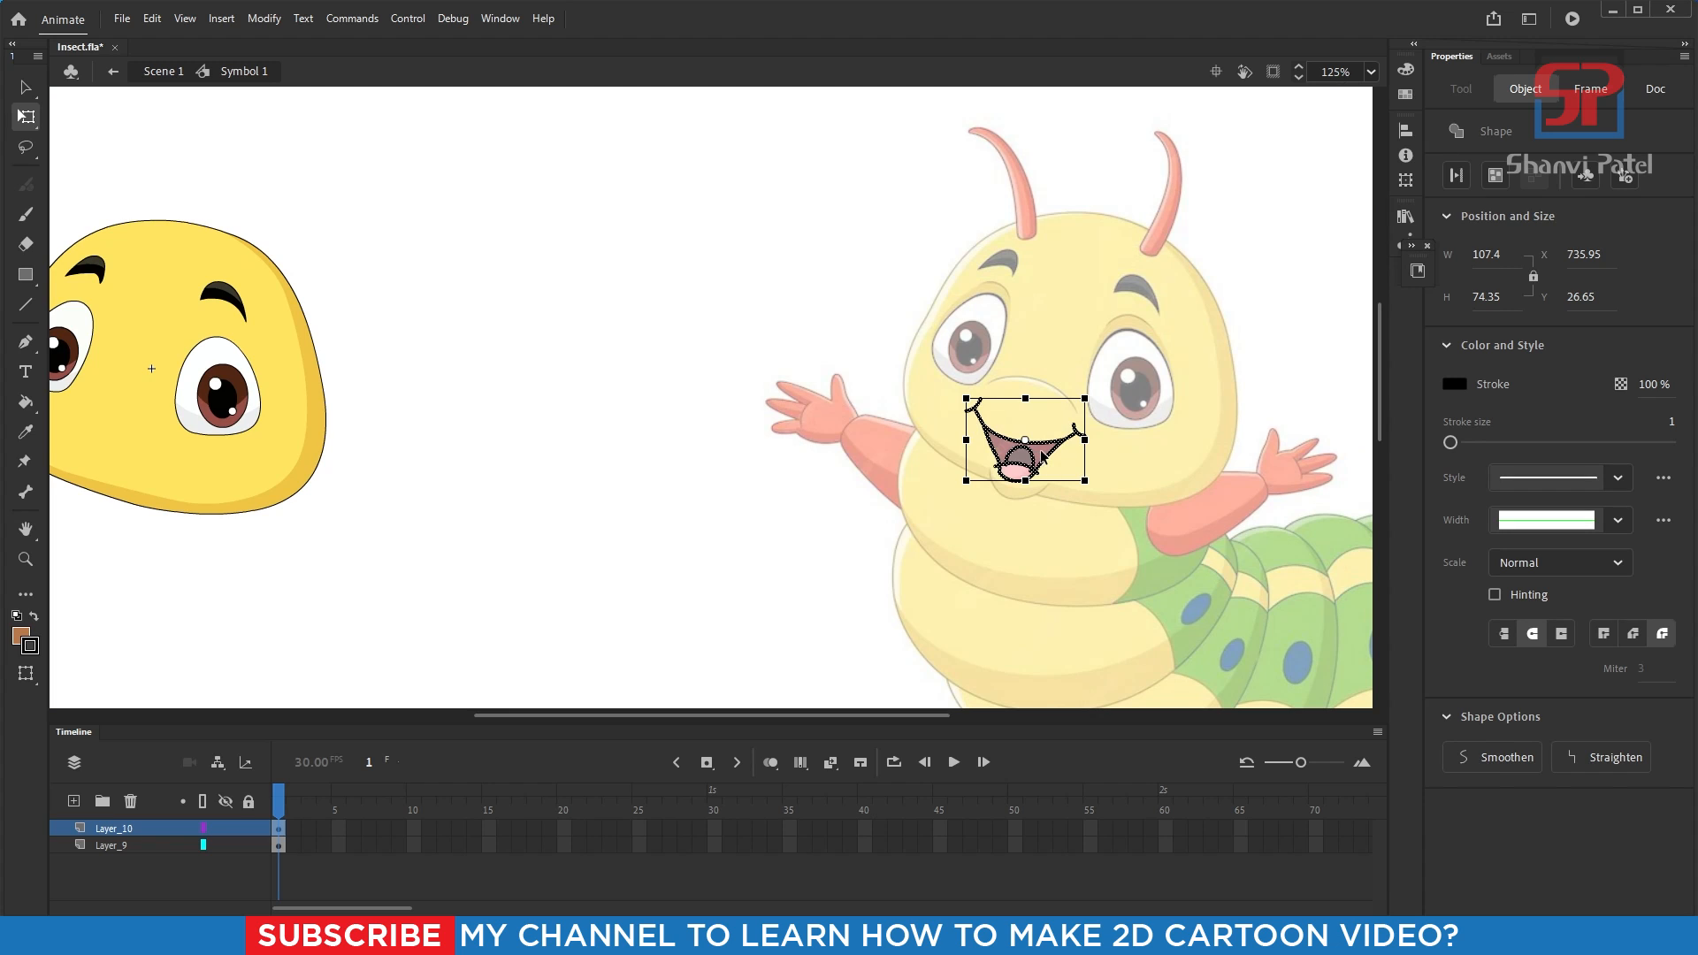
left_click_drag(1041, 452, 206, 440)
left_click_drag(896, 331, 1206, 585)
left_click_drag(1033, 459, 440, 447)
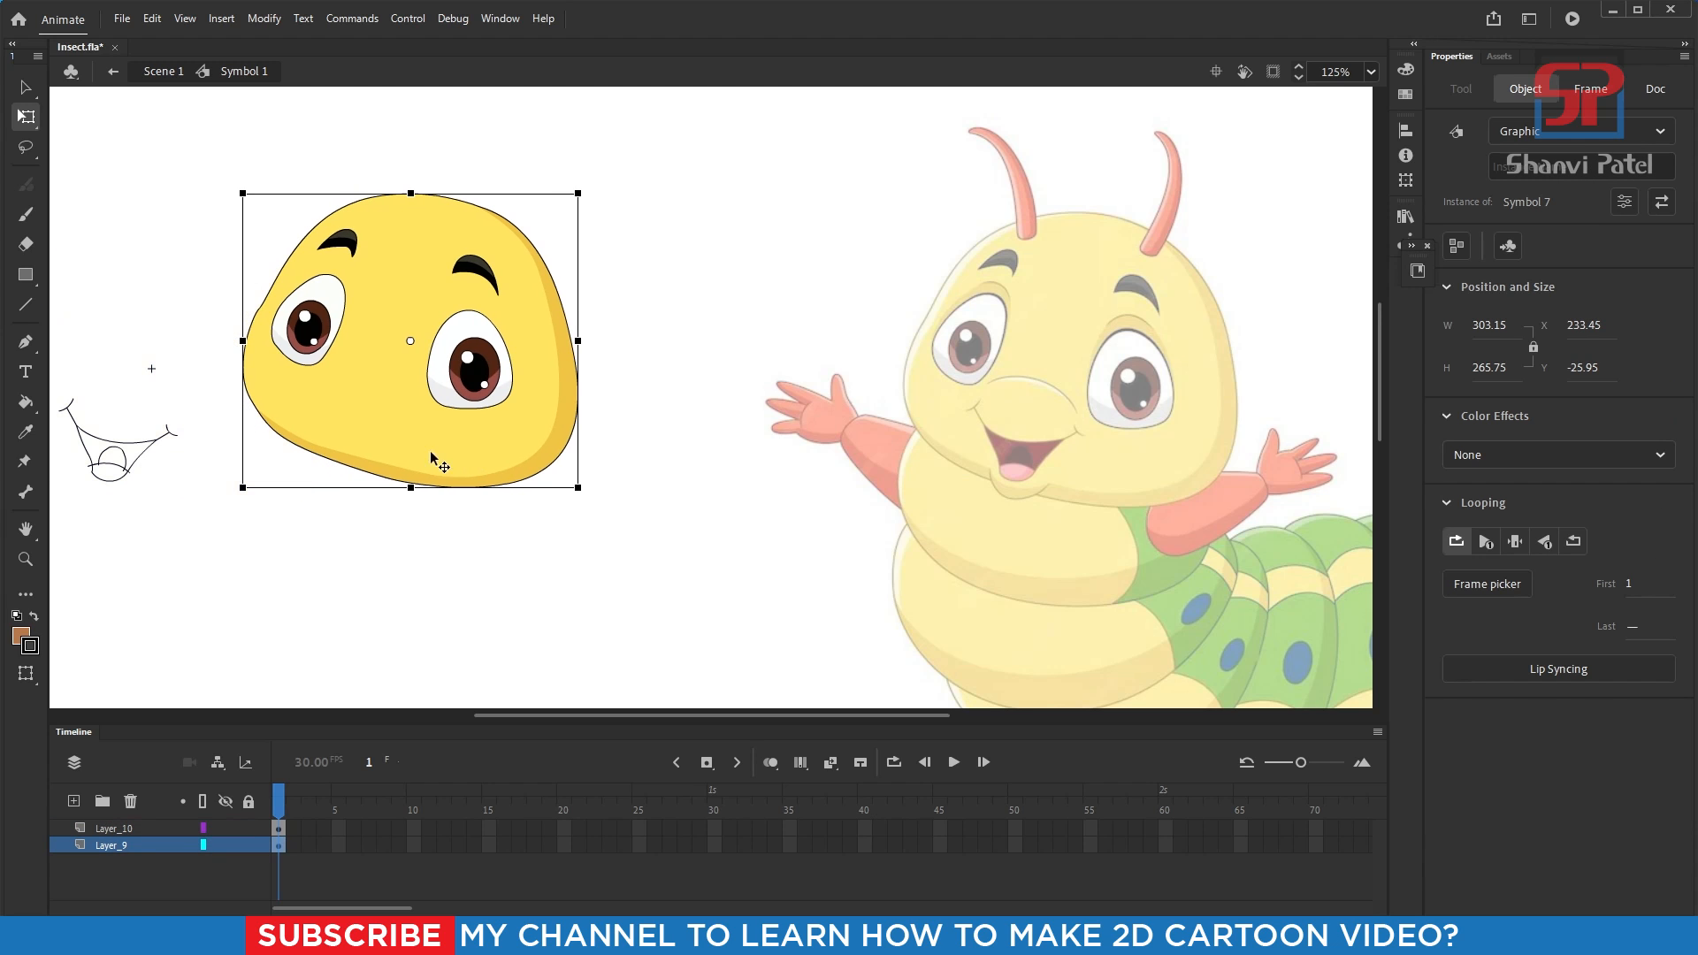
key("ctrl+z")
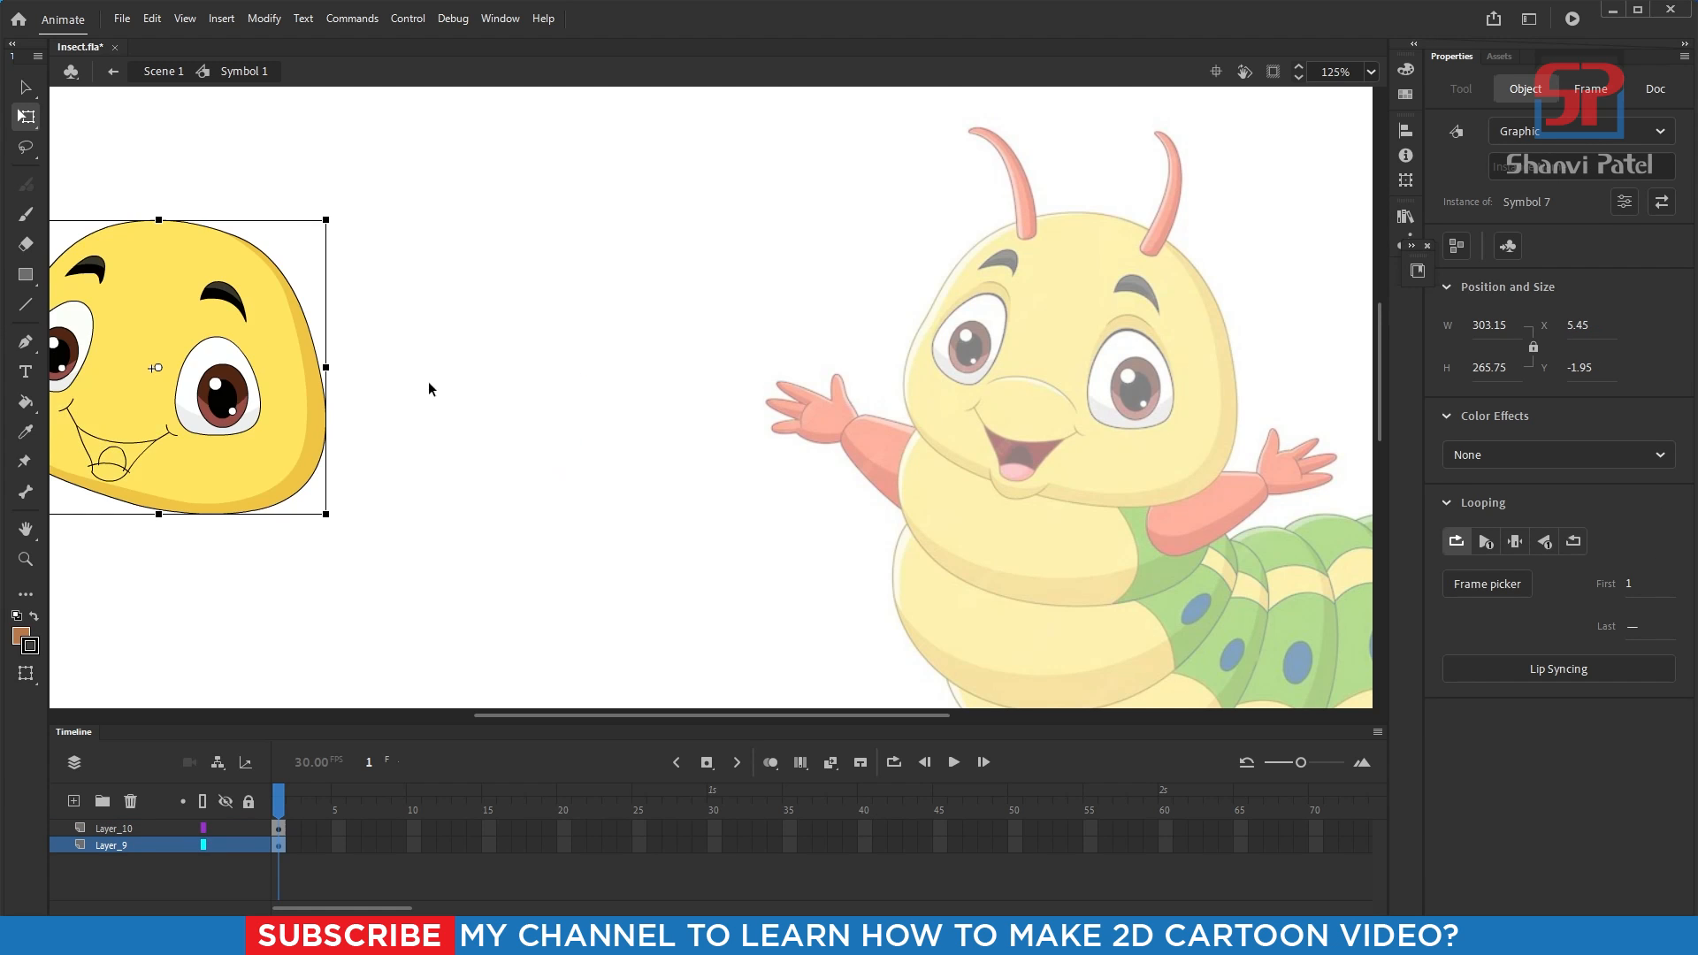
- Move the head and mouth together closer to the reference caterpillar, to about X 224, Y -108
scroll(595, 466, "left", 5)
left_click(736, 607)
left_click_drag(735, 608, 182, 171)
left_click_drag(442, 293, 650, 317)
left_click_drag(302, 170, 1134, 624)
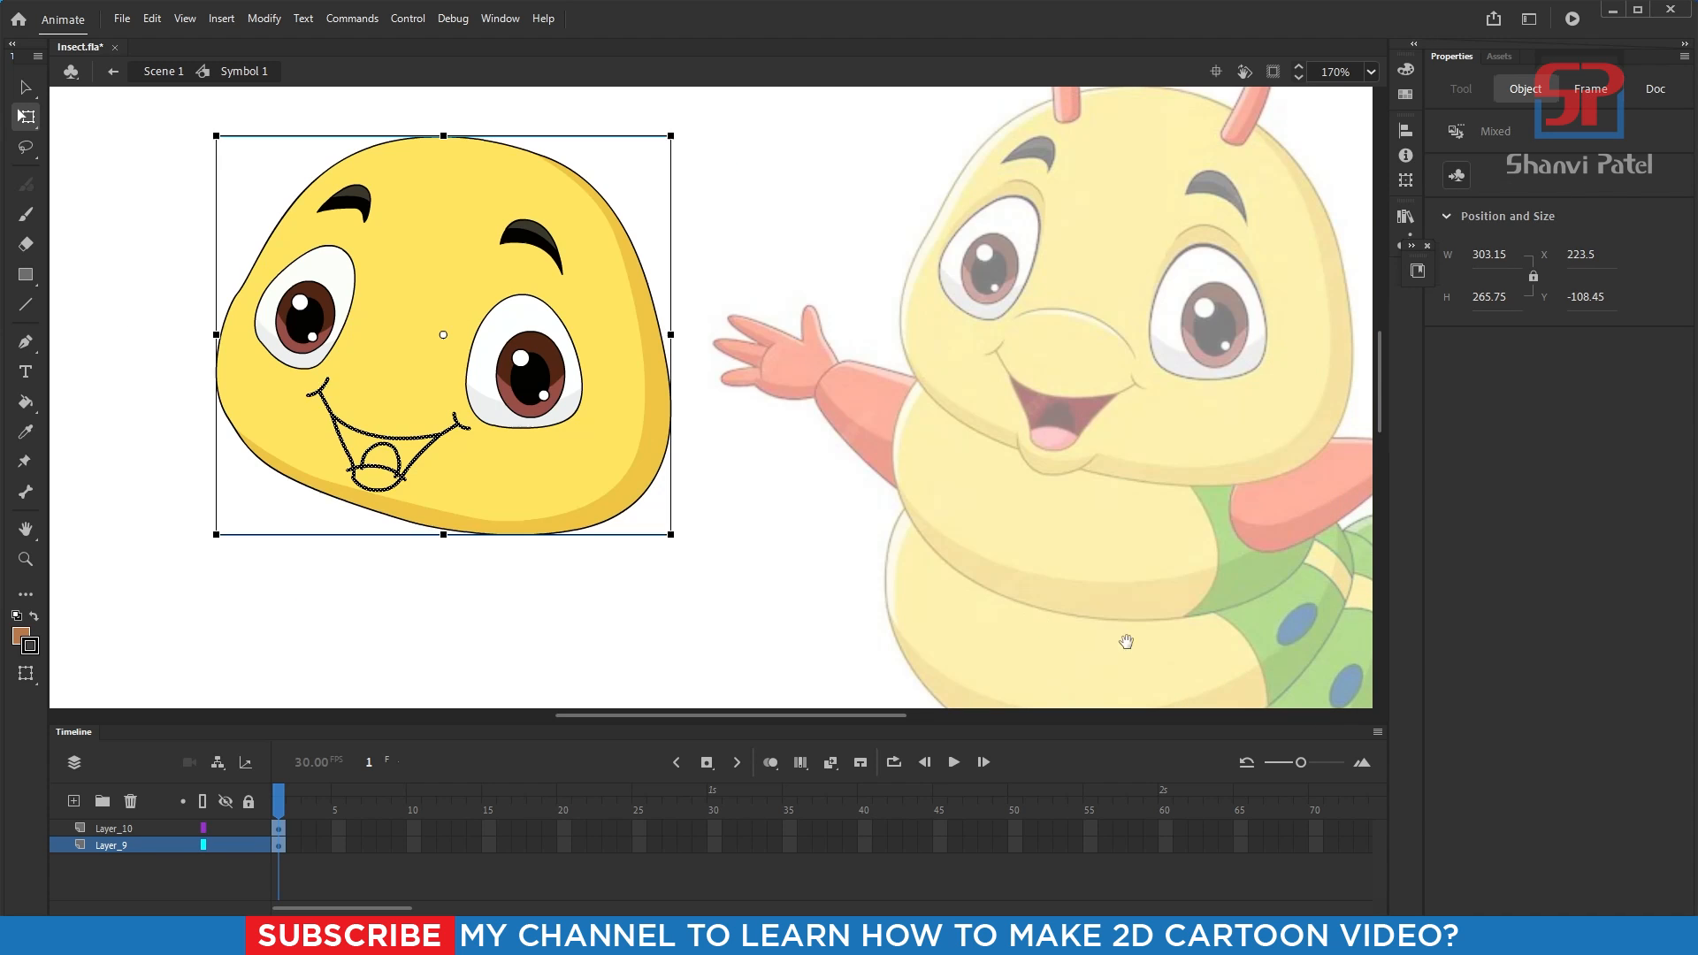
left_click(794, 544)
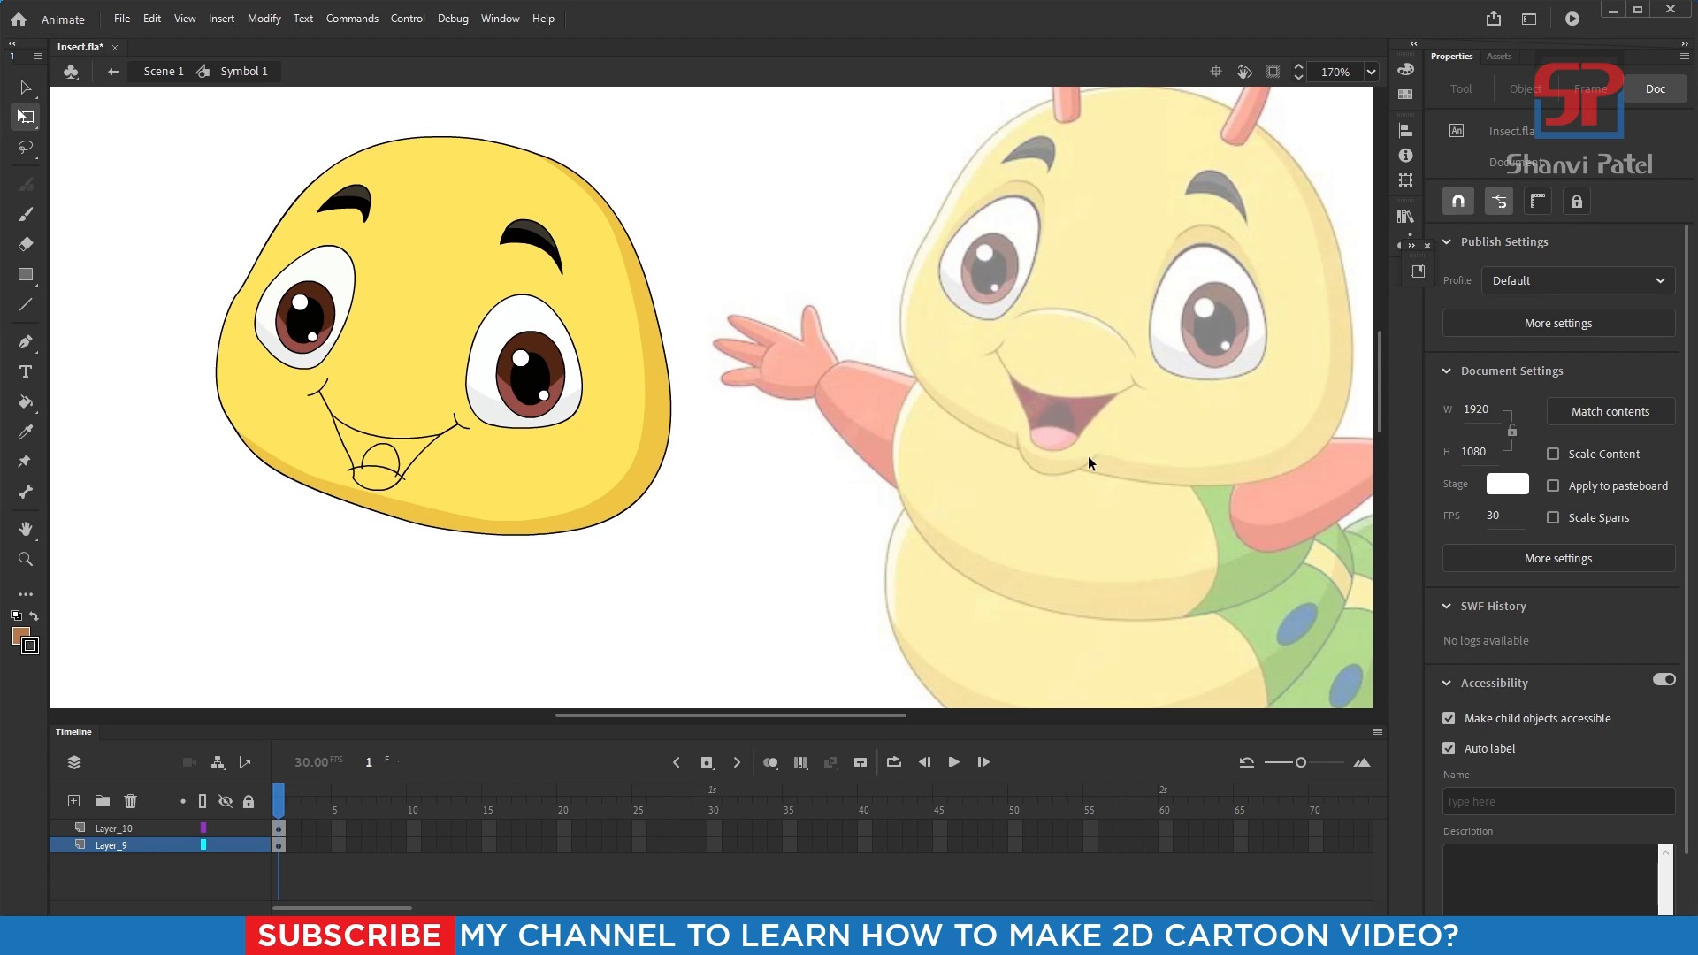
- Sample the dark red from the reference mouth in the main scene and fill the drawn mouth's interior inside the head symbol
double_click(1123, 425)
left_click(783, 560)
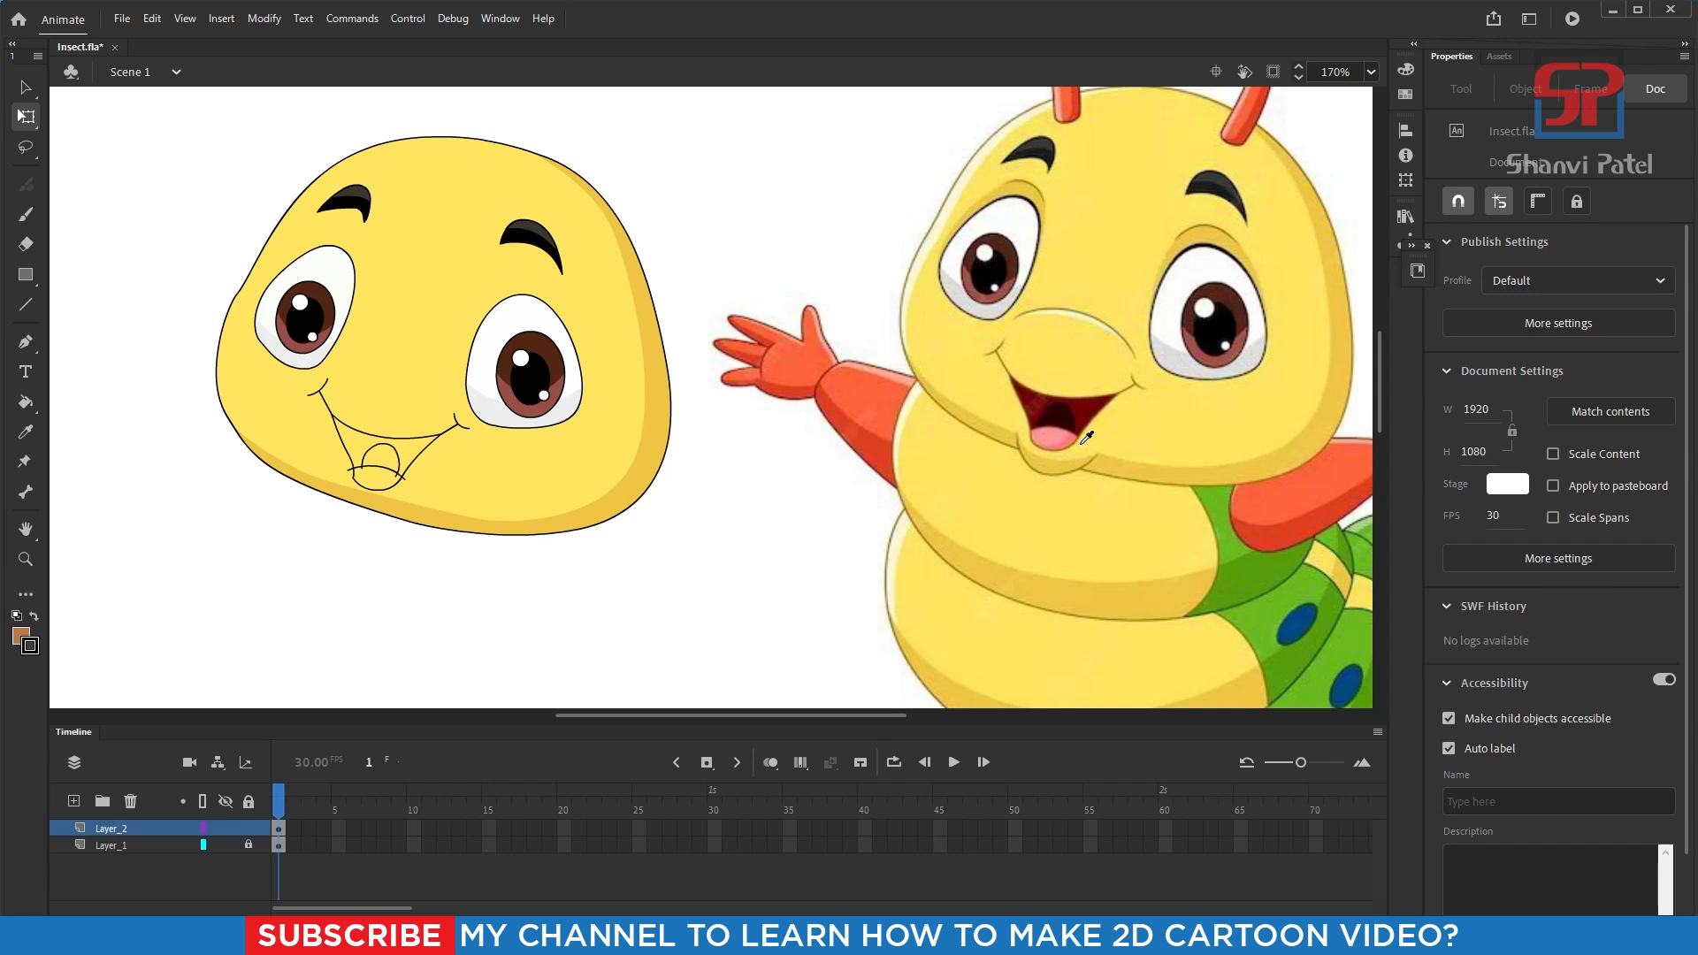
key("i")
left_click(1094, 400)
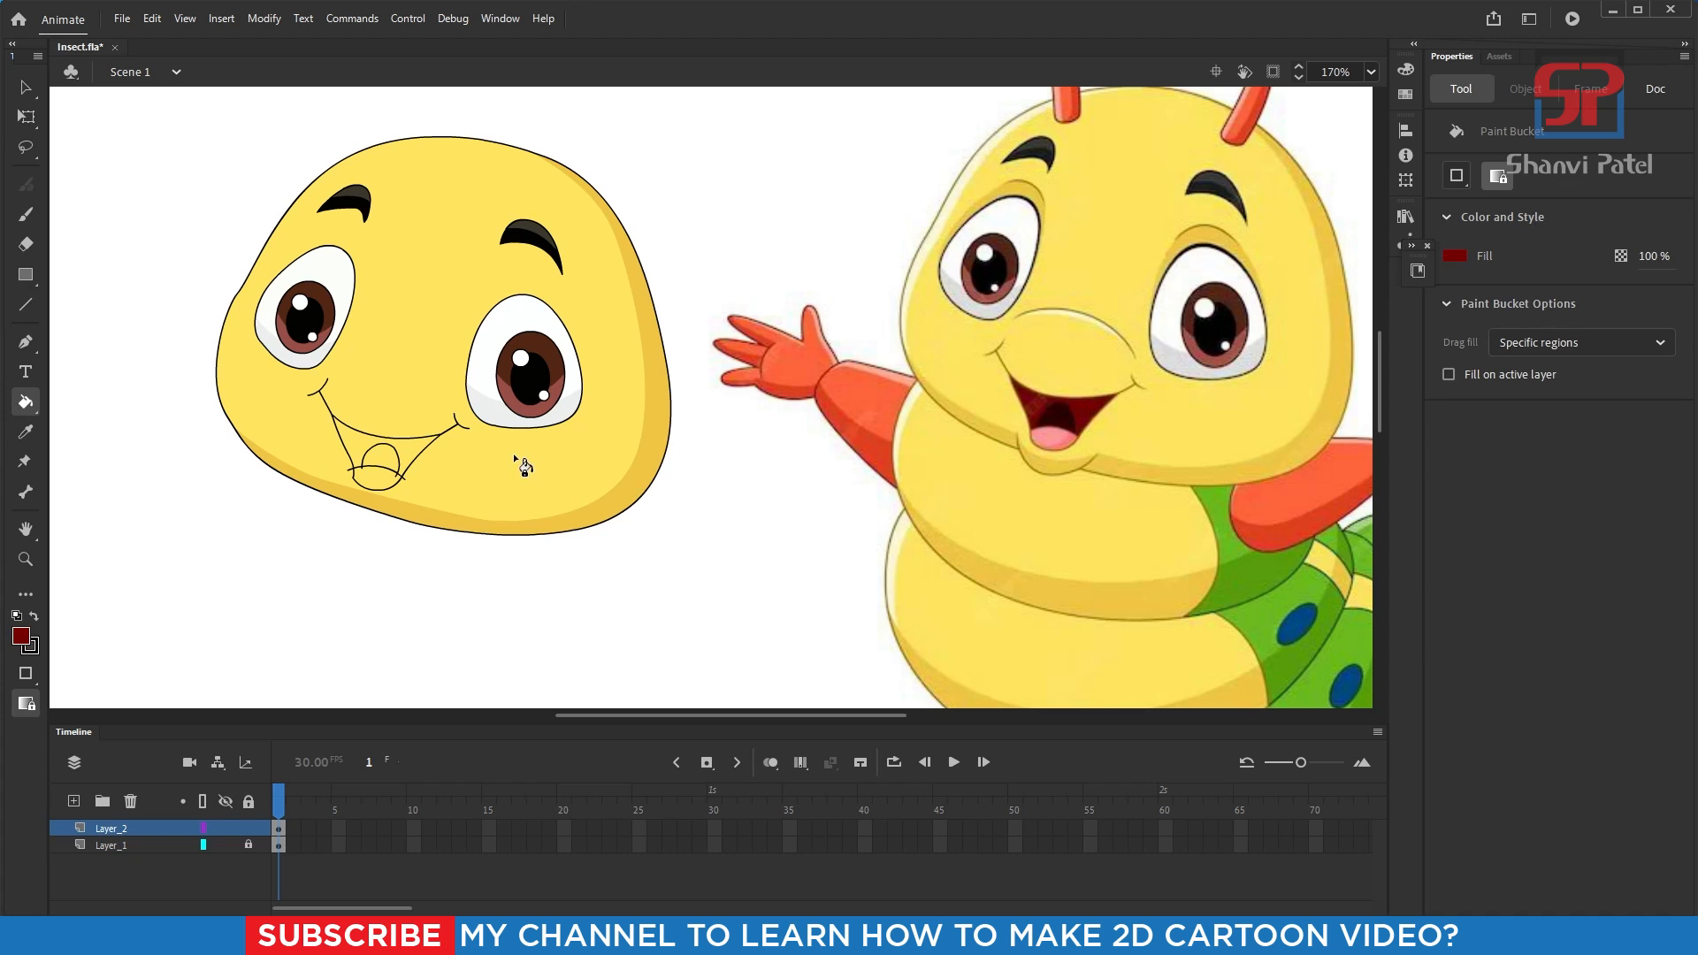
double_click(434, 443)
left_click(414, 453)
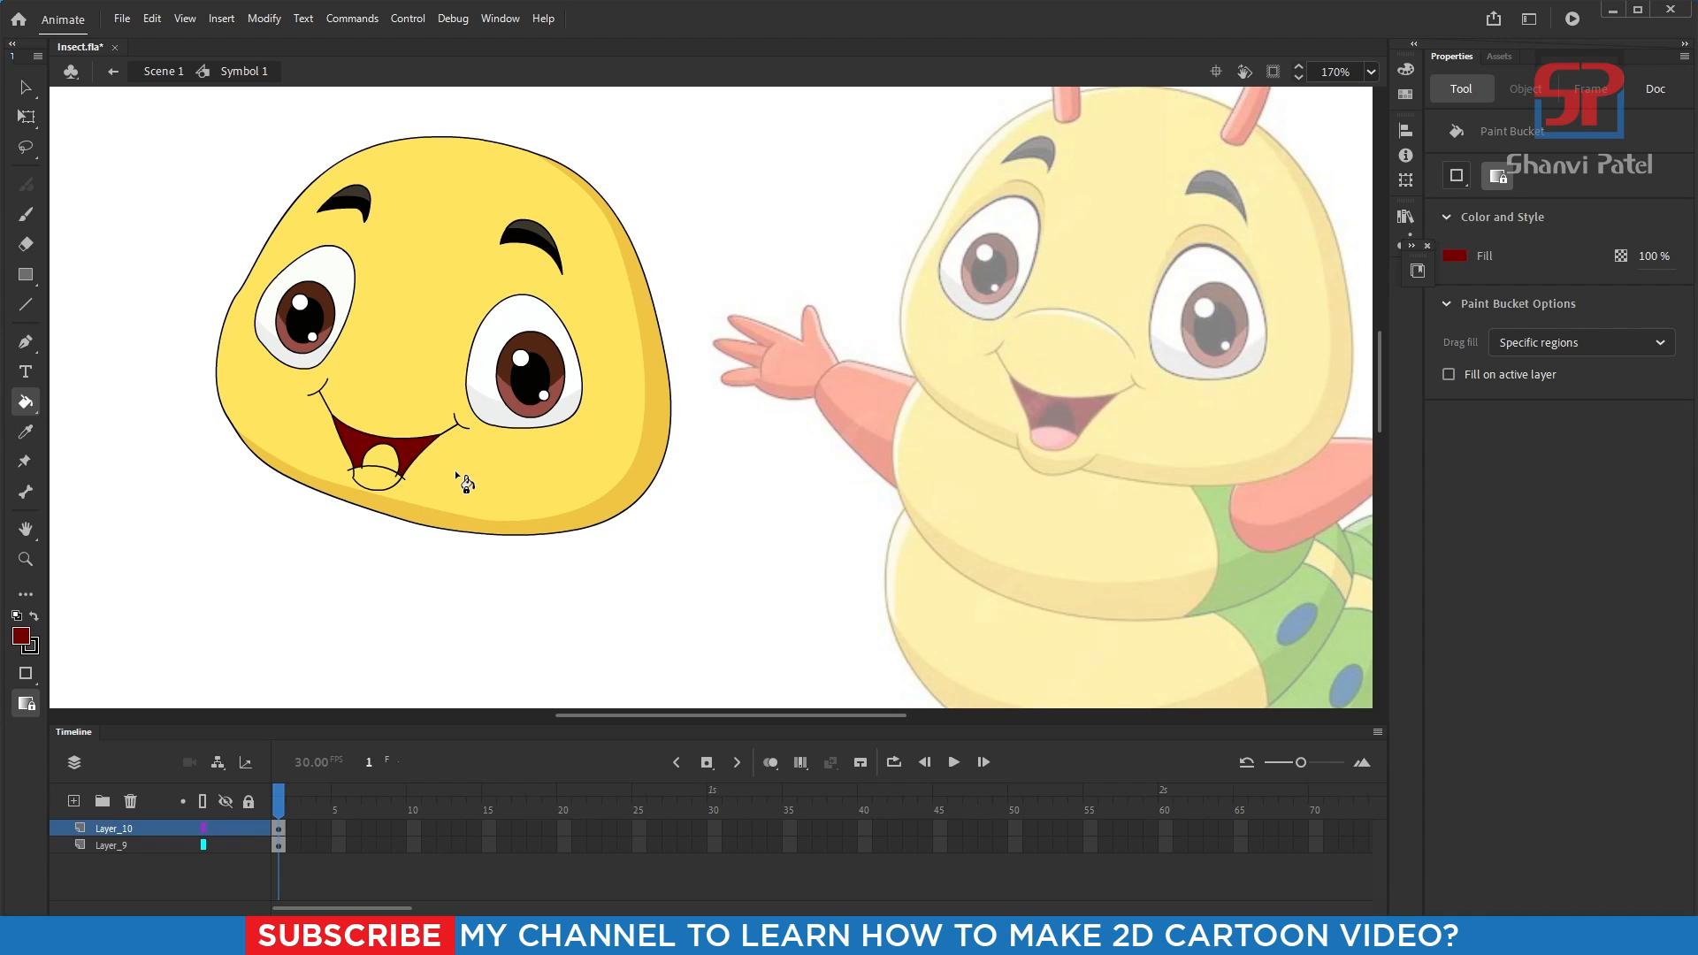
- Sample the pink from the reference tongue in the main scene and fill the drawn tongue inside the head symbol
double_click(935, 447, "ctrl")
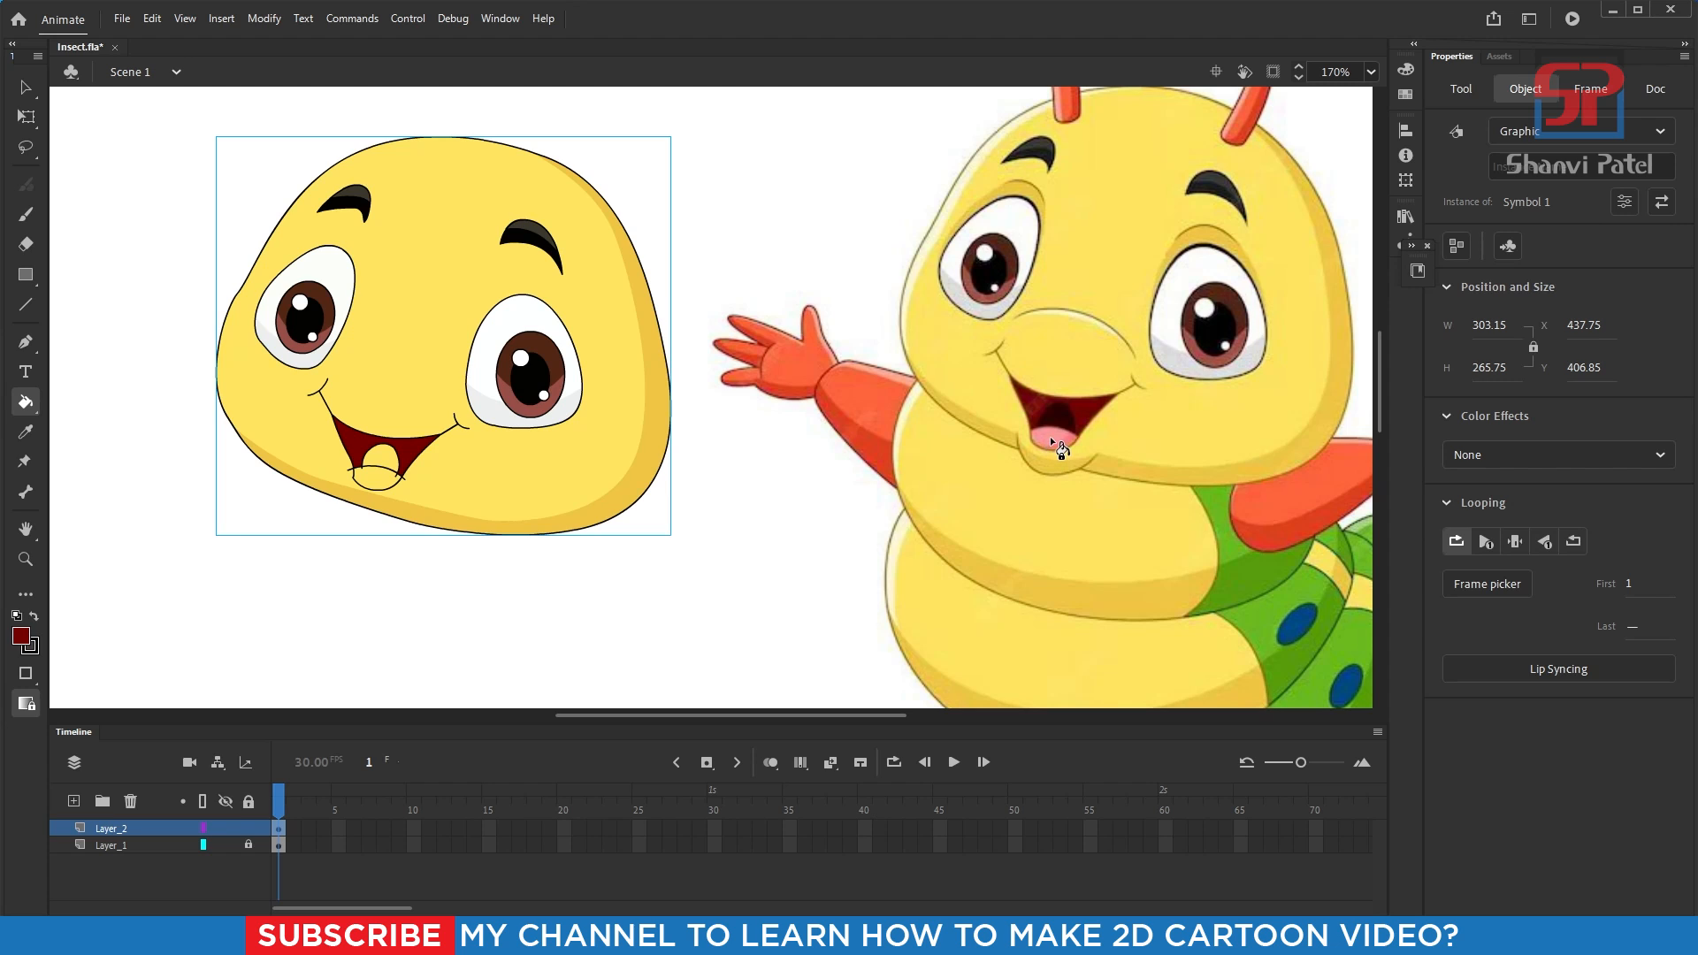
left_click(1049, 437, "alt")
double_click(412, 451)
left_click(378, 482)
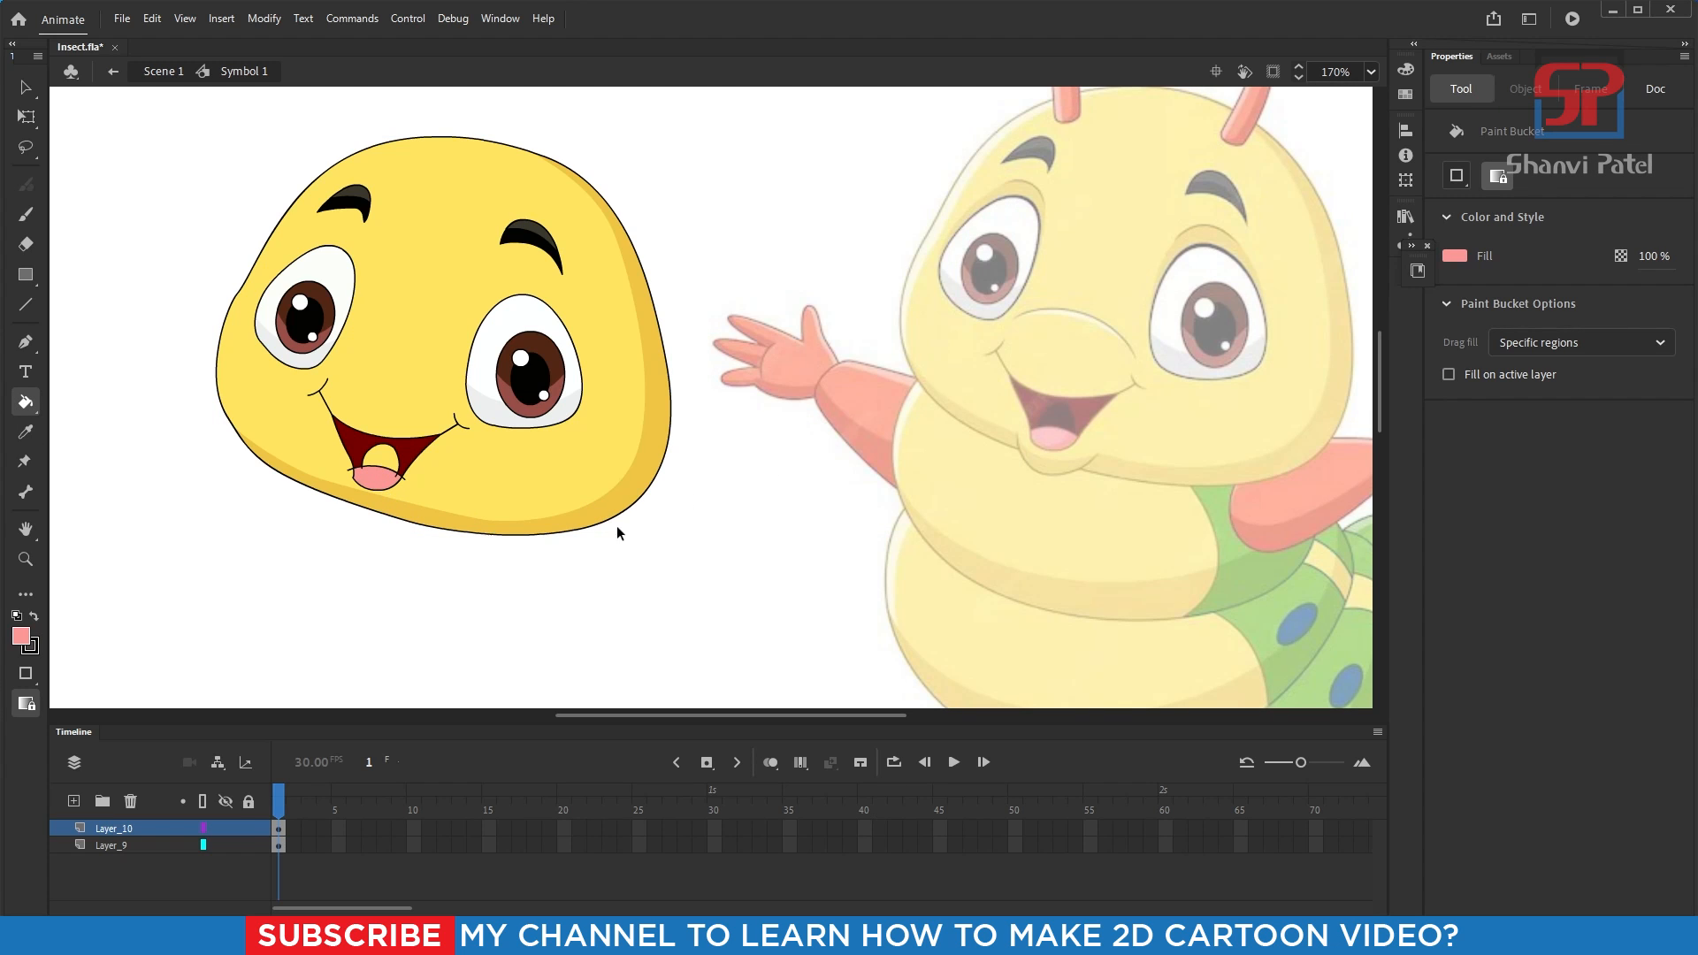
- Sample the darkest shade from the reference mouth and fill the drawn throat arch inside the head symbol
double_click(806, 494)
key("i")
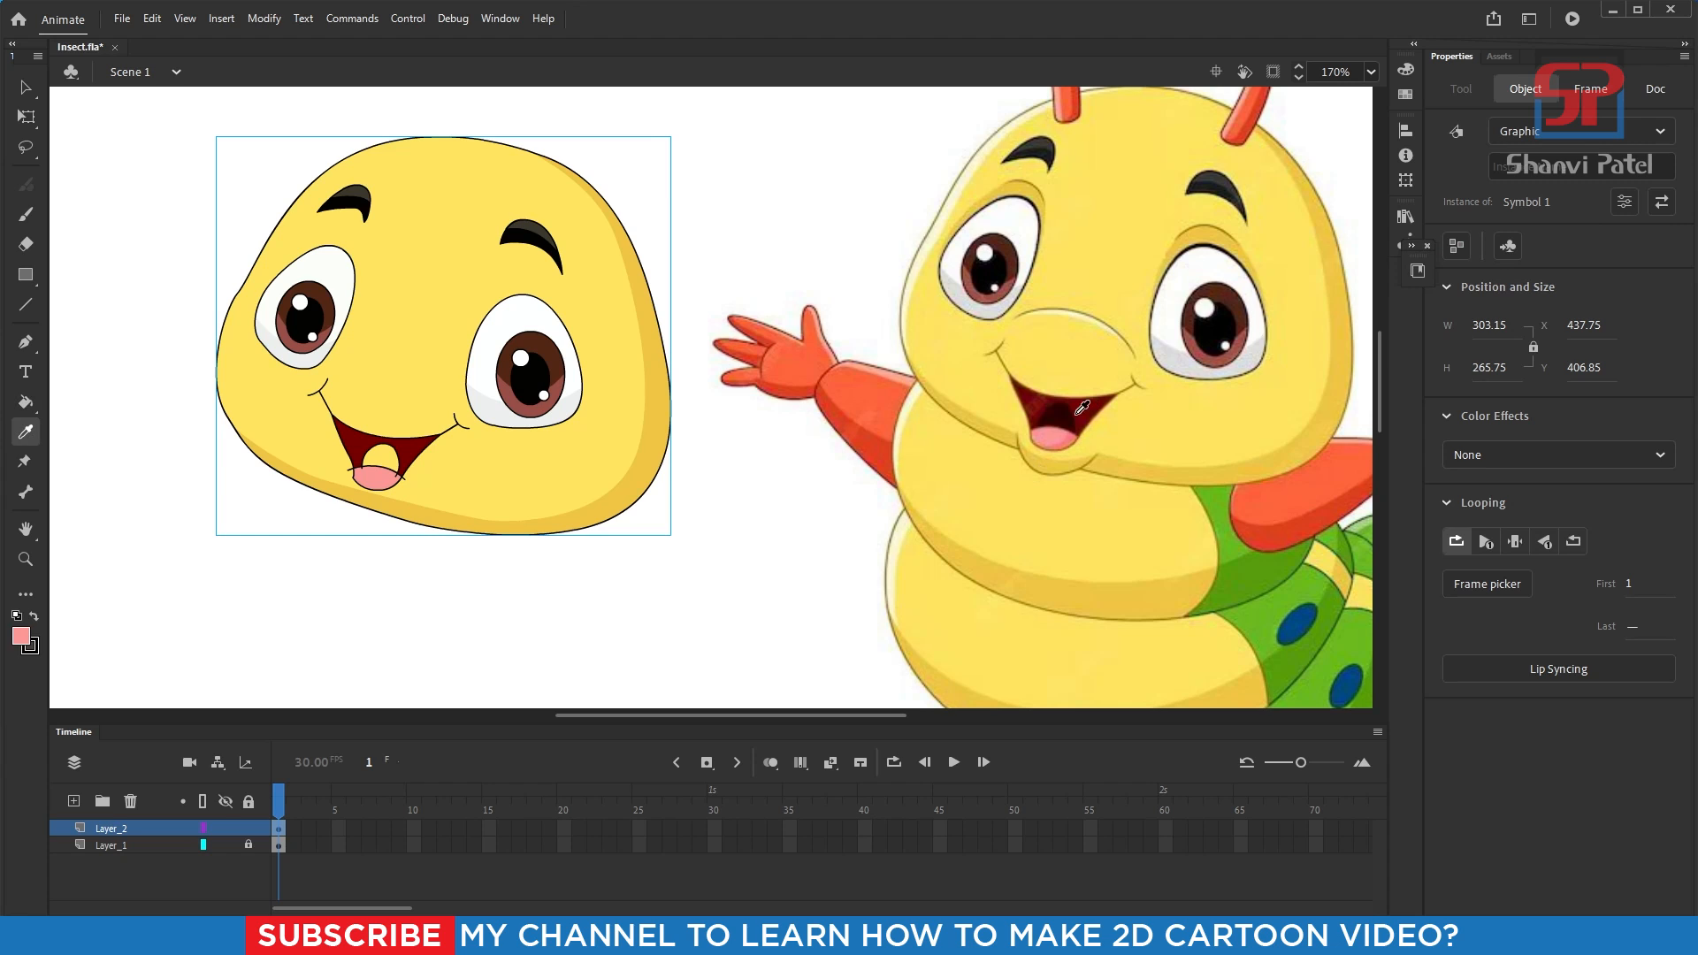
left_click(1072, 406)
left_click(509, 559)
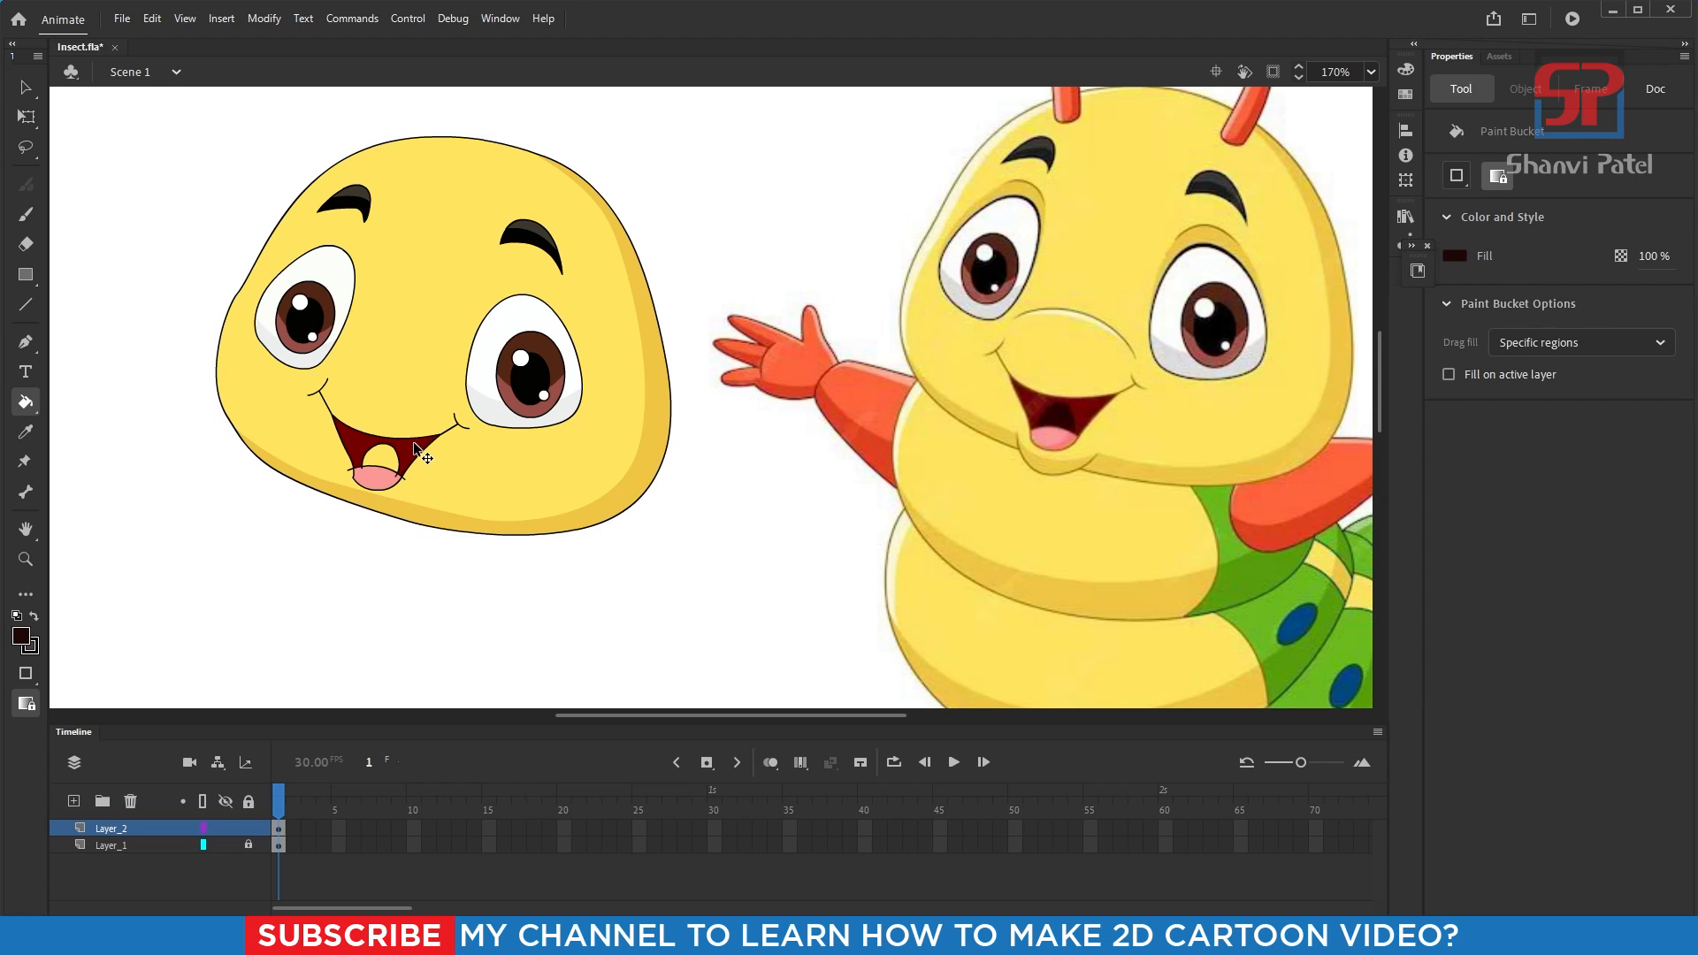
double_click(412, 453)
left_click(382, 462)
- Delete the overhanging line ends beside the mouth and the black line along the tongue's upper edge
scroll(382, 489, "up", 3)
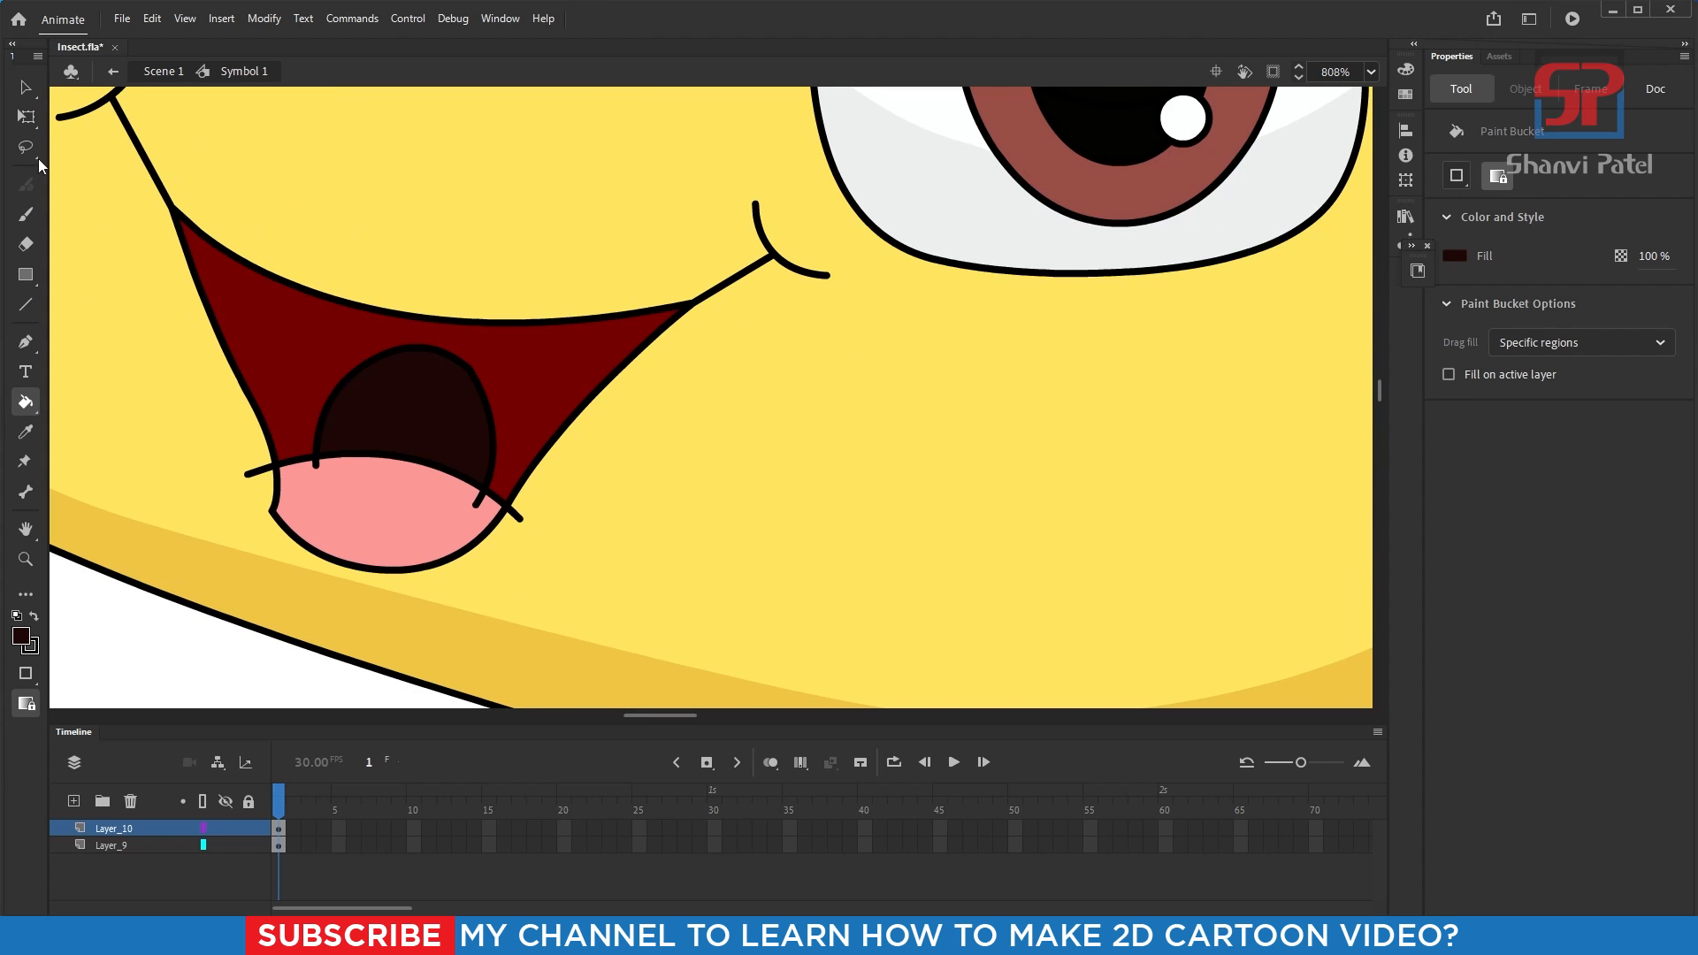
left_click(34, 88)
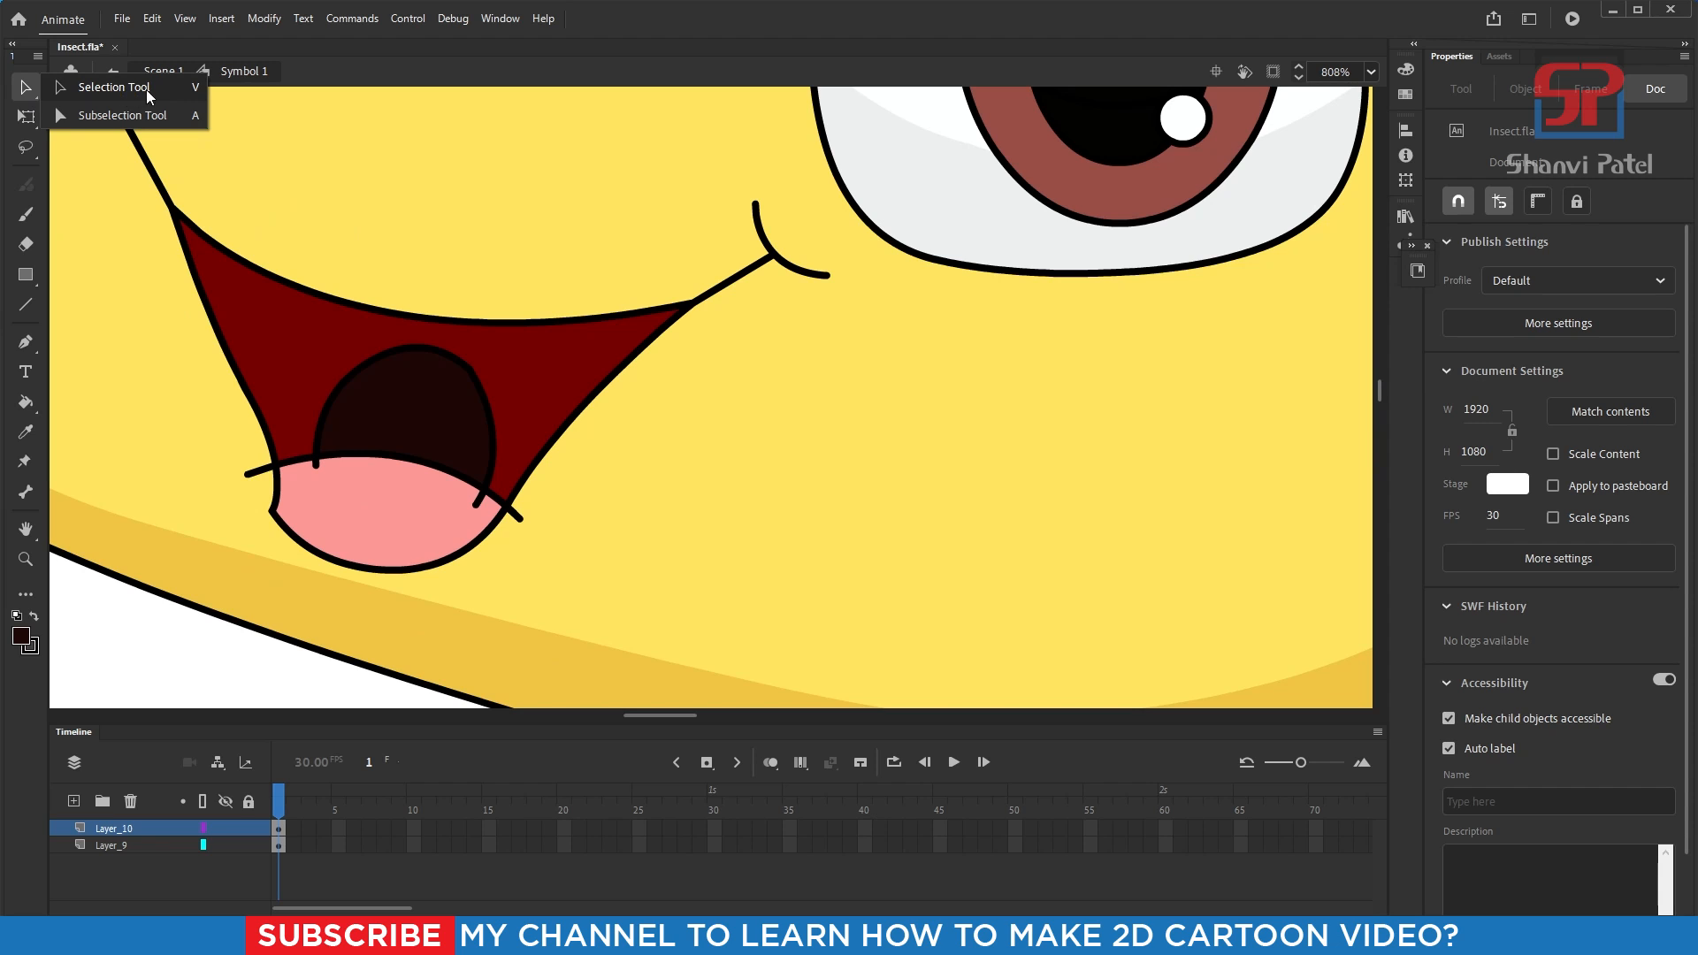
left_click(118, 87)
left_click(520, 516)
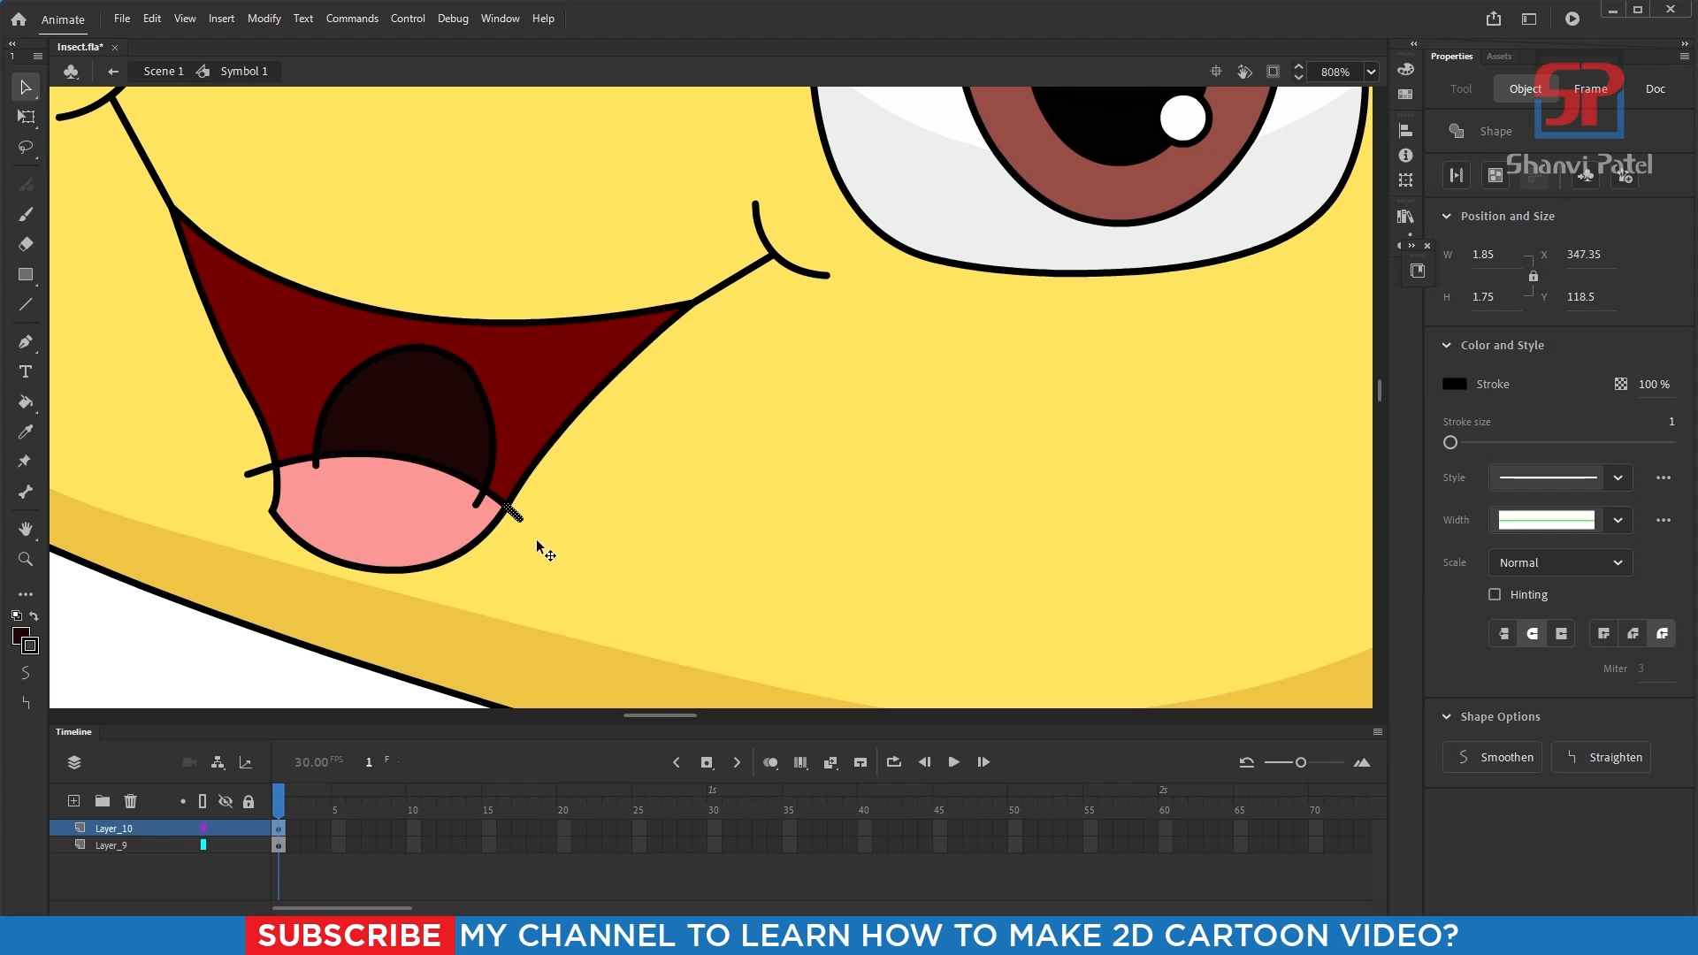
key("Delete")
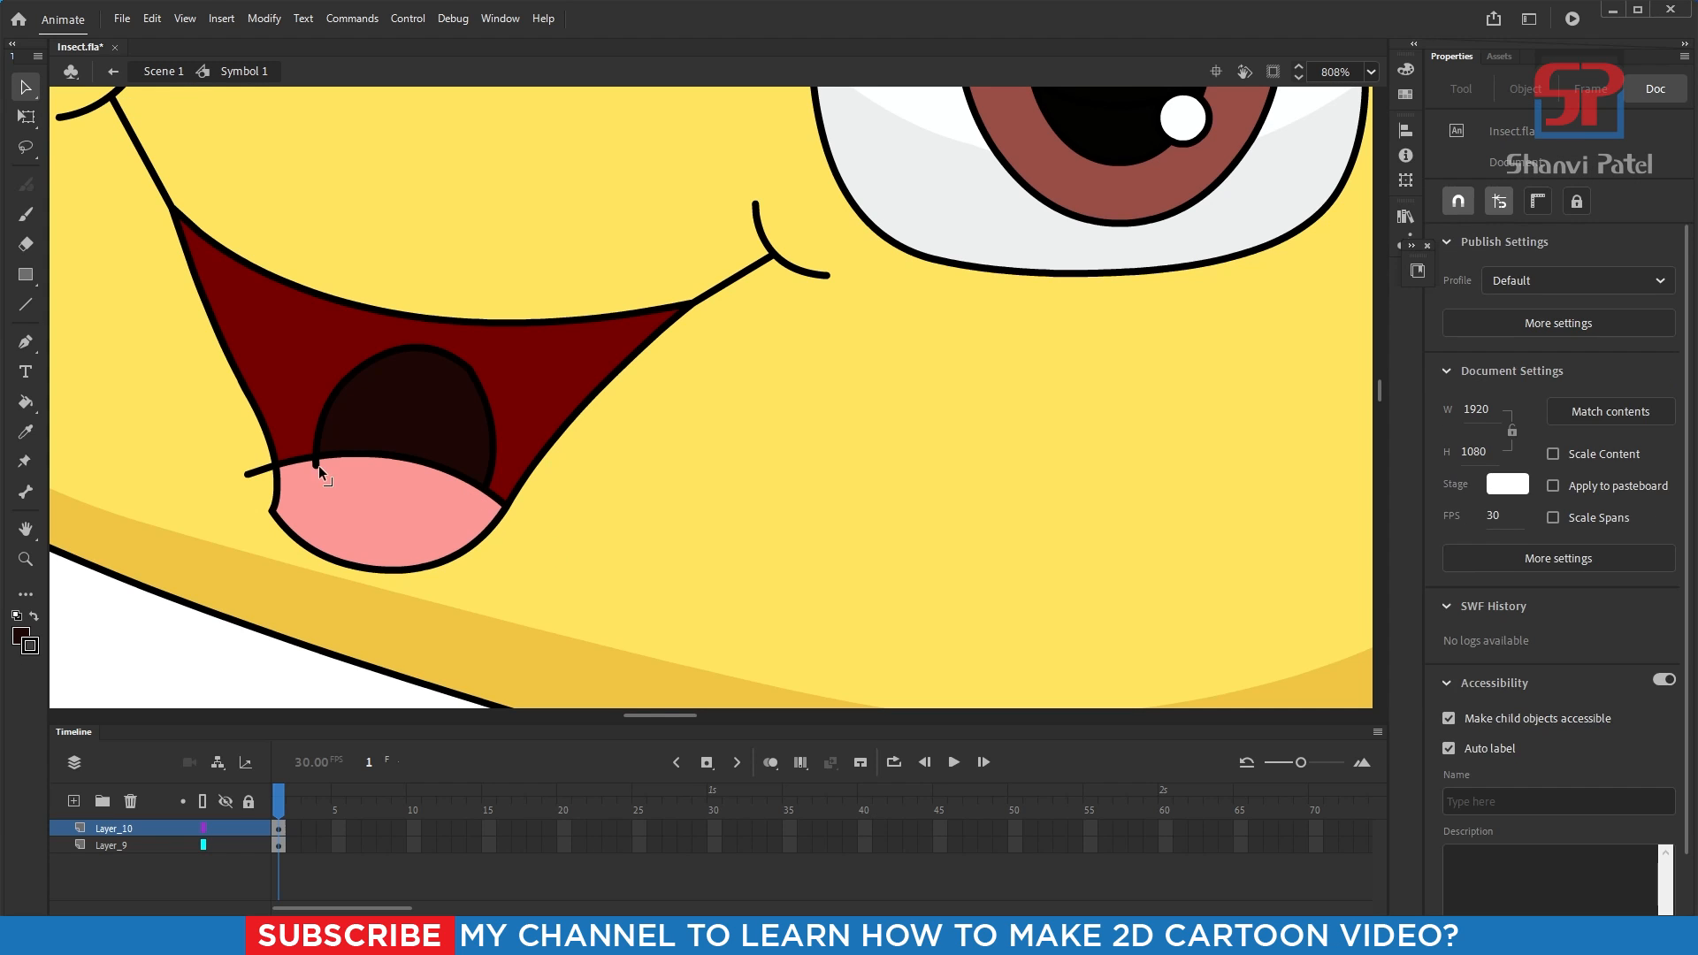
left_click(257, 473)
key("Delete")
left_click(298, 459)
key("Delete")
left_click(407, 457)
key("Delete")
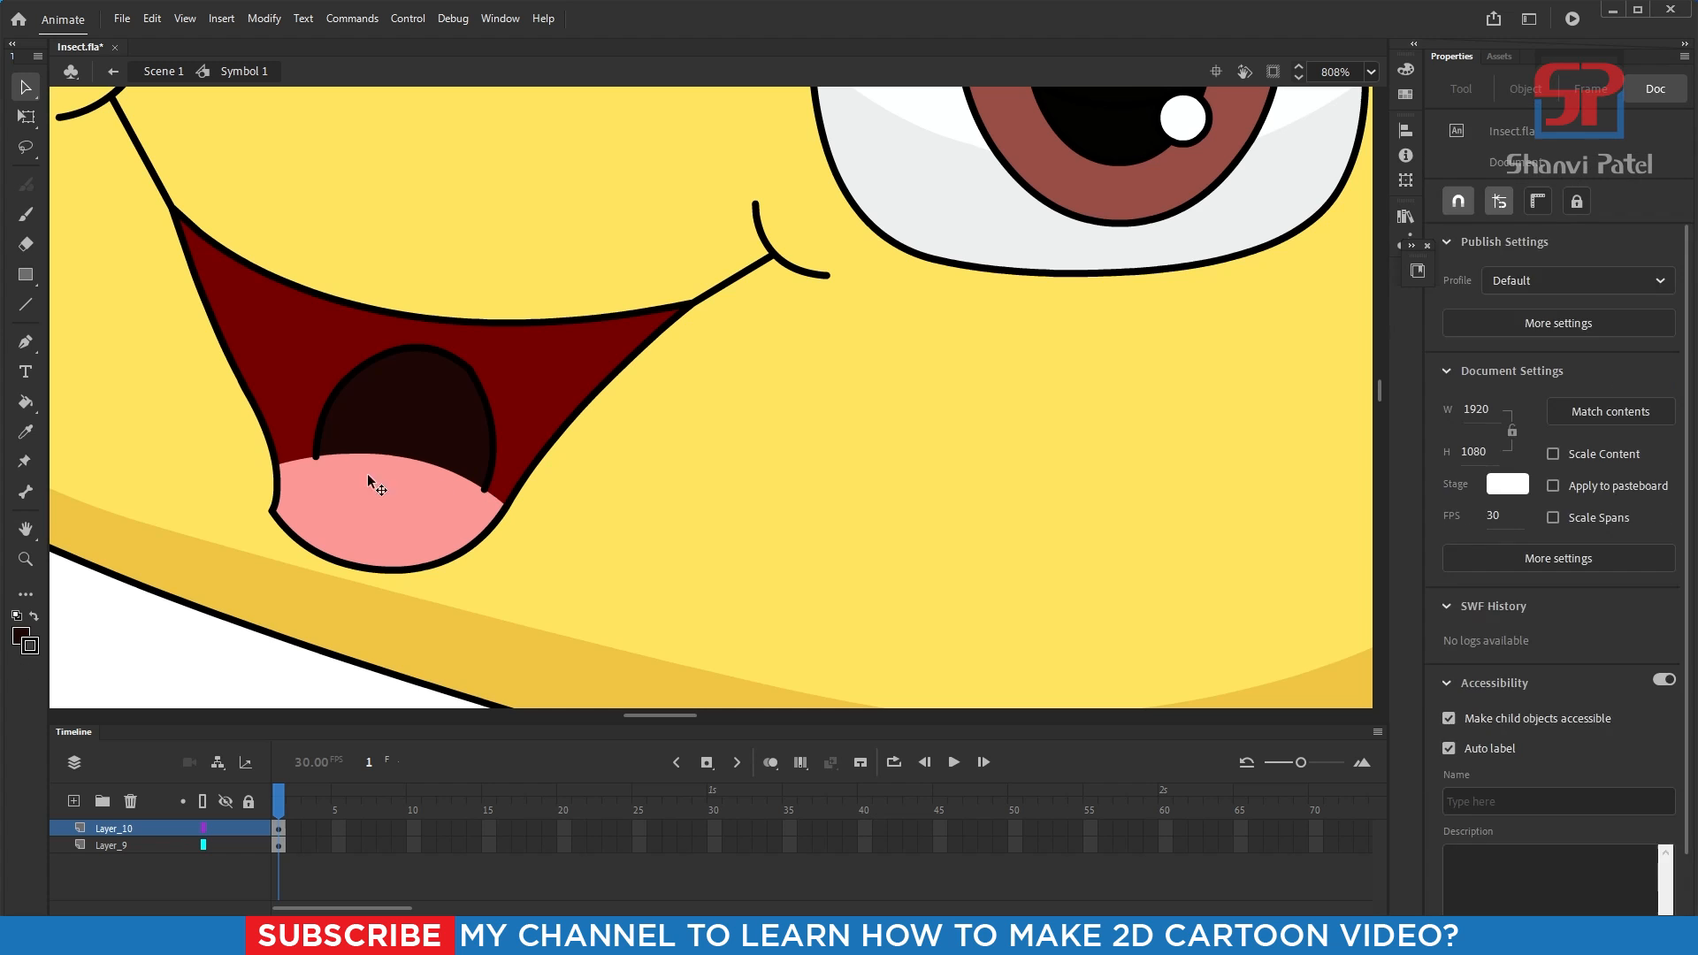
- Delete the black outline around the throat arch while keeping the mouth's color fills
left_click(321, 424)
key("Delete")
left_click(454, 351)
key("Delete")
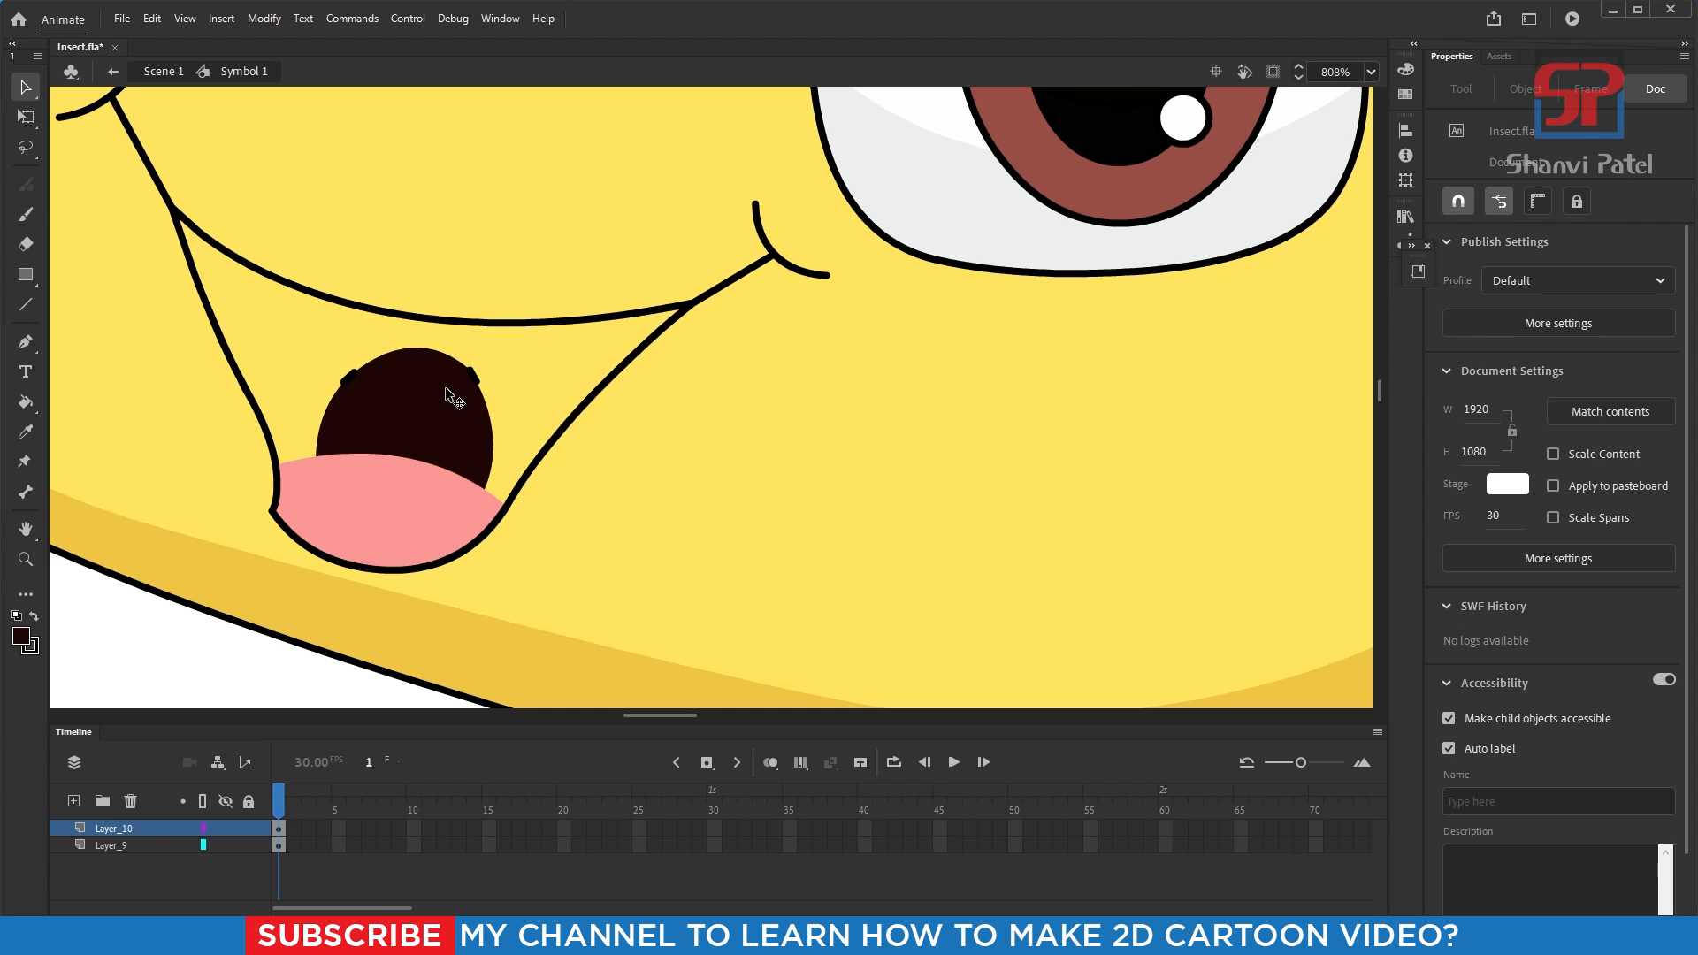
left_click(520, 416)
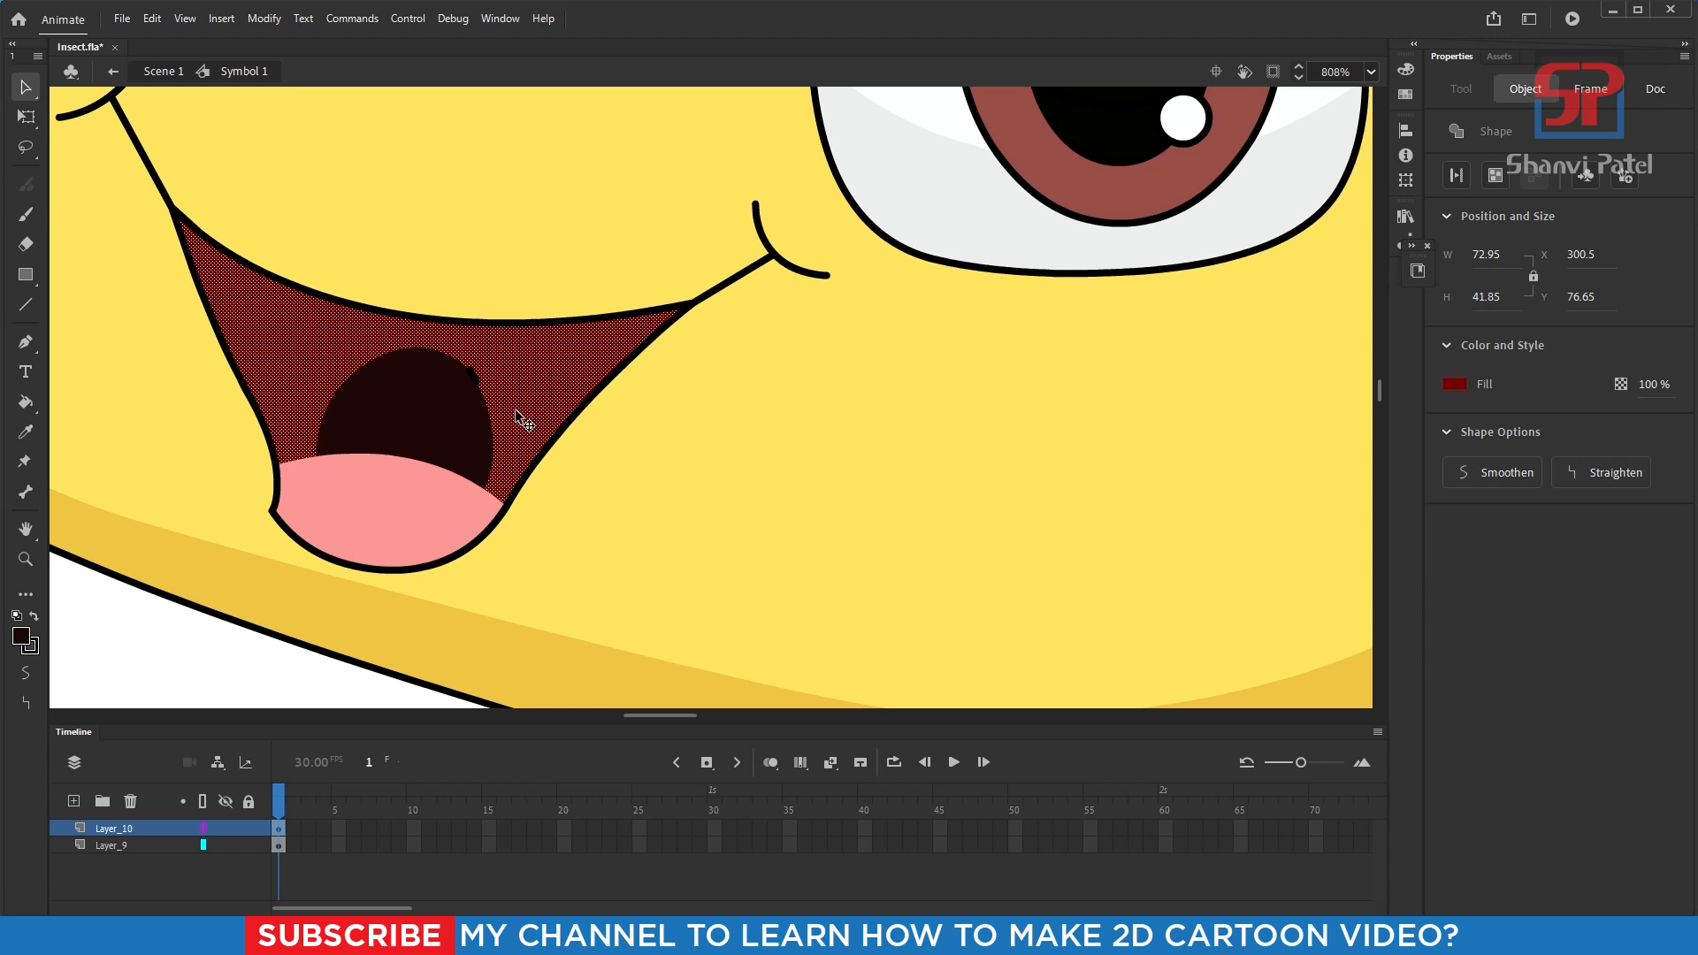
key("Escape")
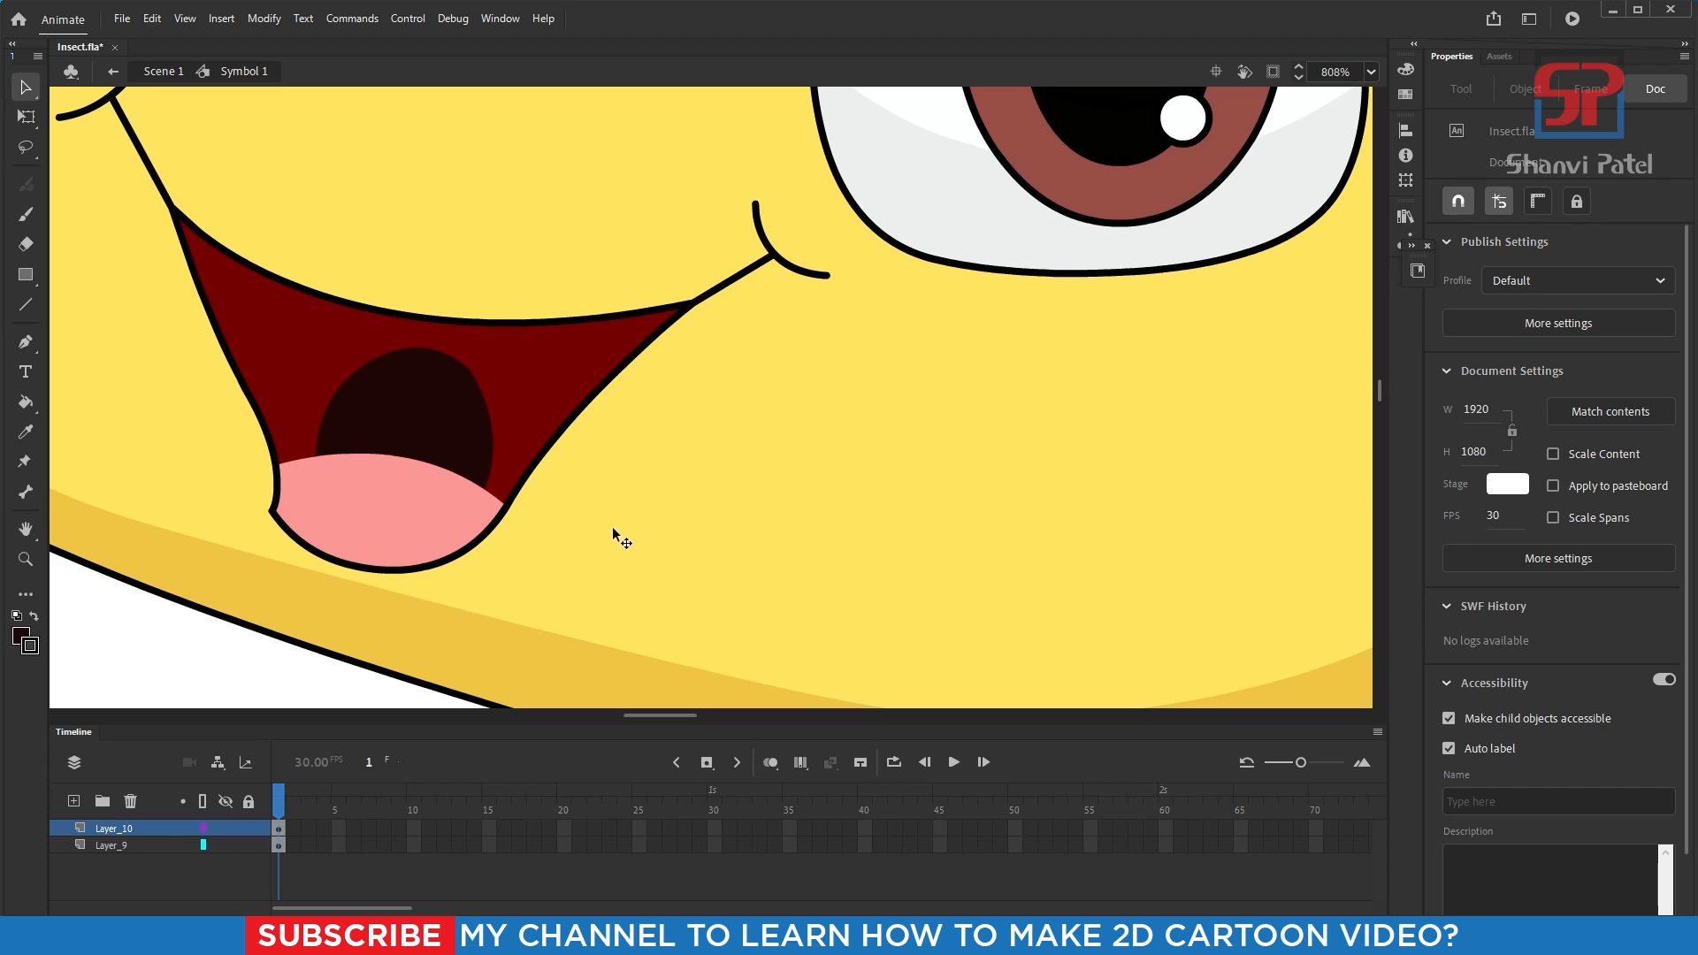
- Reshape the mouth outline at the tongue's sharp lower corner into a smooth curve by adjusting its anchor points and handles
left_click(272, 518)
left_click(272, 511)
left_click_drag(183, 404, 591, 610)
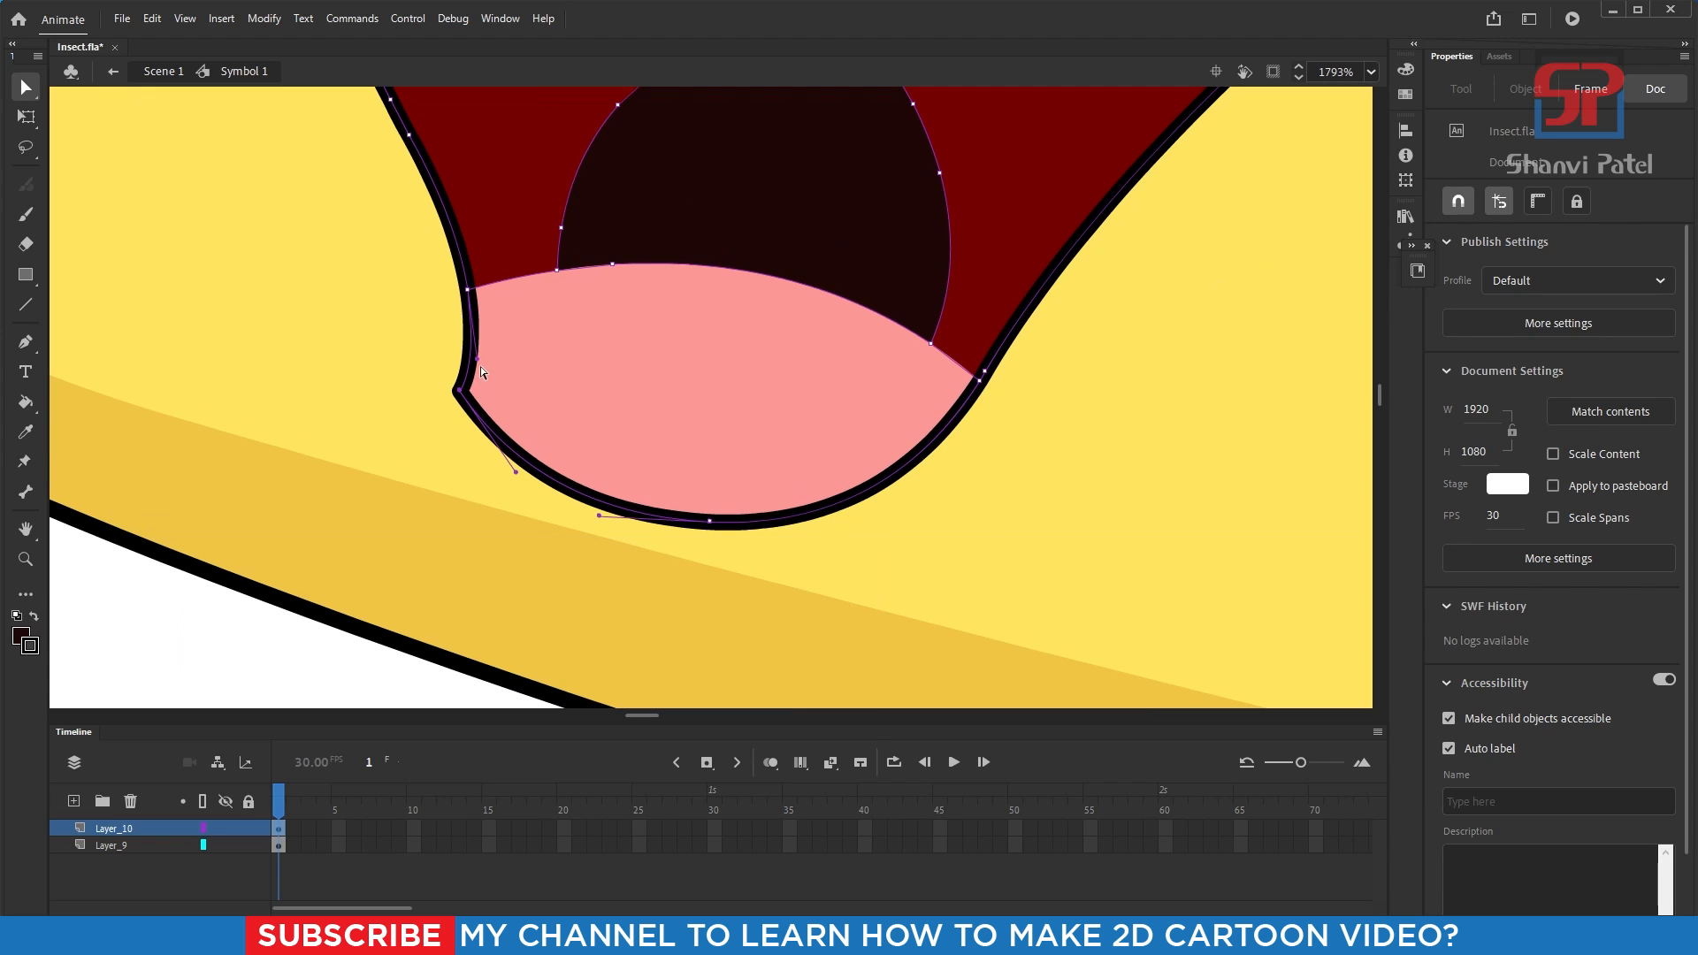
left_click_drag(475, 327, 443, 352)
left_click_drag(461, 292, 547, 433)
left_click_drag(545, 532, 567, 561)
key("ctrl+z")
left_click(554, 553)
left_click_drag(624, 645, 618, 652)
left_click_drag(527, 493, 540, 505)
- Select the whole finished mouth drawing inside the head symbol and convert it to a graphic symbol with the default name
key("q")
scroll(639, 548, "down", 8)
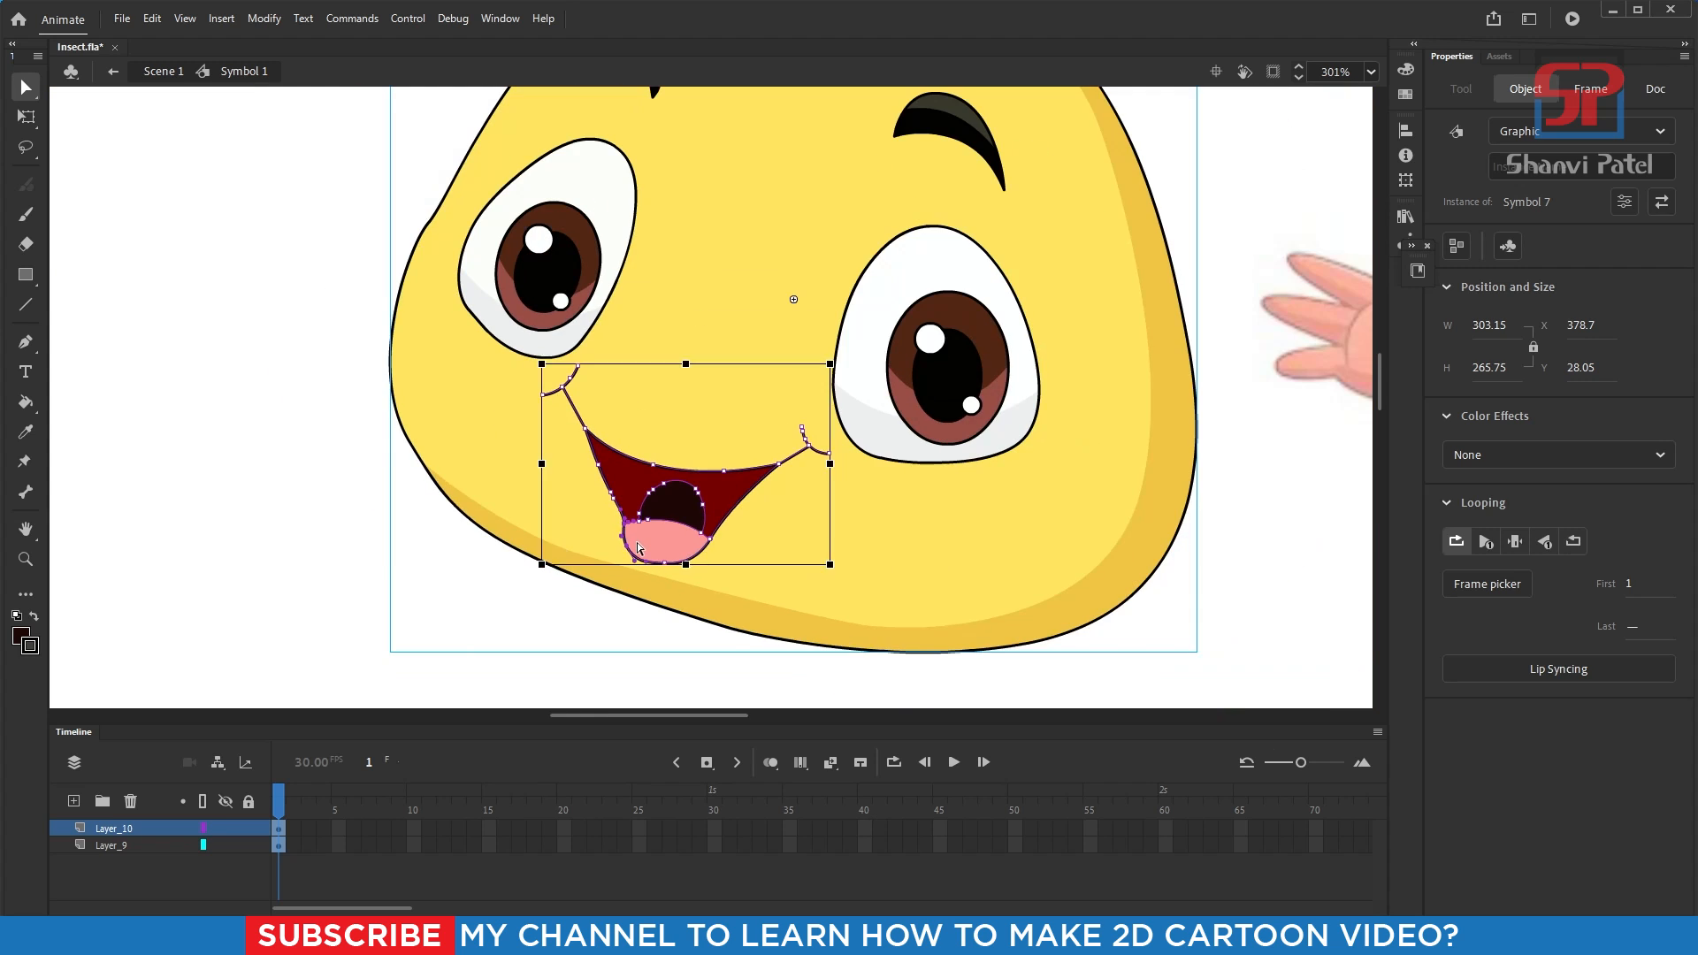
left_click(364, 559)
left_click_drag(736, 543, 696, 511)
left_click(26, 116)
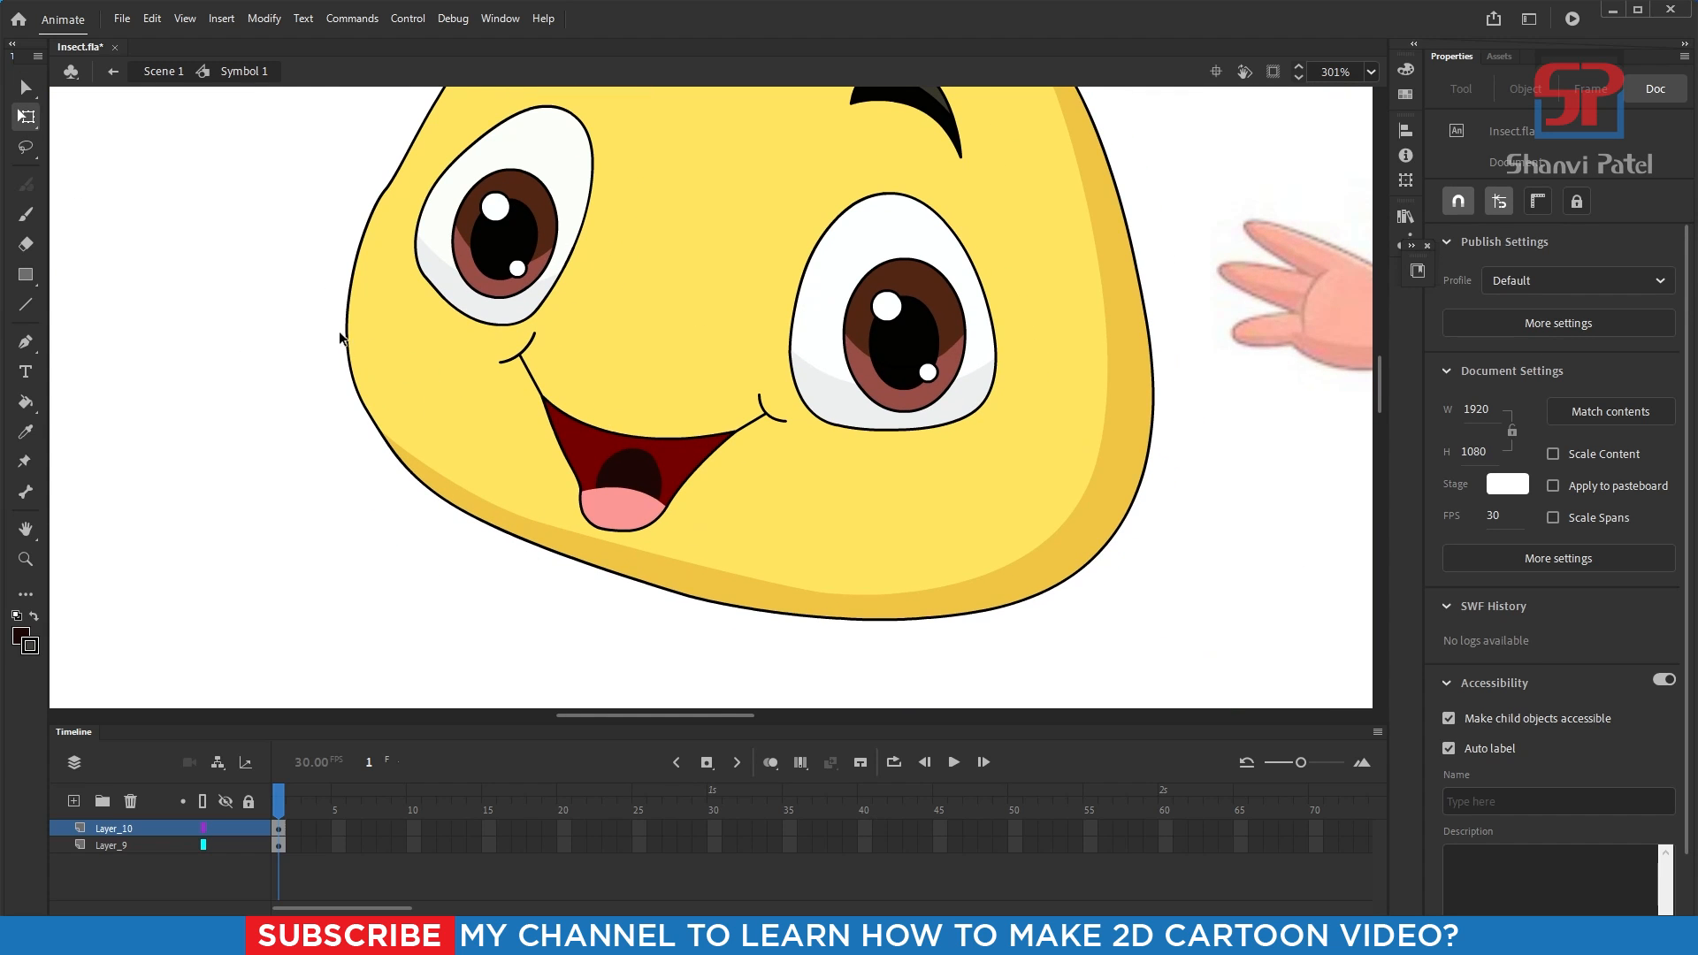
left_click_drag(308, 302, 849, 621)
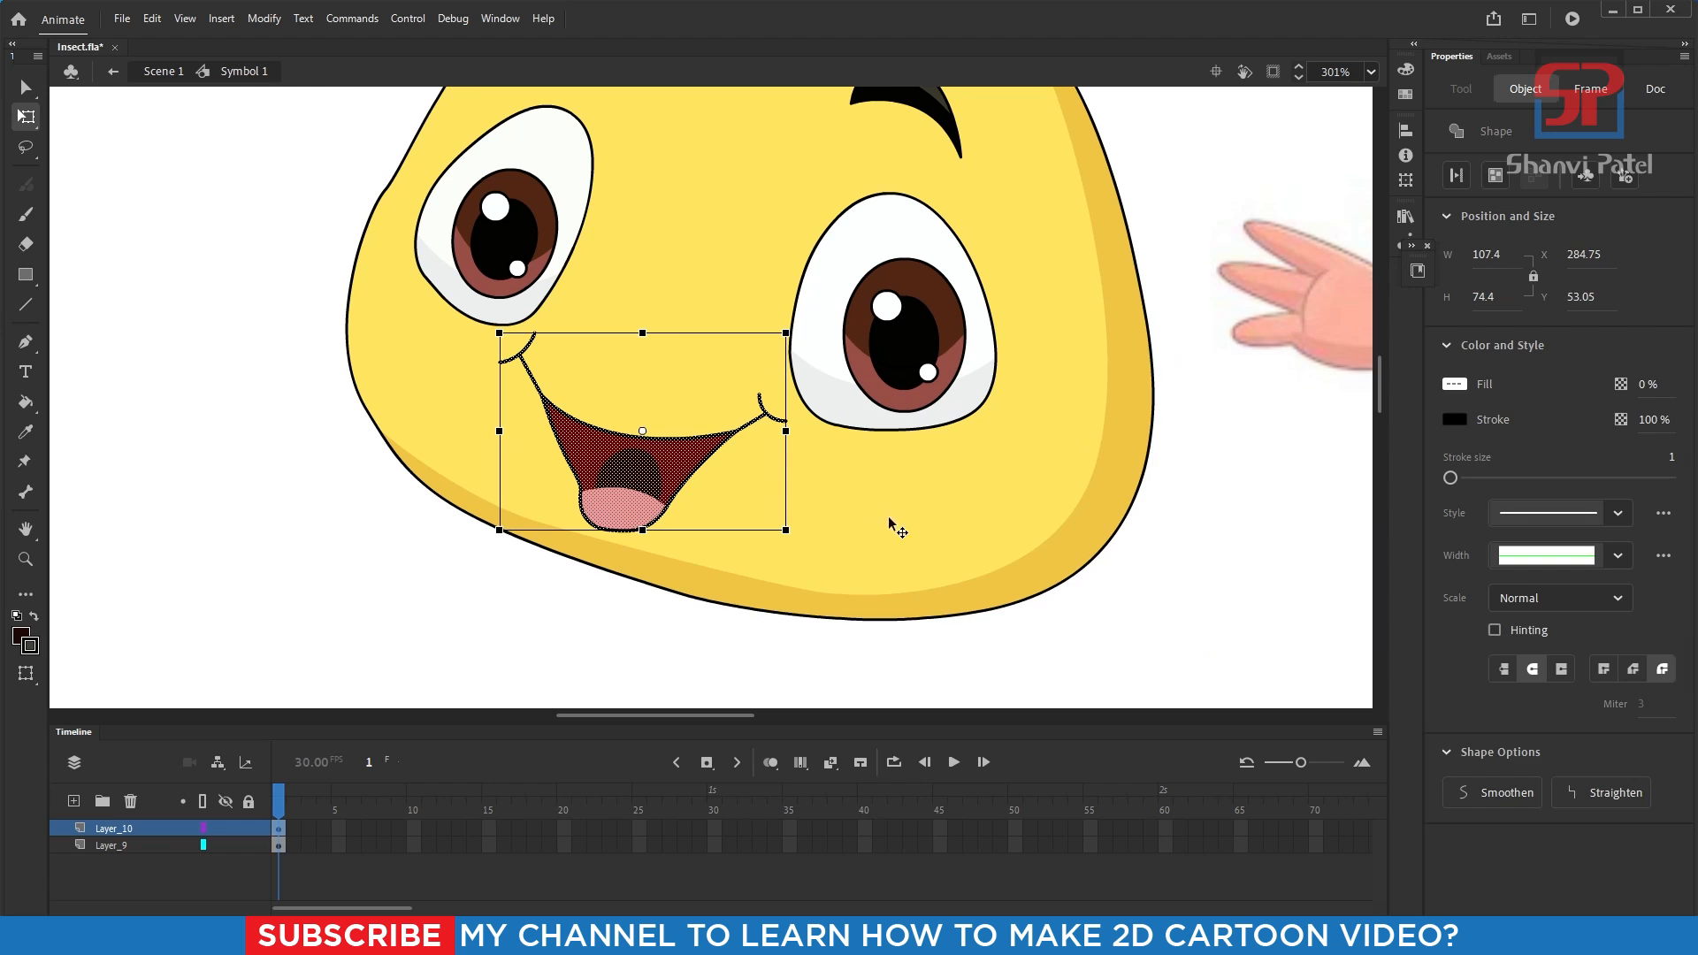
key("F8")
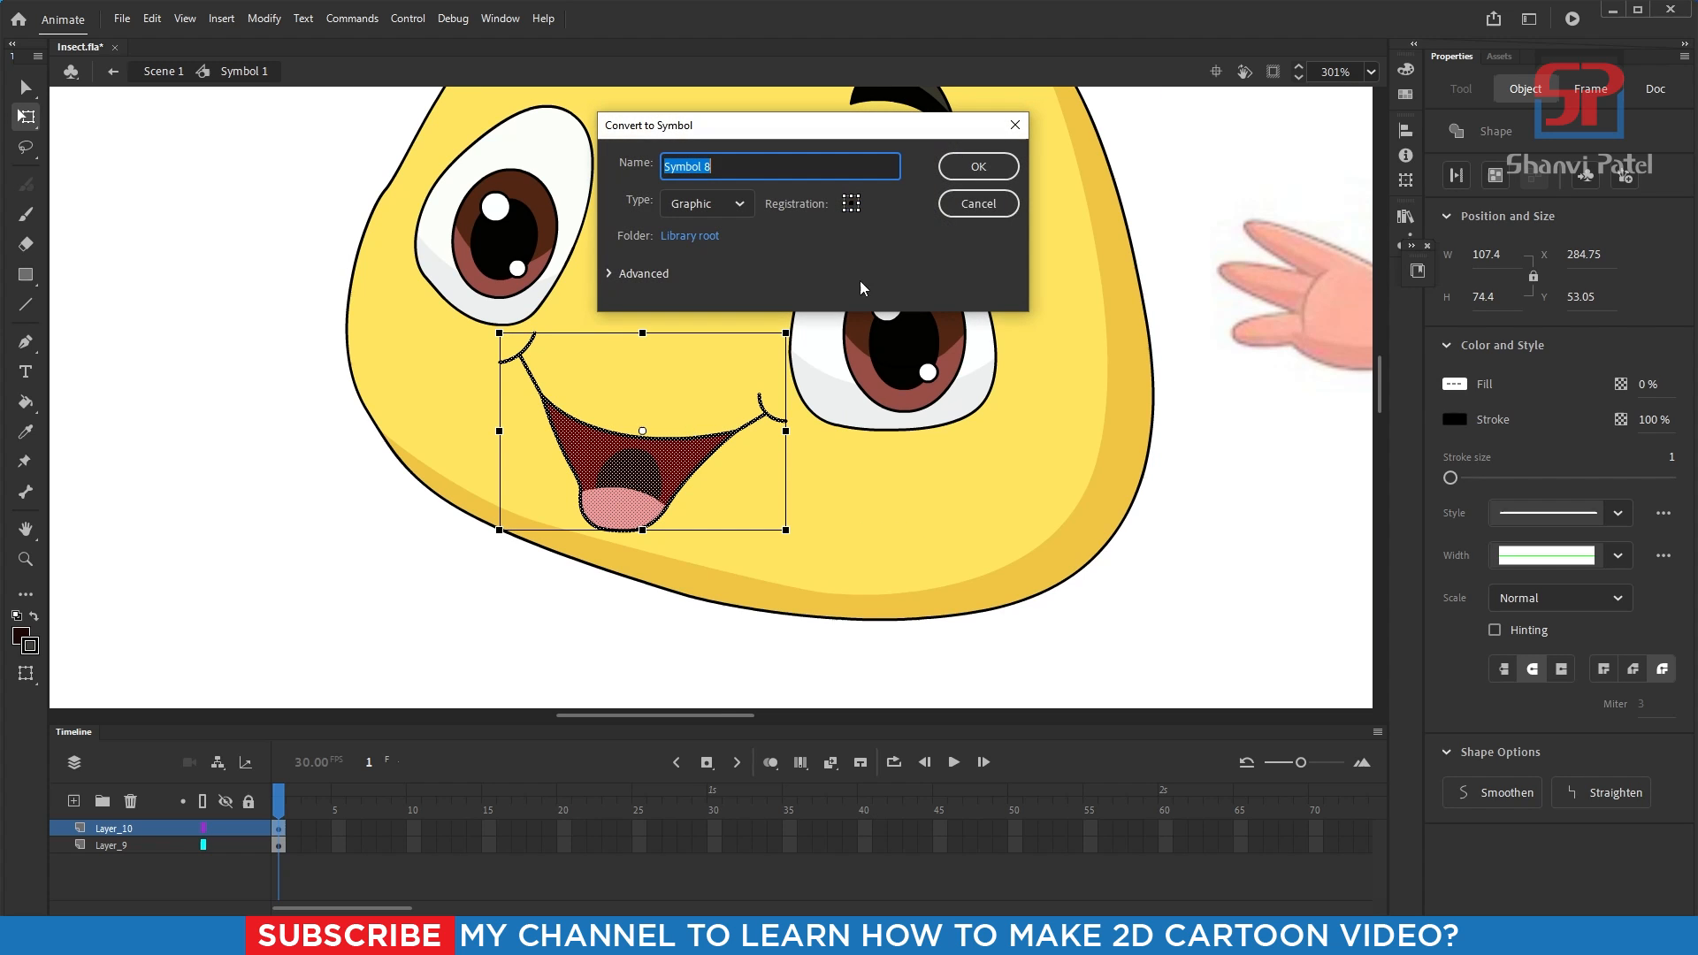
left_click(978, 168)
scroll(533, 528, "down", 5)
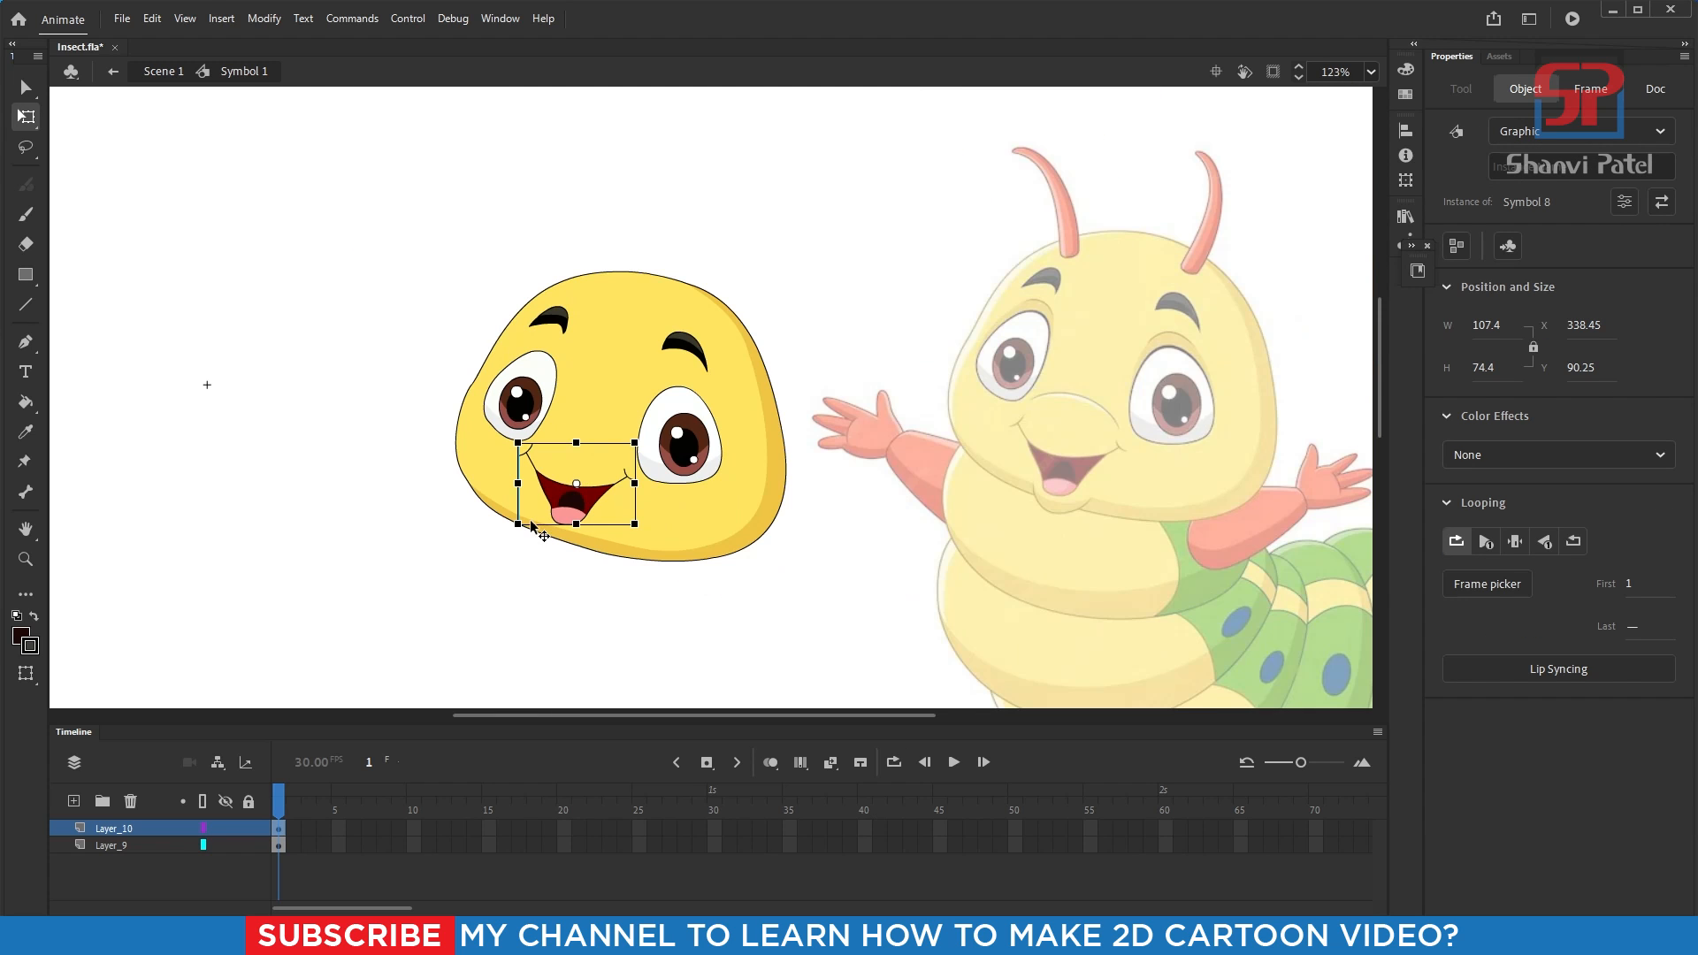
left_click(812, 576)
- Add a new layer and trace the chin bulge under the reference mouth as a closed outline with the Pen tool
left_click_drag(871, 537, 749, 477)
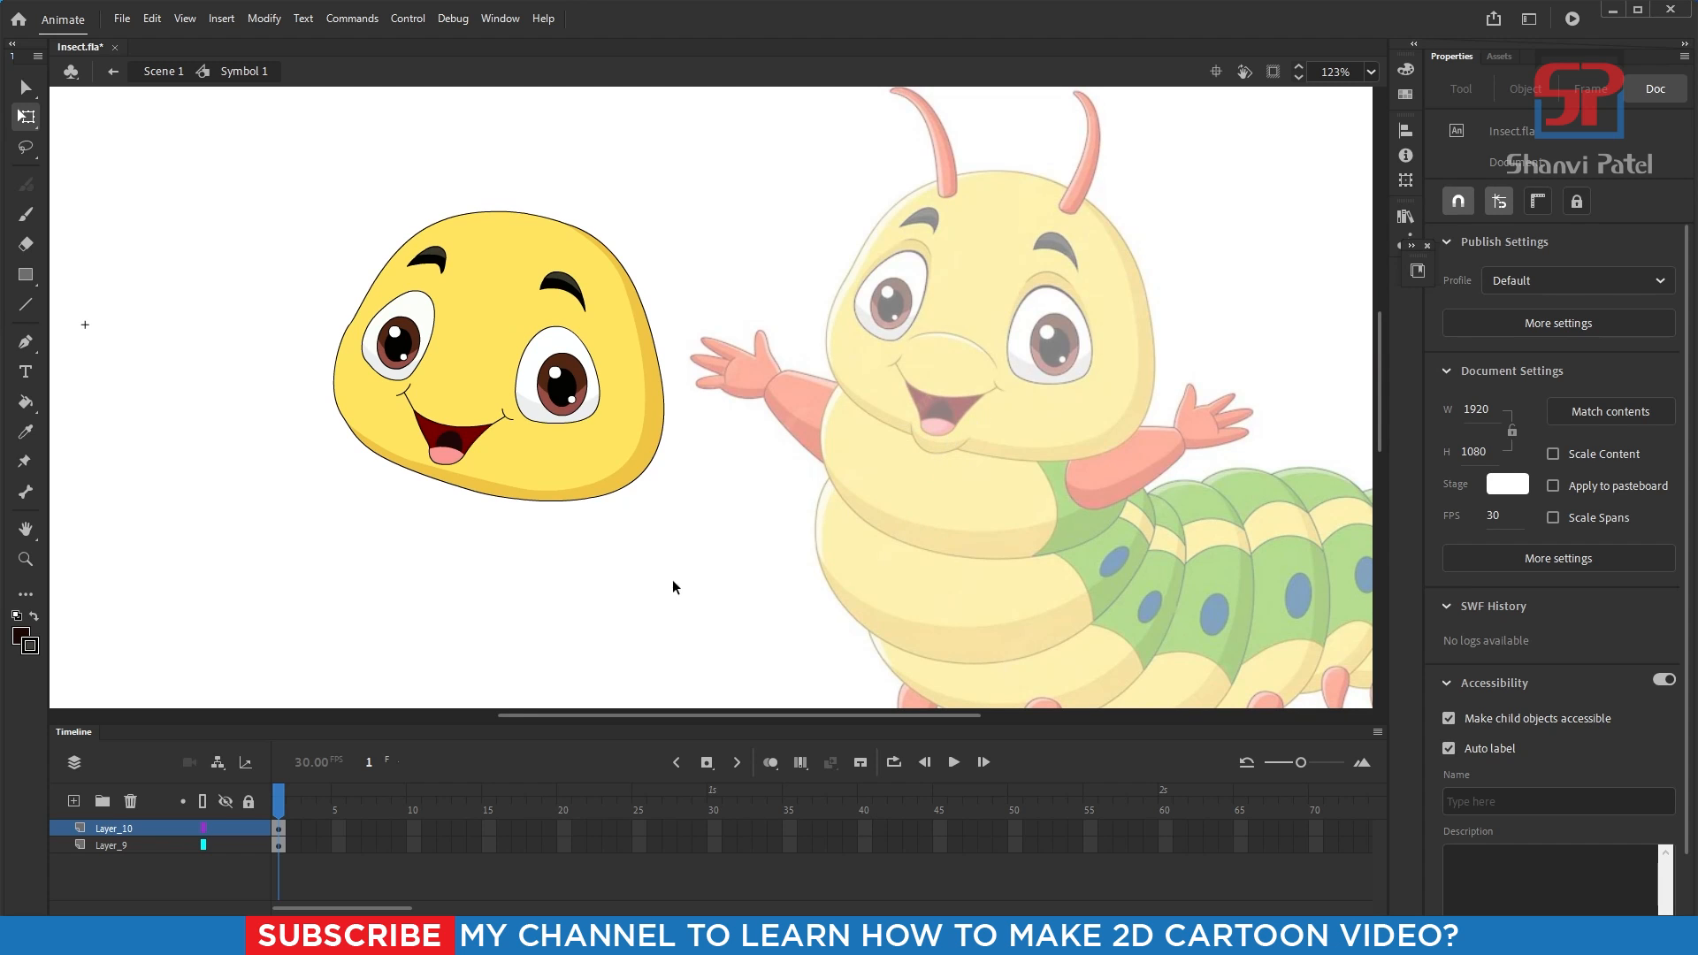
left_click(74, 801)
key("z")
left_click_drag(825, 310, 1109, 547)
left_click_drag(448, 175, 764, 539)
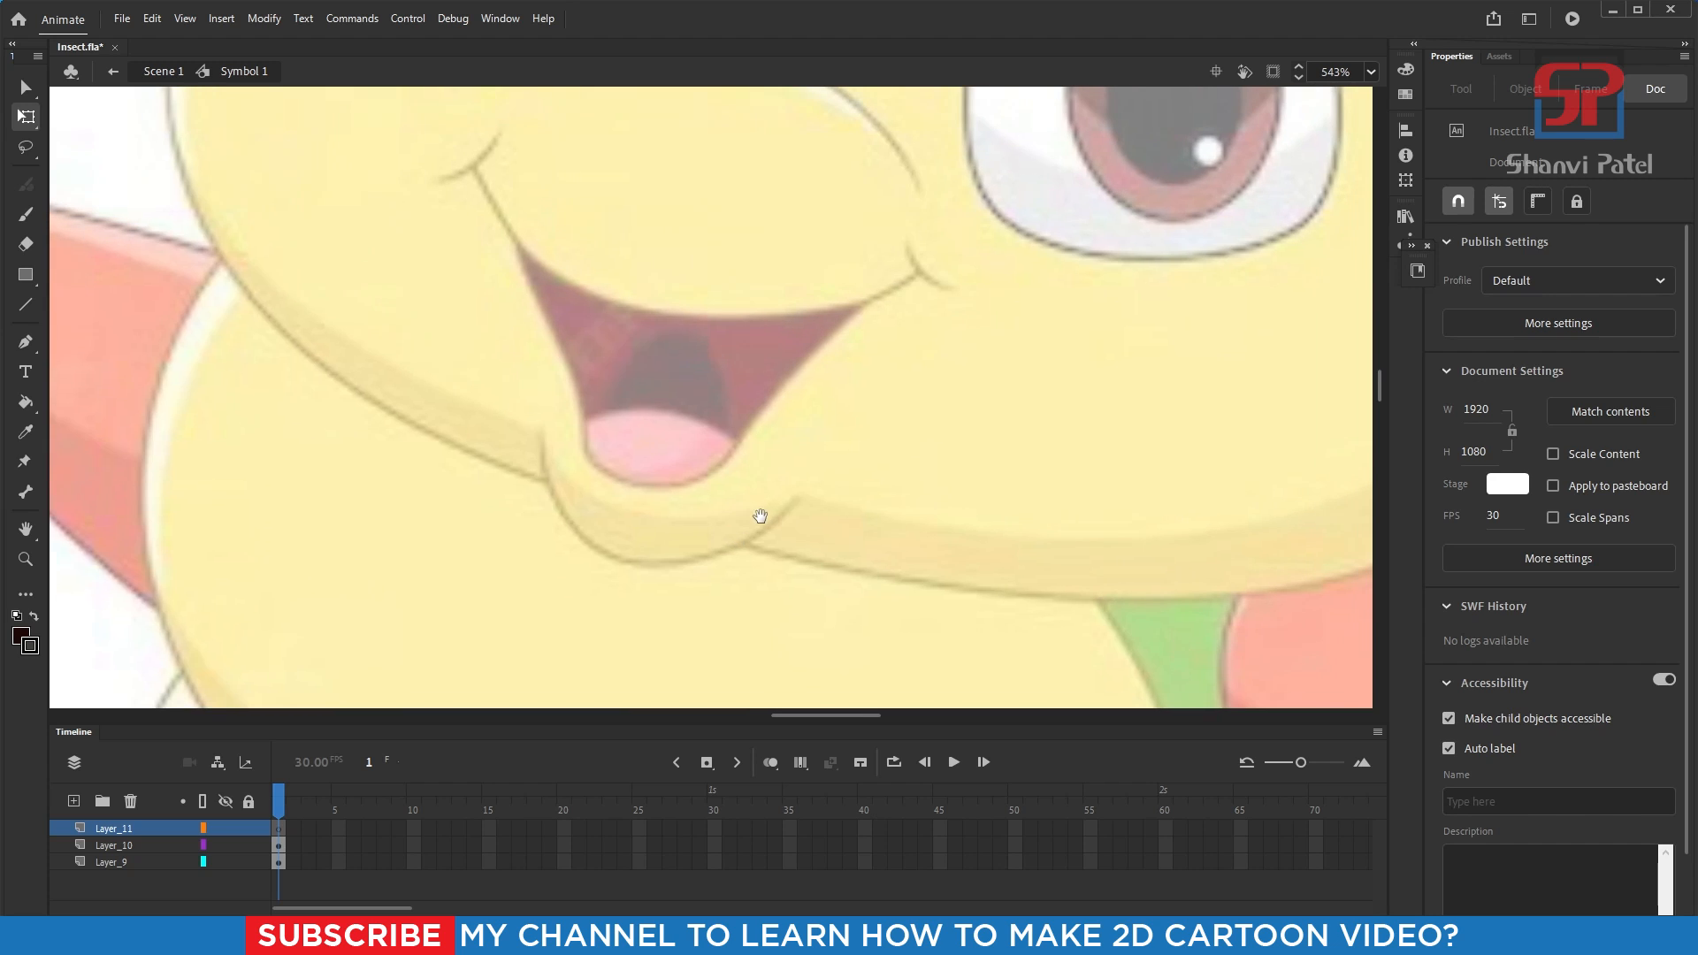
key("p")
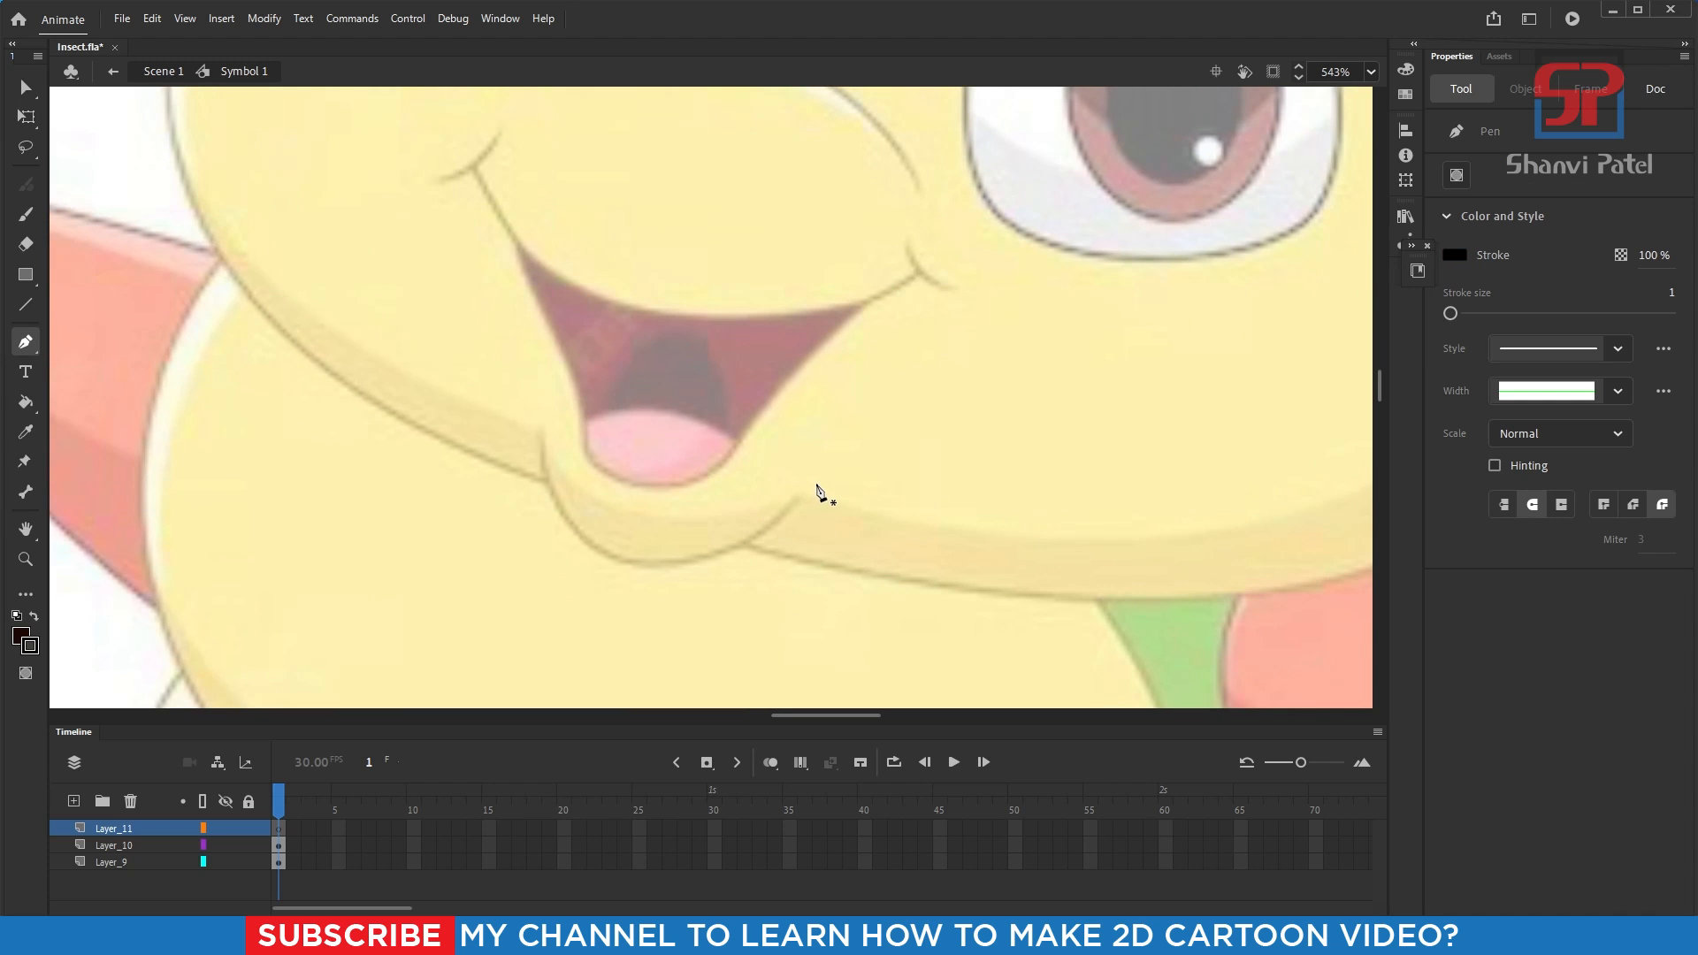
left_click(822, 475)
left_click_drag(639, 564, 515, 548)
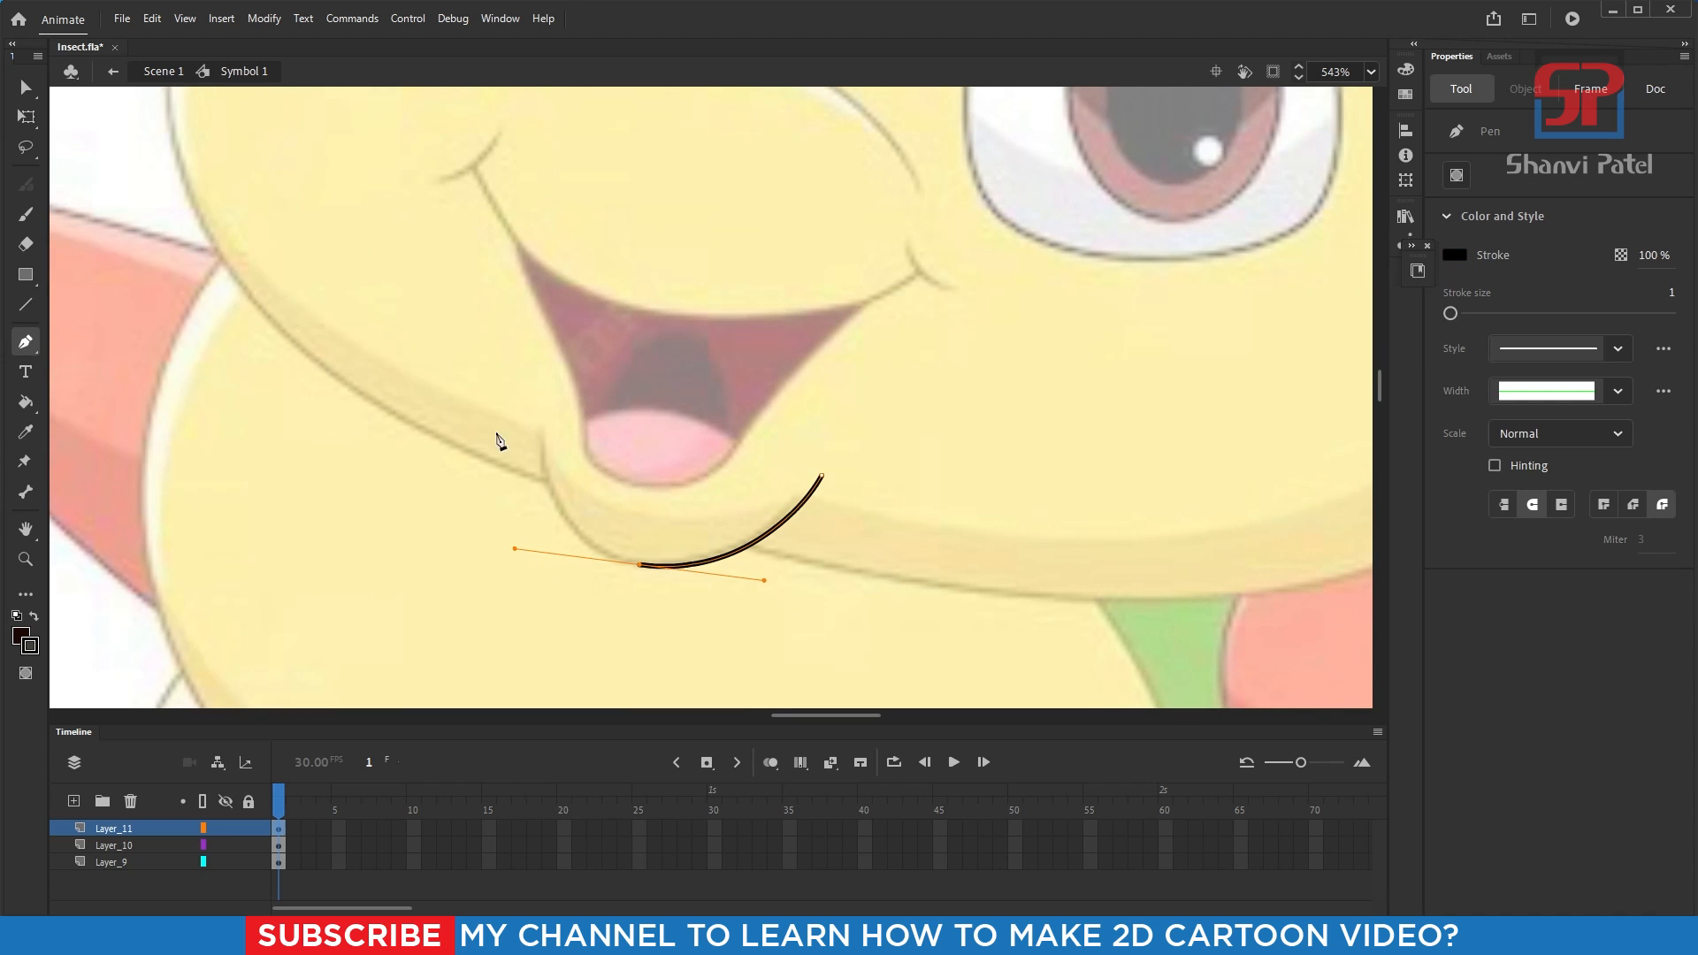
left_click(543, 389)
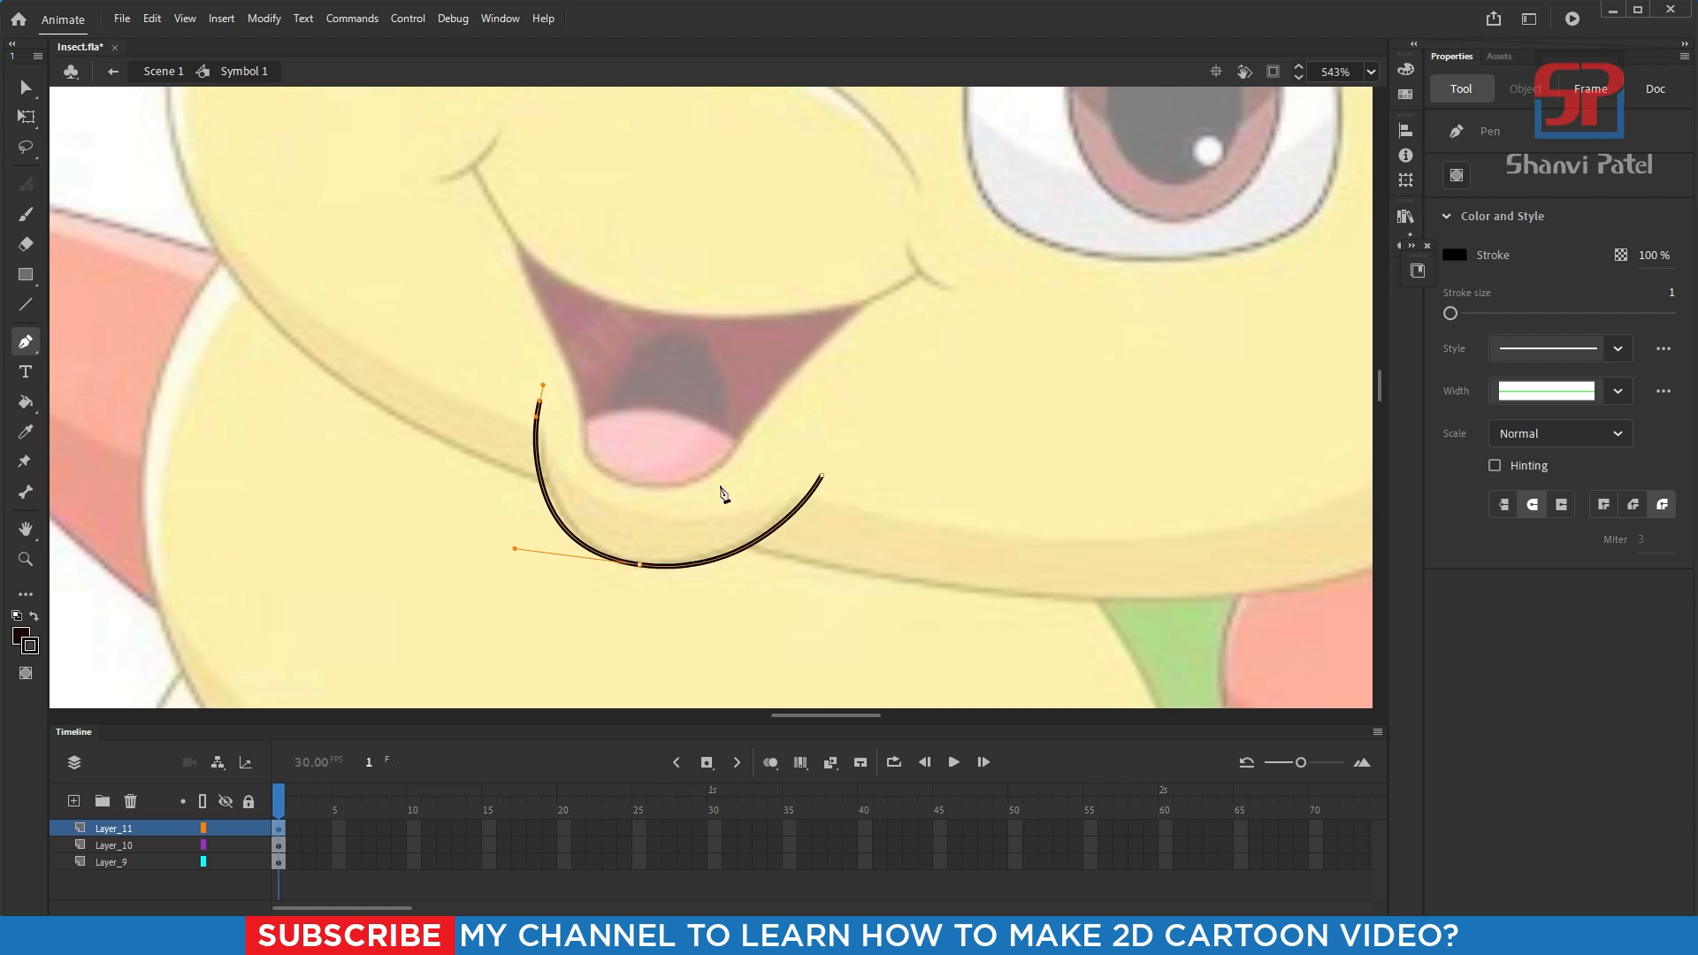
left_click(823, 477)
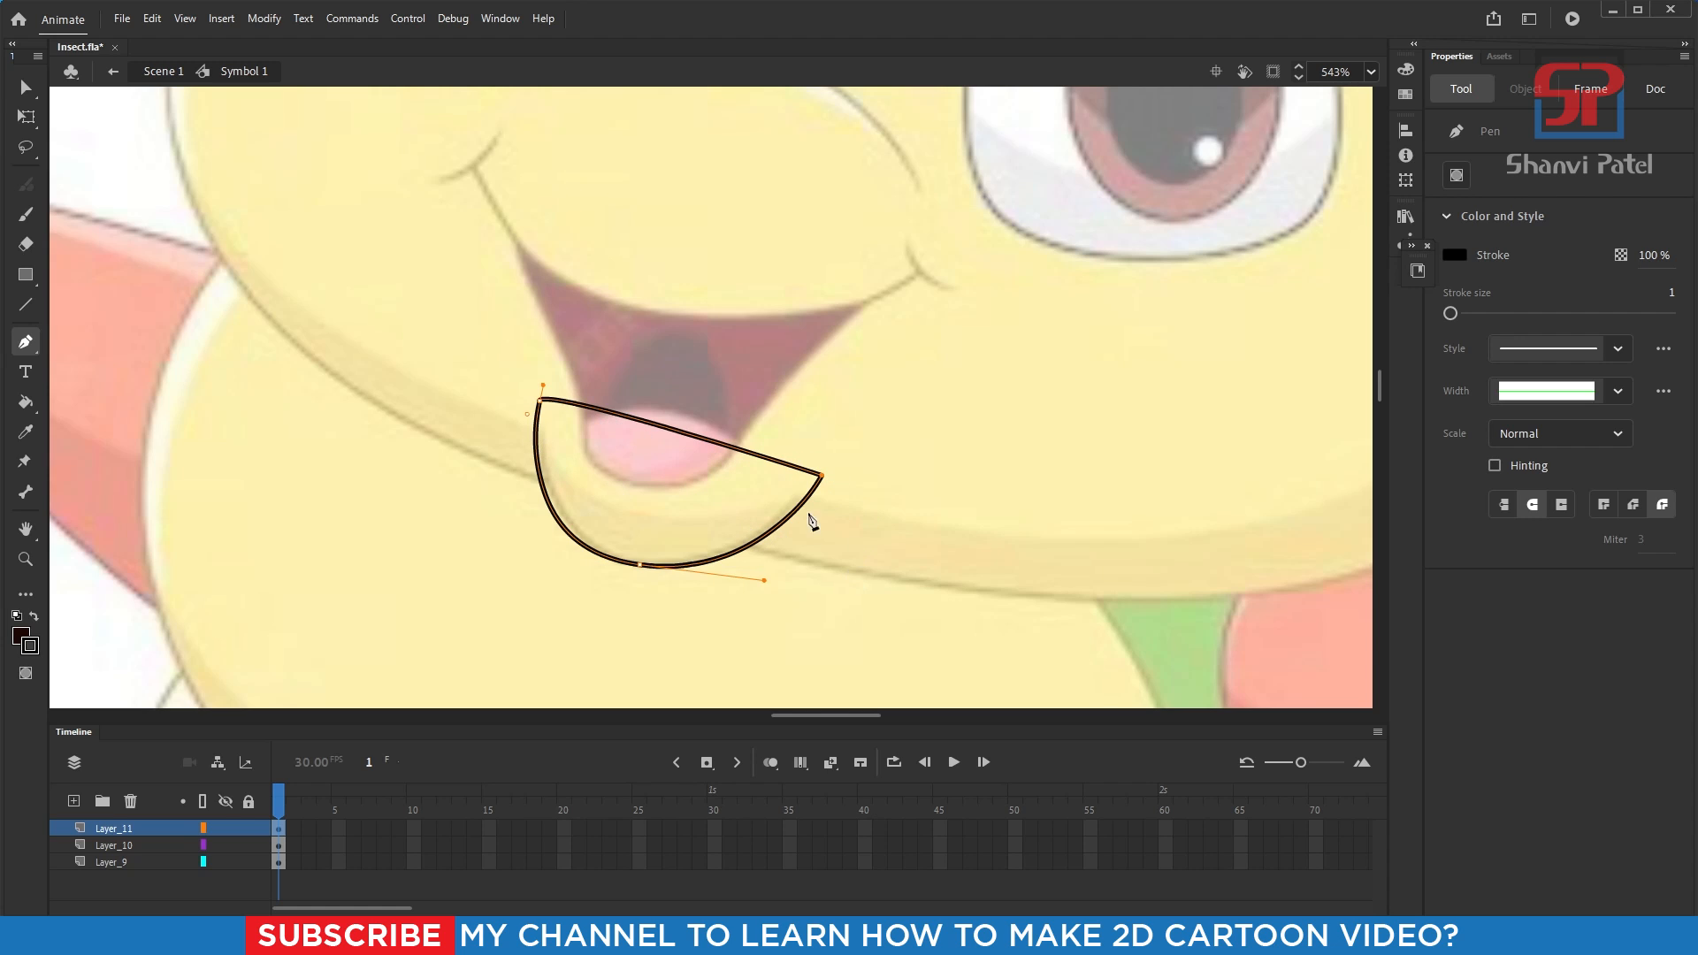
- Draw a curved shading line across the chin outline and move the whole chin drawing beneath the mouth of the redrawn head
left_click_drag(801, 507, 1075, 456)
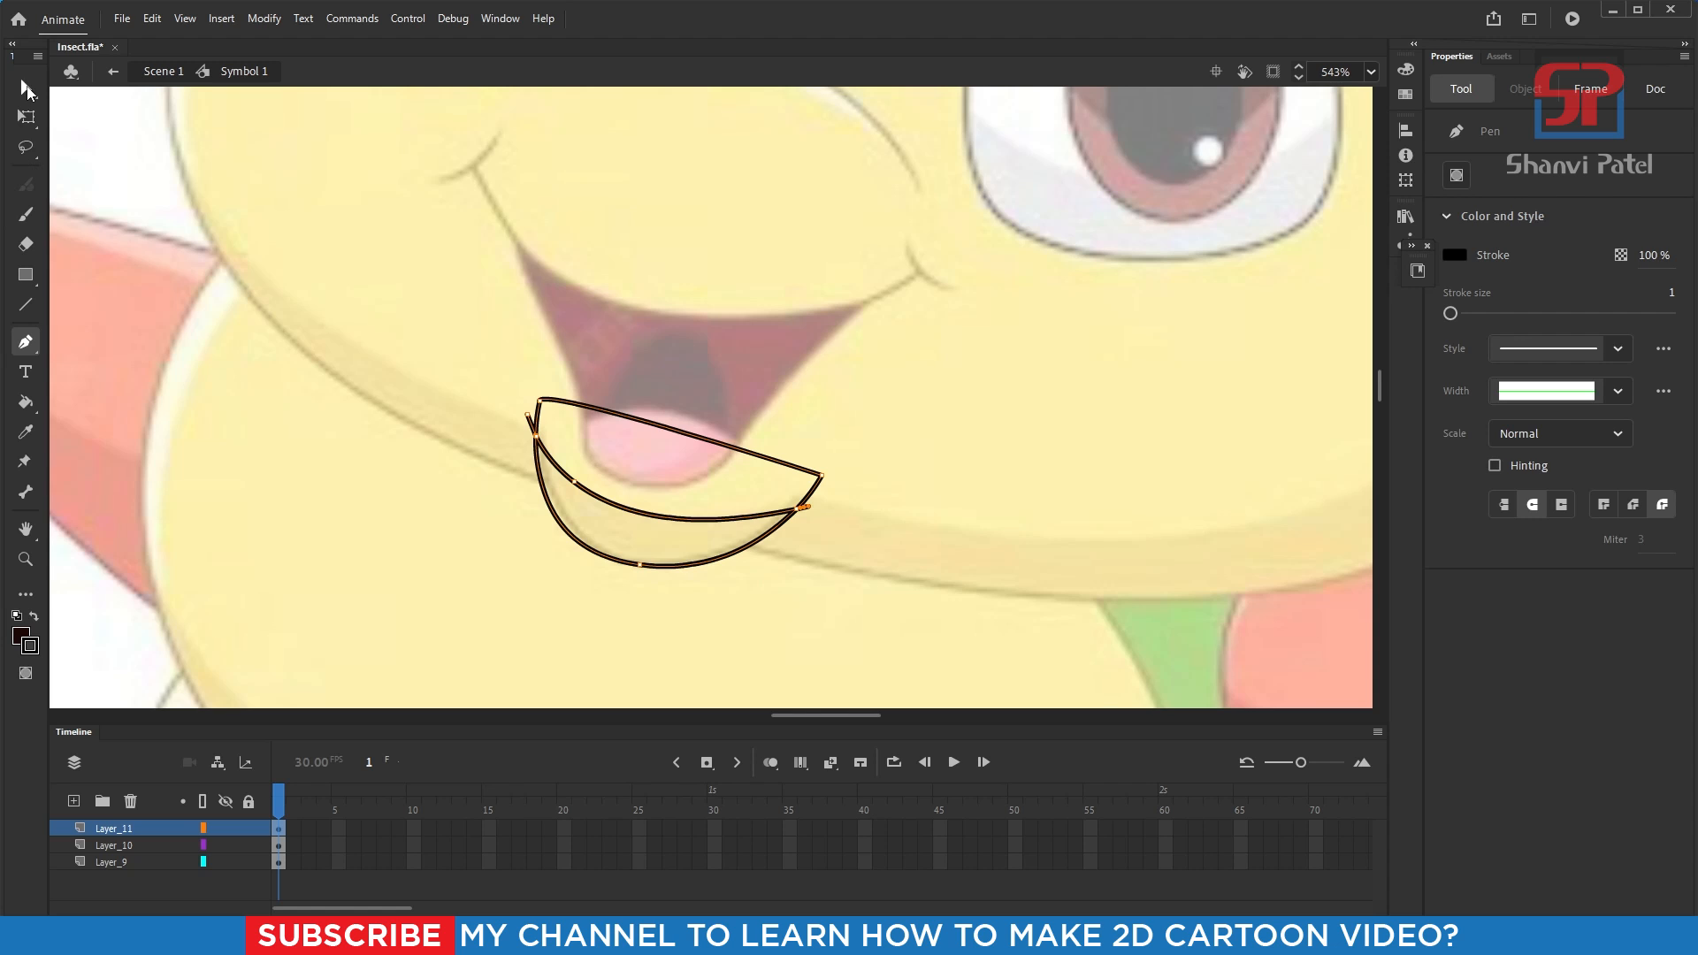
left_click(26, 87)
scroll(712, 485, "down", 5)
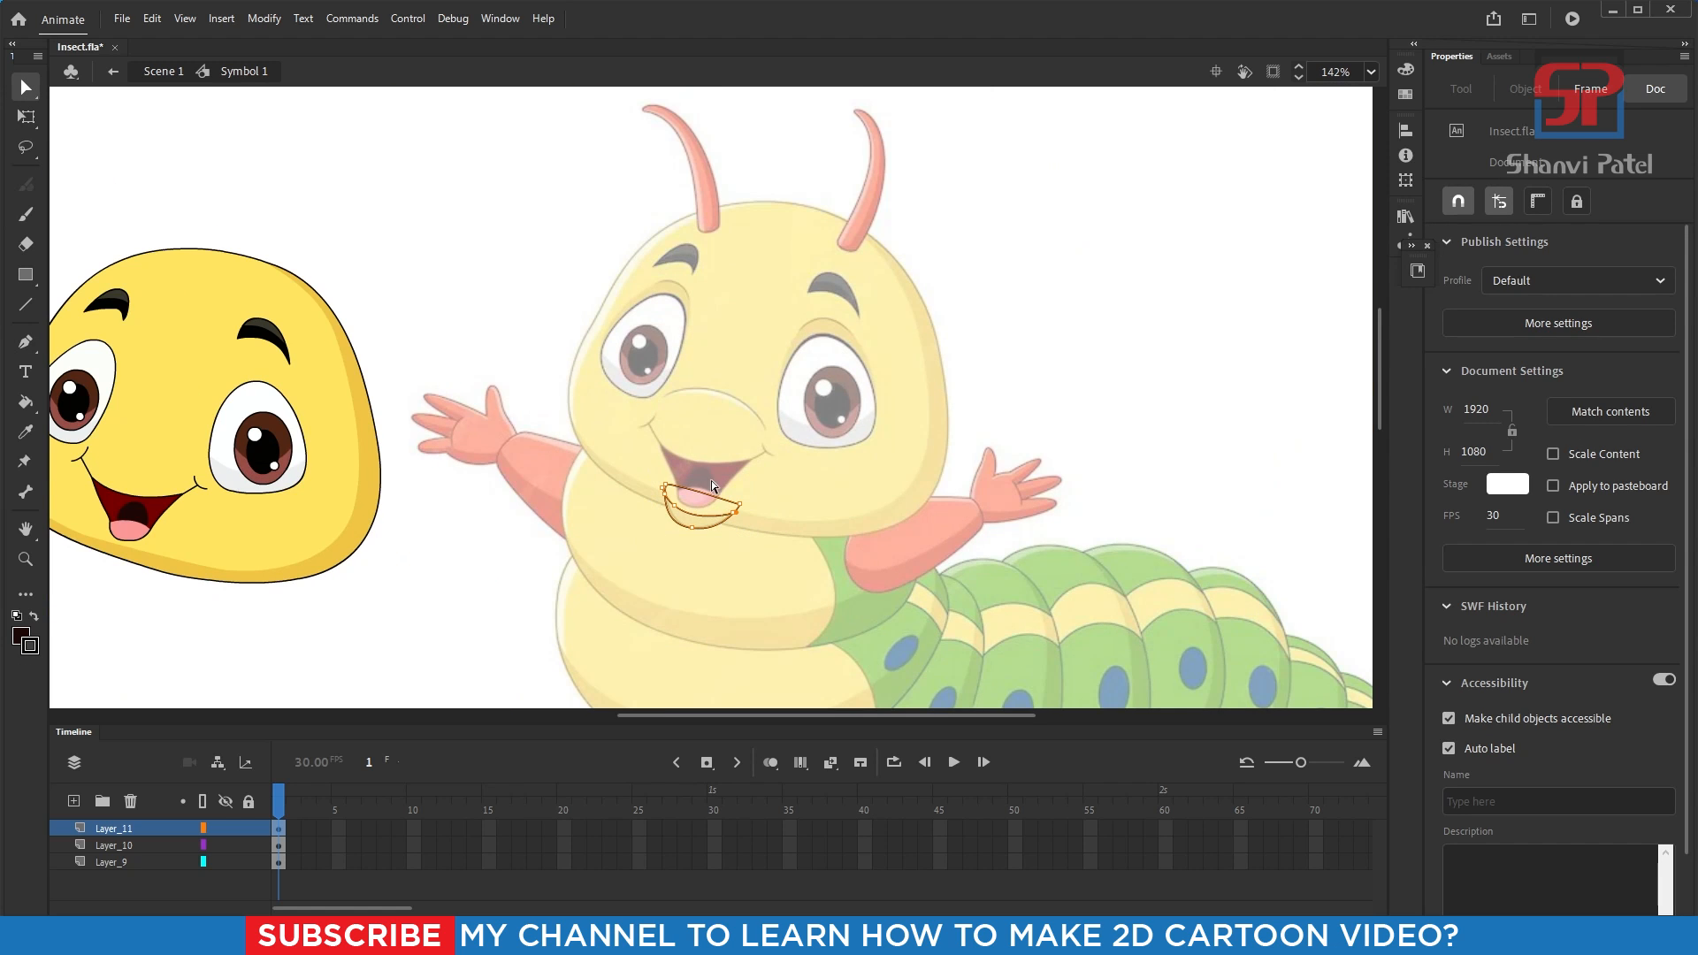
left_click_drag(616, 483, 789, 434)
left_click(706, 363)
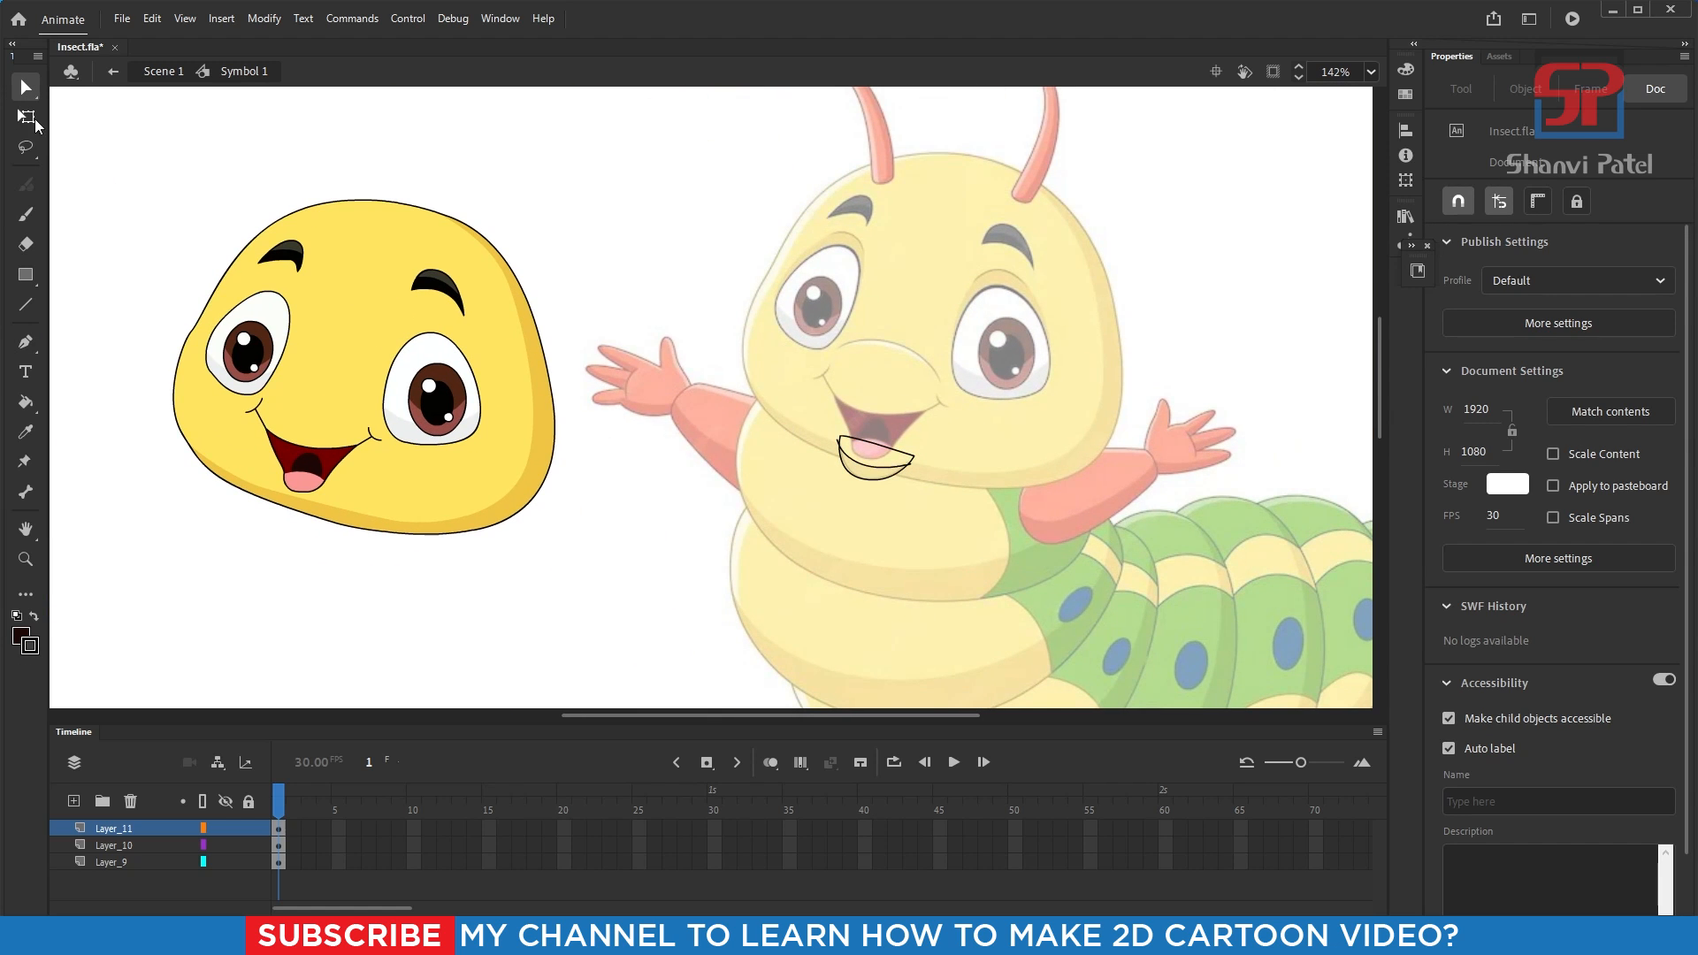
left_click_drag(705, 369, 1017, 597)
left_click_drag(910, 462, 327, 498)
left_click(547, 573)
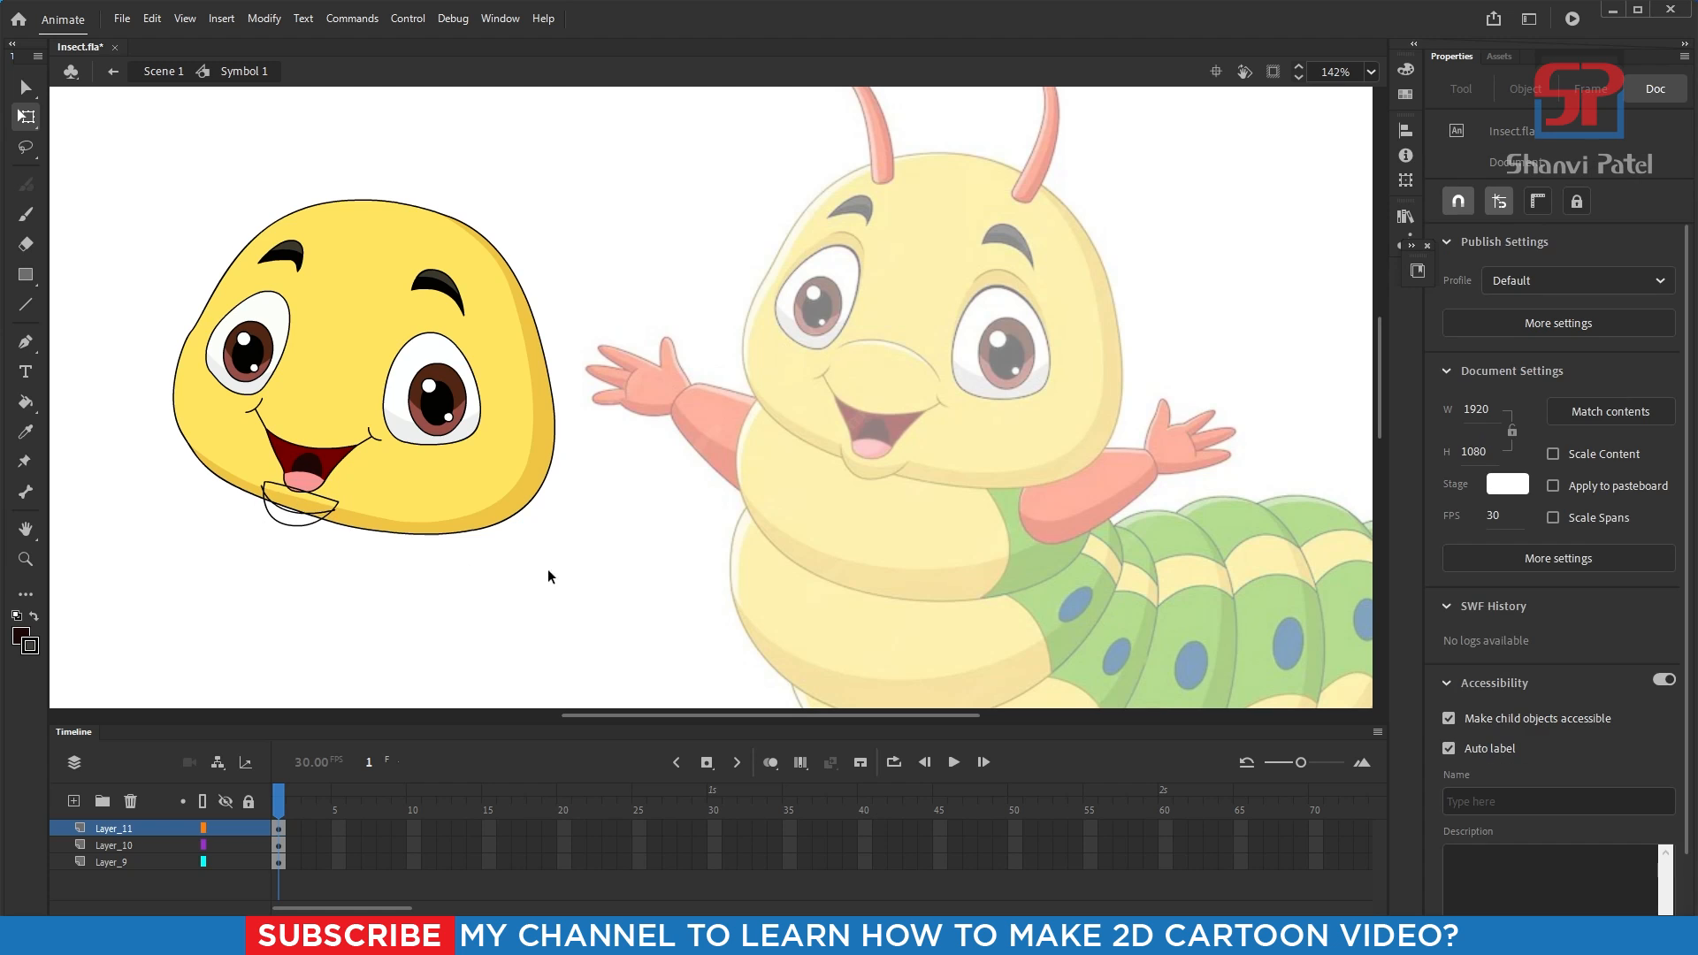
- Sample the light yellow from the reference face and fill the upper part of the chin shape inside the head symbol
key("ctrl+space")
left_click_drag(188, 223, 1187, 705)
double_click(999, 458)
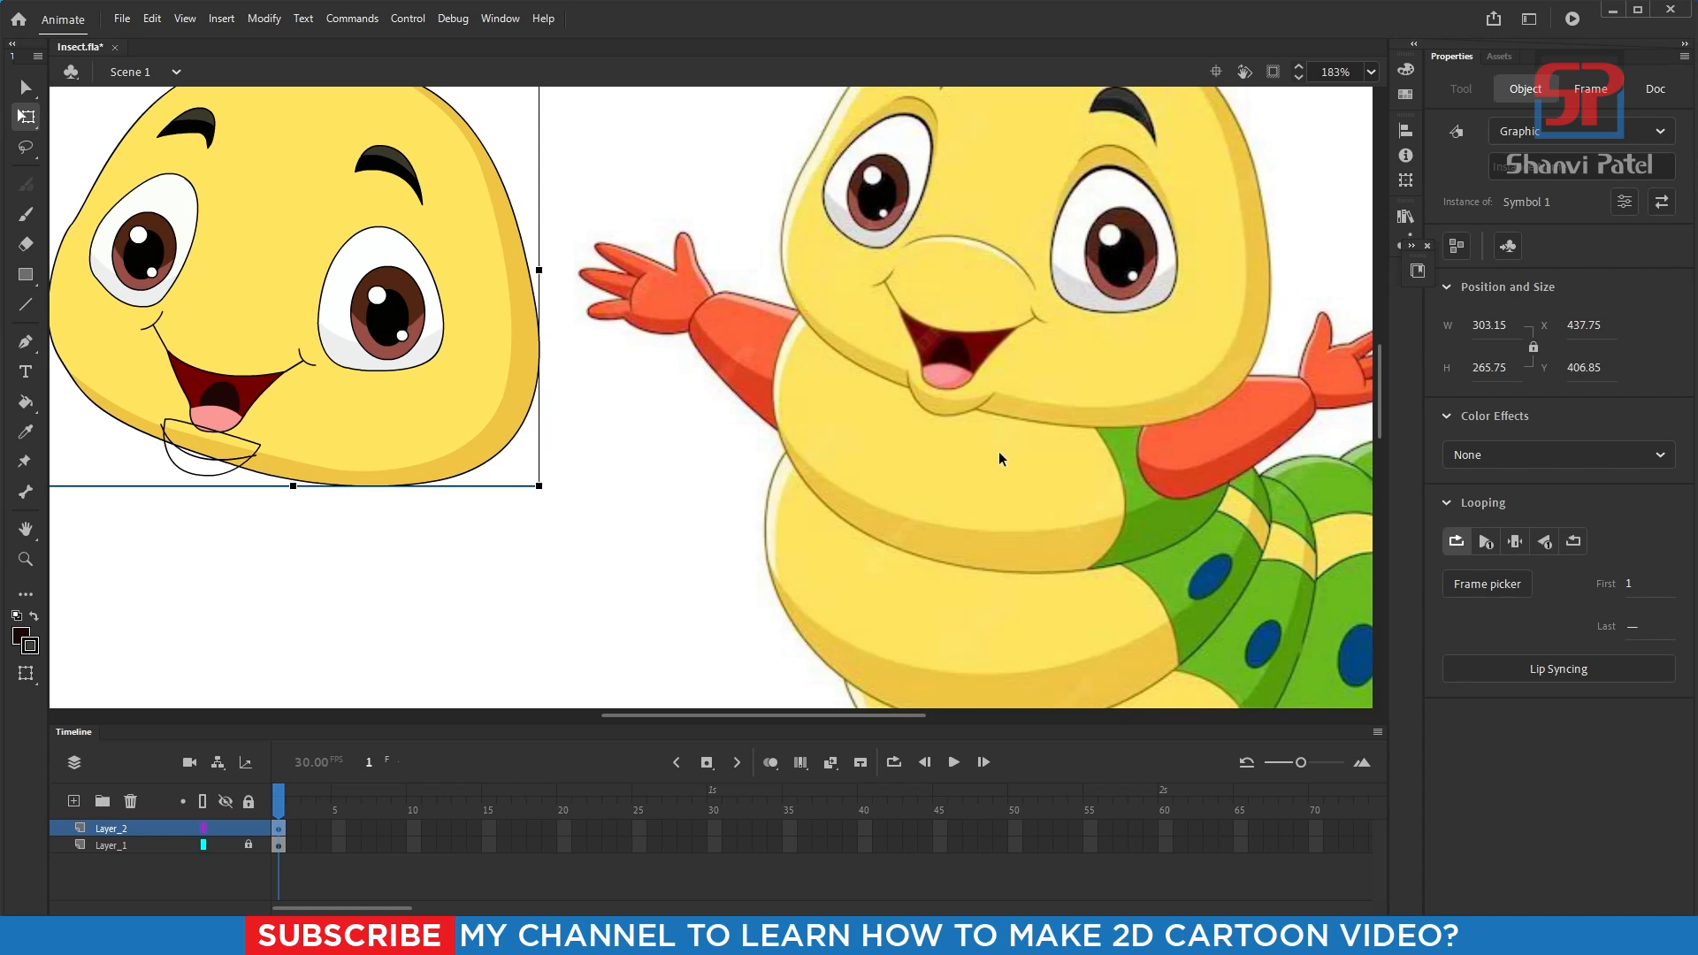
key("i")
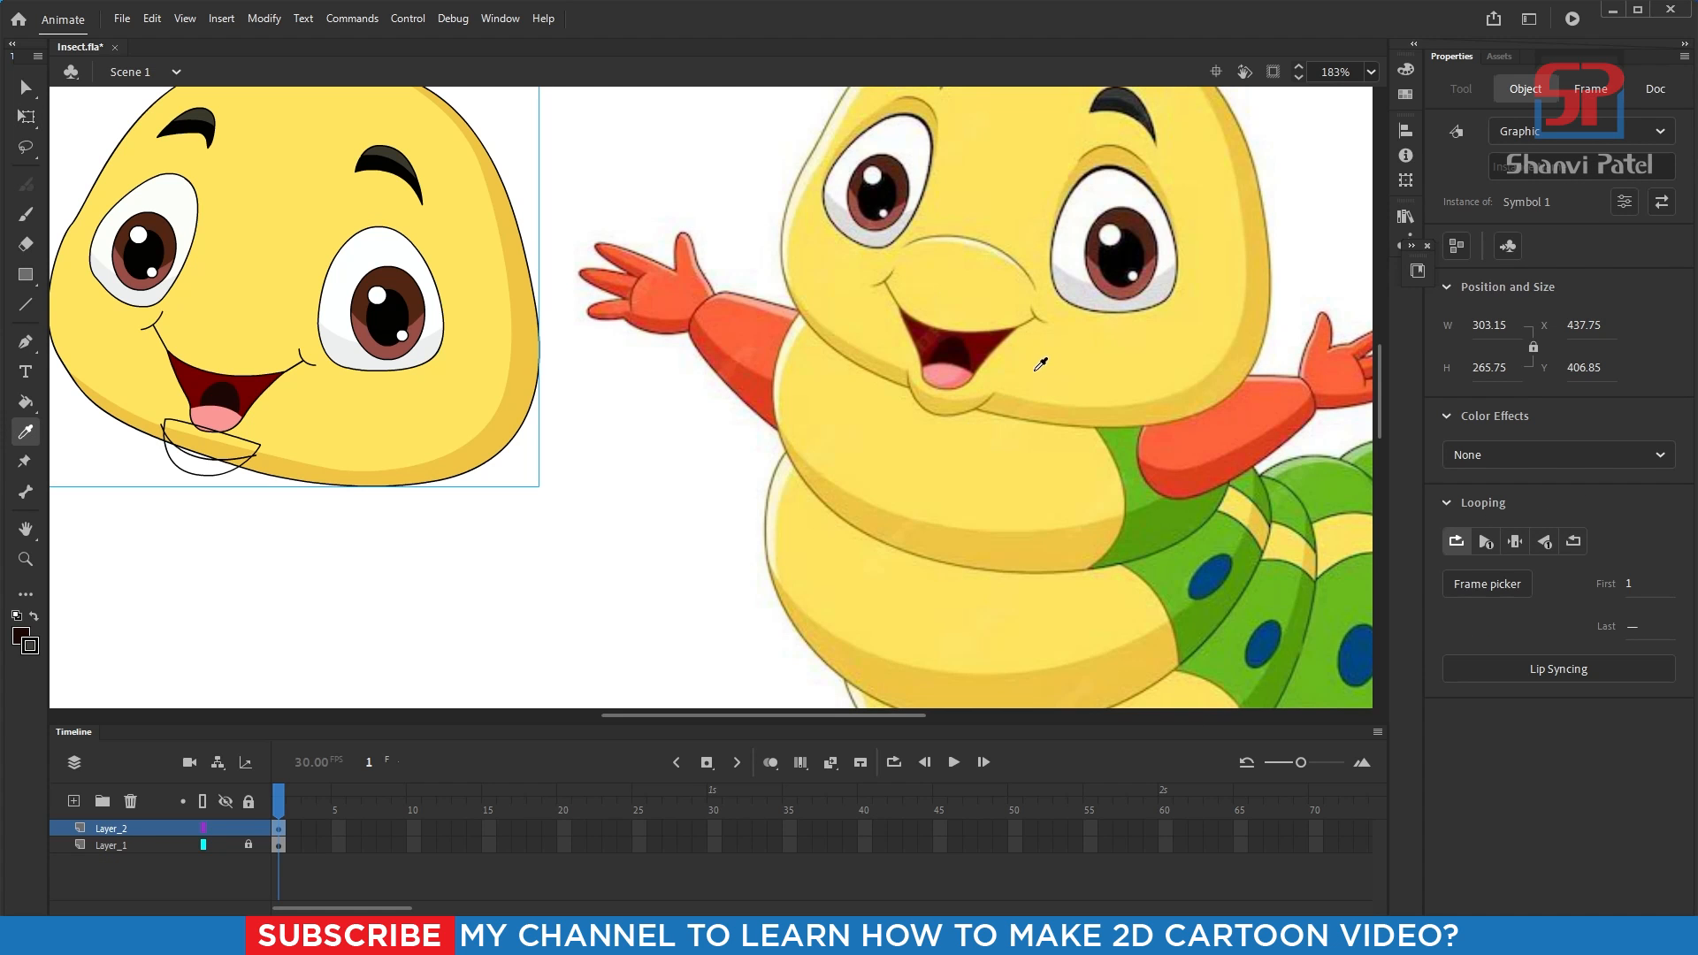
left_click(1040, 364)
double_click(285, 446)
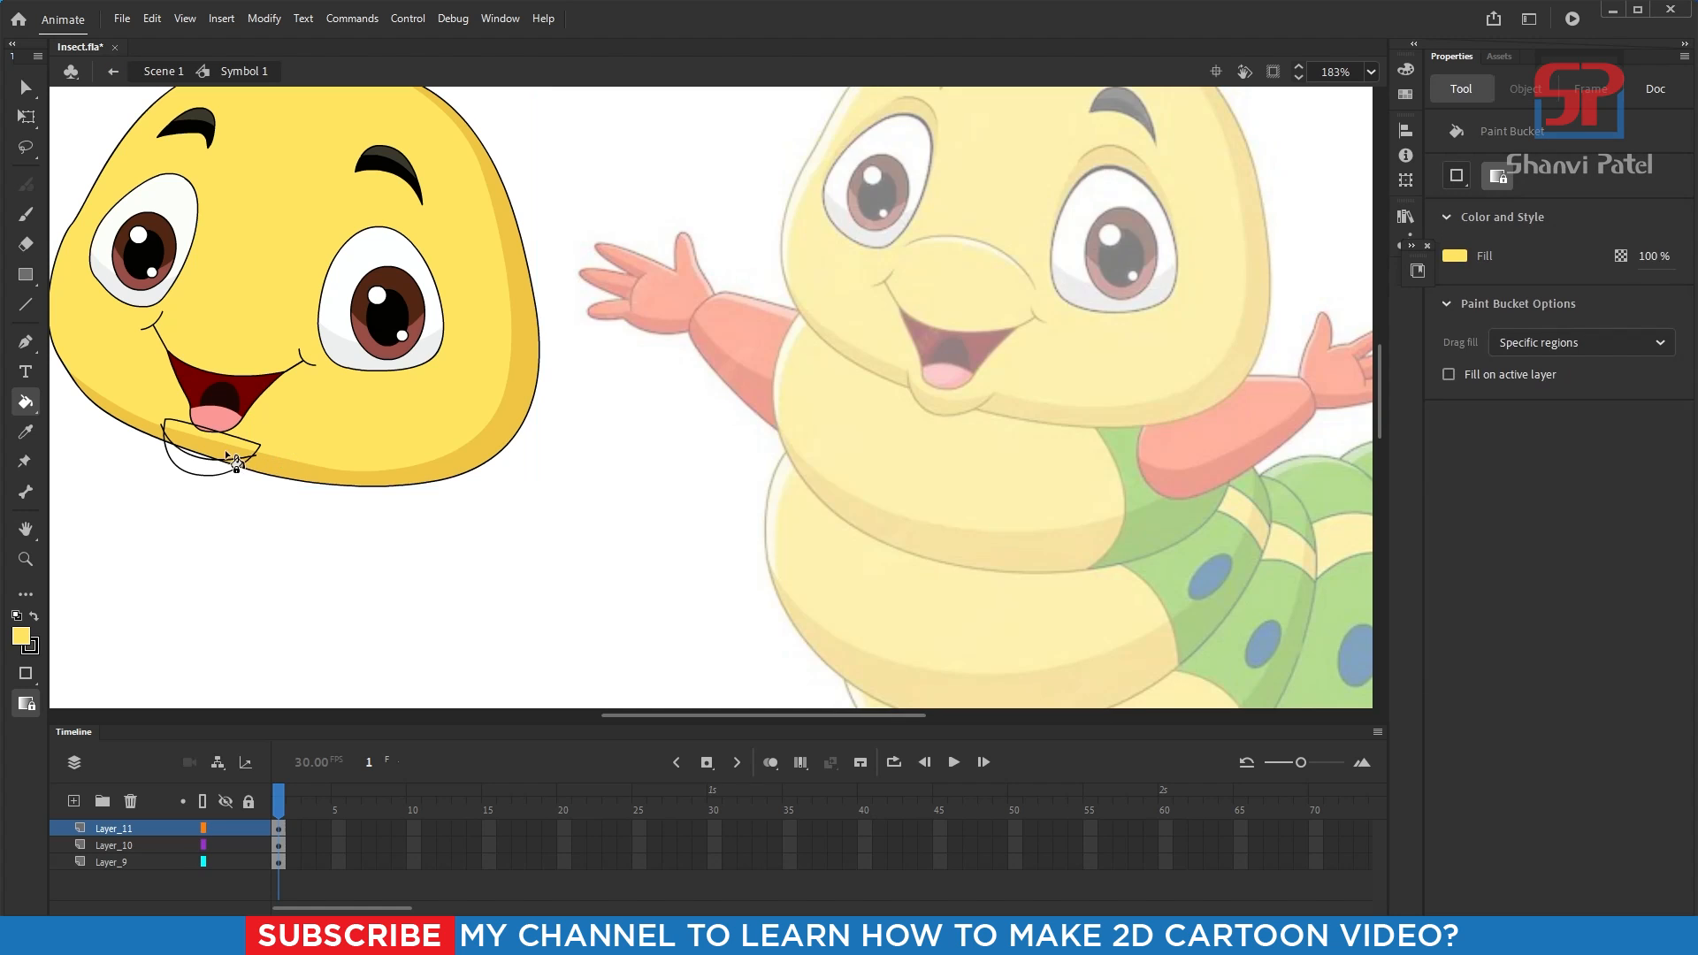
- Sample the darker yellow of the head's lower shading and fill the lower part of the chin shape with it
scroll(178, 462, "up", 2)
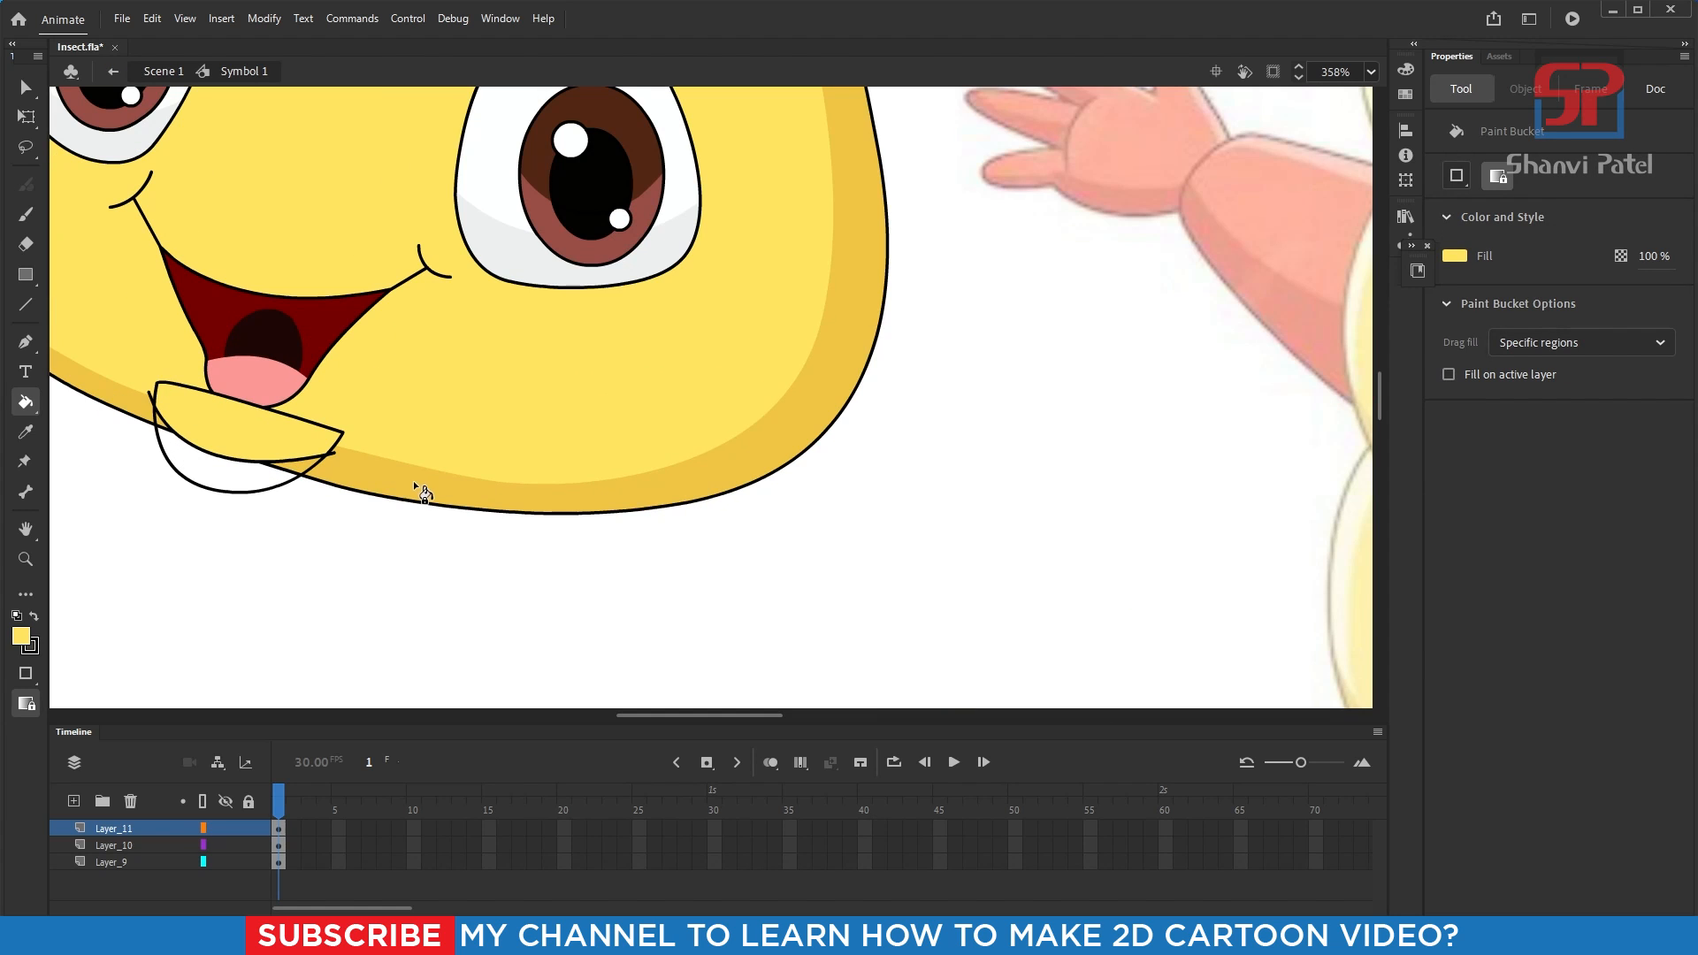
key("i")
left_click(389, 469)
left_click(239, 486)
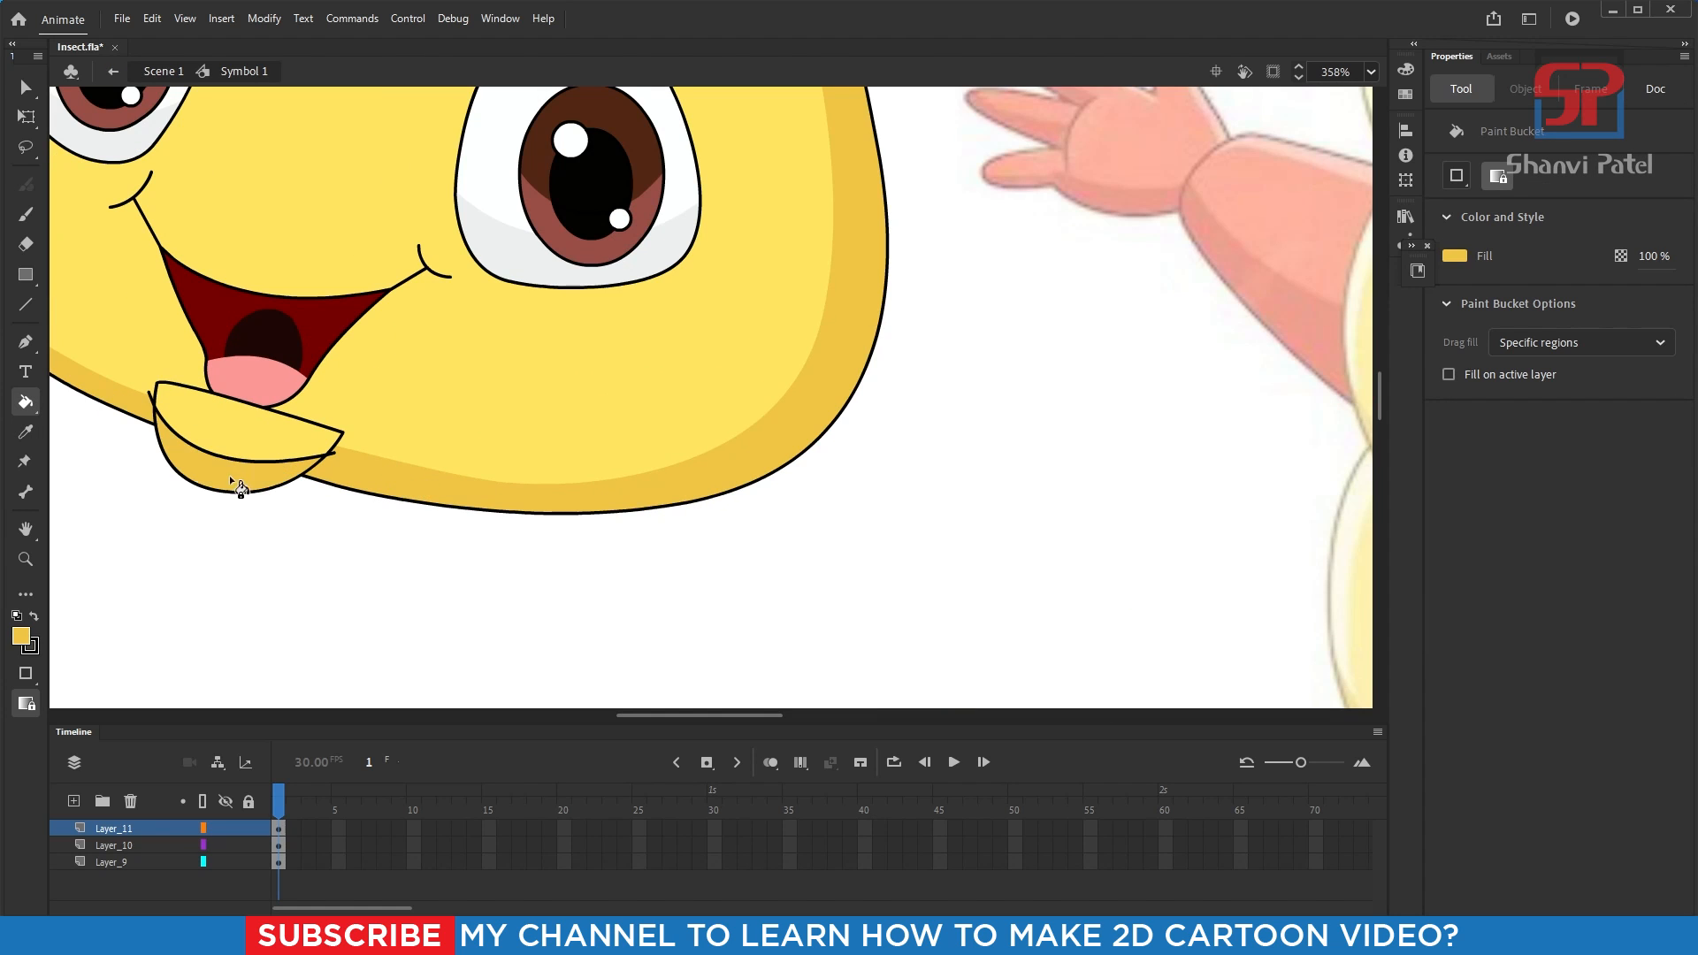
- Delete the chin's upper edge line, the shading line and the overhanging line ends, keeping the fills and the lower outline
scroll(193, 461, "up", 3)
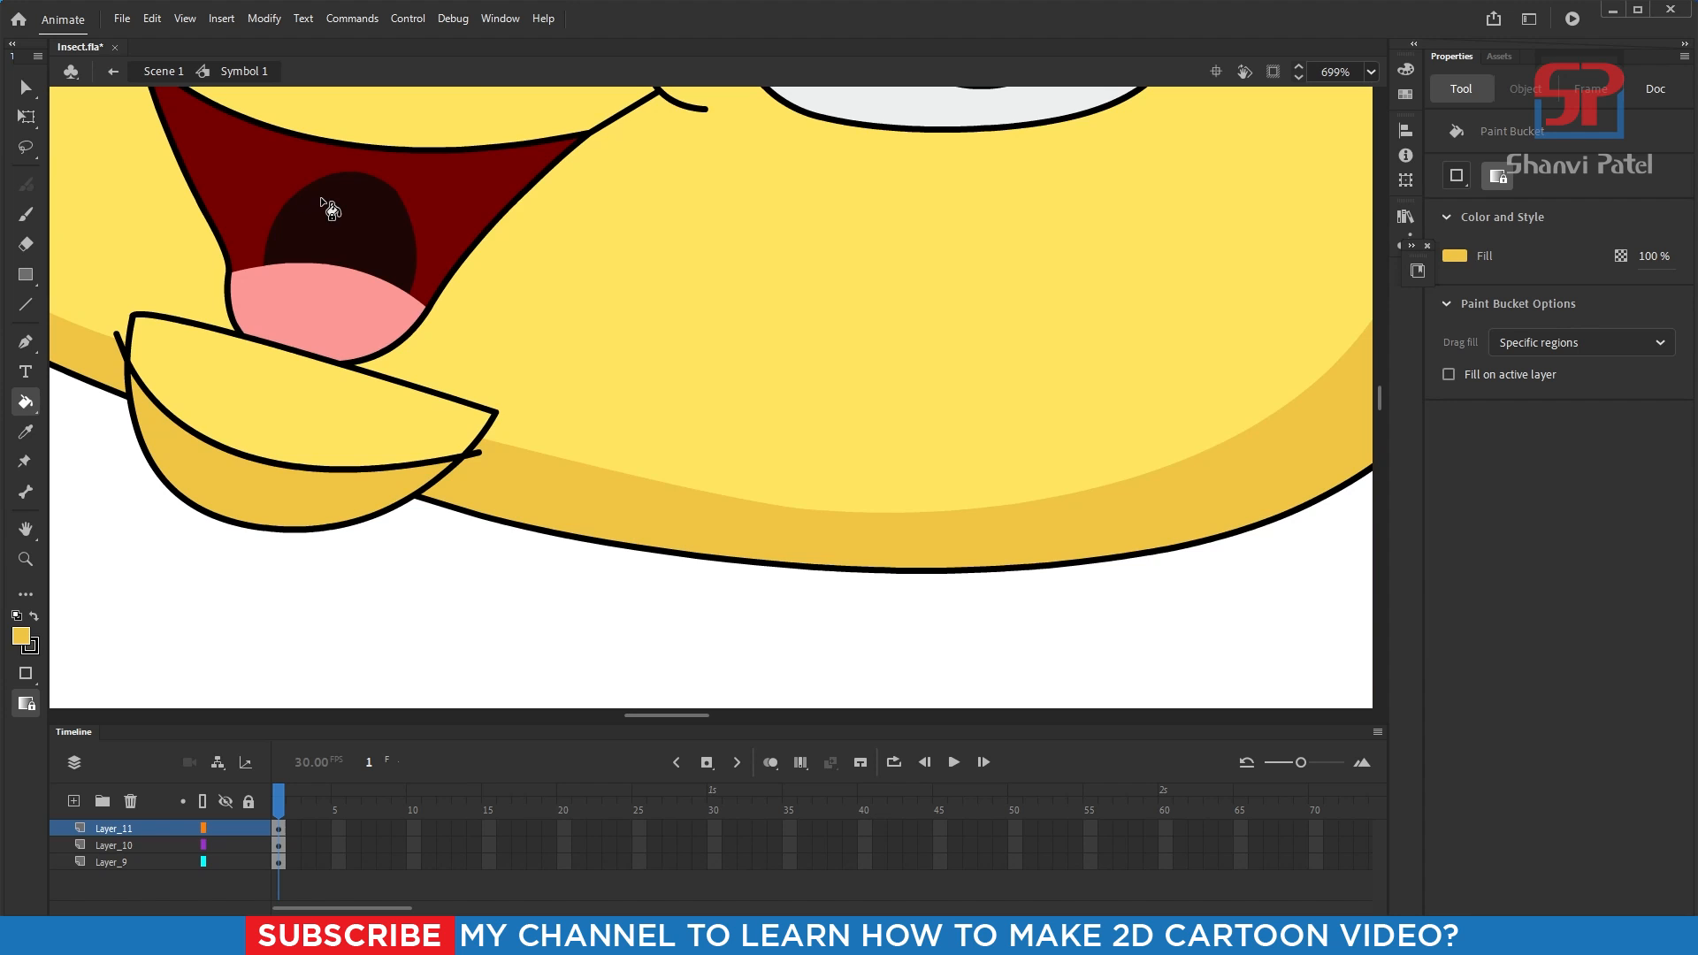
key("v")
left_click(394, 380)
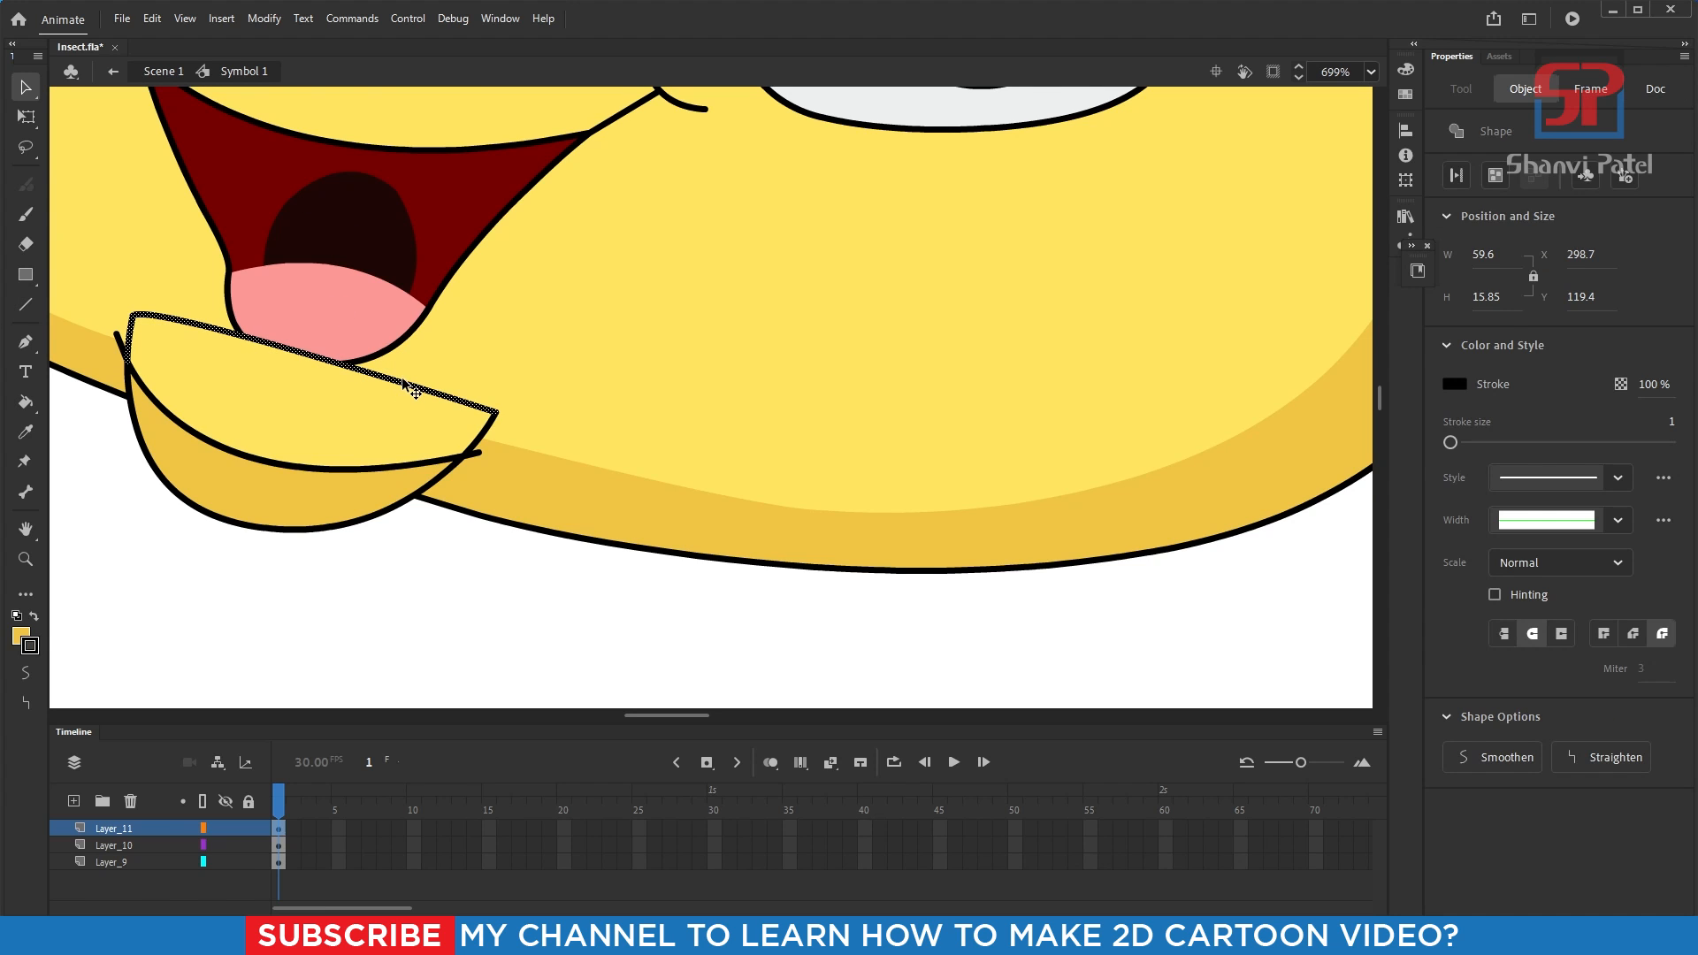
key("Delete")
left_click(415, 464)
key("Delete")
left_click(325, 458)
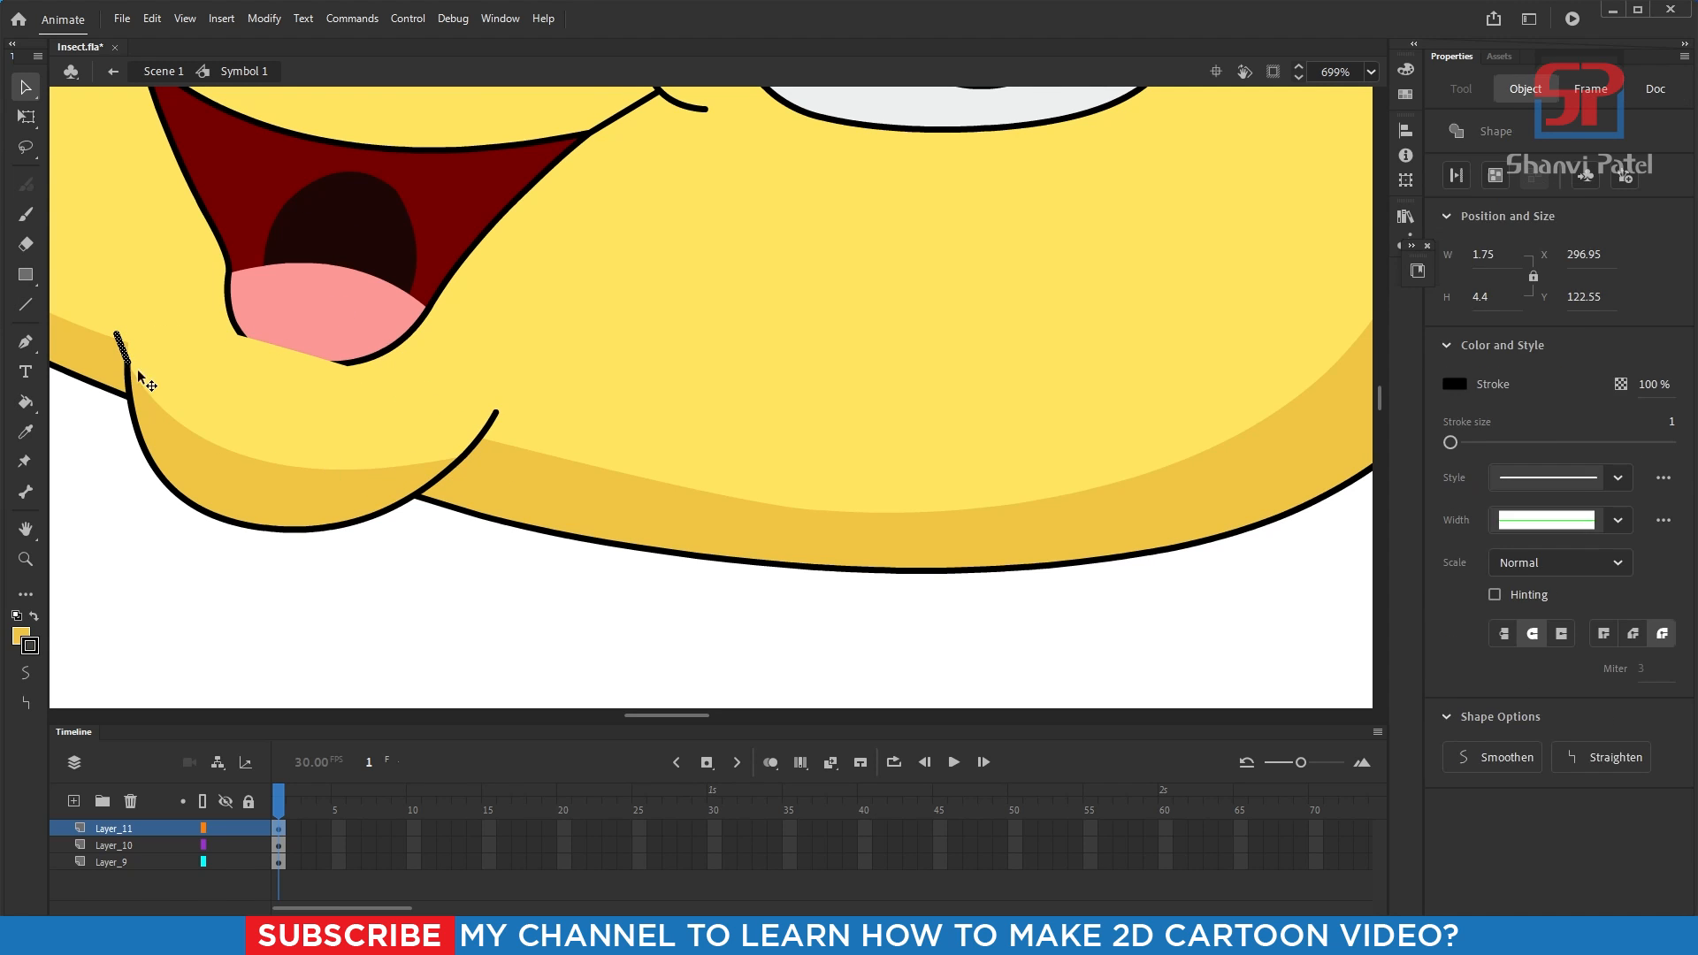
left_click(516, 587)
- Adjust the end points and curve handle of the chin outline so it blends smoothly into the head's lower edge
scroll(467, 557, "down", 8)
scroll(383, 459, "up", 9)
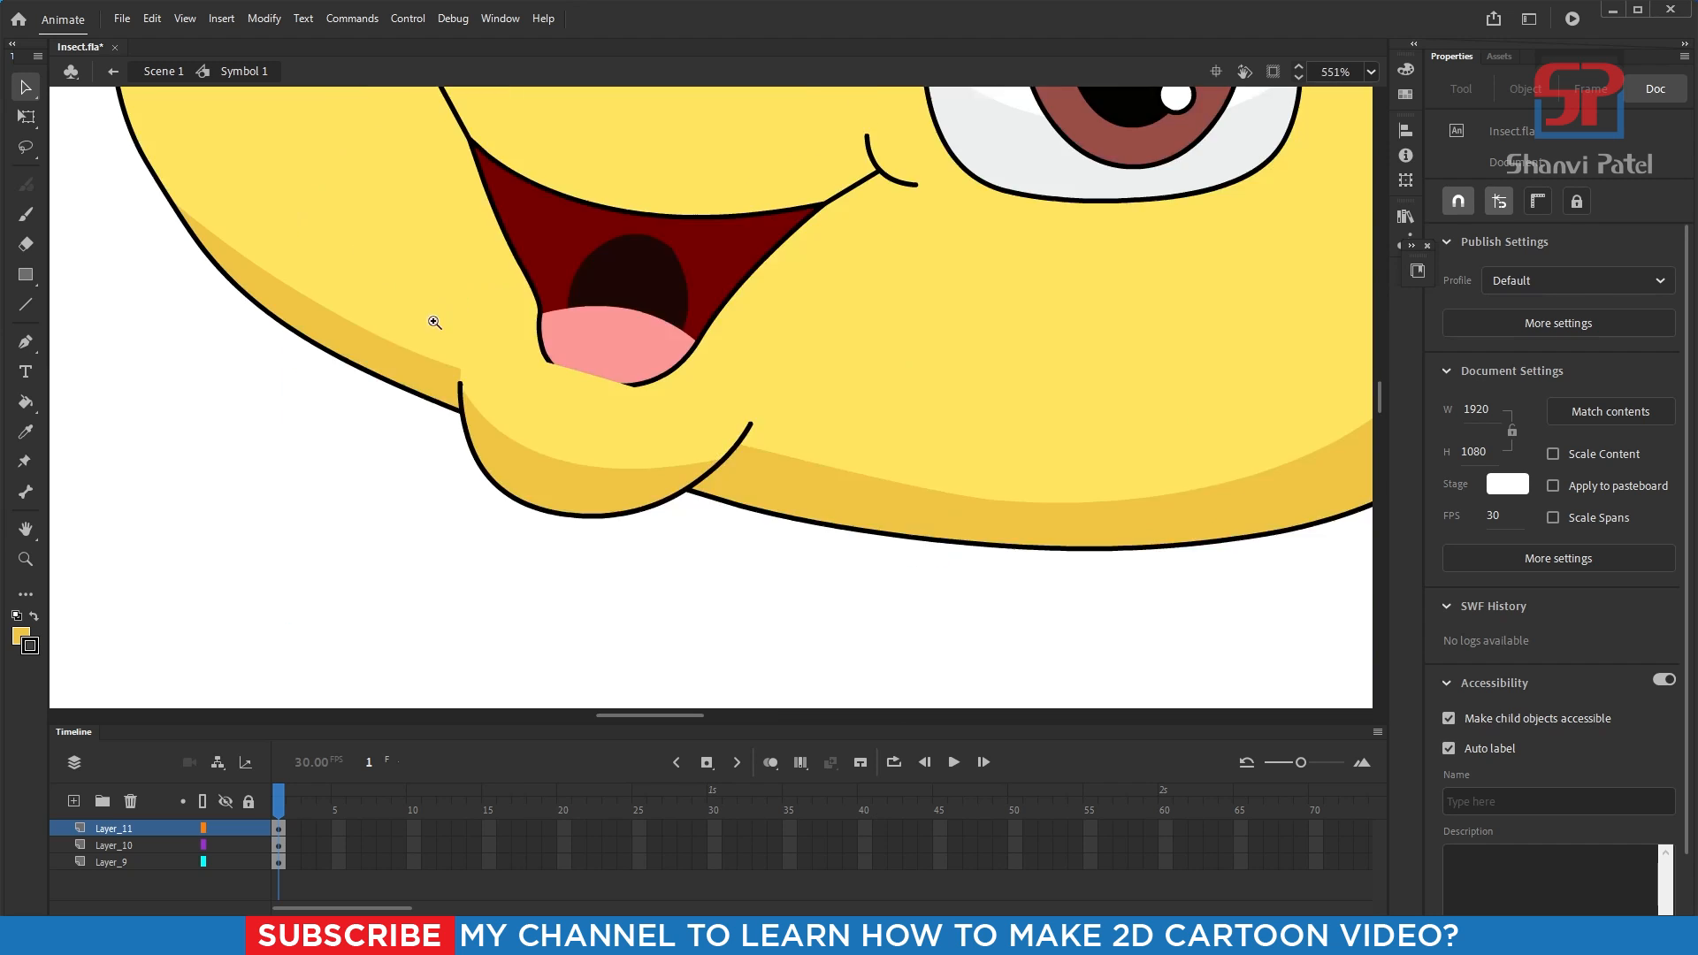
left_click(780, 386)
left_click_drag(780, 382, 761, 411)
left_click_drag(312, 317, 313, 290)
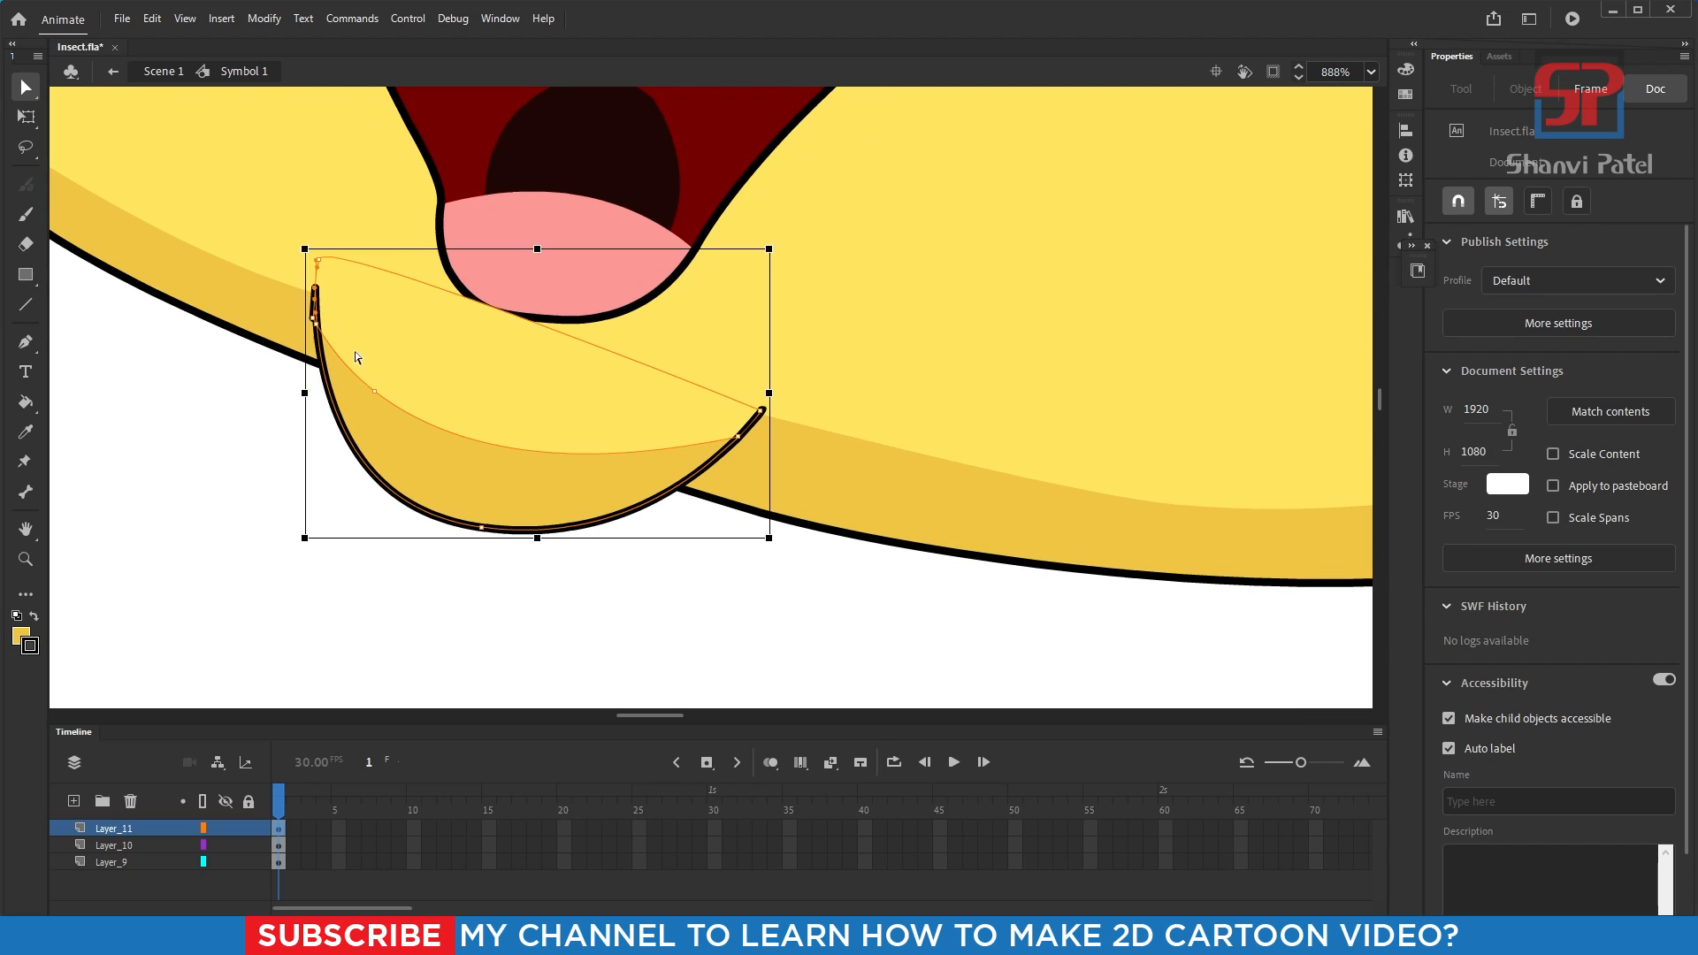
key("ctrl+z")
left_click_drag(235, 216, 491, 459)
key("p")
left_click(597, 351)
left_click_drag(599, 356, 534, 368)
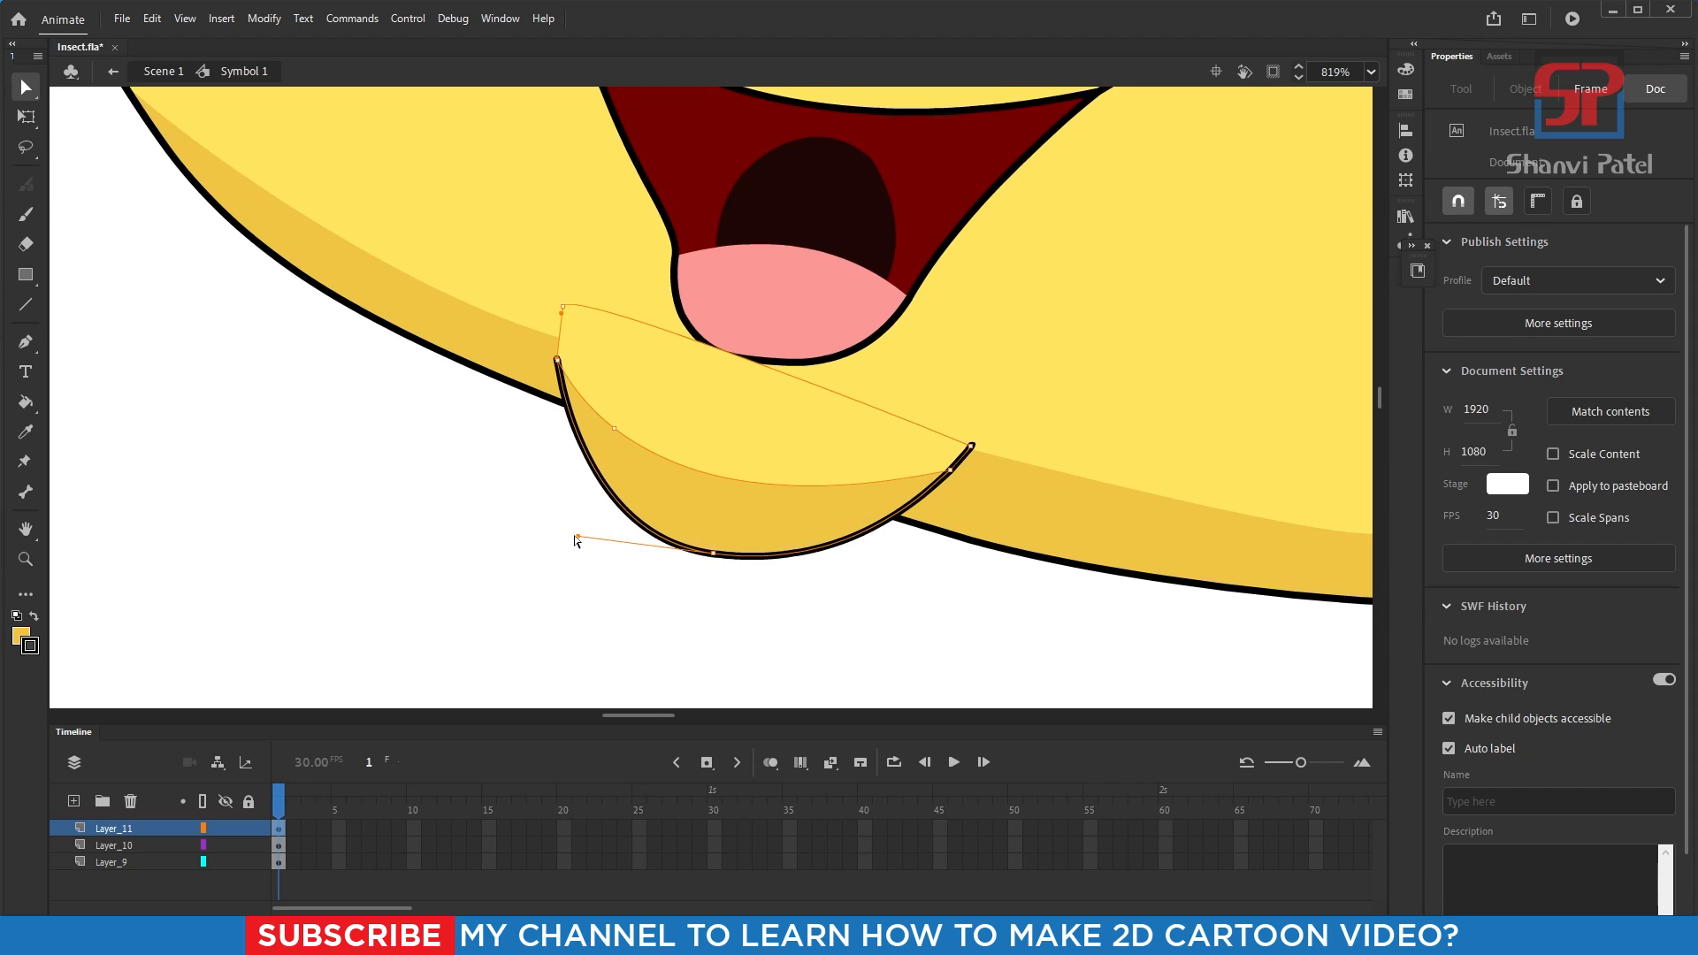
left_click_drag(576, 536, 527, 525)
left_click(432, 554)
- Move the mouth's layer above the chin layer and return to the main scene to compare the head with the reference
scroll(586, 531, "down", 7)
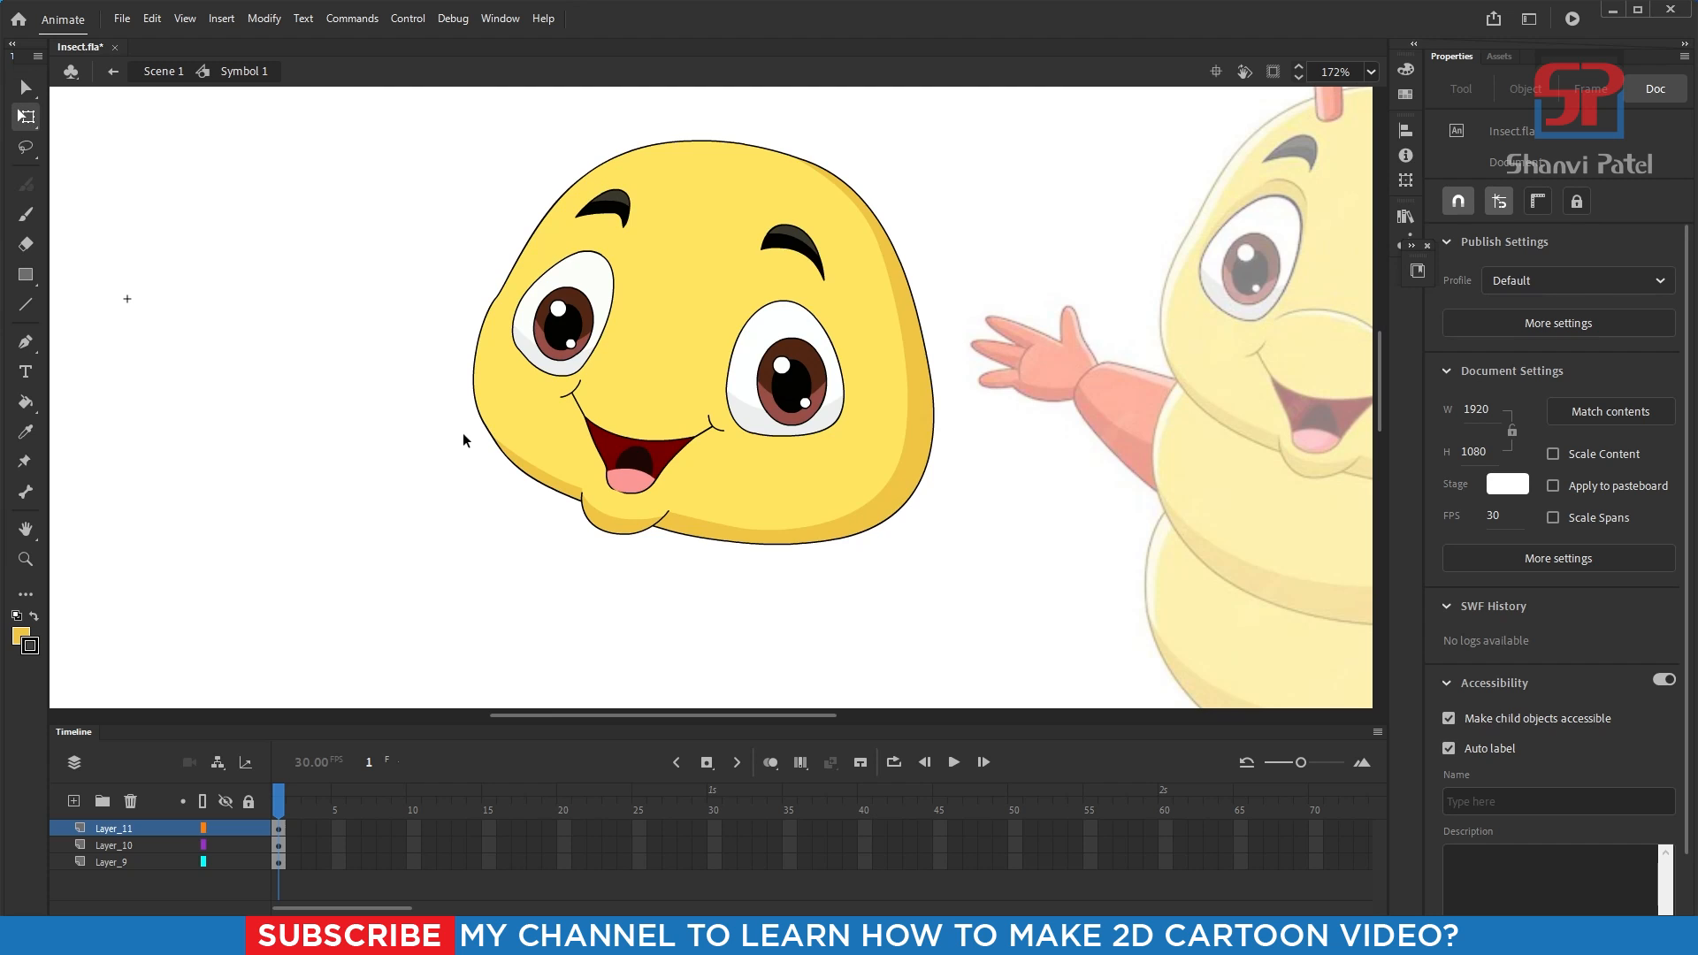
scroll(464, 433, "down", 2)
scroll(545, 468, "up", 2)
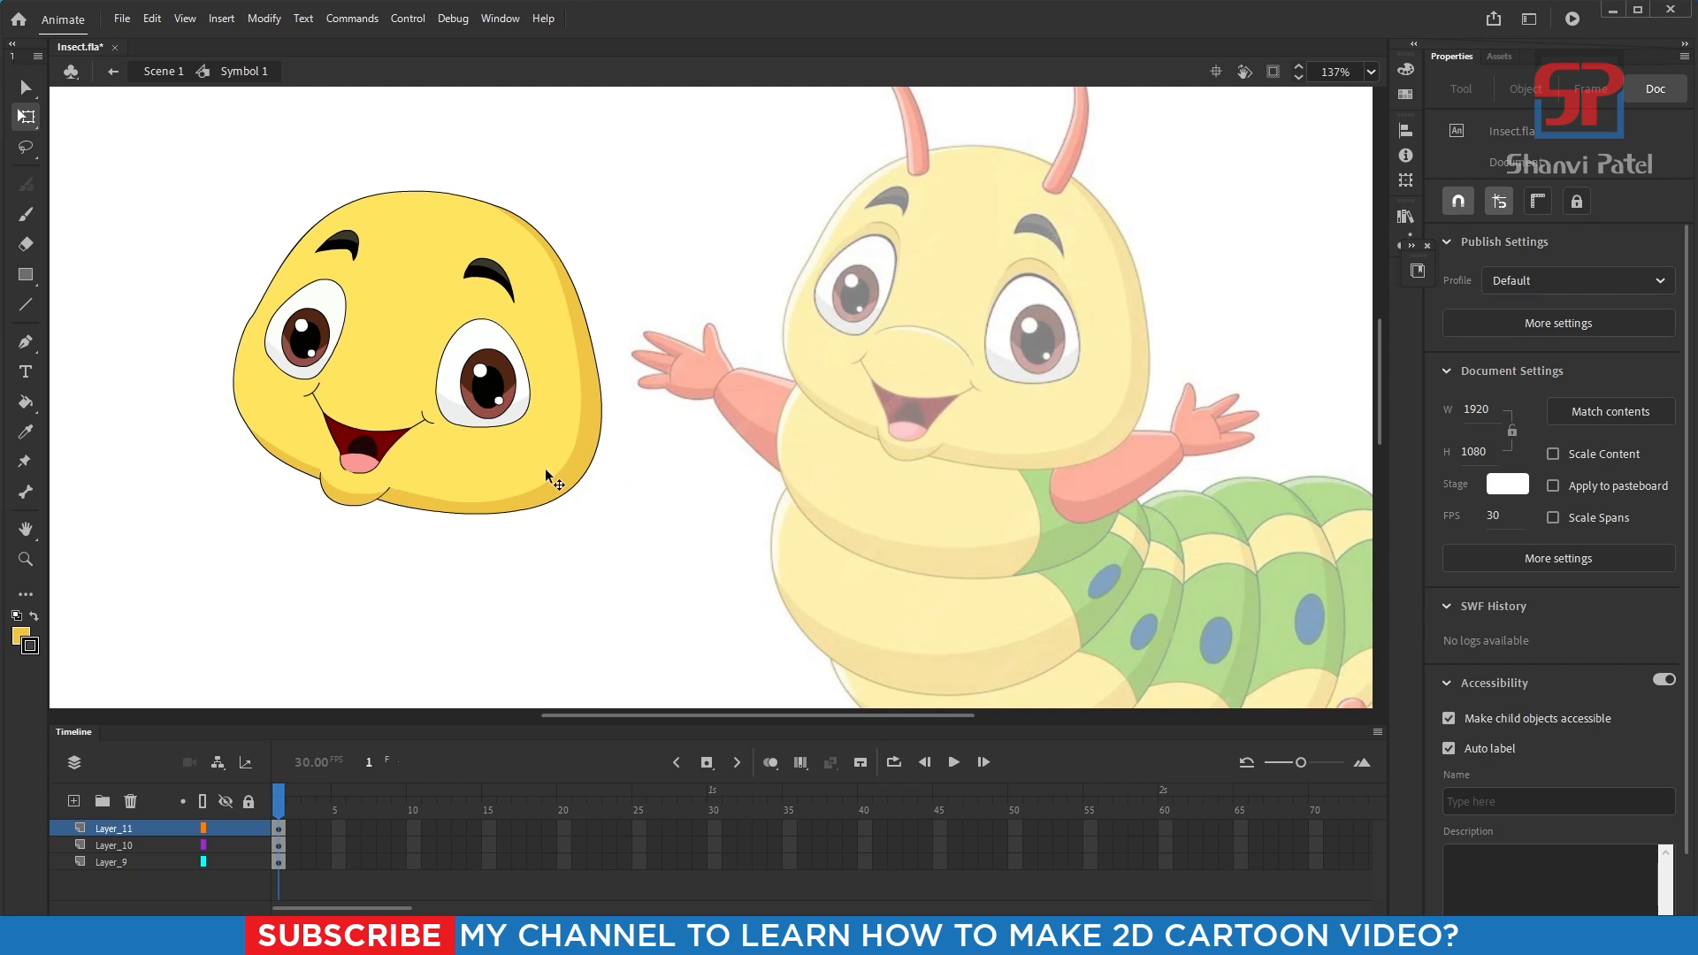
left_click(380, 453)
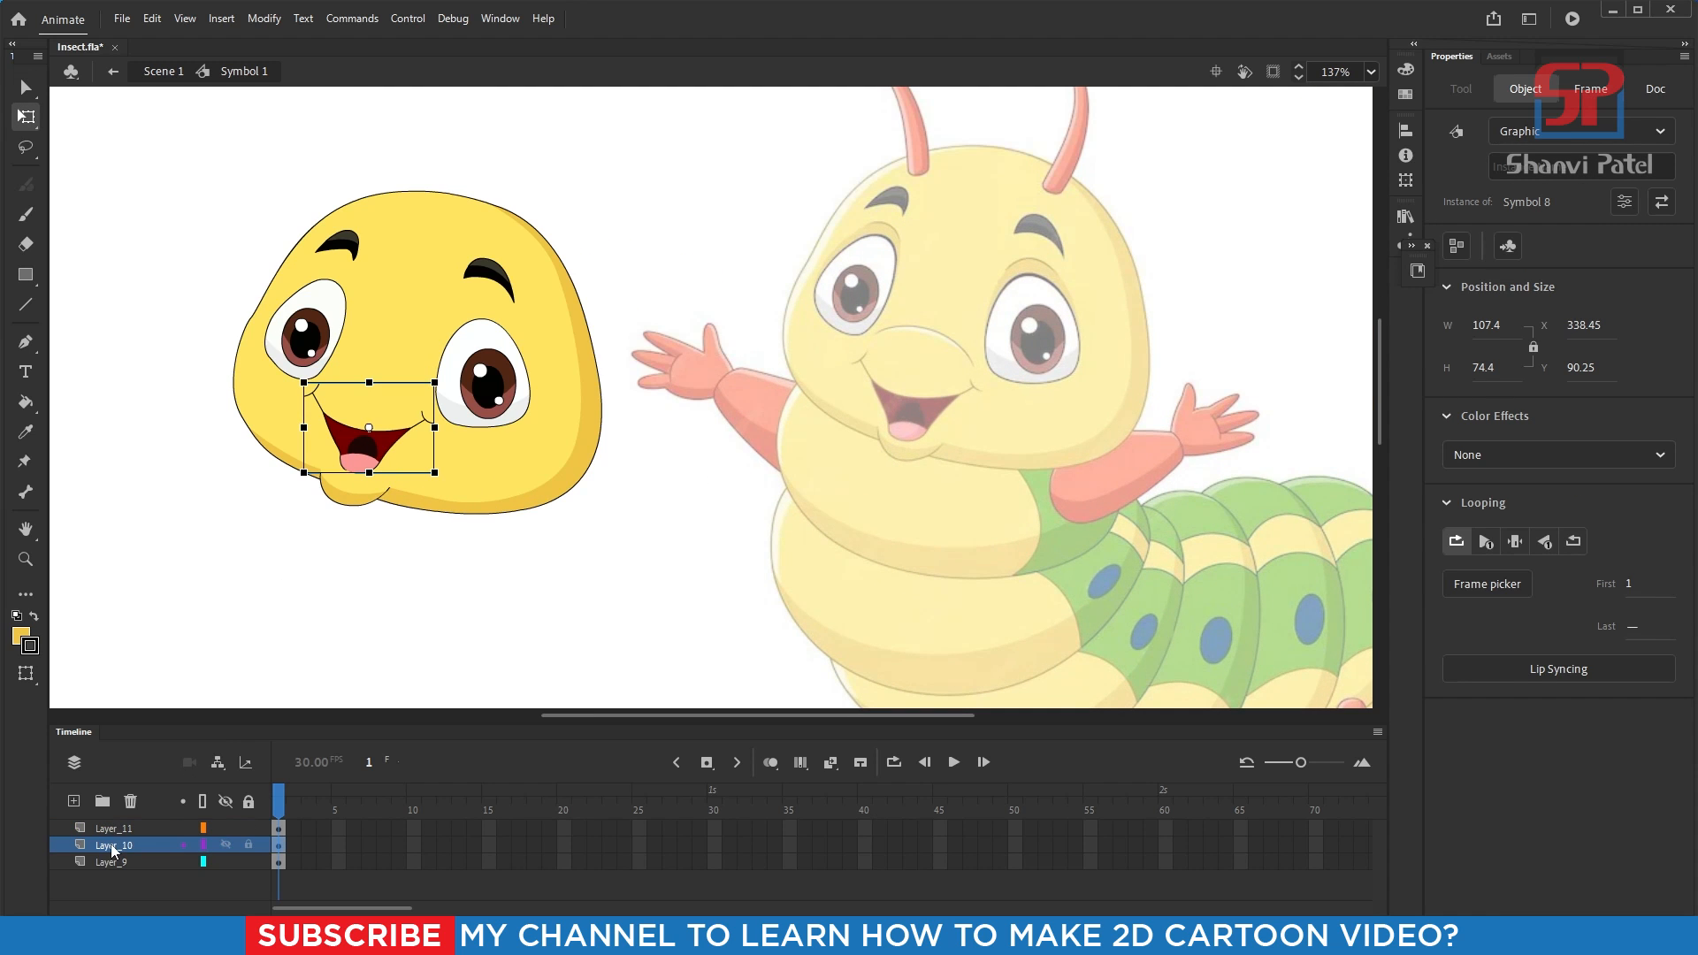
double_click(527, 607)
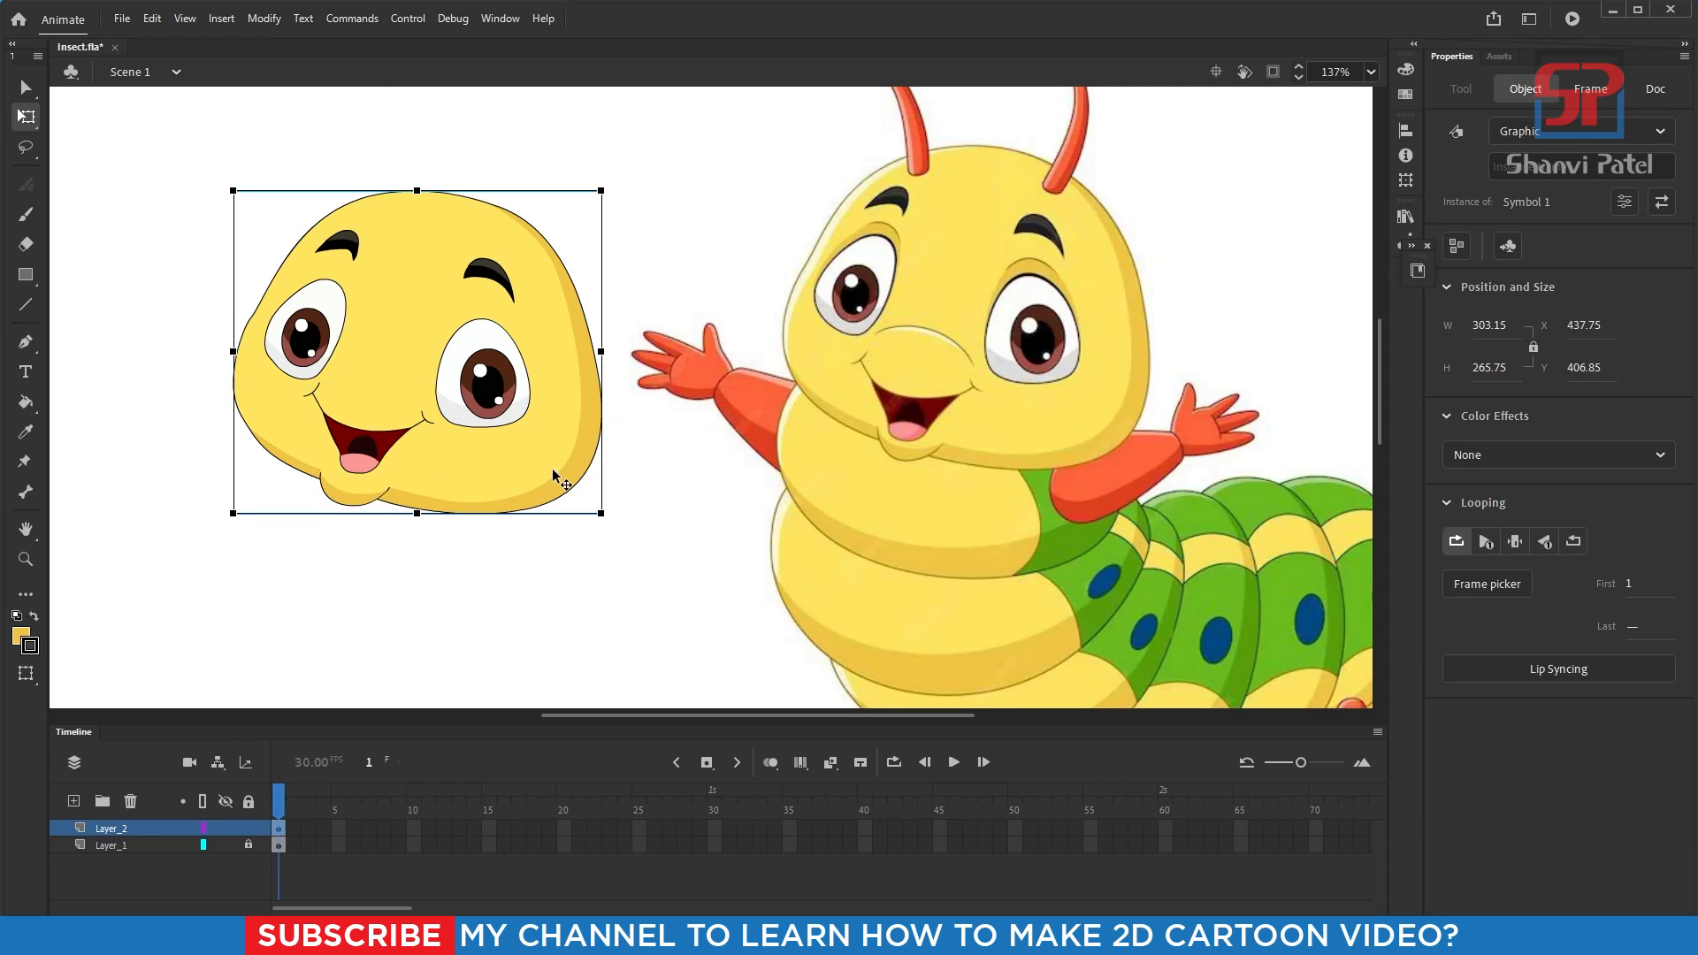
scroll(557, 478, "down", 1)
scroll(769, 392, "up", 3)
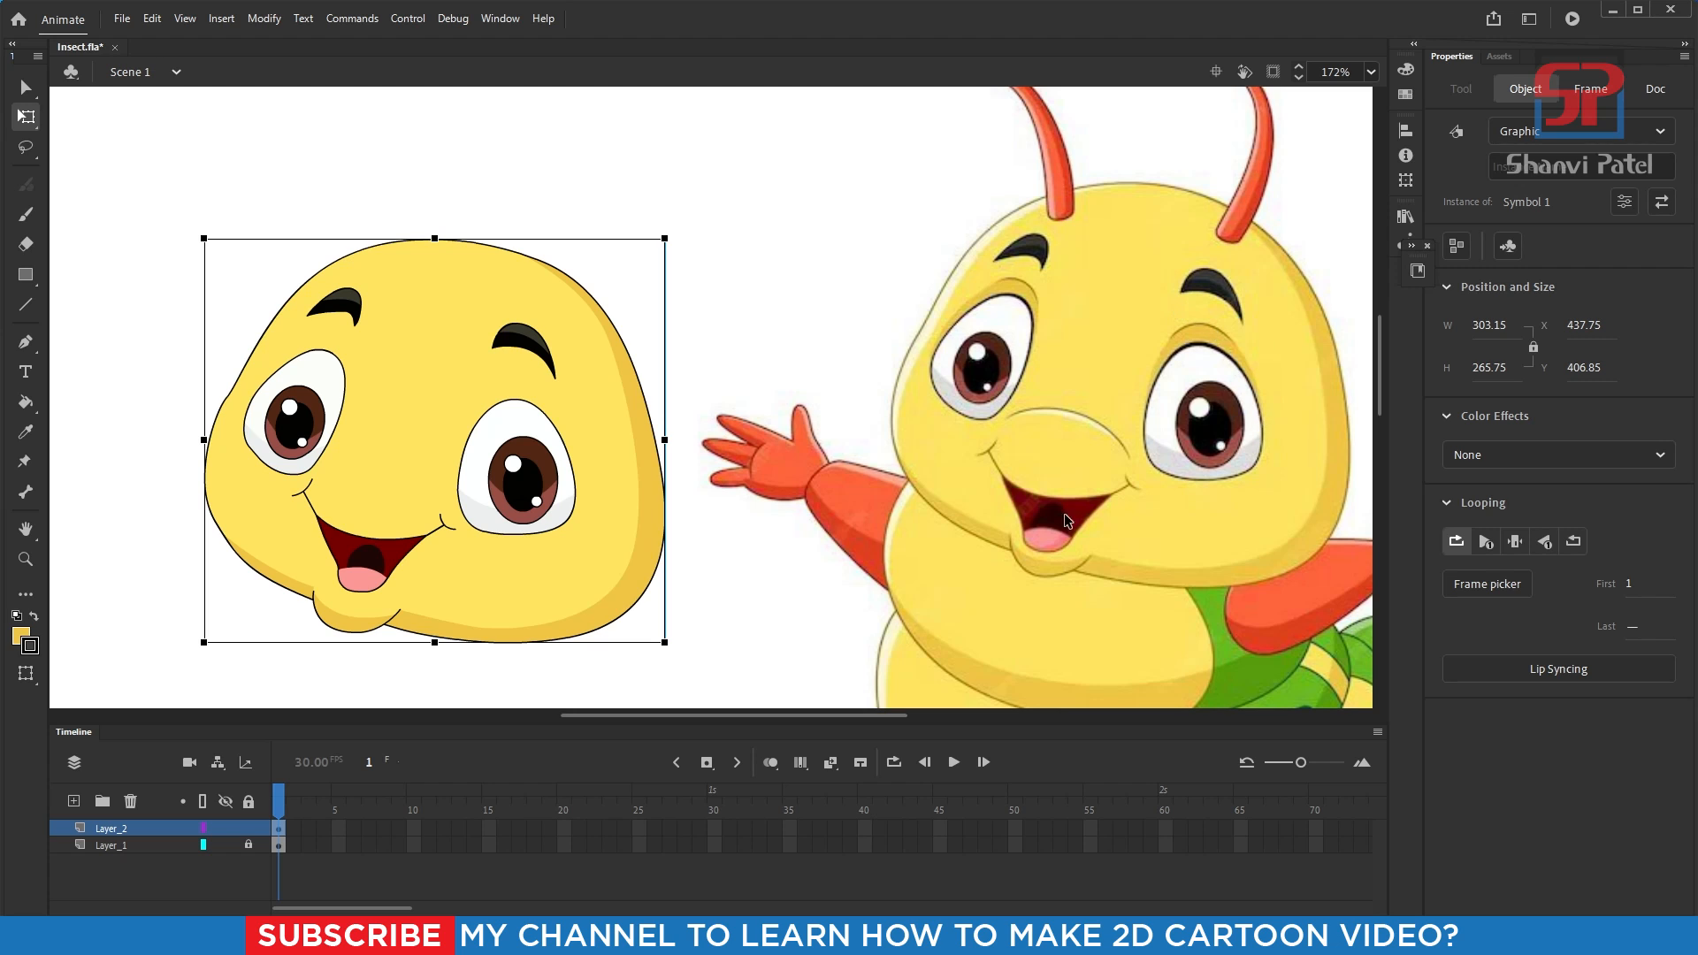
- Open the larger eye's symbol nested inside the head symbol for editing and add a new layer above the eye artwork
double_click(528, 408)
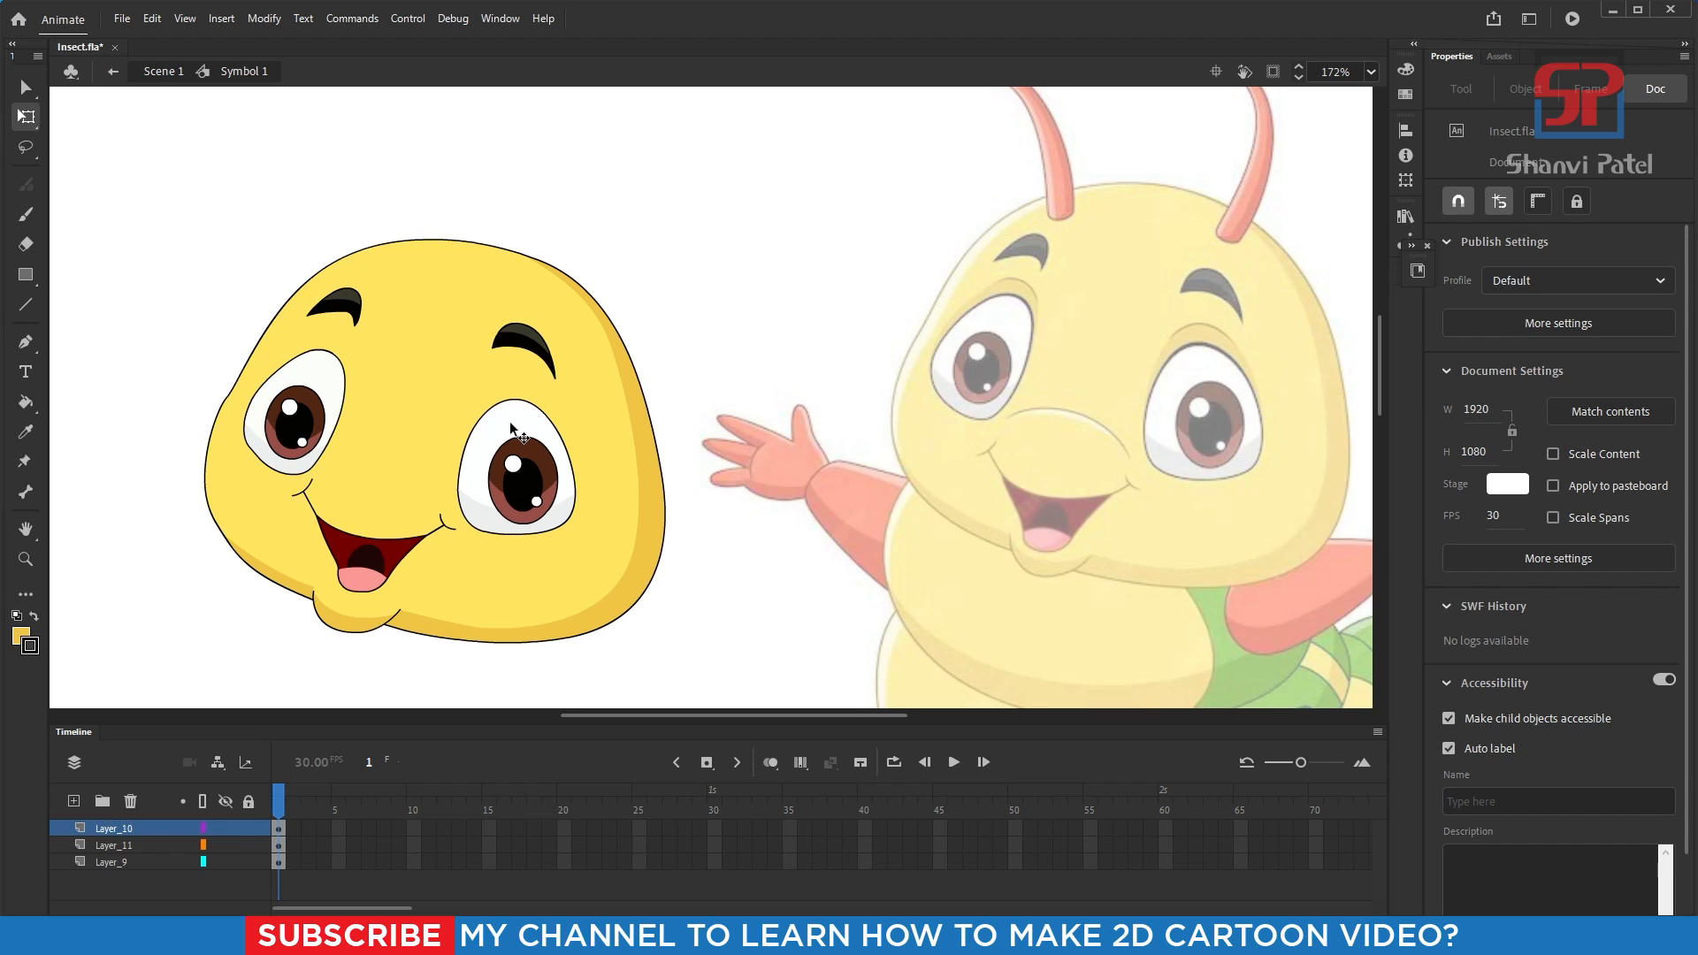
double_click(512, 419)
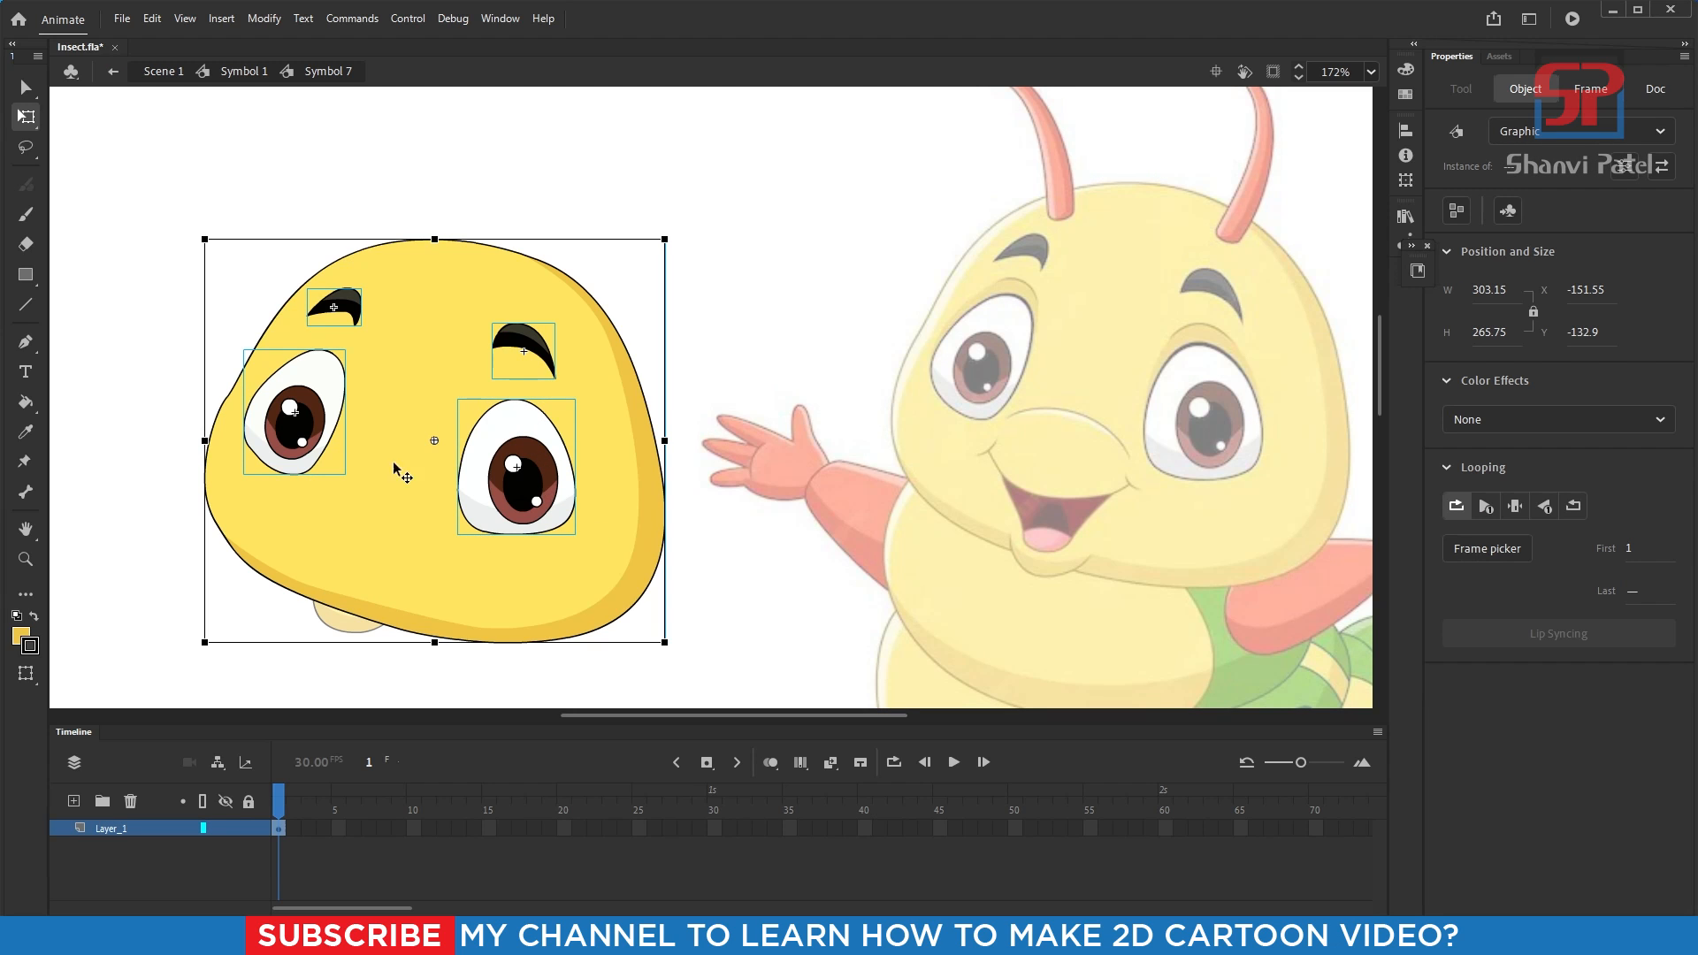
scroll(485, 437, "up", 2)
double_click(522, 402)
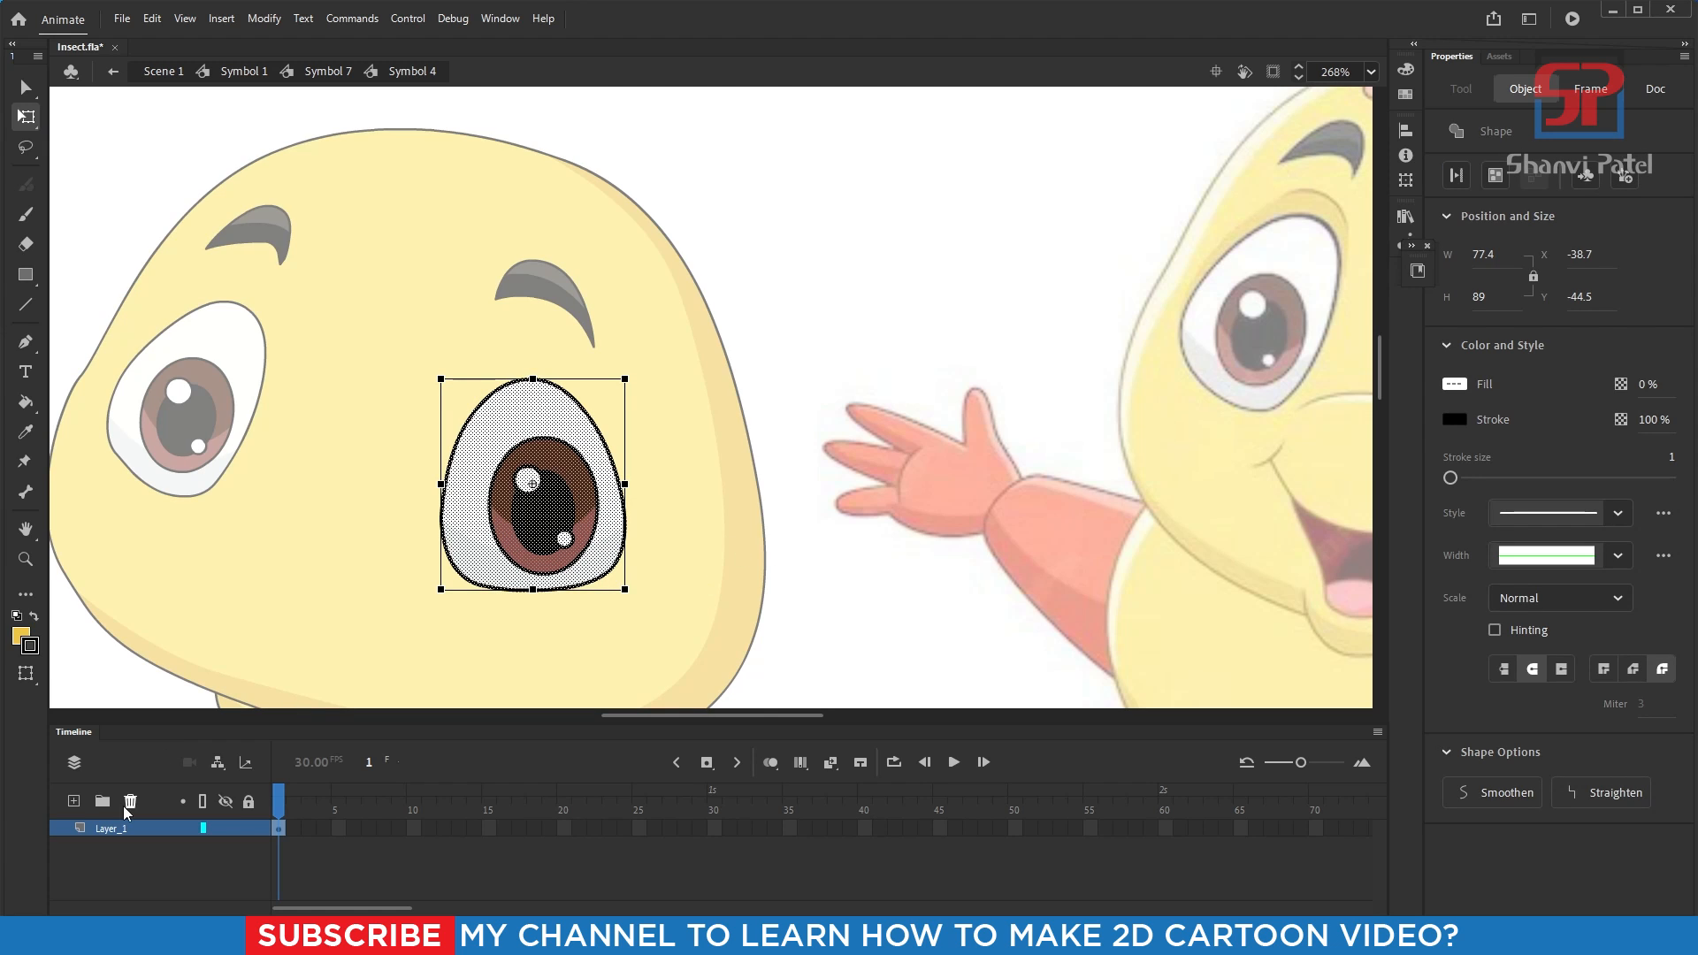
left_click(73, 801)
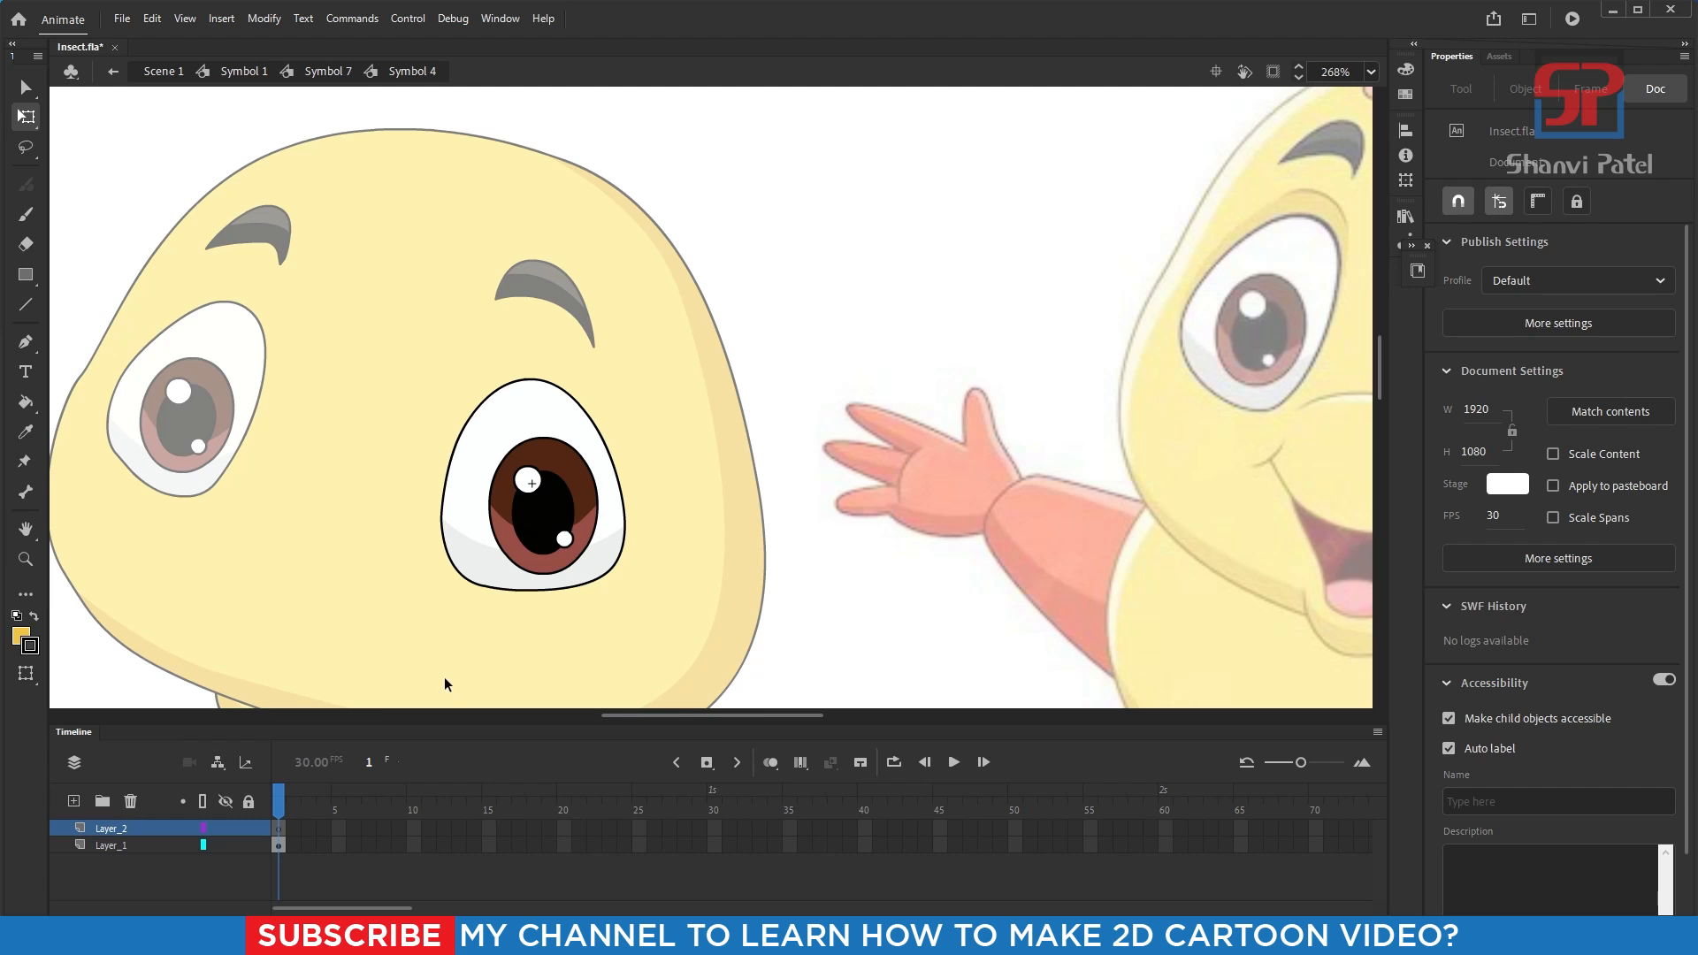
- Paste a copy of the eye artwork on the new layer, set it beside the original, and delete its iris and upper pupil fills
key("ctrl+v")
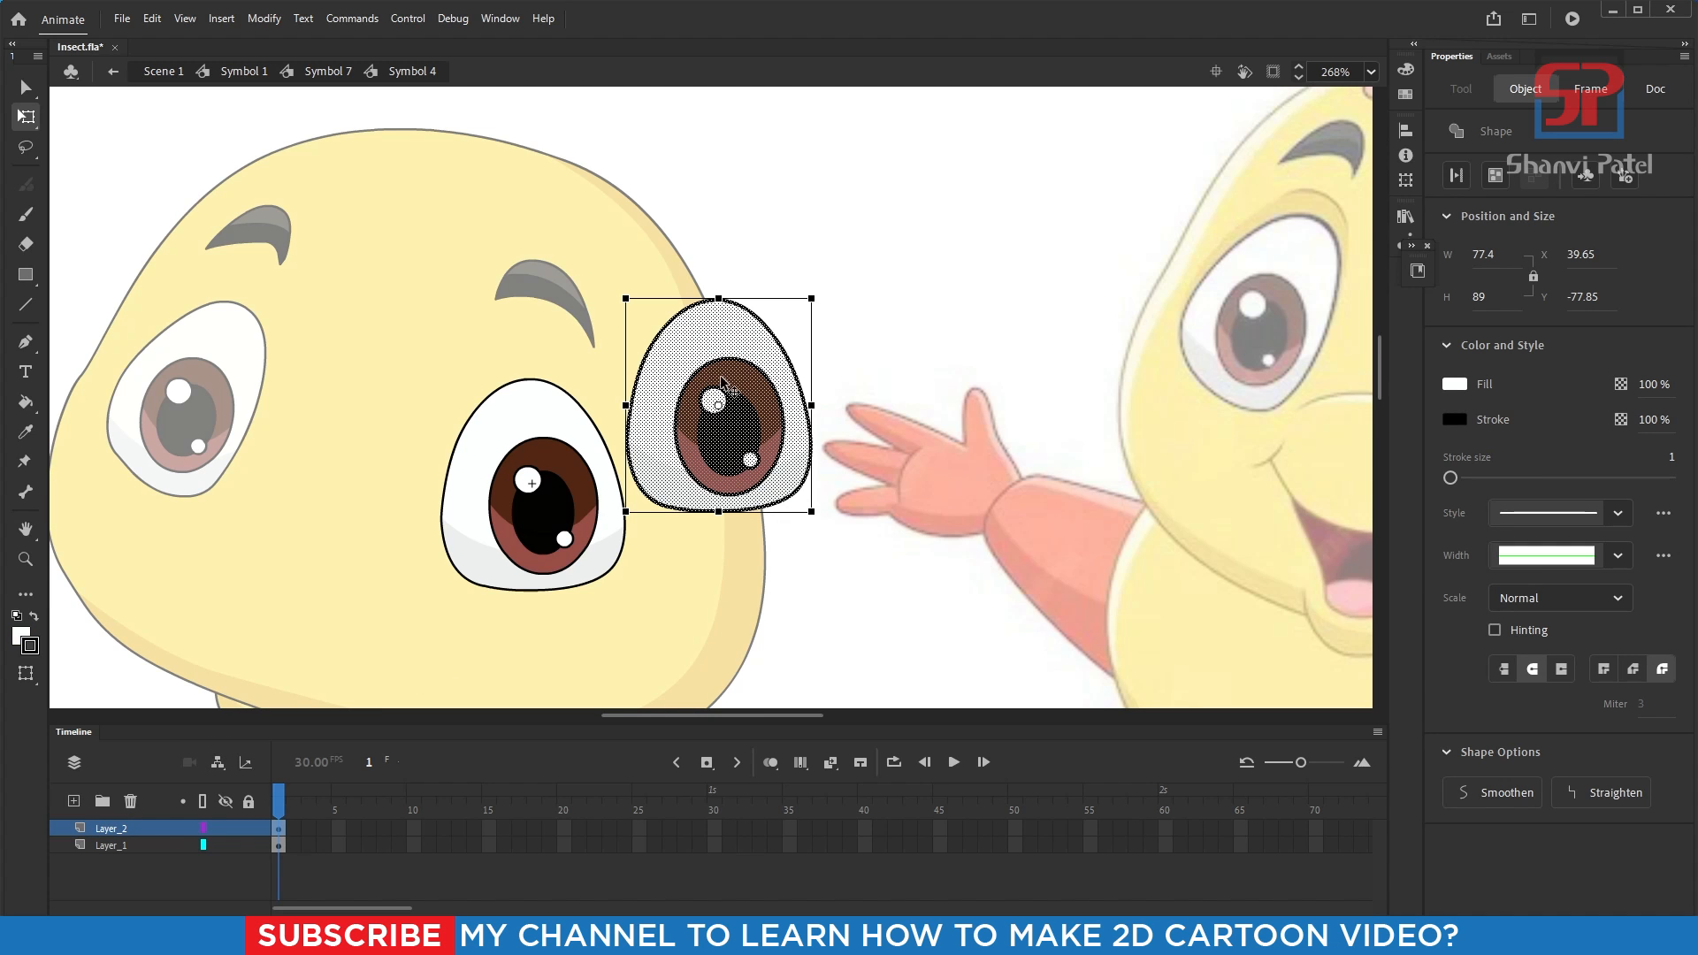
left_click_drag(727, 374, 771, 262)
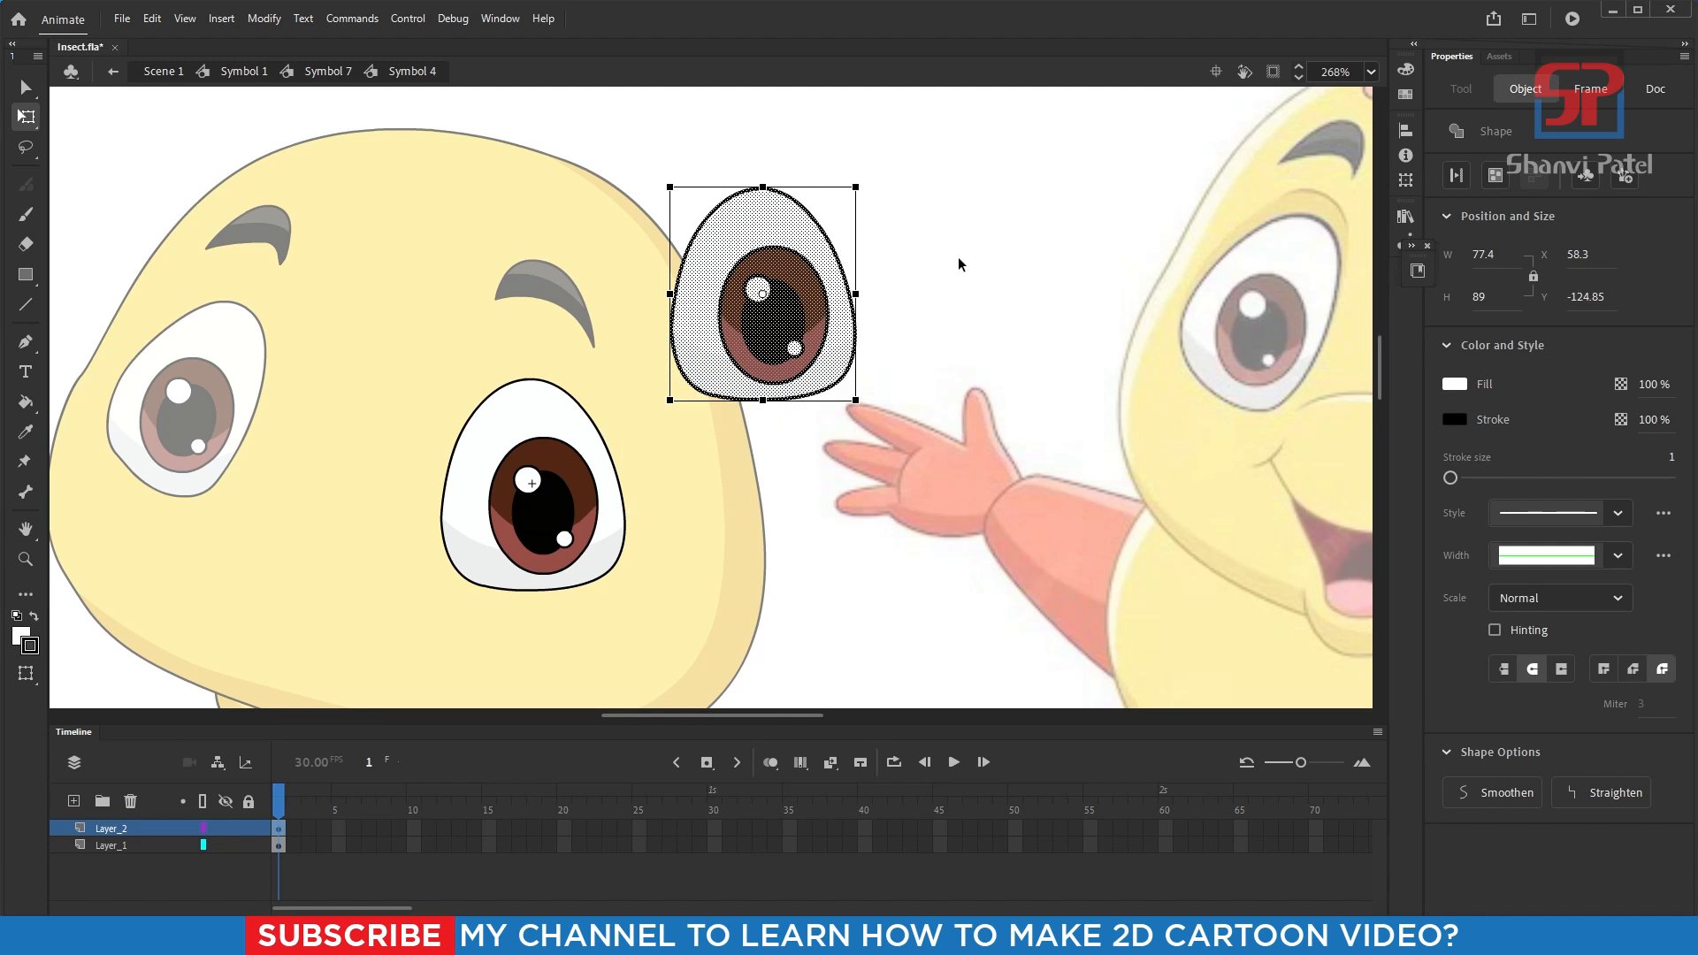
left_click(959, 262)
left_click(796, 287)
key("Delete")
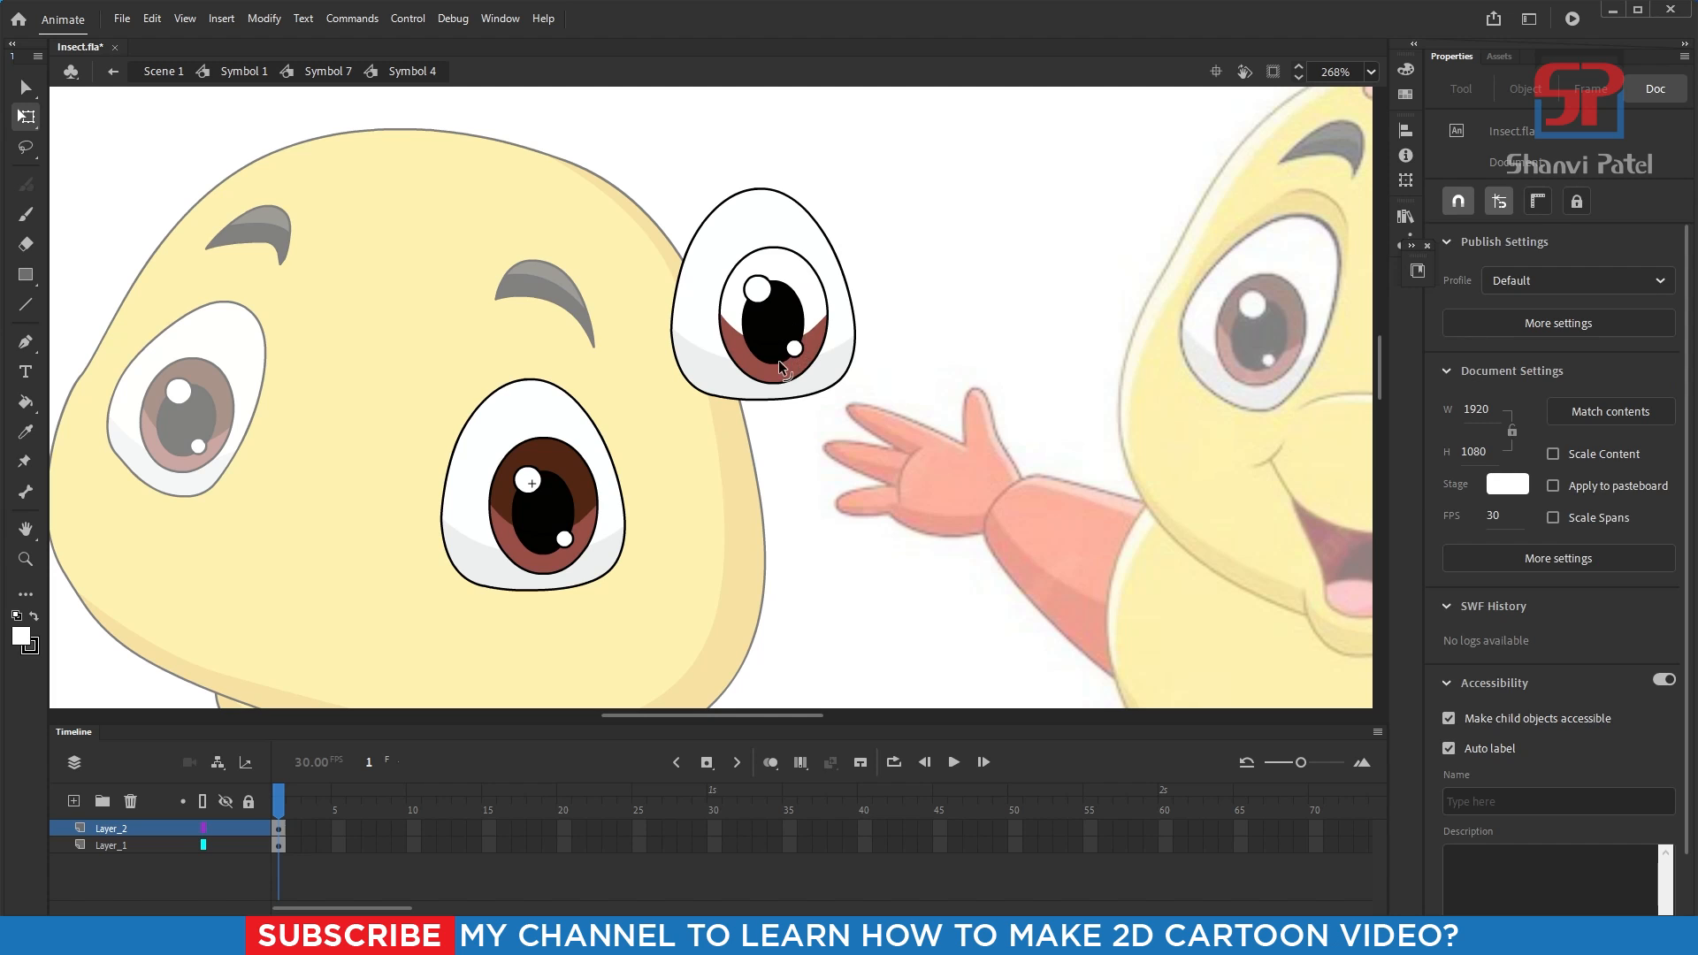
left_click(799, 304)
key("Delete")
- Separate the copied eye's upper white fill, delete the other copied parts, and place the fill over the top of the original eye
left_click(770, 235)
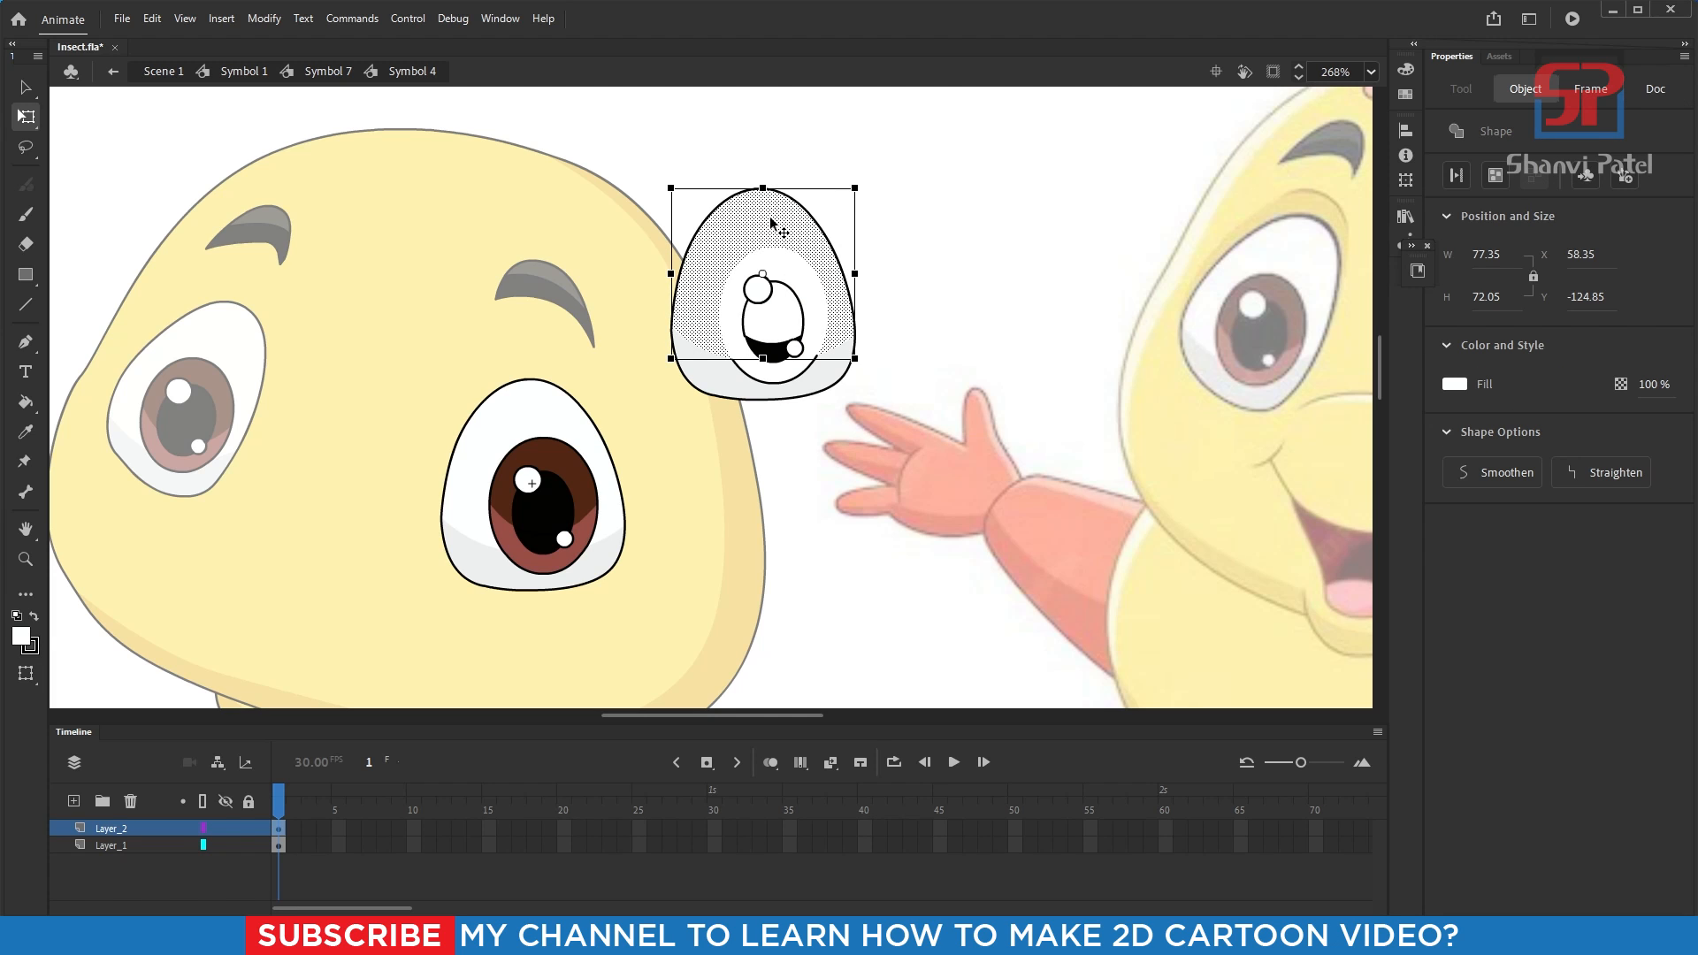
left_click_drag(770, 232, 389, 239)
left_click_drag(648, 153, 886, 419)
key("Delete")
left_click_drag(386, 227, 541, 367)
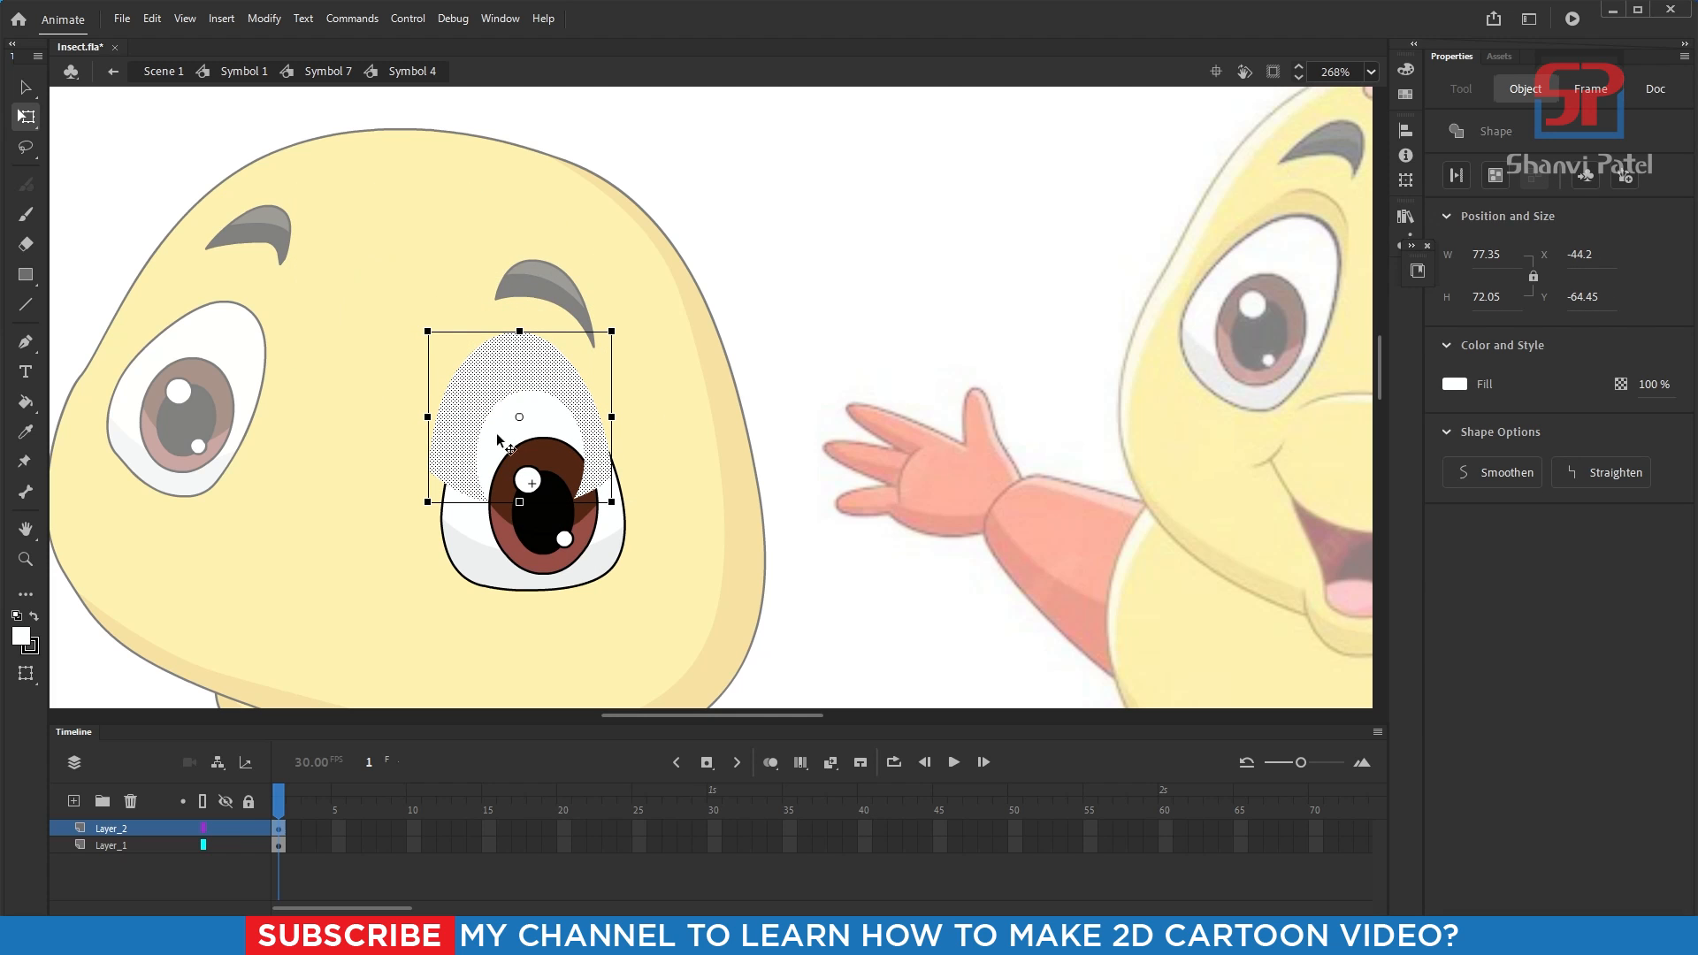
- Return to the main scene and sample the darker yellow eyelid color from above the reference character's eye
left_click_drag(752, 330, 336, 568)
key("ctrl+minus")
key("ctrl+minus")
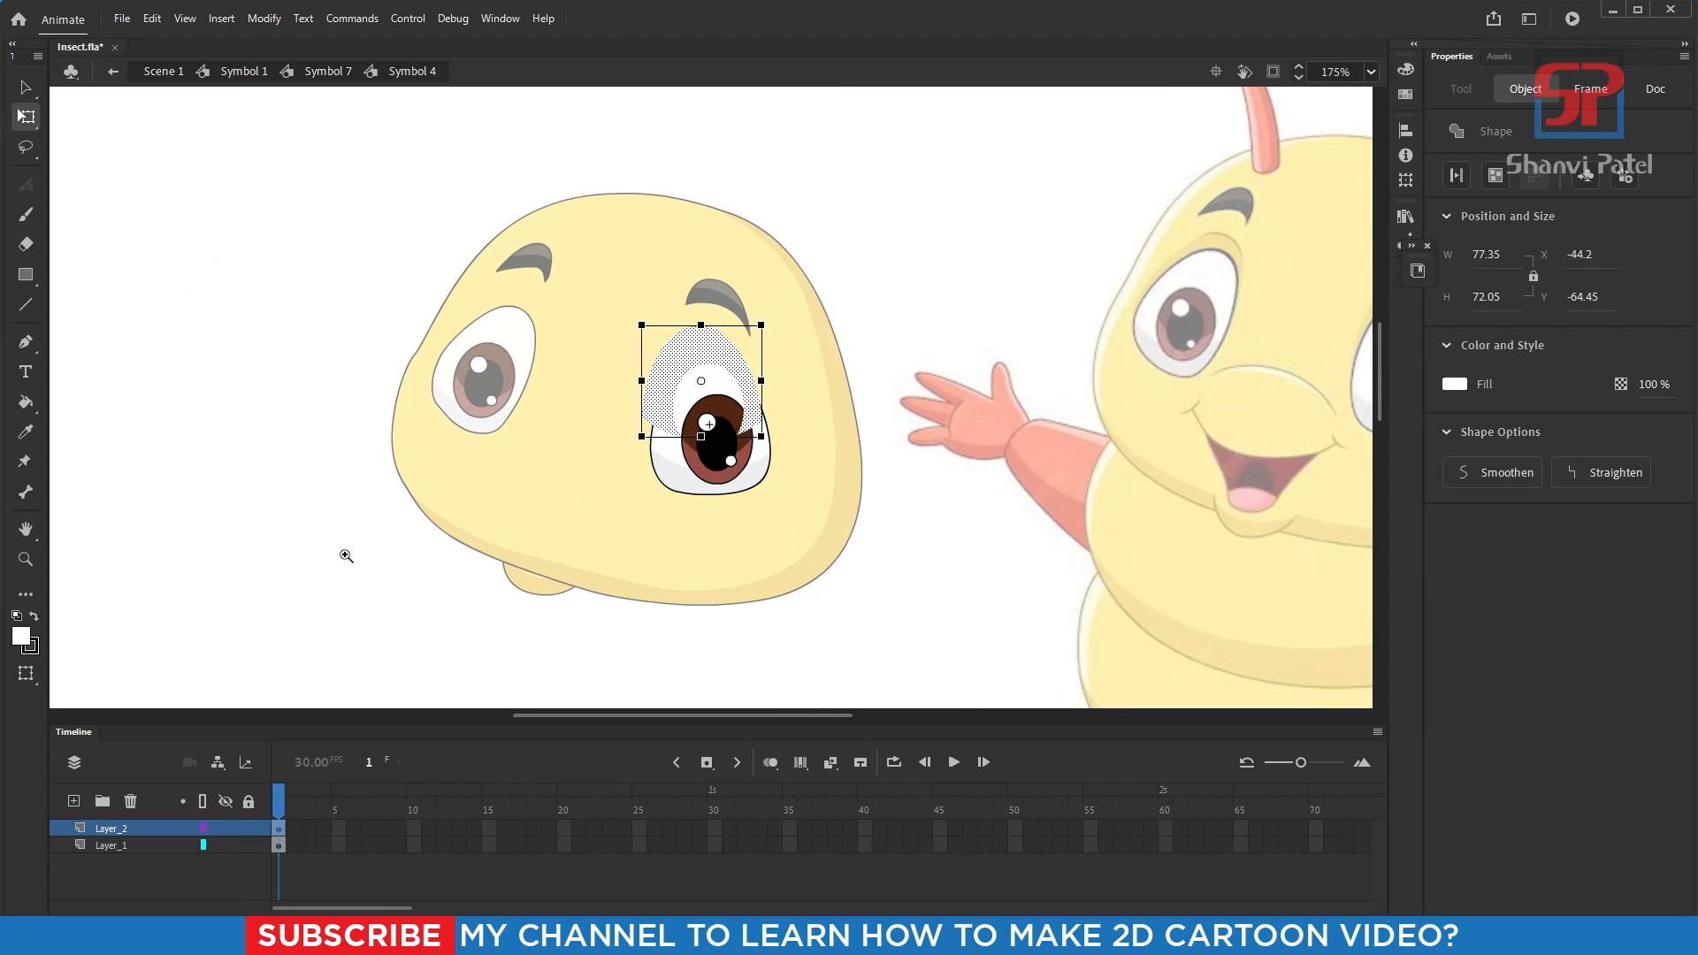
left_click_drag(758, 497, 514, 515)
double_click(671, 338)
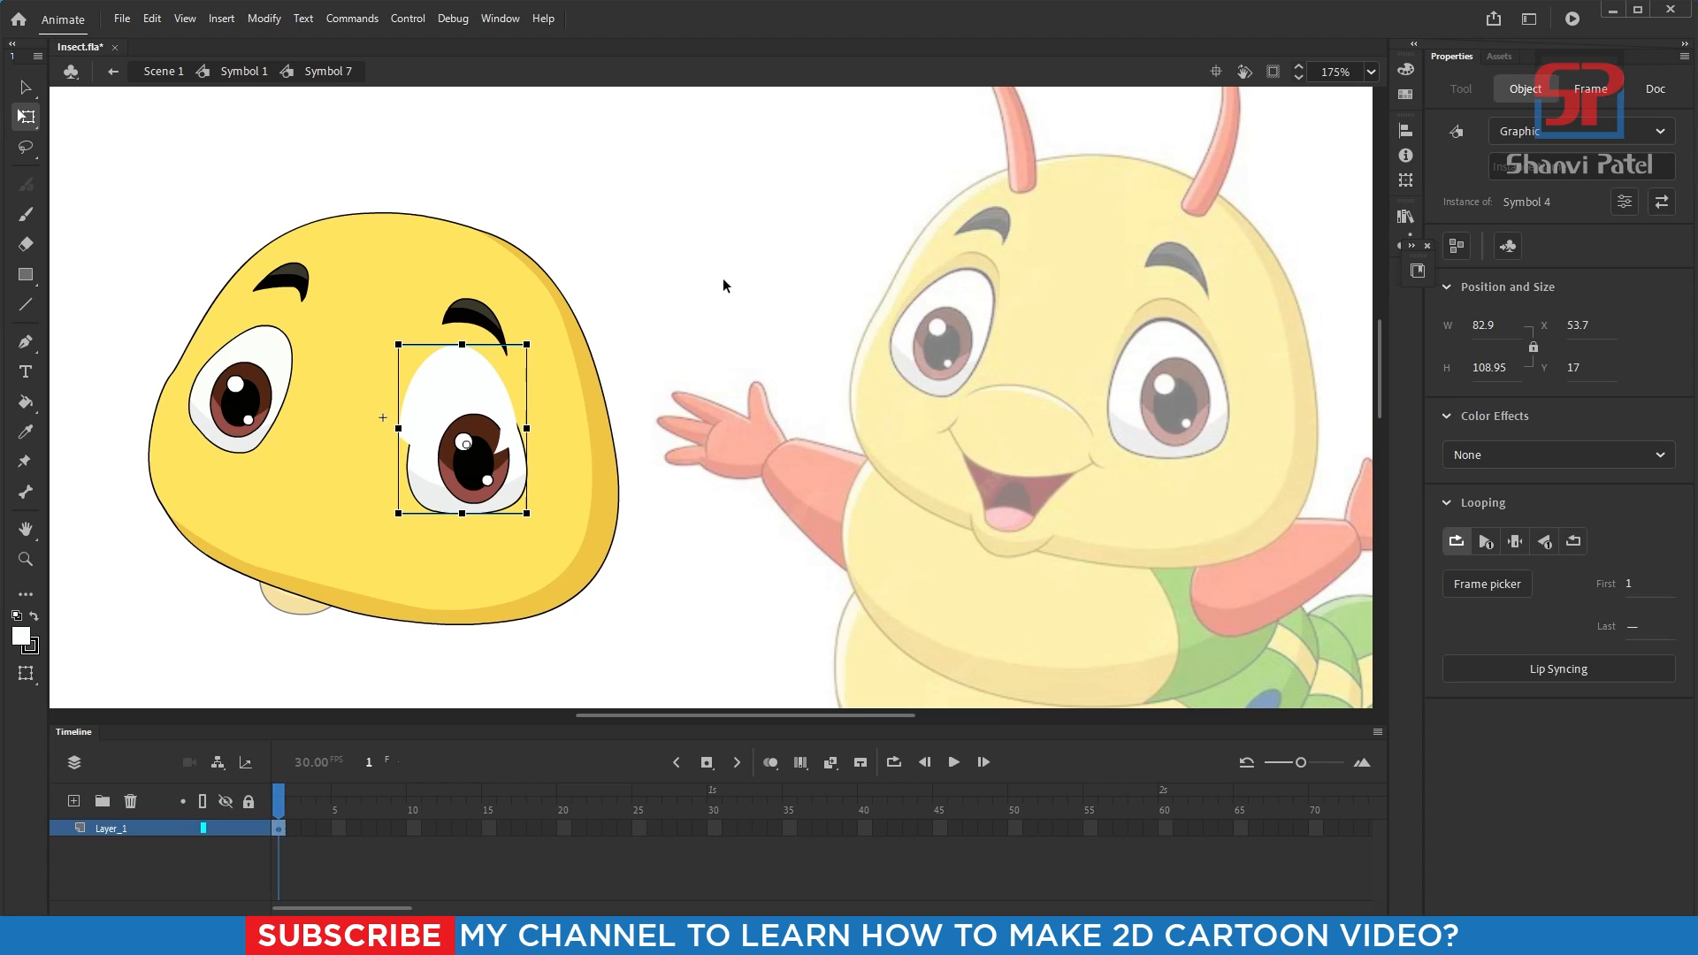
double_click(730, 289)
double_click(736, 294)
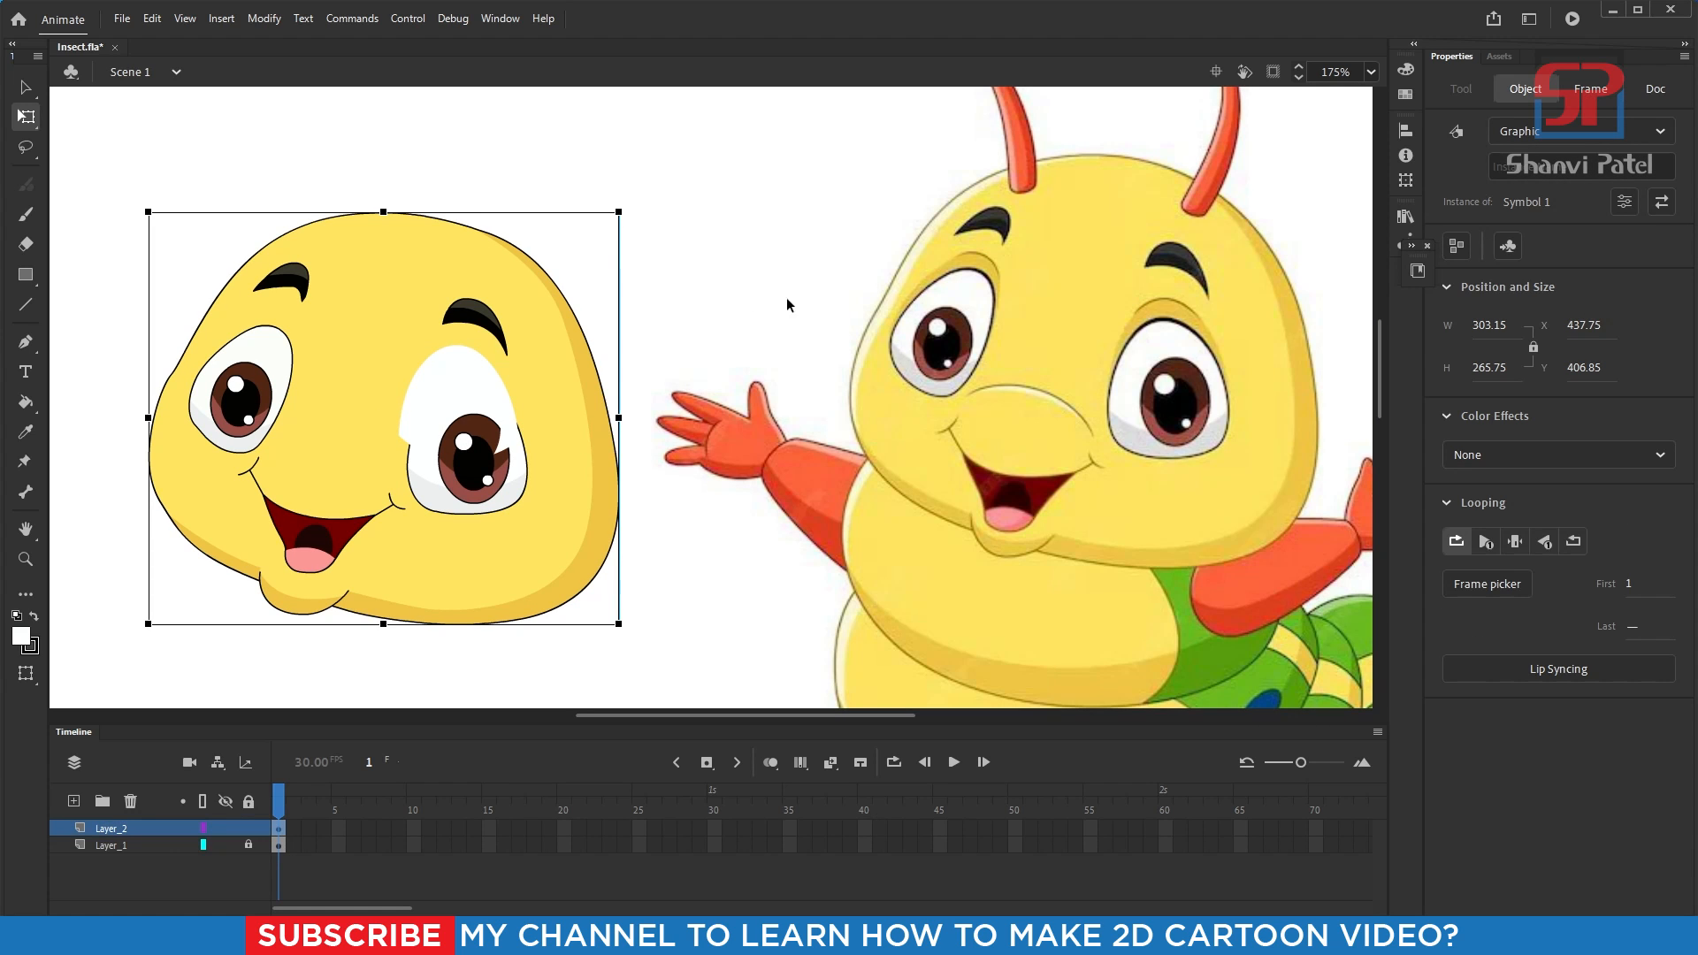
key("i")
left_click(979, 258)
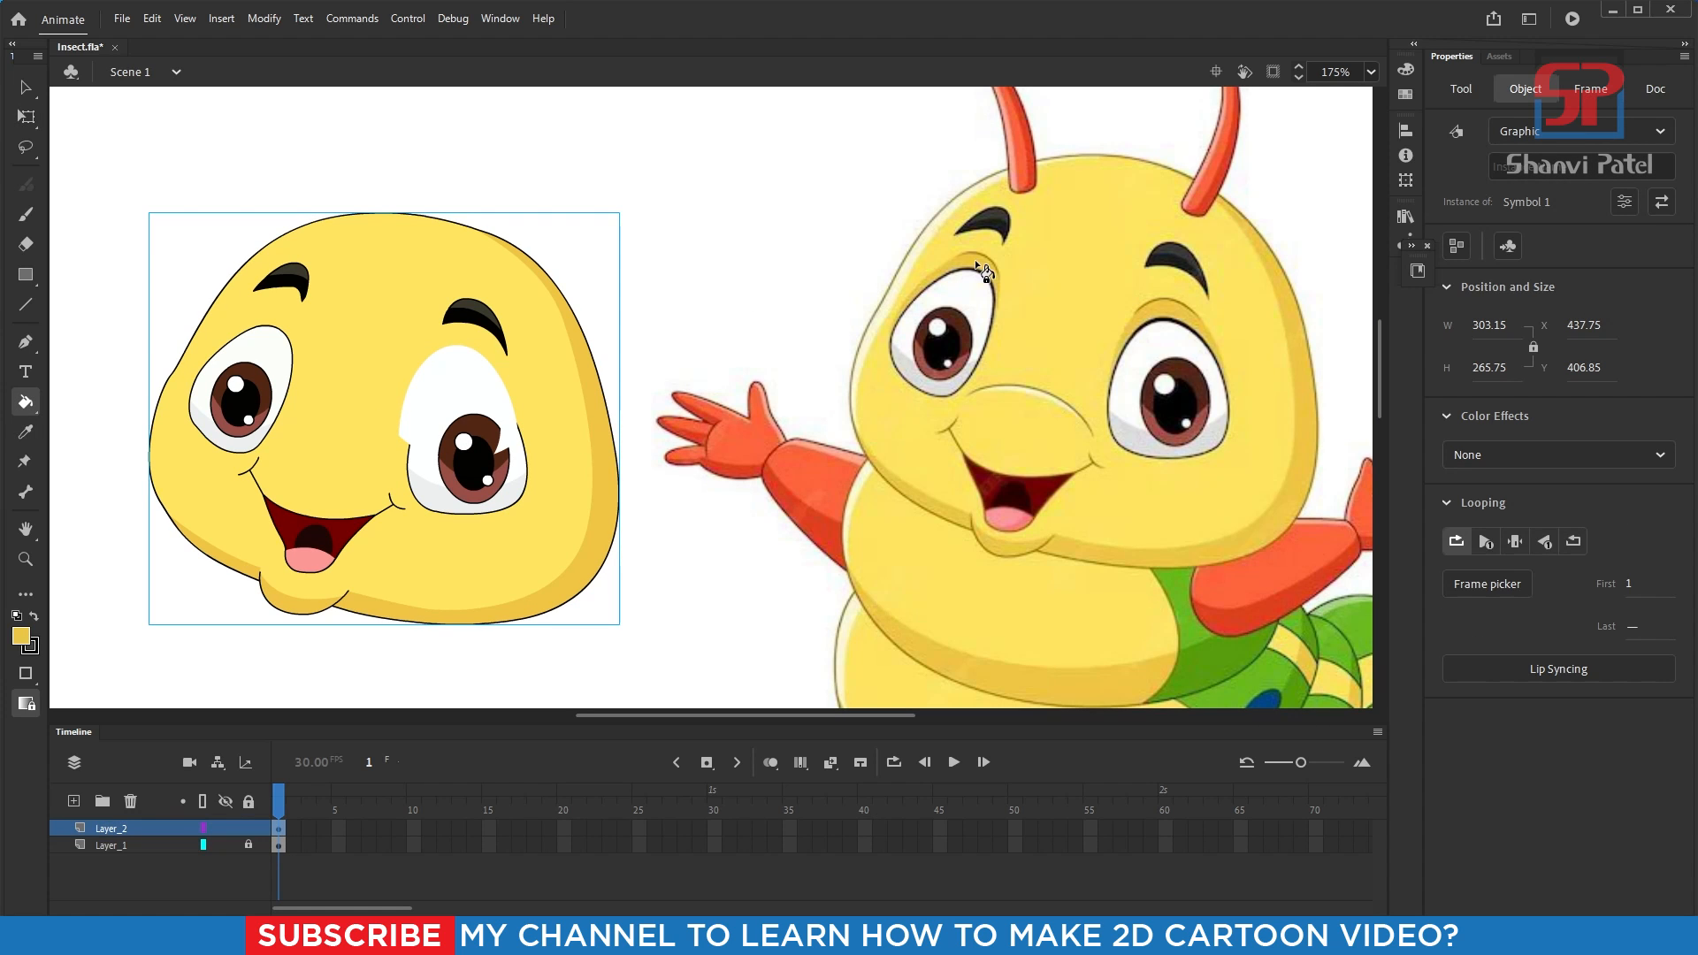
- Reopen the larger eye's nested symbol and fill the white lid shape with the sampled yellow
double_click(467, 370)
double_click(467, 369)
double_click(467, 370)
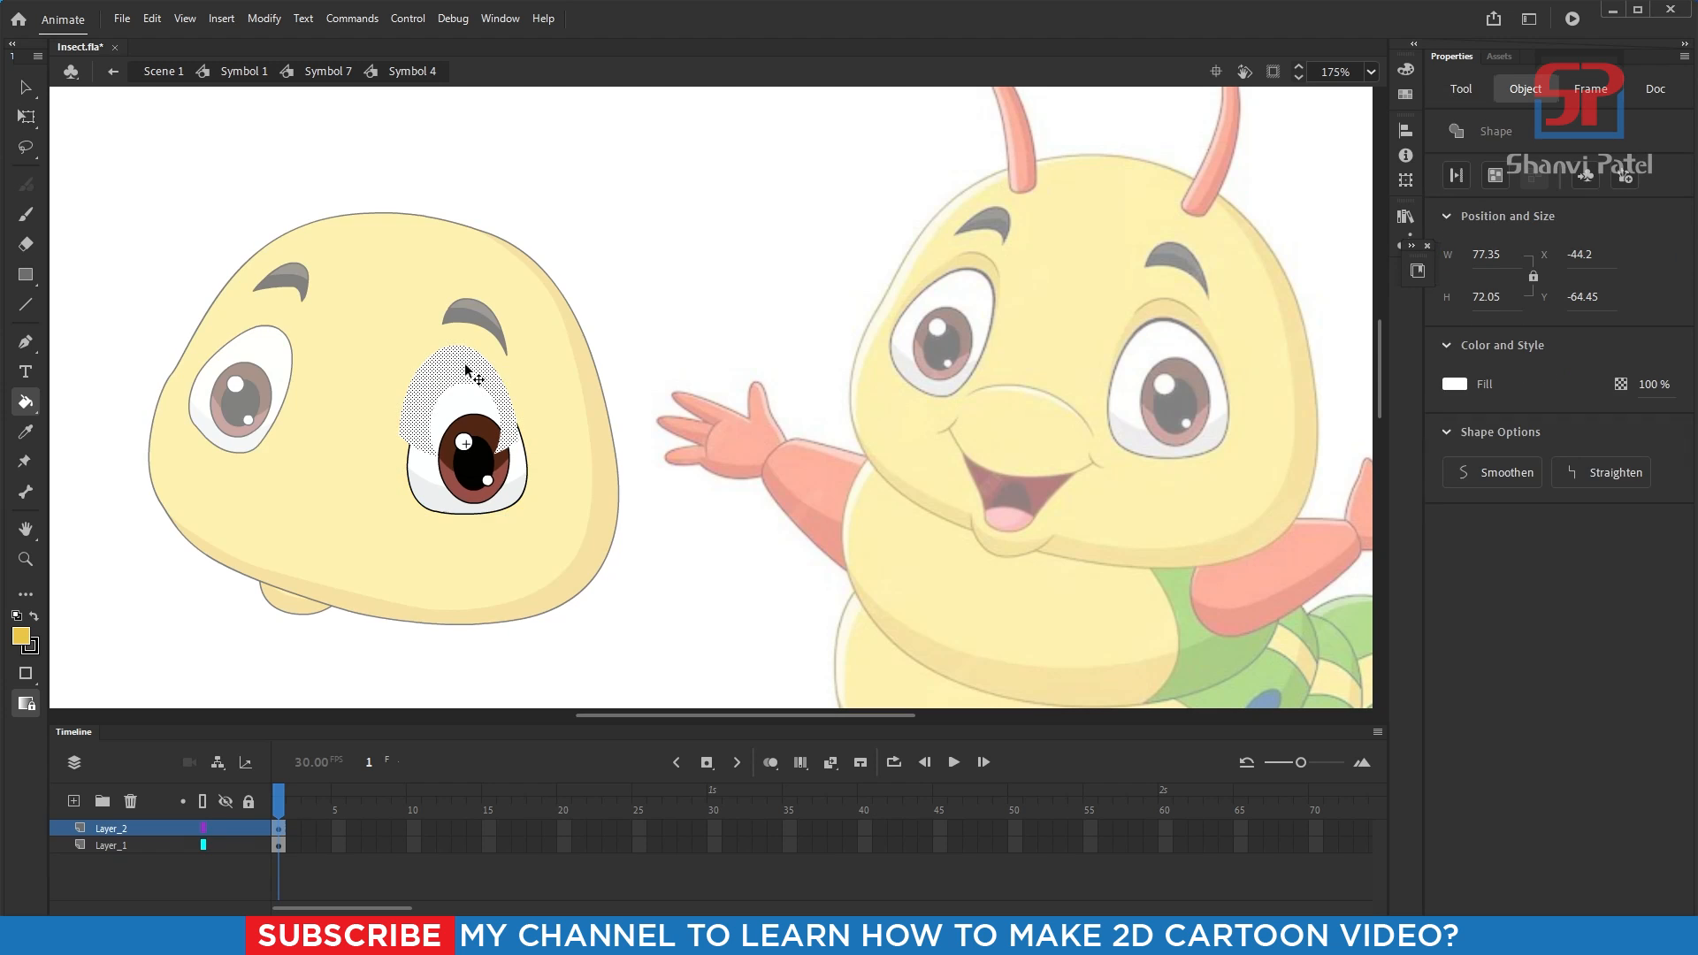
left_click(469, 371)
- Move the lid's layer below the eye artwork and position the lid as an even yellow rim above the eye's upper outline
scroll(450, 389, "up", 2)
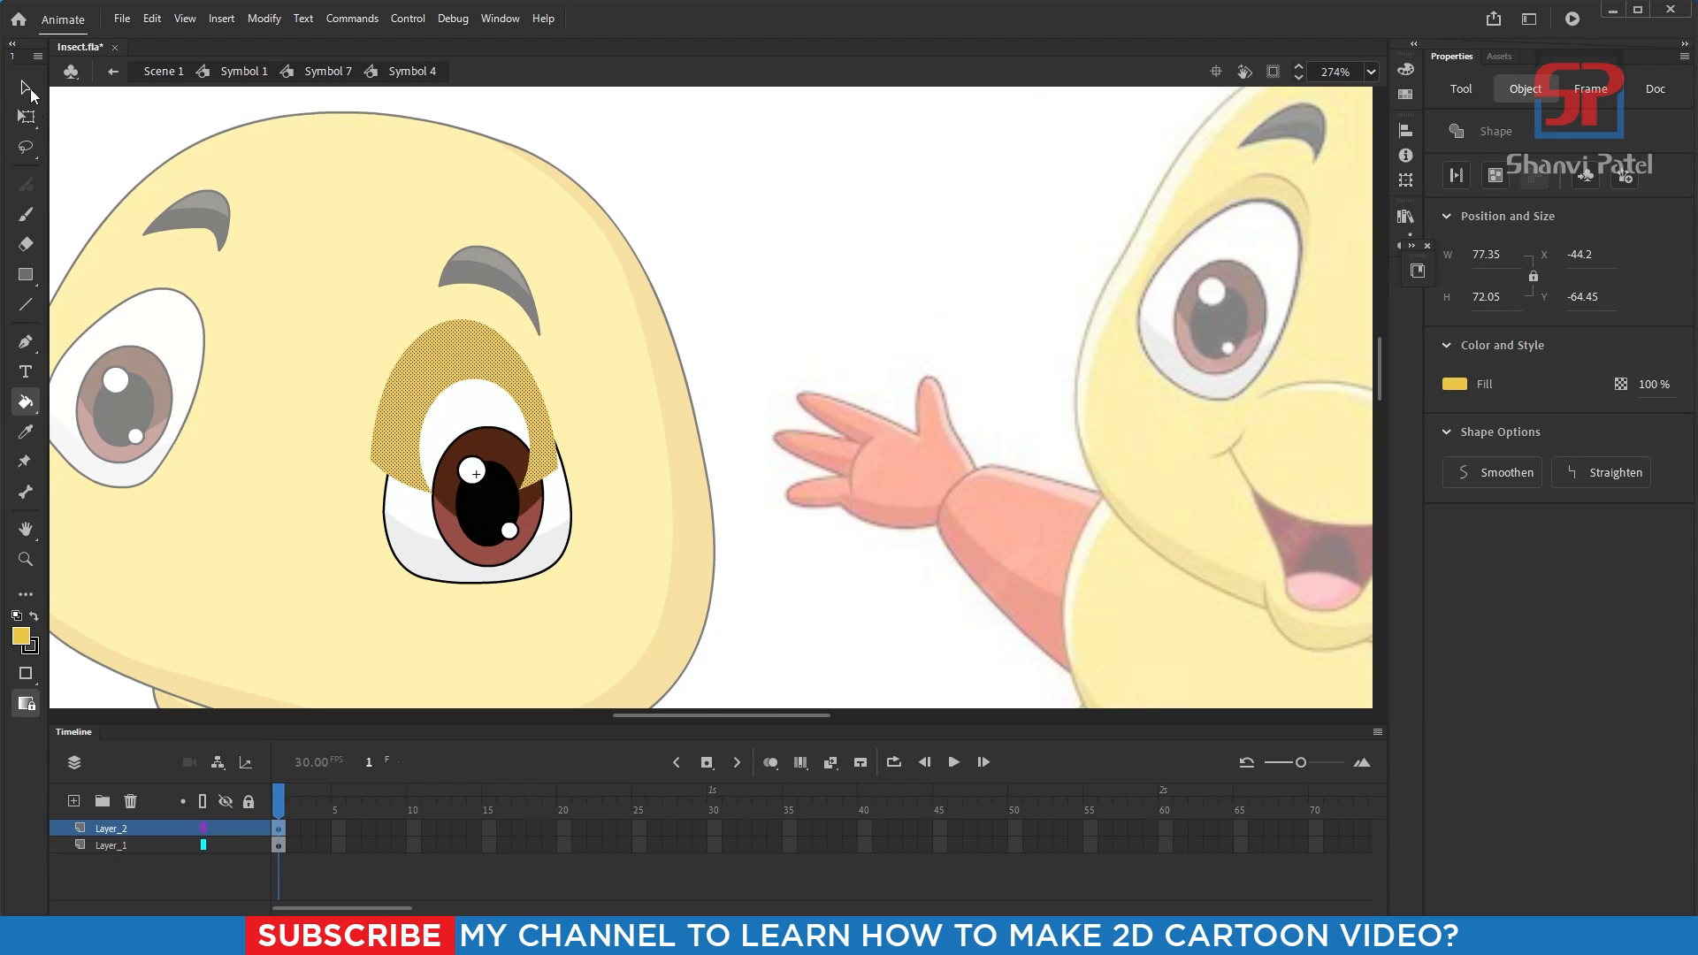
left_click(26, 88)
left_click_drag(727, 351, 396, 351)
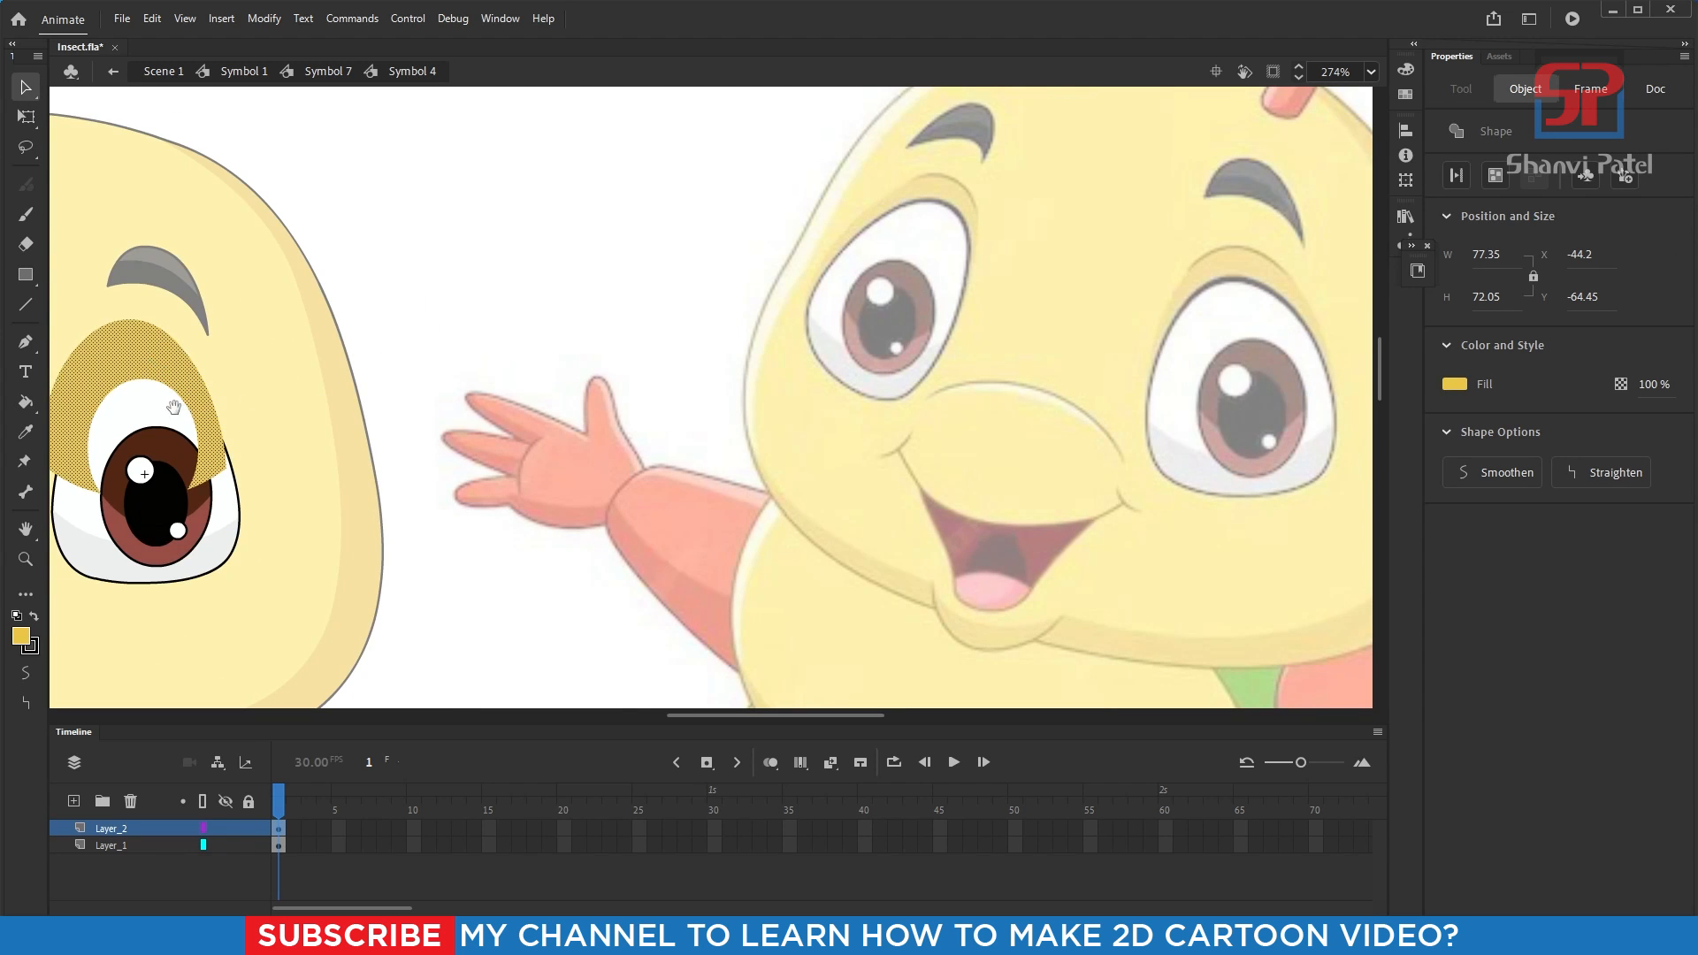
left_click_drag(182, 410, 376, 355)
left_click_drag(109, 829, 111, 854)
left_click_drag(342, 280, 360, 304)
scroll(454, 363, "down", 1)
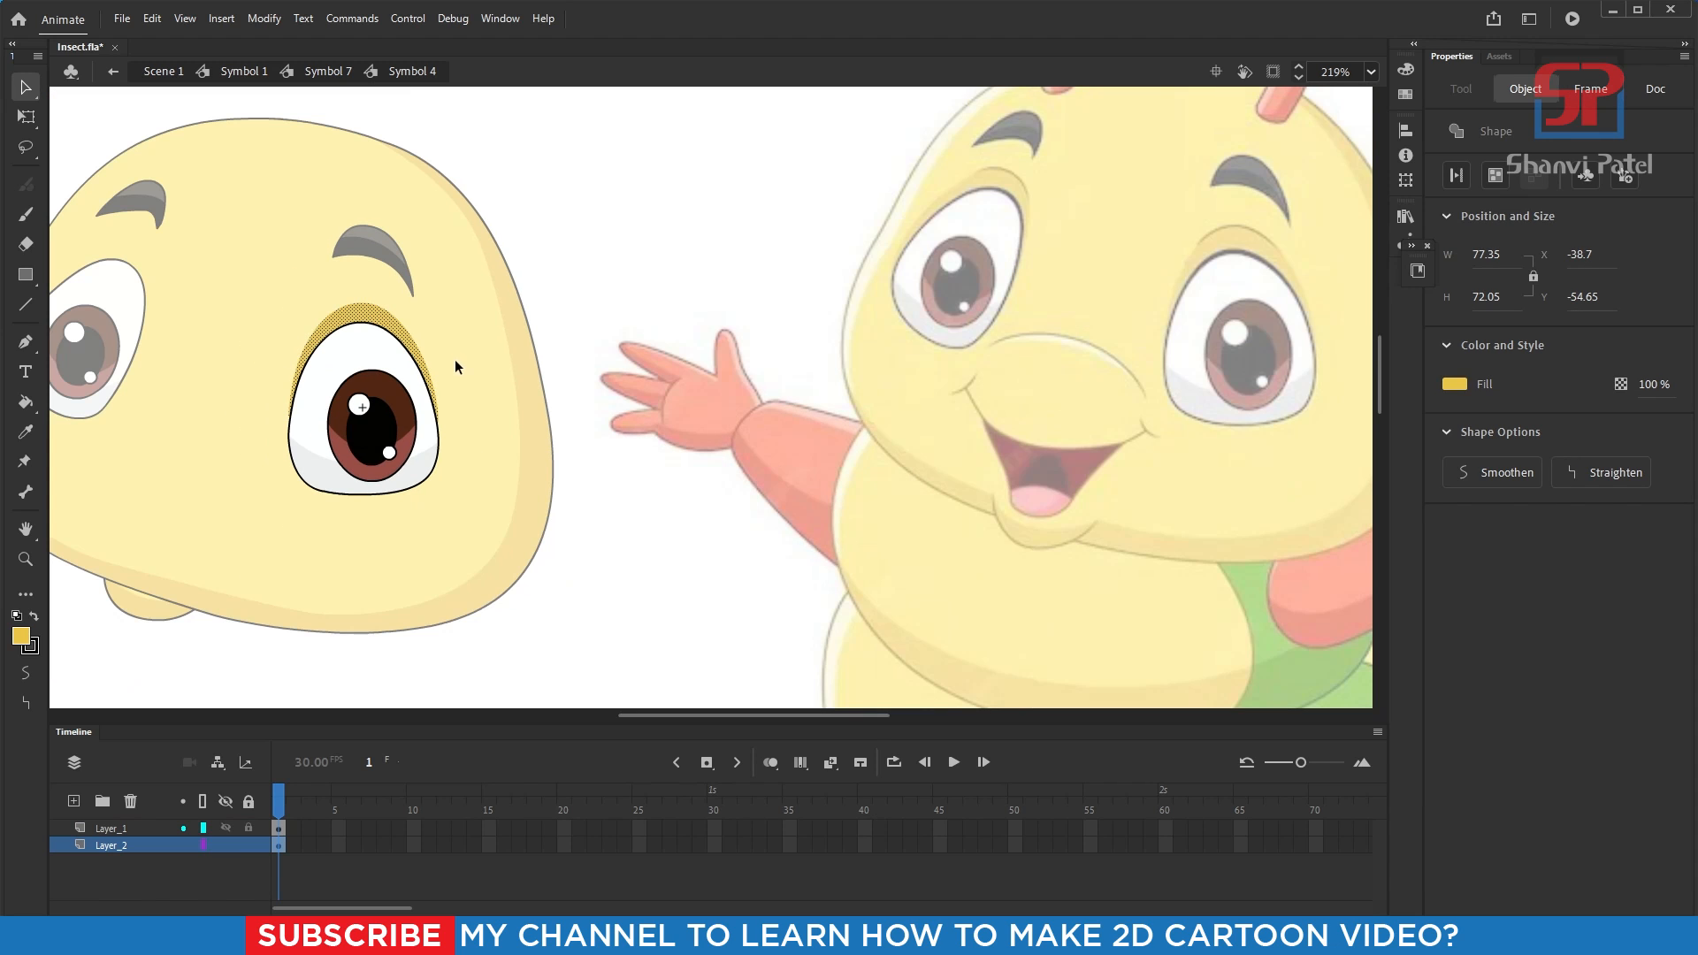
key("Down")
key("Down")
left_click_drag(366, 398, 499, 418)
left_click_drag(297, 176, 882, 588)
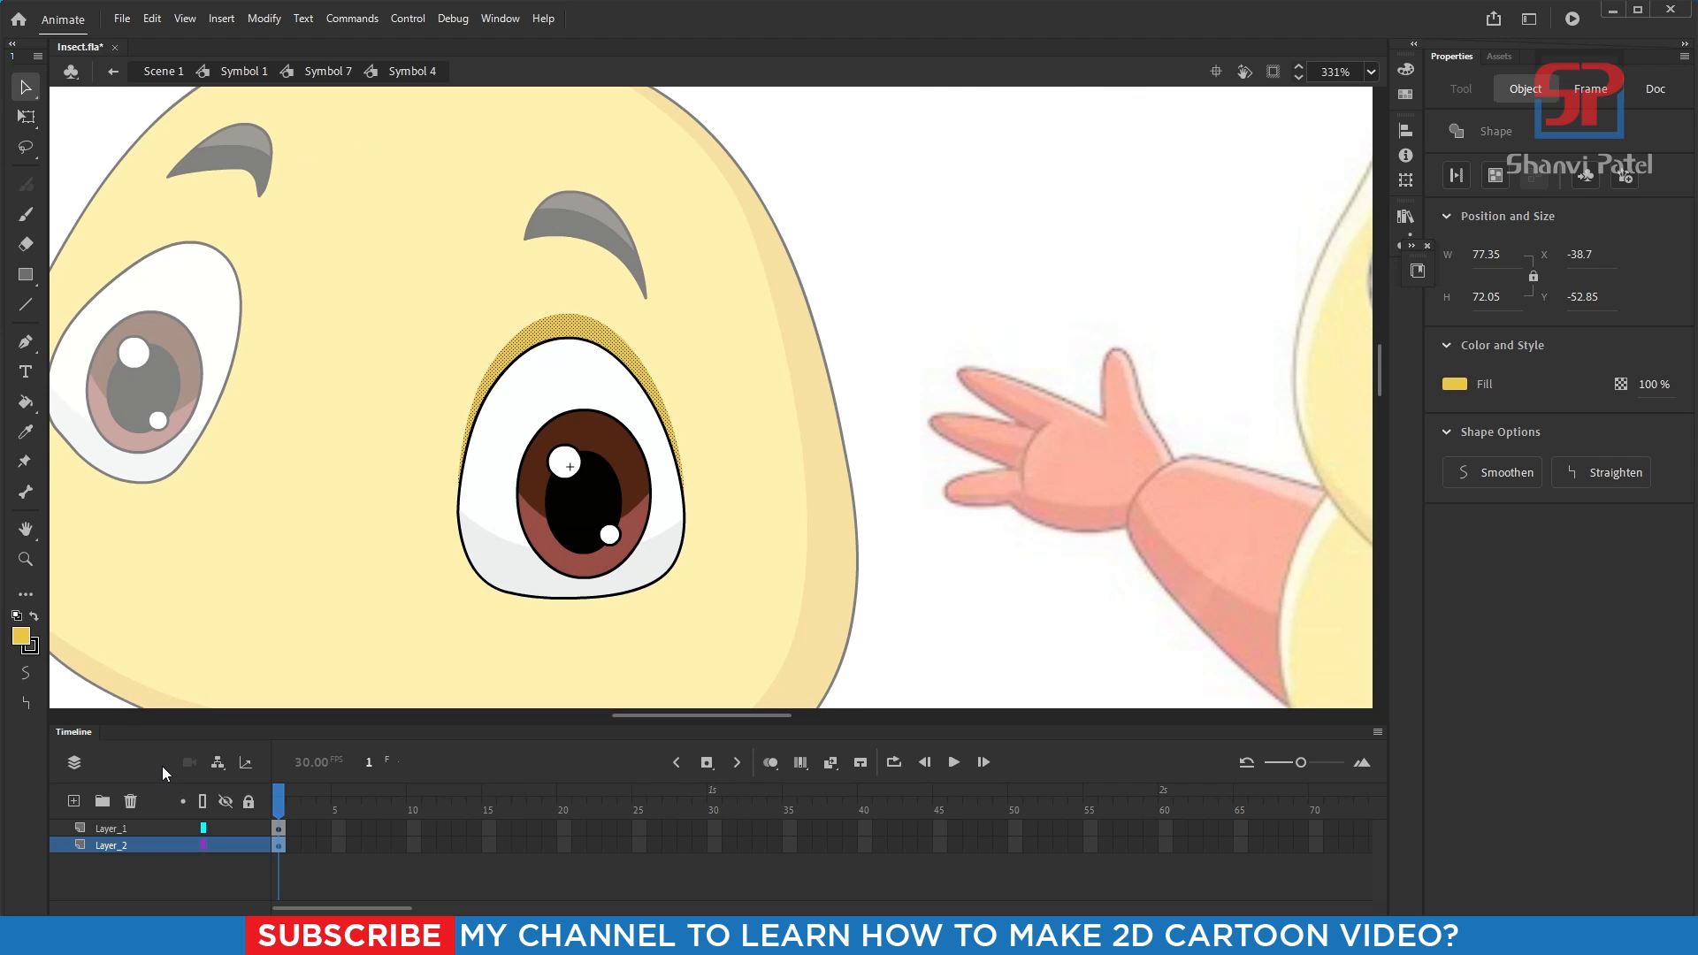
- Add a layer, paste a copy of the lid shape beside the eye, and fill it with brown AB640B
left_click(74, 801)
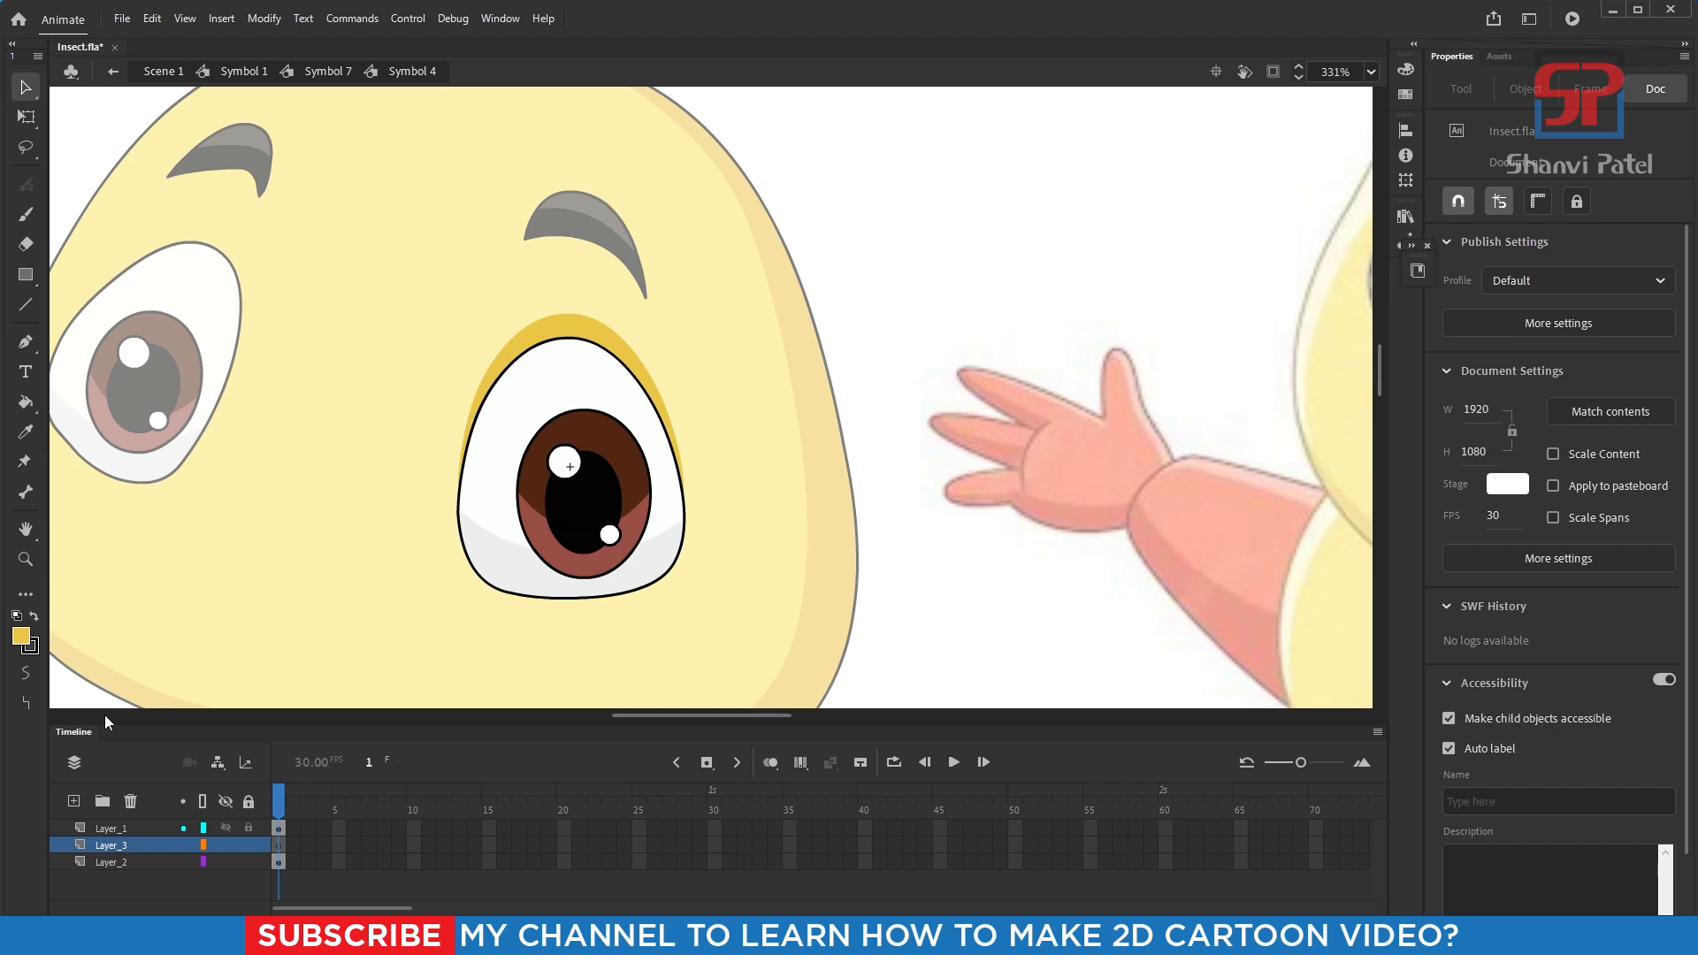
key("ctrl+v")
left_click_drag(721, 369, 785, 326)
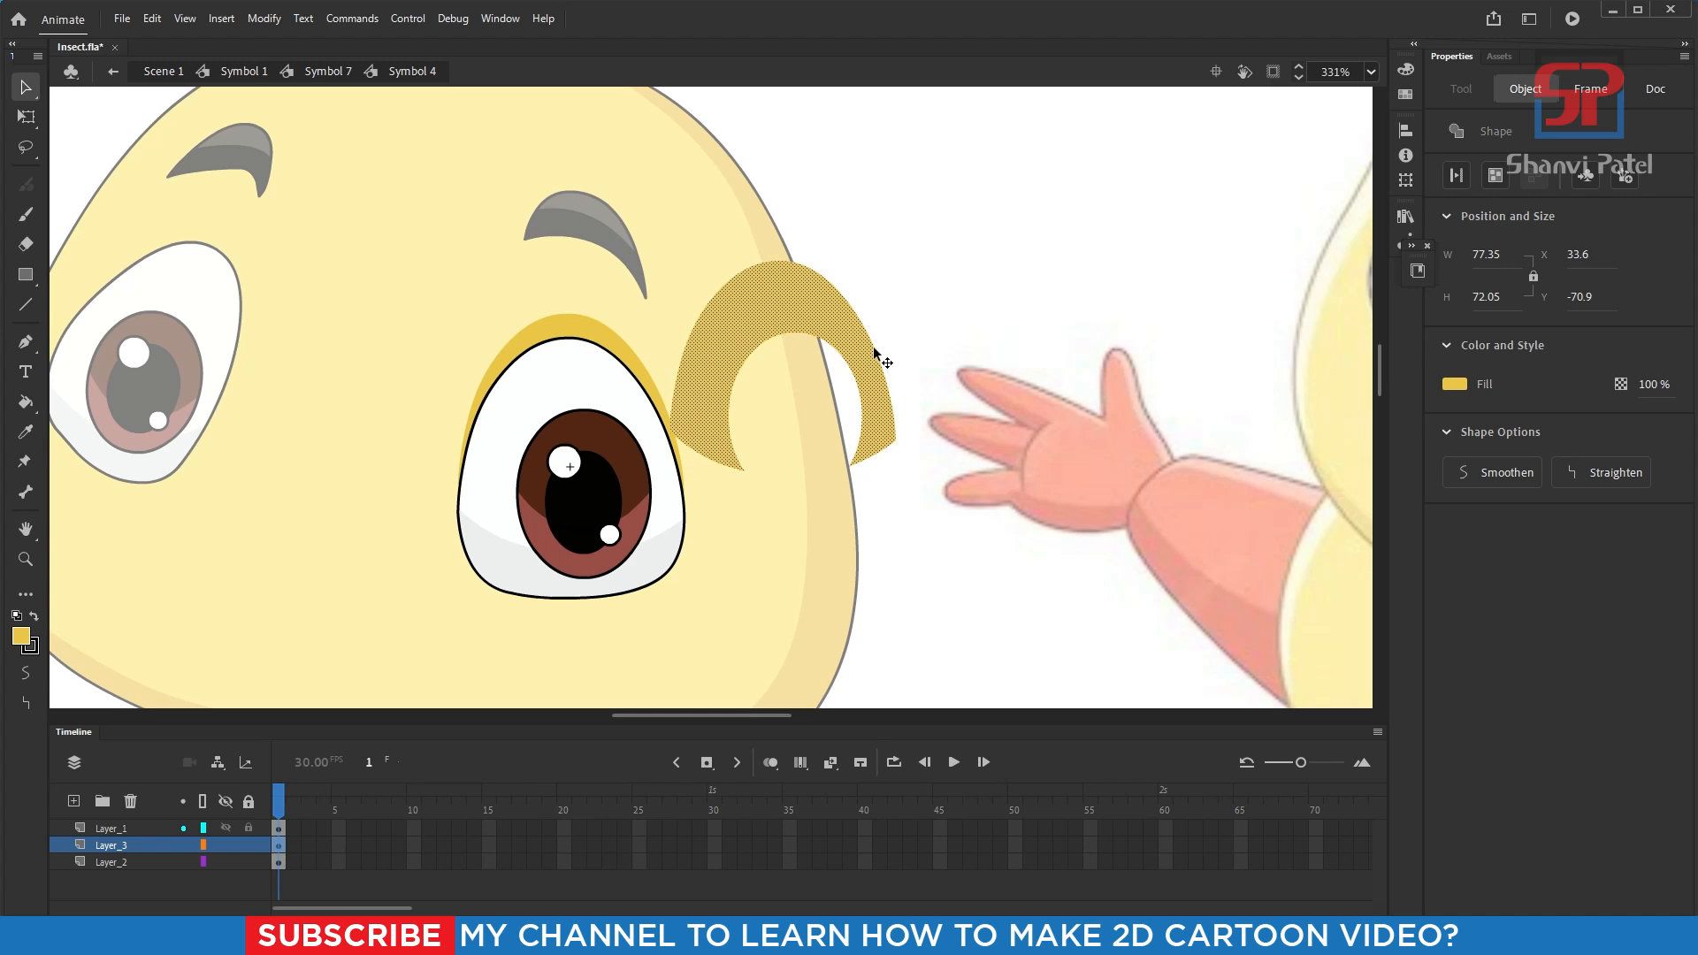
left_click(29, 634)
left_click(344, 672)
mouse_move(892, 424)
left_mouse_down()
mouse_move(893, 389)
mouse_move(886, 422)
left_mouse_up()
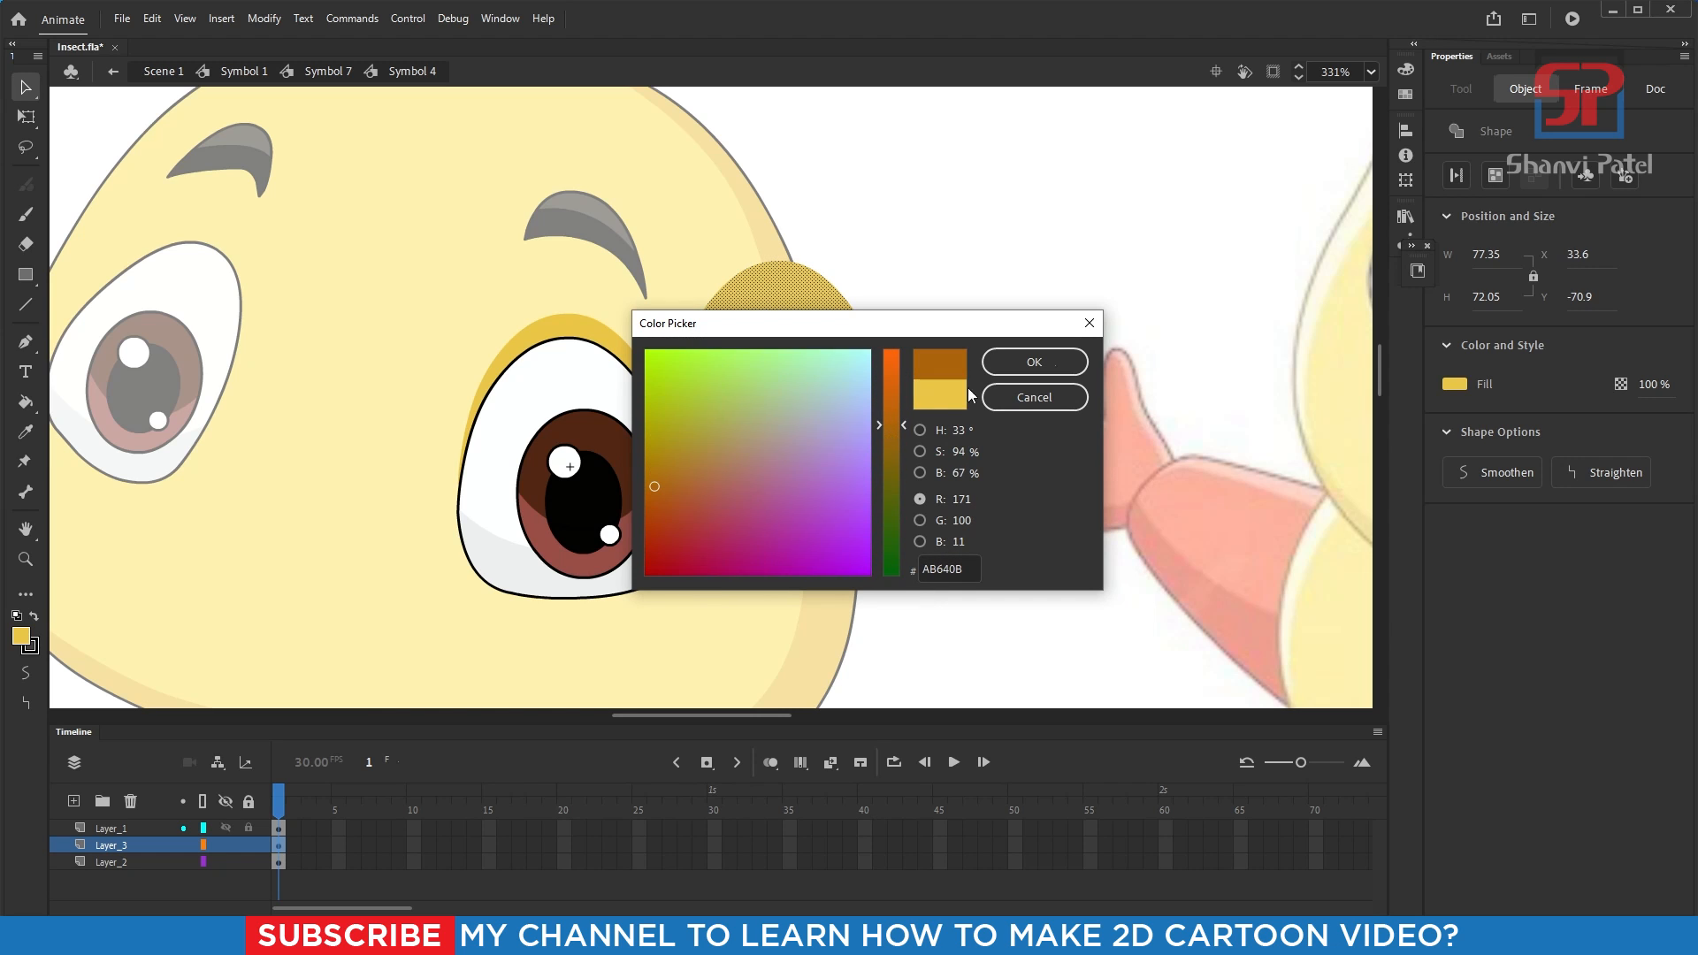
left_click(1036, 359)
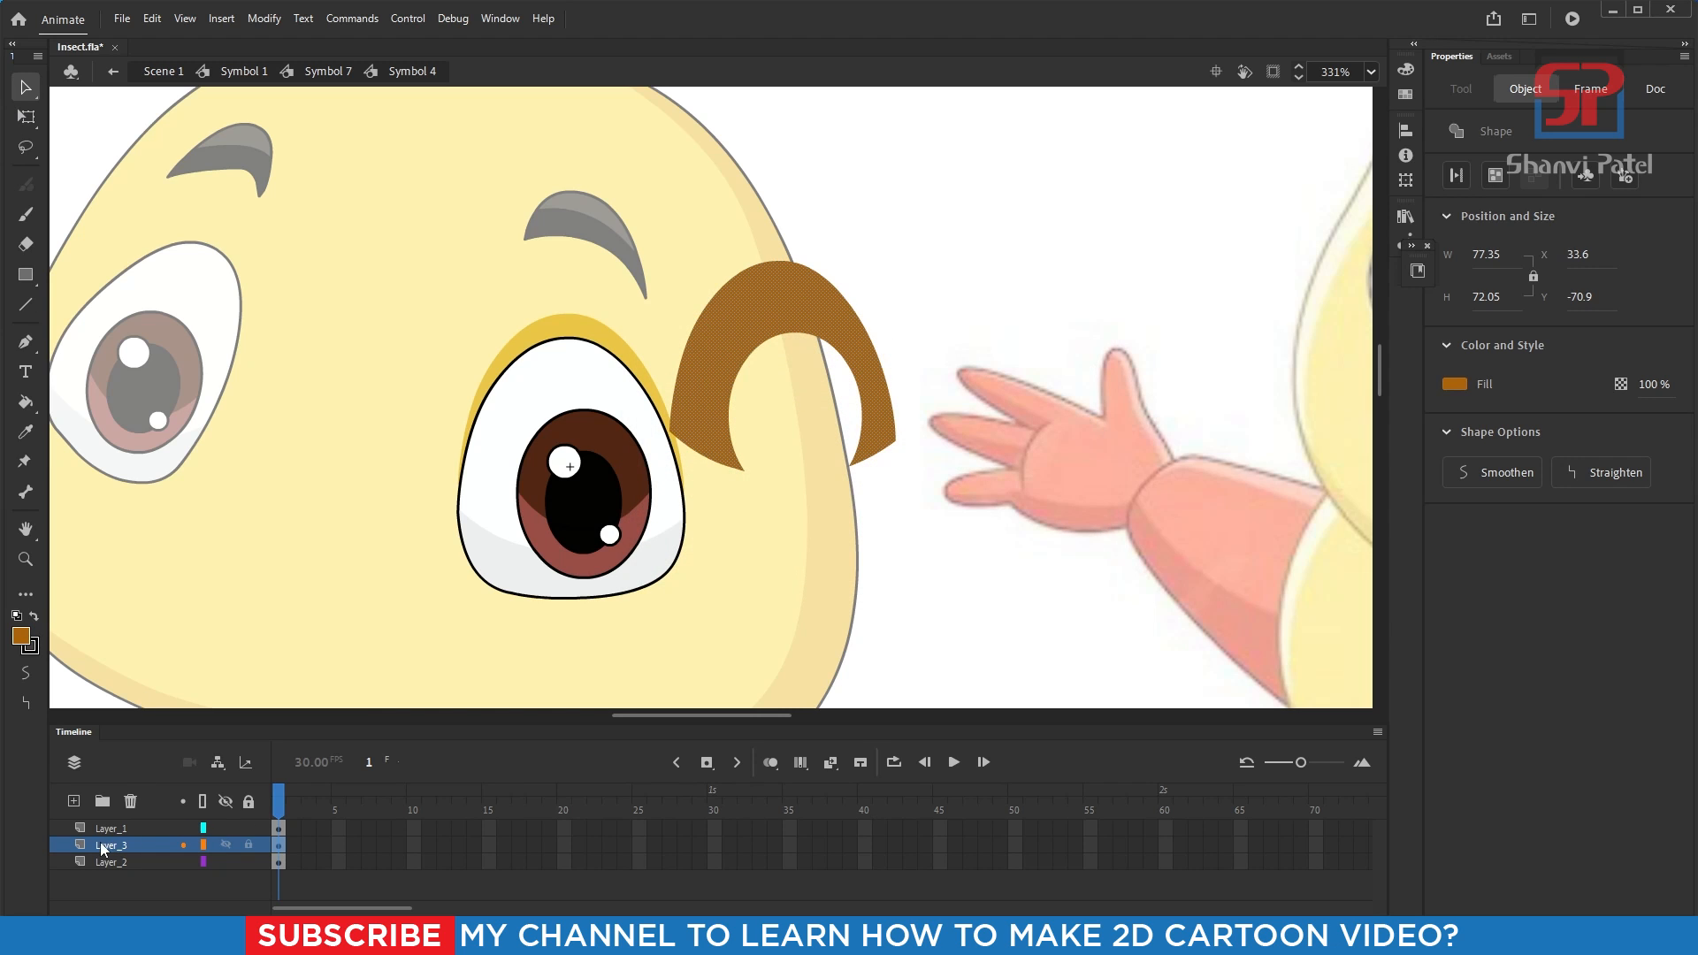
- Move the brown lid's layer to the bottom and align the shape behind the yellow lid as a thin edge
left_click_drag(103, 842, 99, 899)
left_click_drag(799, 312, 582, 331)
key("Down")
key("Down")
key("Down")
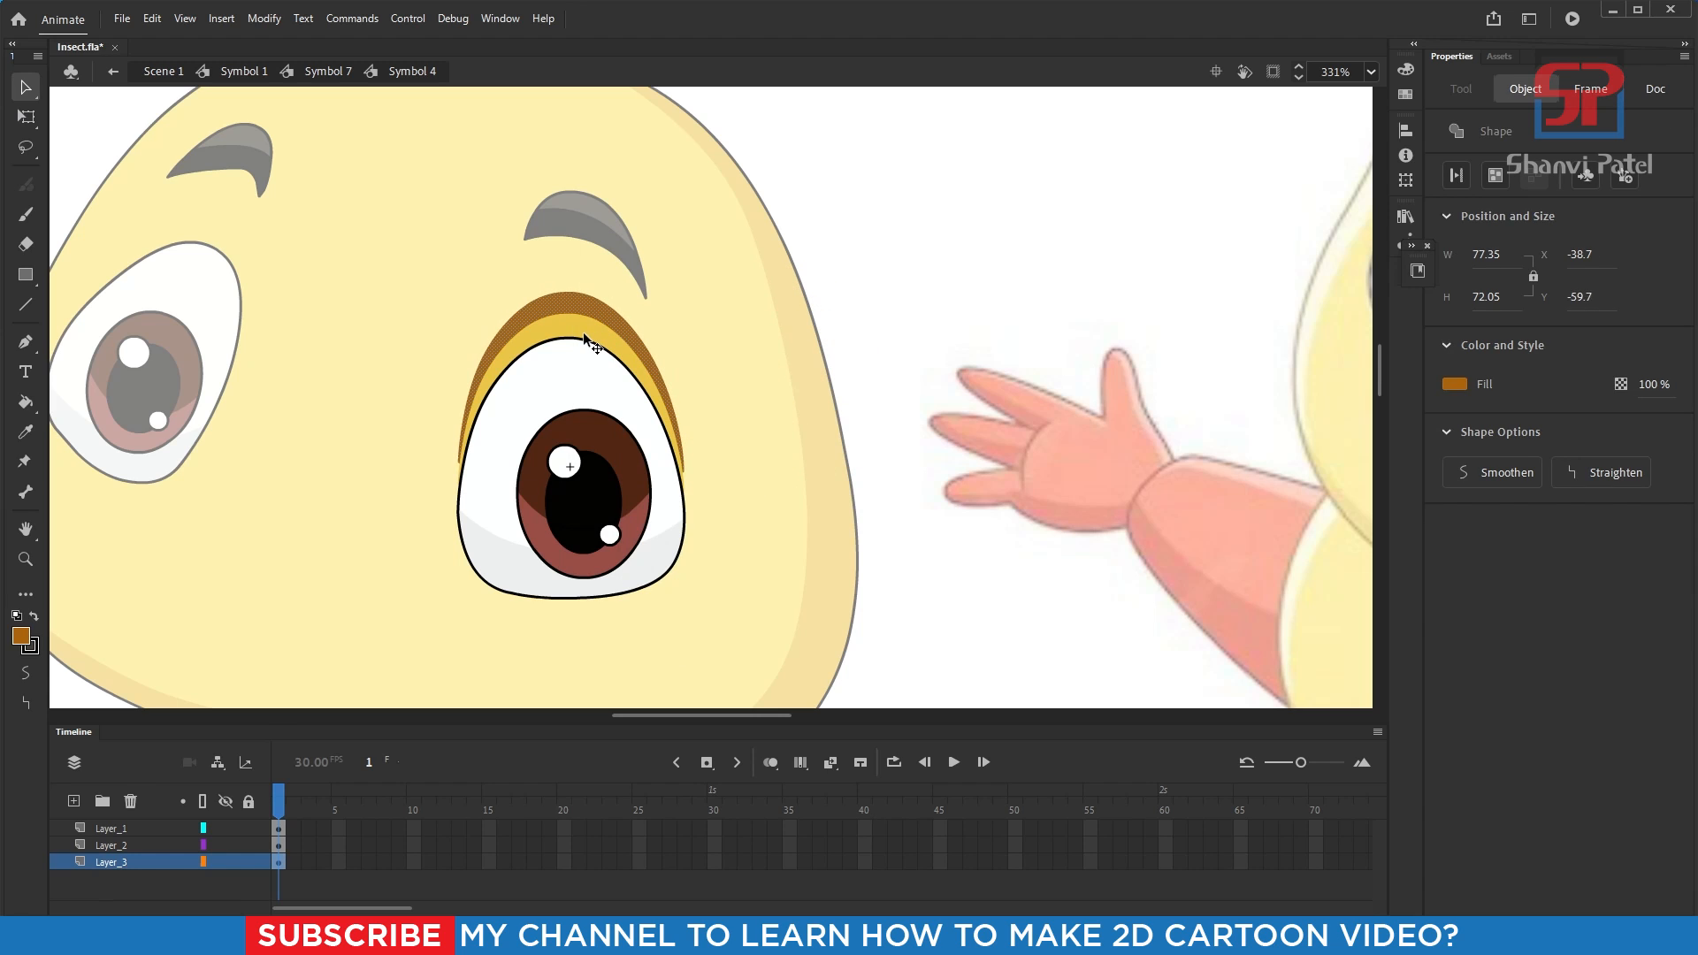
key("Down")
key("Down")
key("Down")
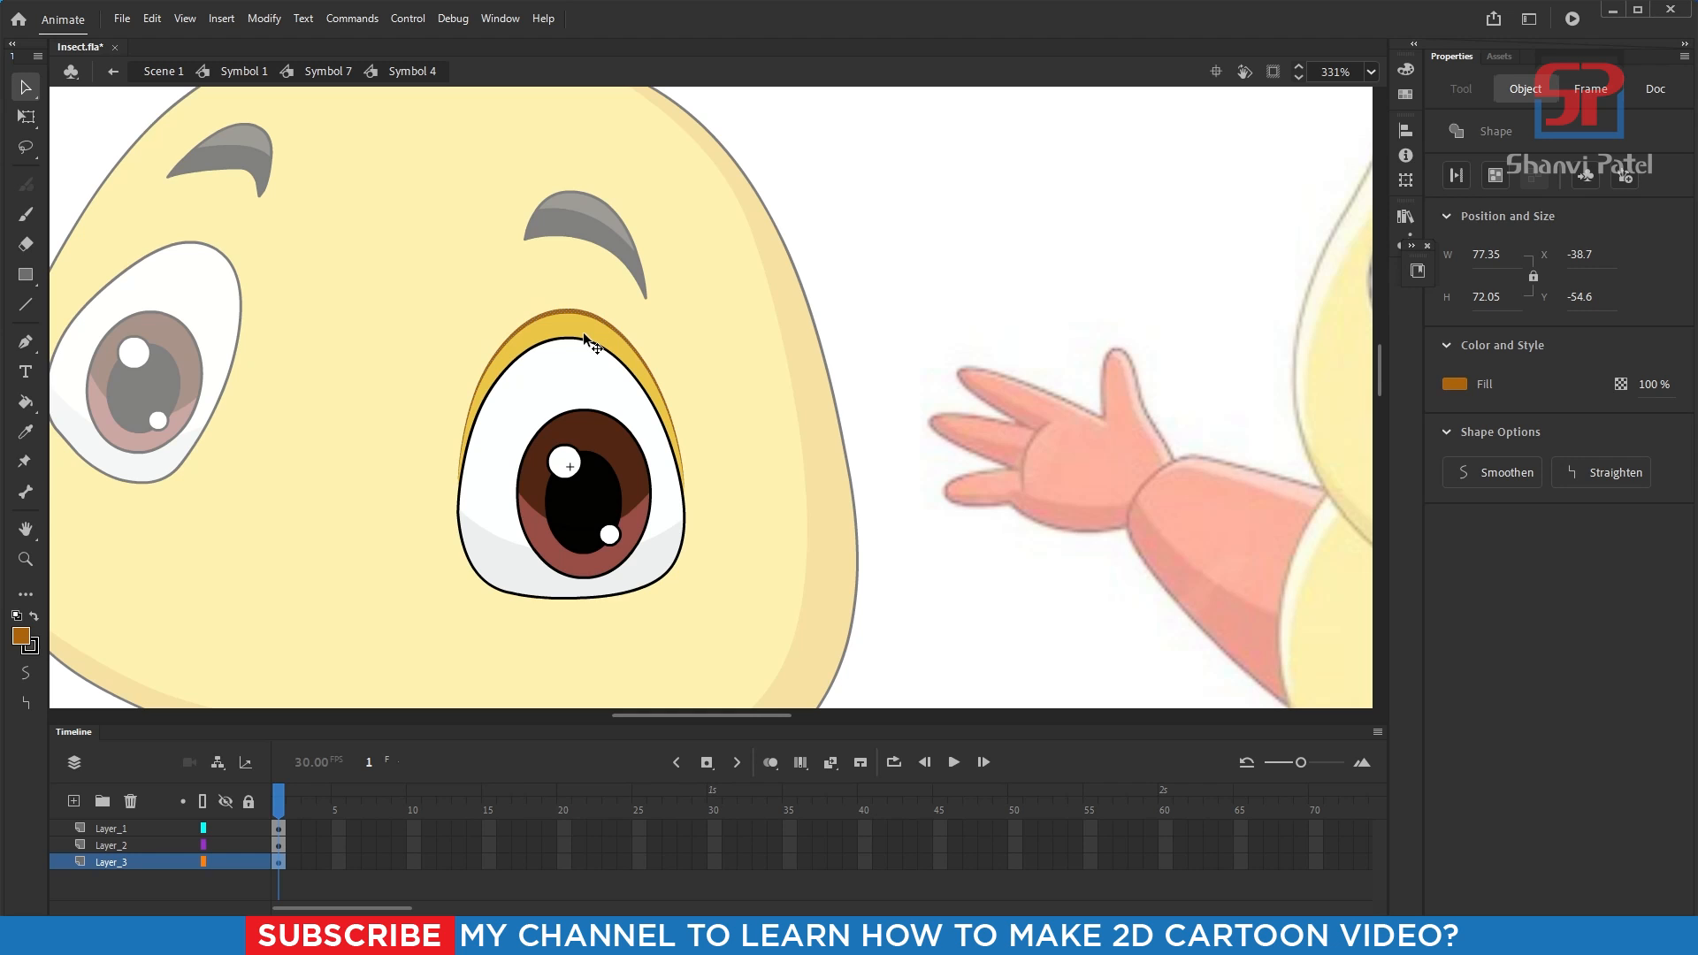
key("Down")
- Select the yellow lid and its brown edge together for copying, without the eye artwork, and undo the accidental shift
left_click(905, 253)
left_click_drag(382, 279, 806, 719)
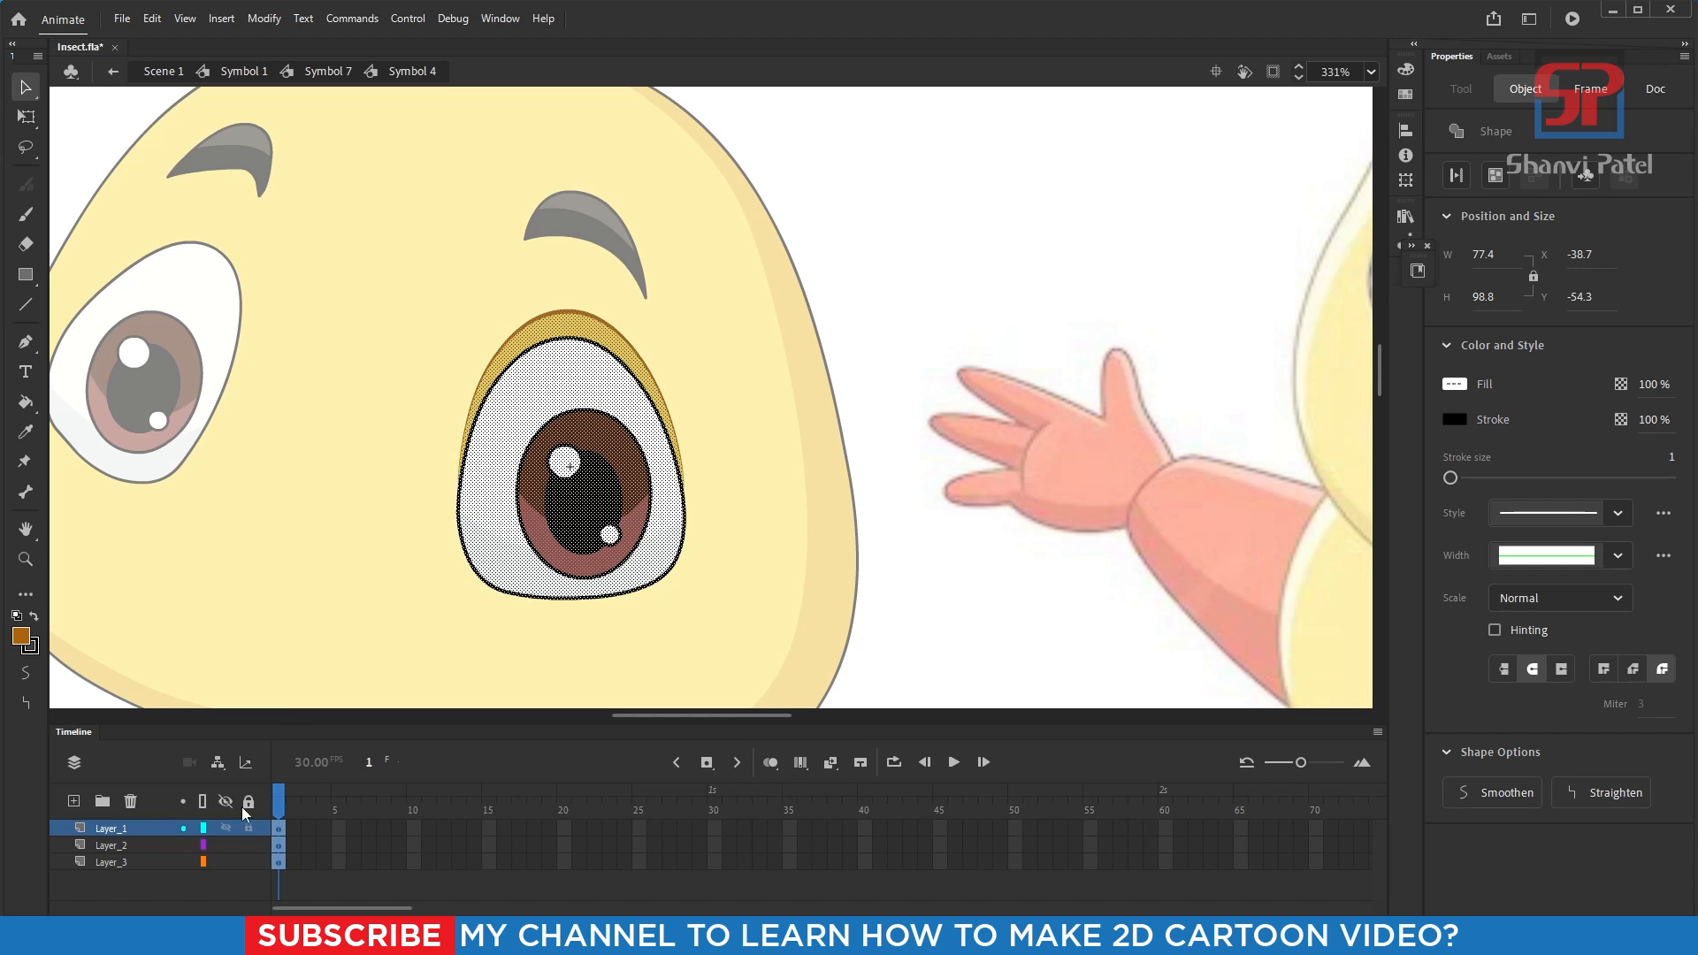
left_click(890, 303)
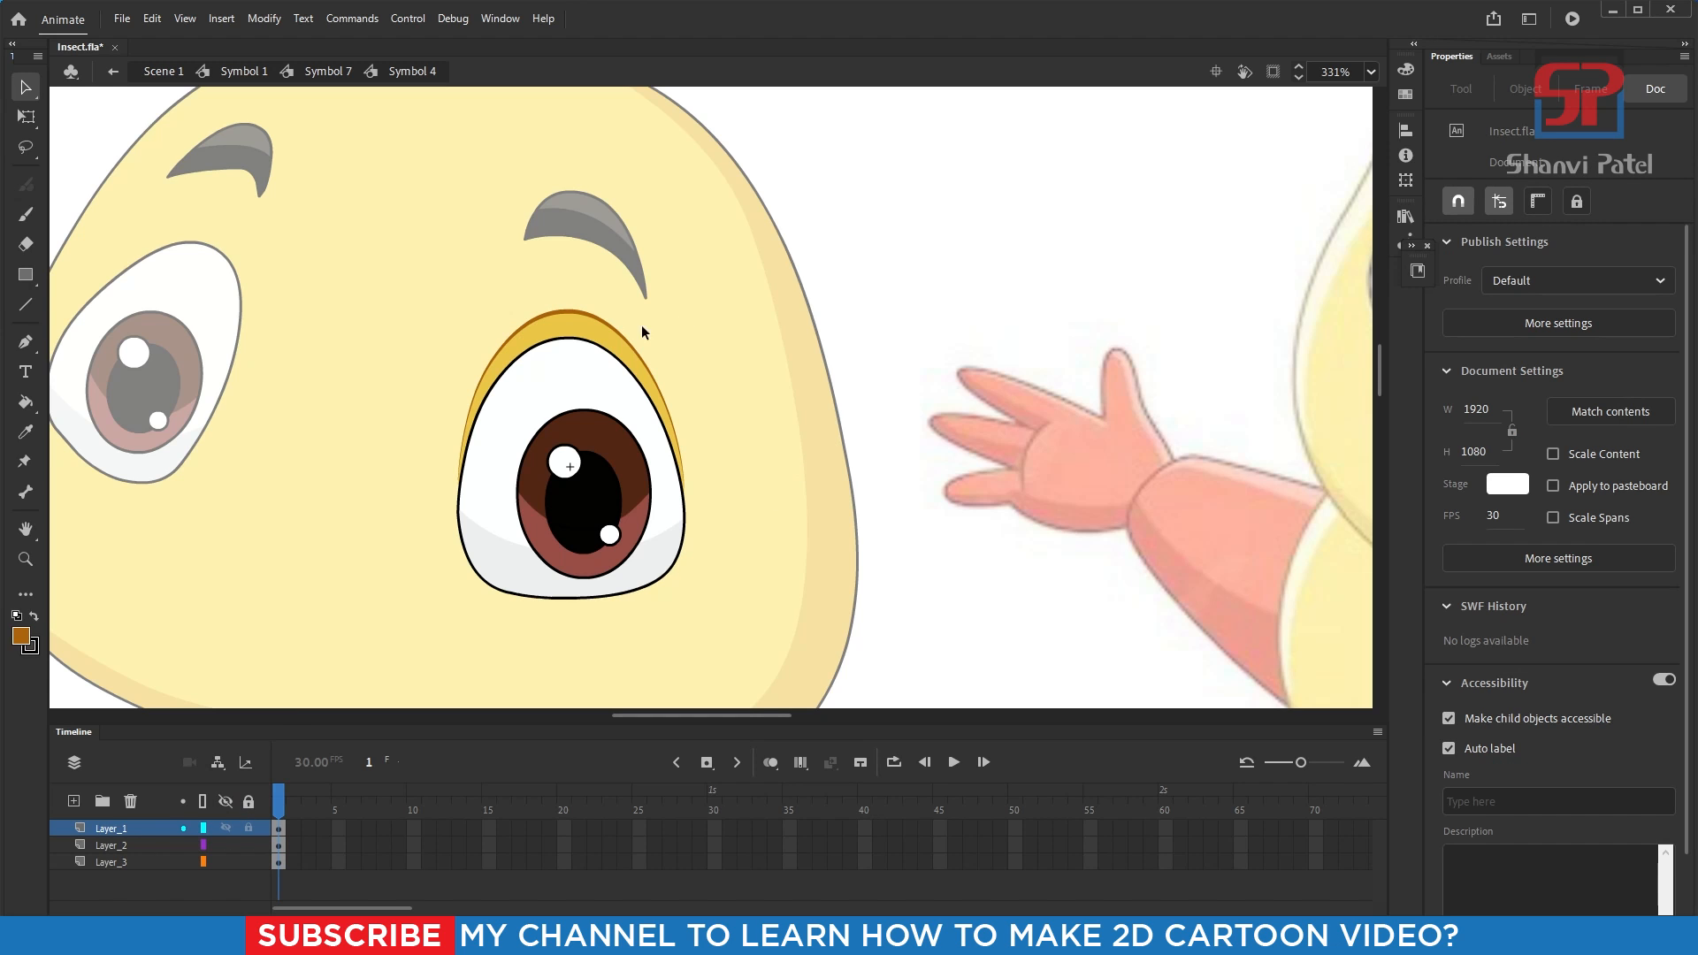
left_click(570, 320)
scroll(577, 301, "up", 3)
scroll(577, 300, "up", 2)
left_click(596, 347)
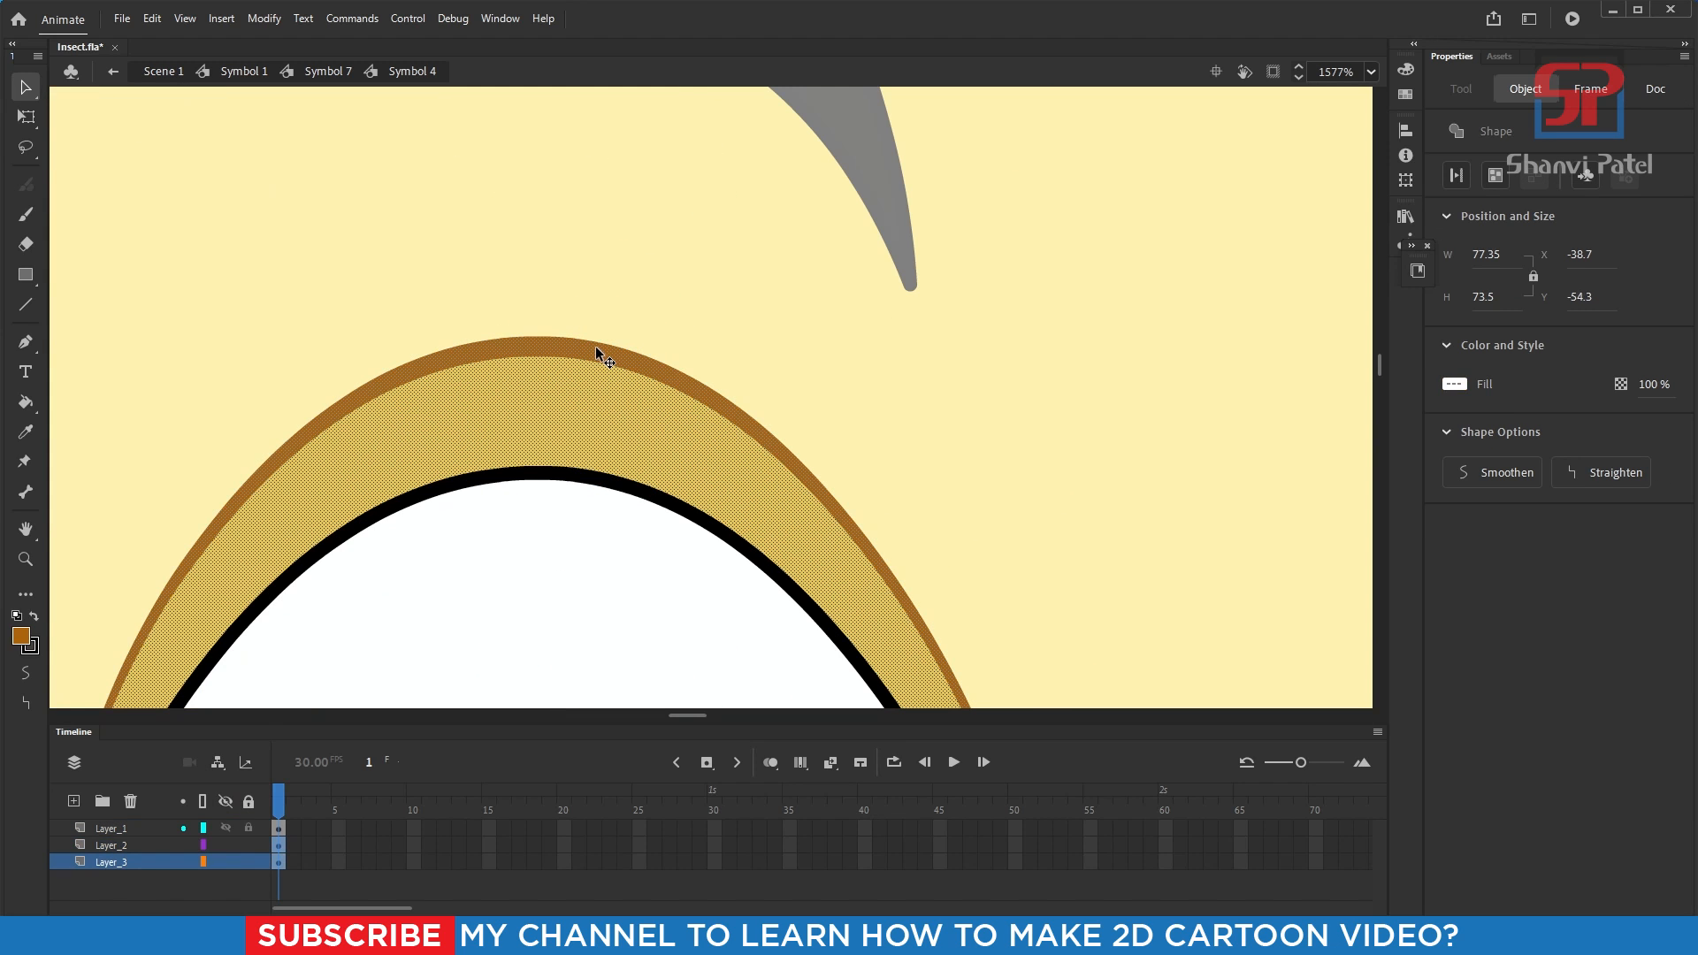
left_click(594, 354, "shift")
left_click_drag(603, 400, 470, 348)
key("ctrl+z")
scroll(608, 331, "down", 3)
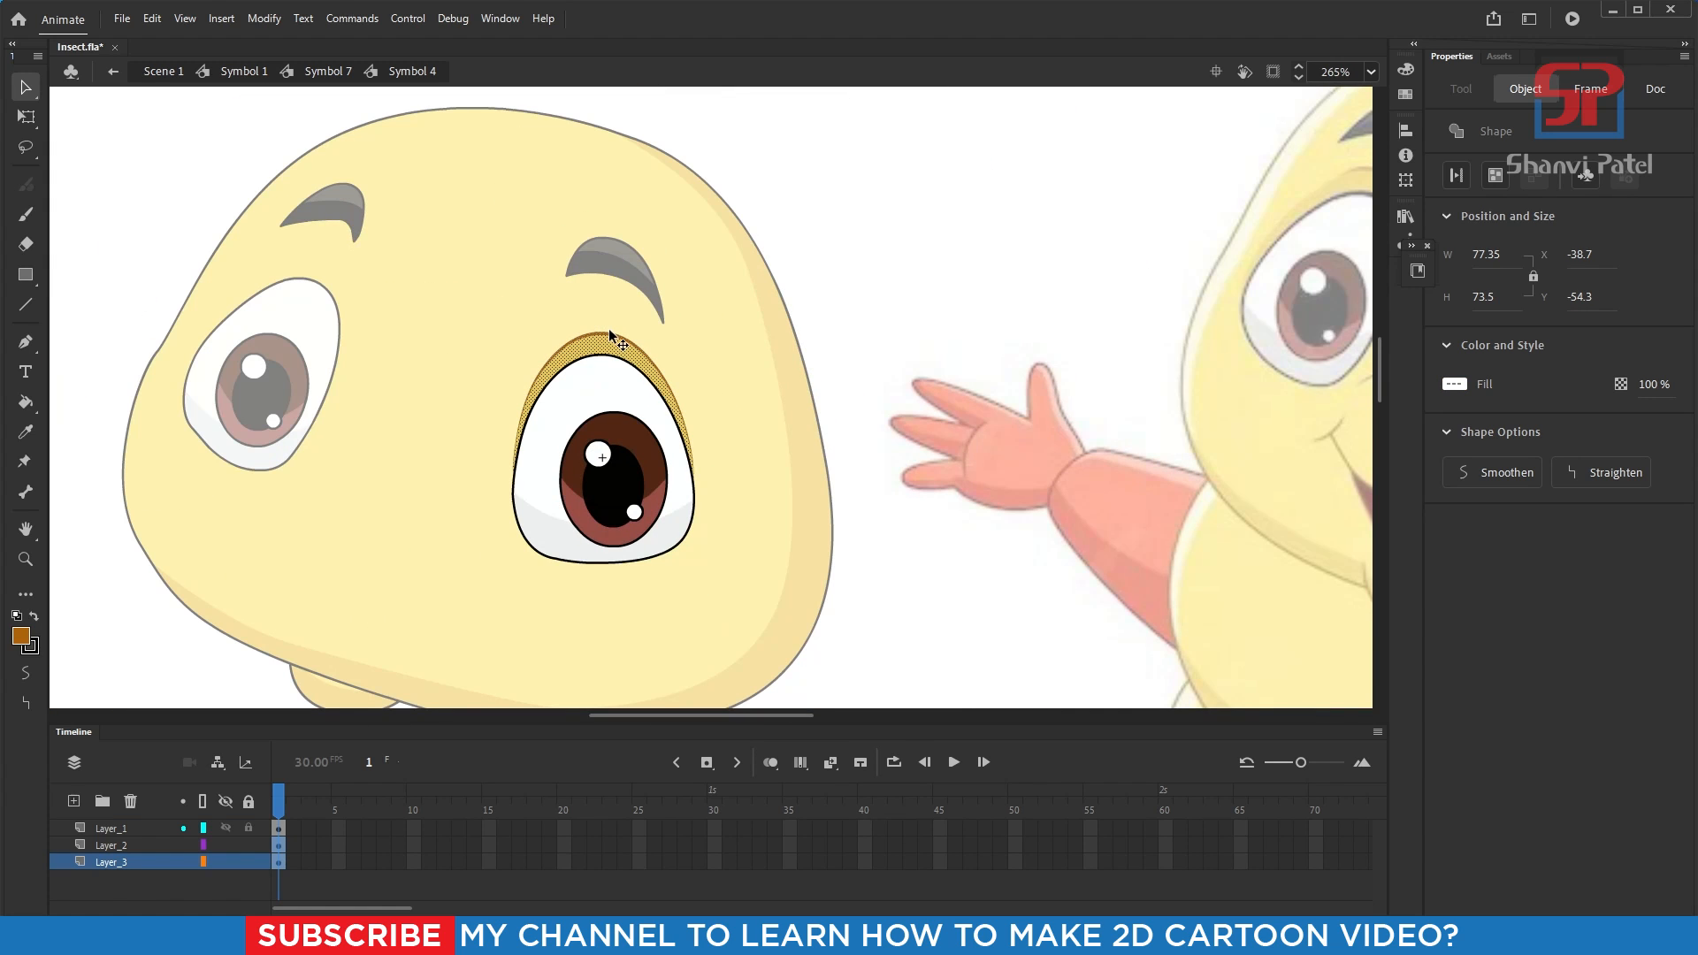
- Open the smaller eye's nested symbol, add a new layer, and paste the two-tone eyelid beside the eye
double_click(852, 248)
double_click(851, 248)
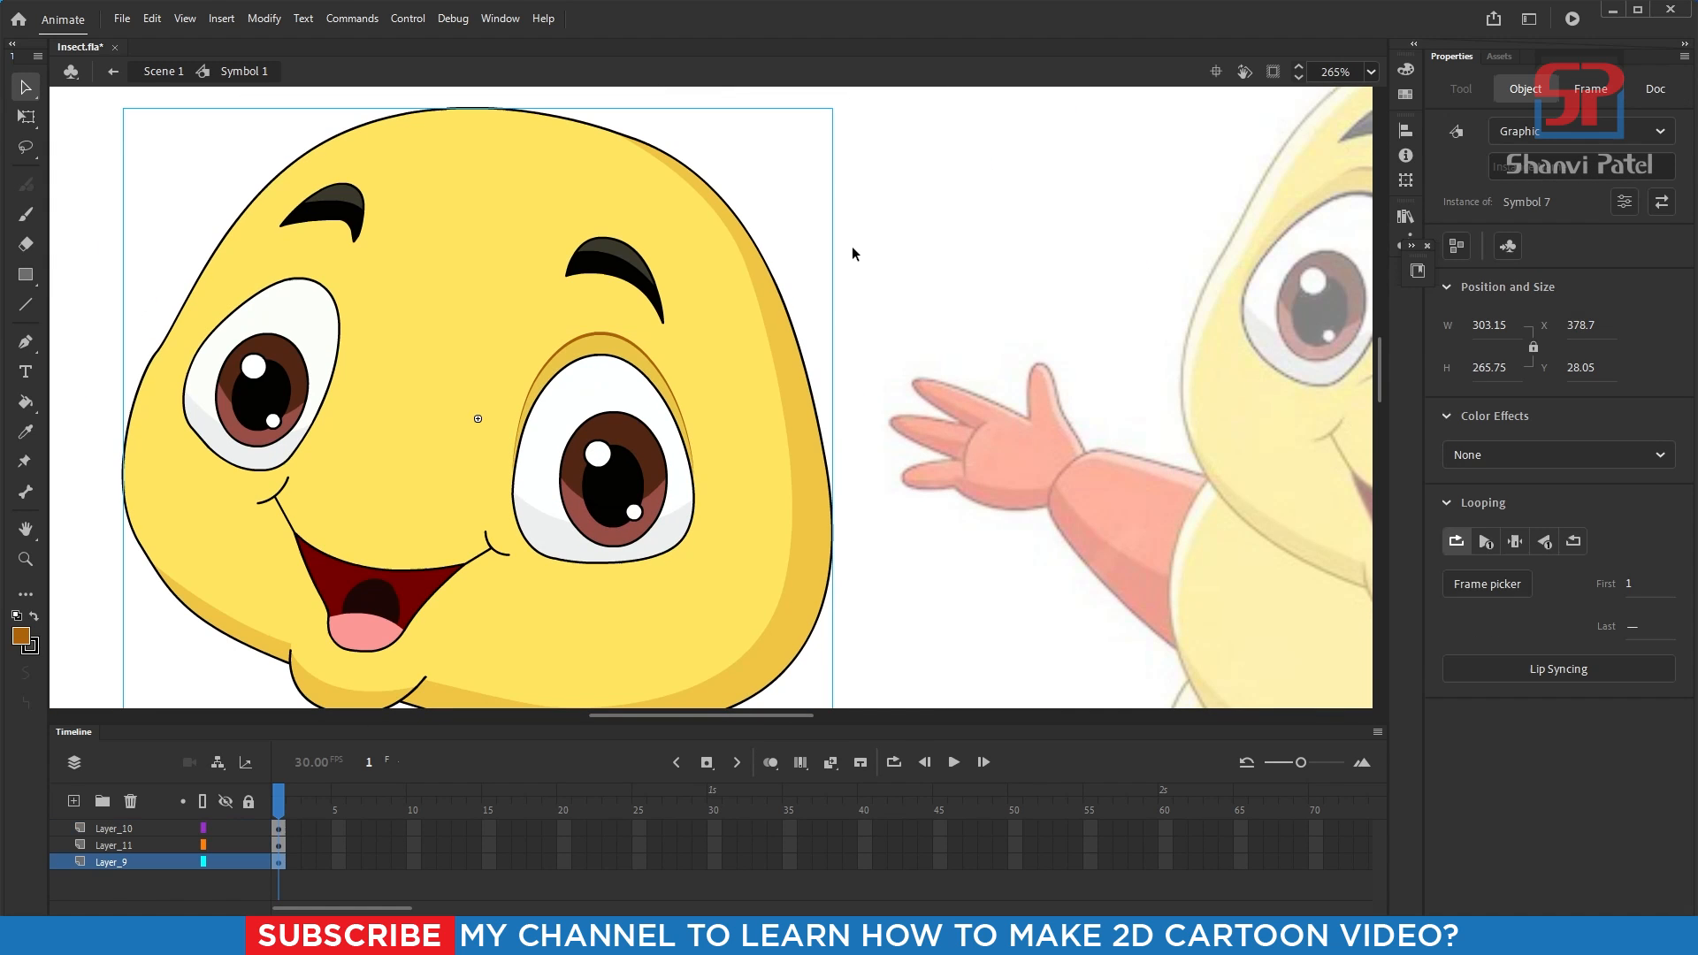
double_click(310, 319)
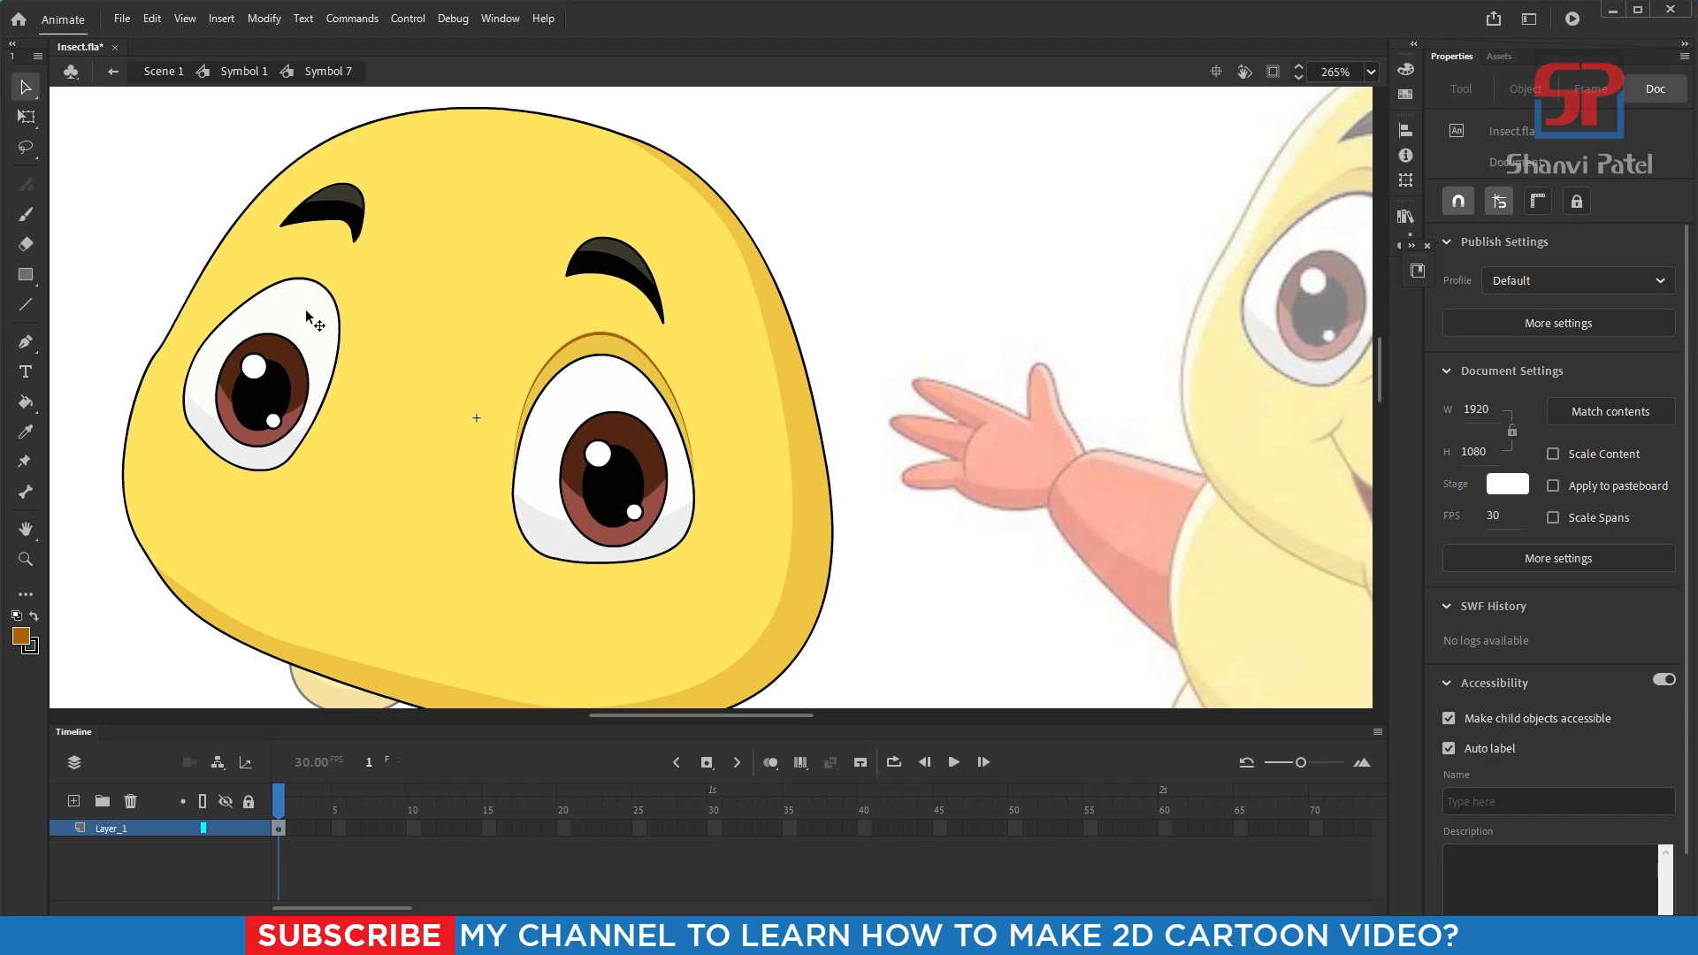
double_click(310, 318)
left_click(73, 801)
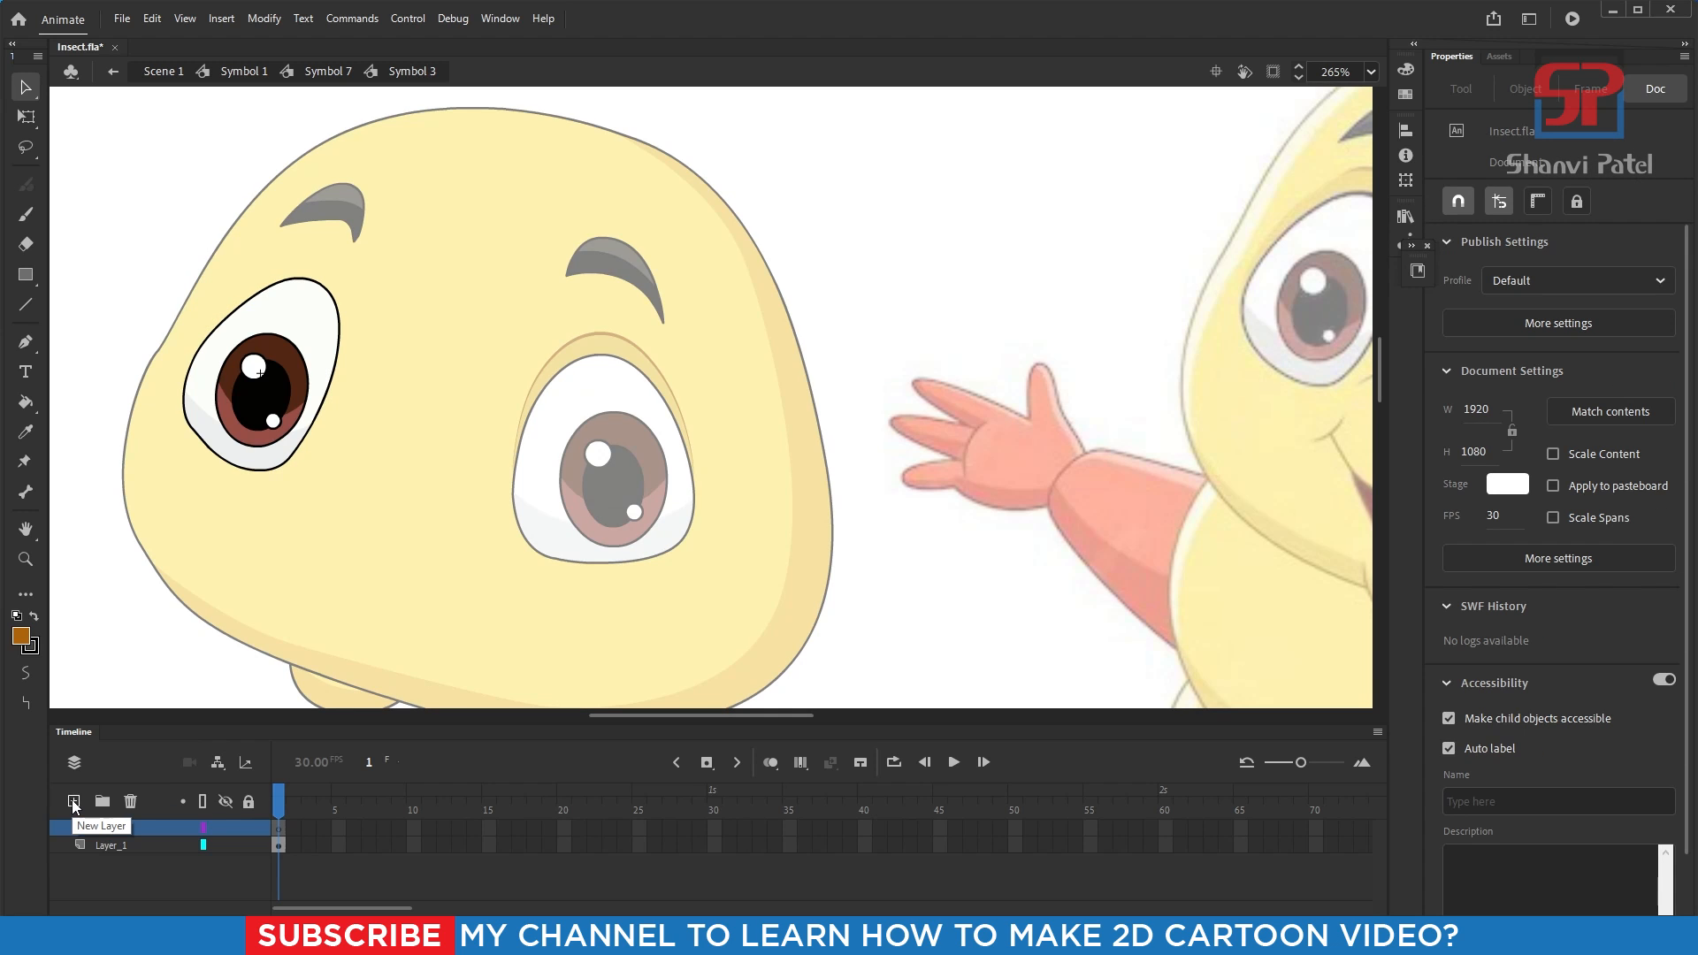
key("ctrl+v")
left_click_drag(681, 482, 392, 395)
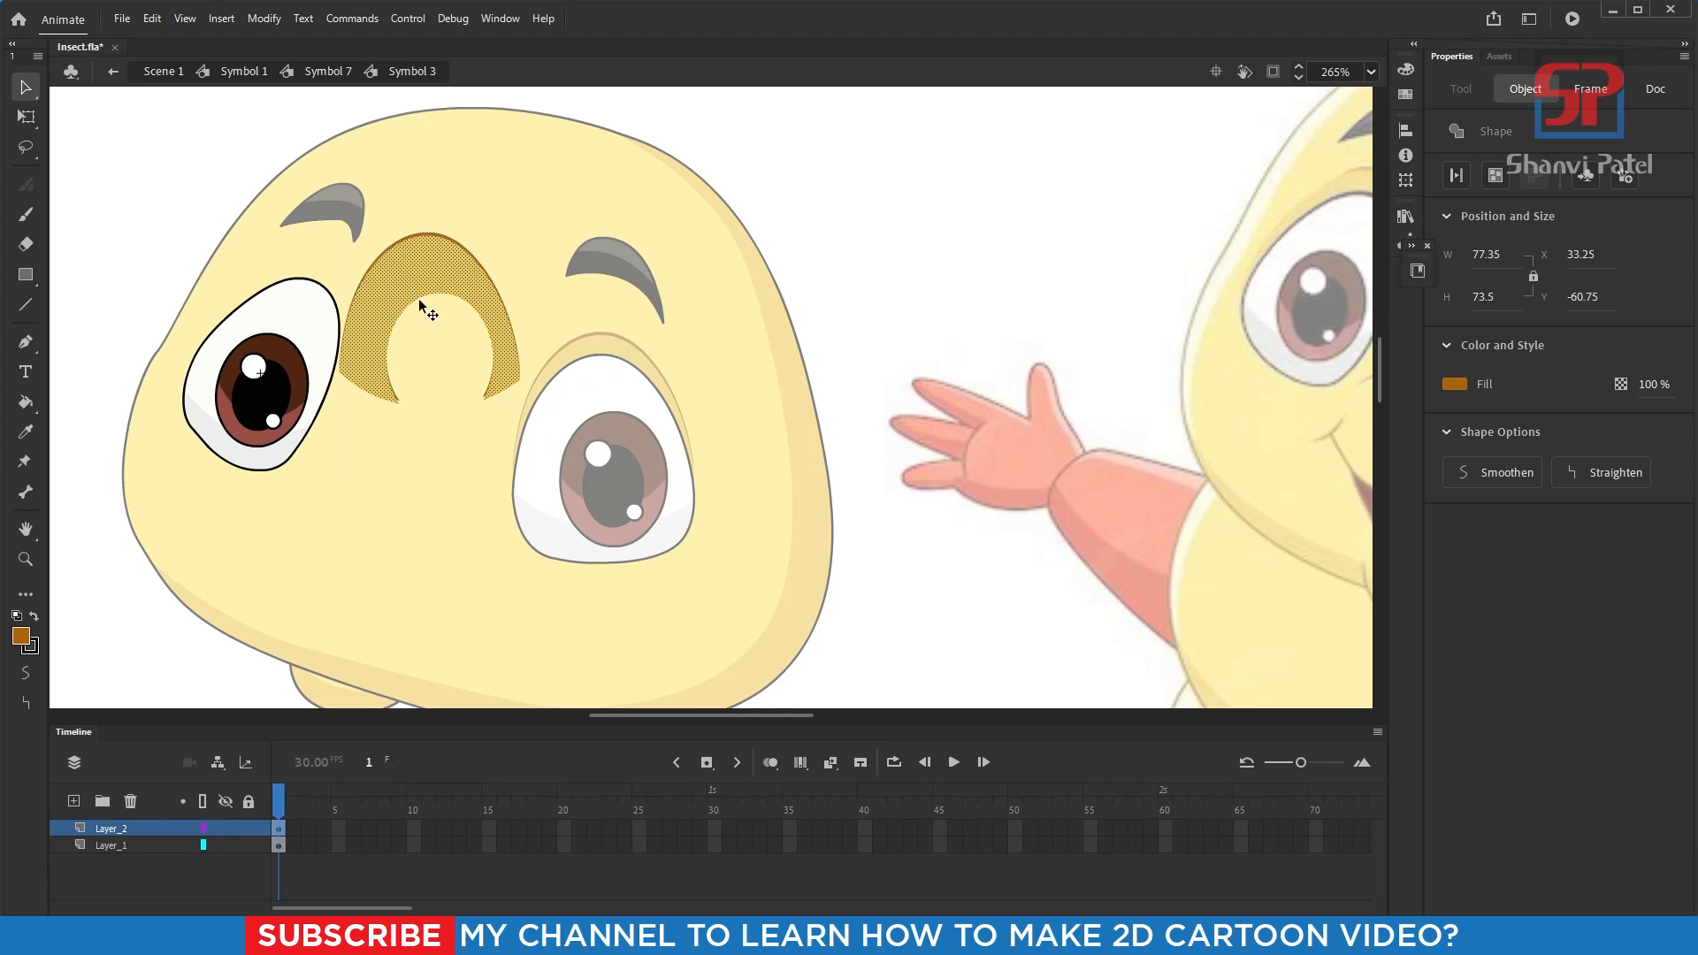
- Move the pasted eyelid's layer below the smaller eye's artwork and place the eyelid behind the eye's upper edge
left_click_drag(124, 829, 89, 877)
scroll(310, 288, "up", 3)
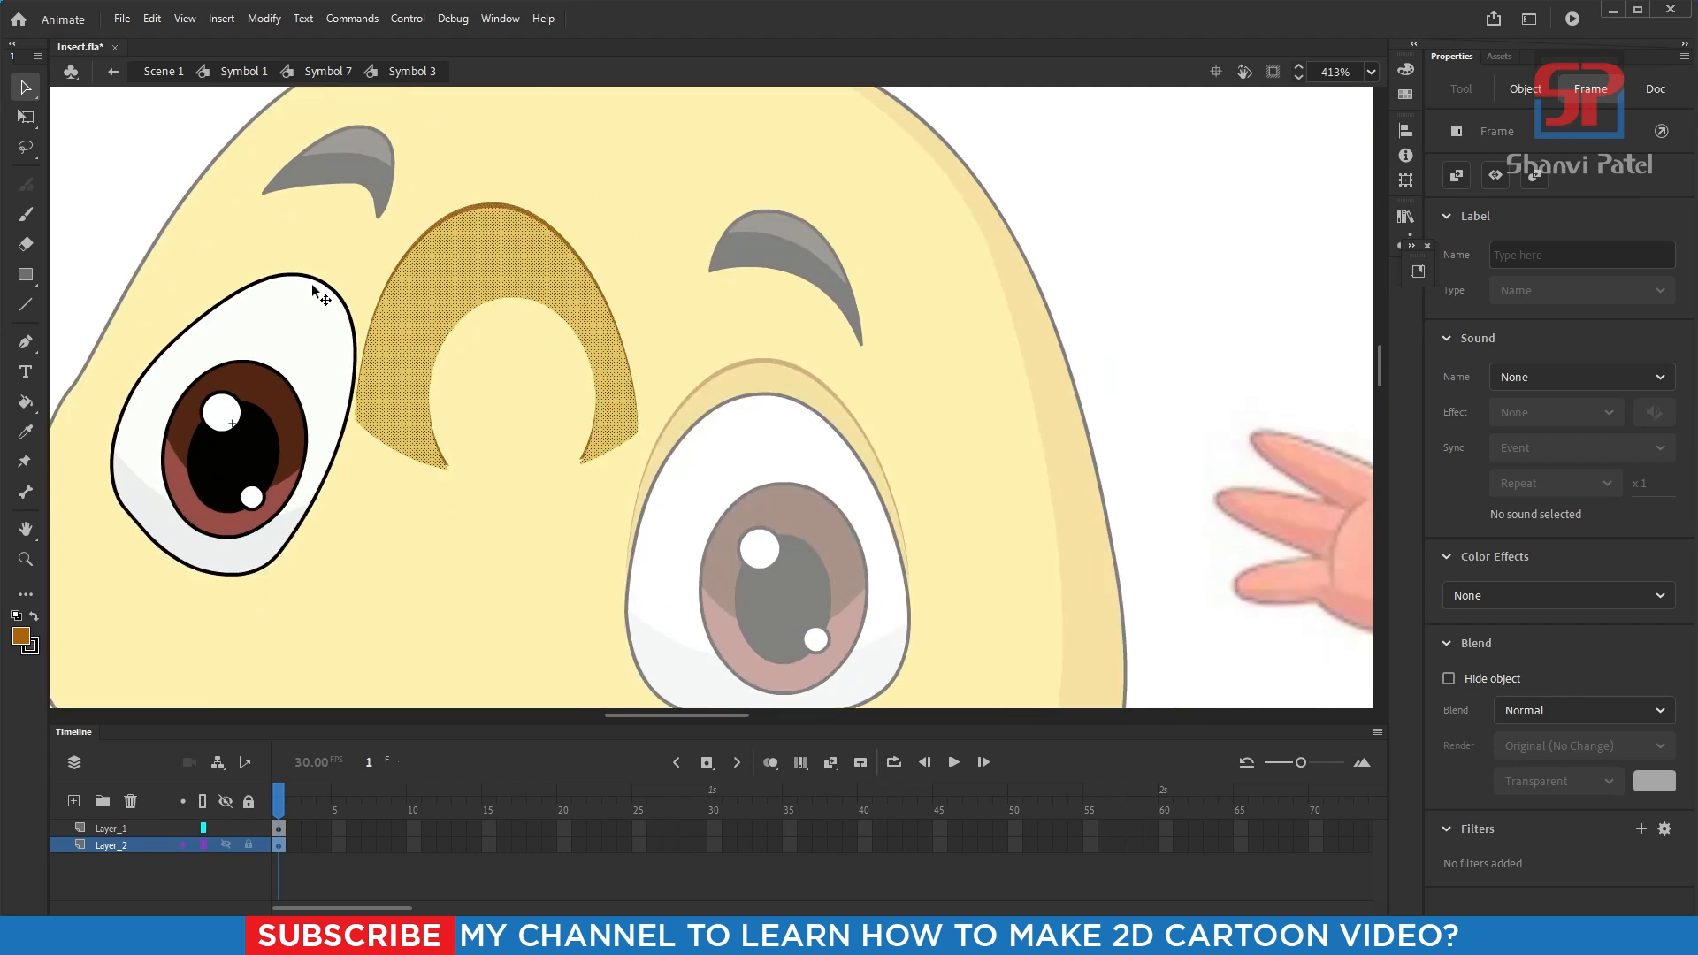
left_click_drag(594, 258, 497, 302)
scroll(557, 369, "down", 4)
- Rotate and narrow the eyelid to match the smaller eye's tilt, then nudge it into a rim along the upper inner edge
left_click(23, 116)
scroll(535, 348, "up", 3)
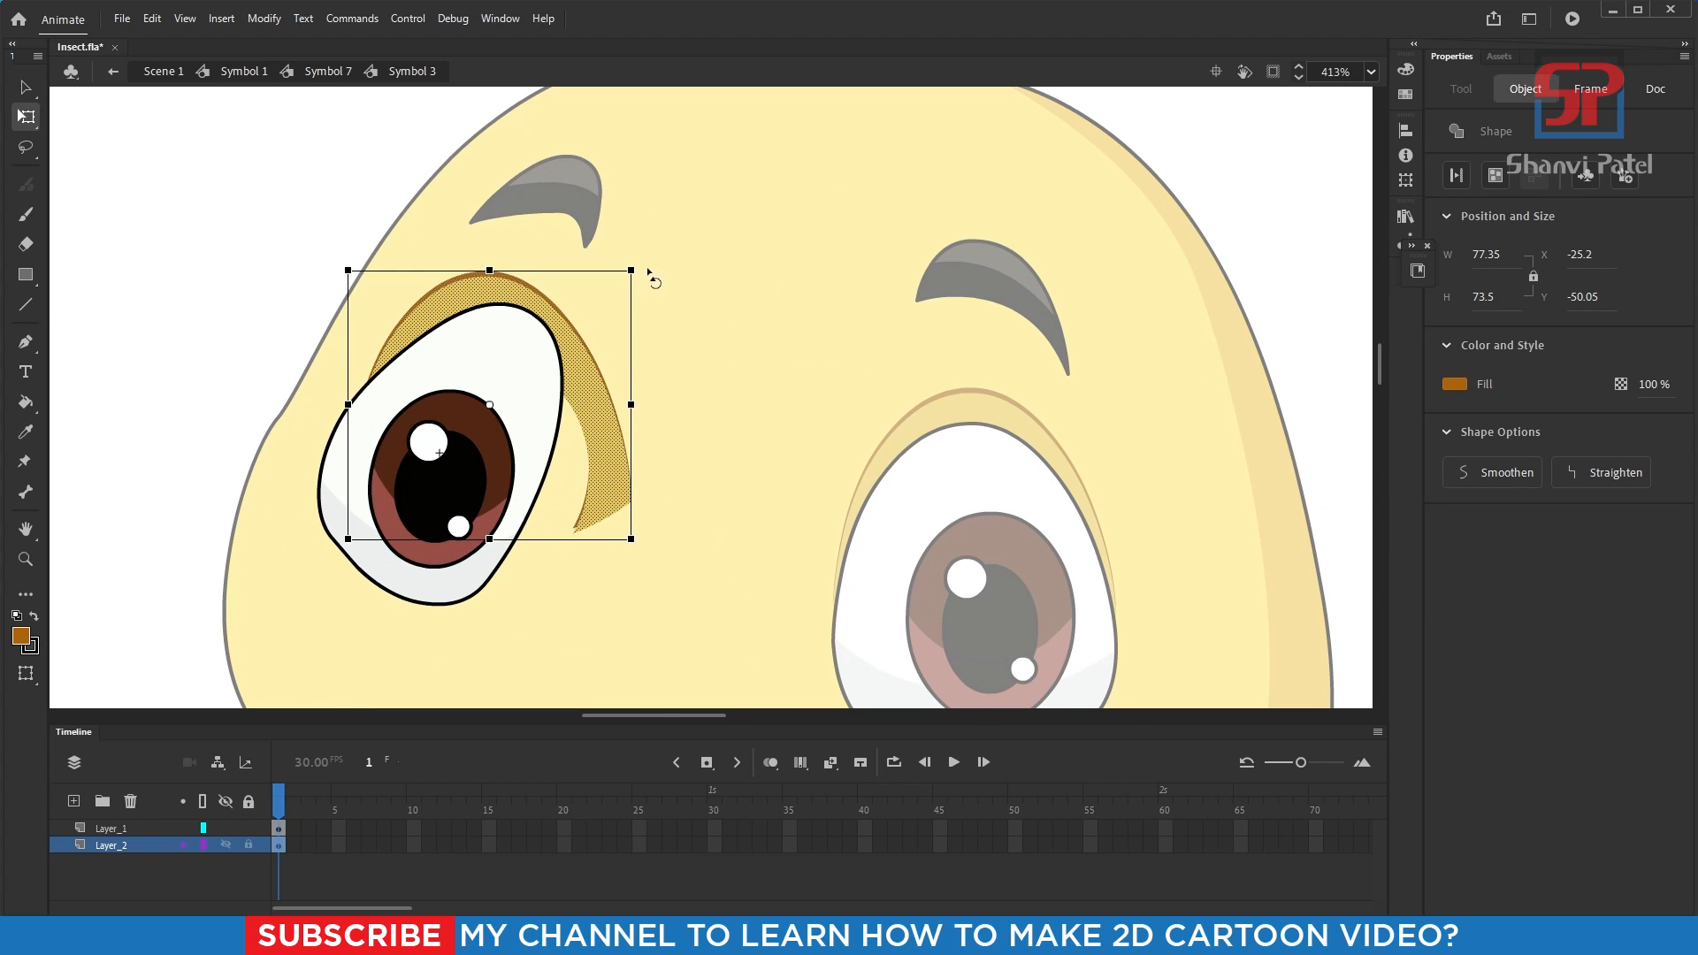
left_click_drag(644, 274, 665, 364)
left_click_drag(612, 474, 556, 479)
left_click_drag(411, 526, 408, 523)
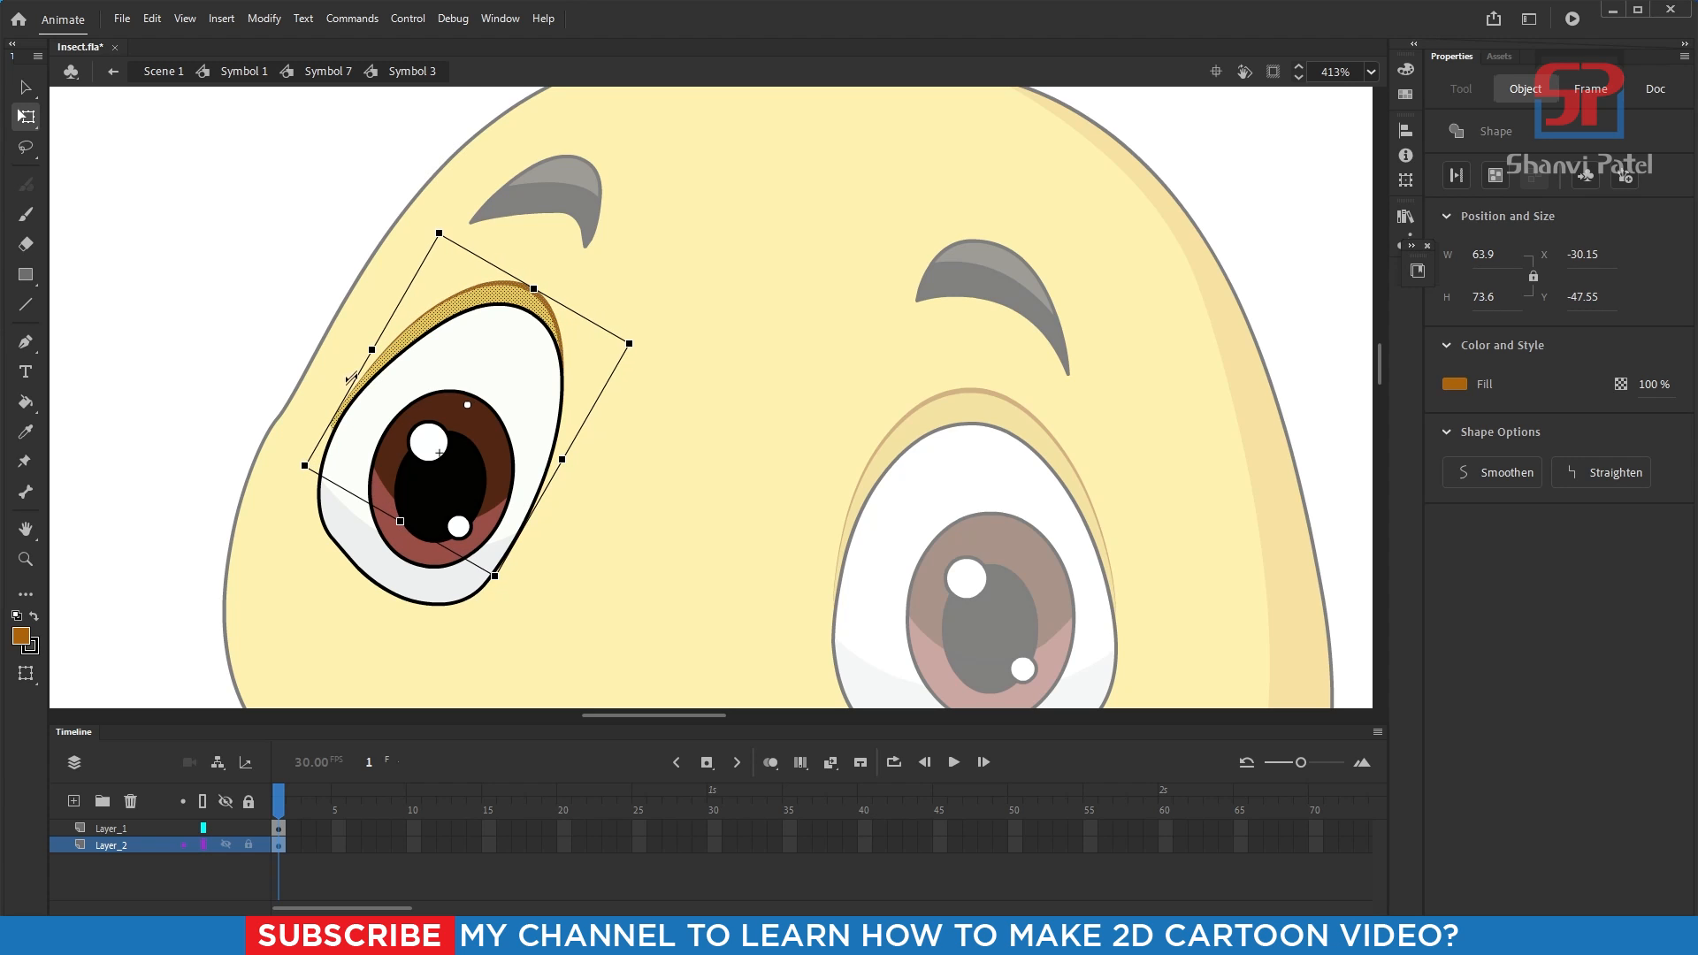
left_click_drag(374, 351, 382, 353)
key("Right")
key("Right")
key("Right")
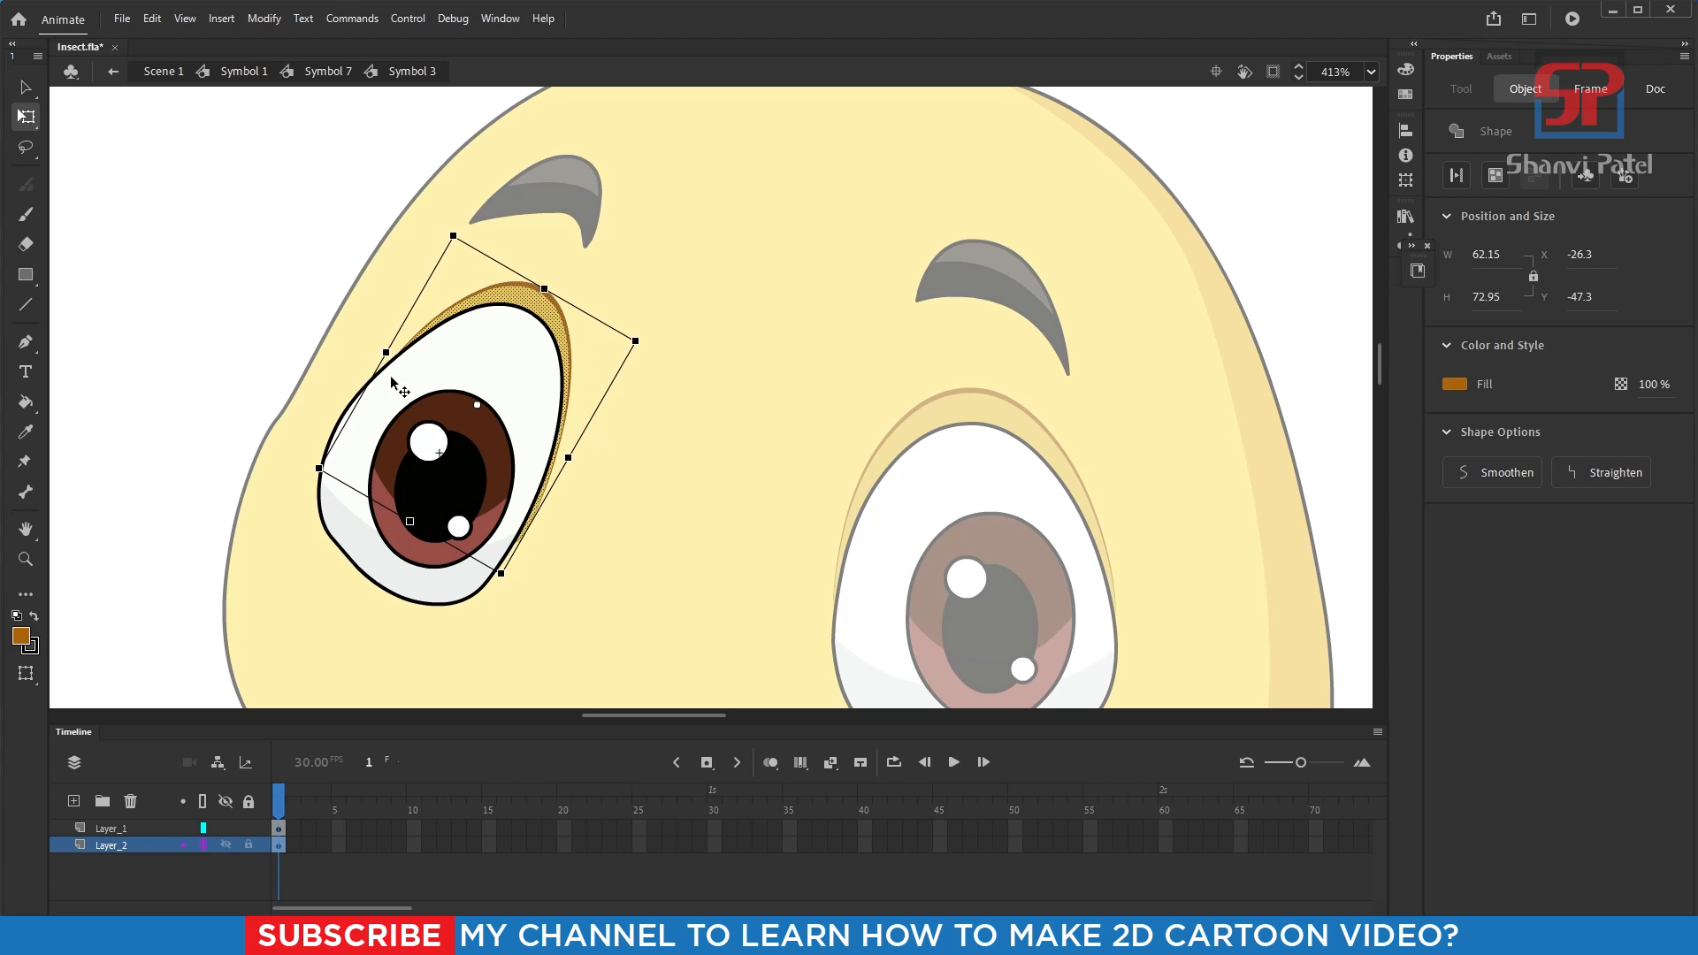
left_click(909, 311)
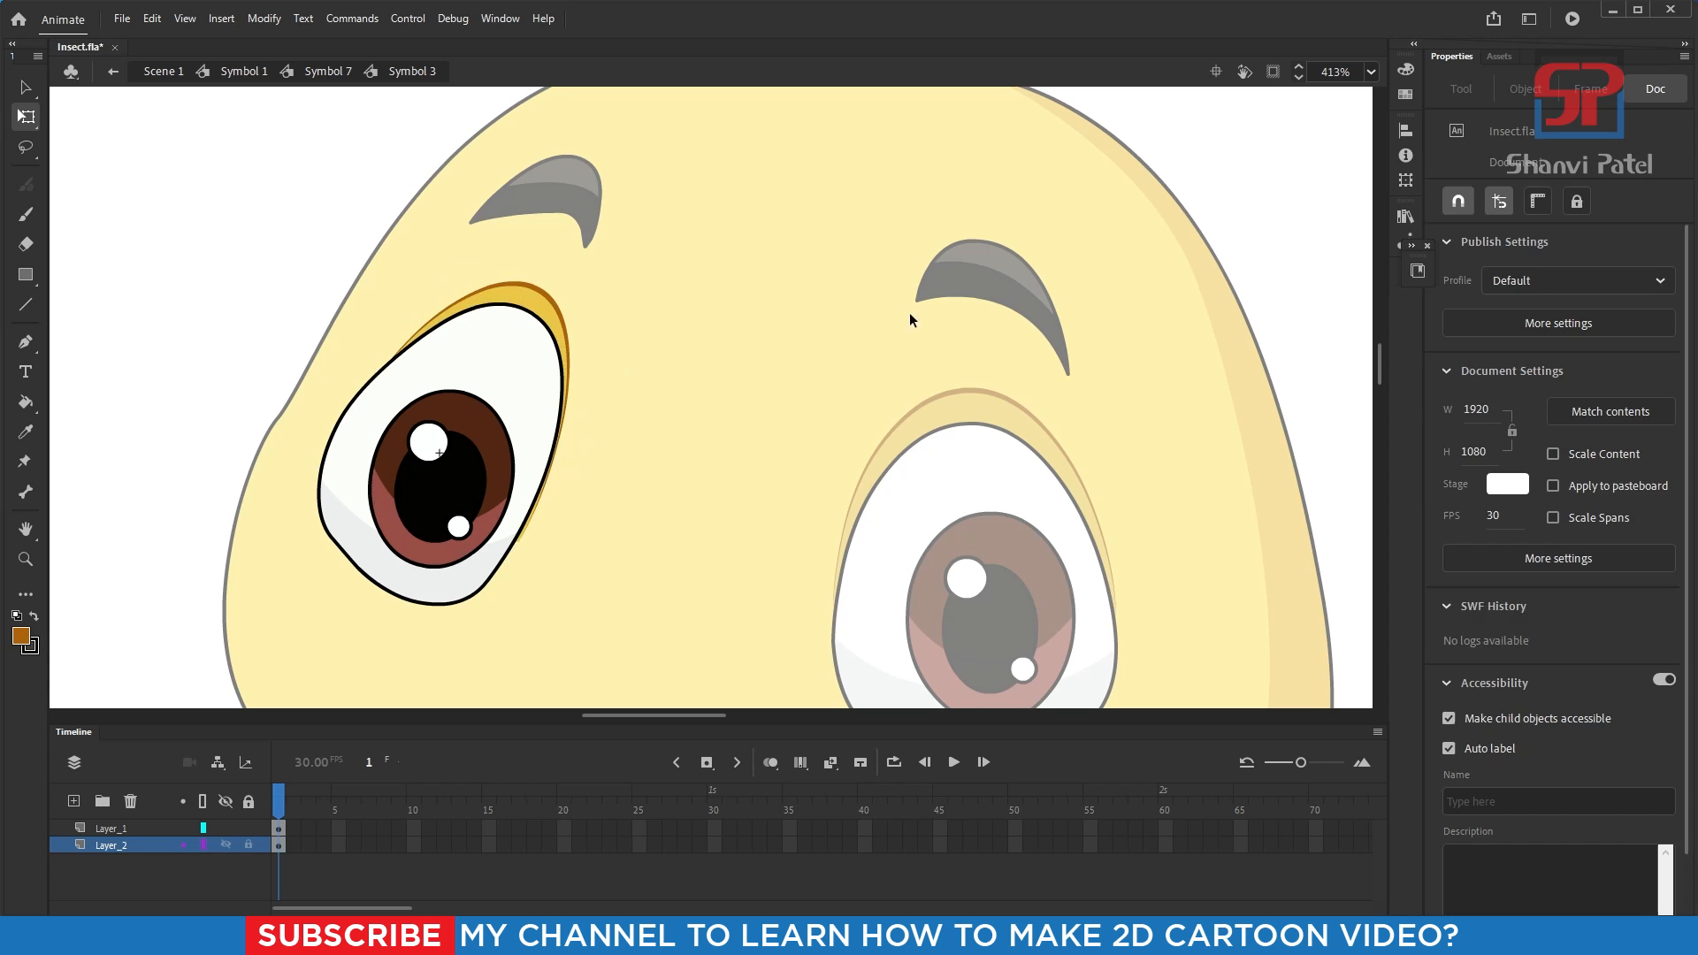
- Leave the smaller eye's symbol and return to Symbol 1 to compare the complete face with the reference
double_click(562, 405)
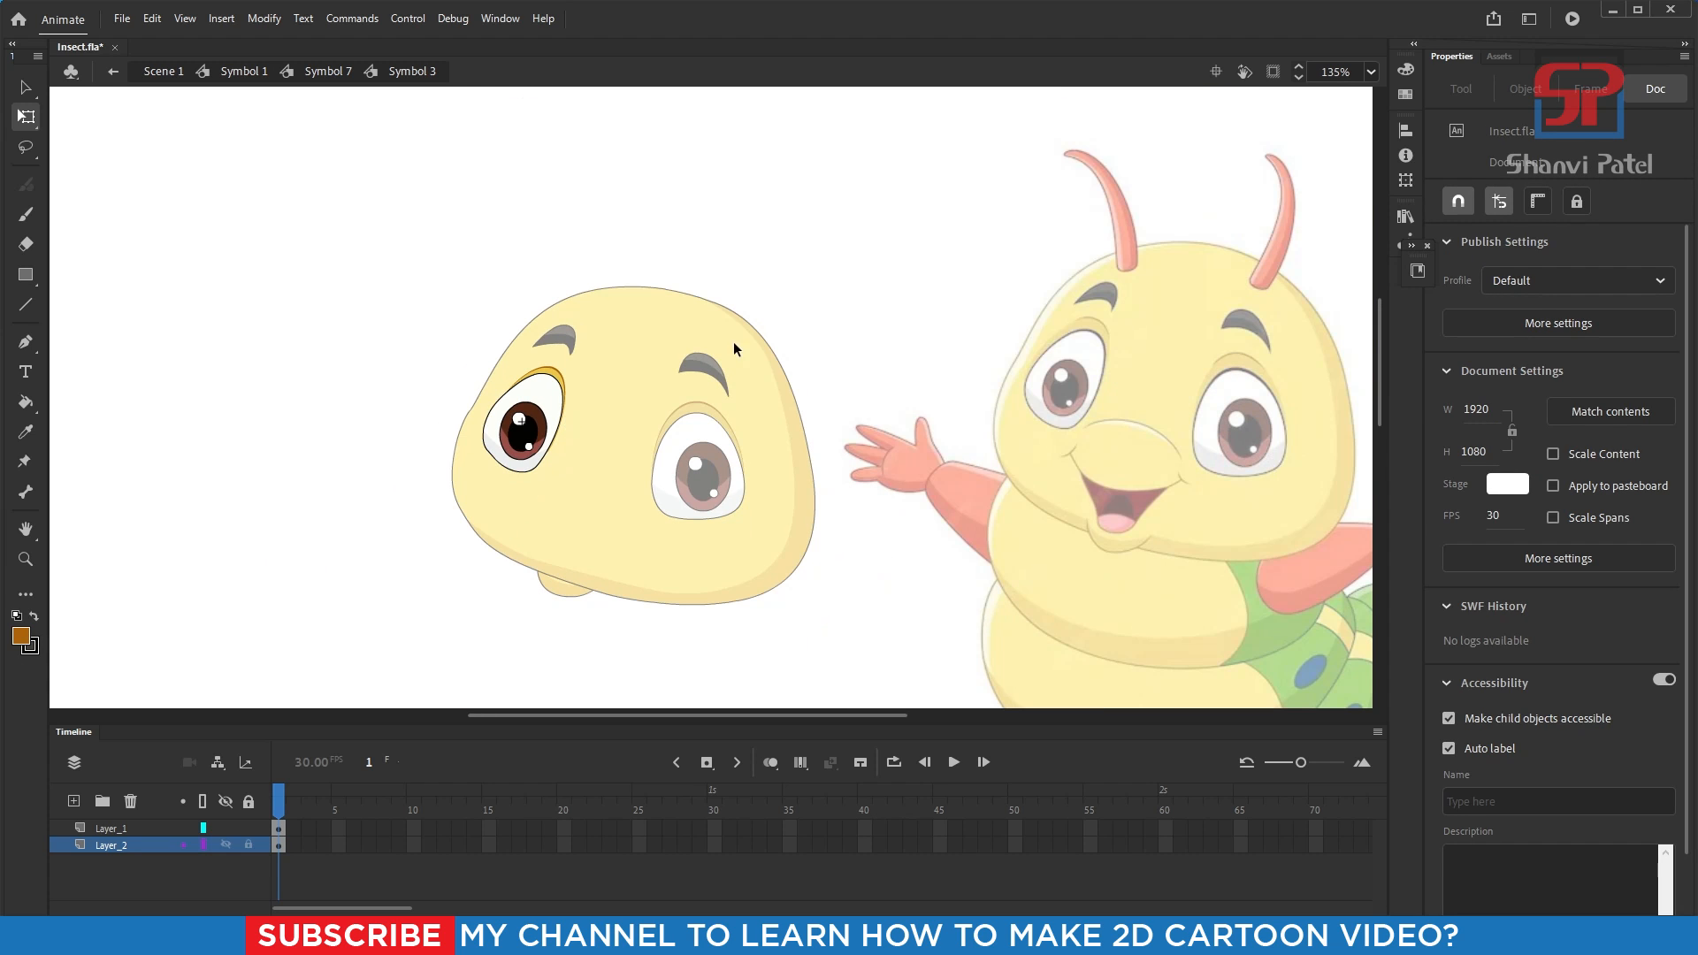
left_click(793, 321)
double_click(800, 320)
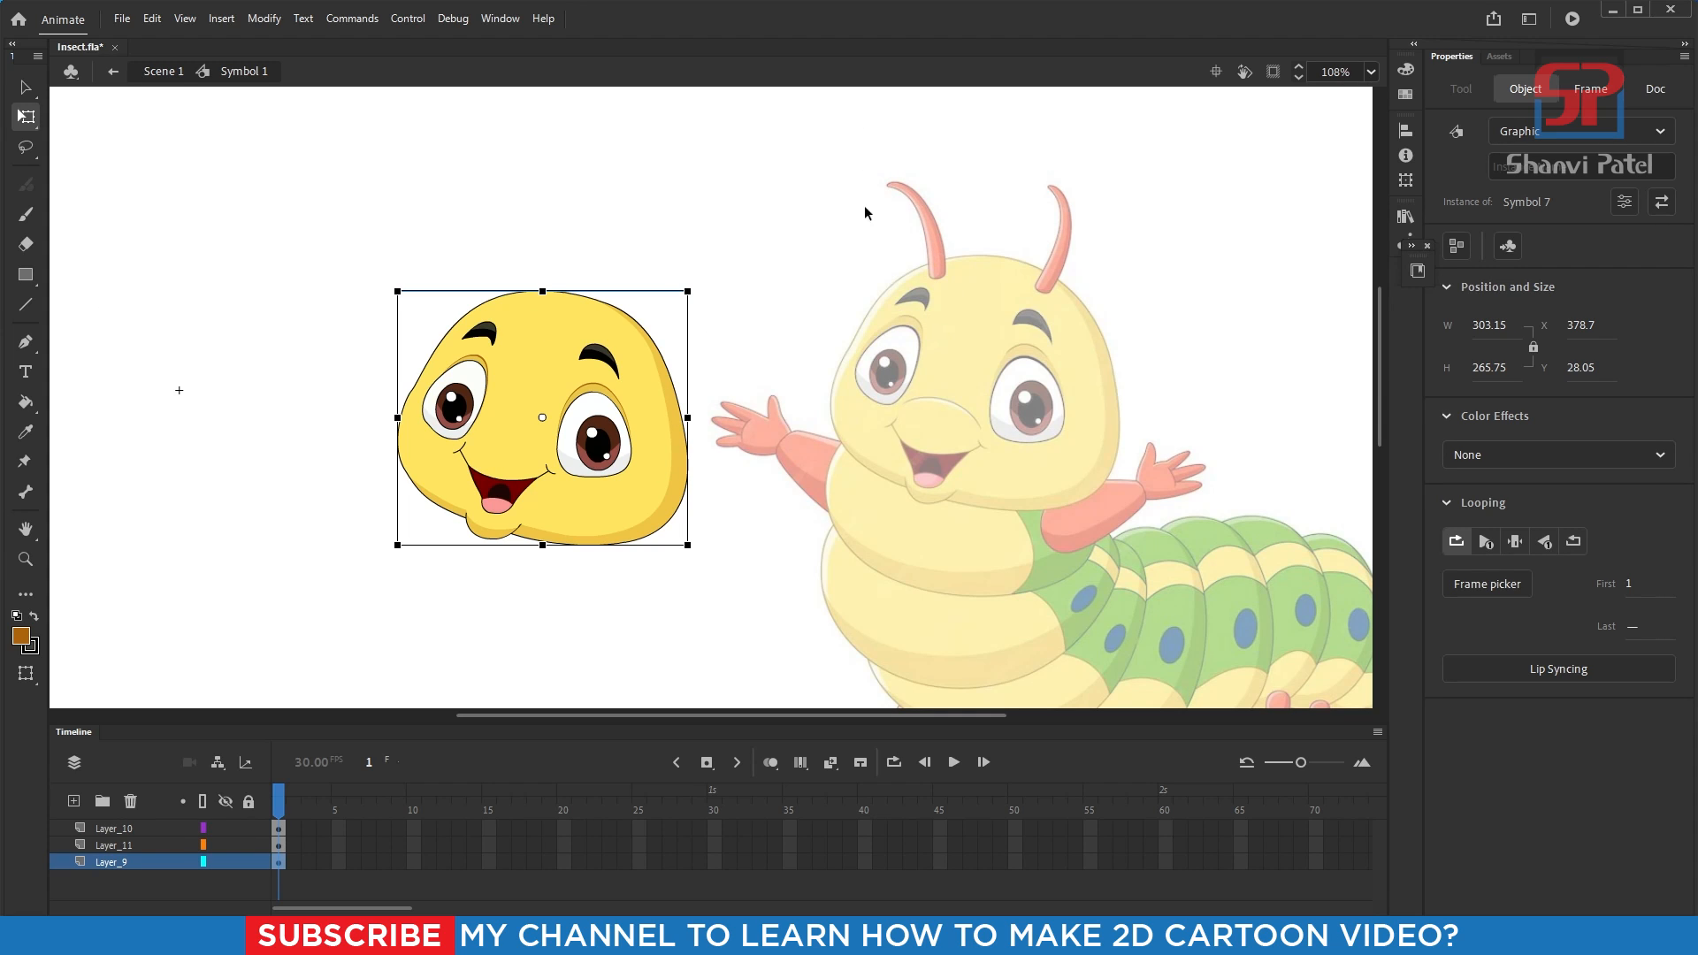
- Inside Symbol 1, select the chin artwork on its own layer and convert it into a graphic symbol
double_click(745, 246)
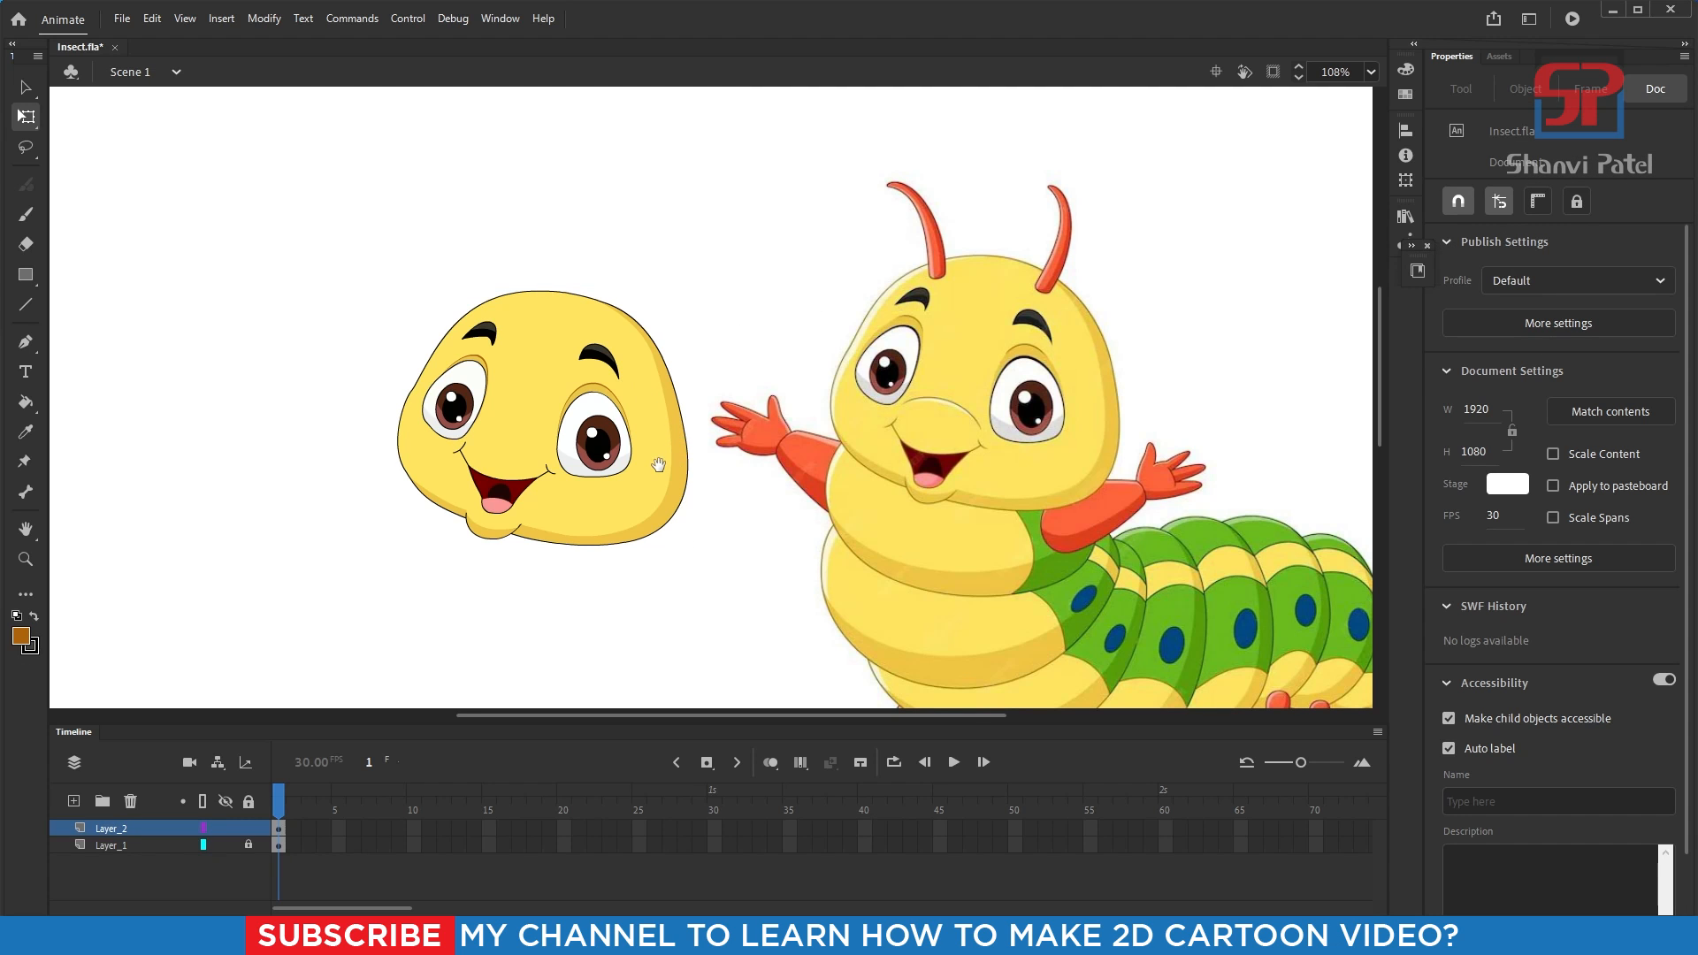
left_click_drag(658, 464, 623, 420)
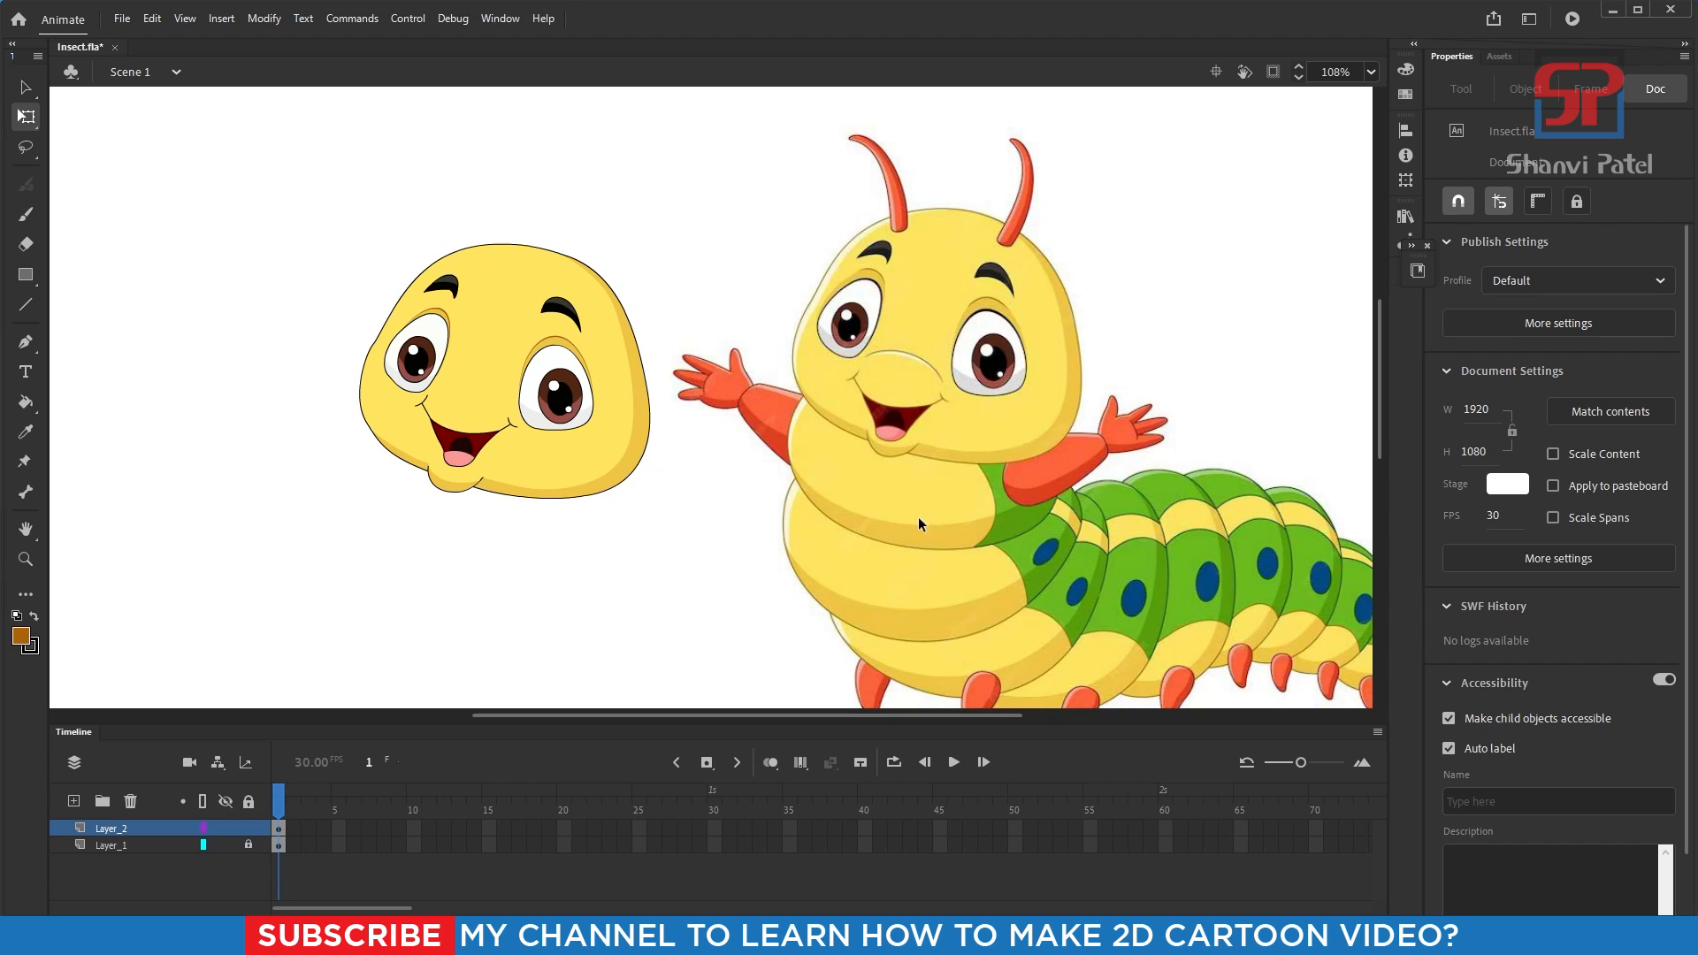
double_click(568, 389)
left_click(120, 832)
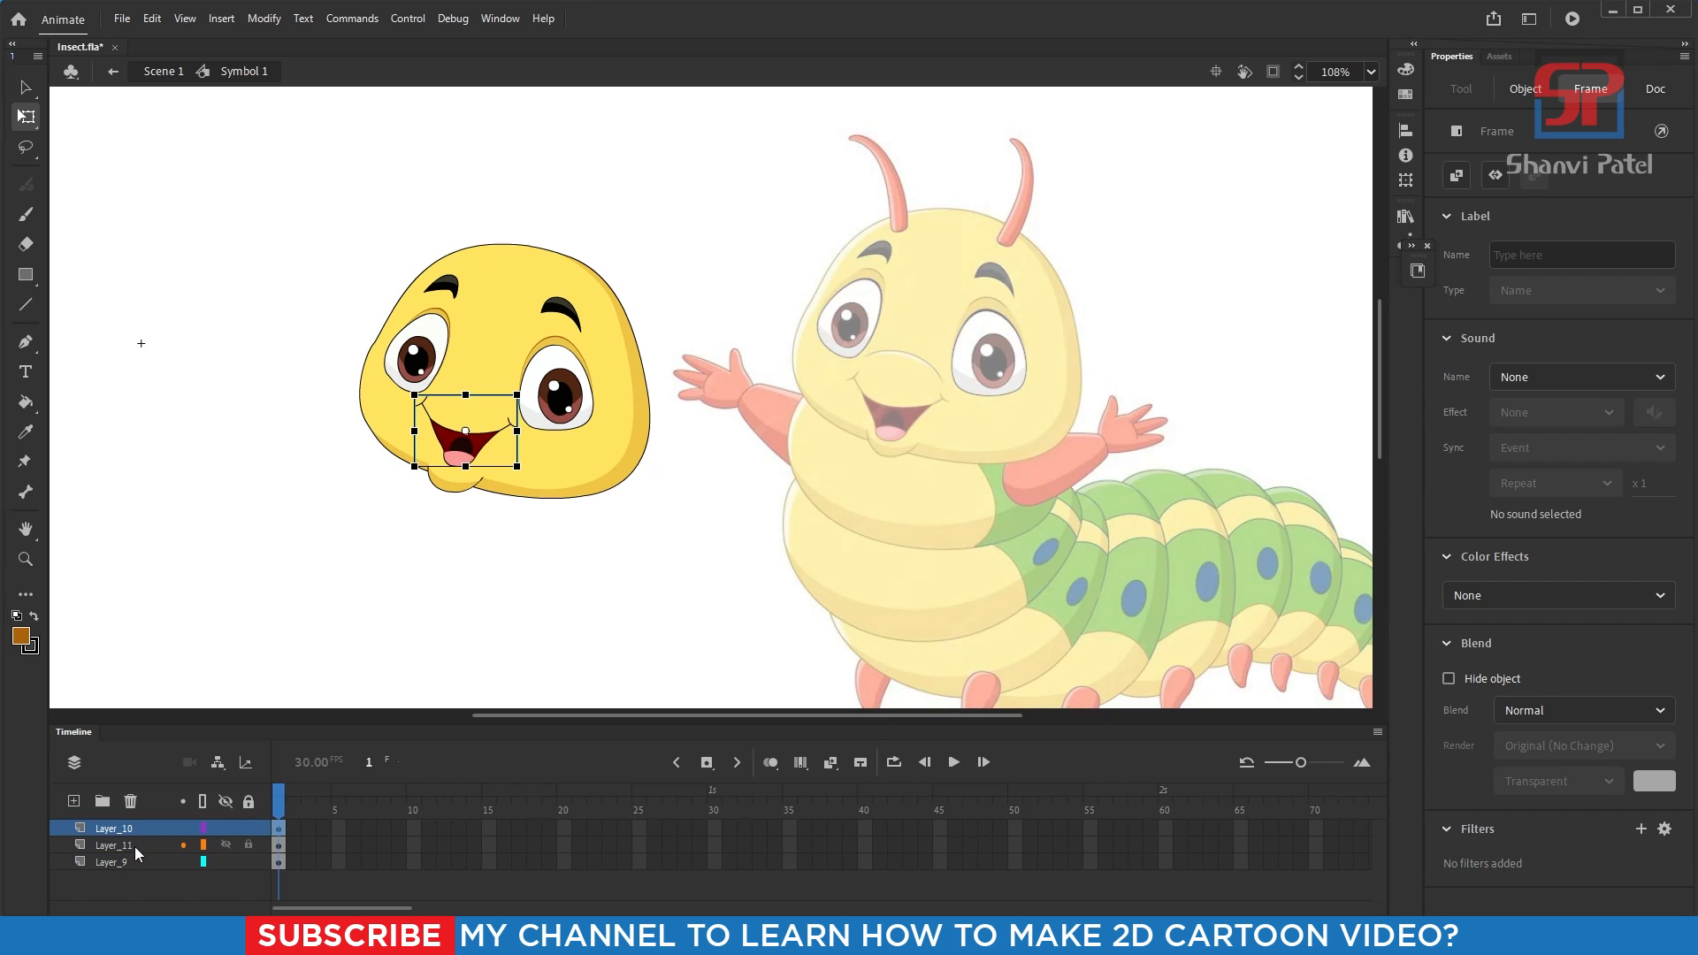
left_click(123, 846)
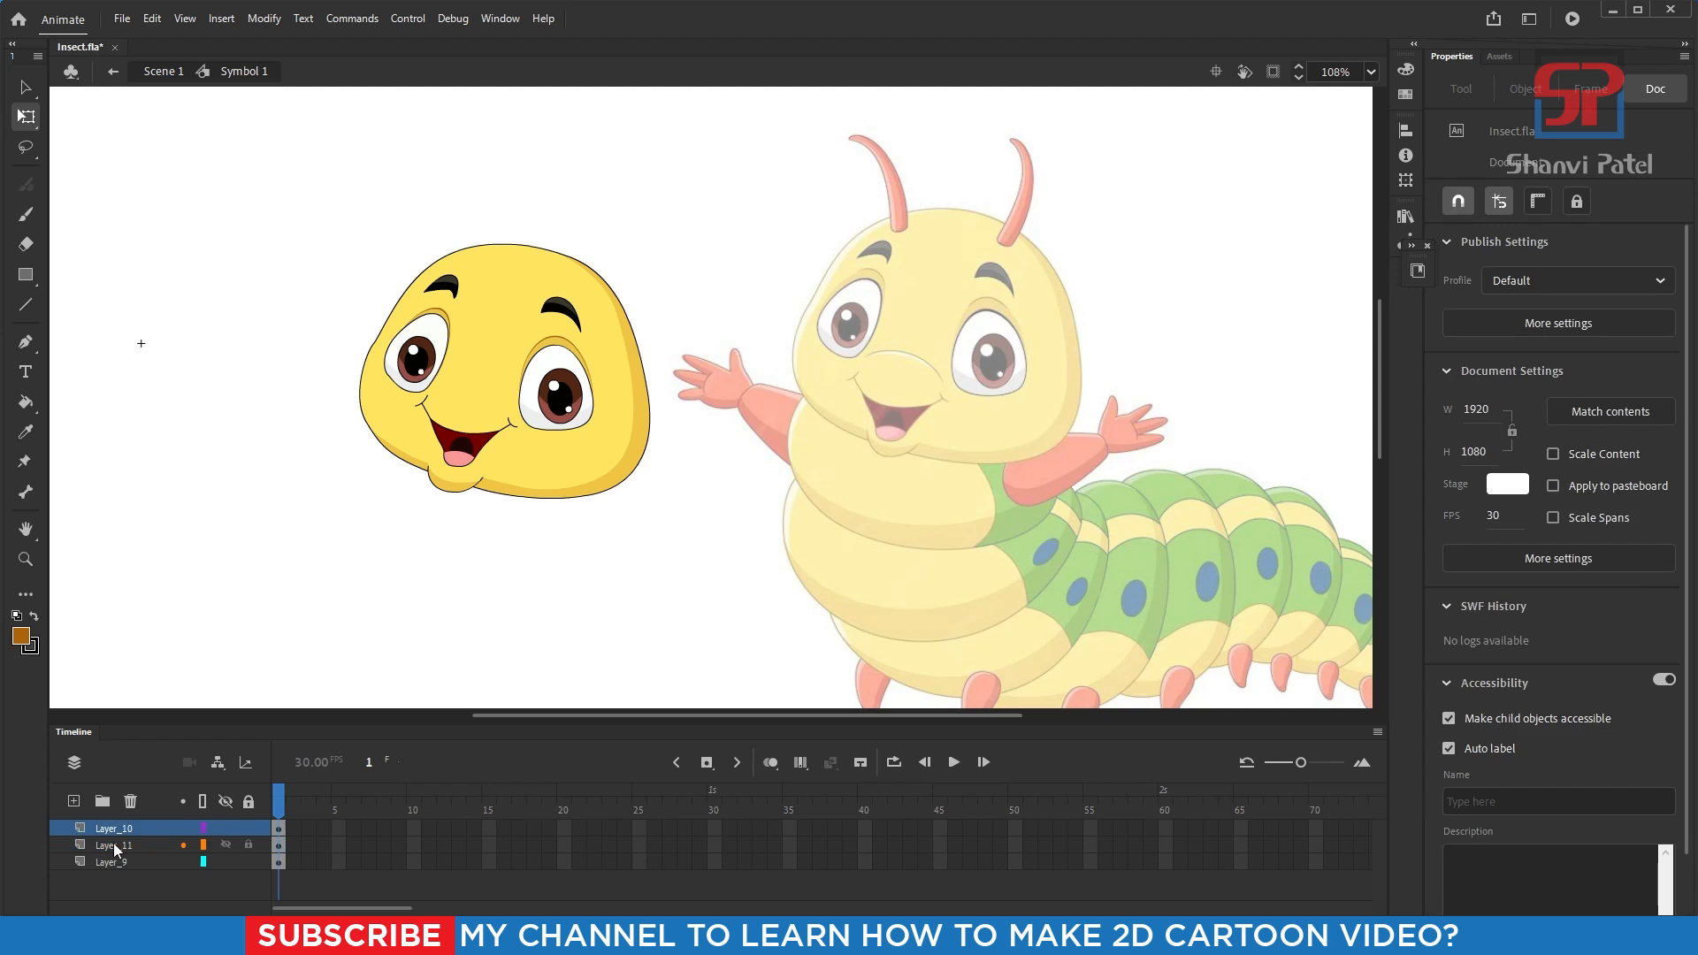
double_click(122, 846)
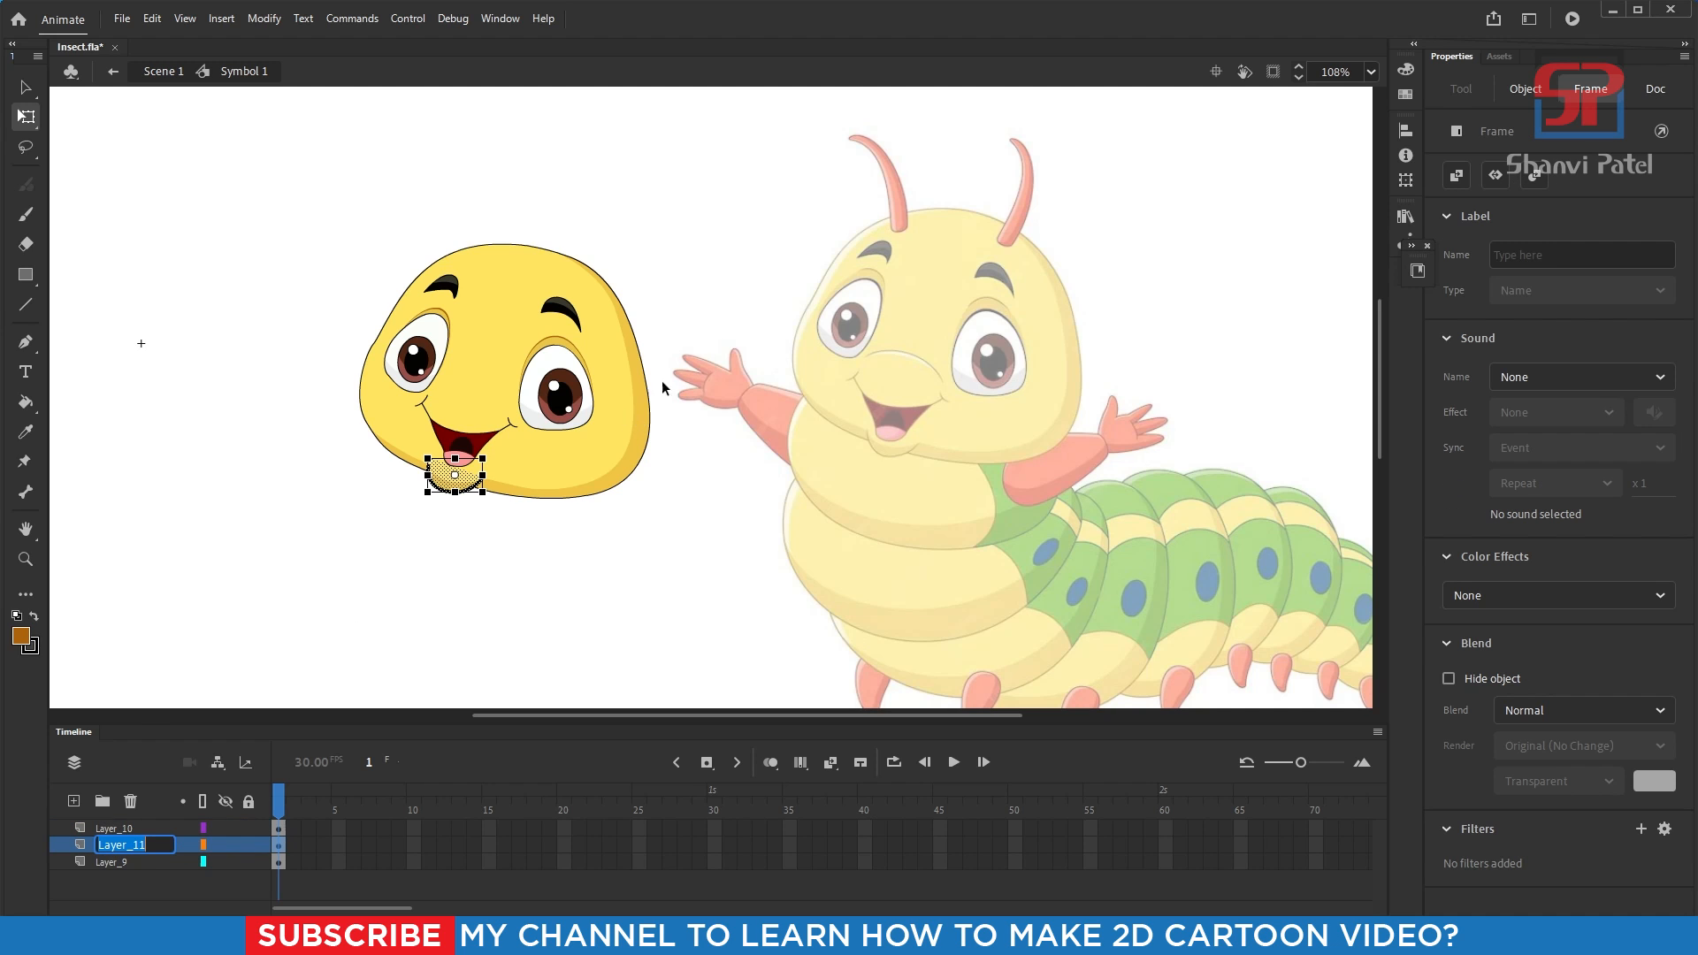
left_click(458, 477)
key("F8")
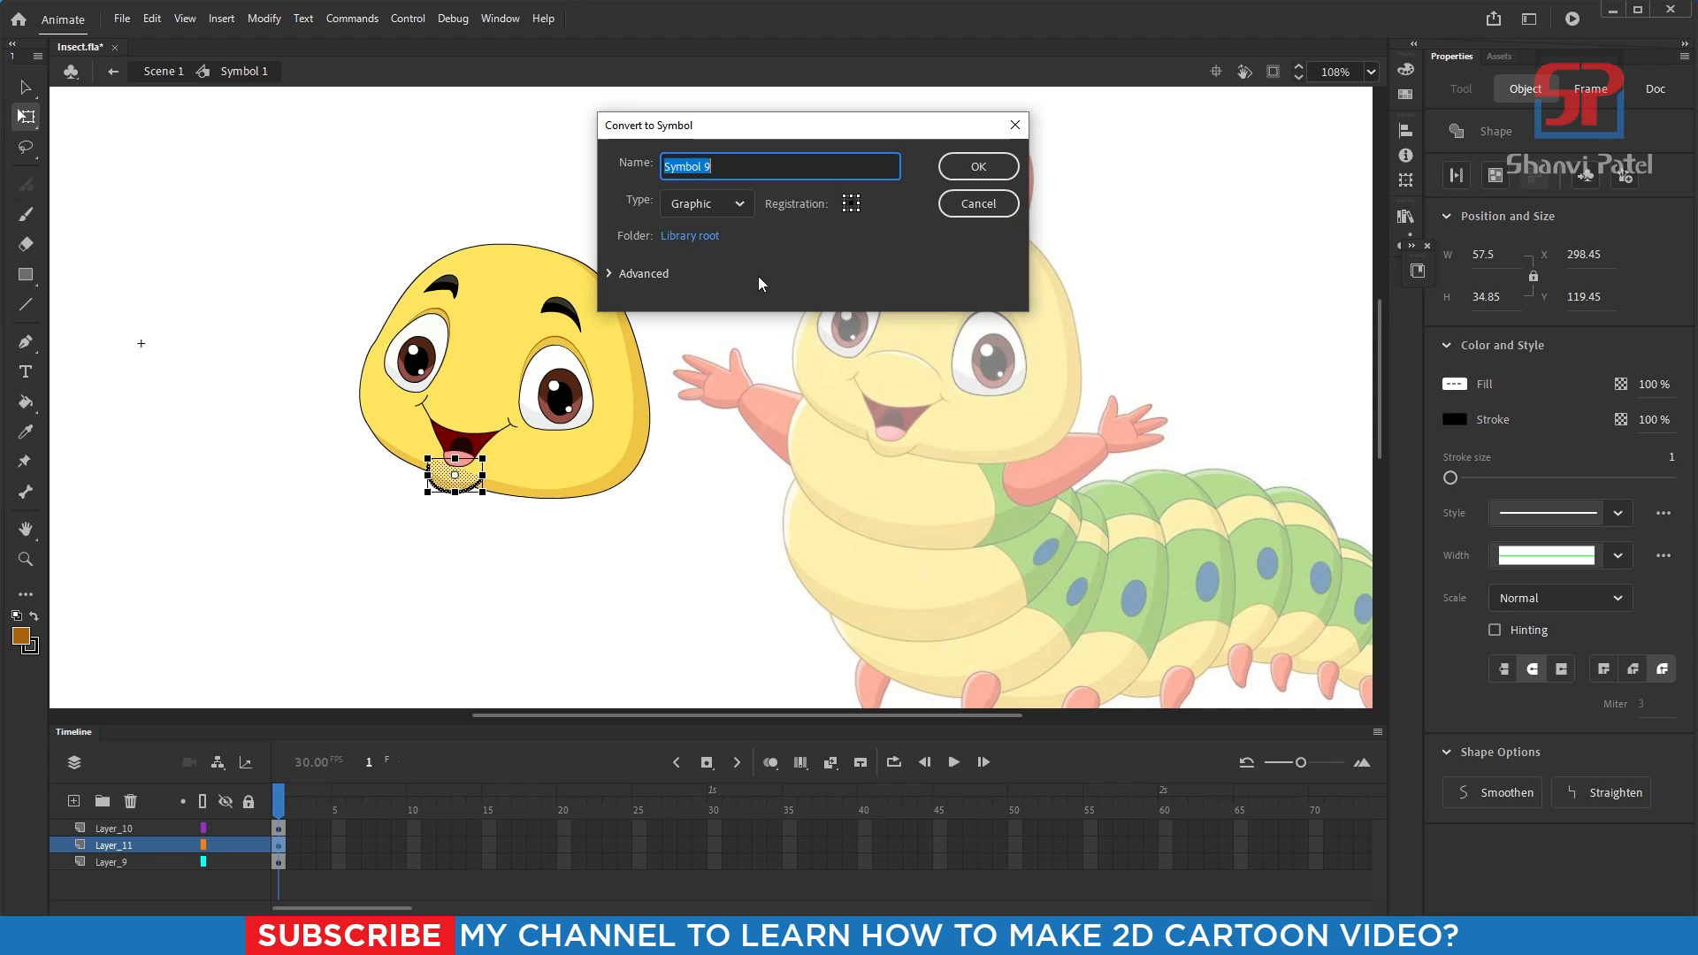
left_click(978, 166)
- Add a new empty layer directly above the head layer, Layer_9, in Symbol 1
left_click(108, 829)
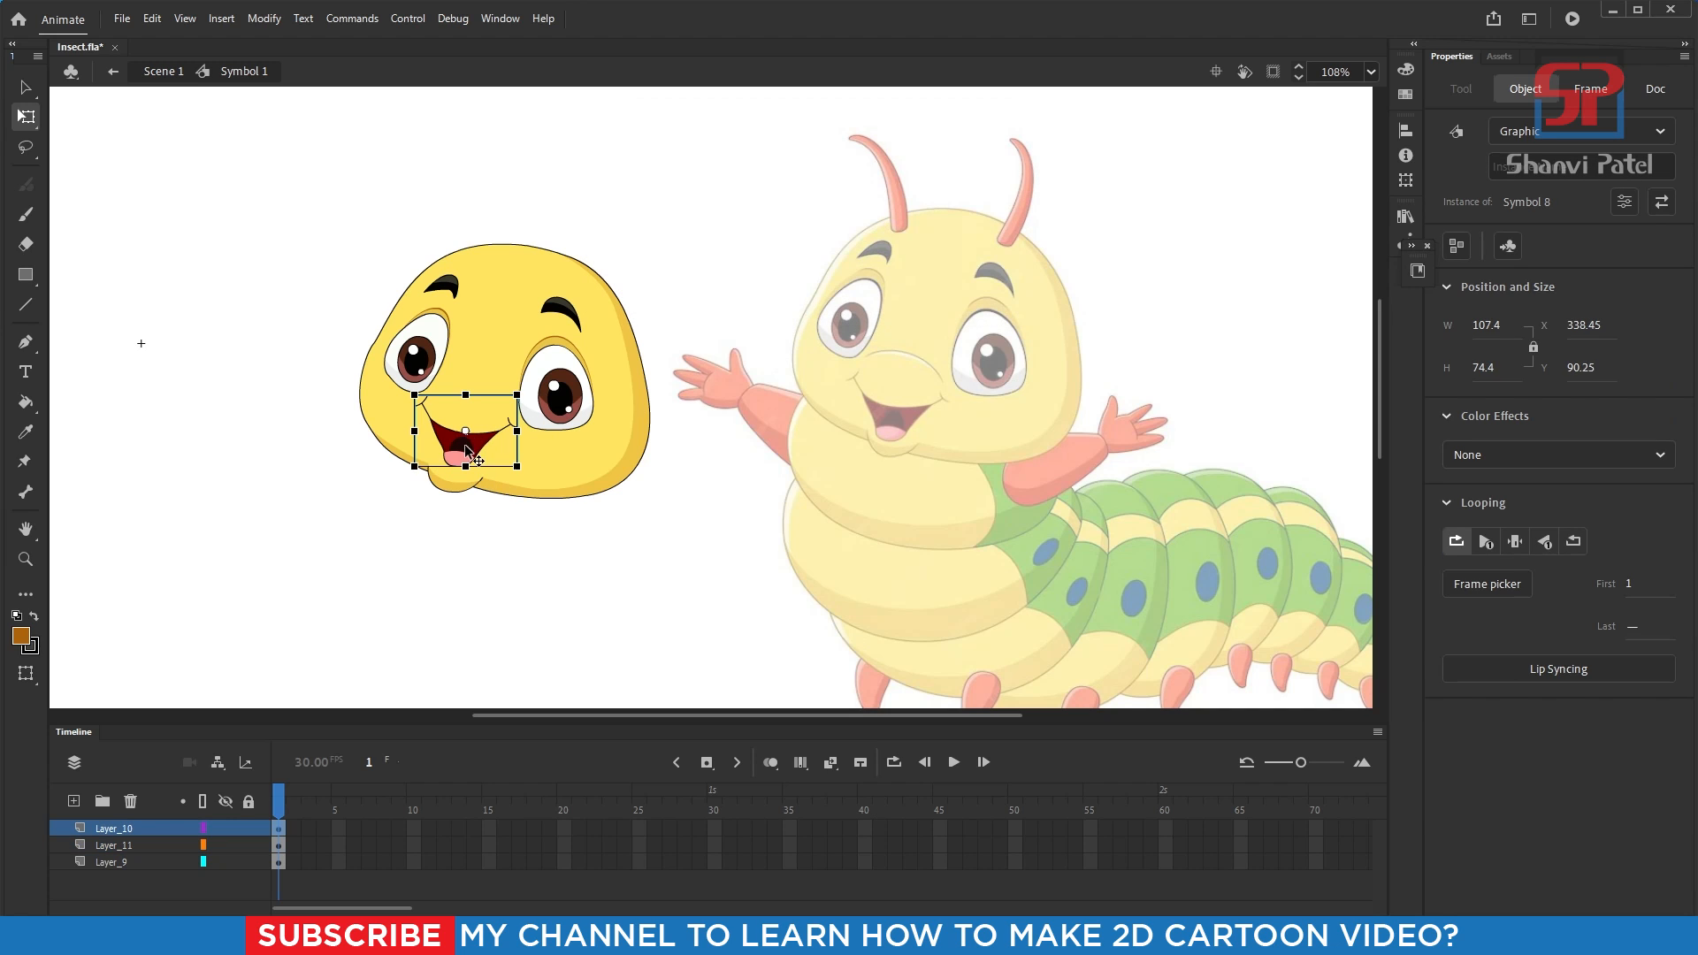
left_click(292, 518)
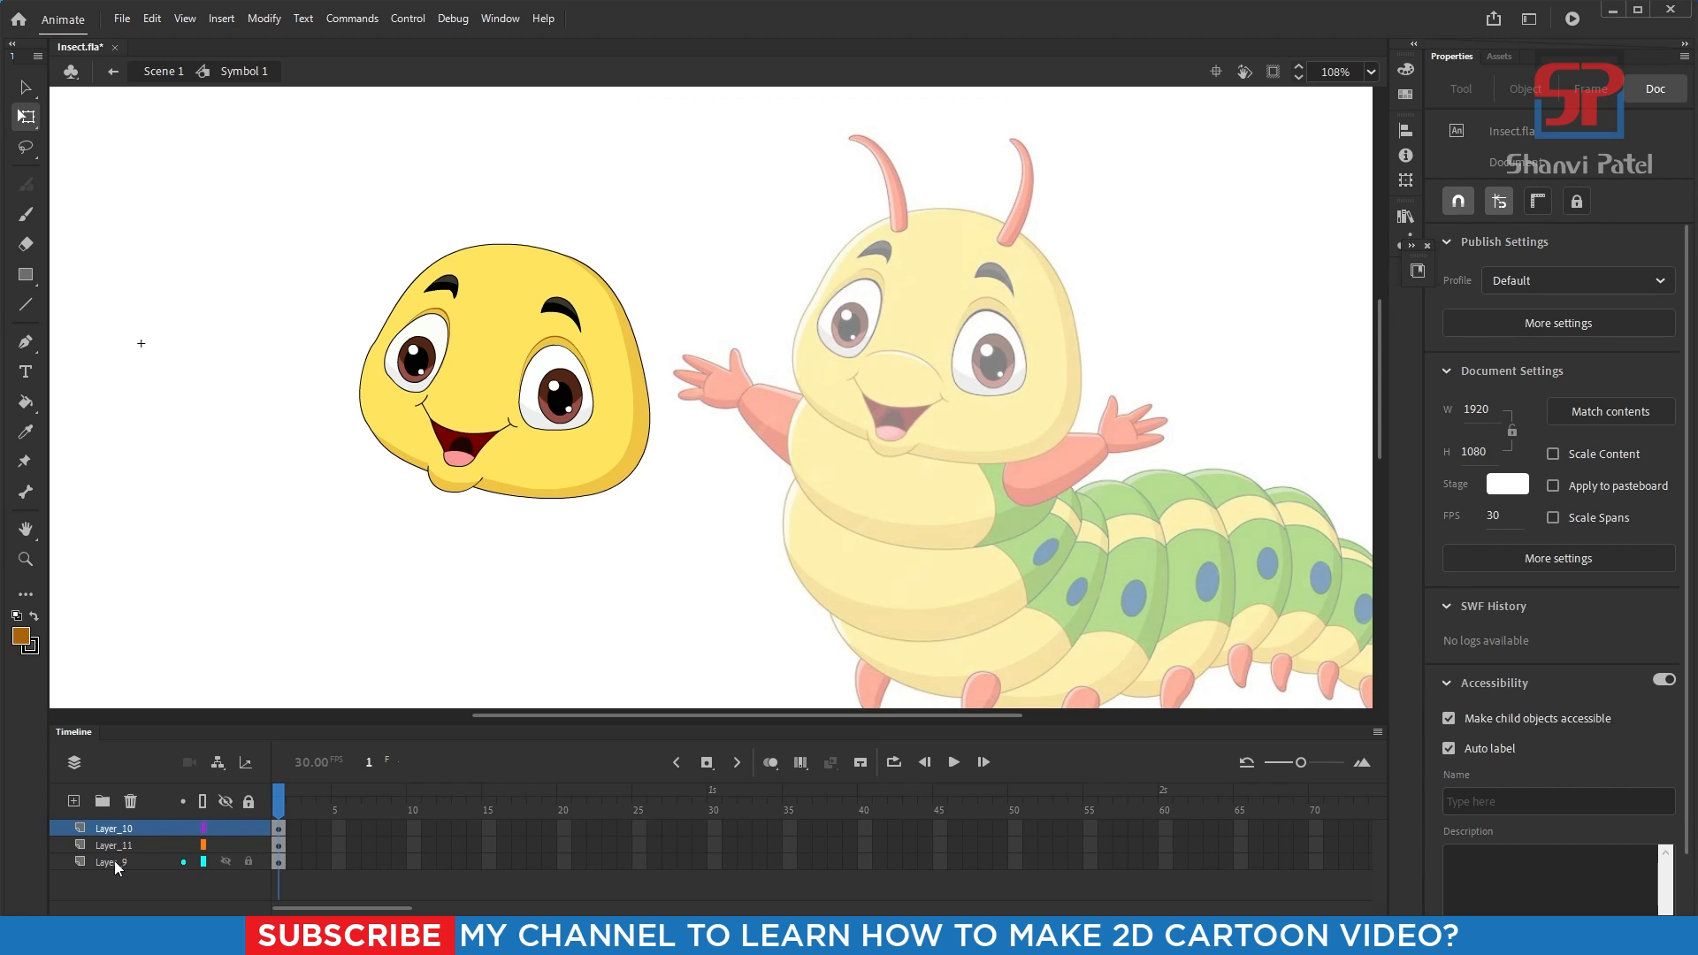
left_click(114, 861)
left_click(74, 801)
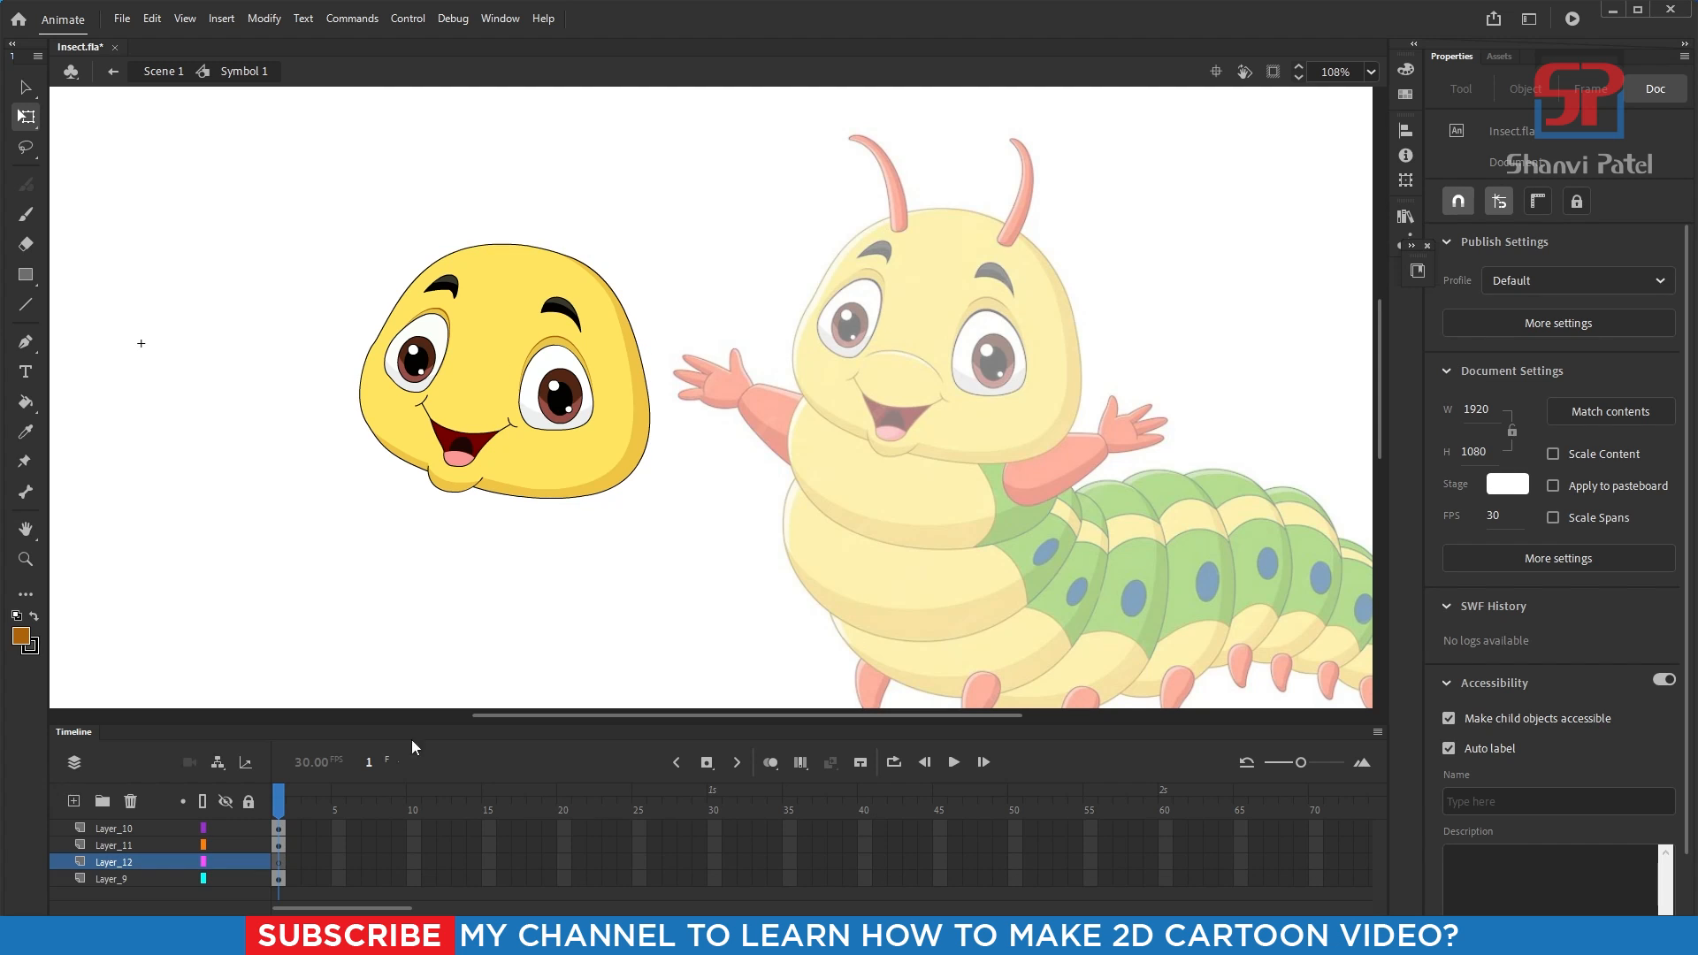
- Trace the first body segment below the reference head with the Pen tool as a closed, rounded outline extending up behind the face
left_click_drag(693, 212, 1196, 627)
left_click_drag(930, 429, 861, 413)
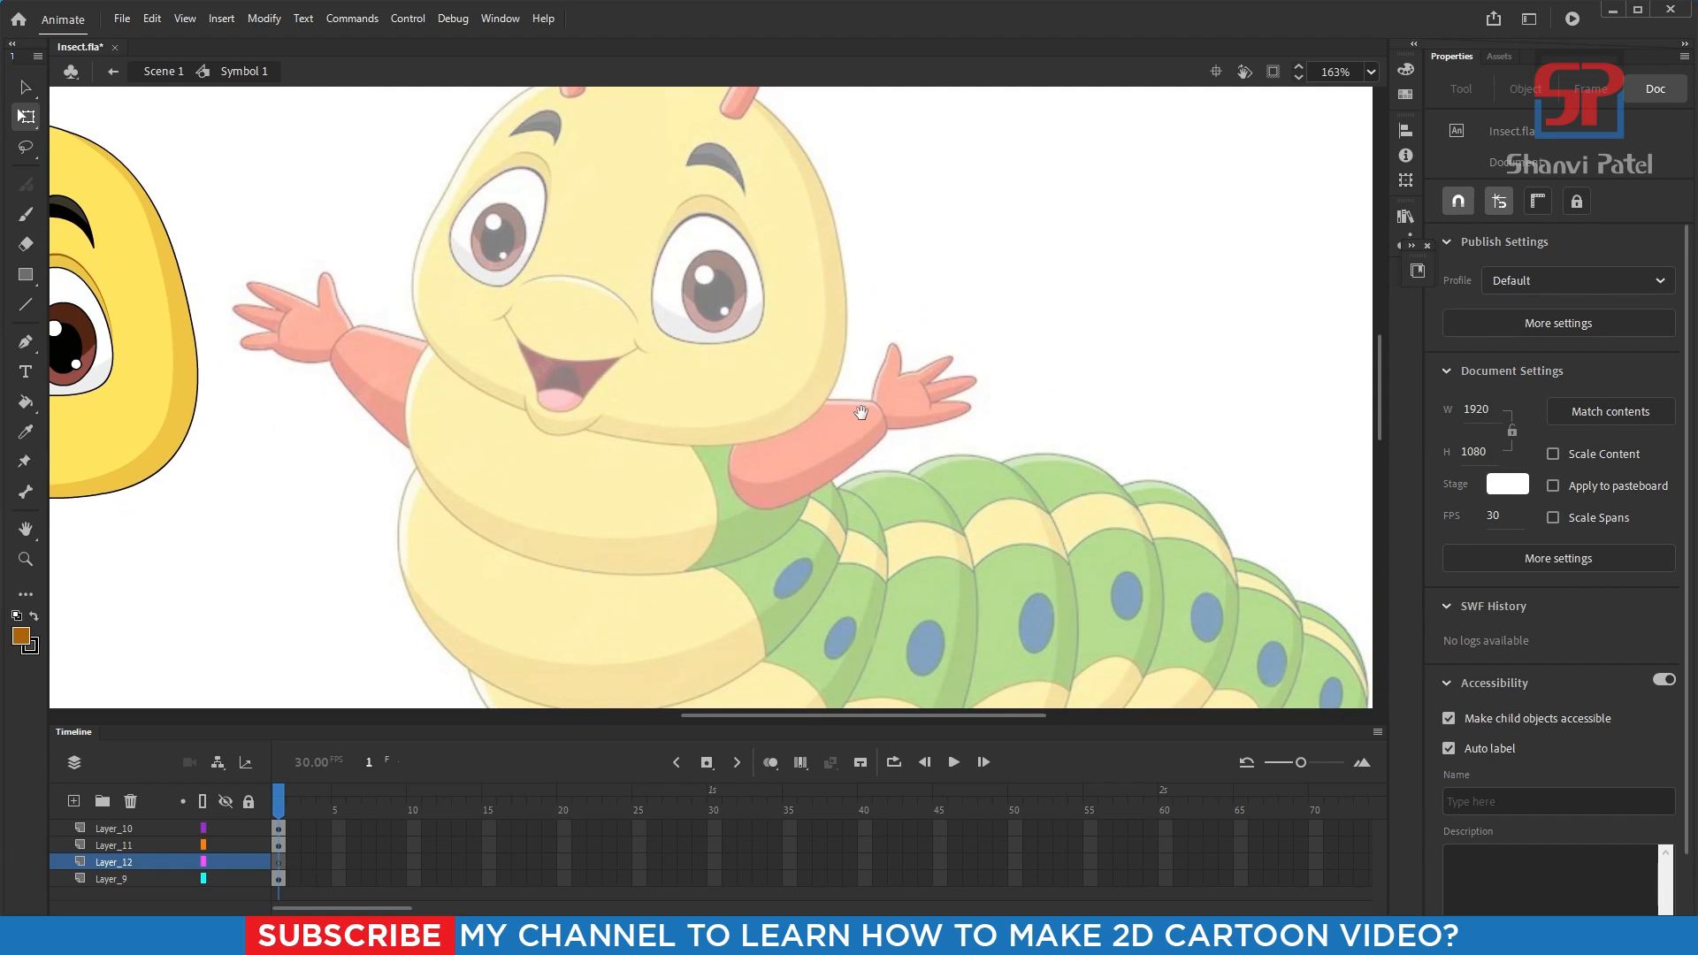
key("p")
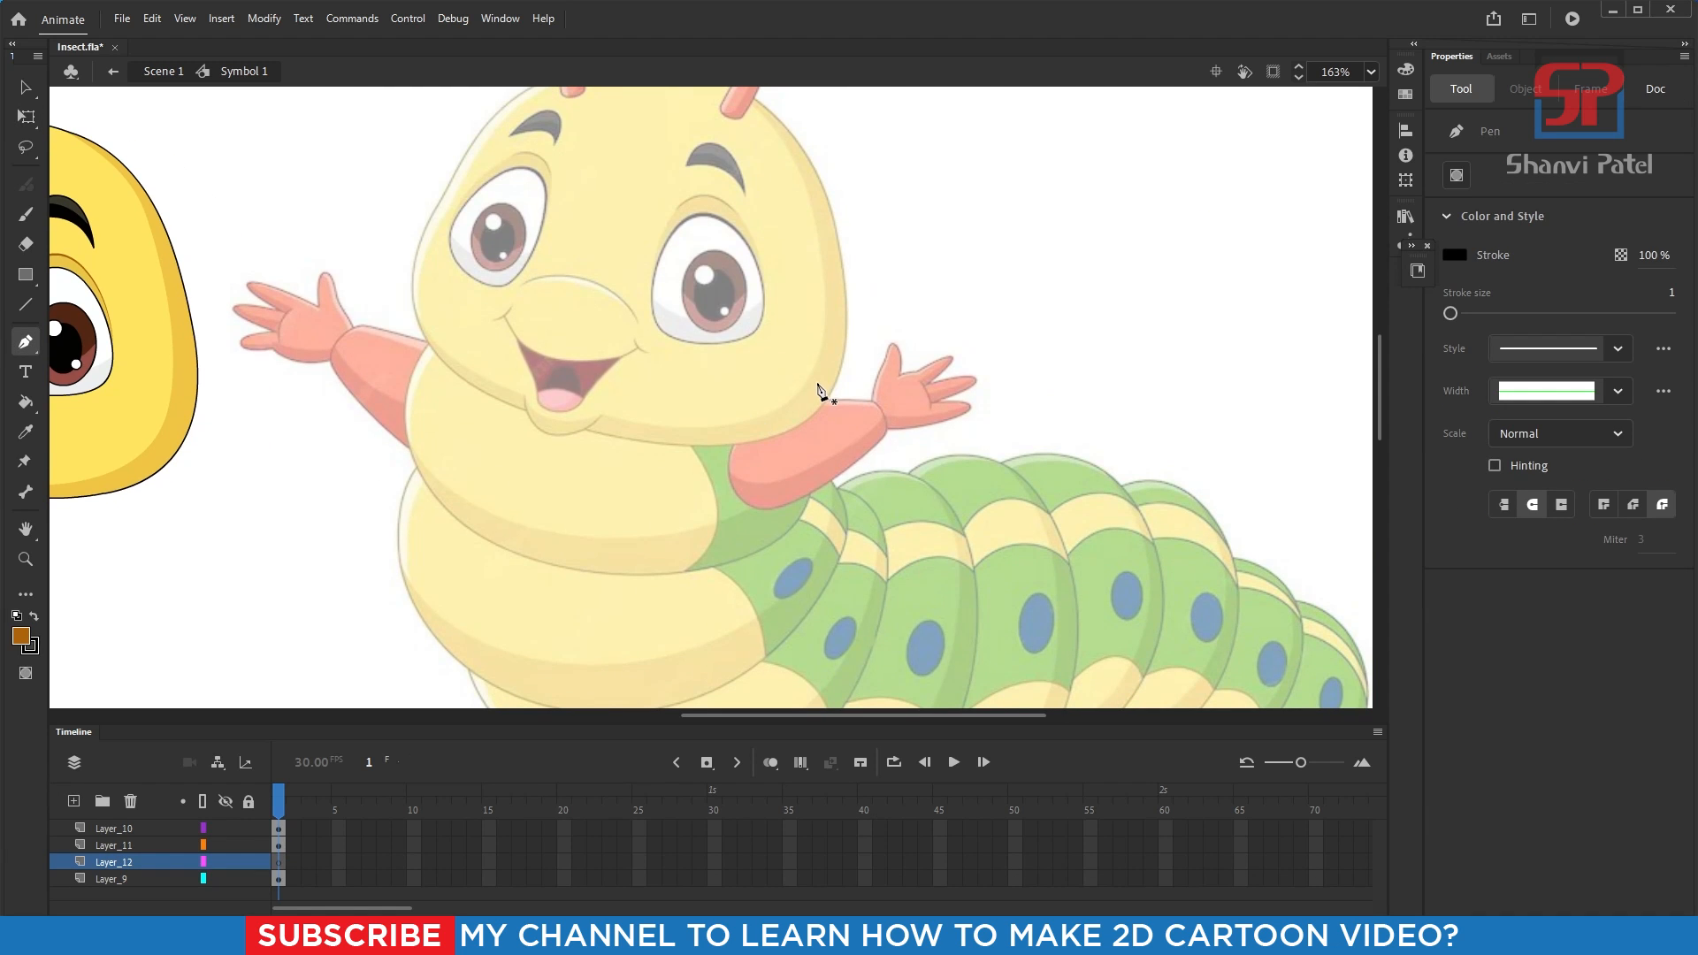
left_click(805, 360)
left_click_drag(766, 546, 674, 601)
left_click_drag(429, 492, 374, 411)
left_click_drag(486, 274, 545, 236)
left_click_drag(806, 377, 859, 489)
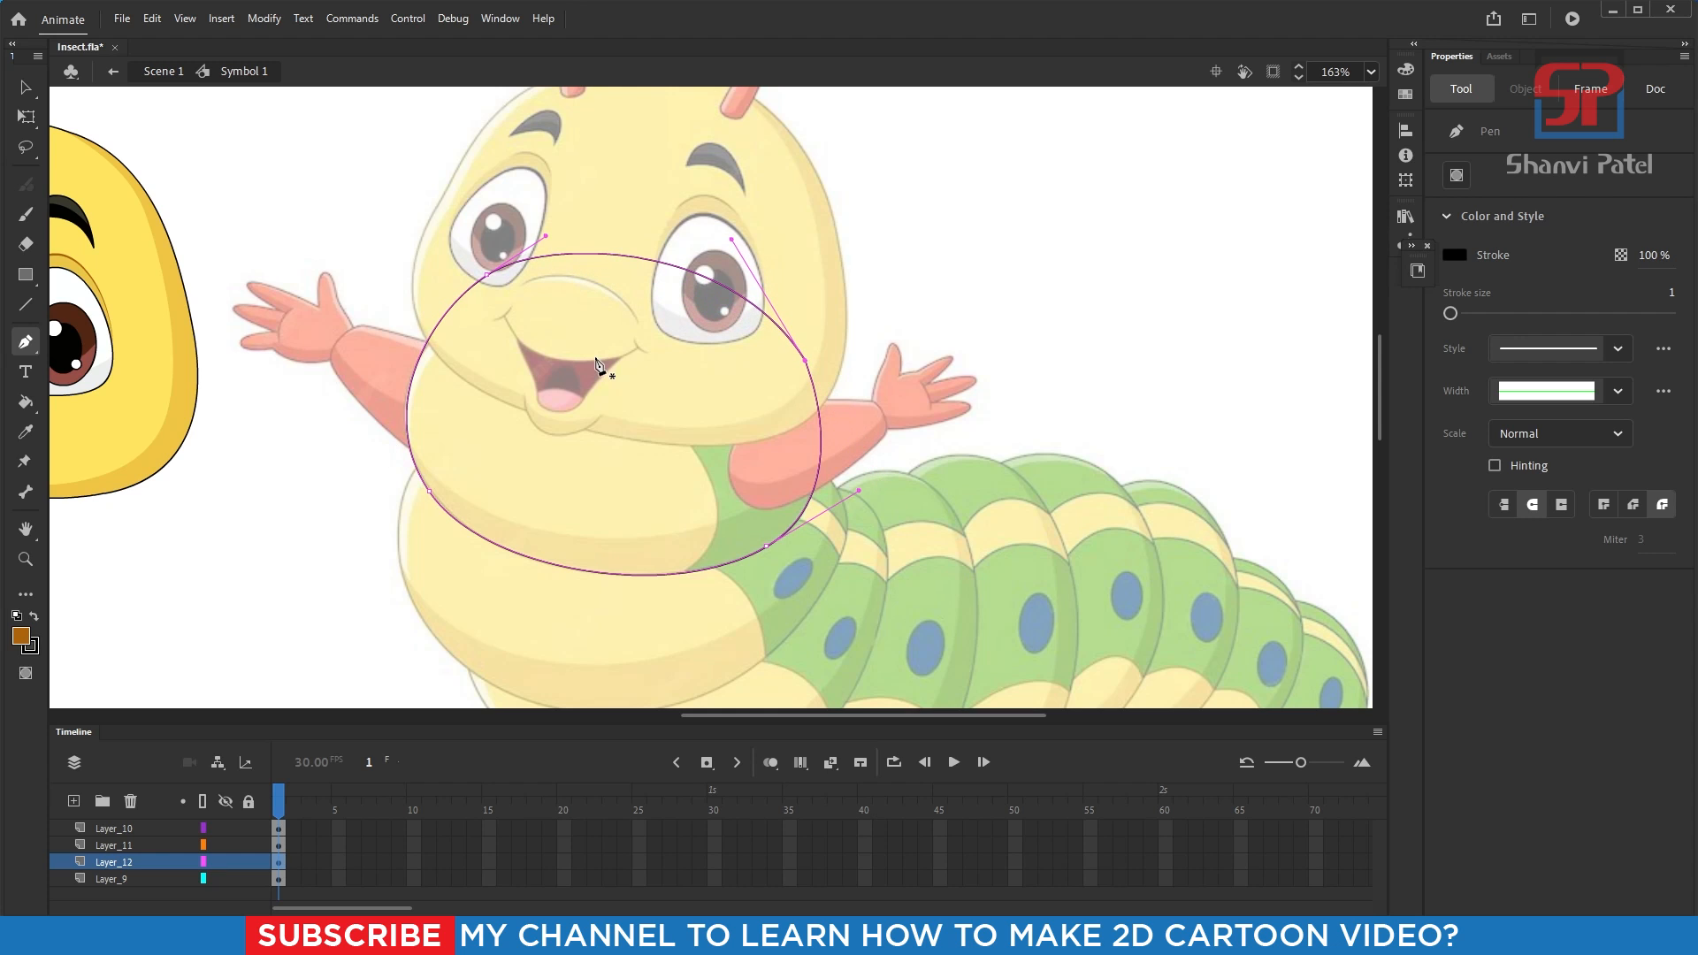
- Draw a curved shading line across the lower part of the body segment and undo the stray extra path segment
left_click_drag(643, 505, 671, 493)
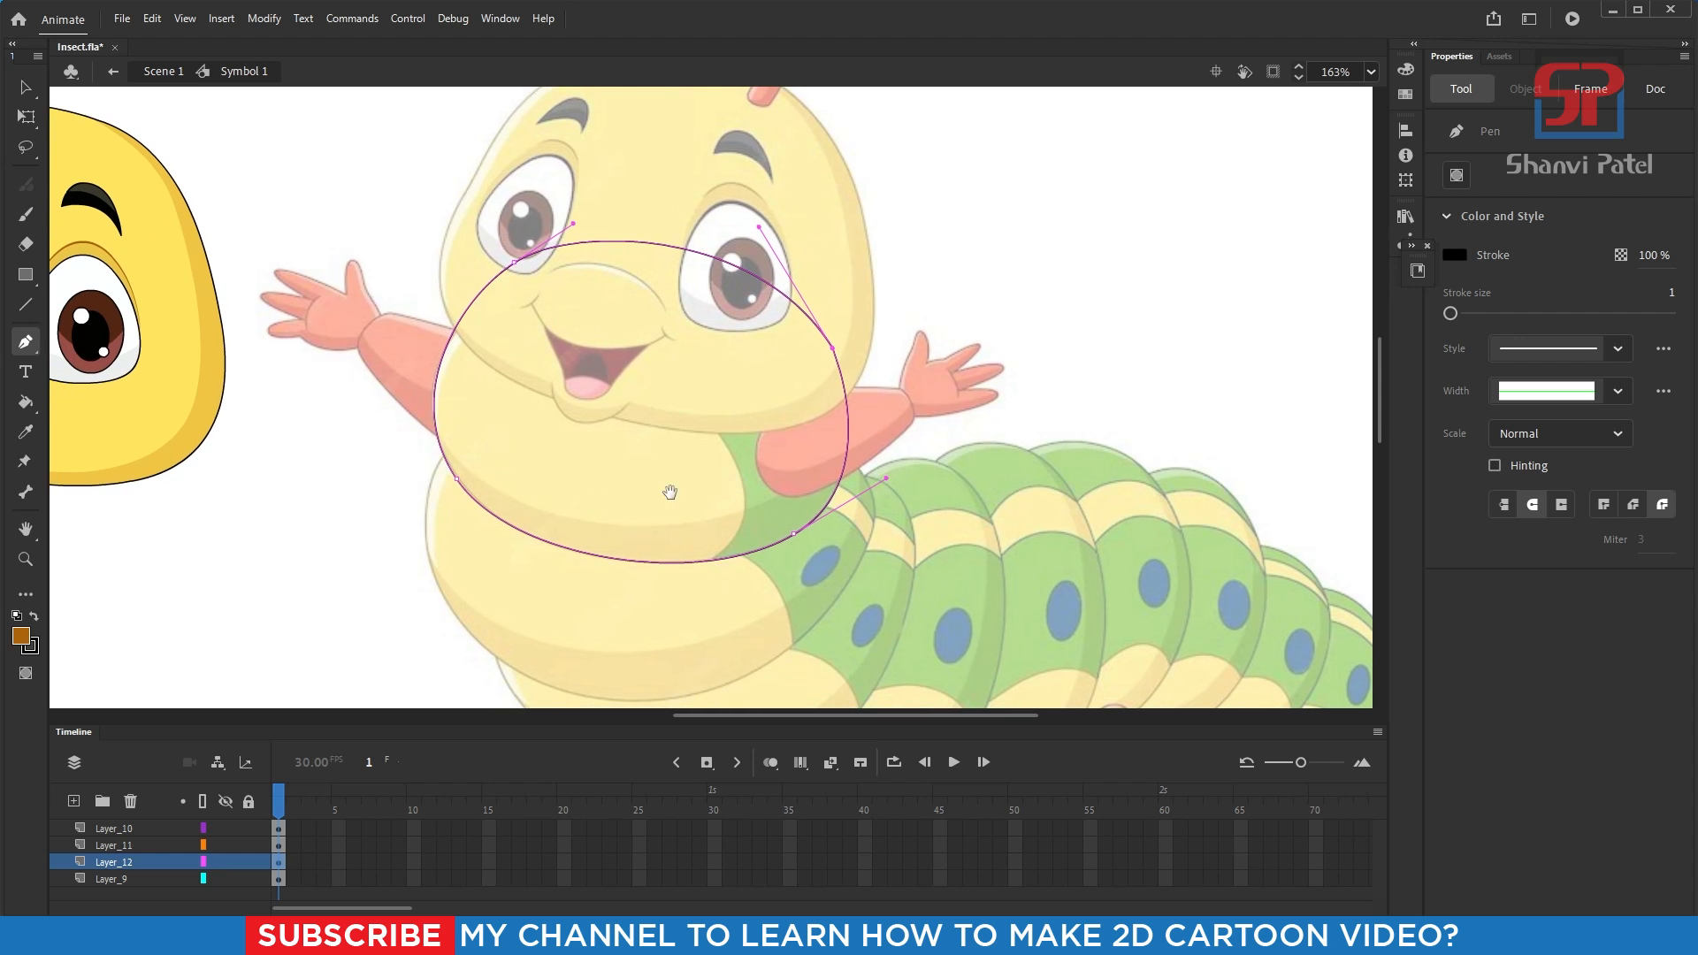
left_click(421, 412)
left_click_drag(865, 442, 1123, 280)
left_click_drag(1128, 255, 1176, 242)
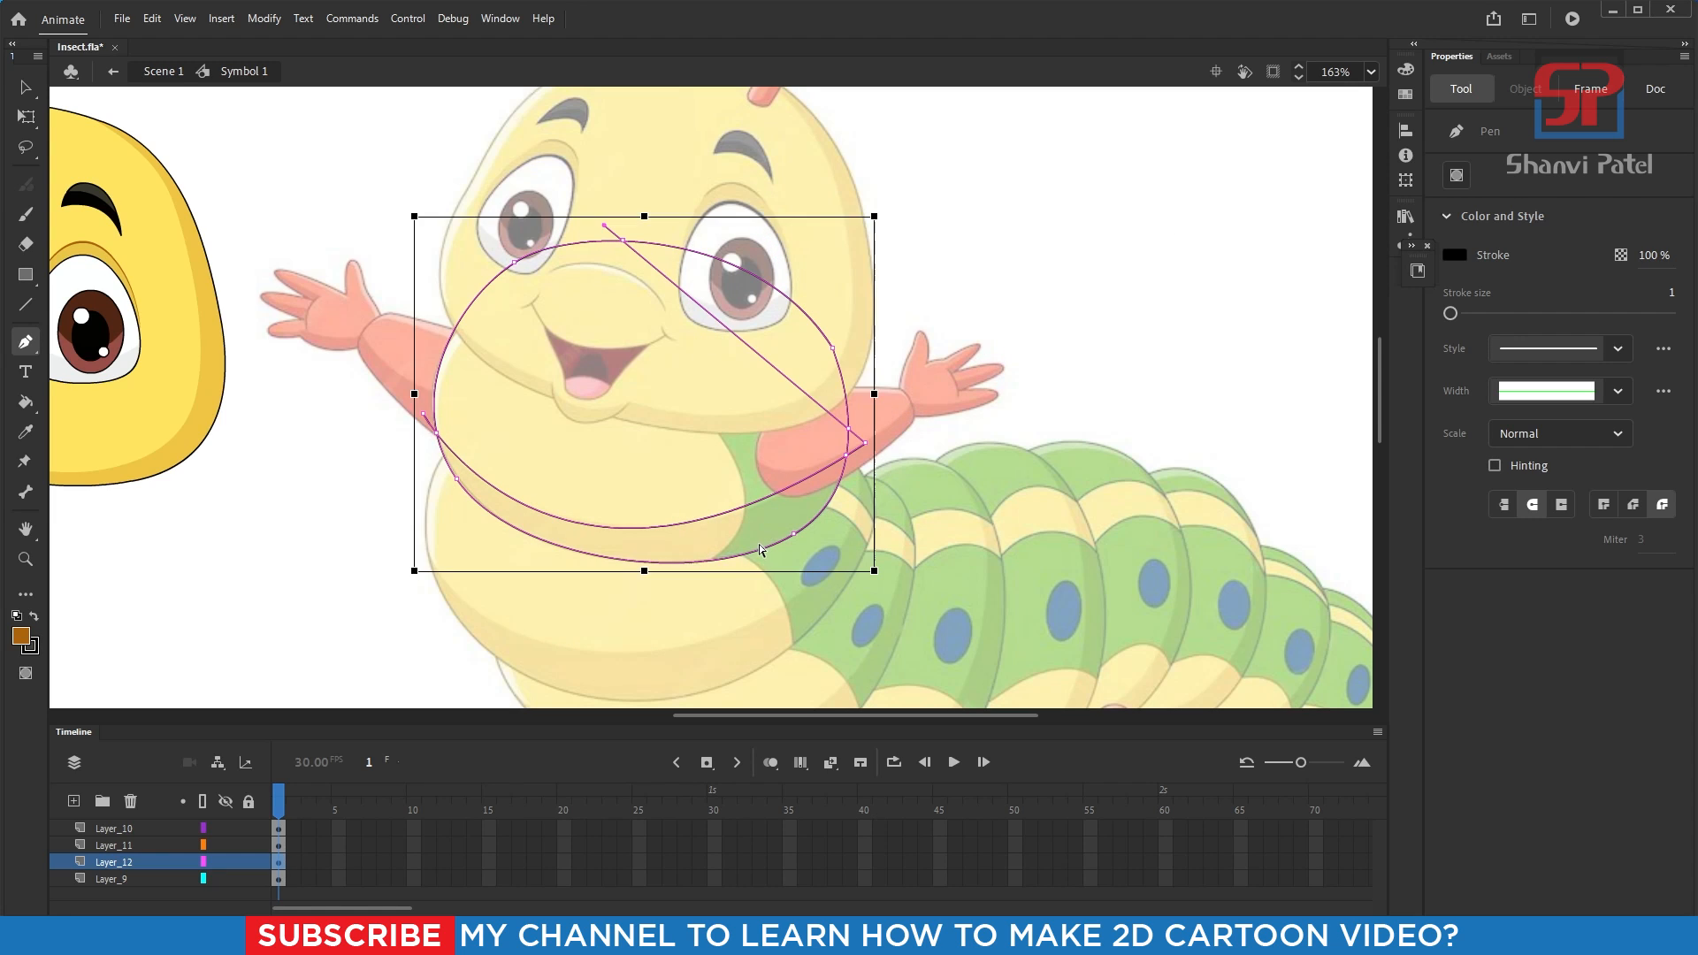
left_click(715, 585)
key("ctrl+z")
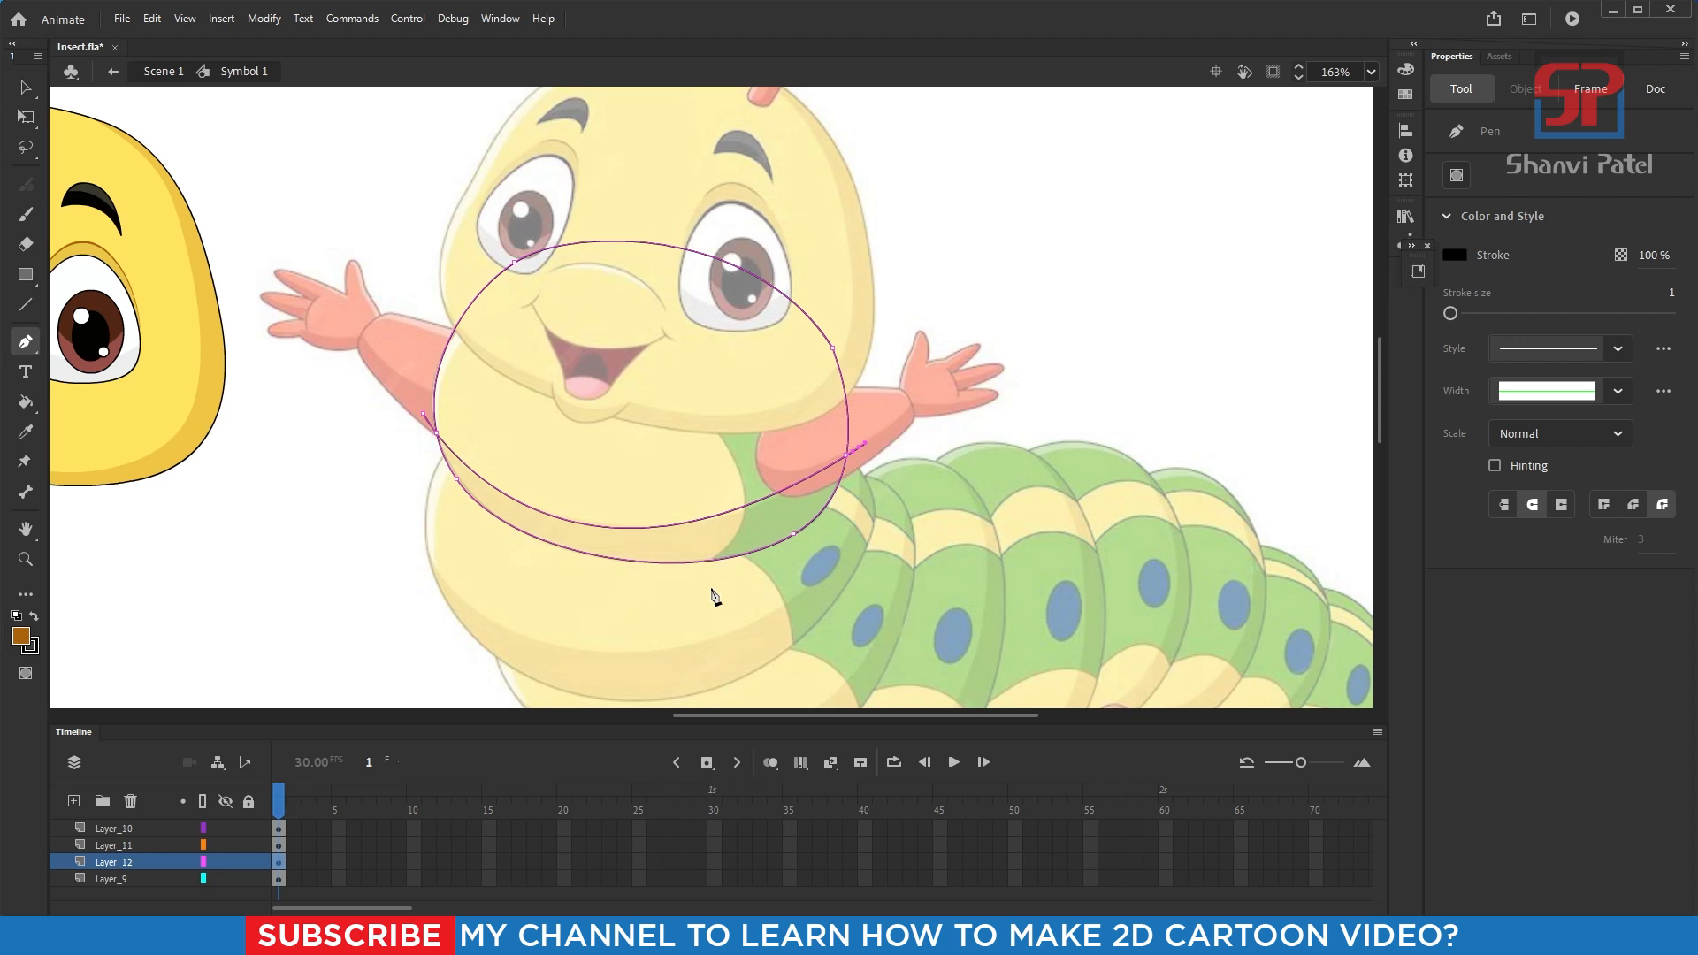
- Draw a curved dividing line down through the body segment along the reference's yellow and green boundary
key("v")
left_click(707, 602)
key("p")
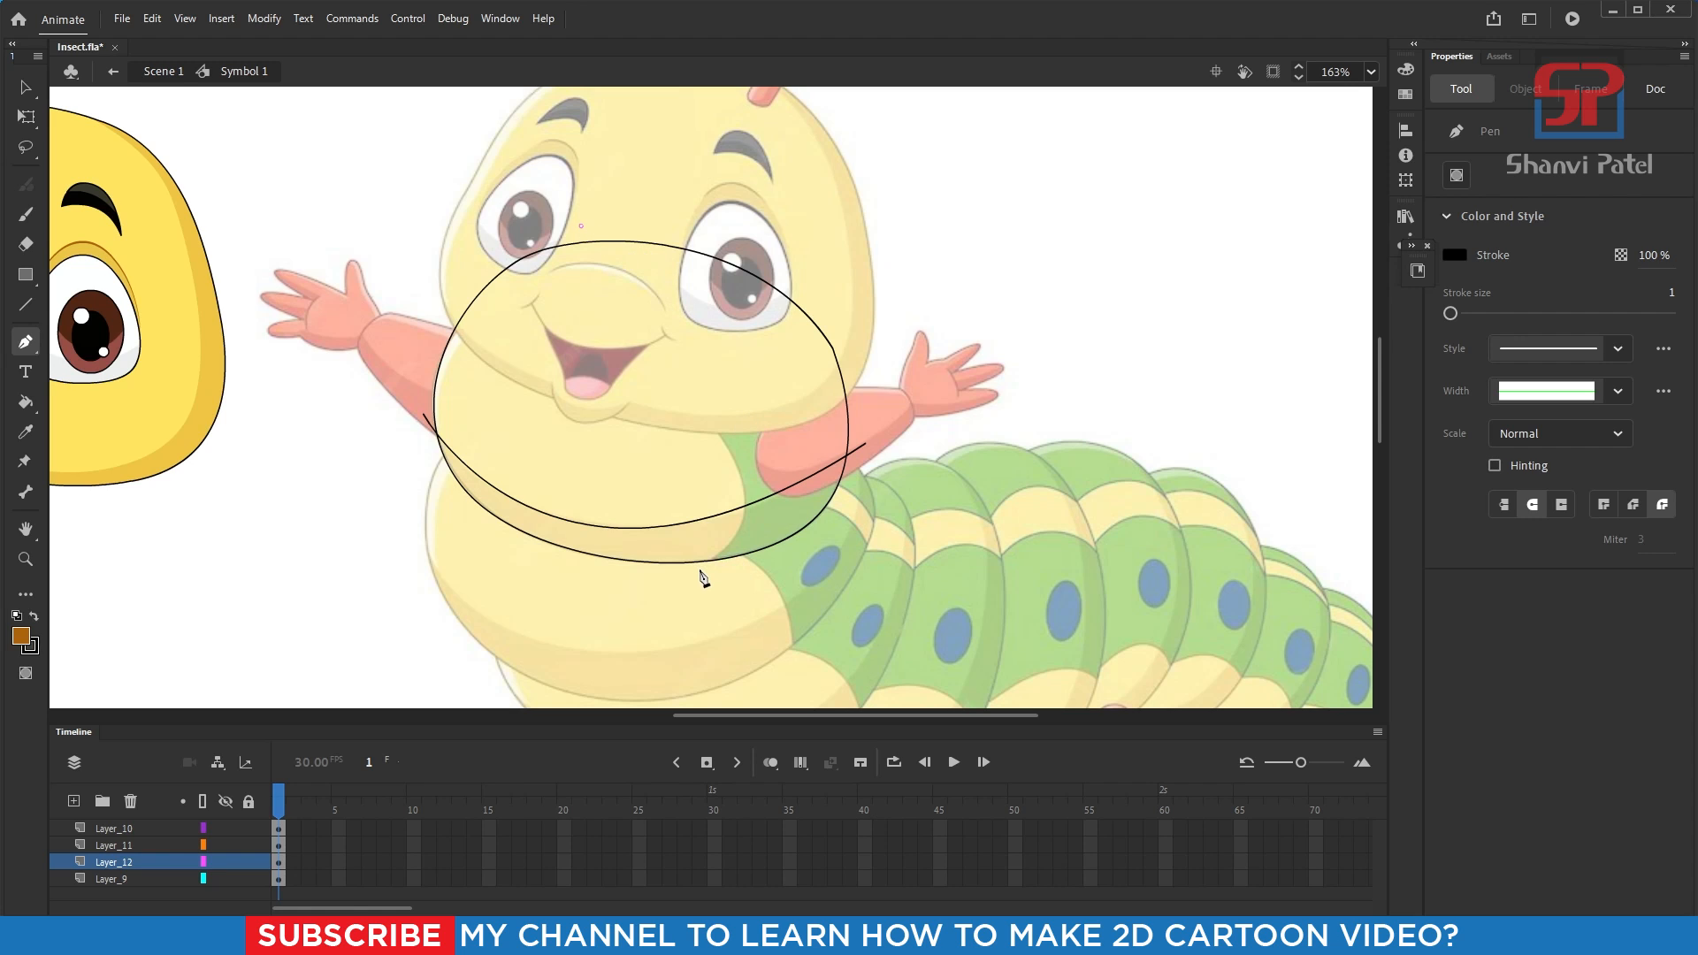
left_click_drag(708, 570, 577, 633)
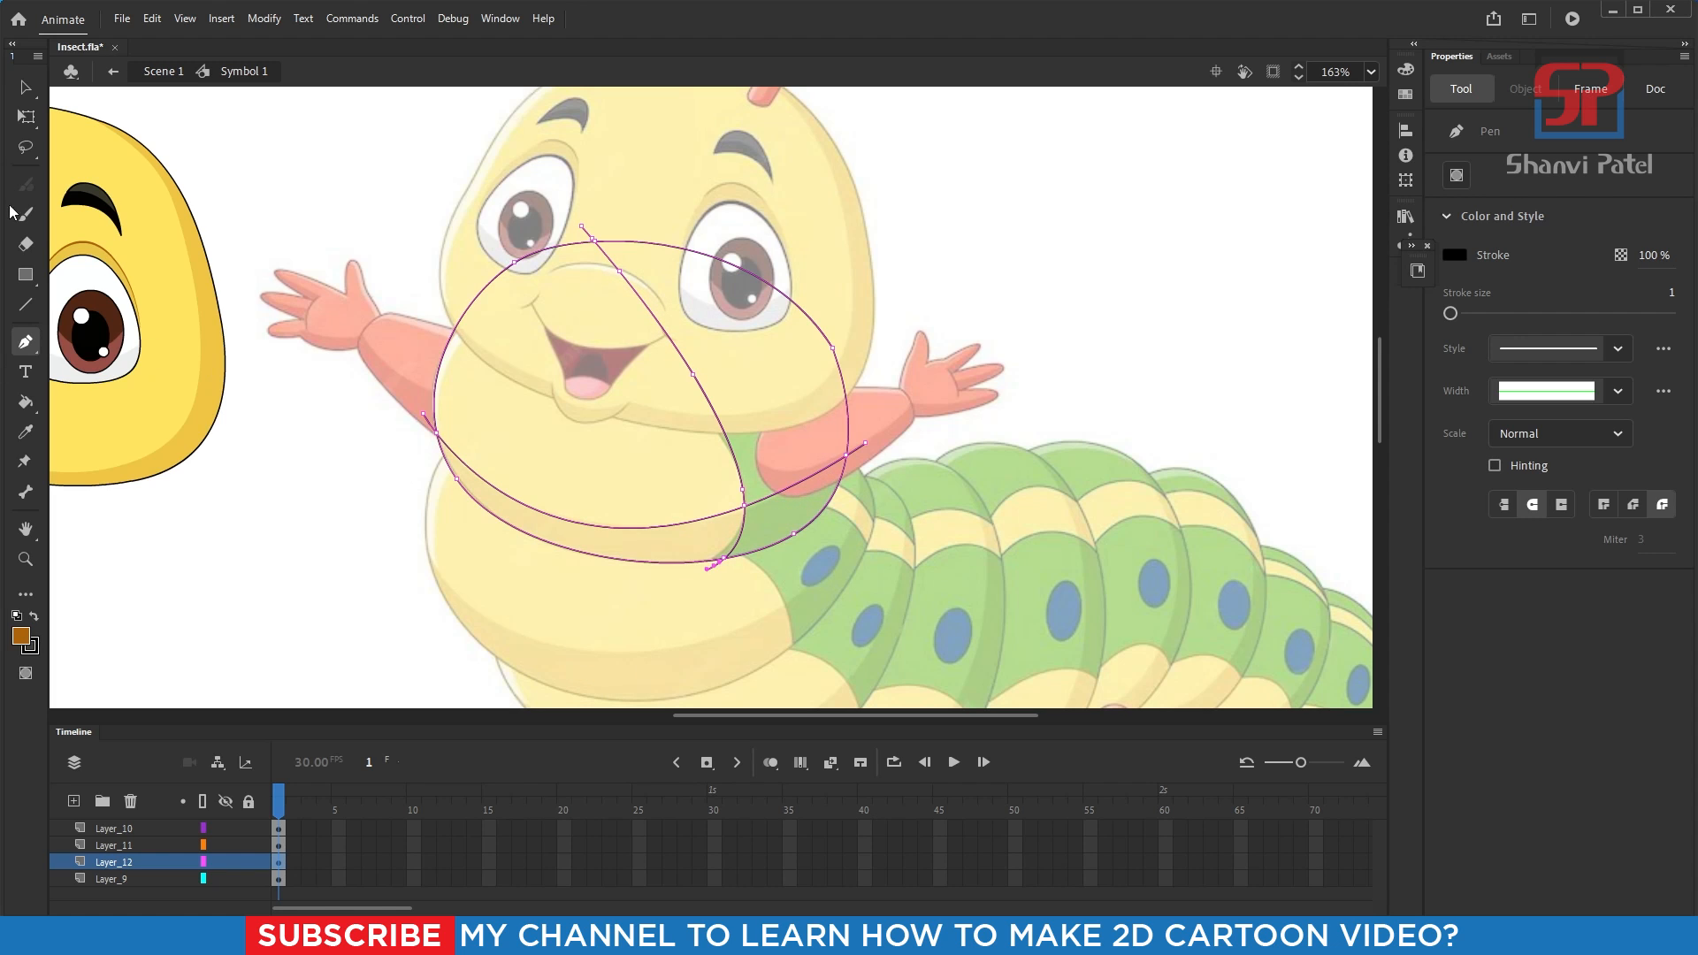
left_click(25, 86)
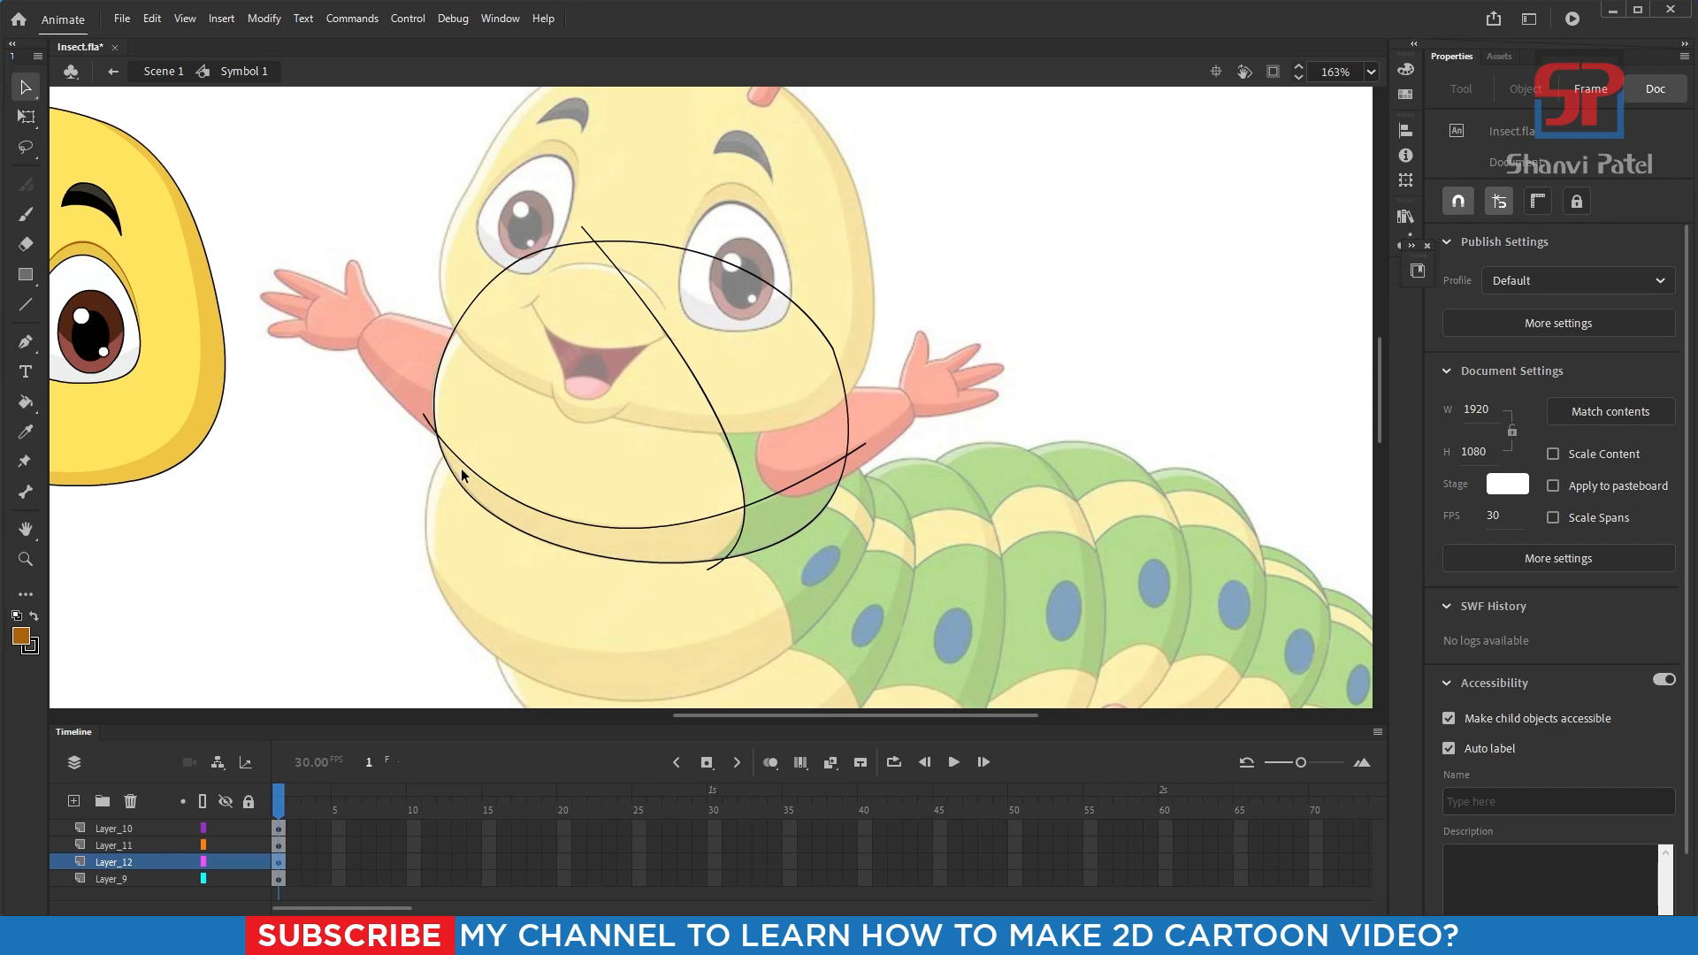
- Sample the reference body's green in Scene 1 and fill the back part of the segment inside Symbol 1 with it
double_click(1019, 423)
key("i")
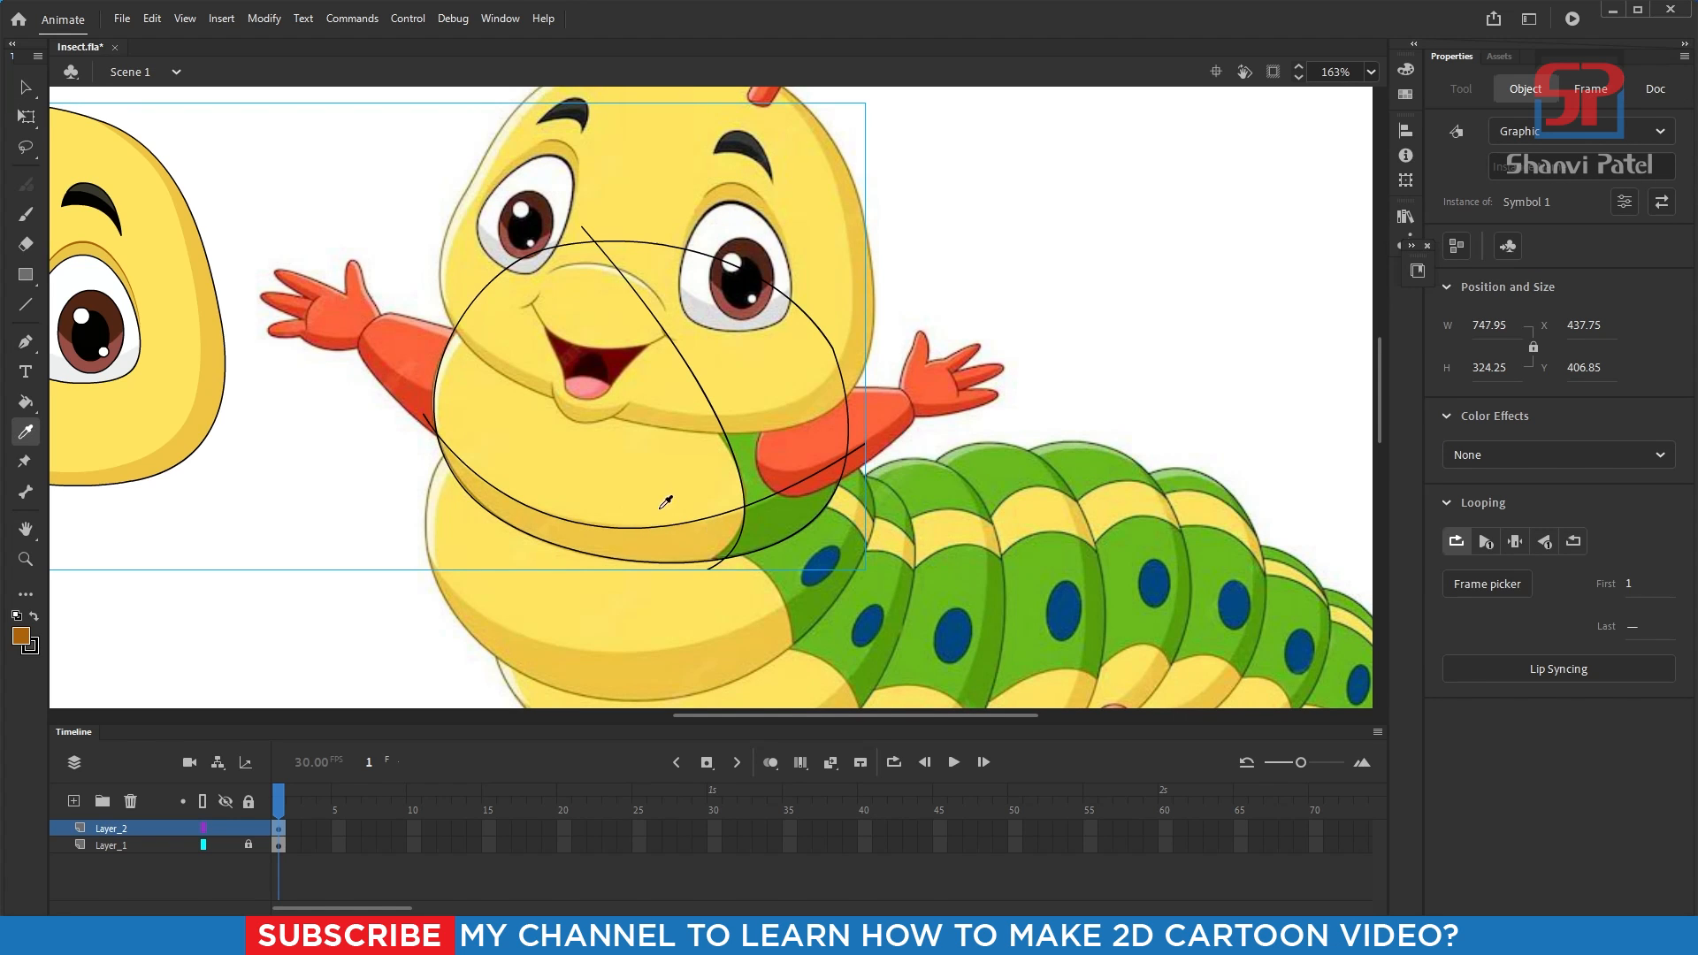
left_click(782, 521)
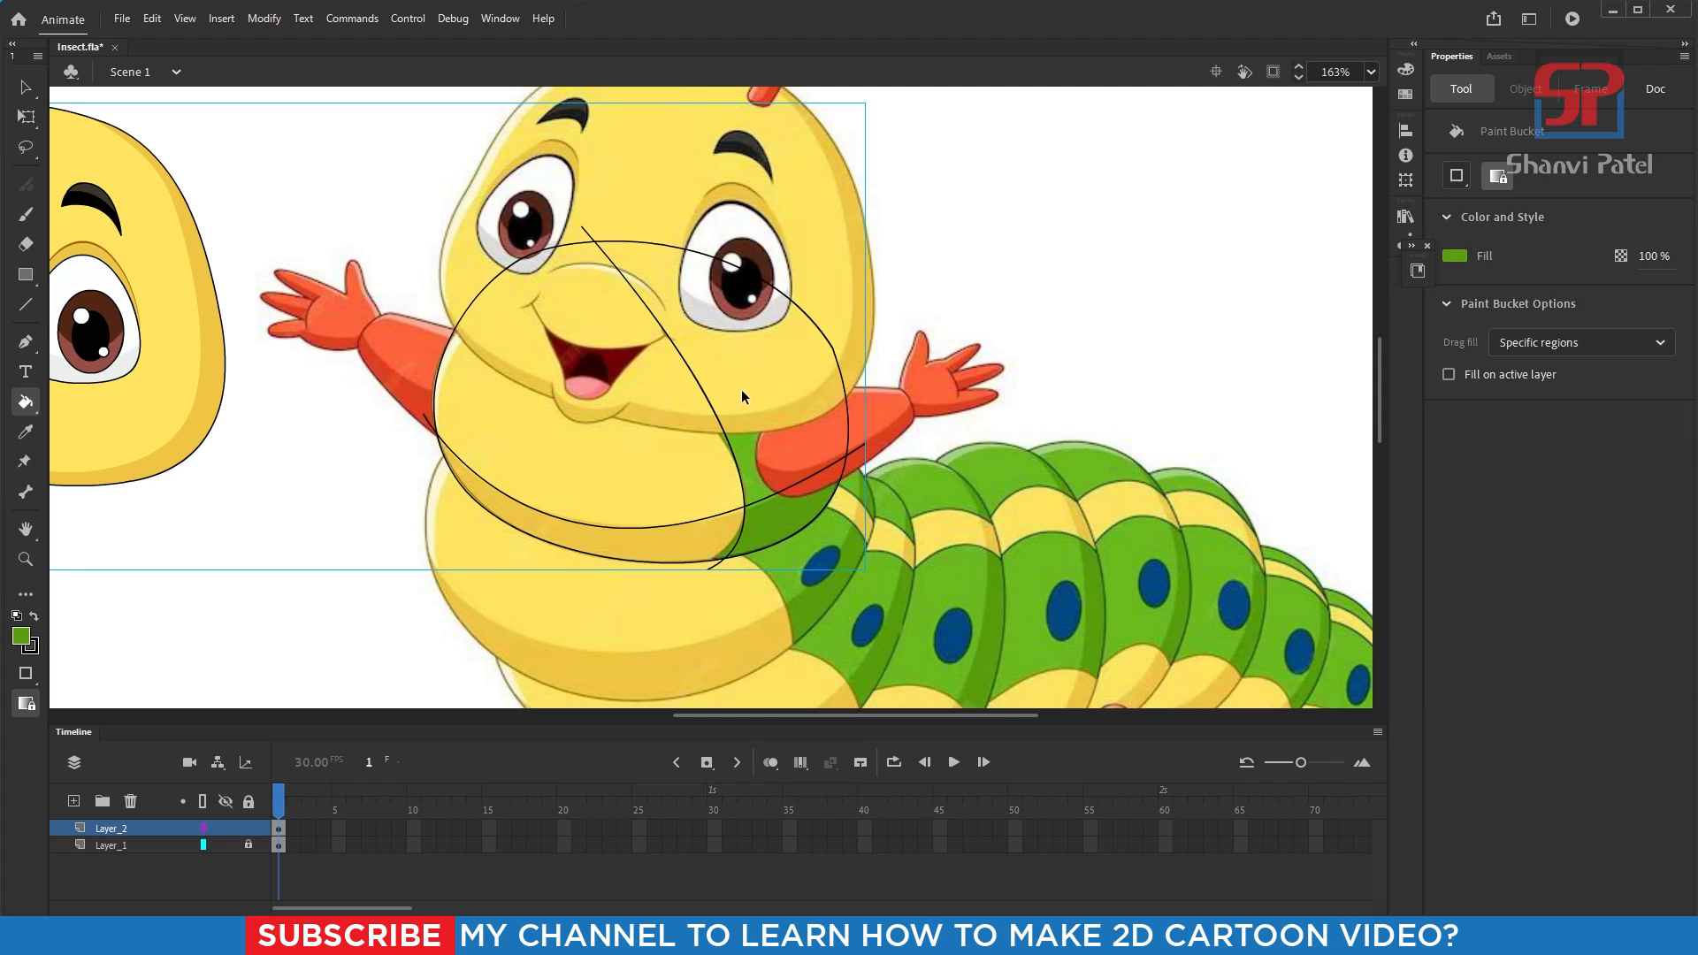
double_click(833, 347)
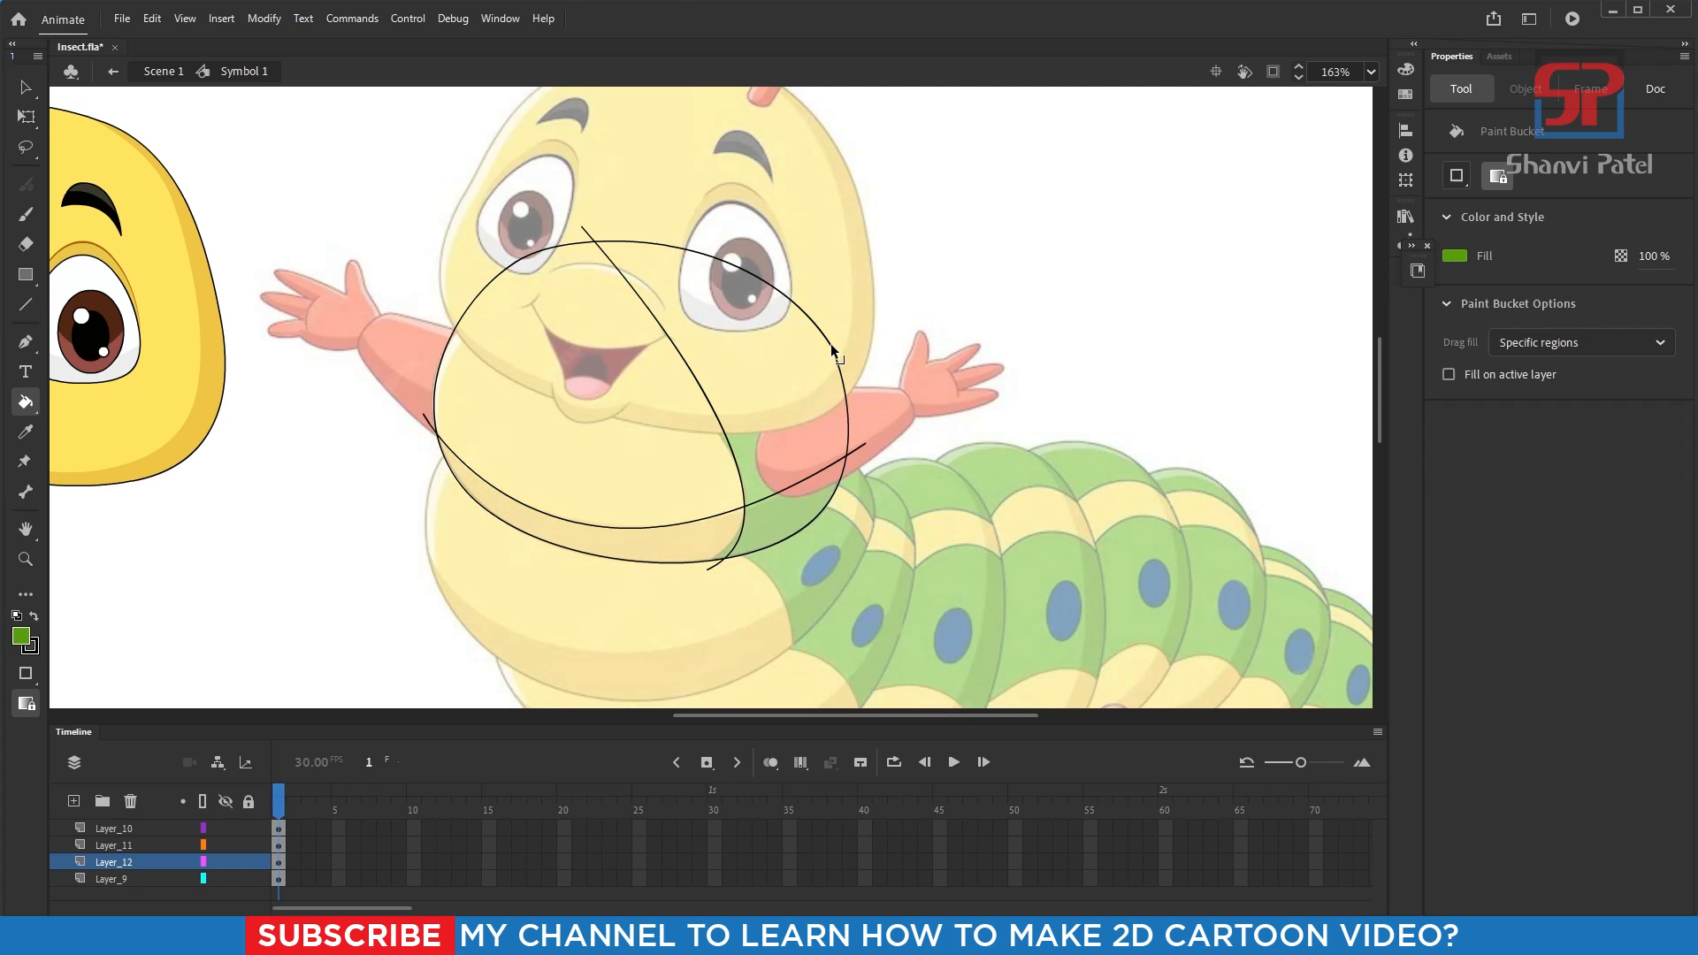
left_click(782, 370)
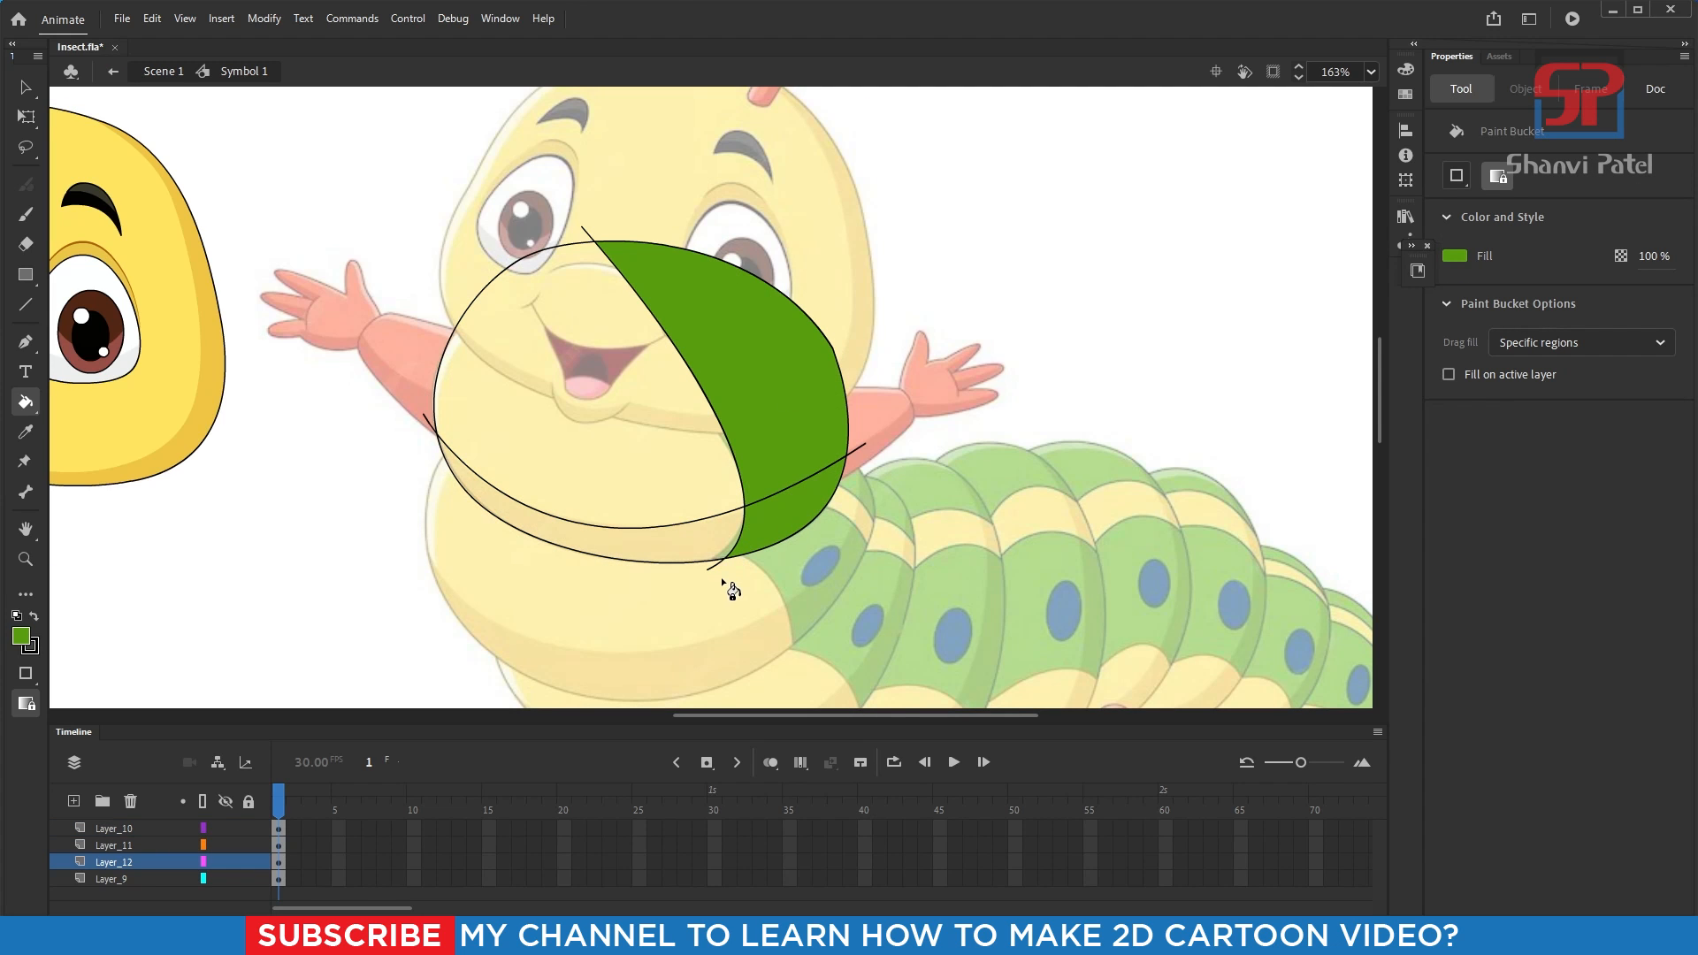
- Sample the reference's darker yellow shadow and fill the strip below the shading line on the segment's yellow side
double_click(936, 432)
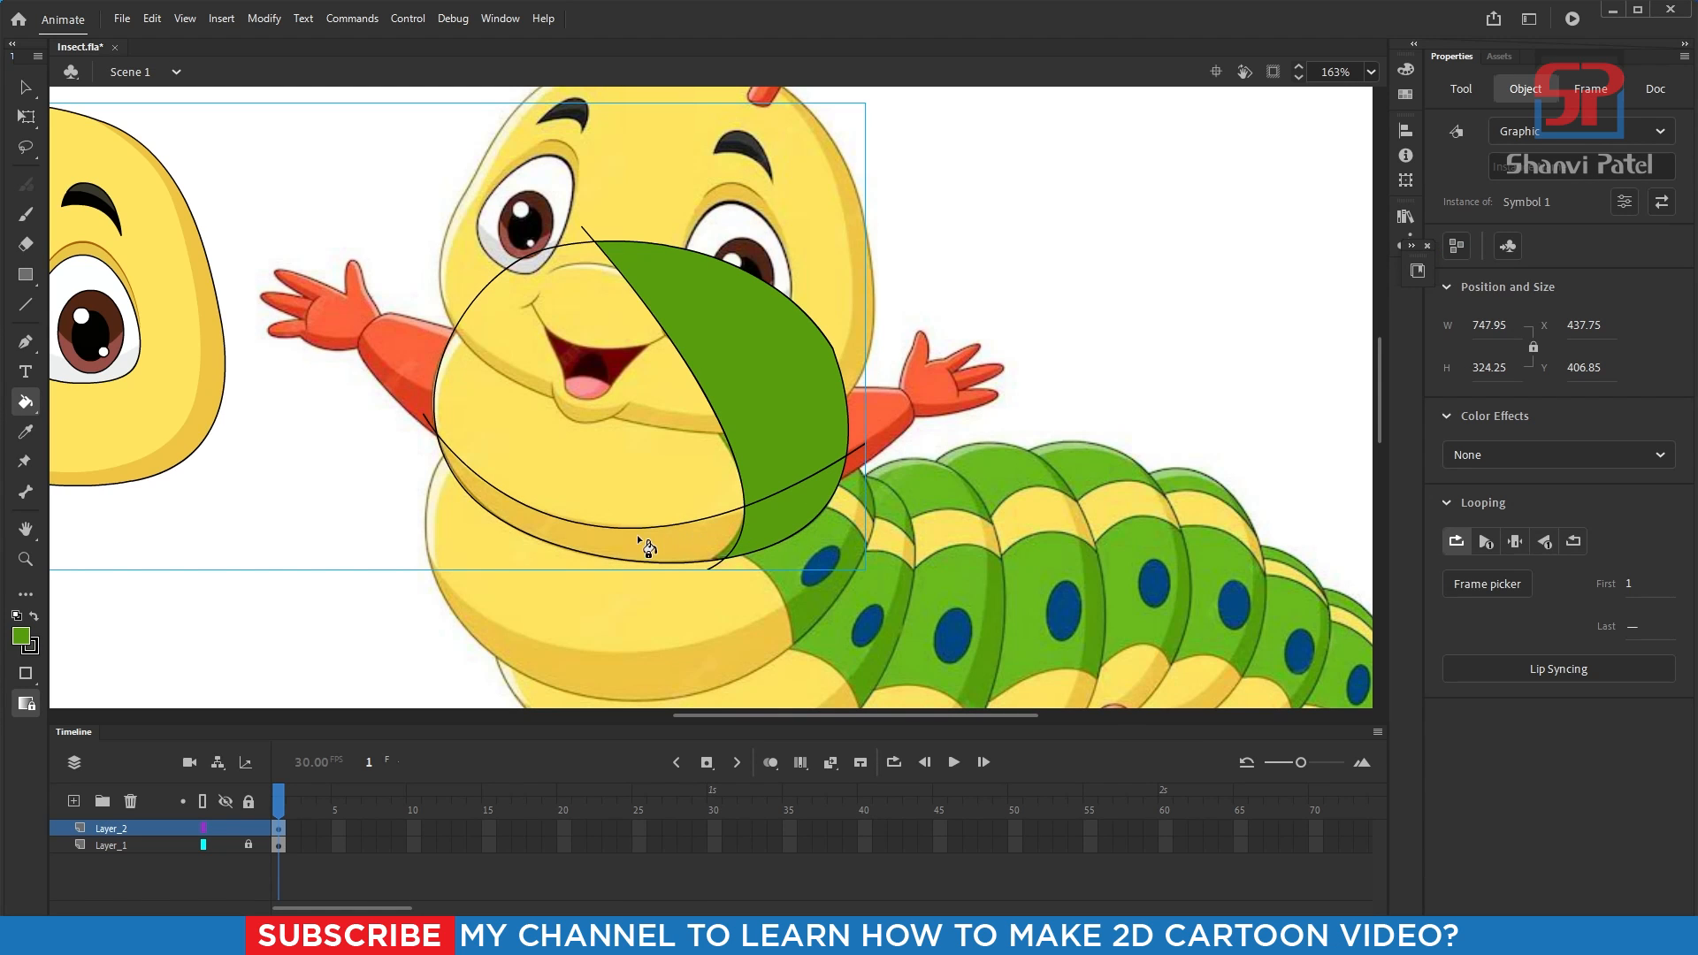
key("i")
left_click(684, 663)
double_click(720, 464)
left_click(695, 548)
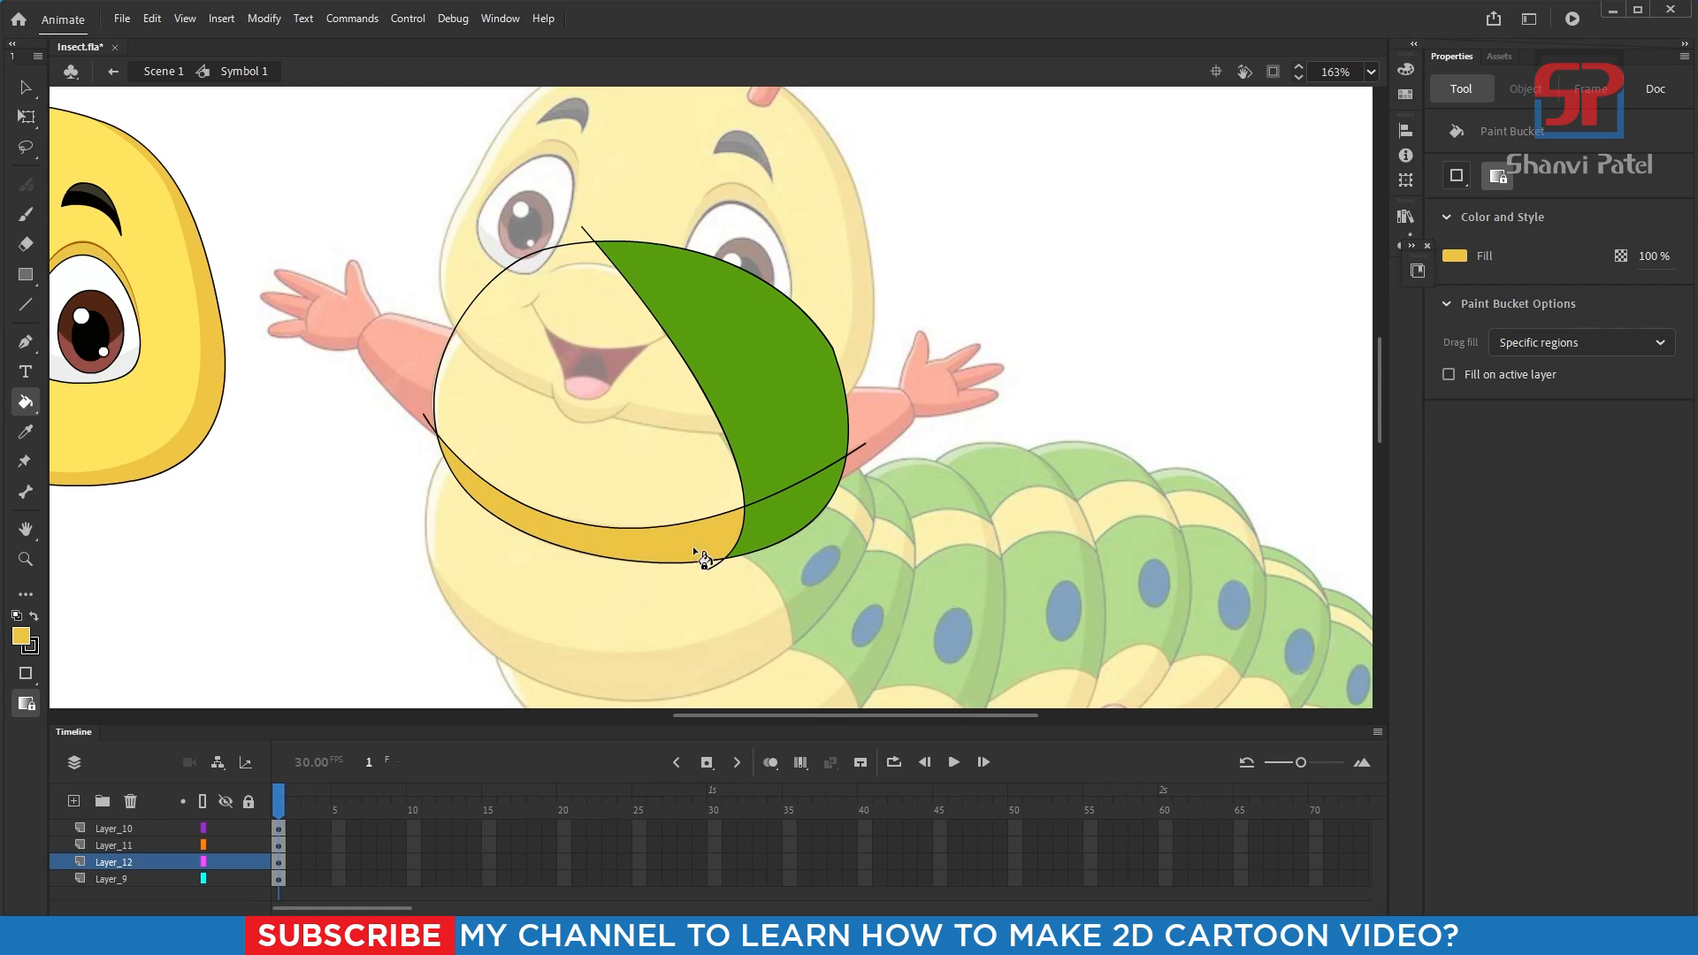
- Sample the reference's green again and recolour the green area below the shading line with a darker shade mixed from it
double_click(895, 511)
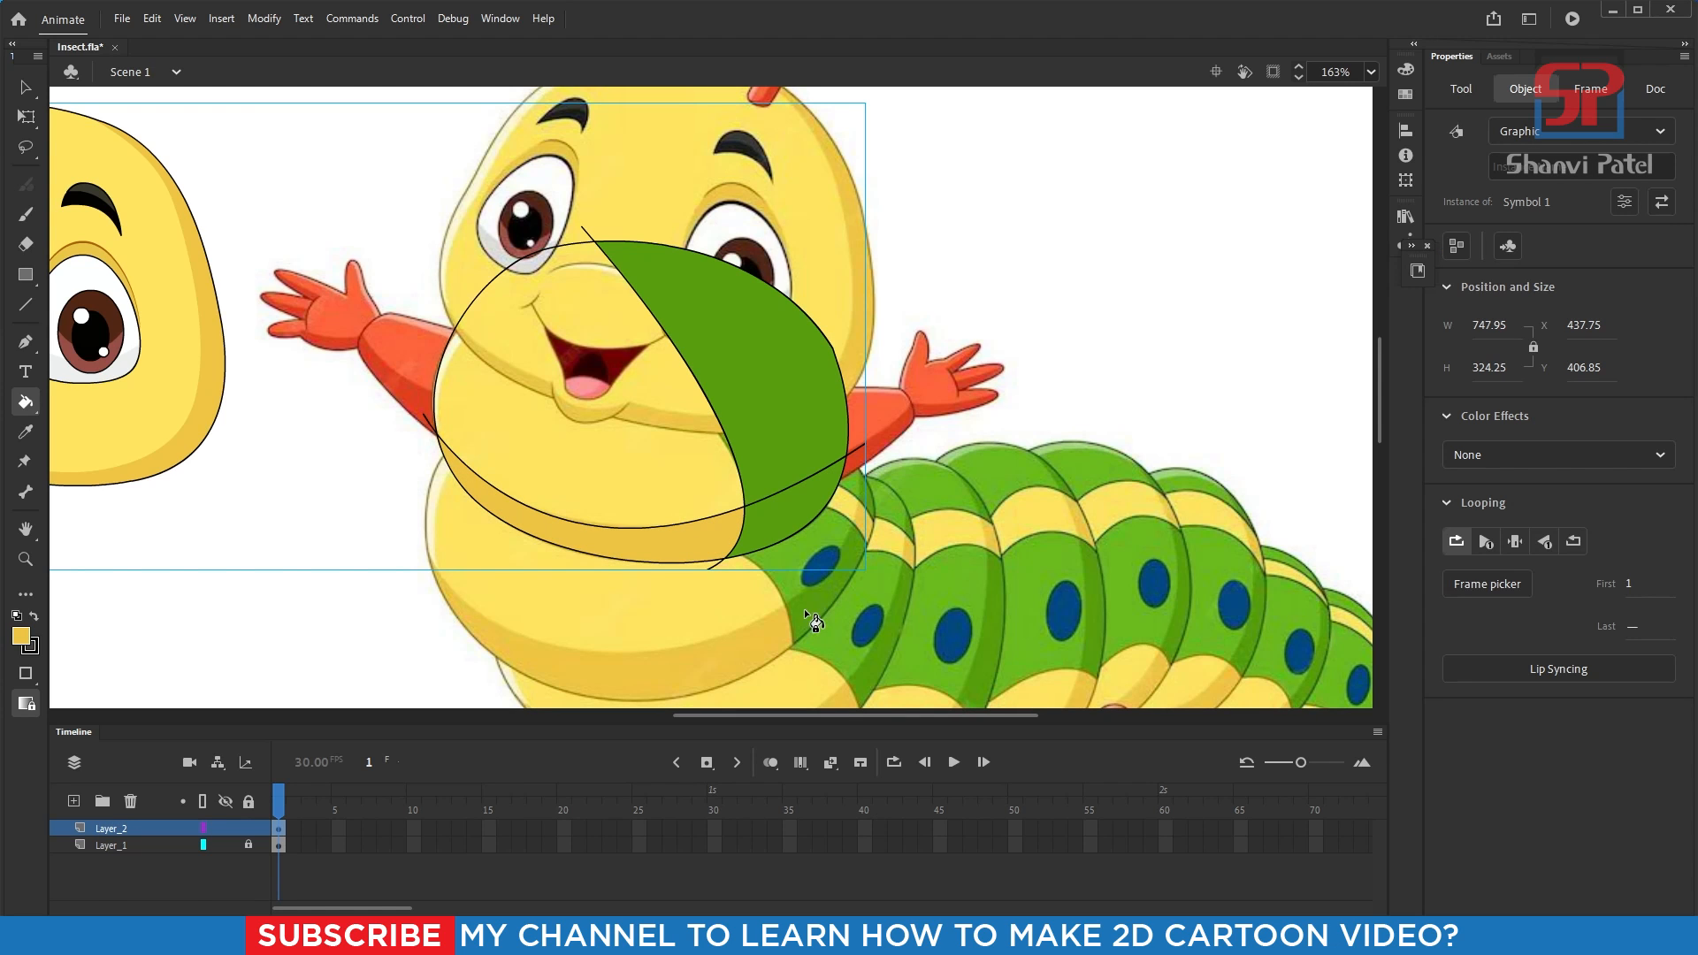
key("i")
left_click(806, 603)
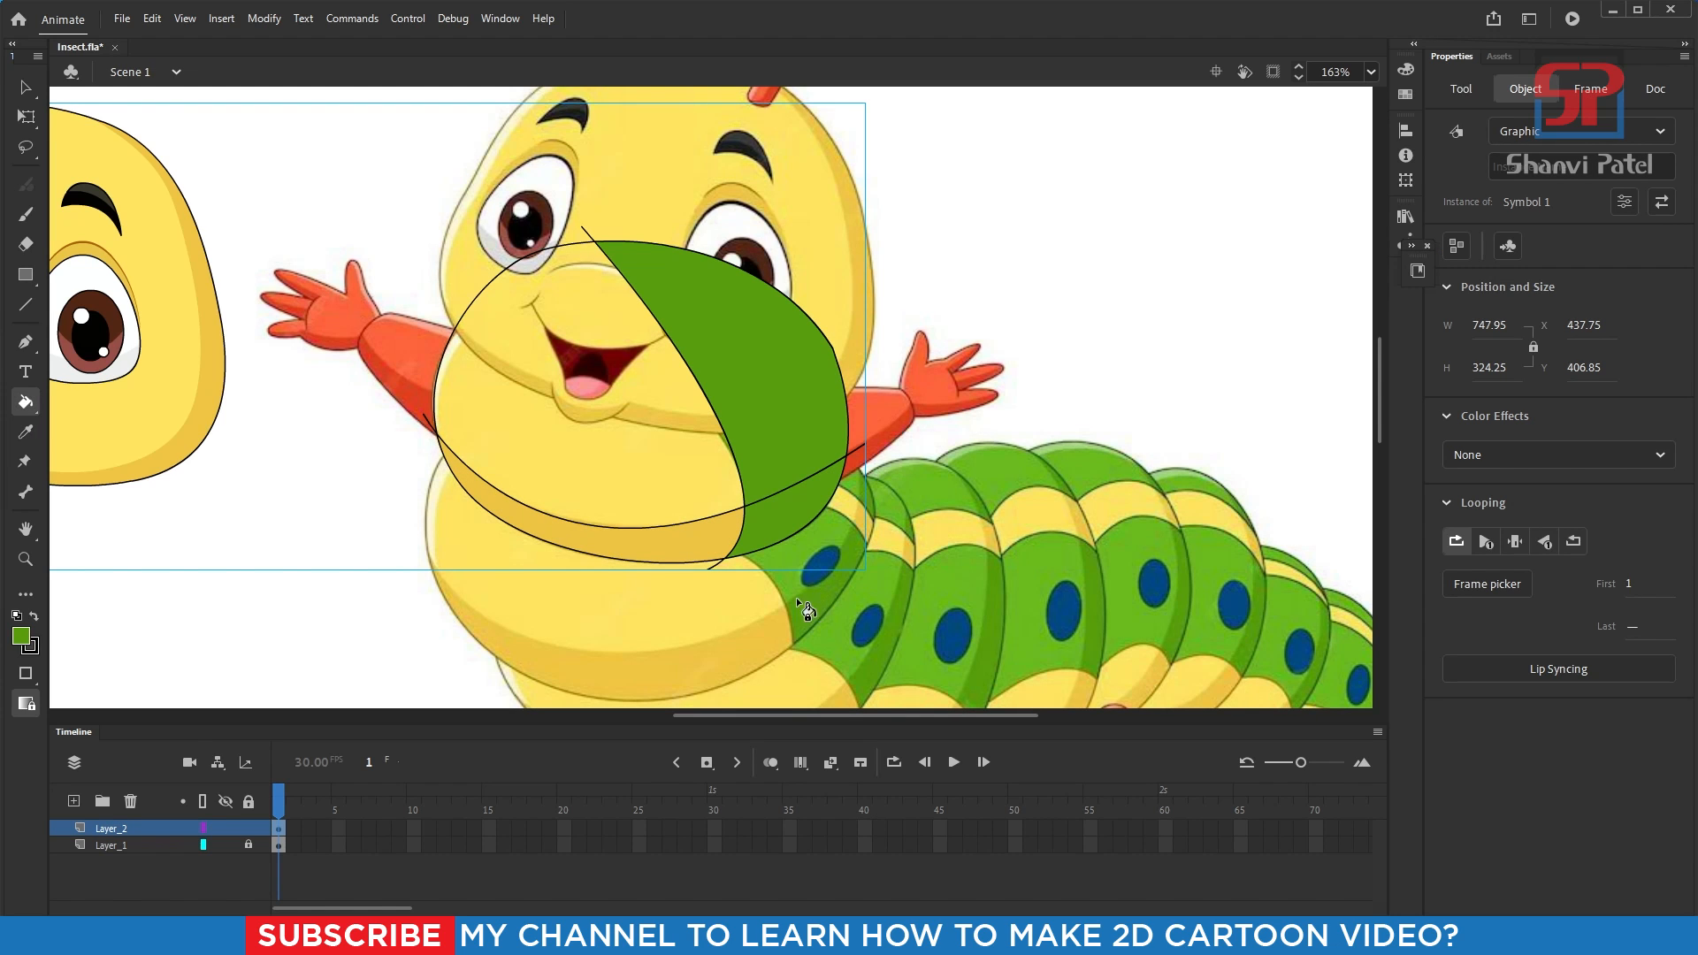
double_click(784, 513)
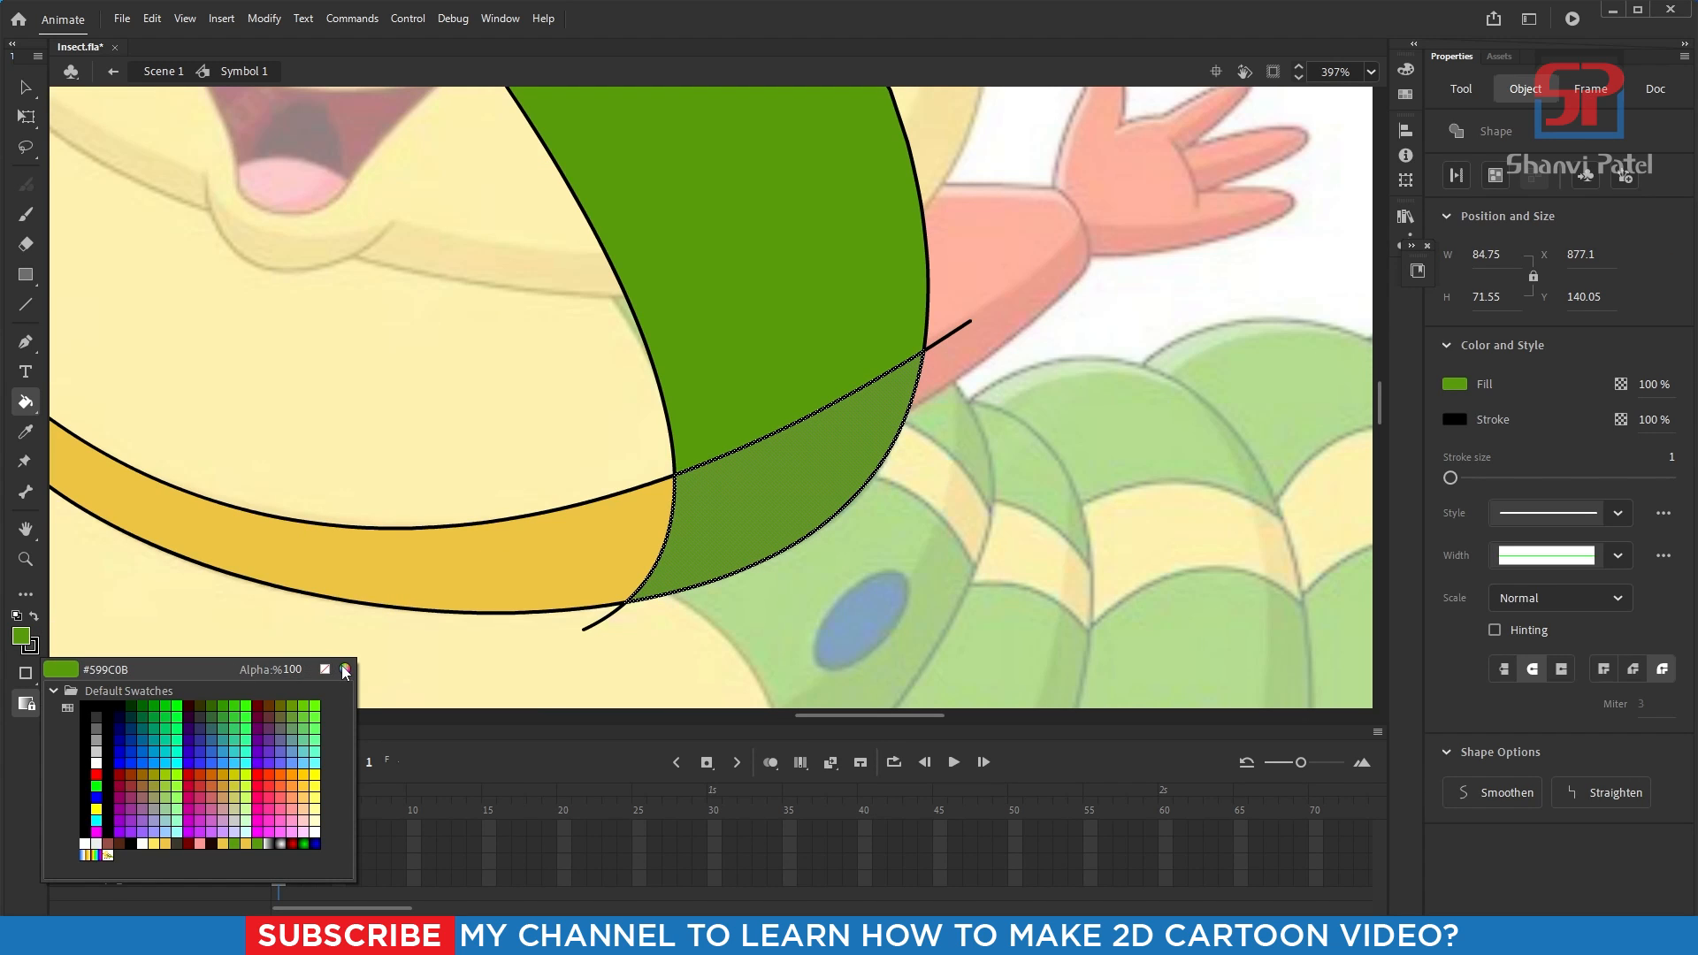
left_click(345, 670)
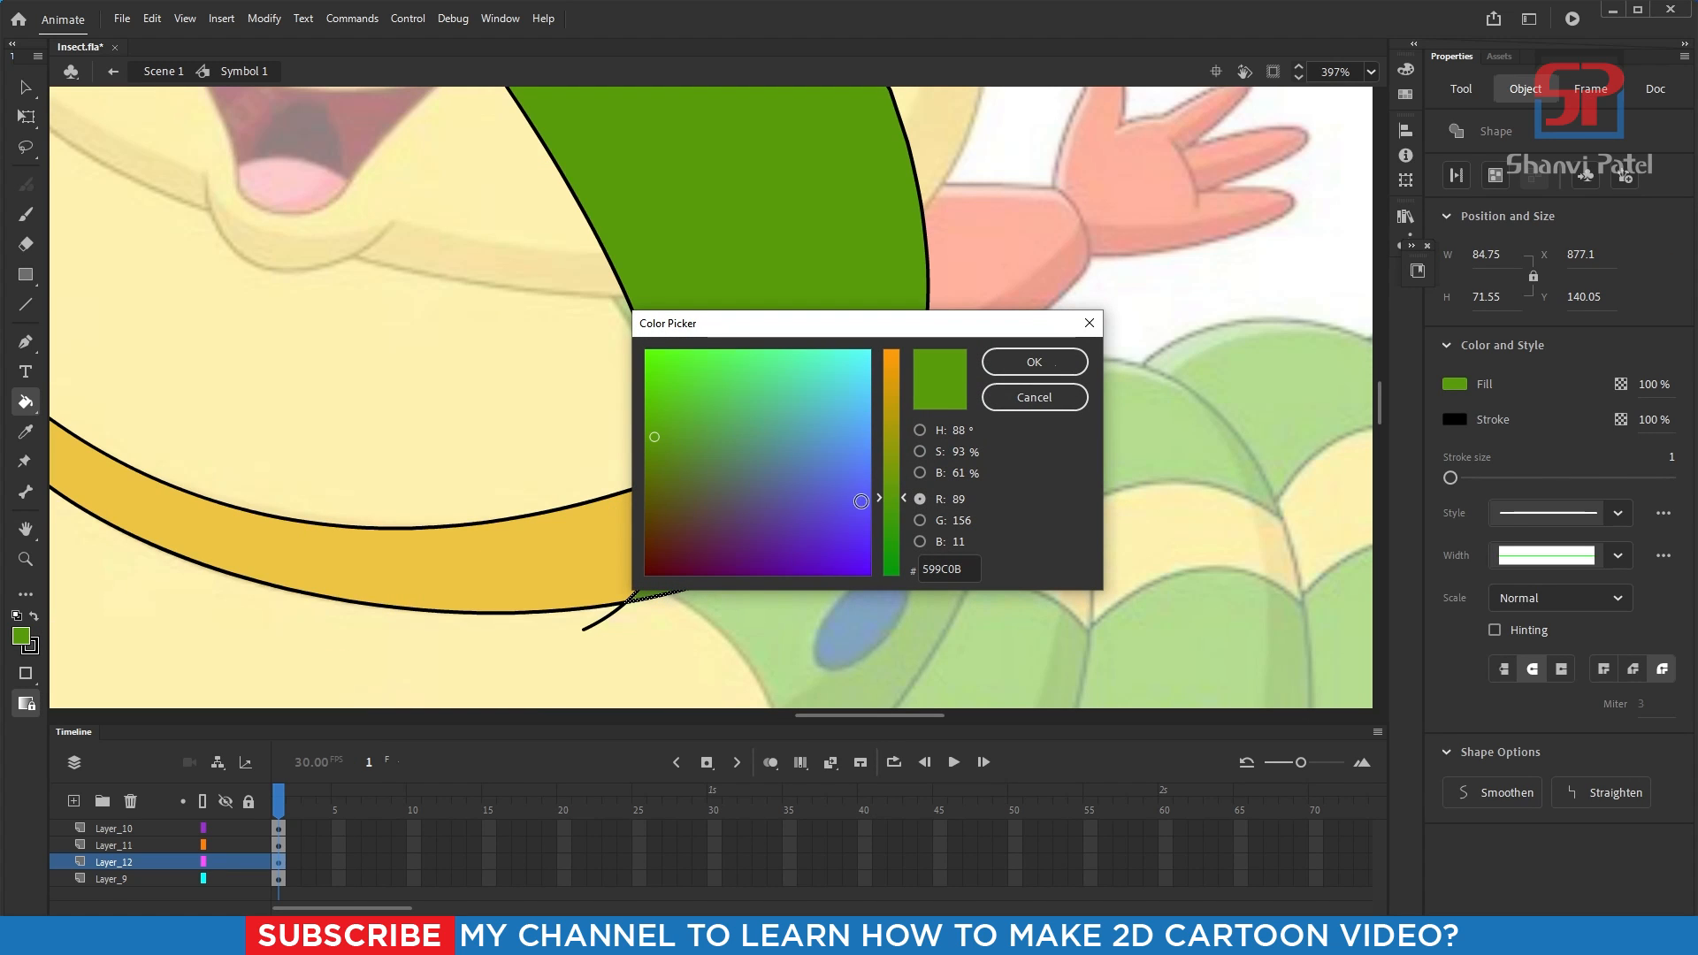
left_click_drag(897, 504, 899, 520)
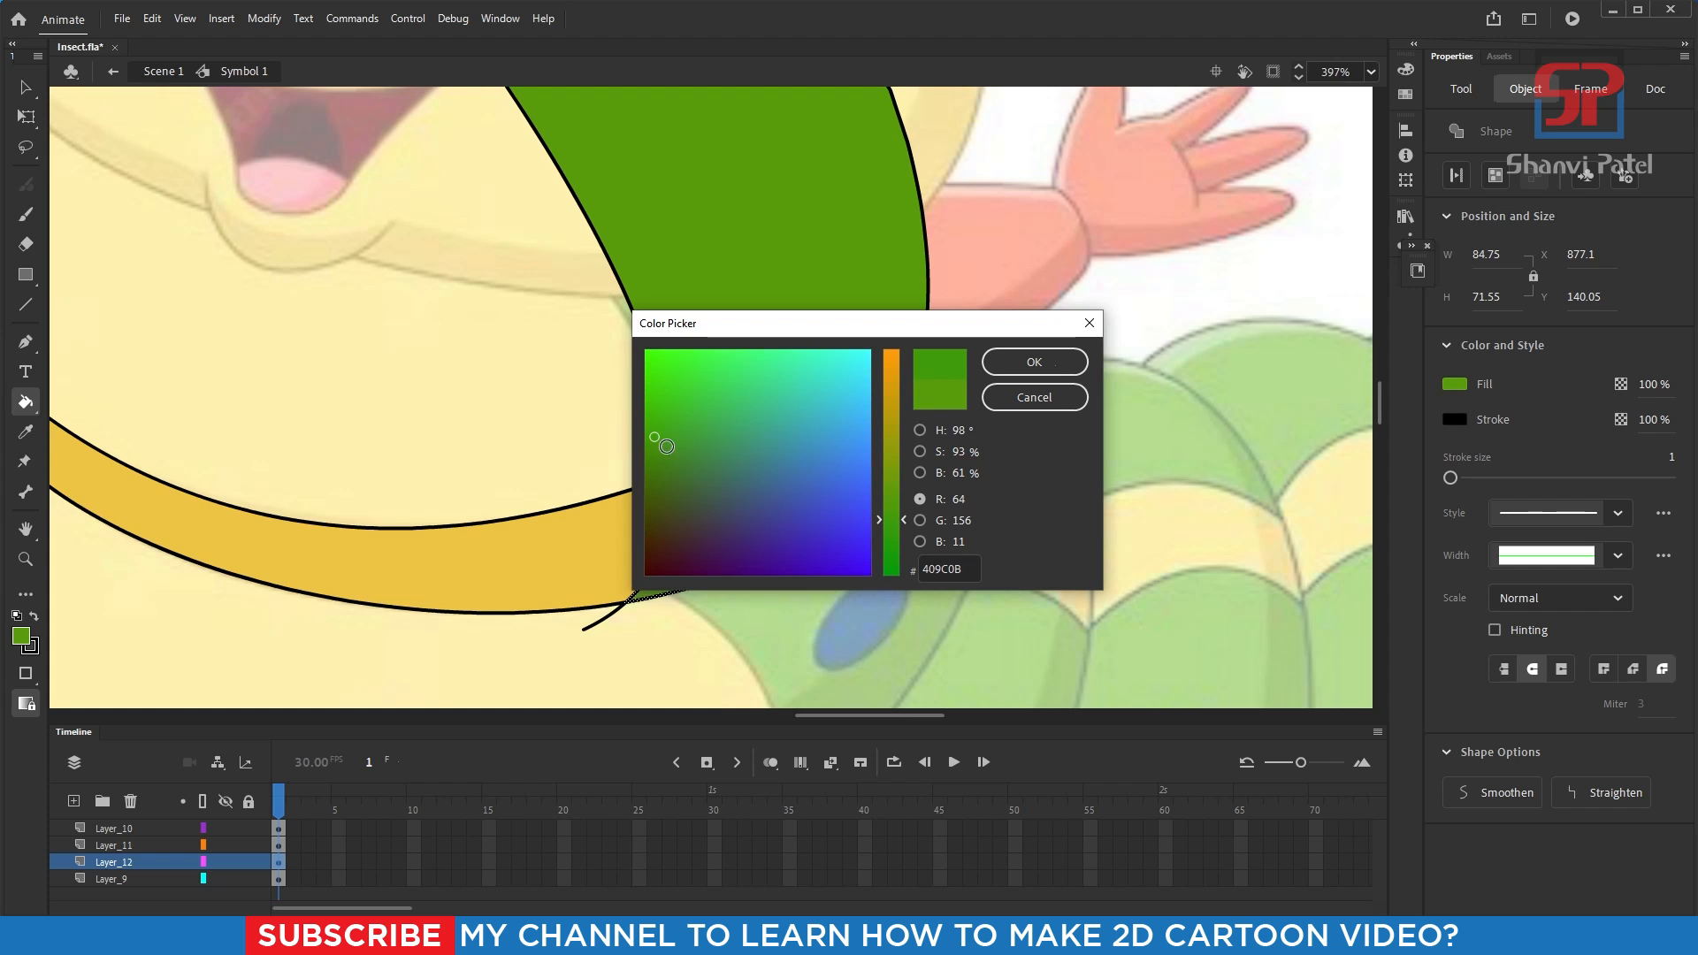
left_click(648, 451)
left_click(1035, 362)
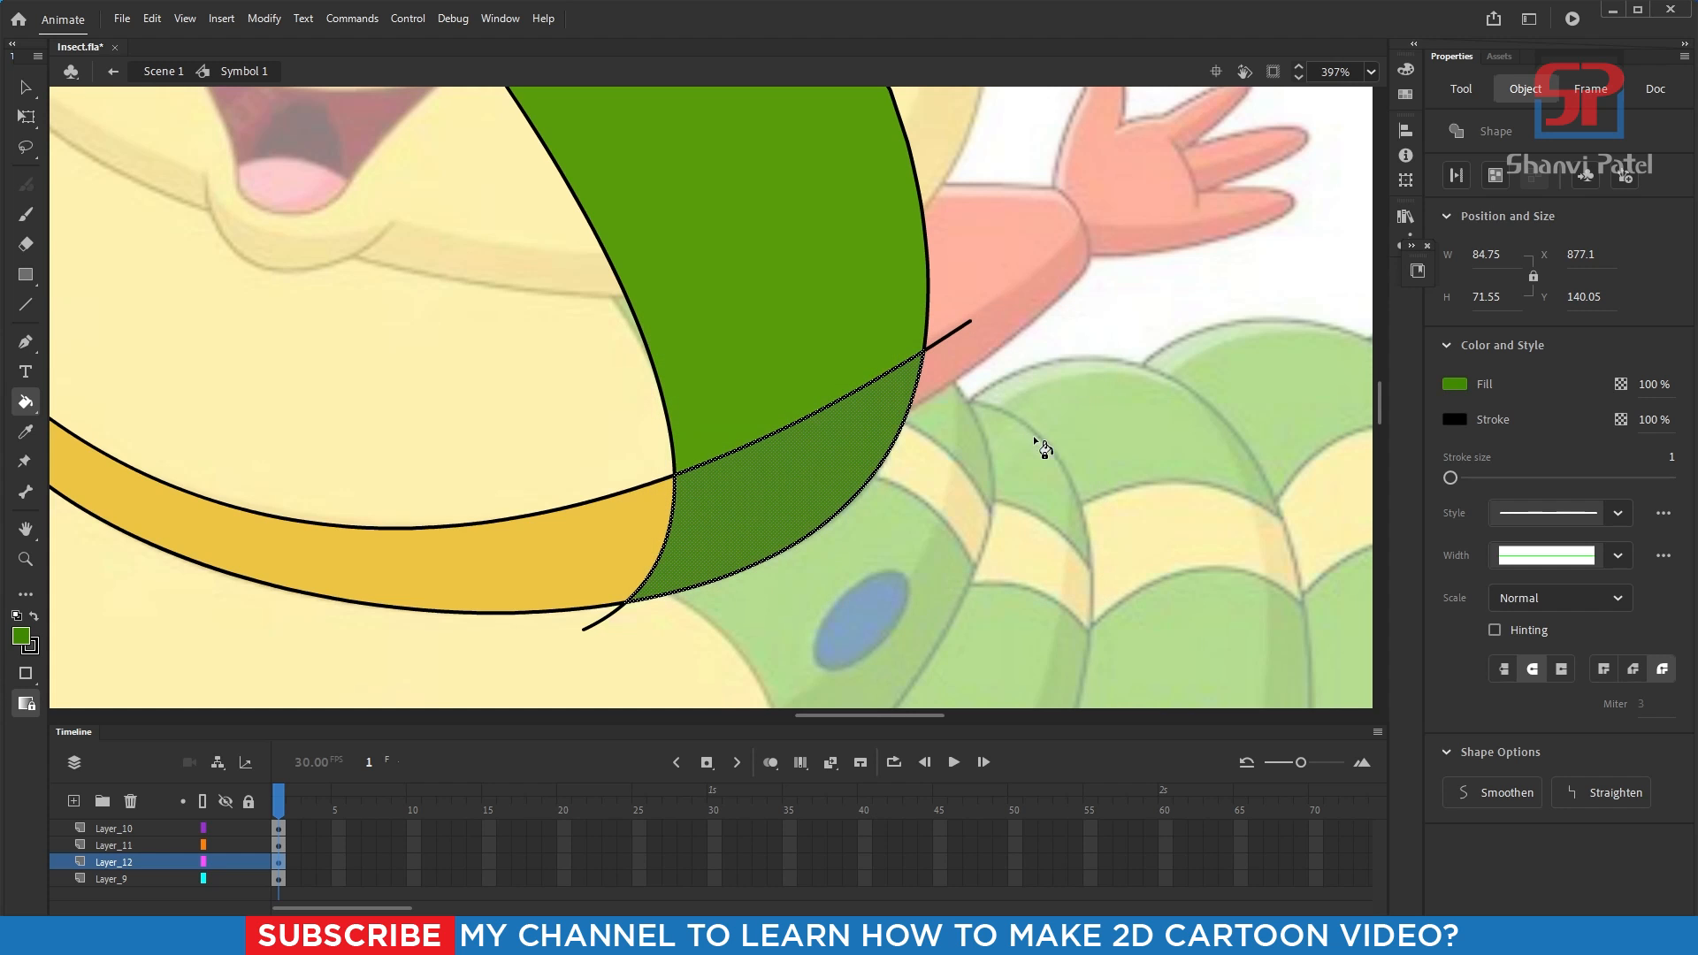
left_click(26, 116)
left_click(993, 549)
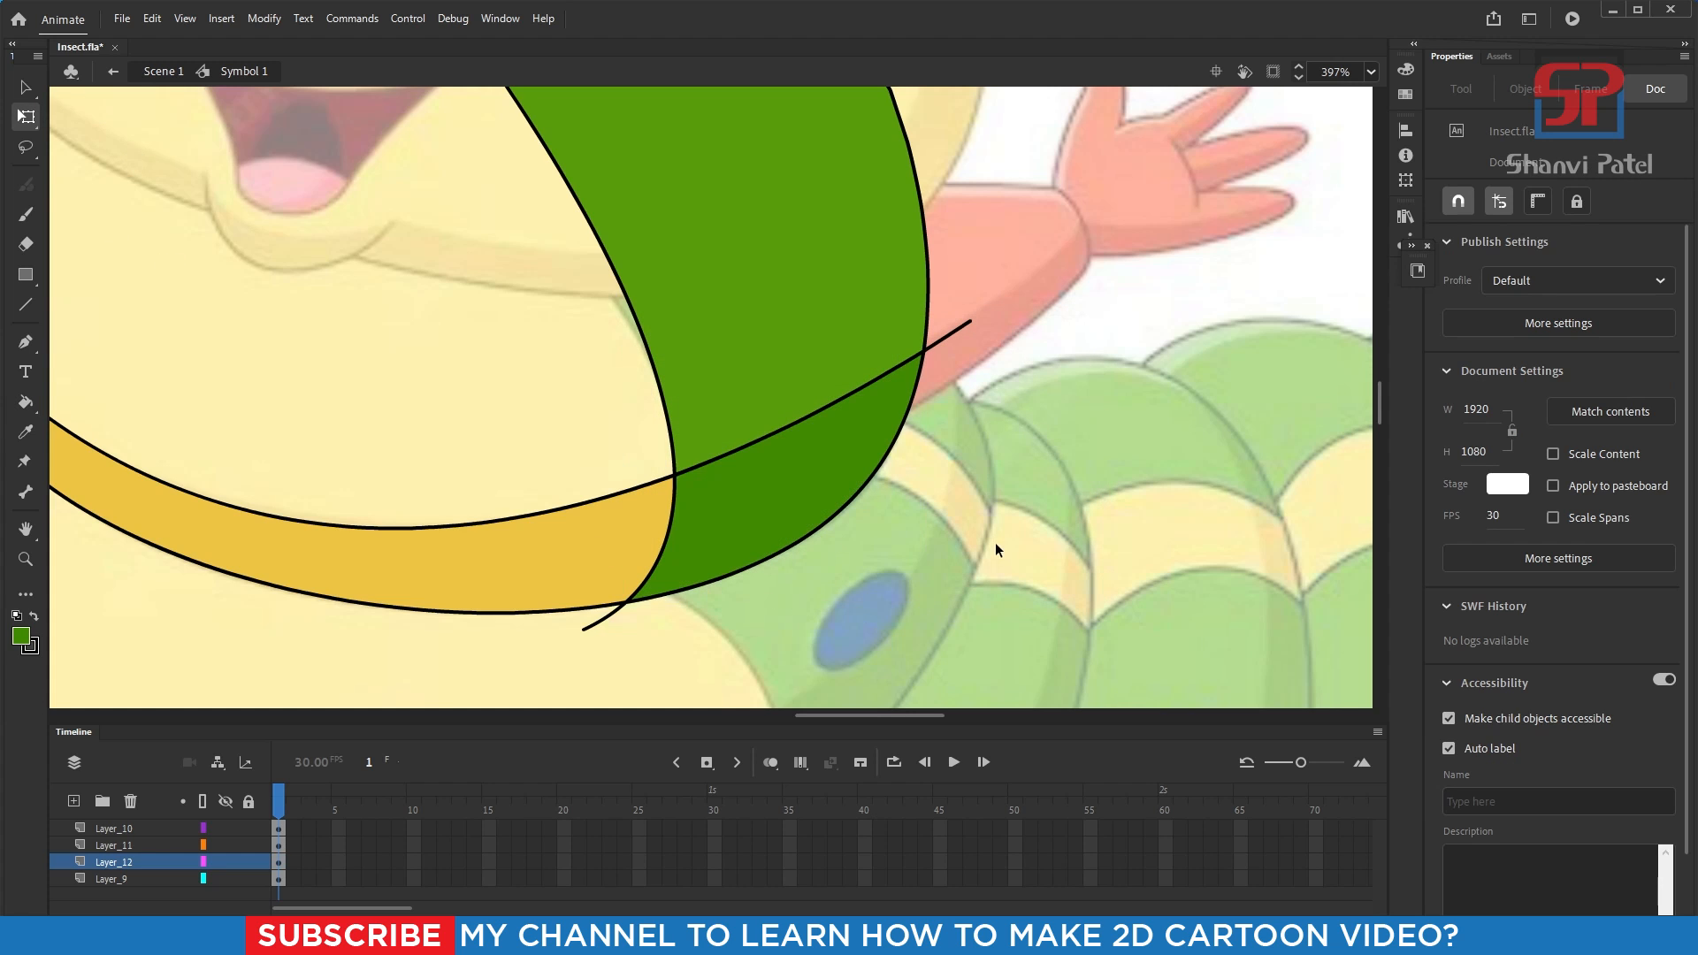
- Delete the shading line across the first body segment, including the overhang beyond its green side
scroll(819, 522, "down", 3)
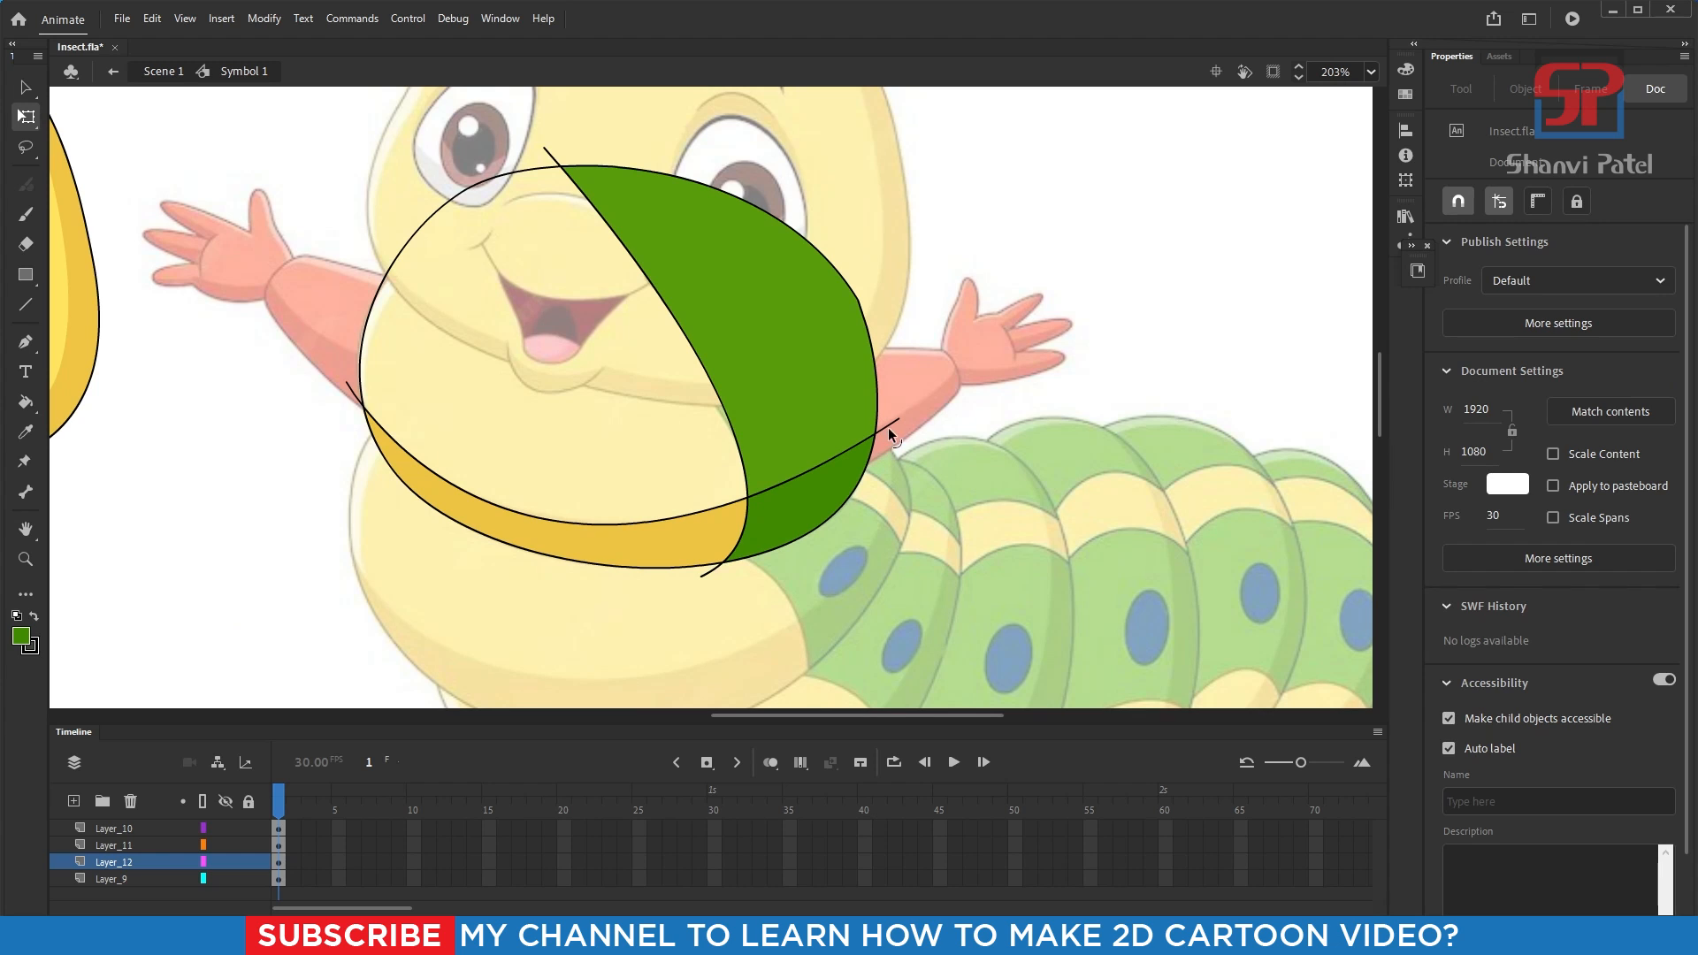
left_click(888, 427)
key("Delete")
left_click(842, 470)
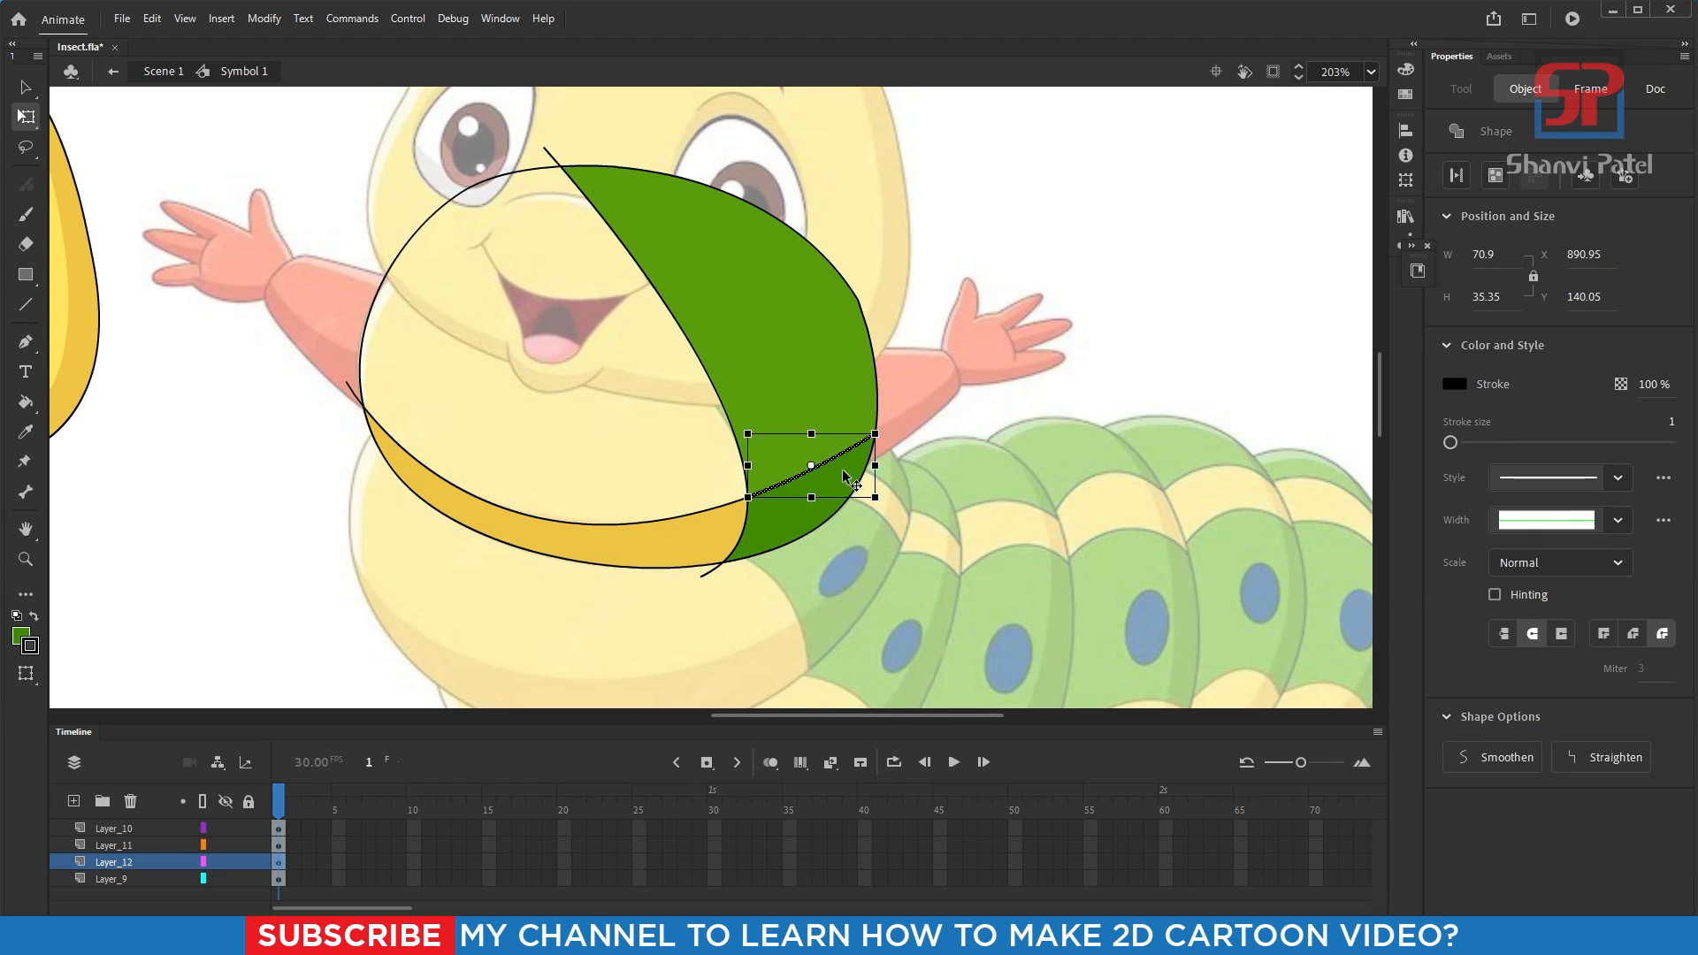
key("Delete")
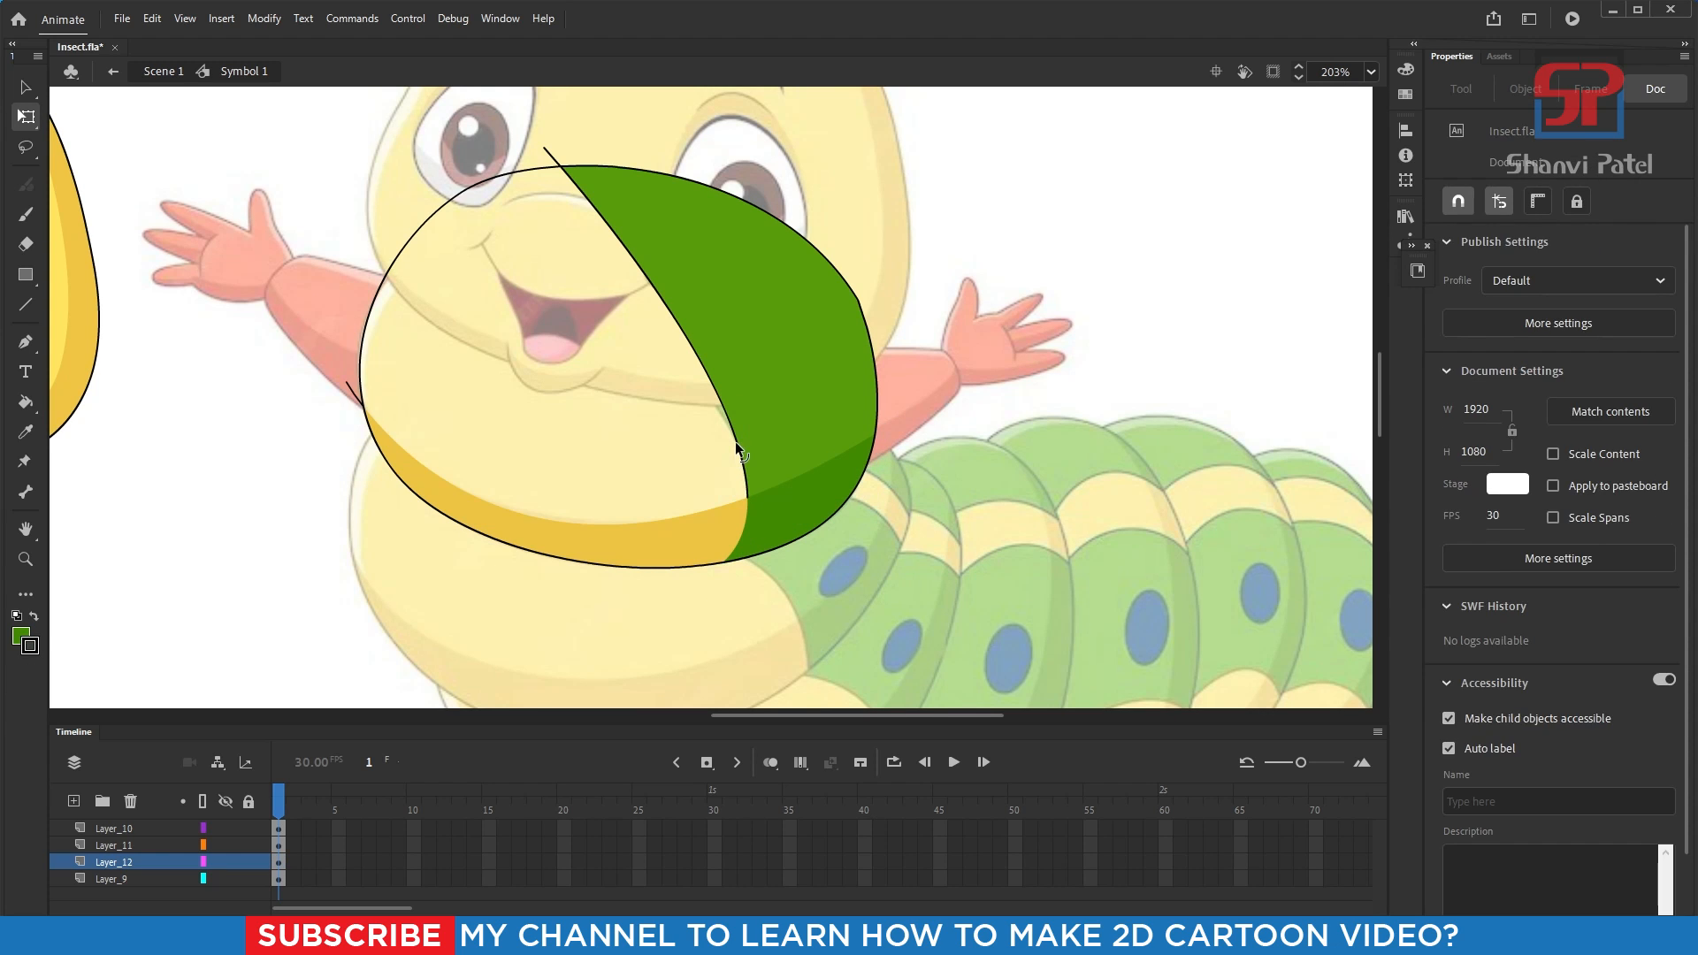
- Delete the dividing line between the segment's yellow and green areas, including the overhang above its upper edge
left_click(736, 448)
key("Delete")
left_click(555, 160)
key("Delete")
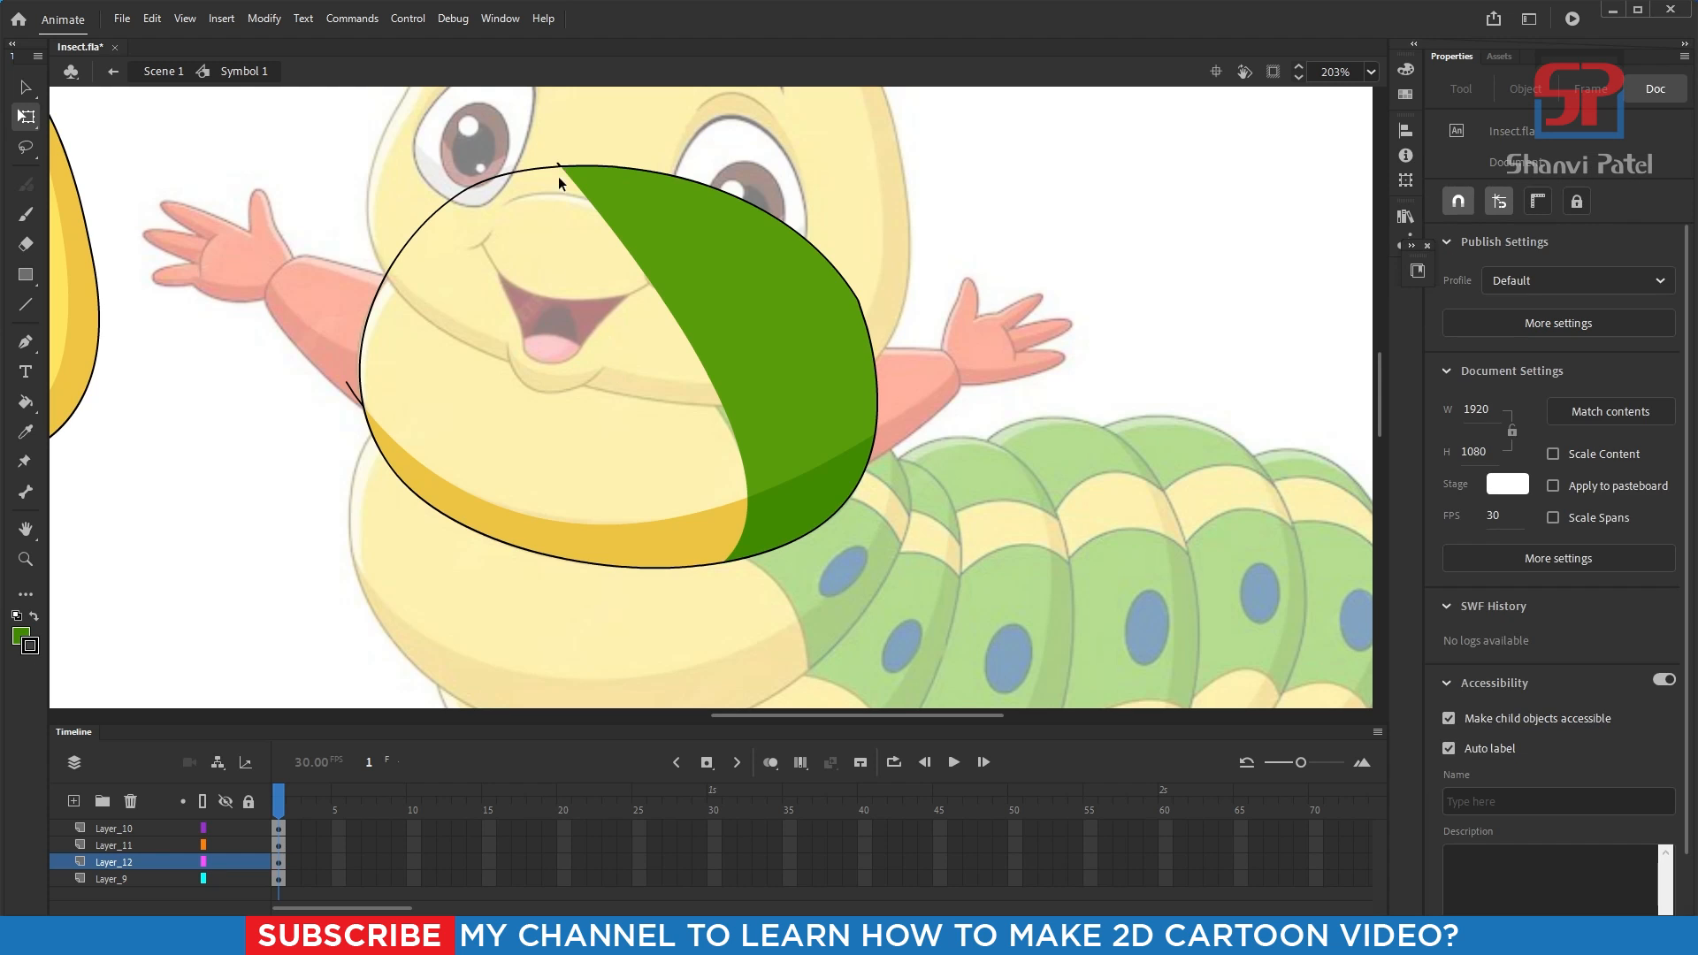
scroll(559, 183, "up", 3)
left_click(580, 203)
key("Delete")
scroll(592, 363, "down", 4)
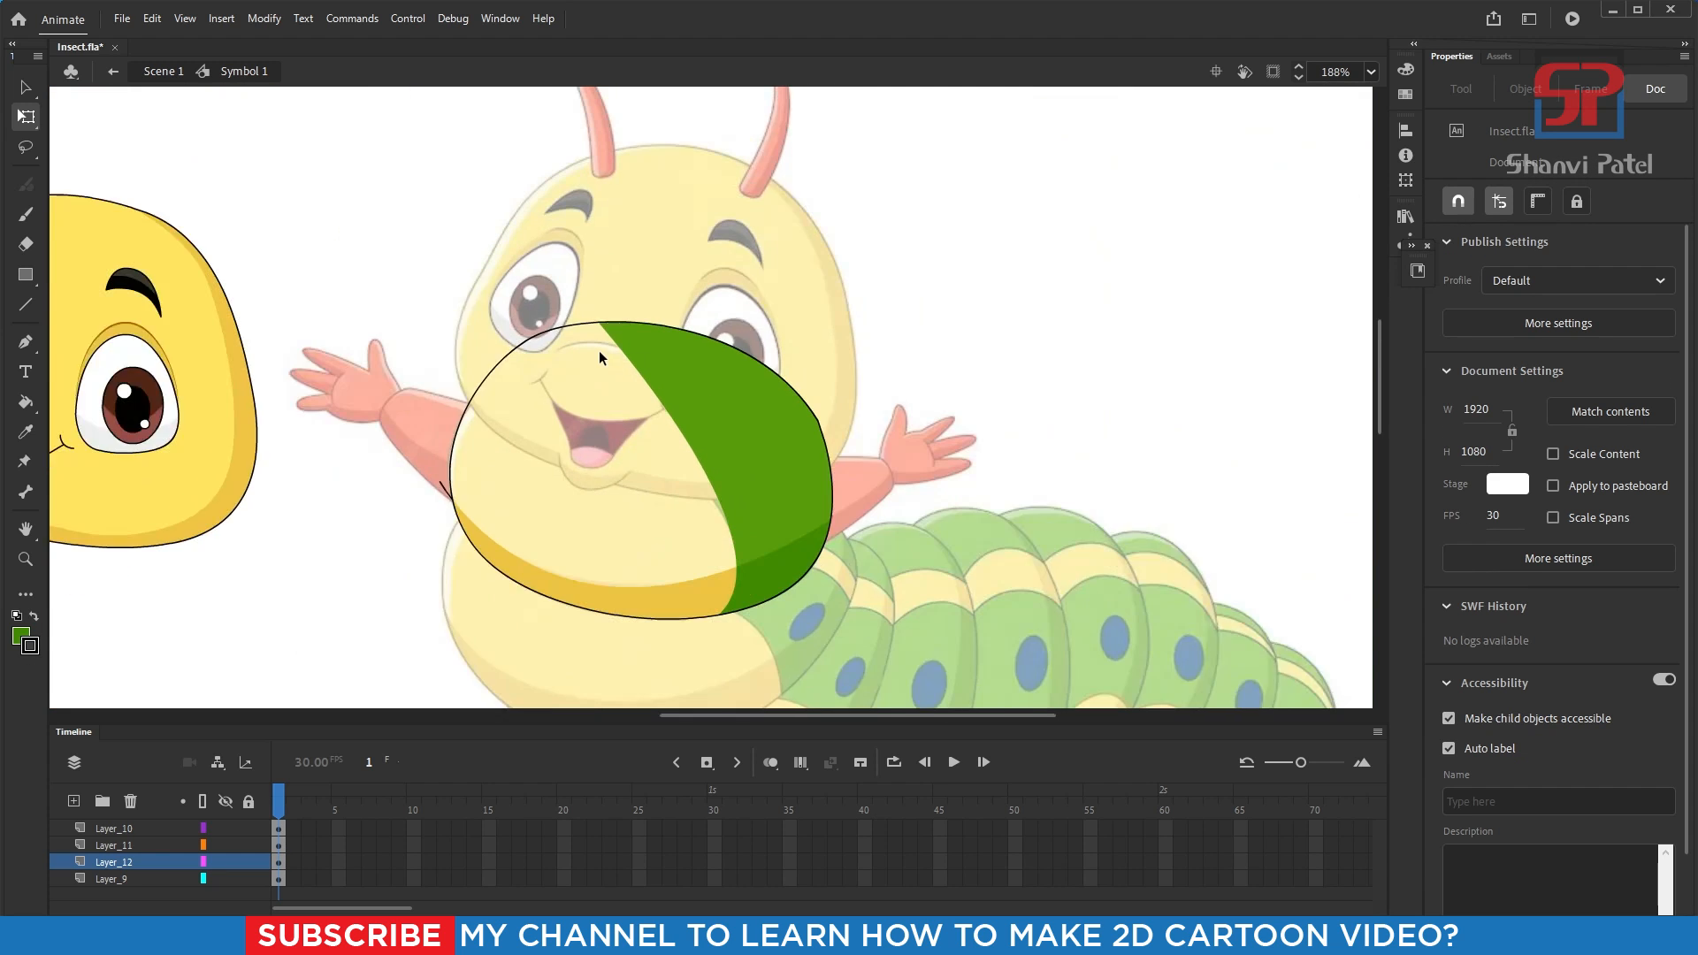
scroll(600, 357, "down", 3)
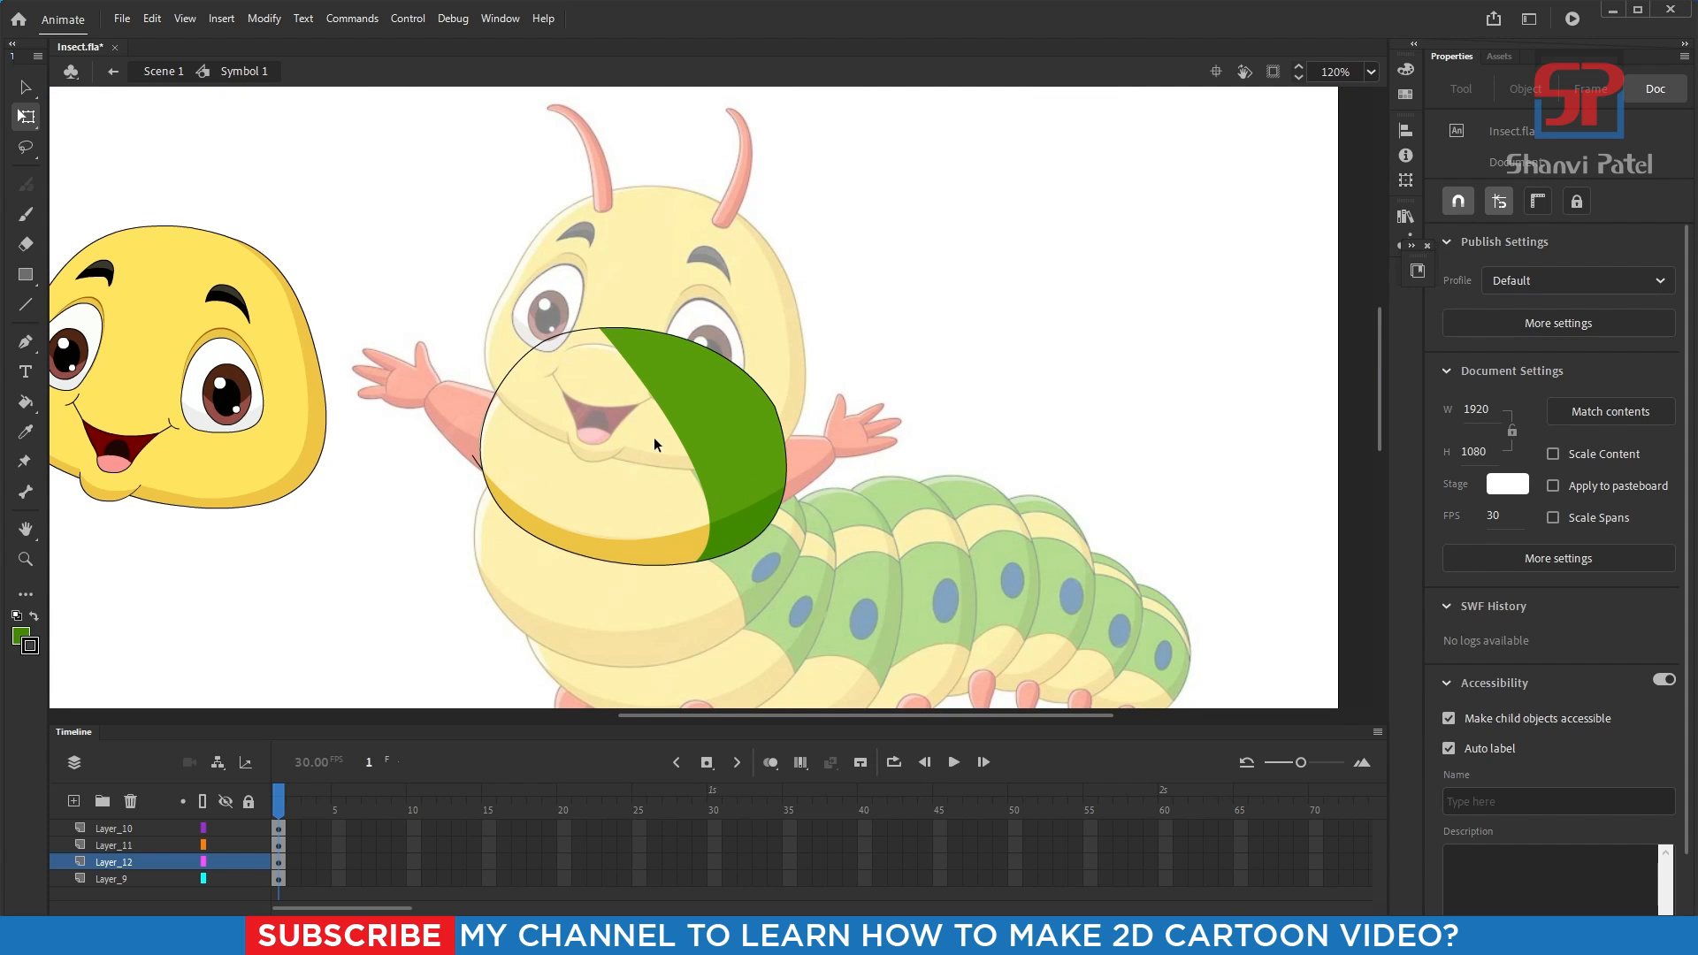
- Sample the redrawn head's yellow and fill the segment's empty front area with it
key("i")
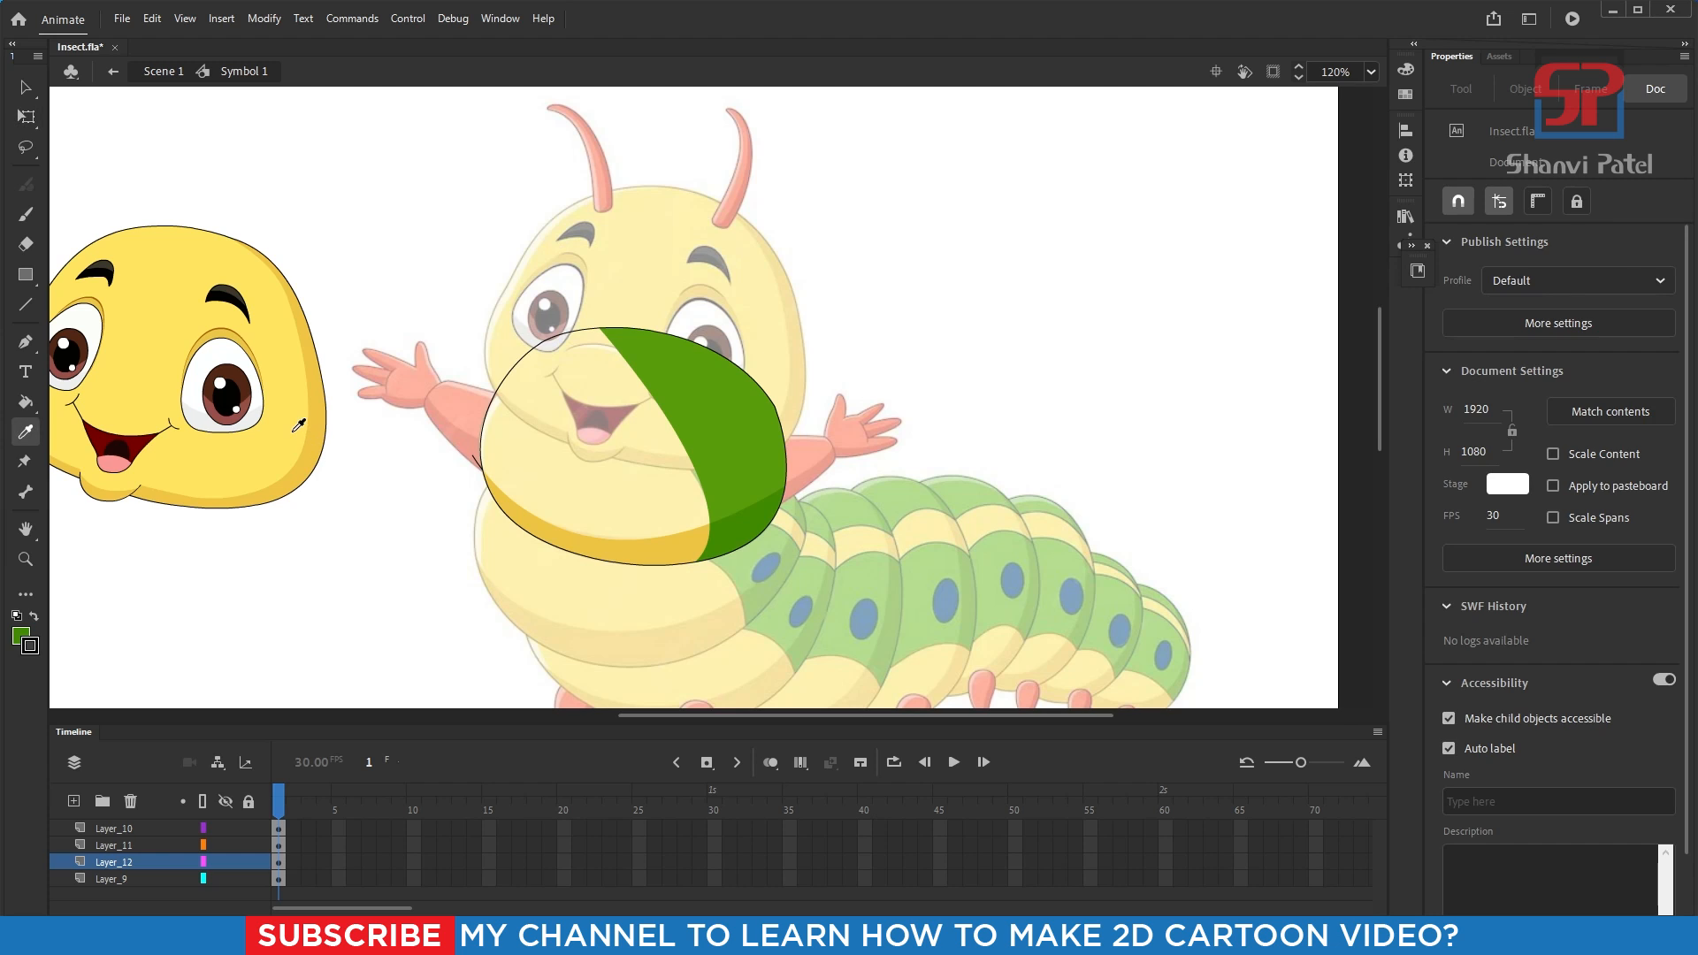
left_click(298, 427)
left_click(584, 460)
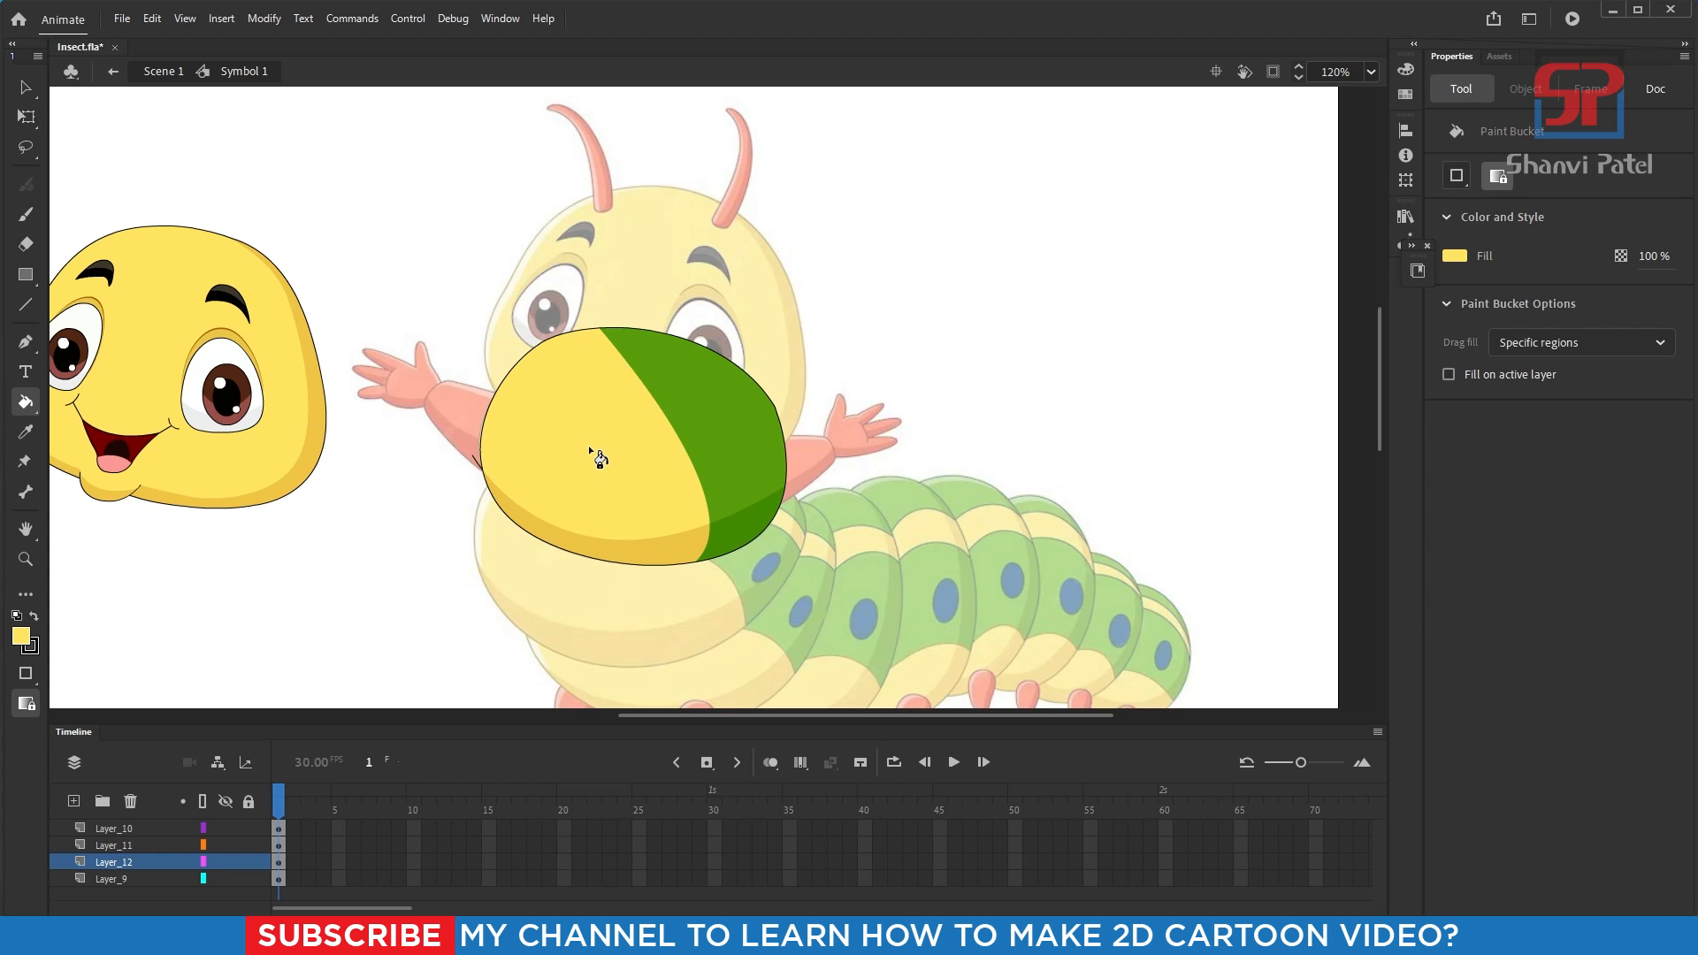
- Select the whole body segment and convert it to a Graphic symbol
left_click(25, 87)
left_click_drag(424, 274, 807, 586)
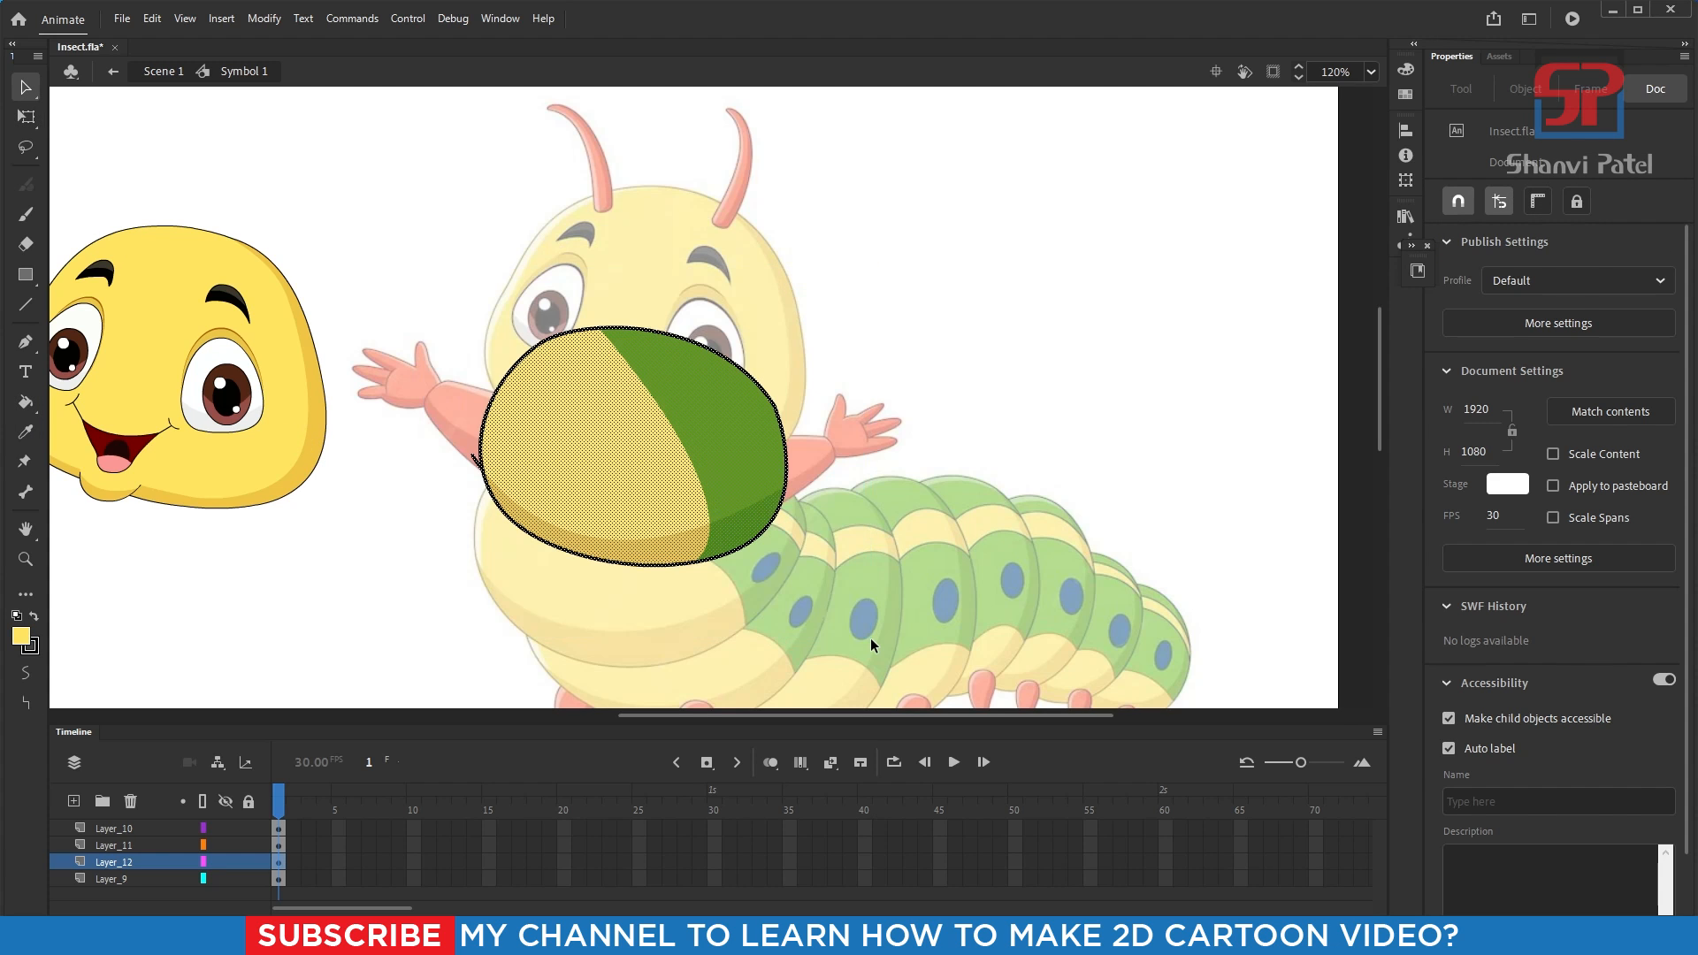
key("F8")
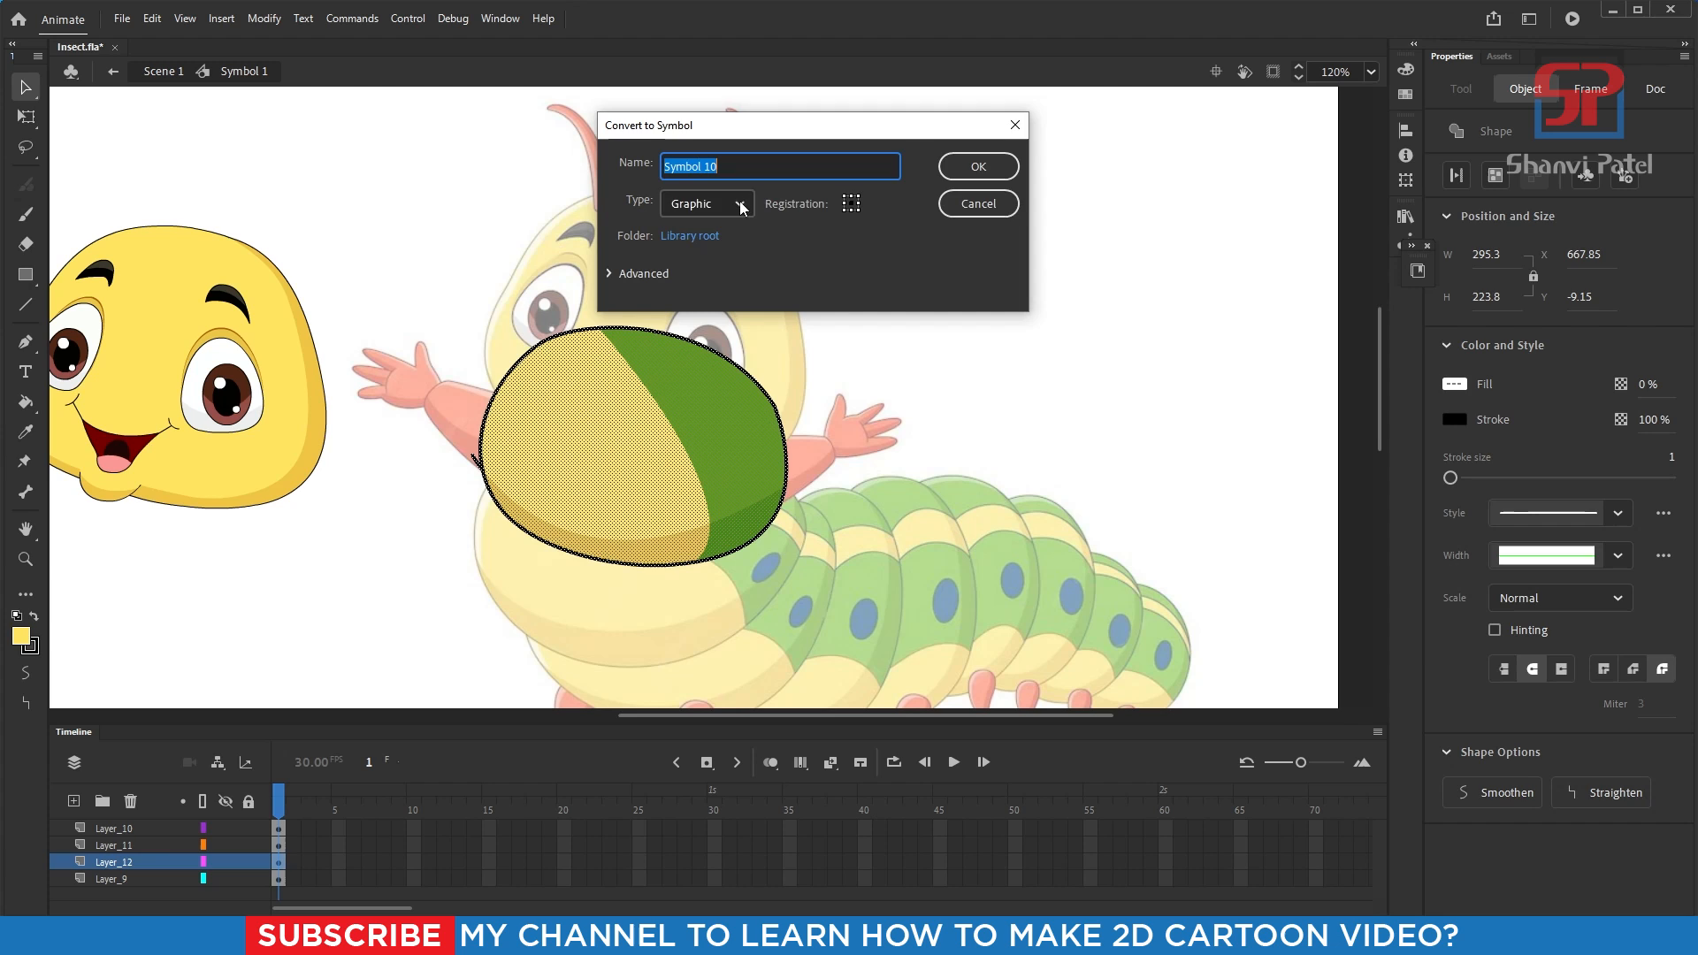
left_click(978, 165)
- Move the segment below the redrawn head and place its layer at the bottom of the layer stack
scroll(764, 407, "down", 2)
left_click_drag(720, 412, 424, 454)
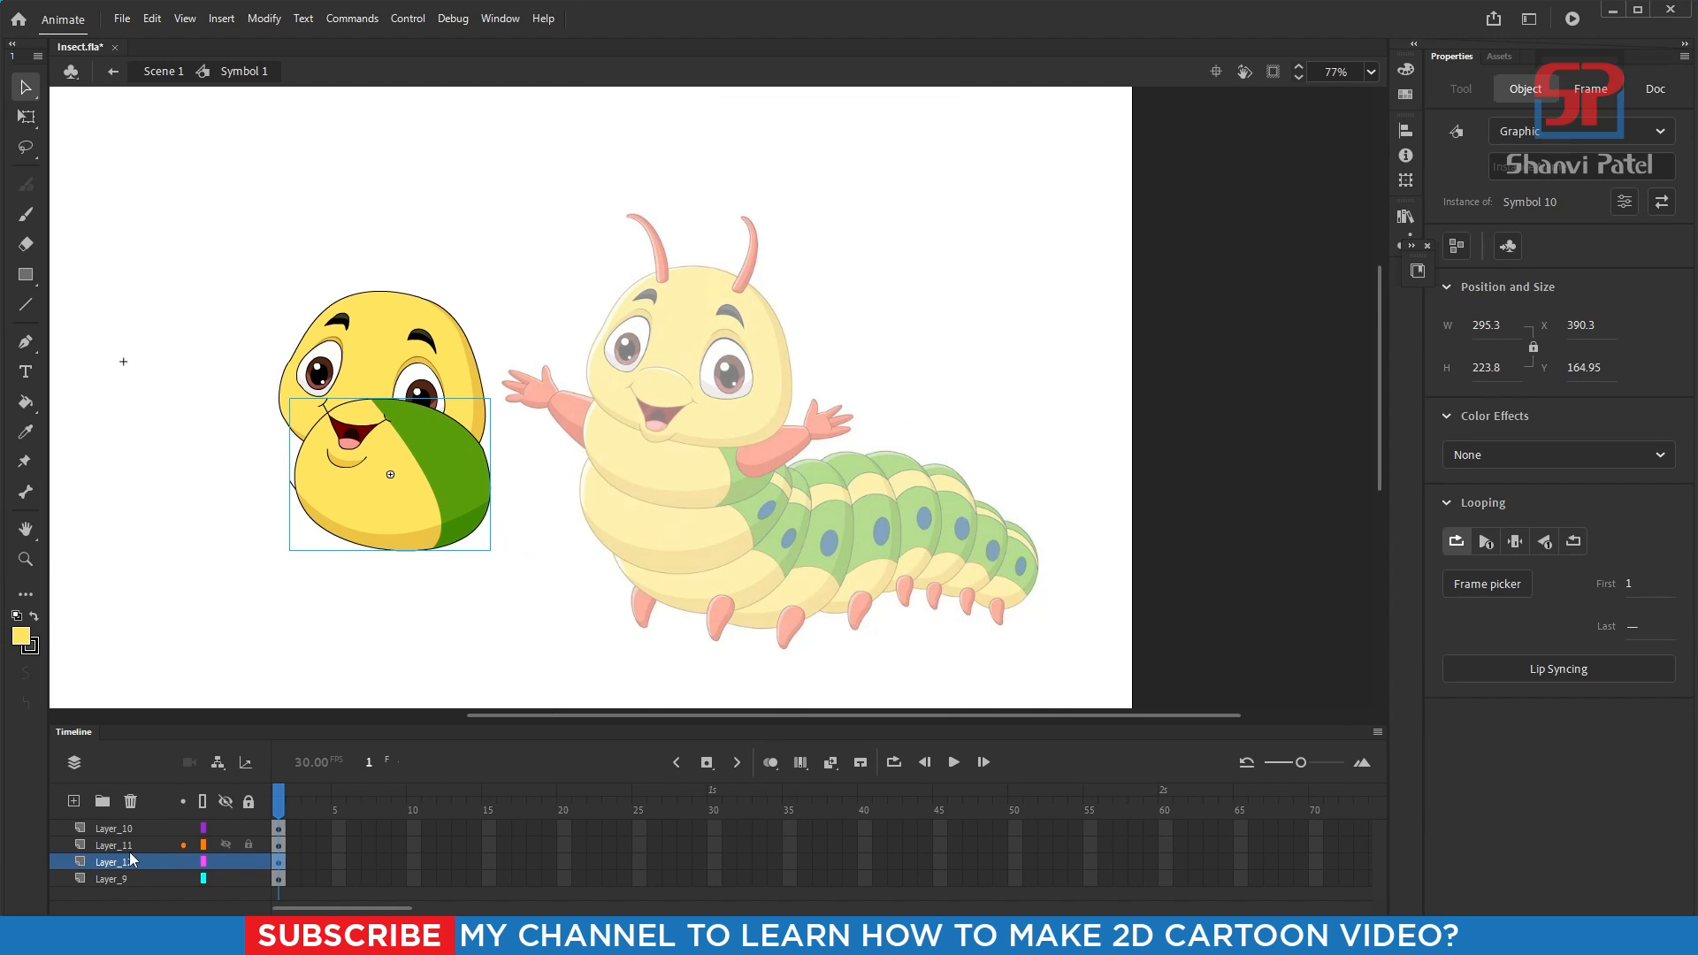
left_click_drag(118, 869, 124, 877)
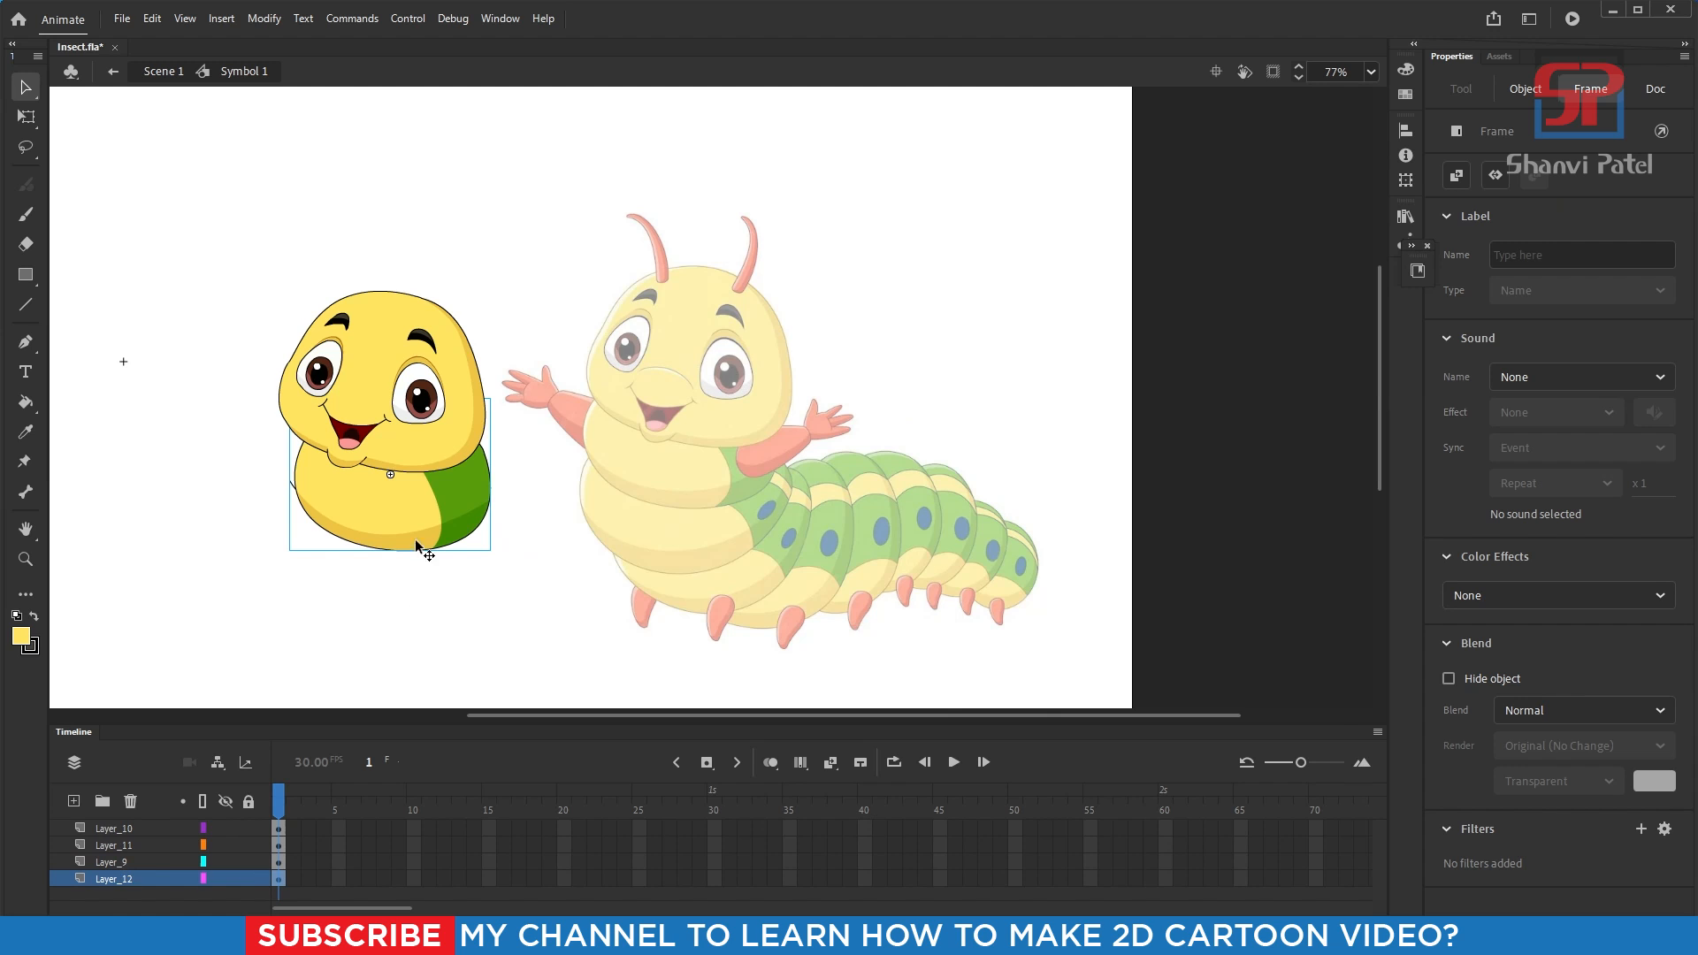
scroll(428, 502, "up", 3)
mouse_move(492, 495)
left_mouse_down()
mouse_move(478, 472)
mouse_move(490, 481)
left_mouse_up()
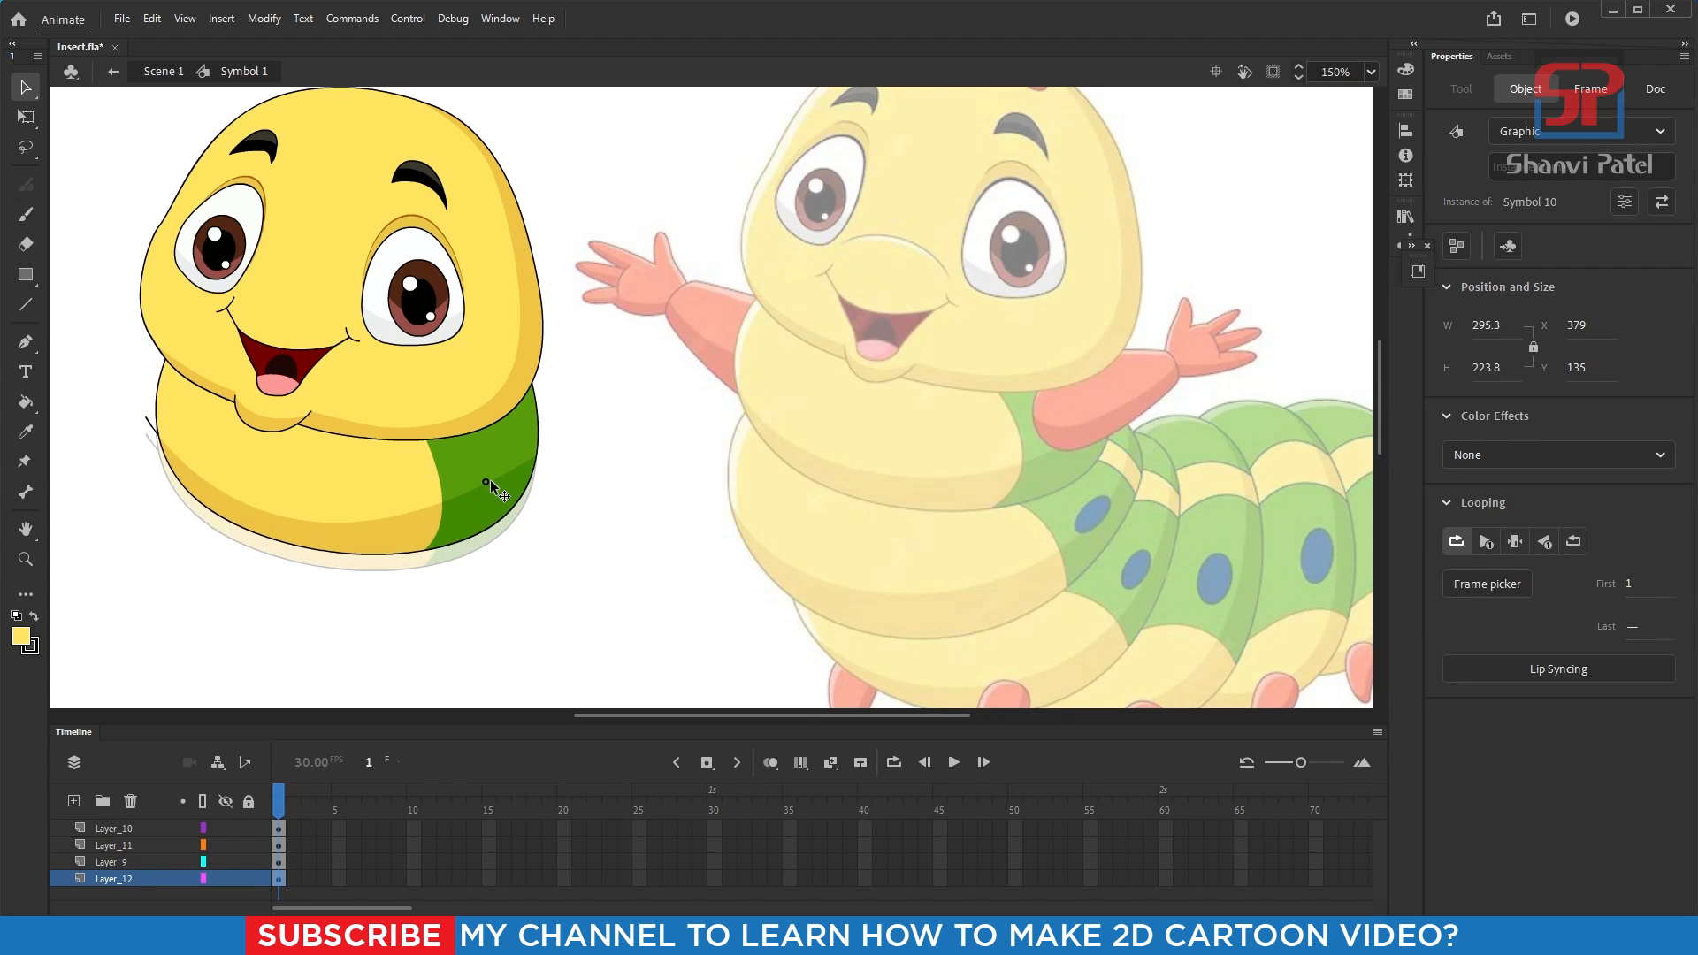
- Delete the stray line end outside the outline within the segment's symbol, then shift the segment slightly left under the head in Symbol 1
double_click(386, 494)
left_click(119, 429)
left_click(148, 421)
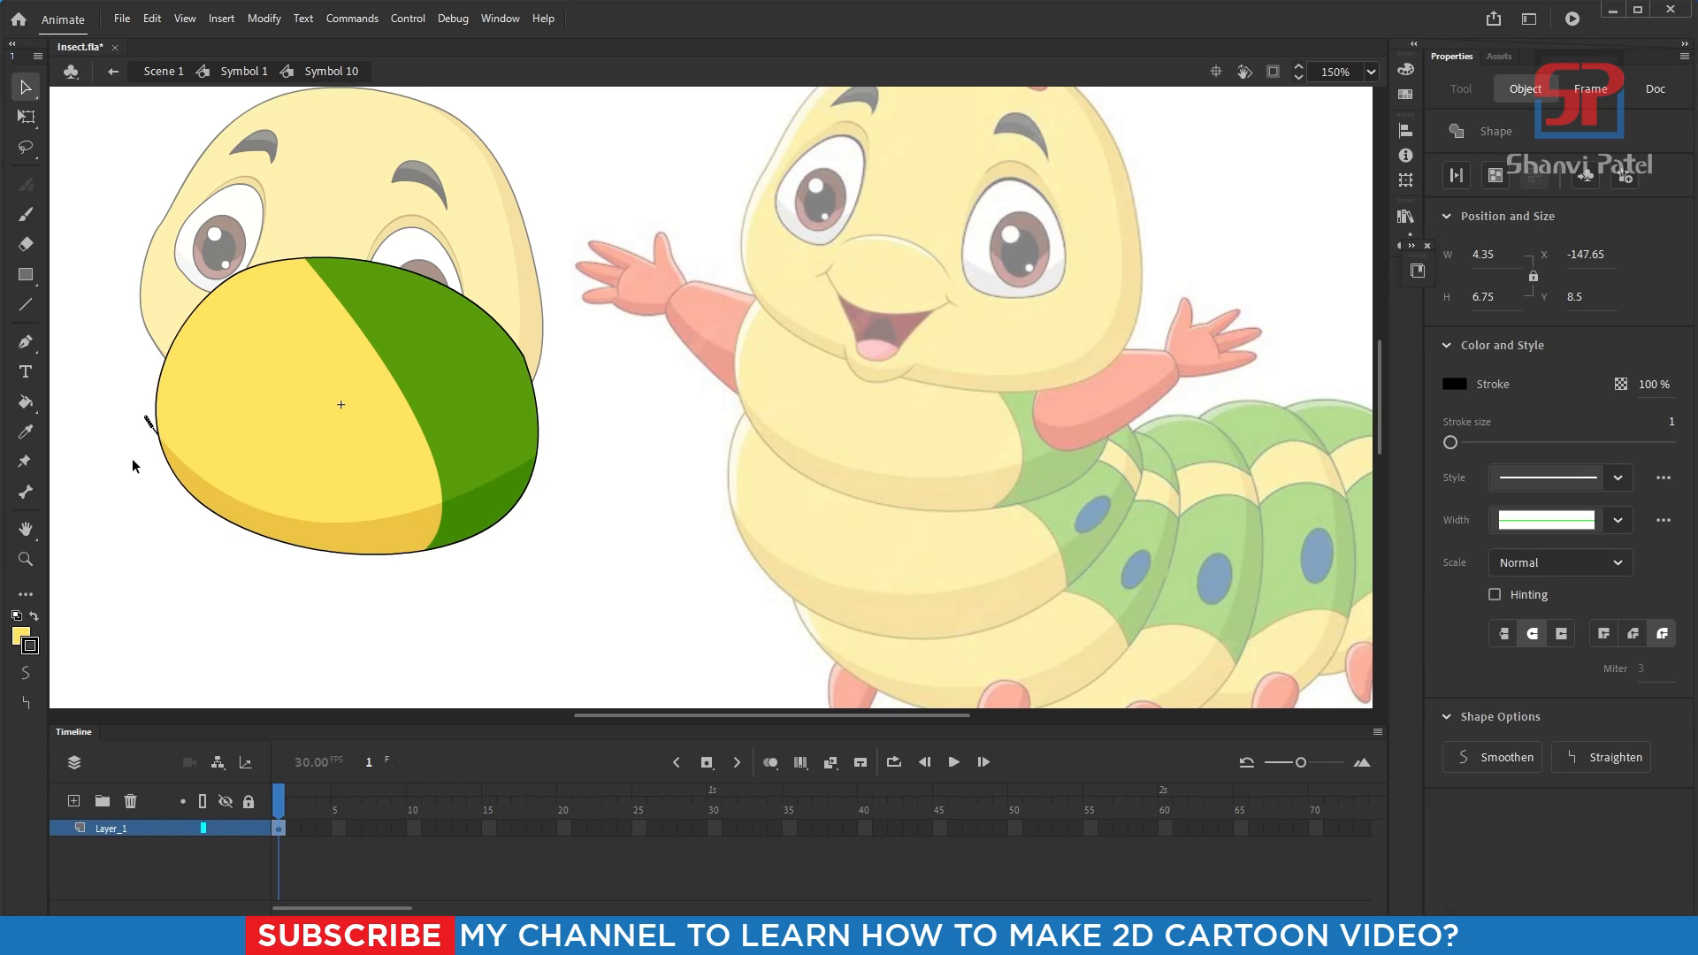
left_click(131, 459)
mouse_move(136, 346)
left_mouse_down()
mouse_move(183, 407)
mouse_move(345, 527)
left_mouse_up()
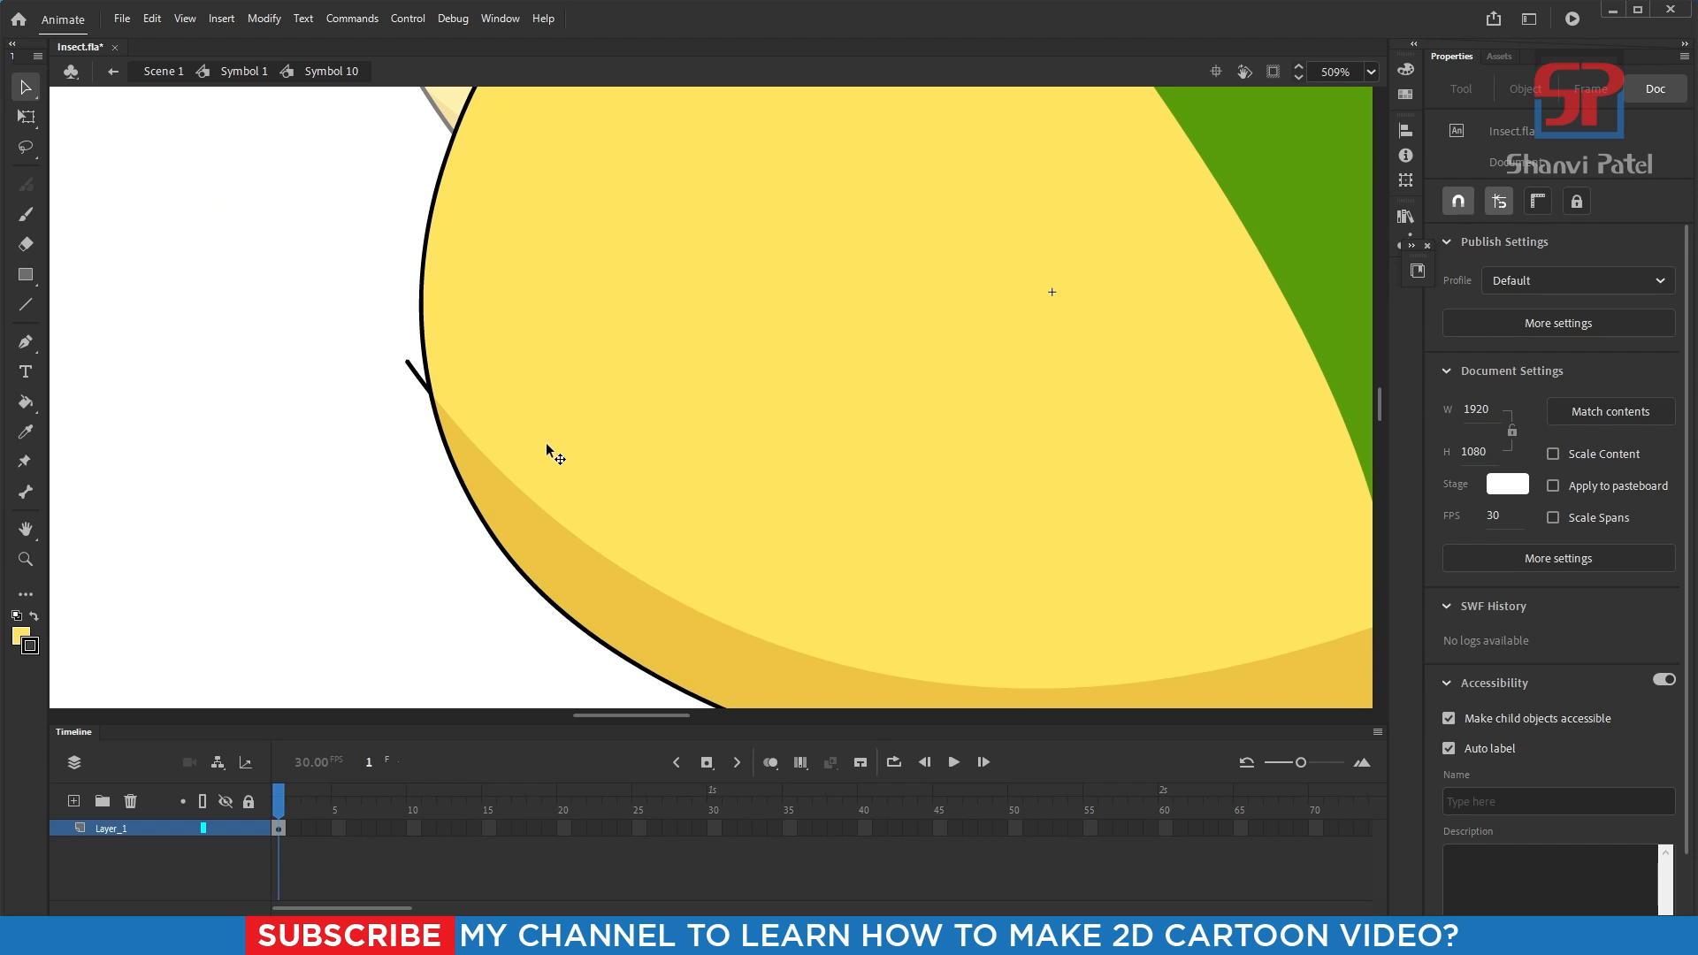
left_click(408, 367)
key("Delete")
scroll(407, 448, "down", 7)
double_click(704, 461)
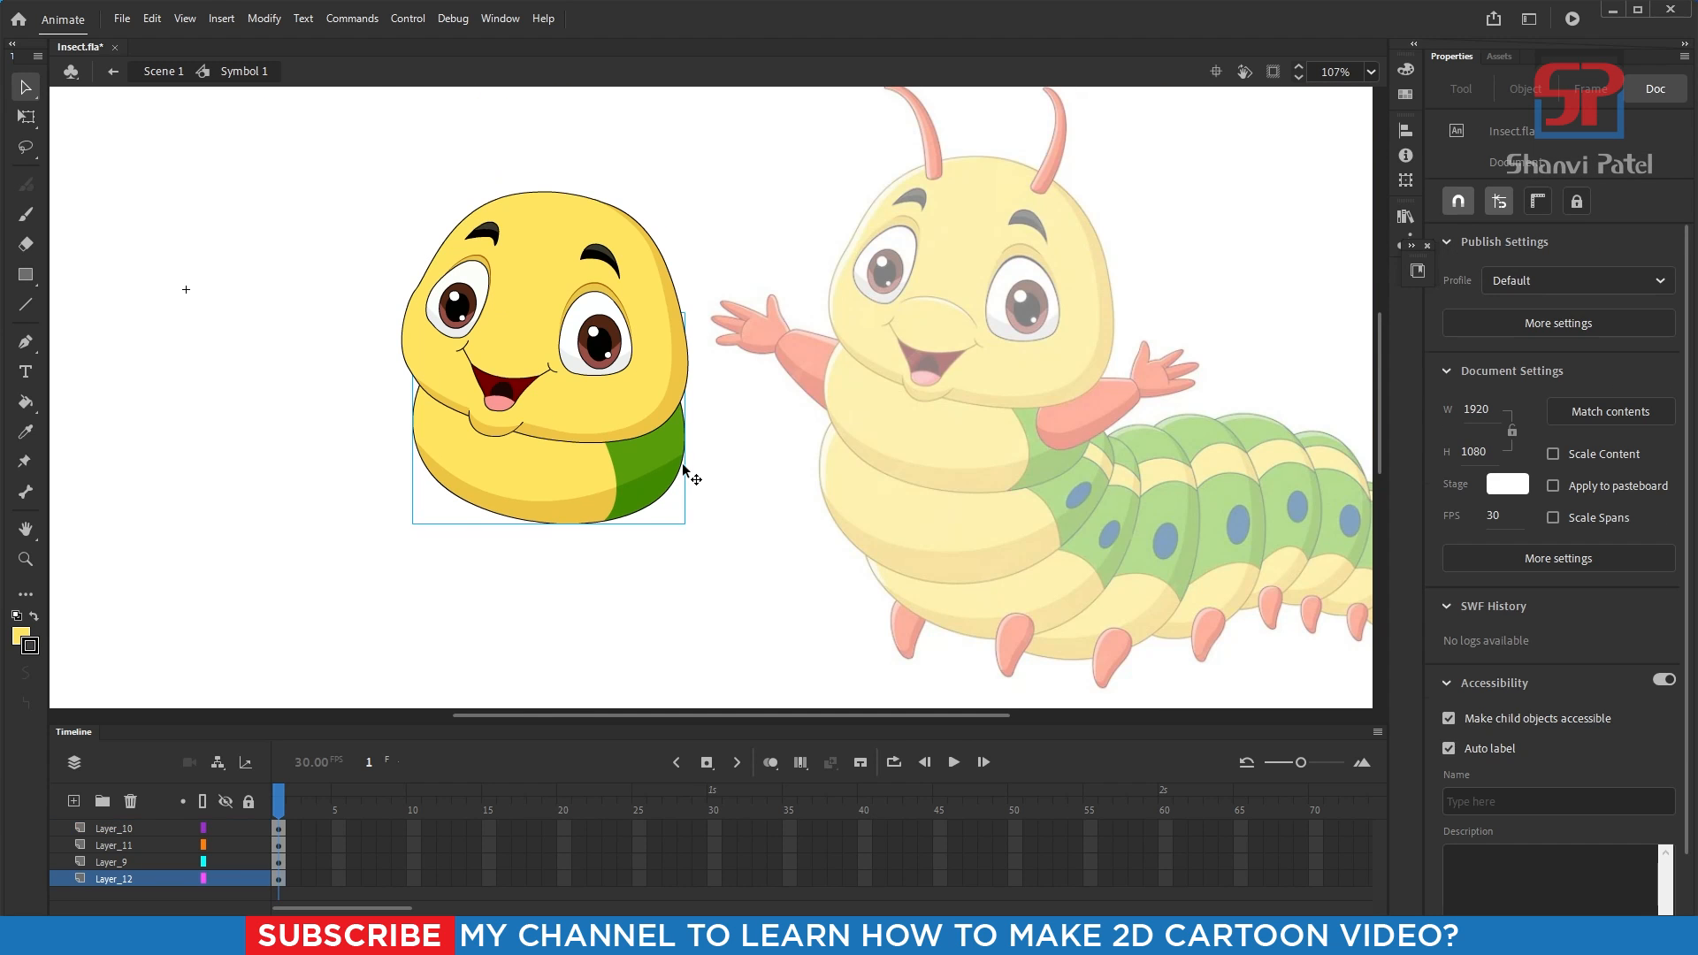
left_click_drag(659, 463, 628, 459)
- Add a new layer above the first segment's layer and trace the reference's second body segment as a closed oval outline
left_click_drag(310, 164, 698, 602)
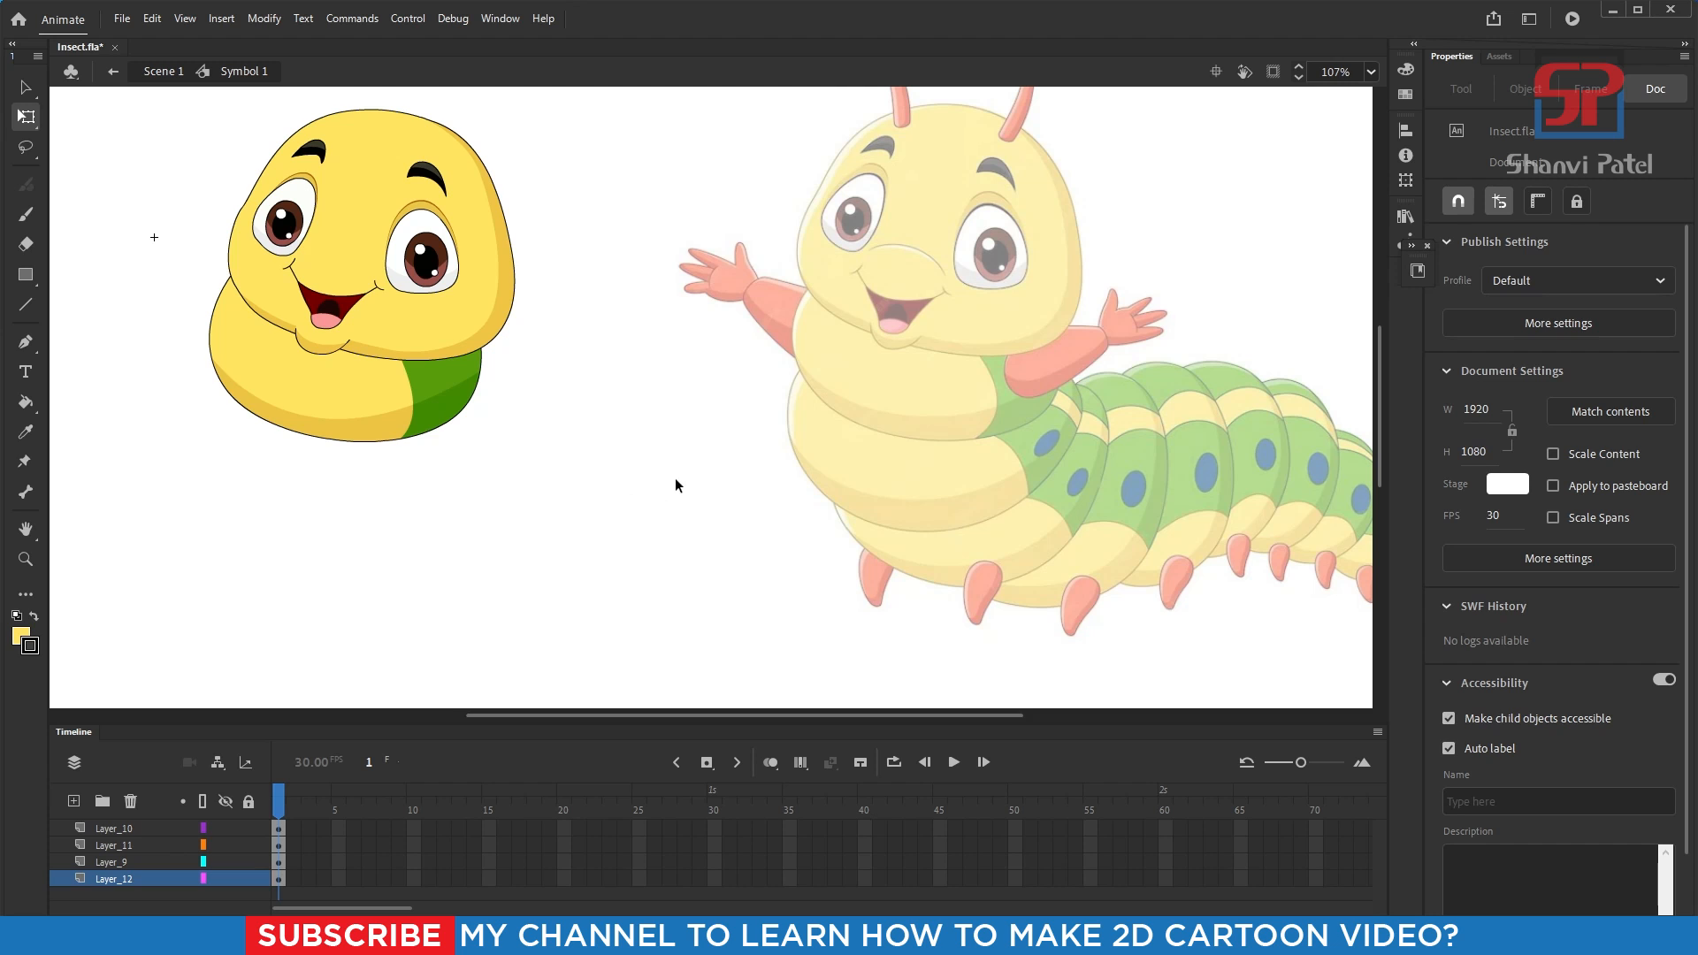
left_click_drag(900, 484, 740, 457)
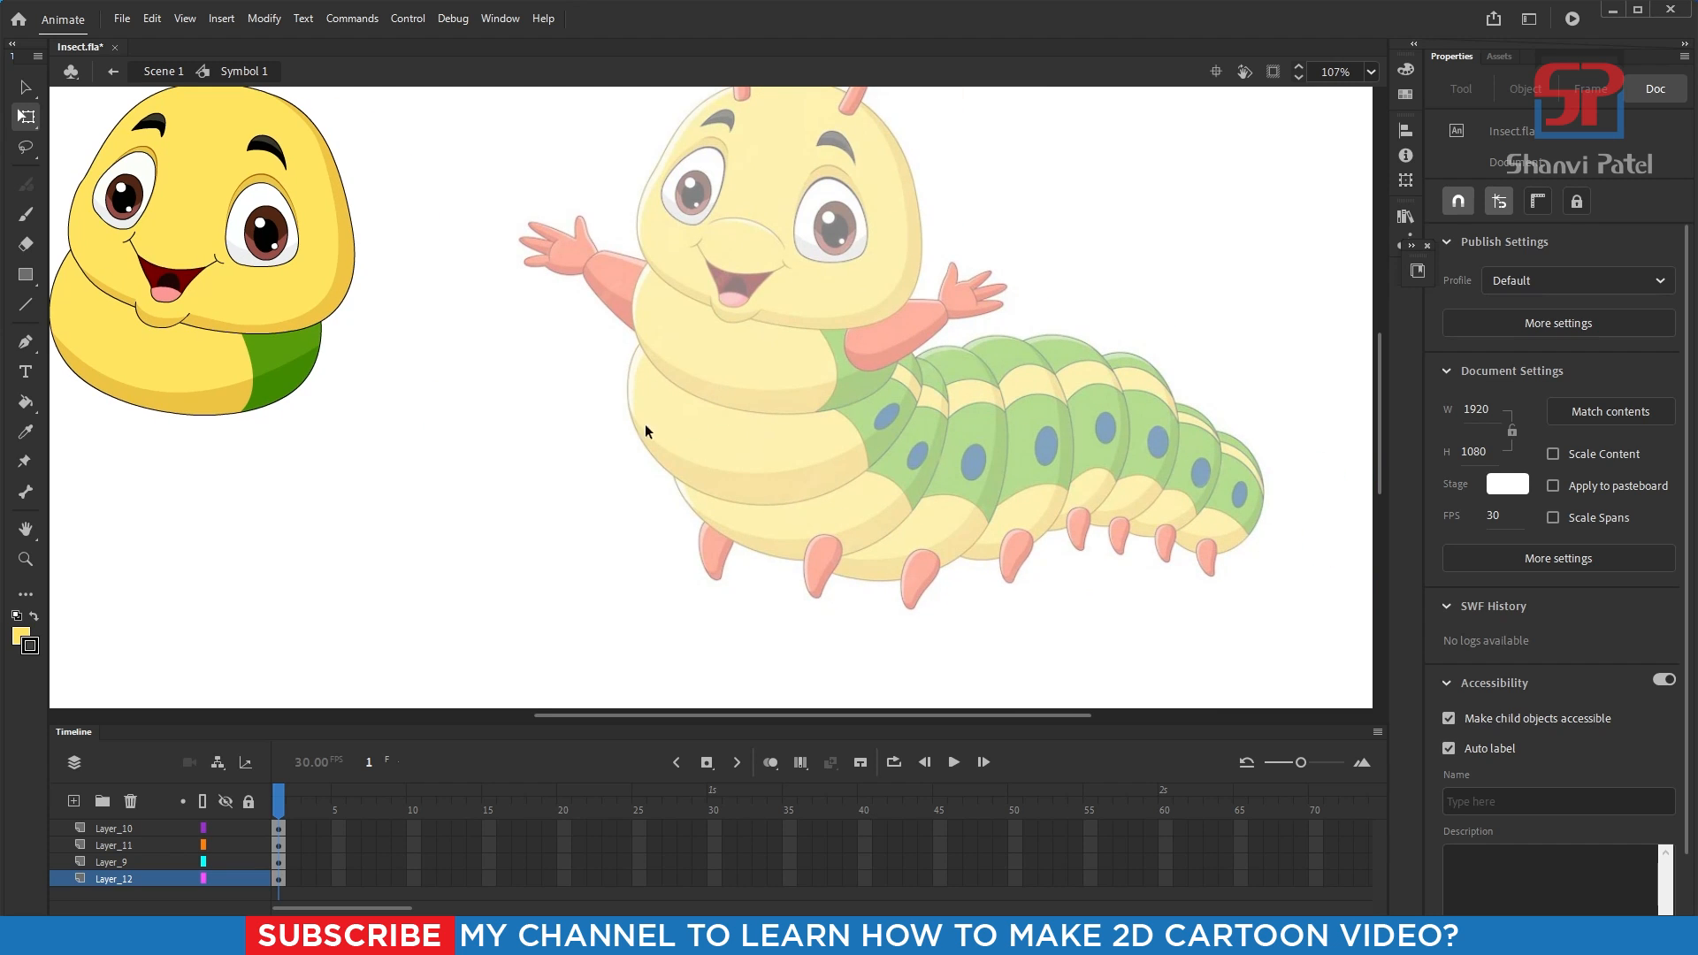
left_click_drag(529, 211, 1109, 653)
left_click_drag(890, 462, 896, 497)
left_click(86, 804)
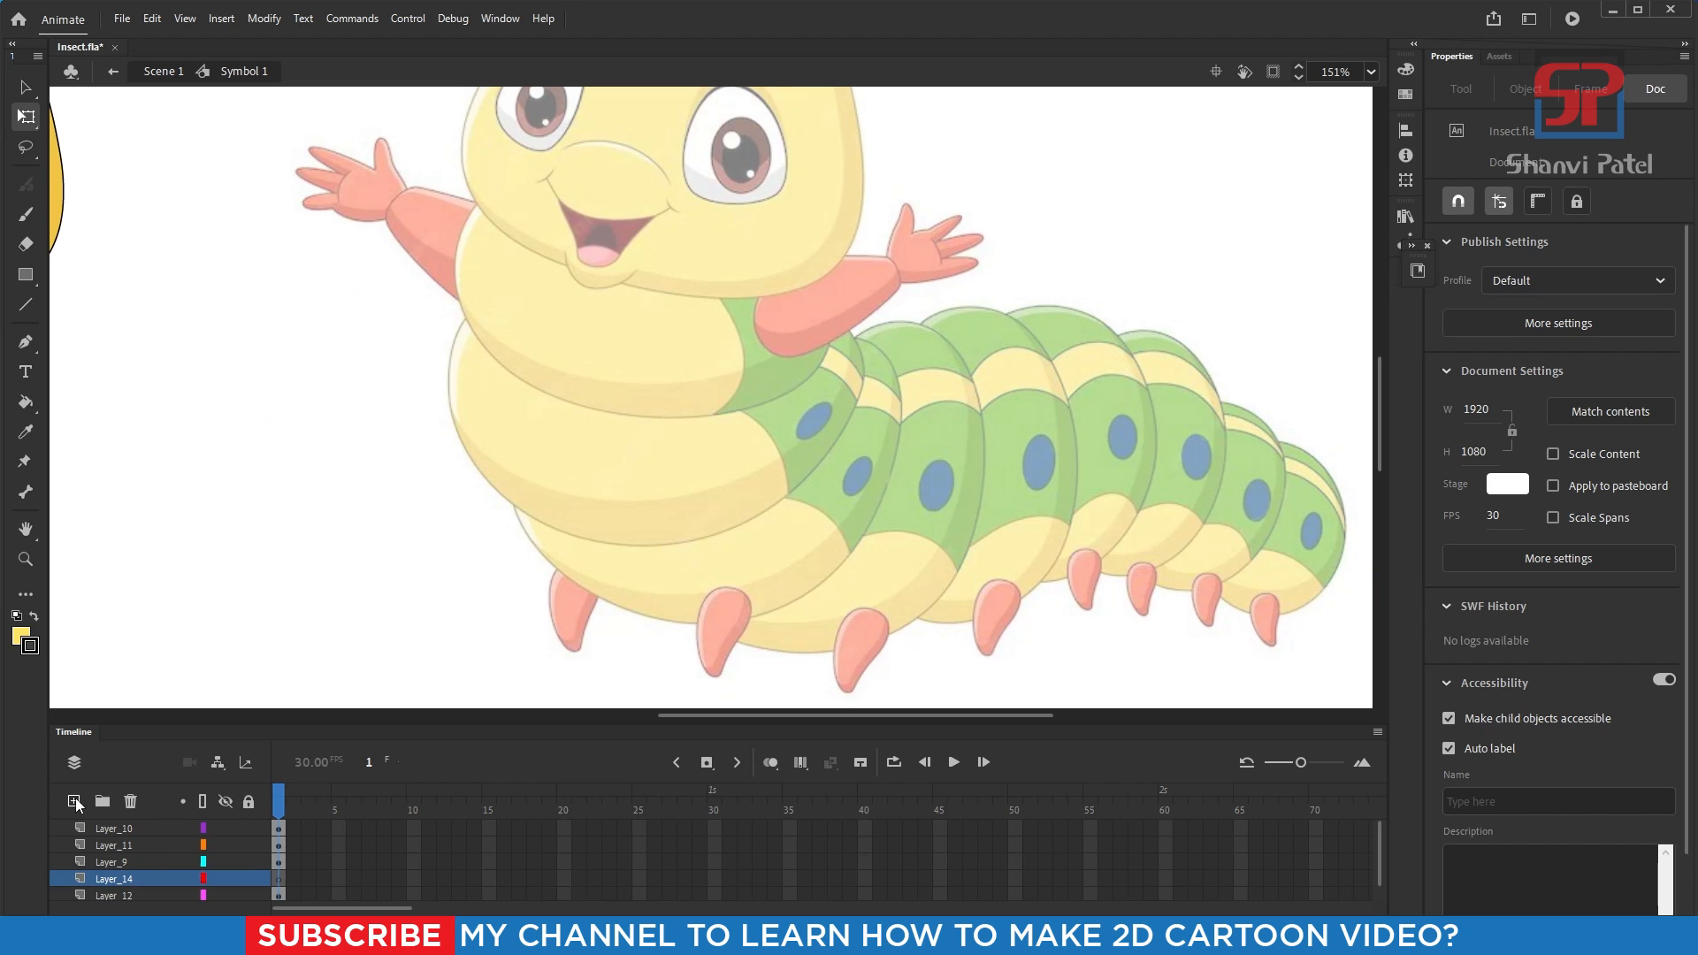
key("p")
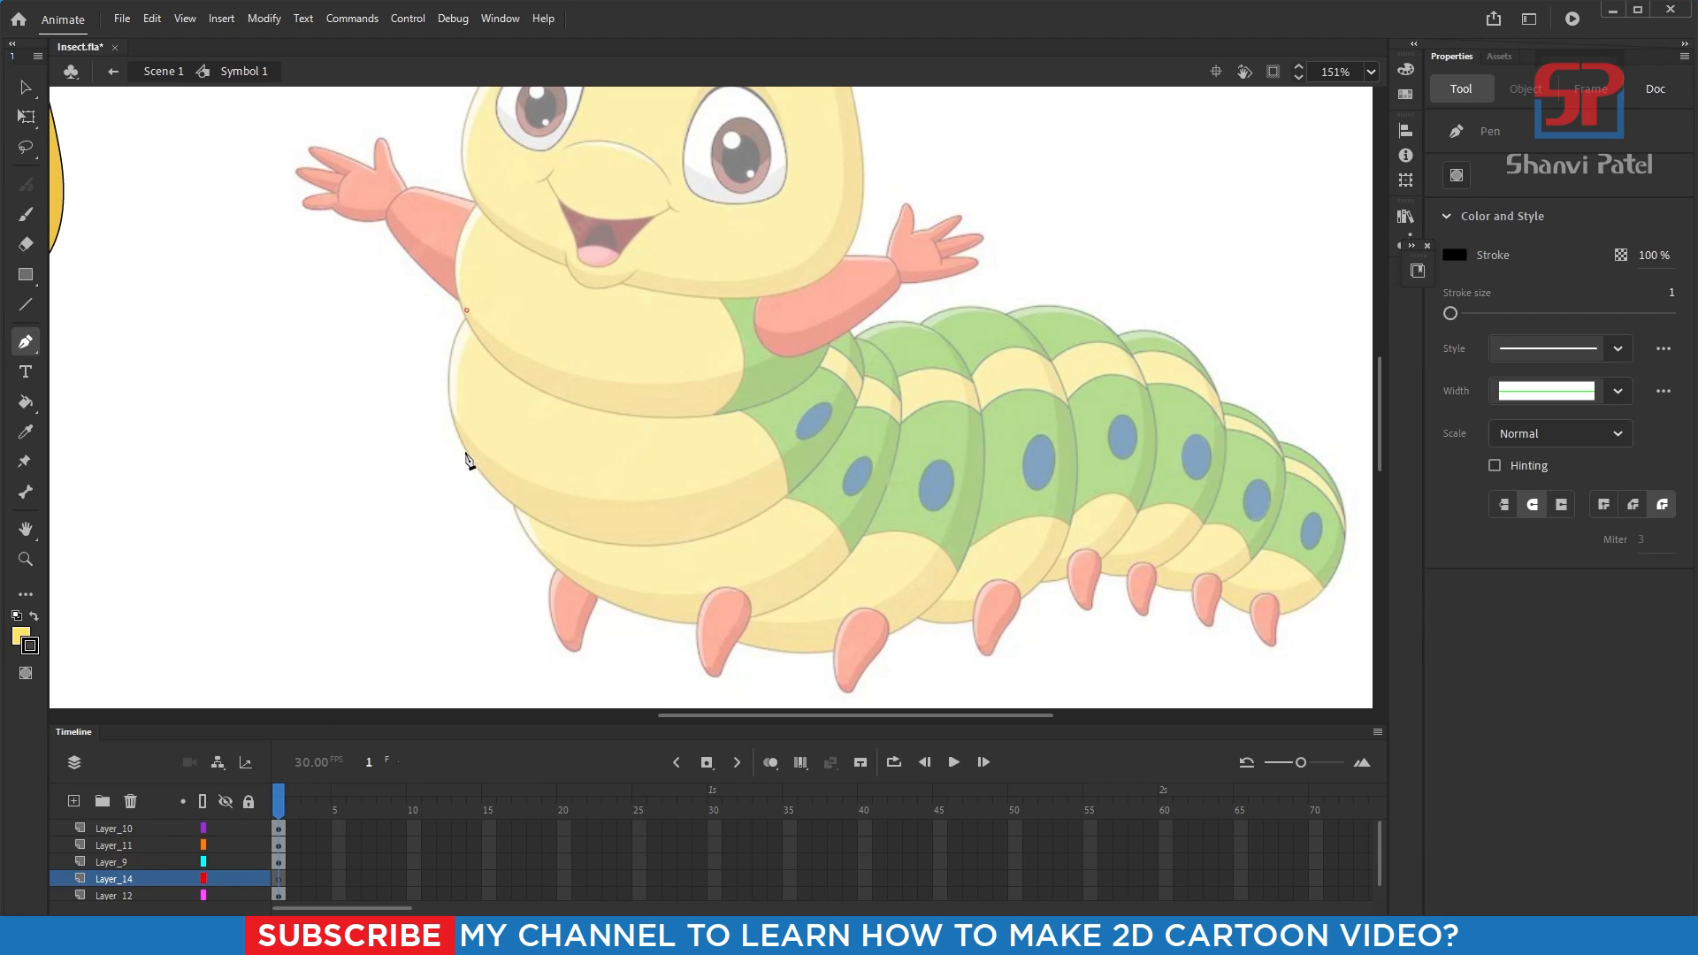
left_click_drag(466, 454, 508, 536)
left_click_drag(766, 509, 877, 436)
left_click_drag(826, 303, 769, 265)
left_click_drag(467, 311, 392, 440)
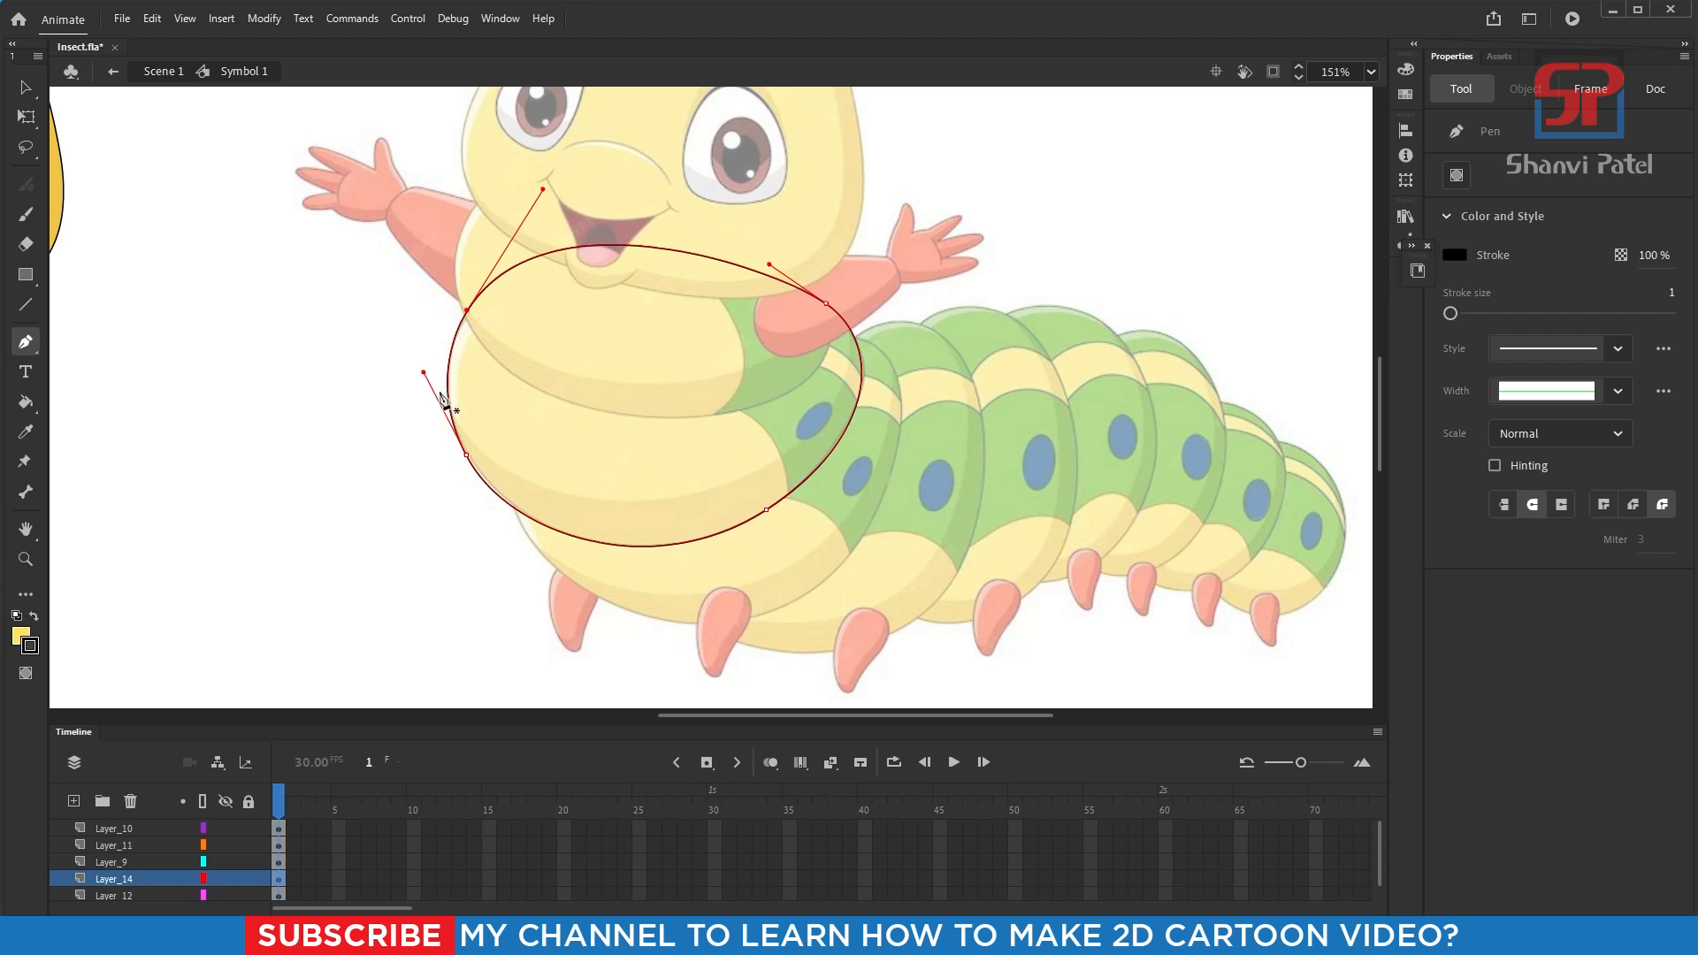
- Draw a curved shading line inside the second segment's outline, along its lower edge and up the back side
left_click(517, 477)
left_click_drag(782, 455, 908, 374)
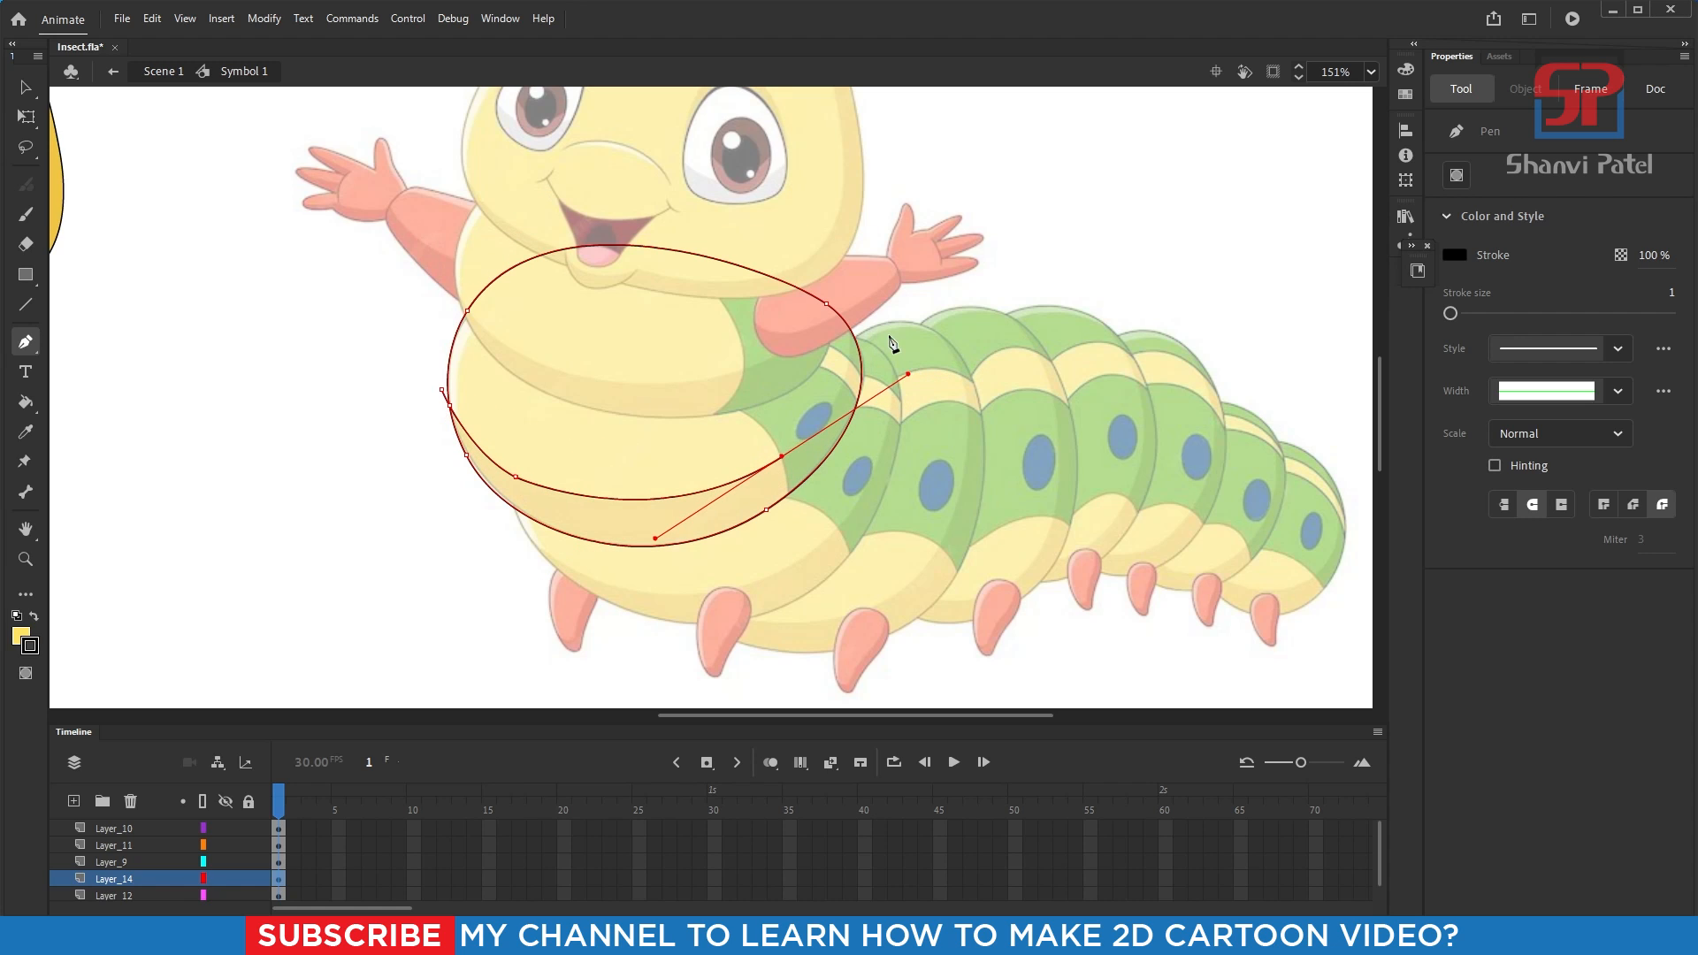
left_click_drag(844, 294, 814, 206)
key("ctrl+z")
left_click(781, 456)
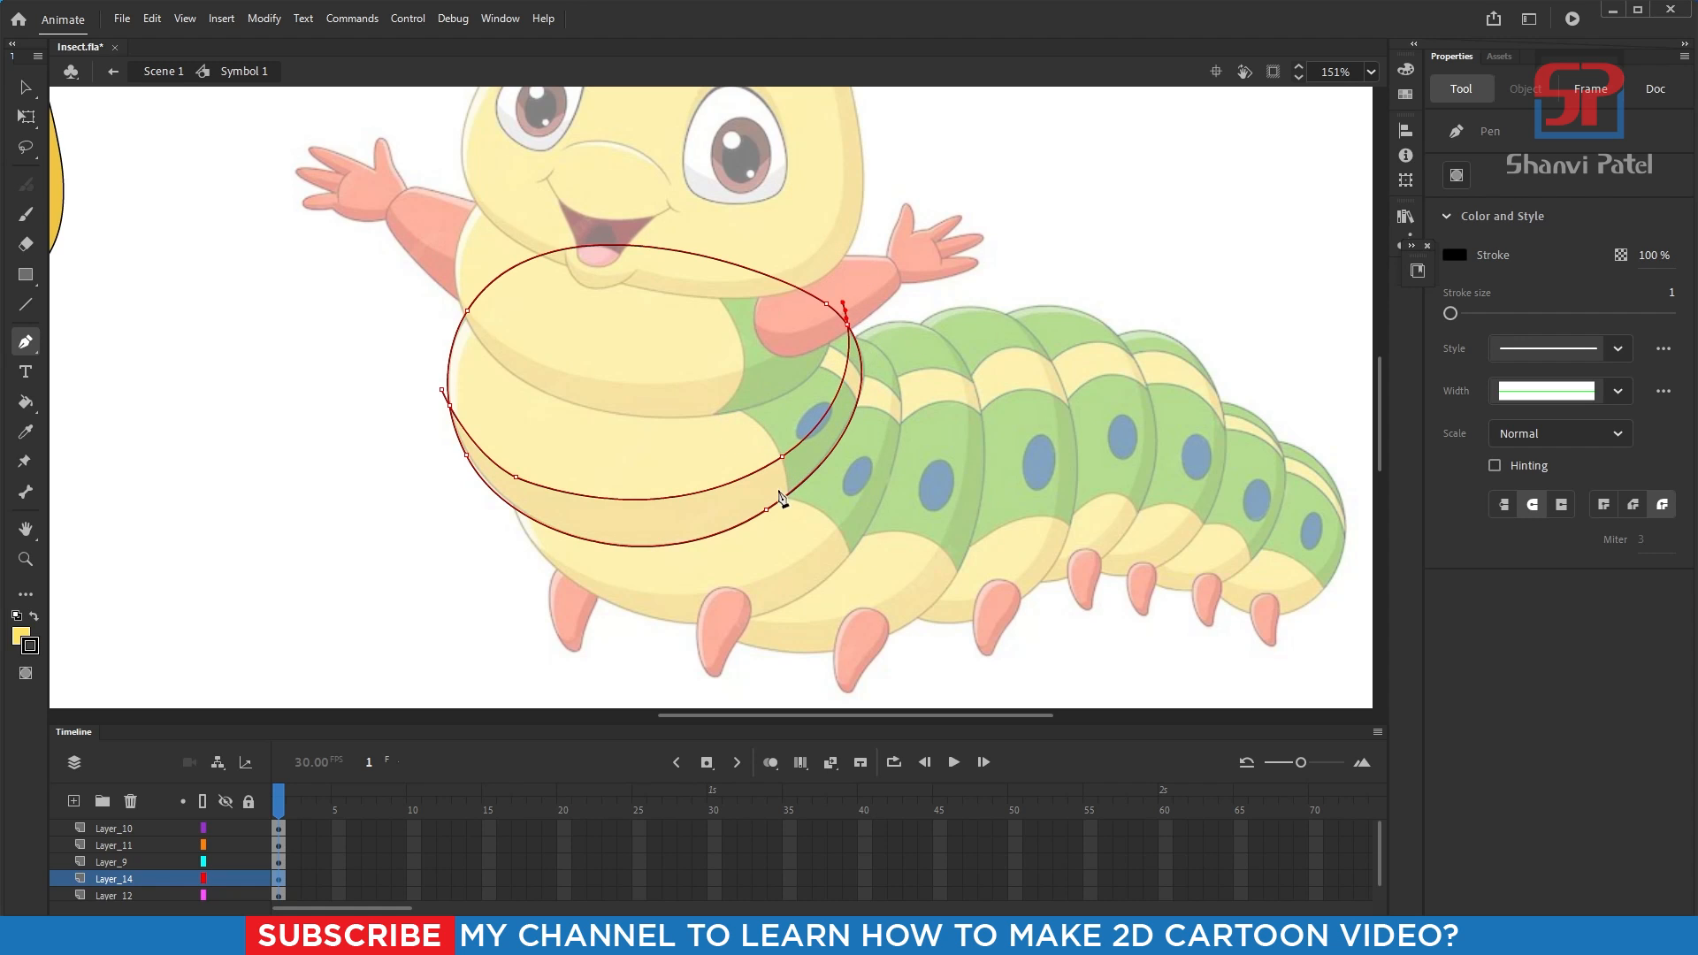
left_click(475, 272)
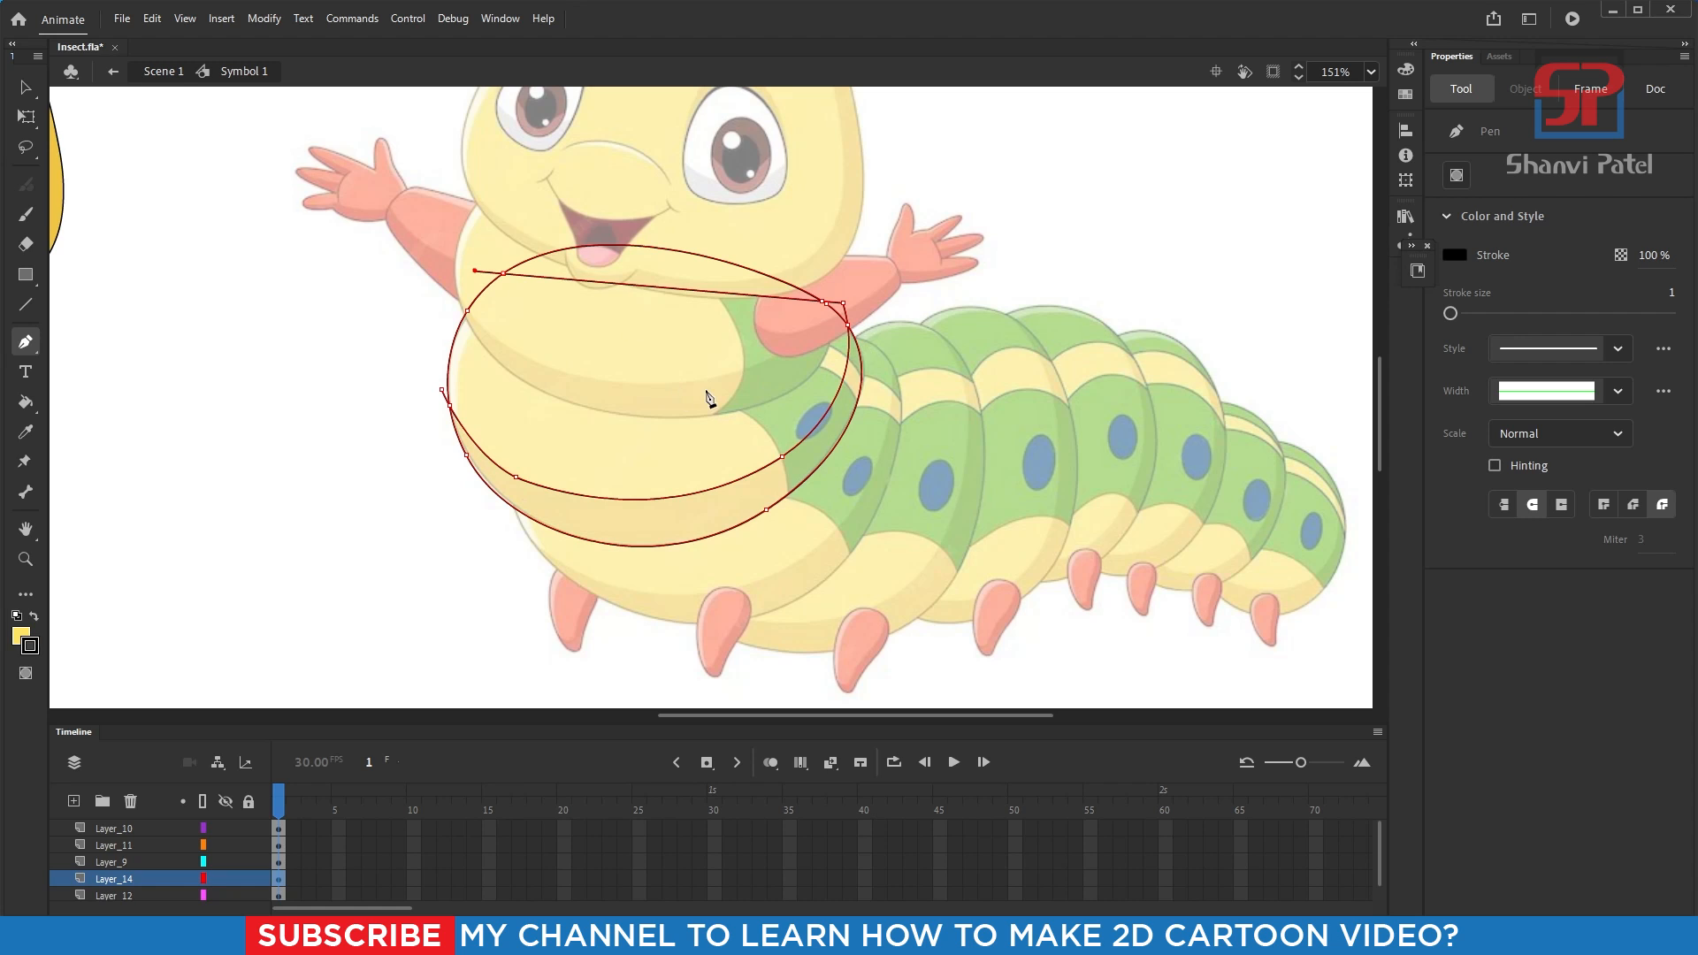
key("ctrl+z")
key("v")
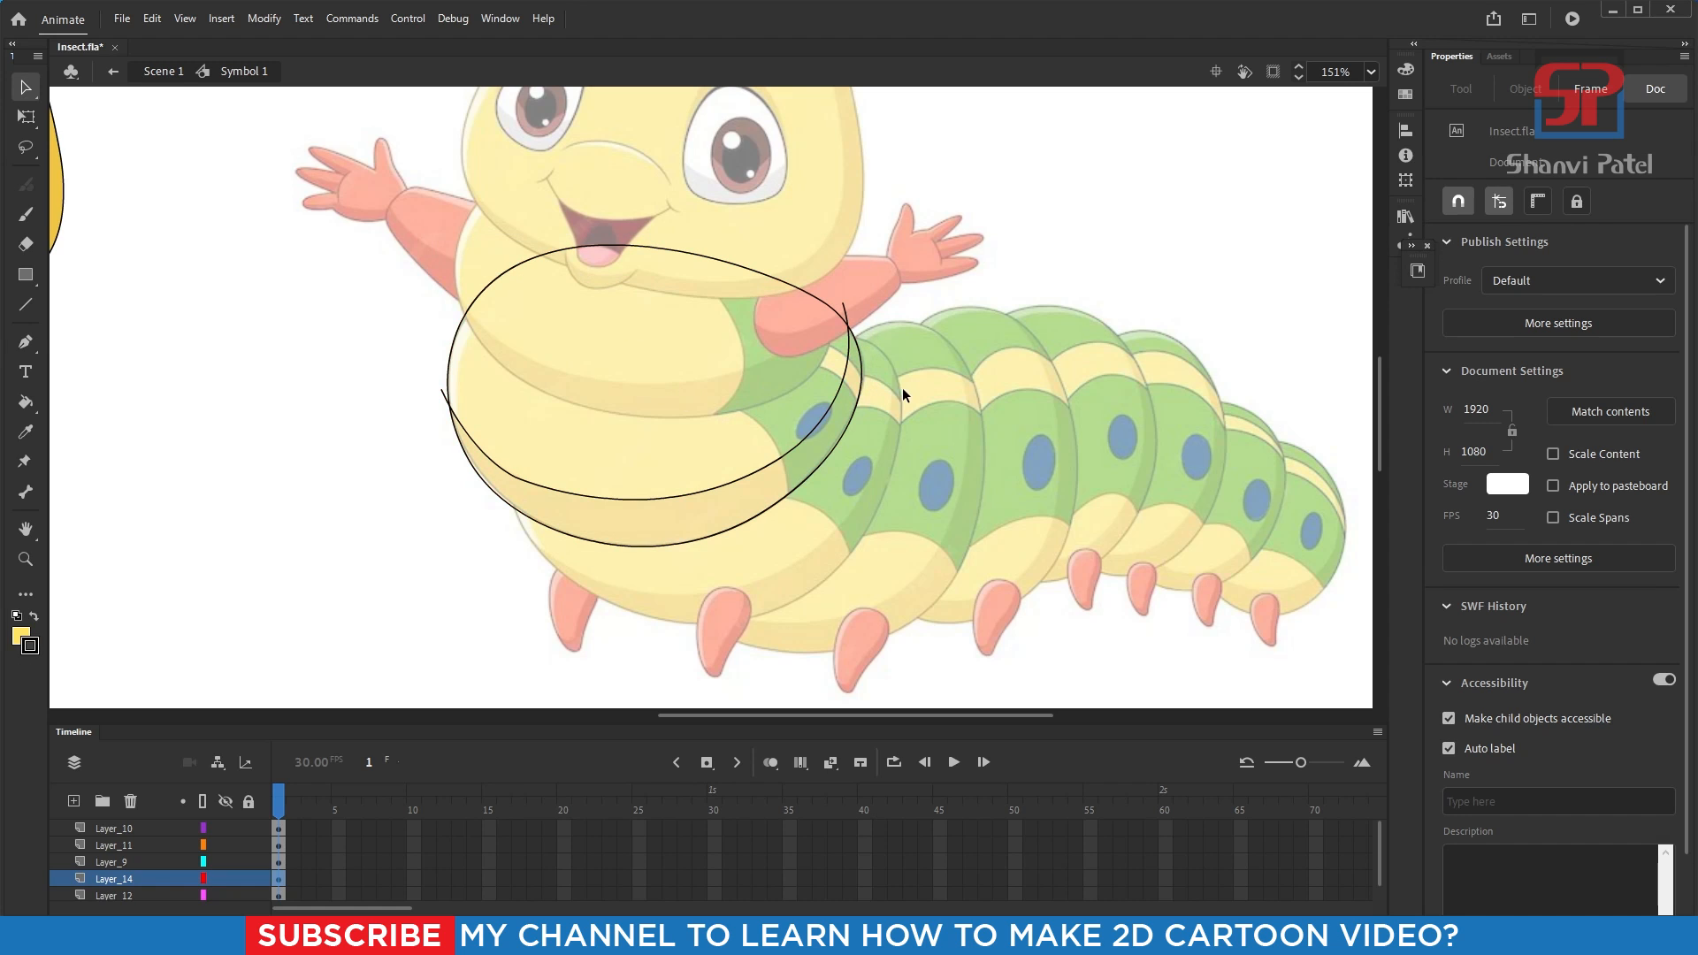
left_click(902, 388)
- Draw a dividing line through the second segment that curves down along the reference's yellow and green boundary
key("p")
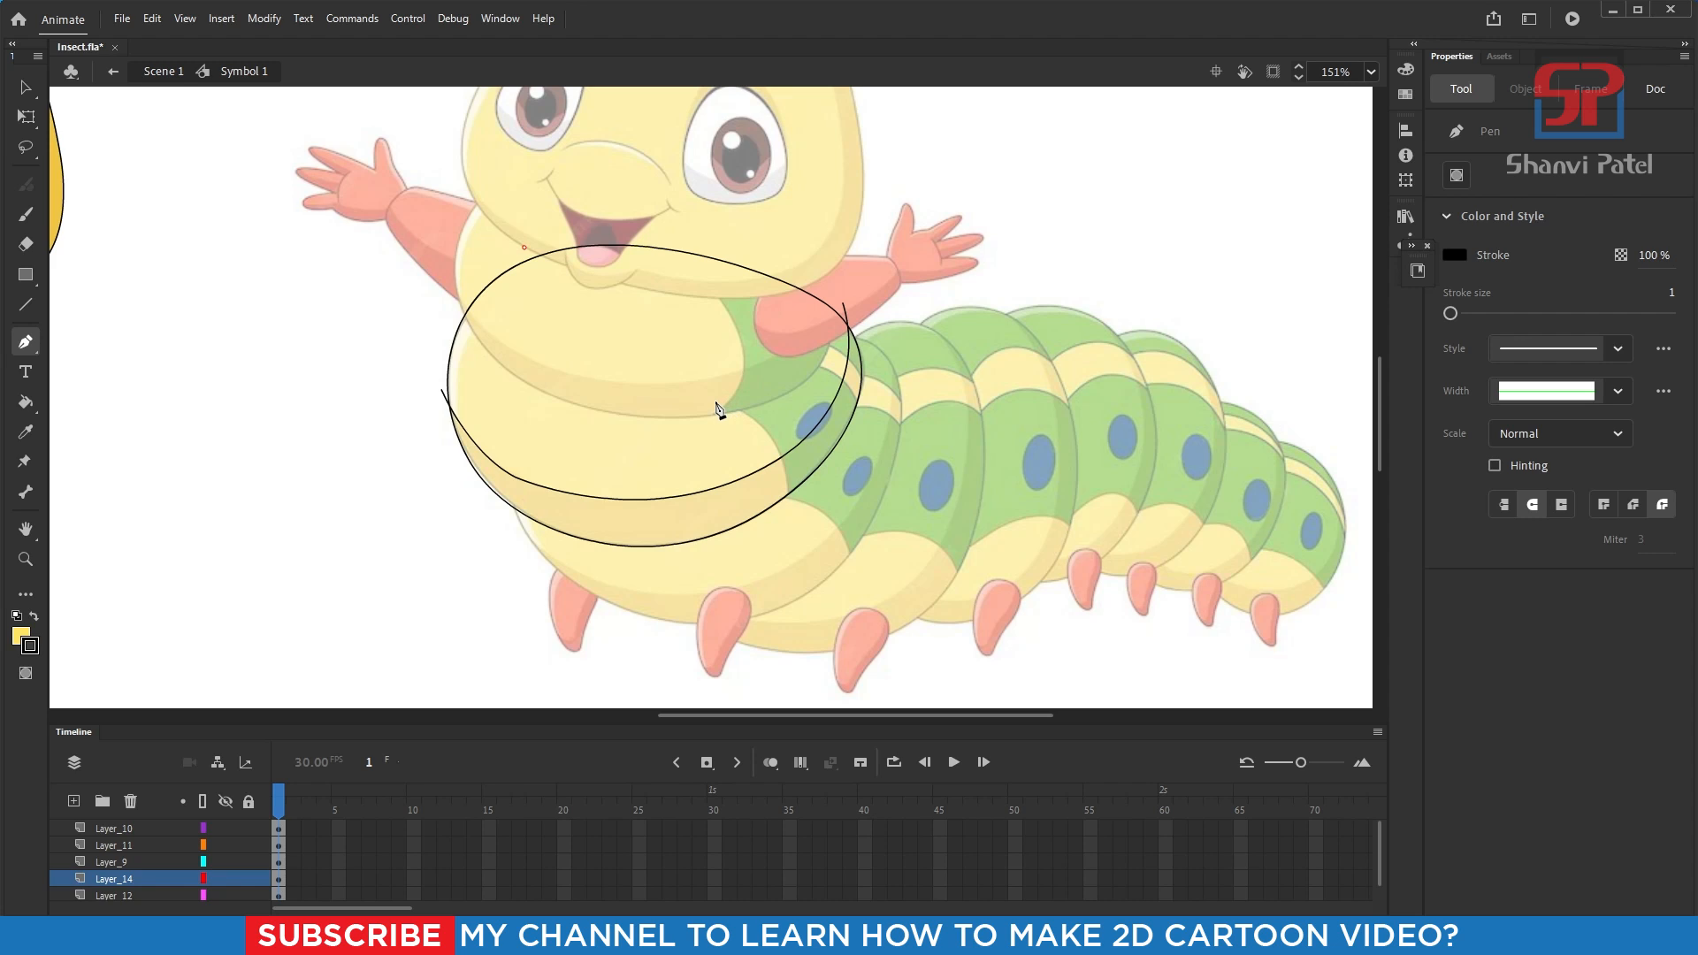
left_click(715, 402)
left_click_drag(788, 505, 785, 602)
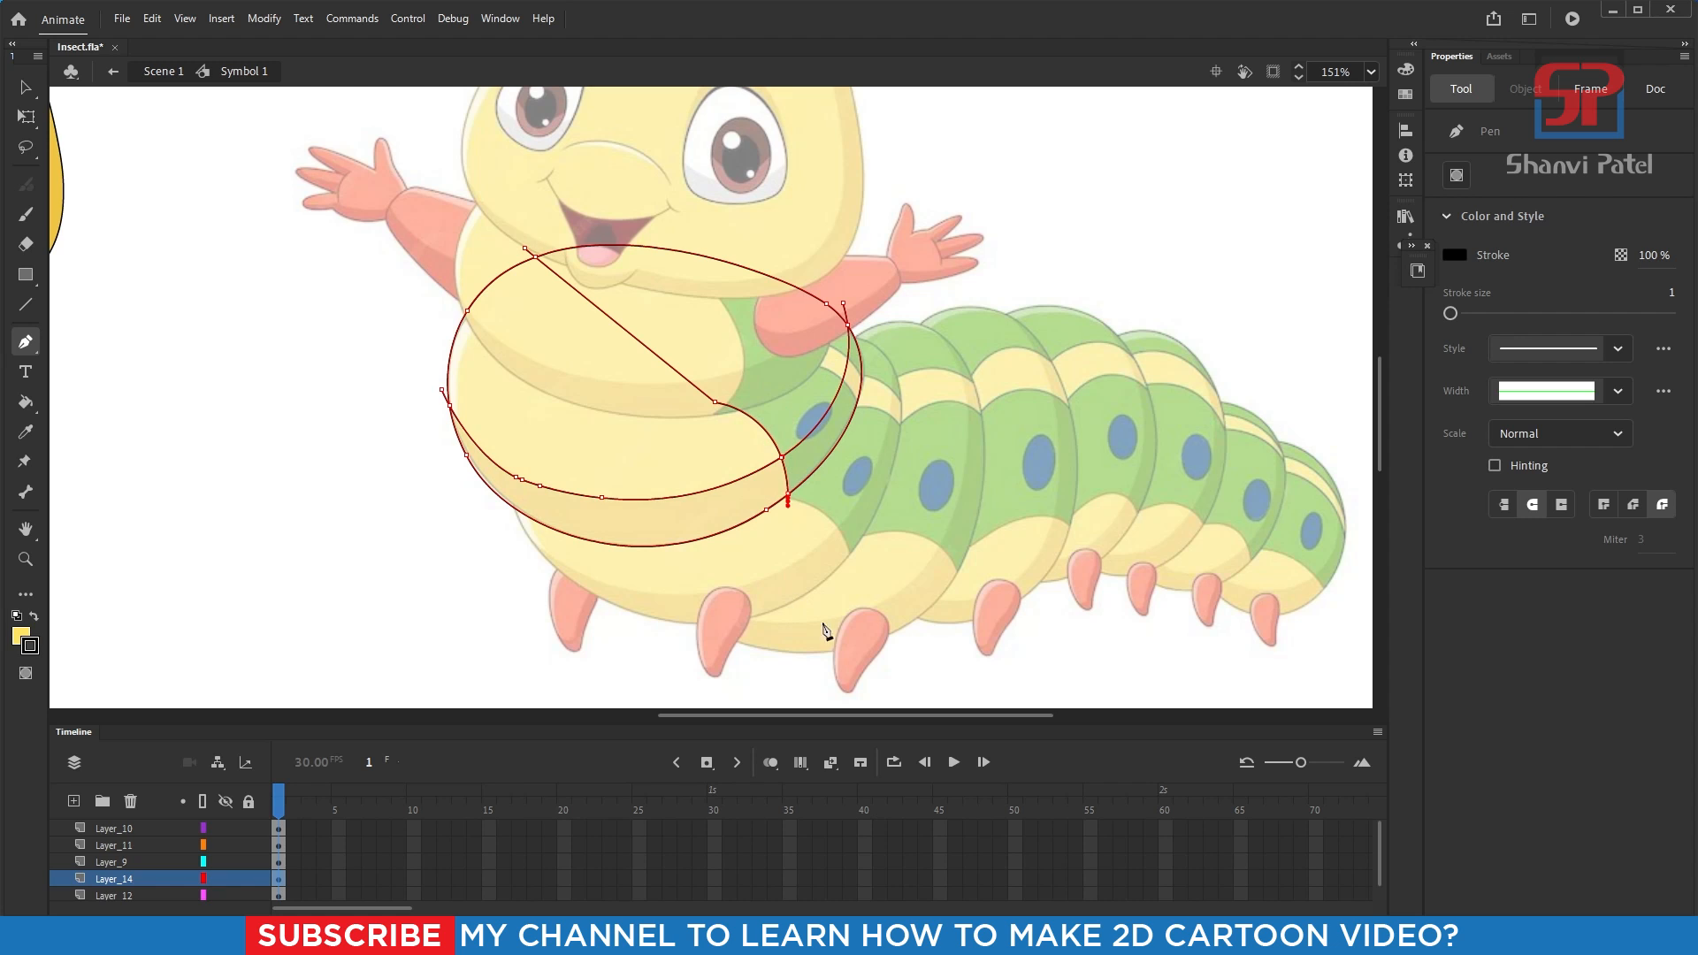
- Select all of the second segment's linework and move it off the reference to the empty area below the redrawn head
left_click(25, 88)
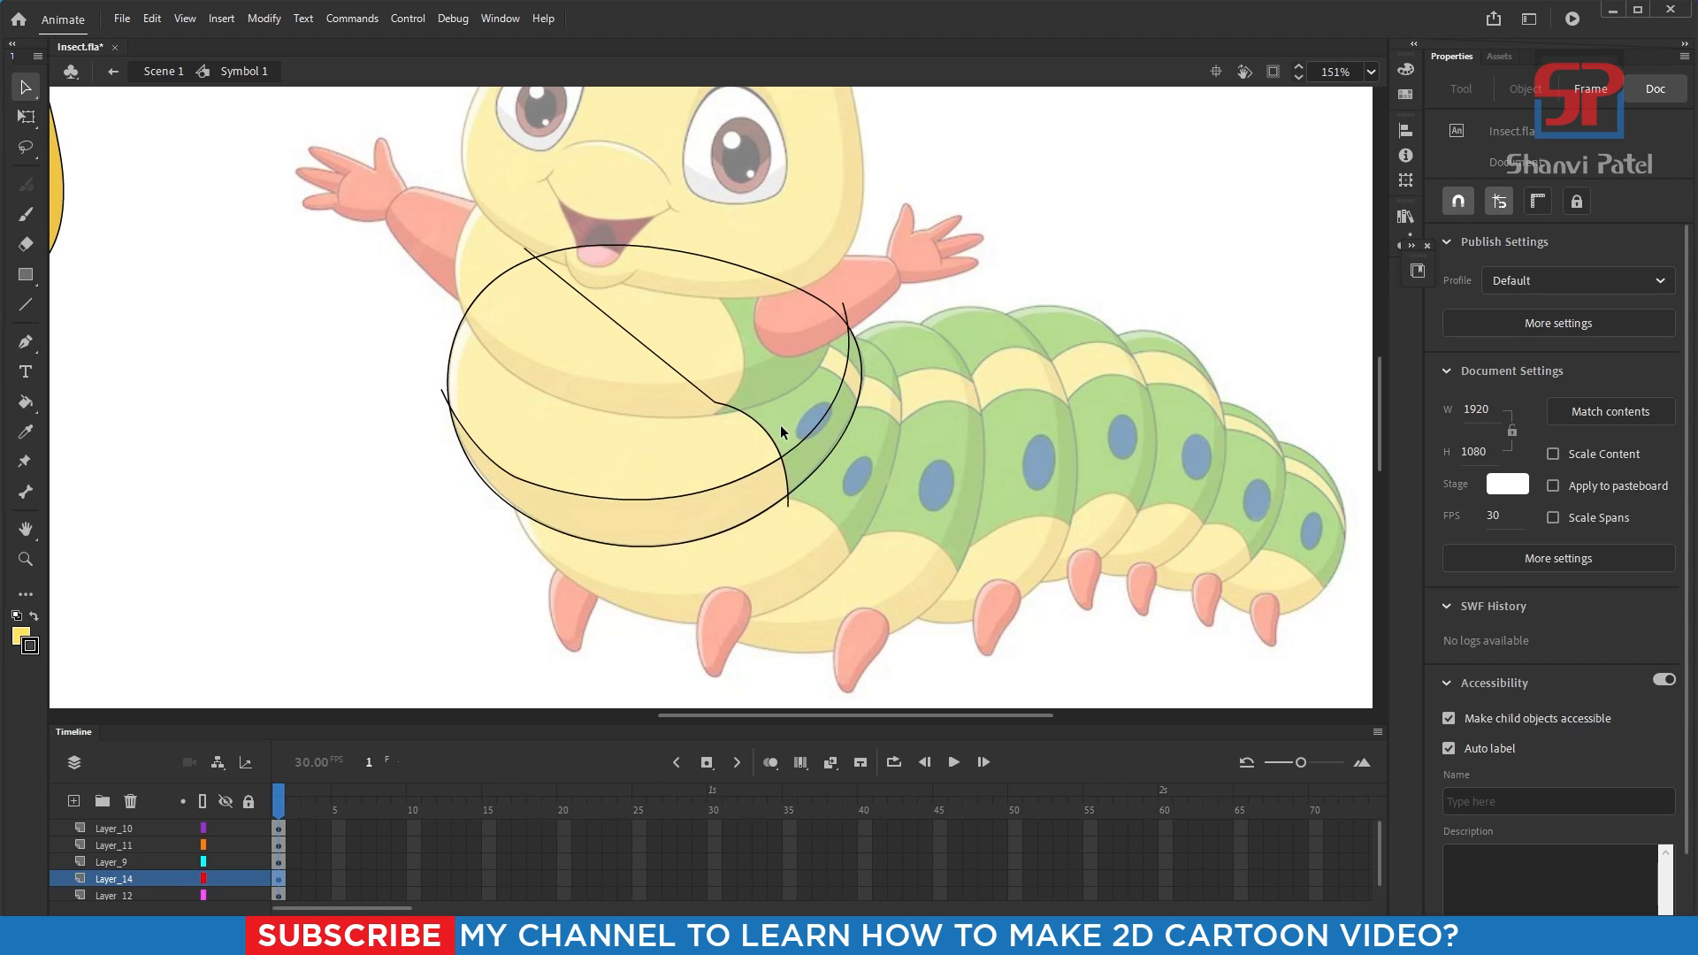
scroll(780, 424, "down", 3)
left_click_drag(536, 257, 1046, 636)
left_click_drag(784, 439, 553, 522)
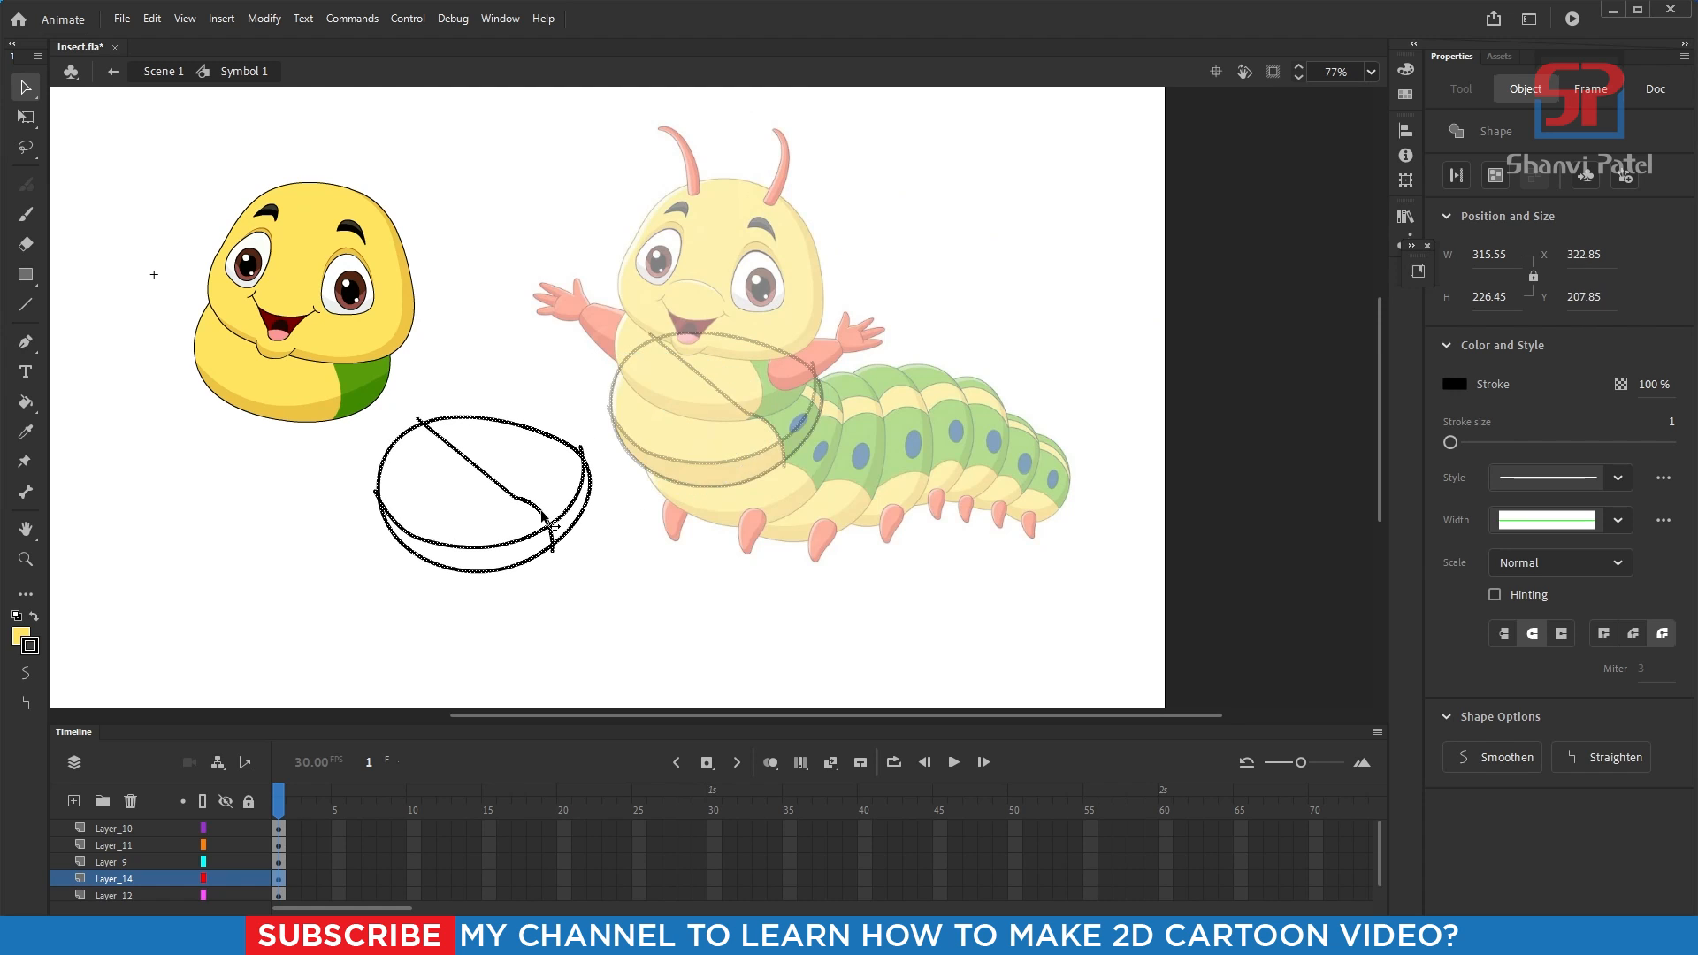
double_click(754, 453)
left_click(378, 408)
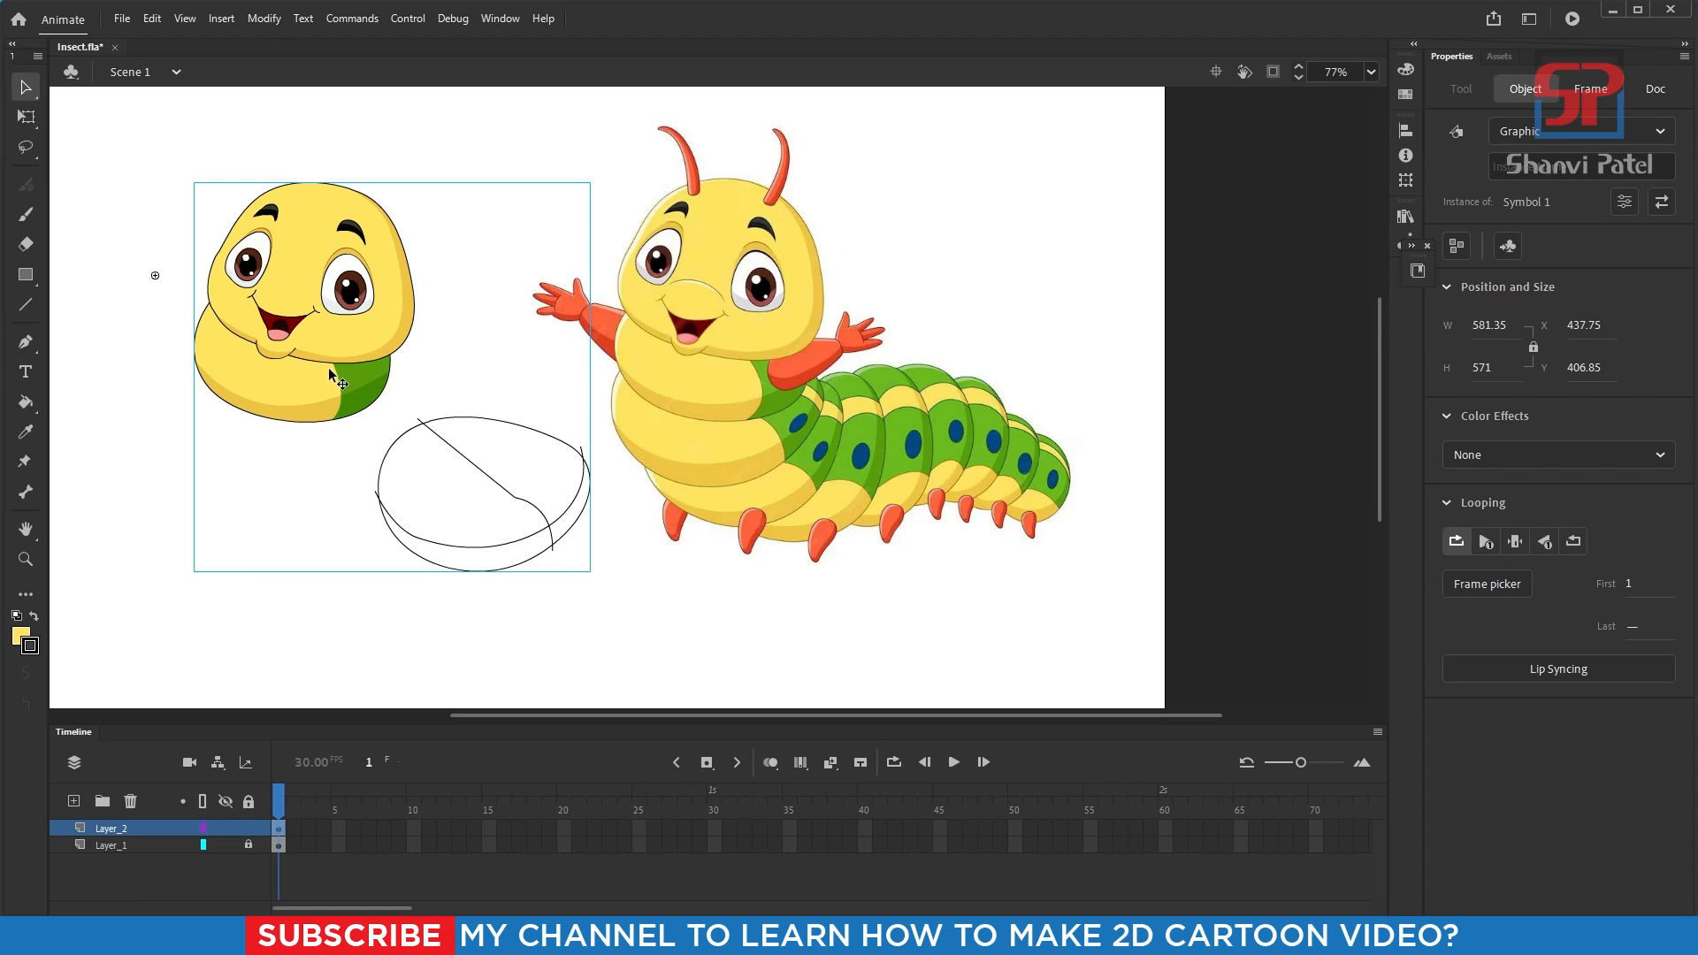
double_click(358, 414)
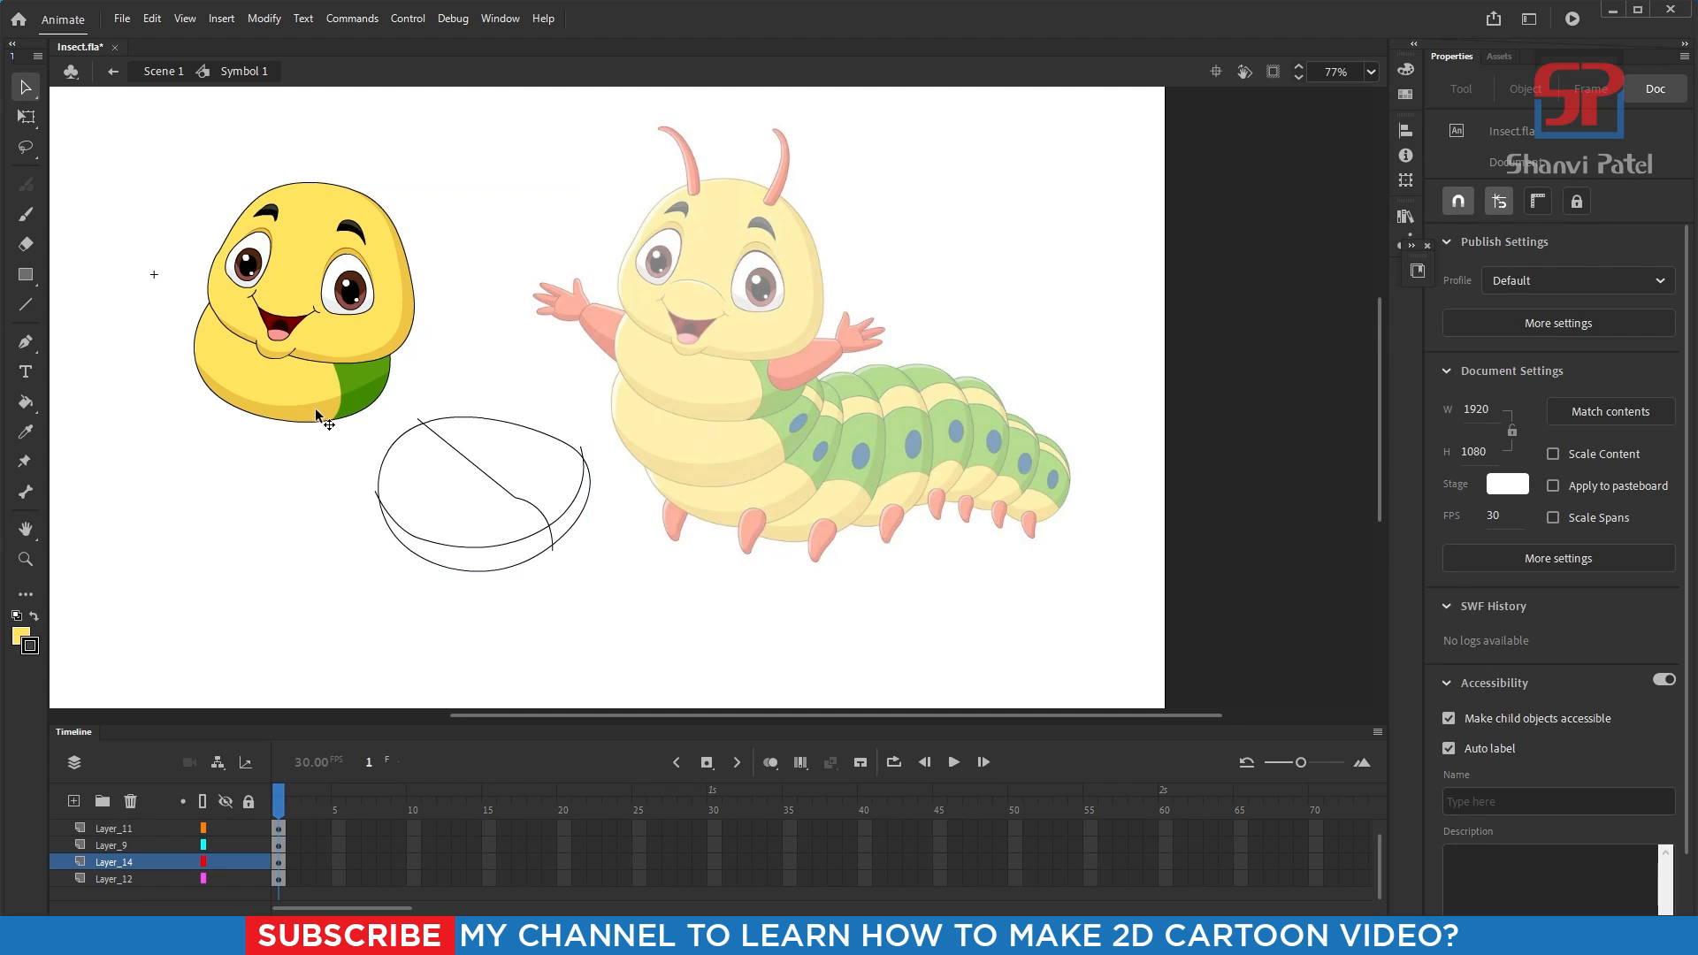
- Fill the second segment's main areas with the green and yellow sampled from the first segment
scroll(316, 414, "up", 3)
key("i")
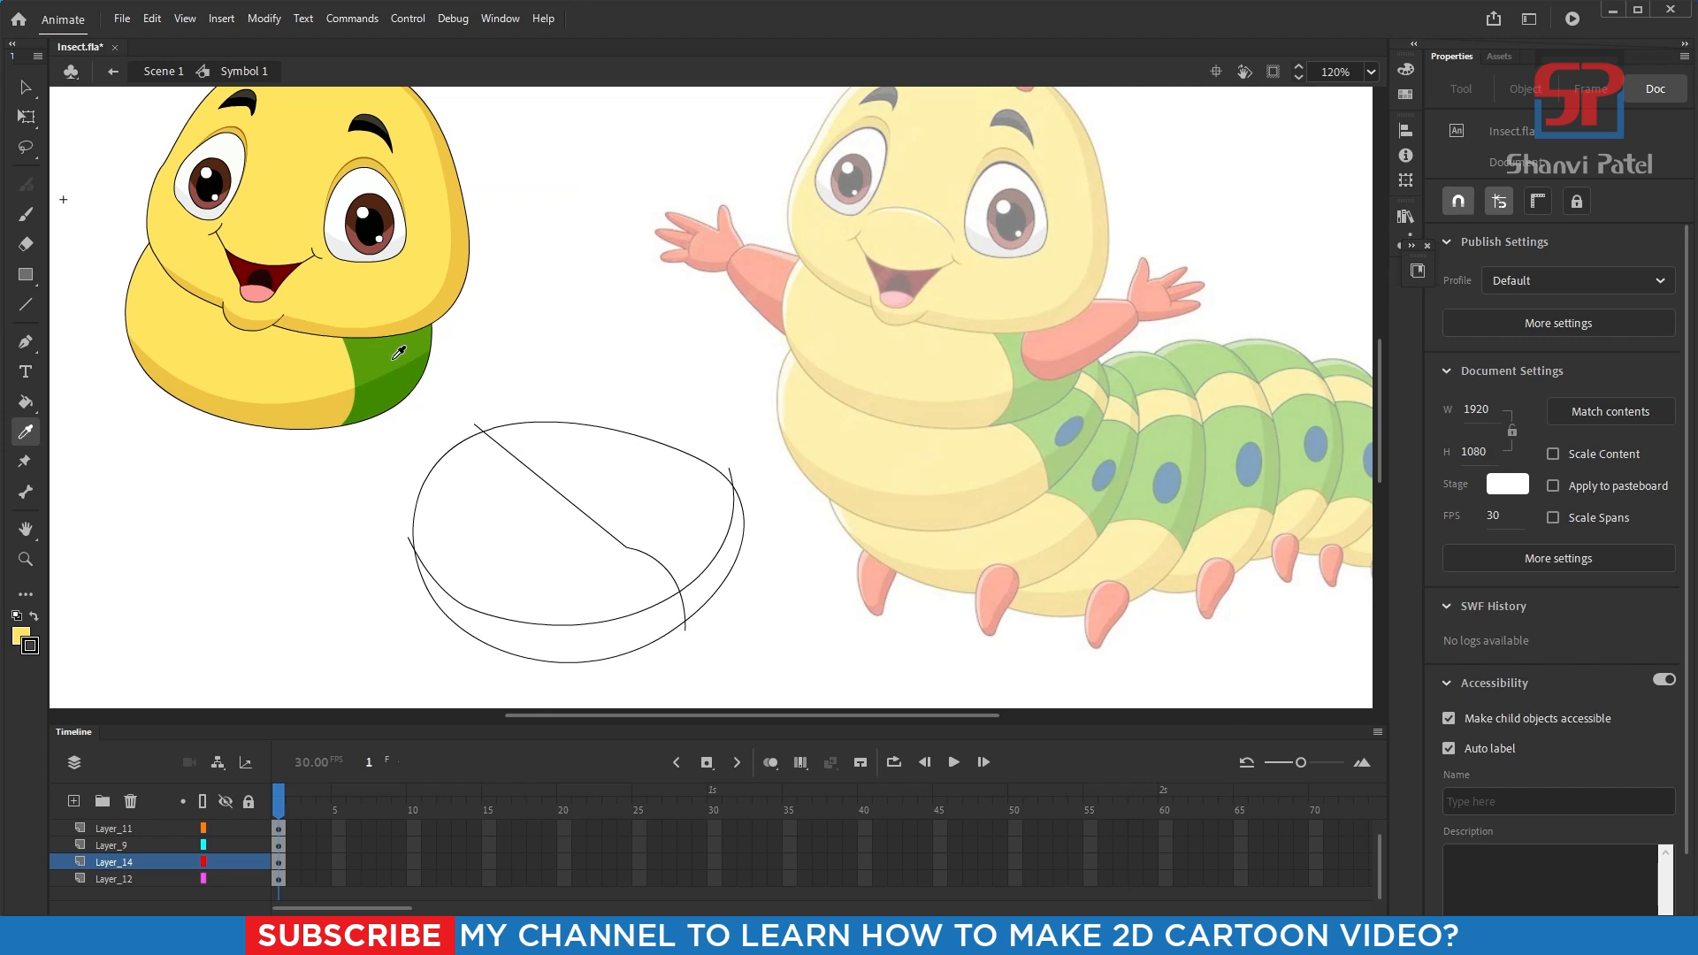
left_click(388, 353)
left_click(588, 471)
key("i")
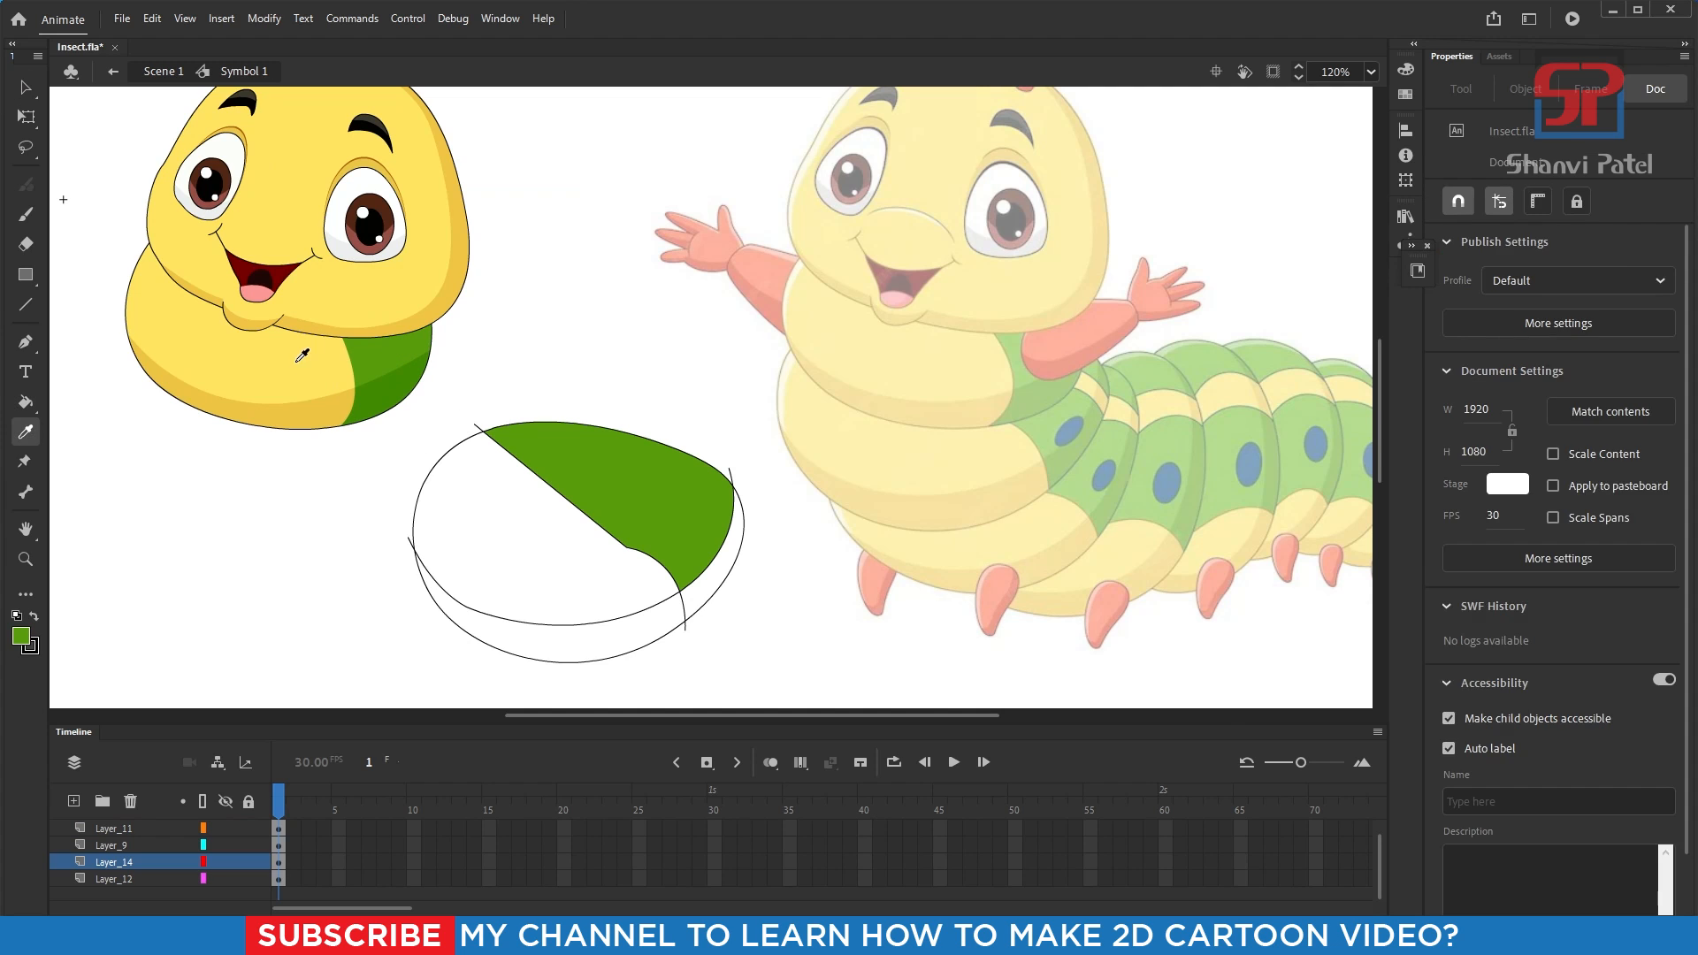
left_click(299, 360)
left_click(485, 506)
- Fill the strips below the second segment's shading line with the first segment's darker yellow and darker green
key("i")
left_click(326, 403)
left_click(530, 650)
key("i")
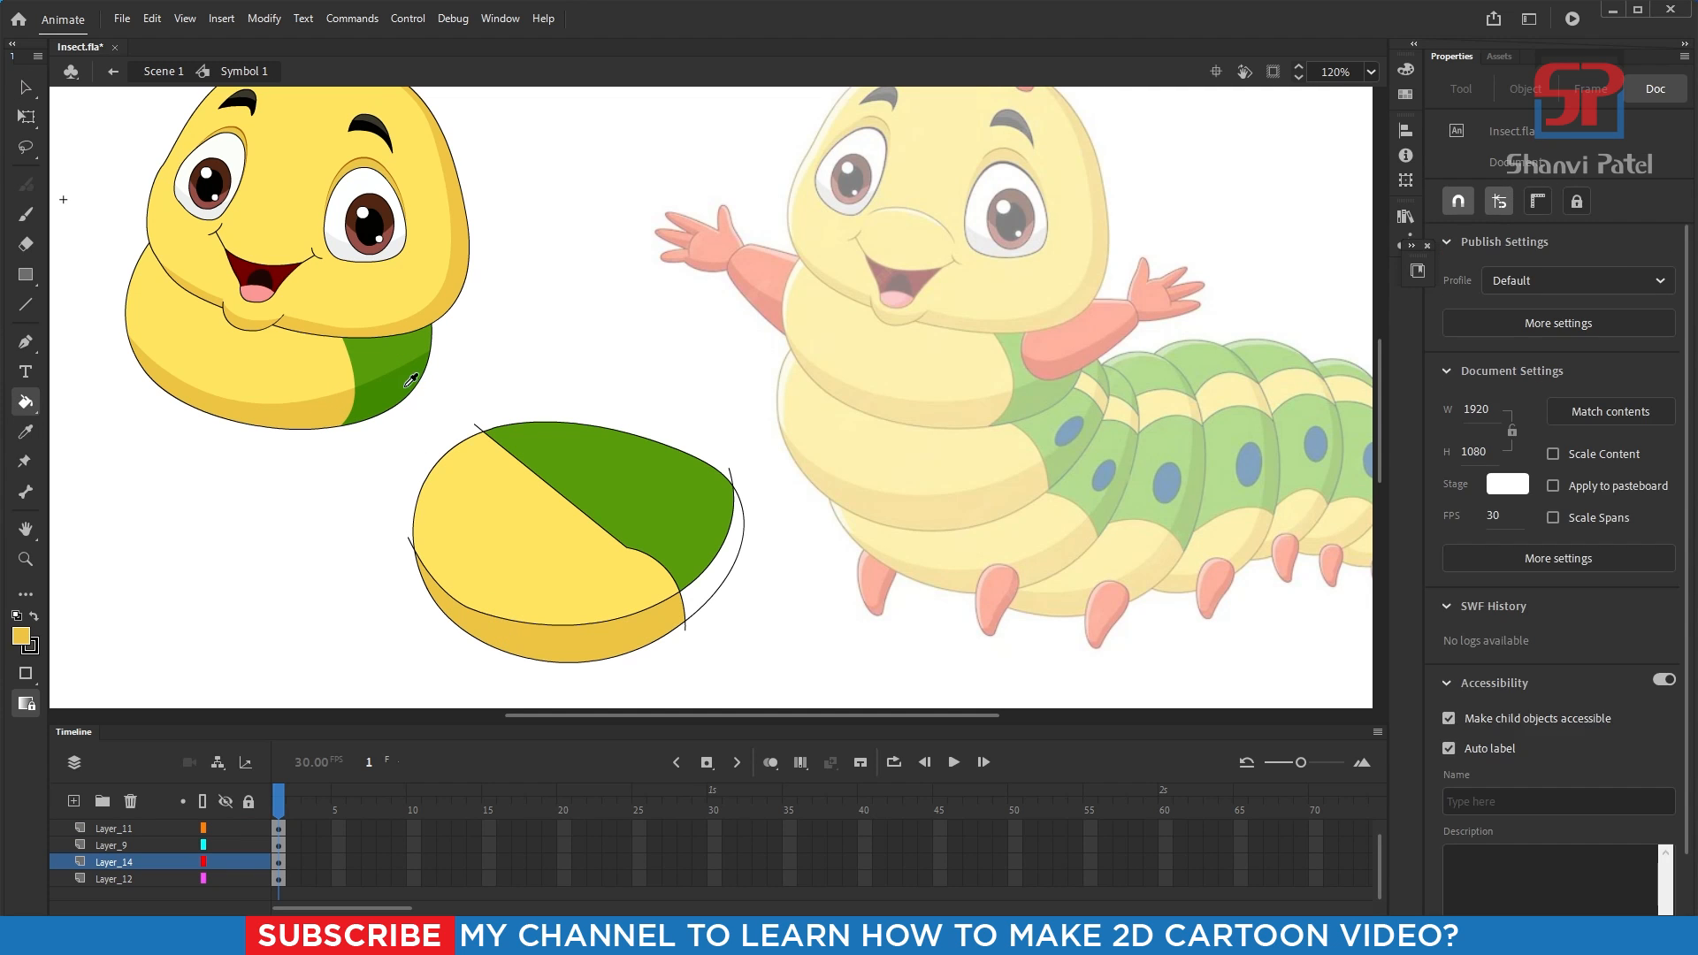
left_click(687, 573)
left_click(712, 588)
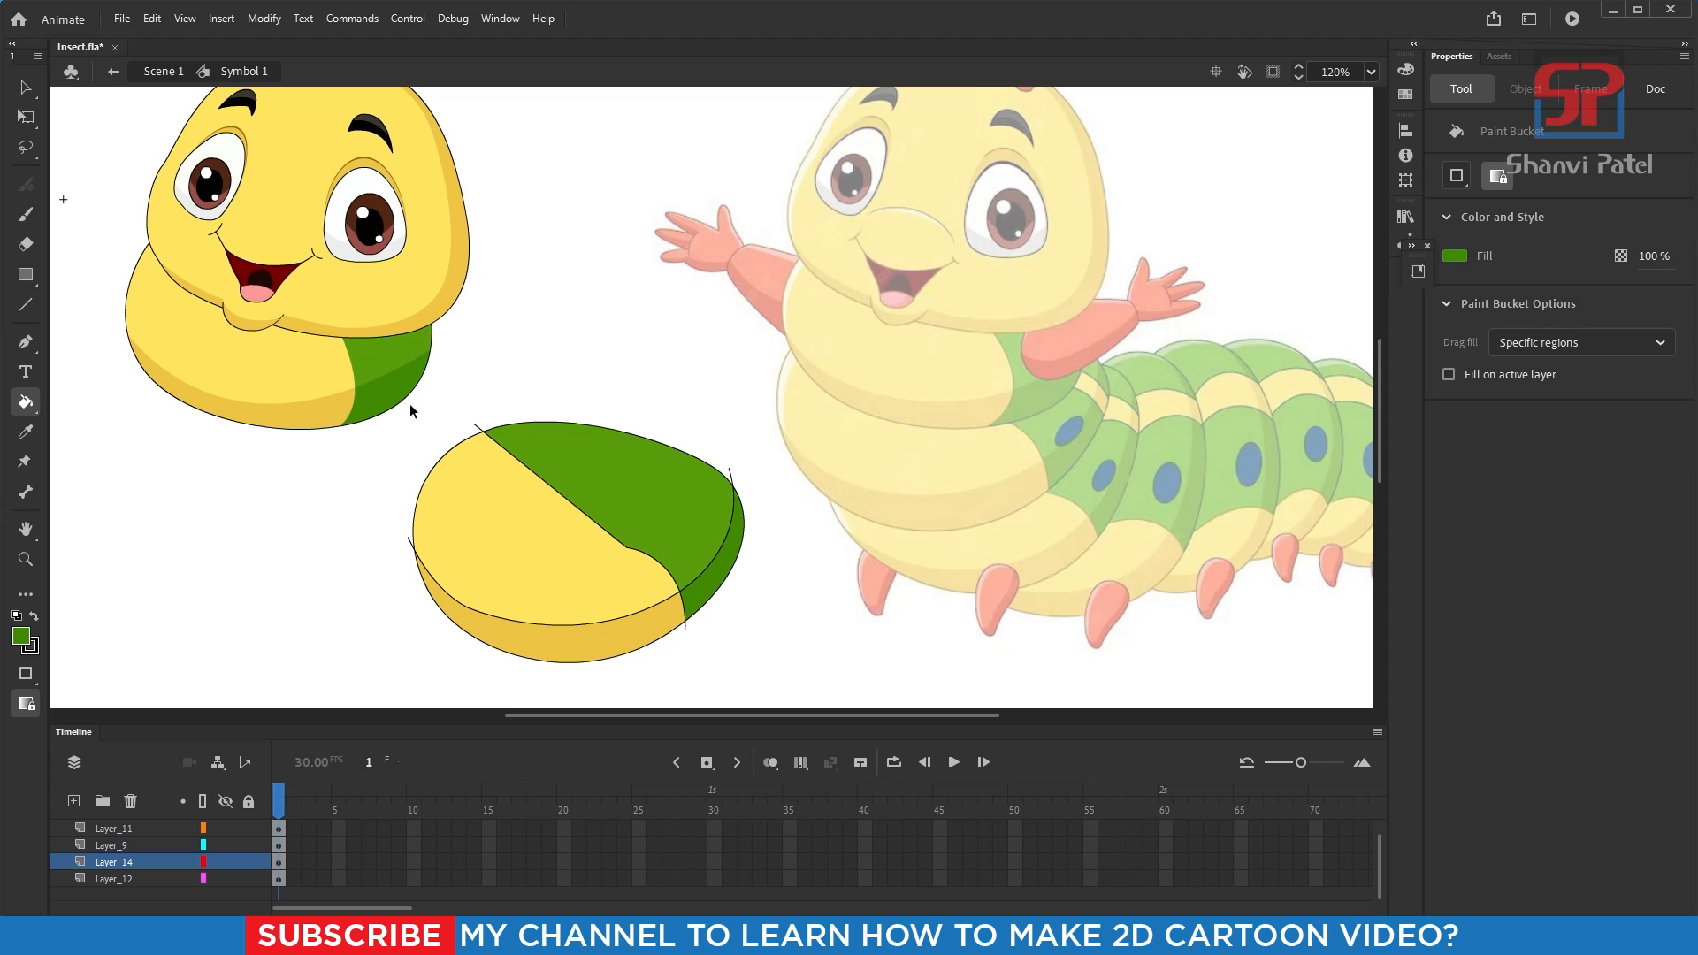
- Delete the overshooting line ends at the second segment's top, right and left edges
left_click_drag(366, 314, 902, 686)
left_click(26, 116)
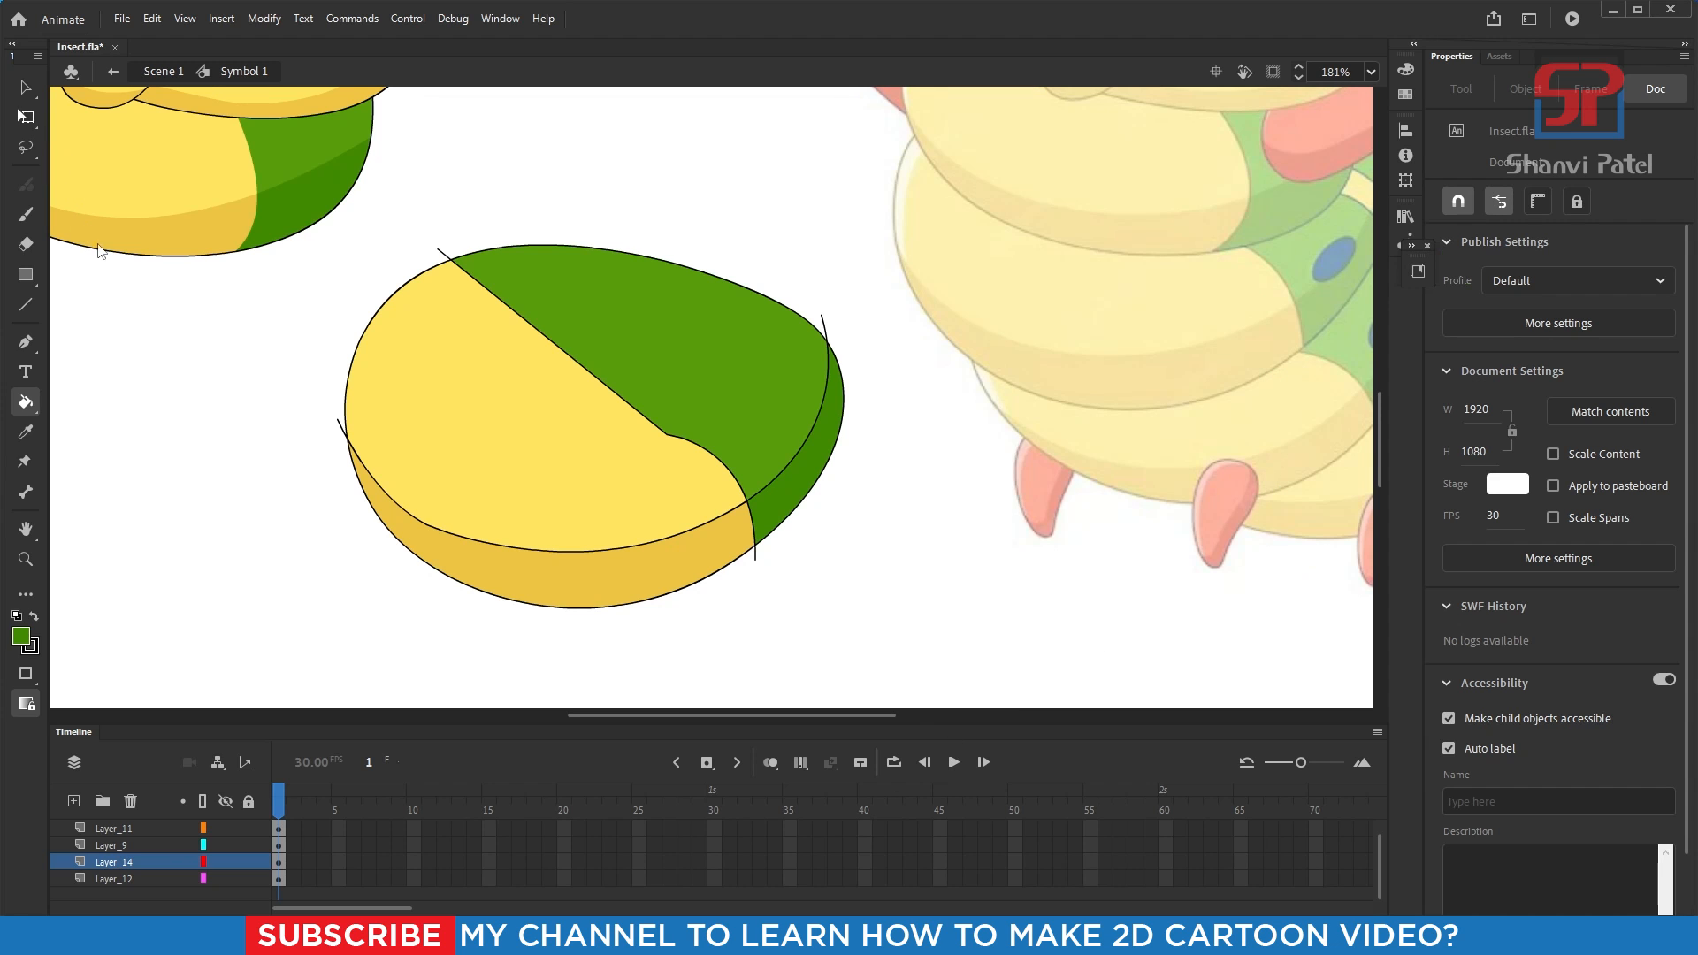
left_click(444, 255)
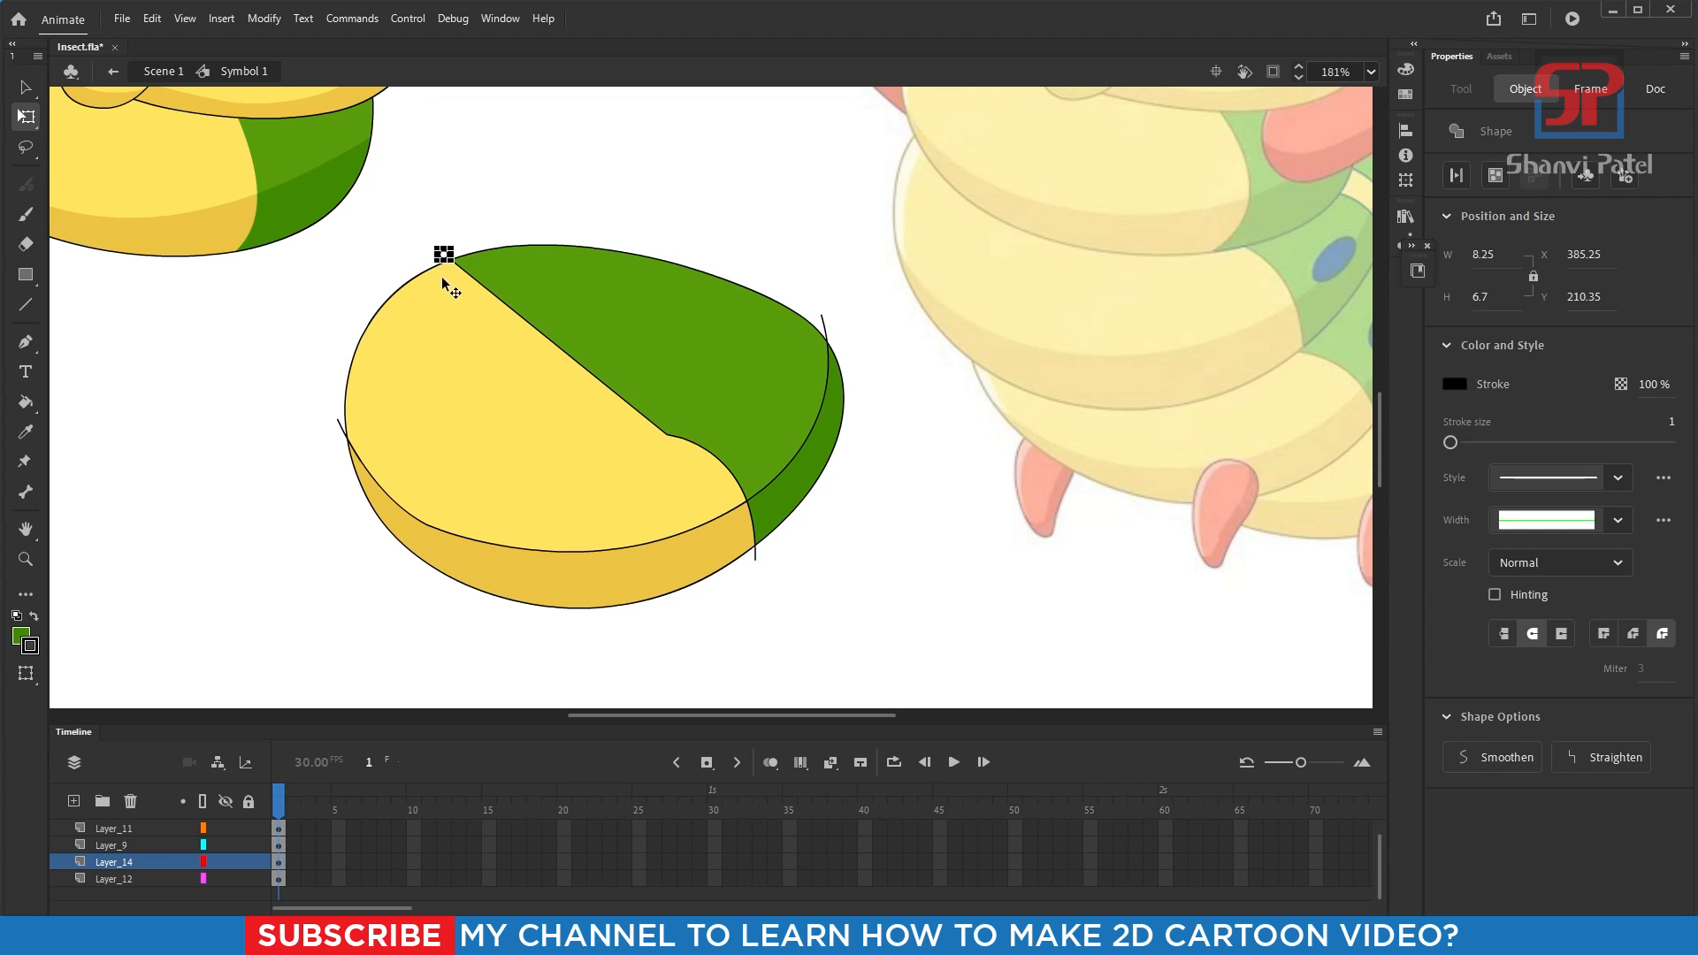
key("Delete")
left_click(824, 326)
key("Delete")
left_click(340, 425)
key("Delete")
left_click(344, 433)
key("Delete")
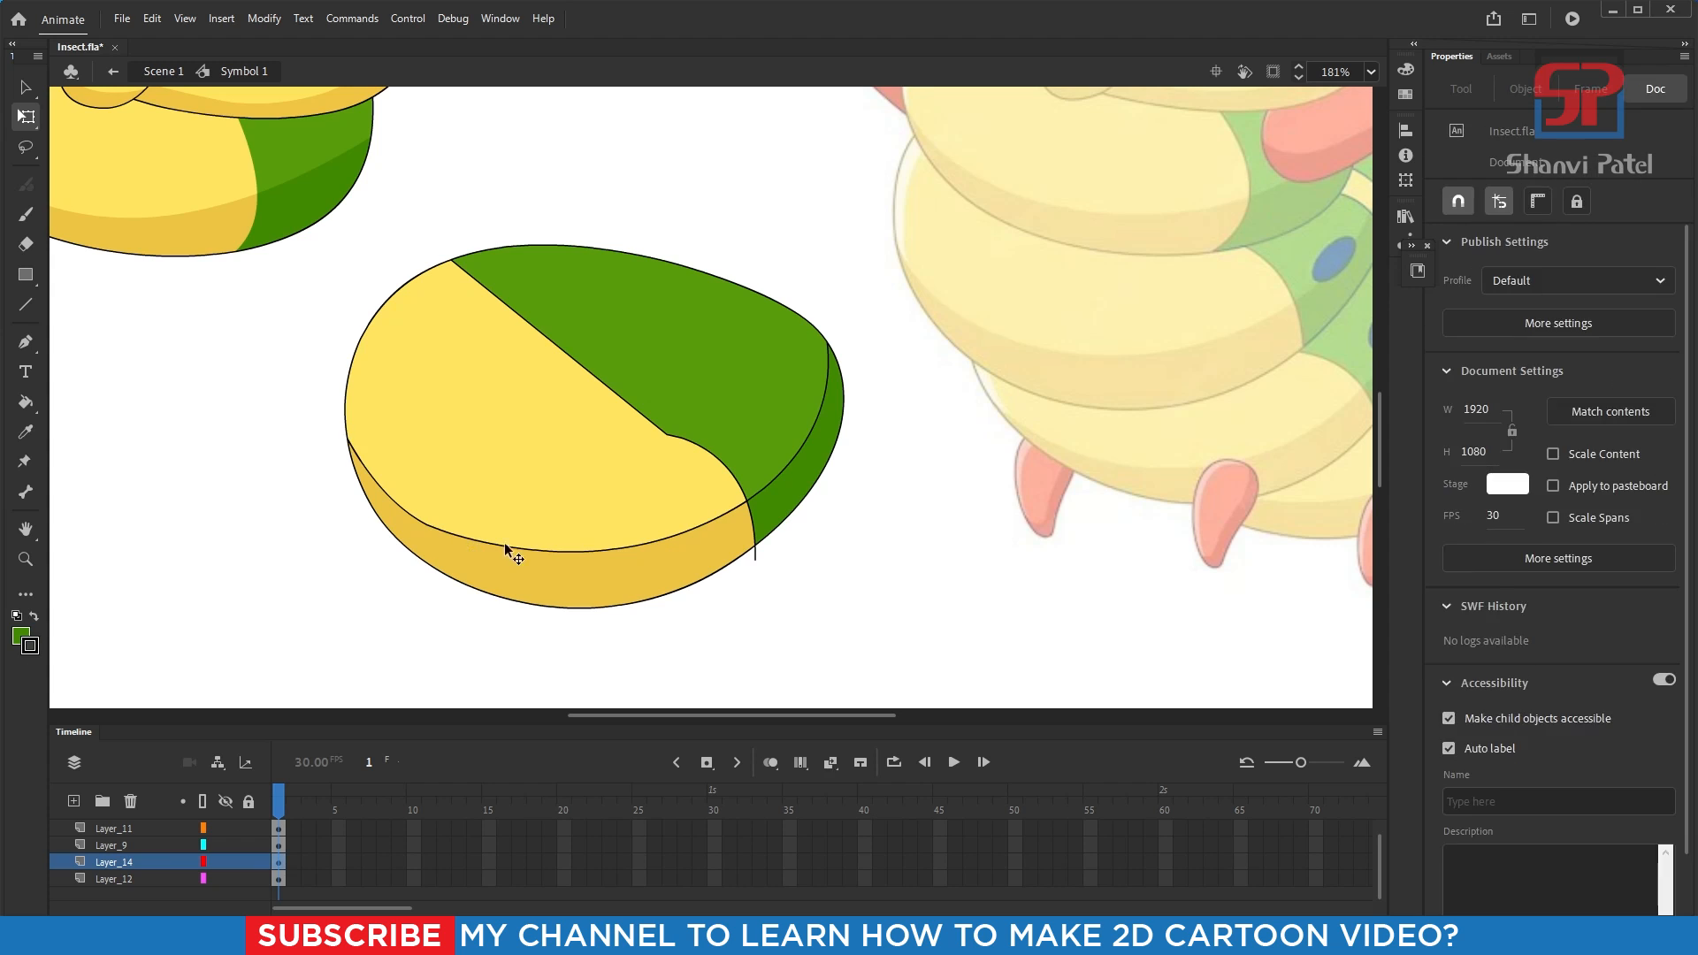
- Delete the shading line and the dividing line inside the second segment, including the remaining line ends at its lower right
left_click(506, 547)
key("Delete")
left_click(407, 514)
key("Delete")
left_click(601, 381)
key("Delete")
left_click(430, 528)
key("Delete")
left_click(713, 457)
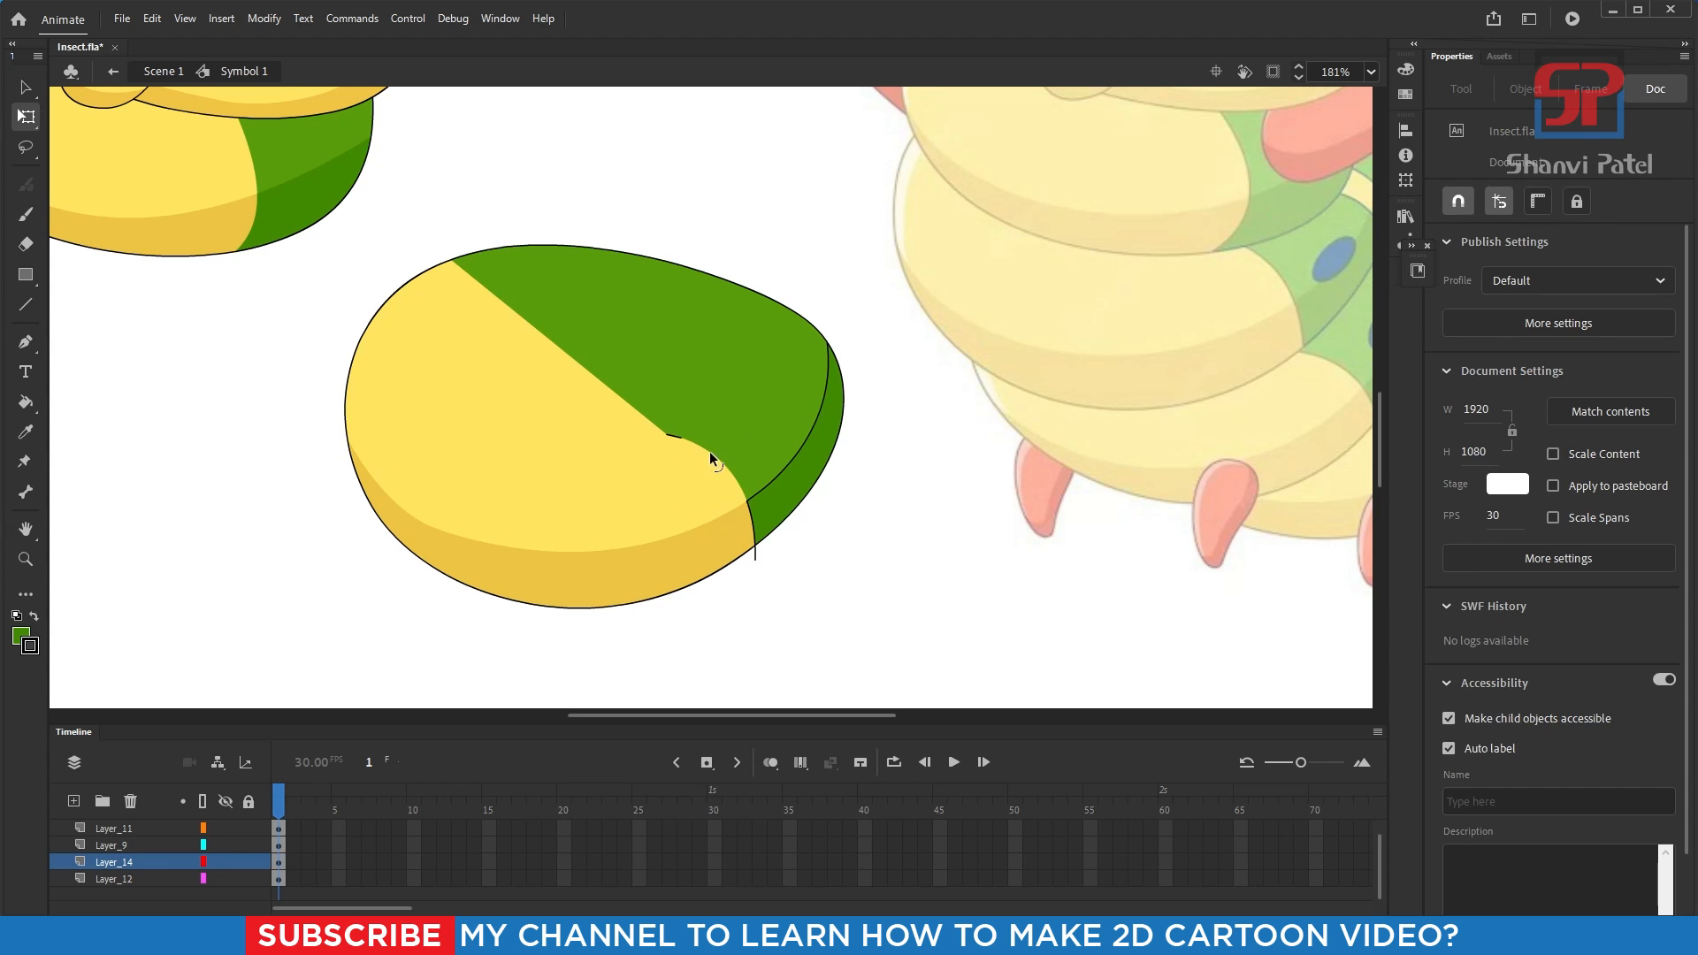
key("Delete")
left_click(751, 526)
key("Delete")
left_click(780, 475)
key("Delete")
left_click(755, 557)
key("Delete")
left_click(747, 500)
key("Delete")
- Select only the coloured second segment, leaving out the first segment, and convert it to a graphic symbol
scroll(694, 520, "down", 3)
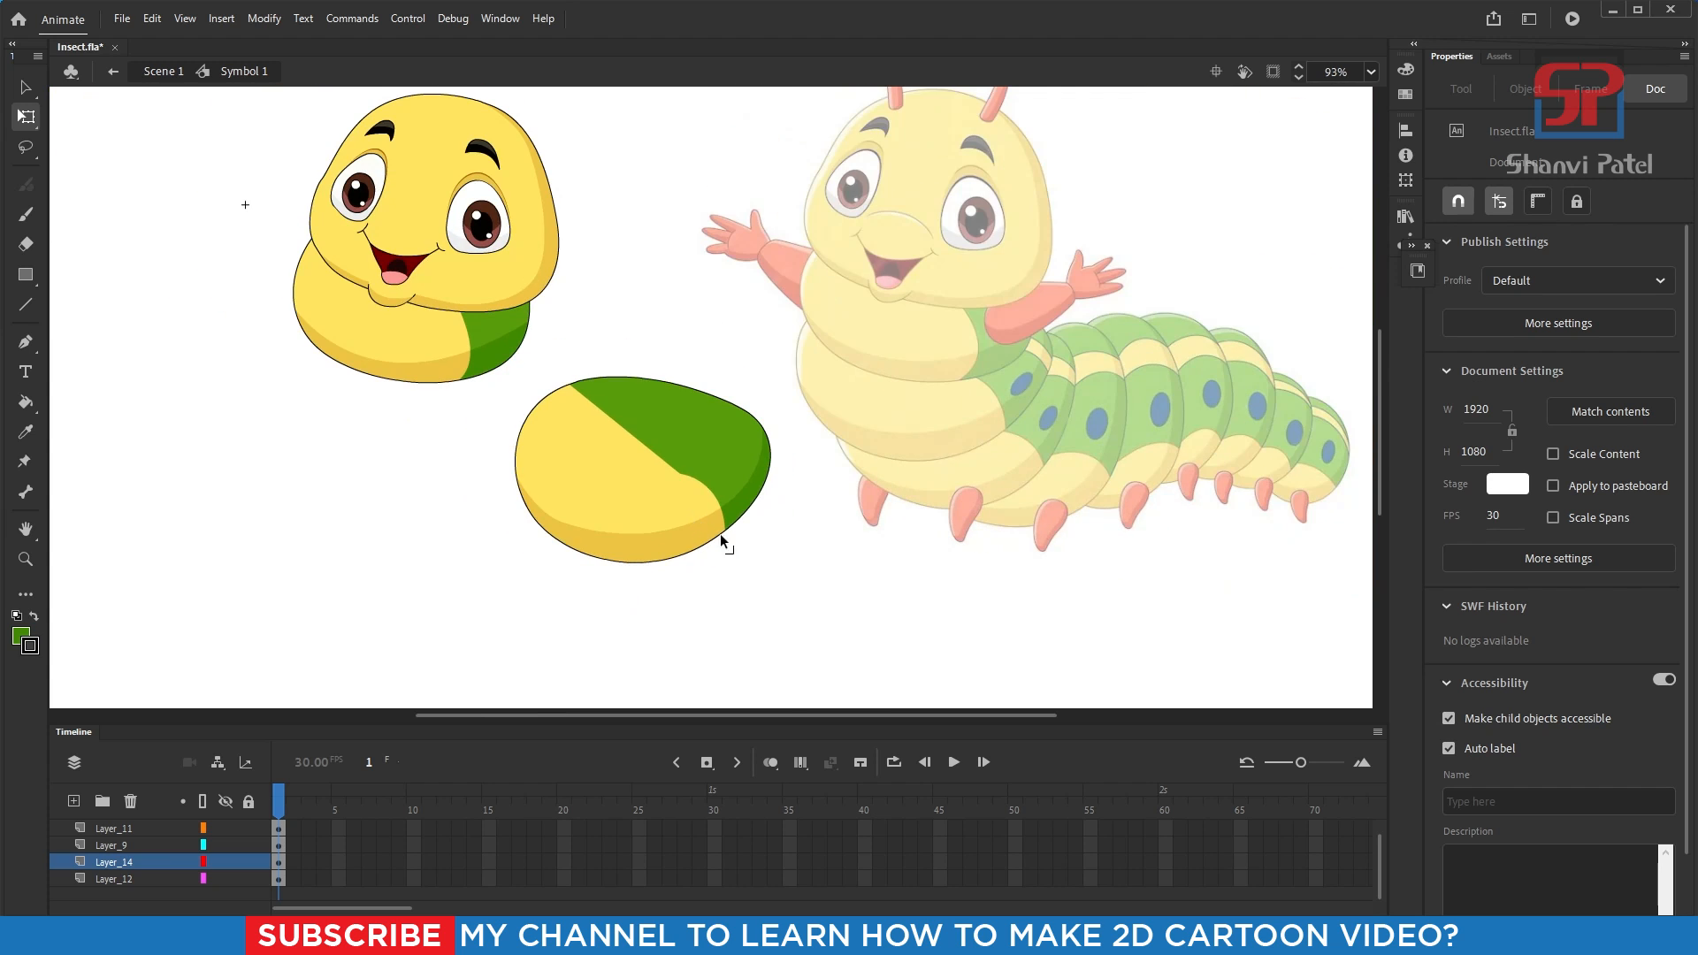
left_click_drag(855, 602, 500, 356)
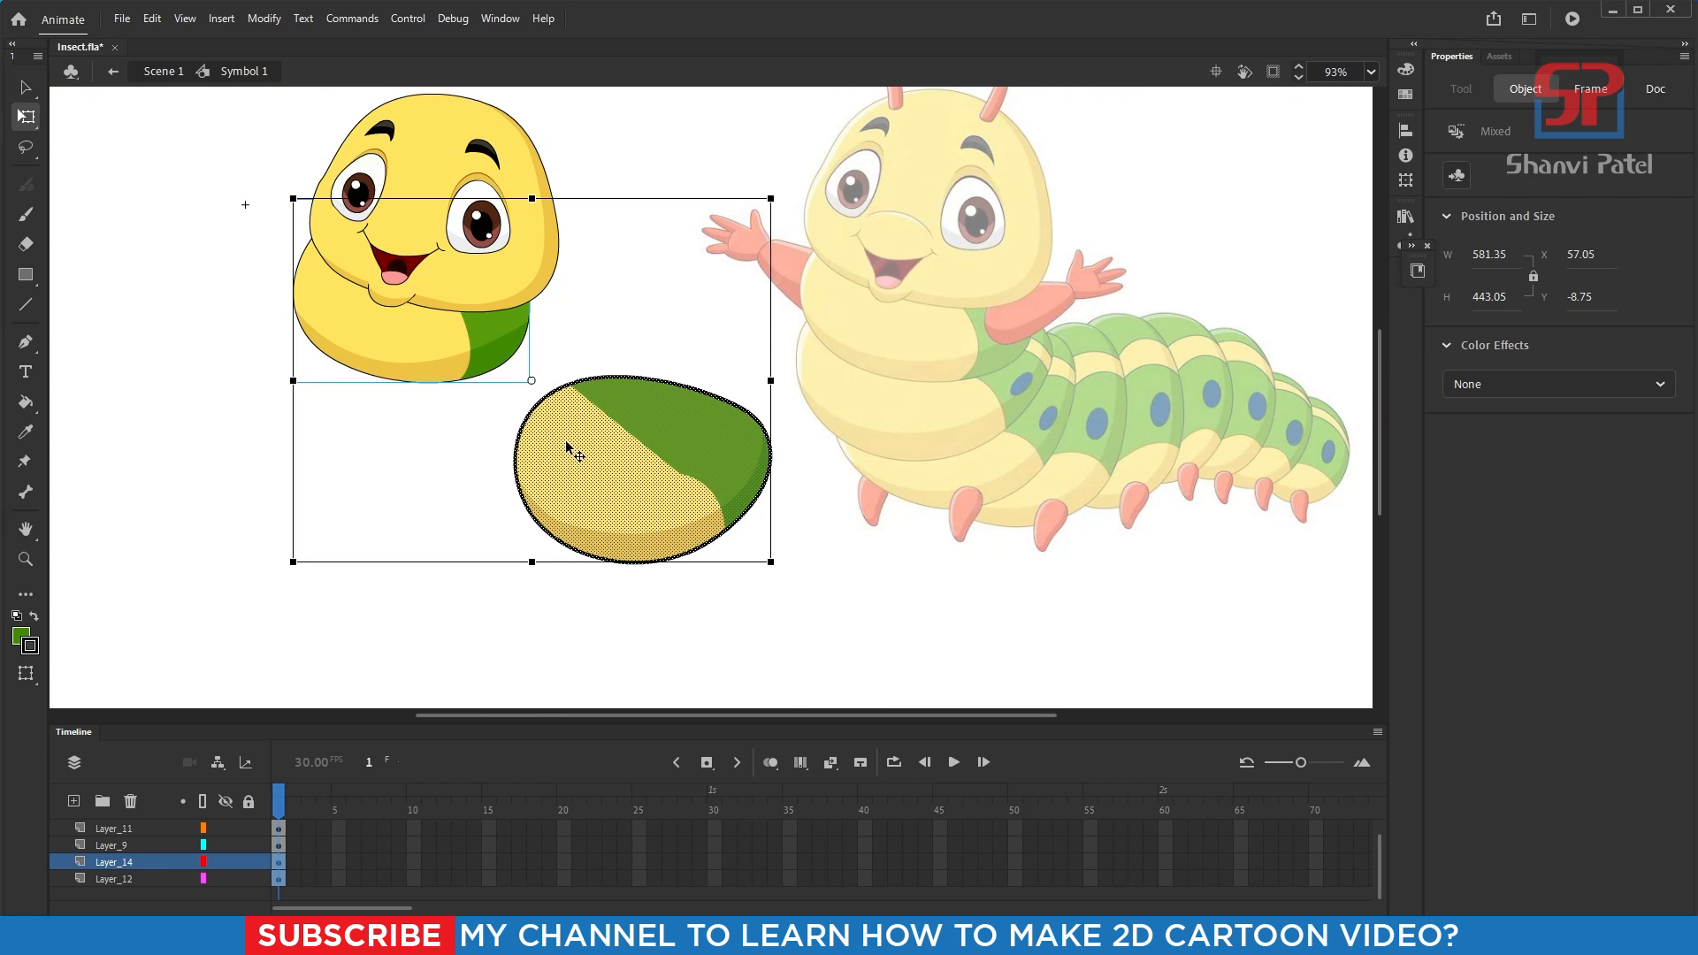
left_click(468, 355, "shift")
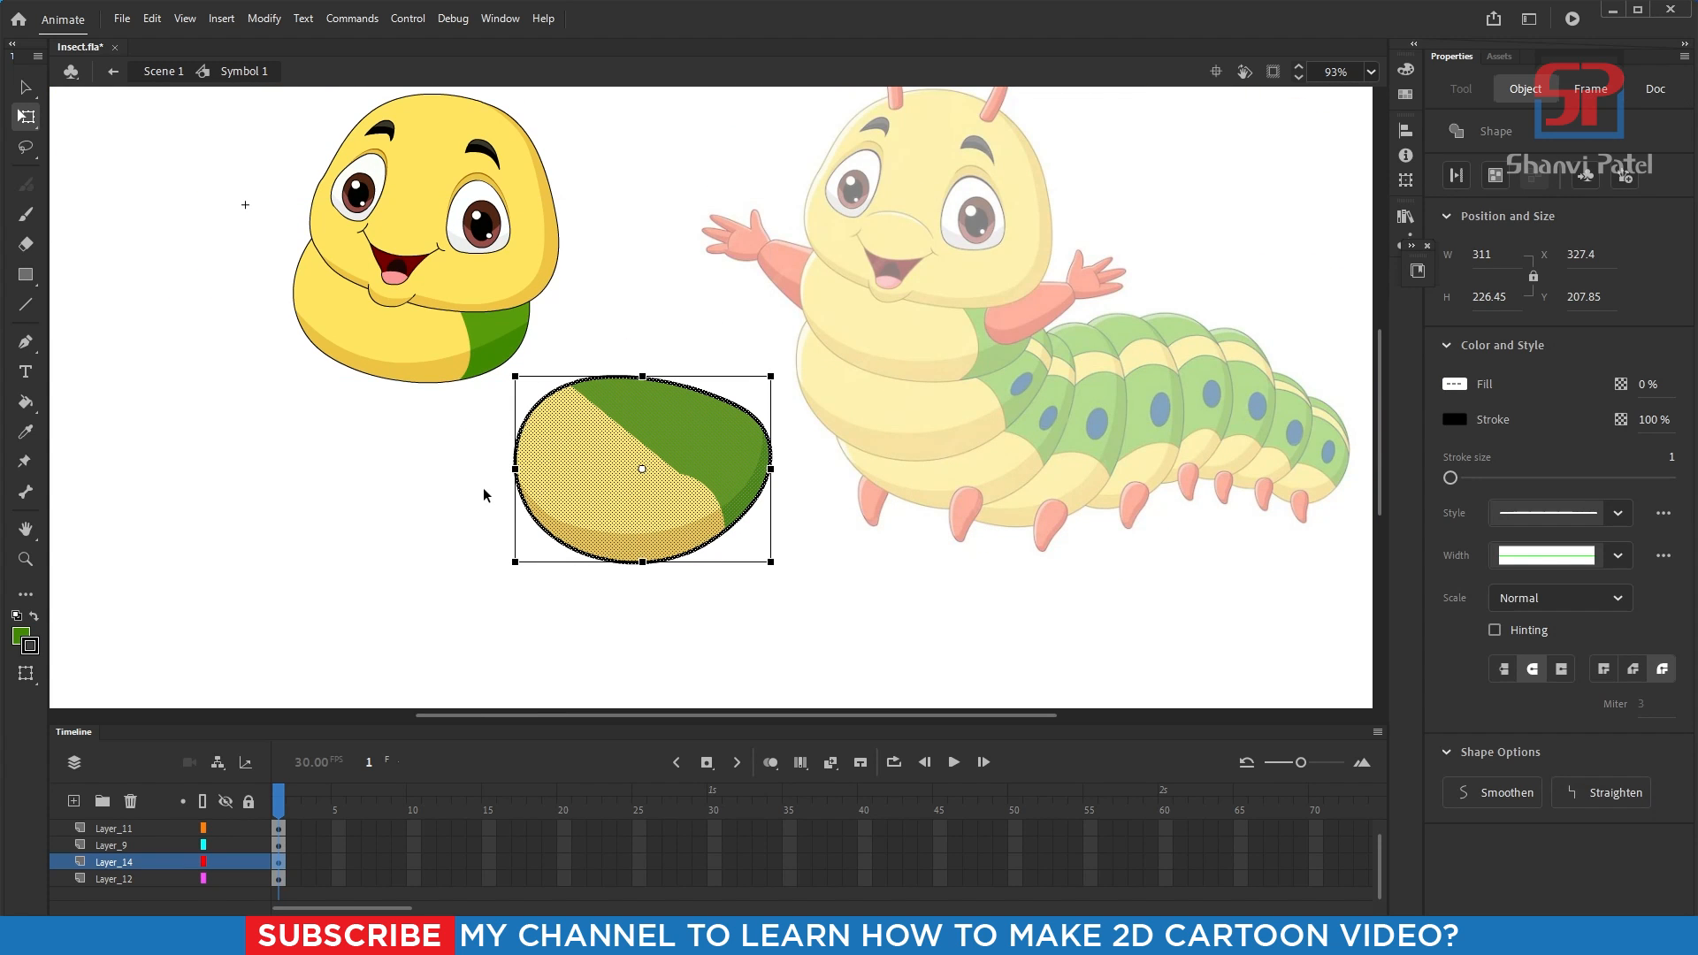
key("F8")
left_click(977, 168)
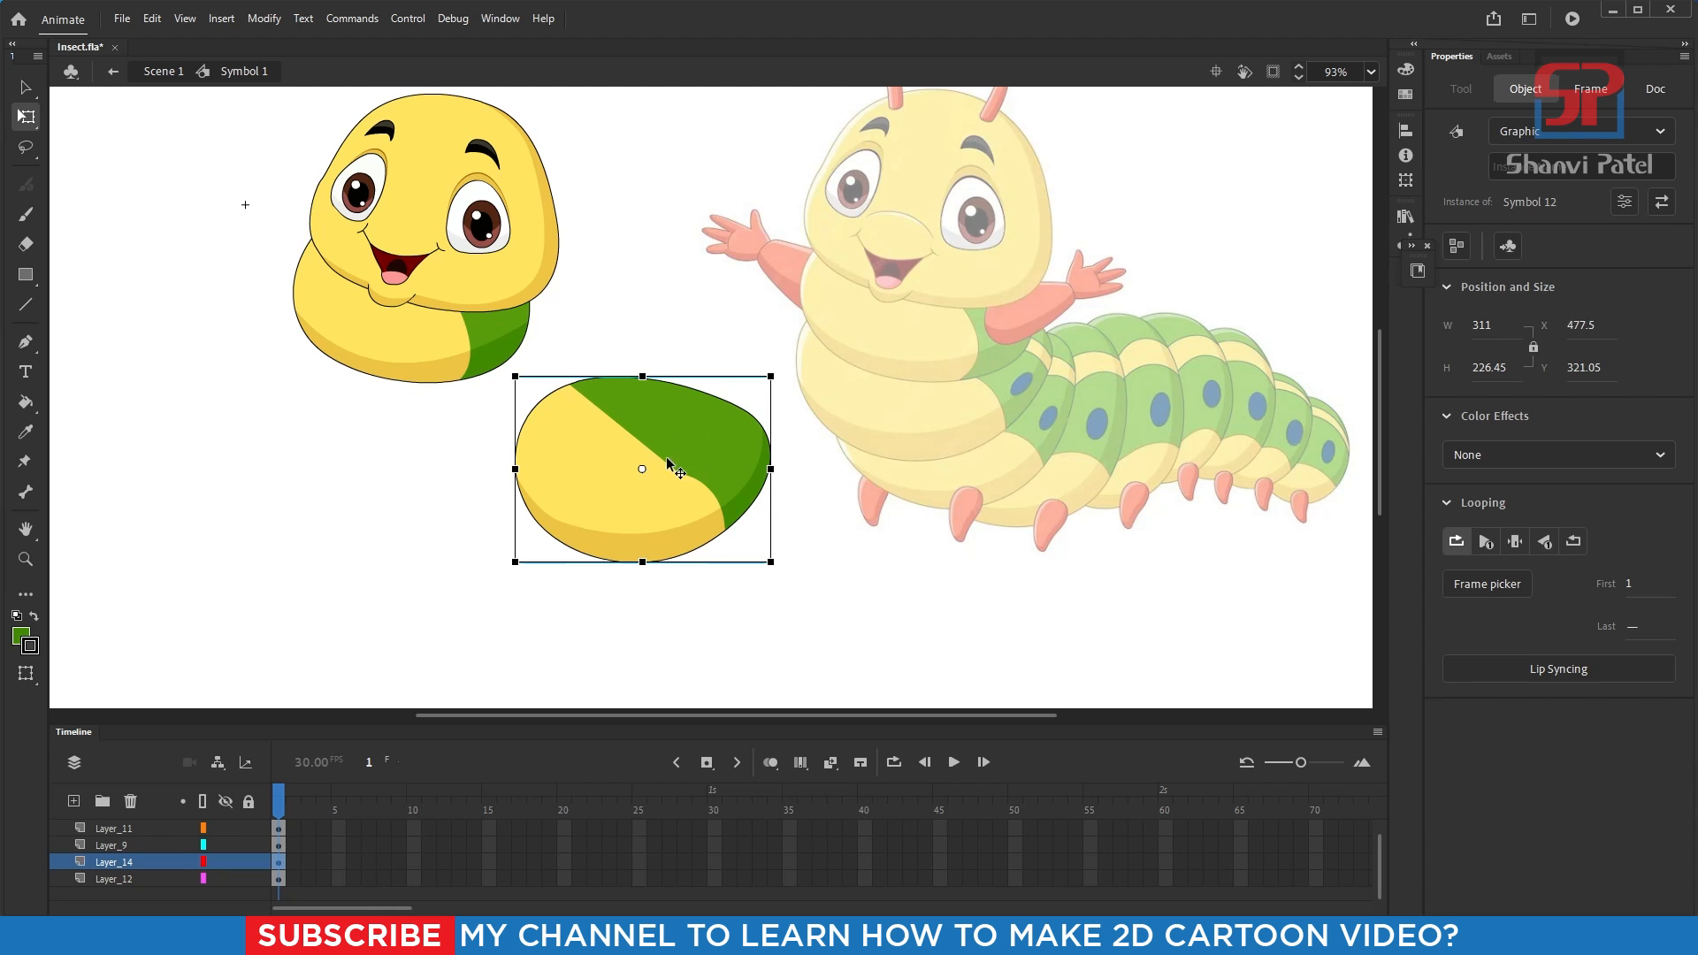
- Fit the second segment under the first on the redrawn character and move its layer below the first segment's layer
left_click_drag(672, 468, 450, 370)
left_click_drag(121, 853, 116, 895)
scroll(469, 417, "up", 1)
left_click(464, 406)
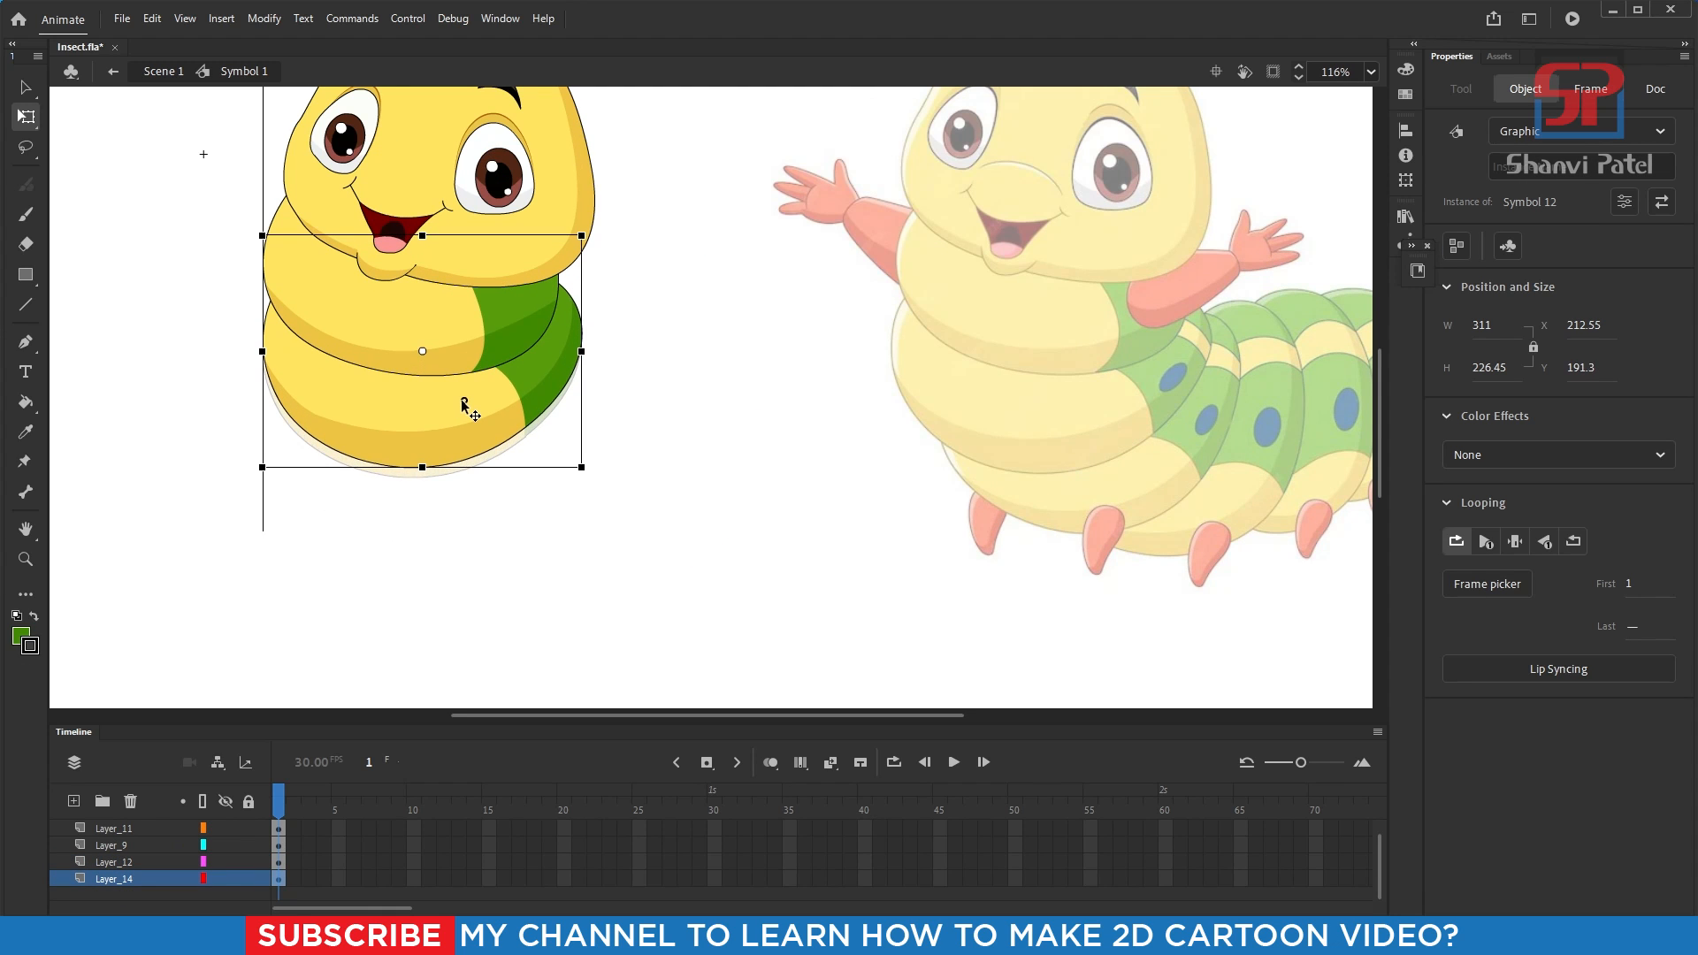
mouse_move(464, 404)
left_mouse_down()
mouse_move(470, 423)
mouse_move(456, 414)
left_mouse_up()
scroll(451, 414, "down", 3)
scroll(457, 381, "up", 3)
- Add a layer directly above the second segment's layer and draw the third segment's closed outline over the reference with the Pen tool
left_click_drag(752, 424, 575, 359)
left_click_drag(943, 538, 848, 481)
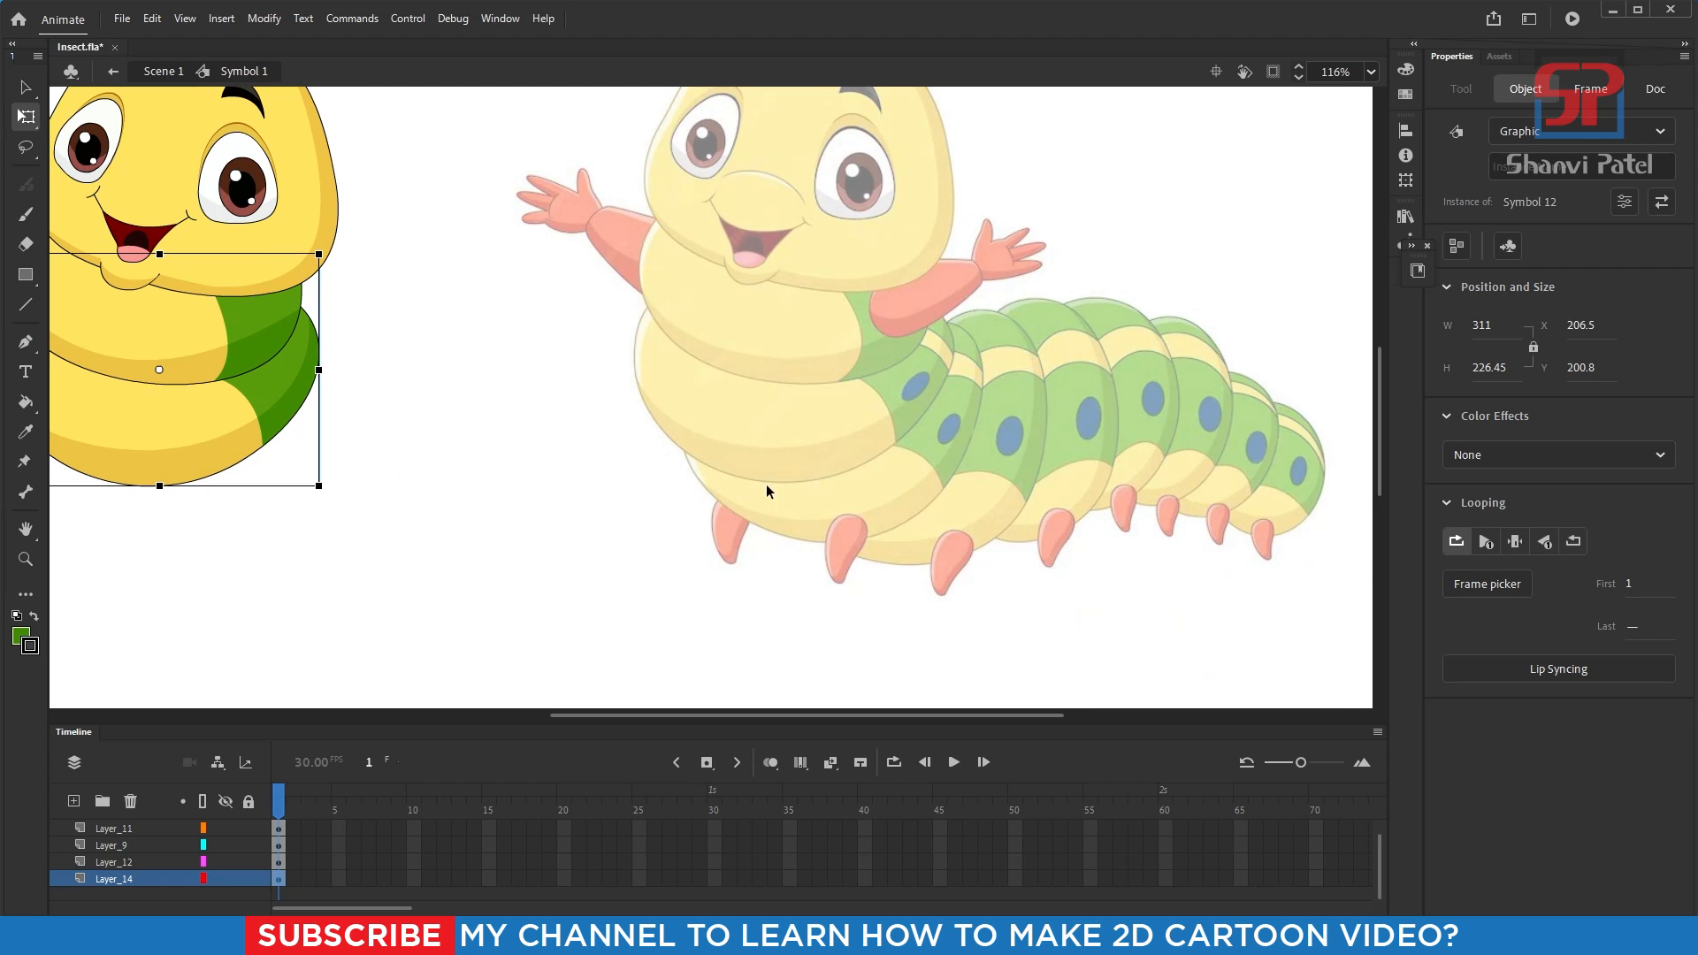
left_click(75, 801)
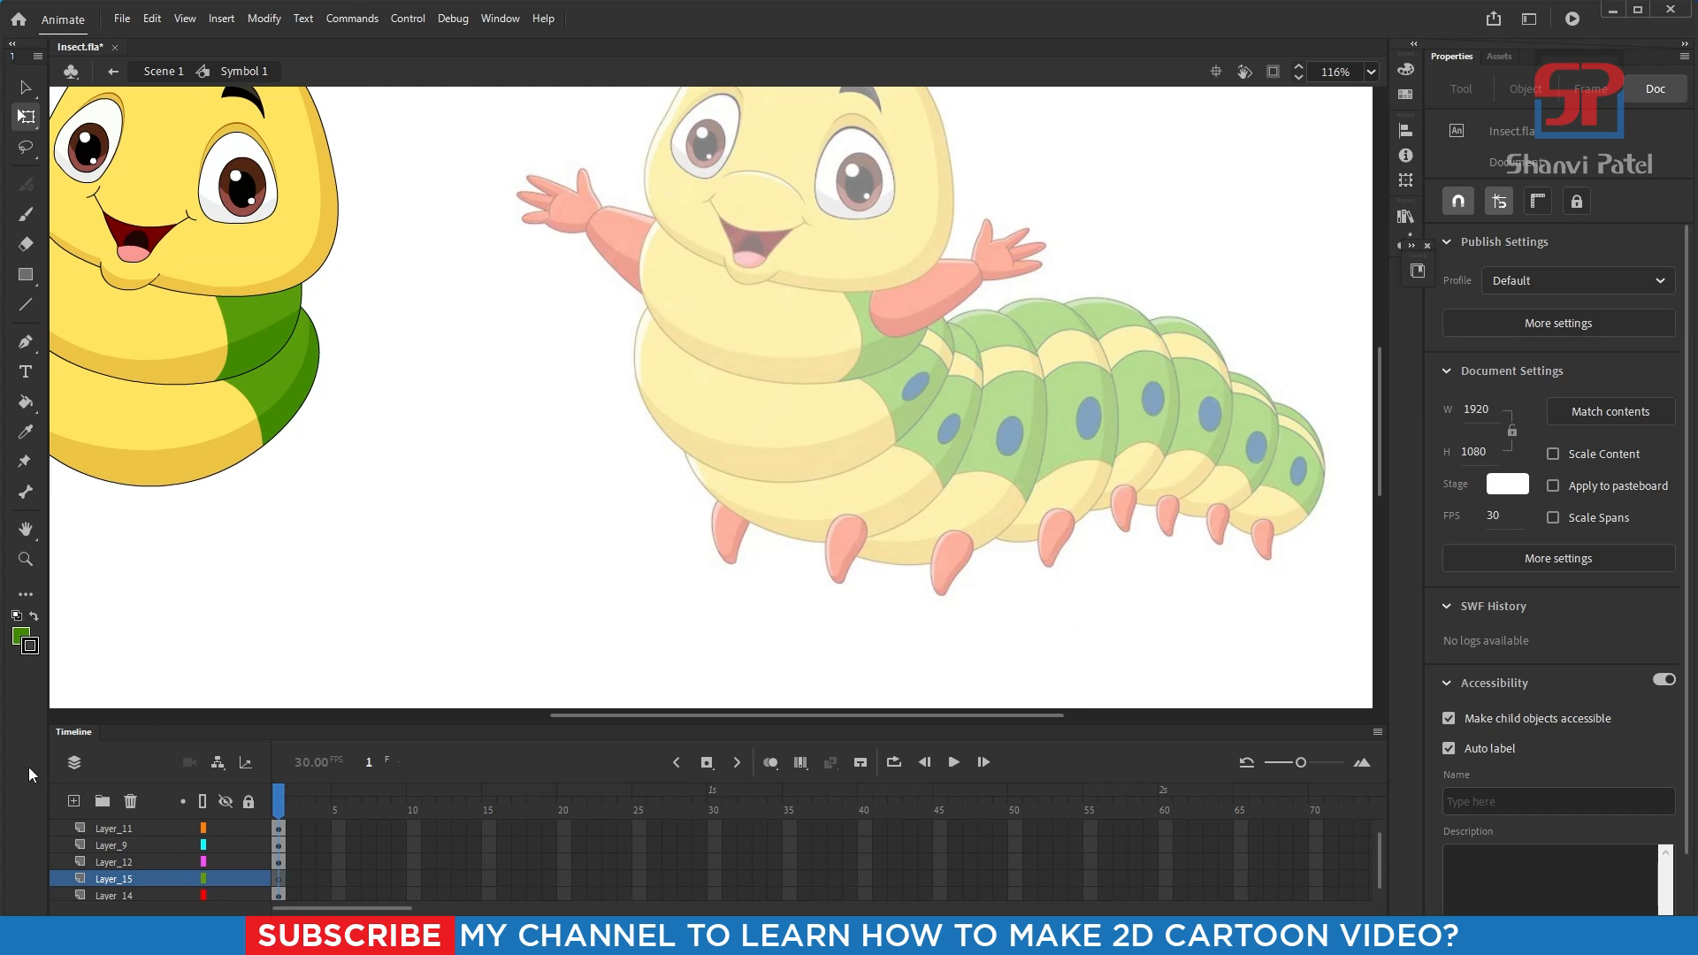
left_click_drag(467, 168, 1224, 677)
left_click_drag(1063, 489, 1022, 516)
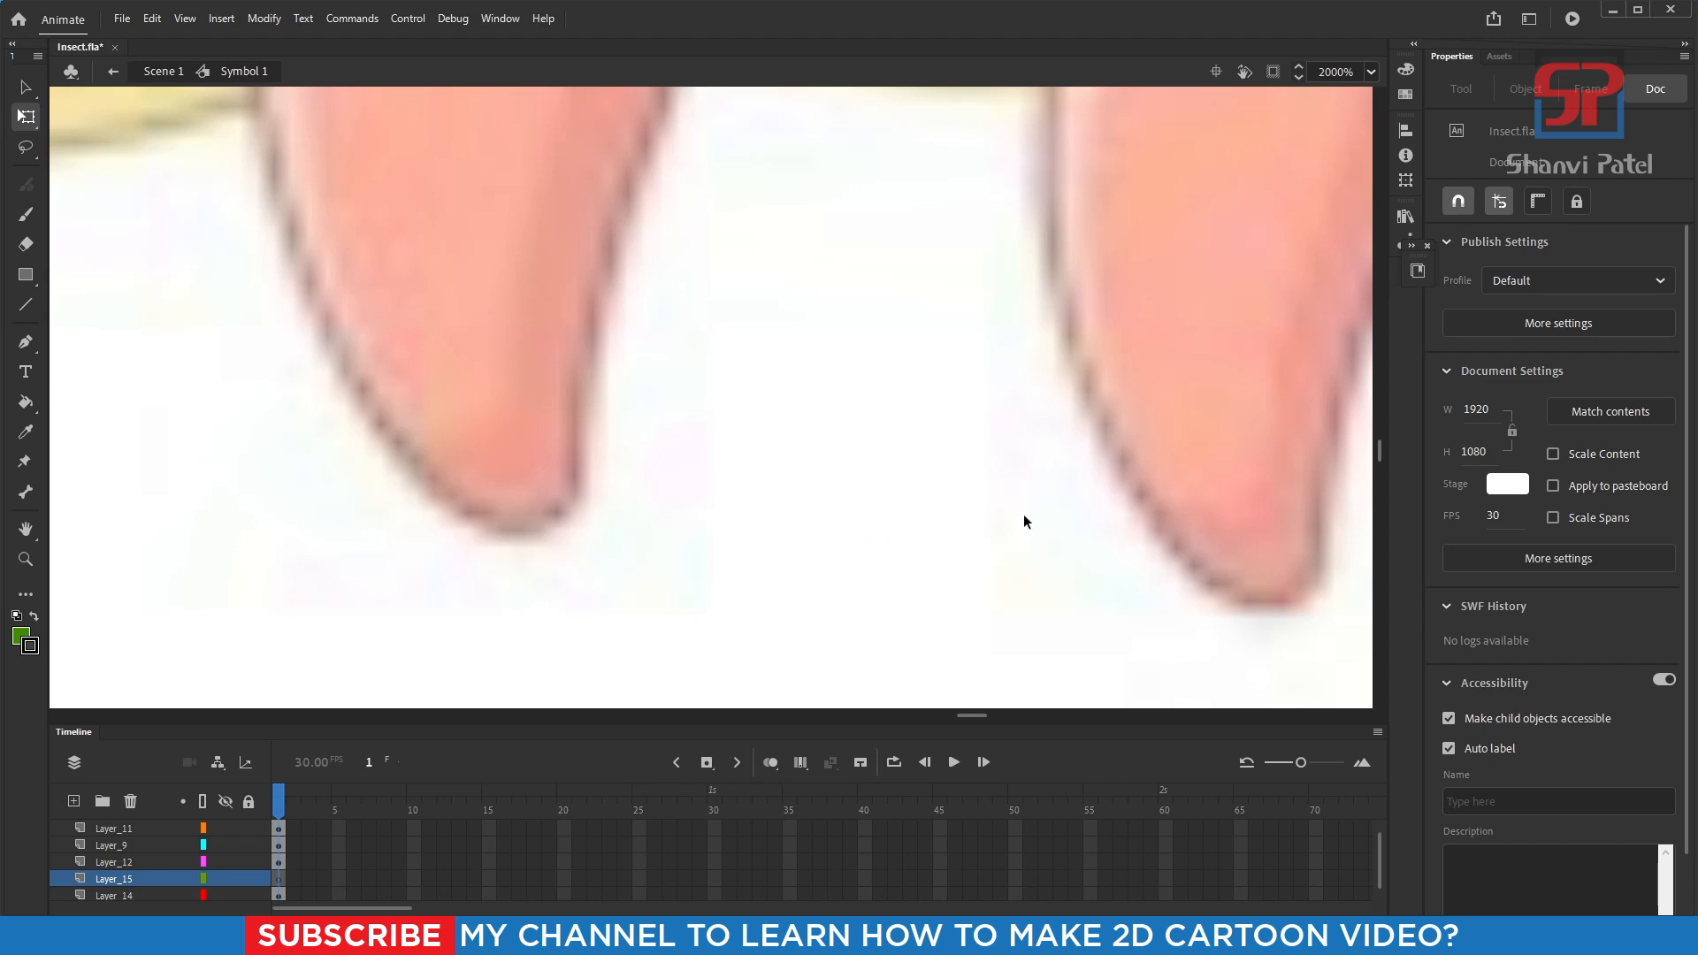
key("p")
key("ctrl+minus")
key("ctrl+minus")
key("ctrl+minus")
key("ctrl+minus")
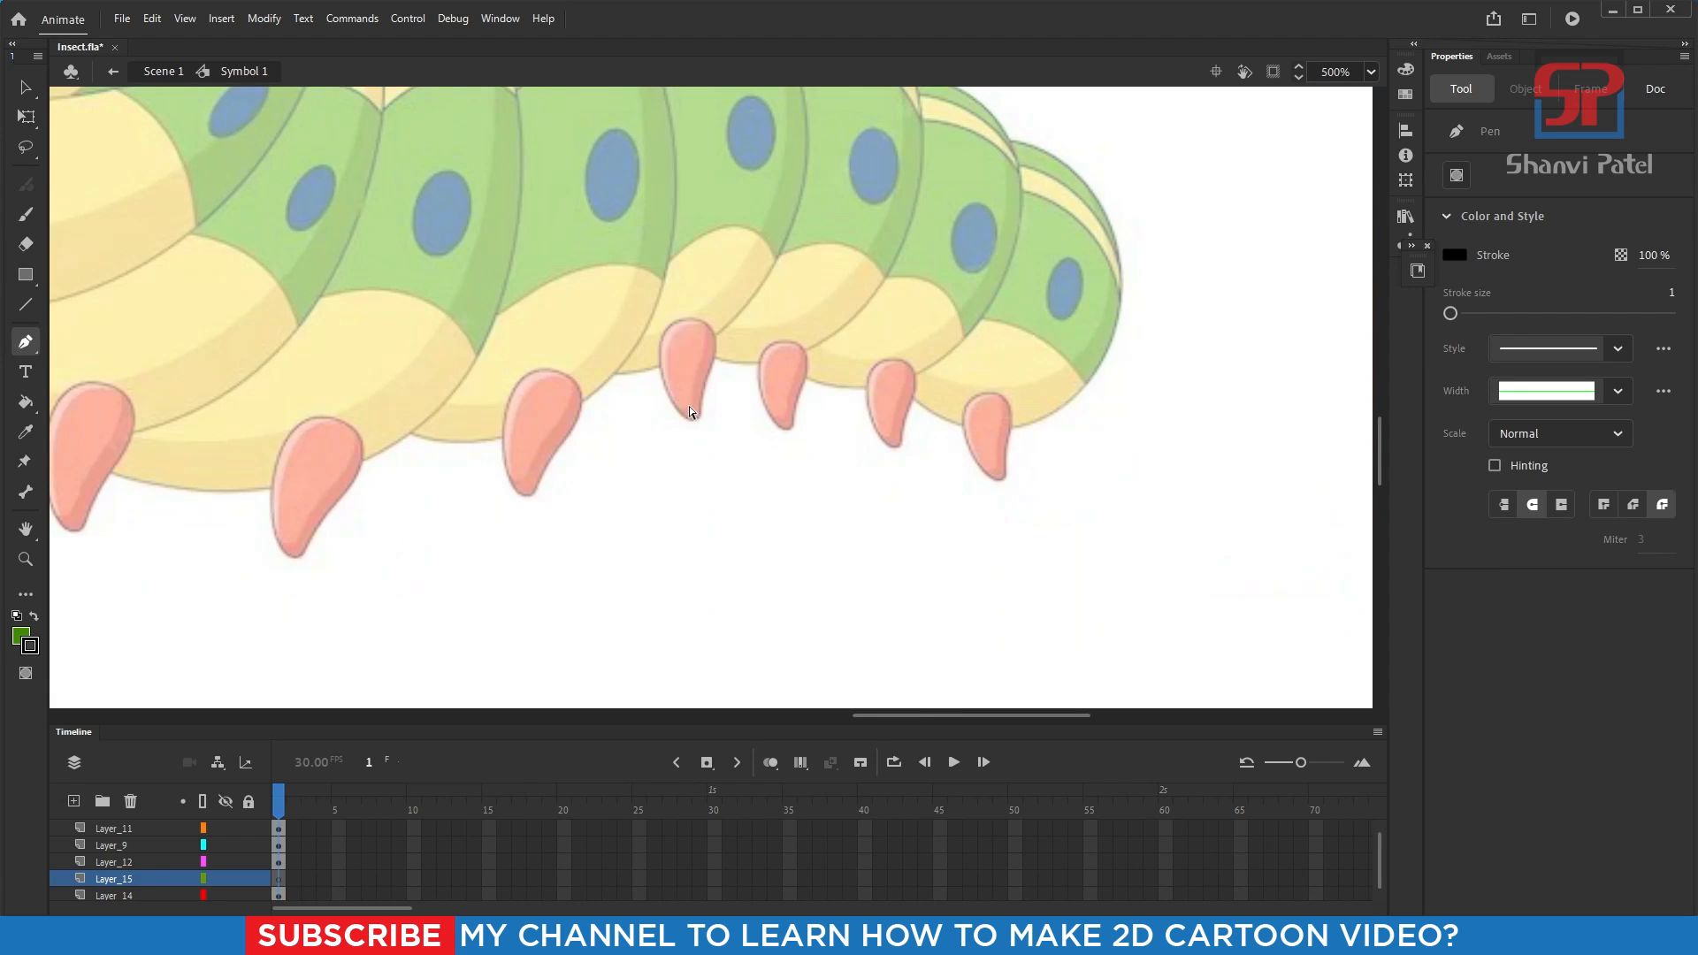
left_click_drag(288, 280, 447, 360)
left_click_drag(243, 206, 1030, 632)
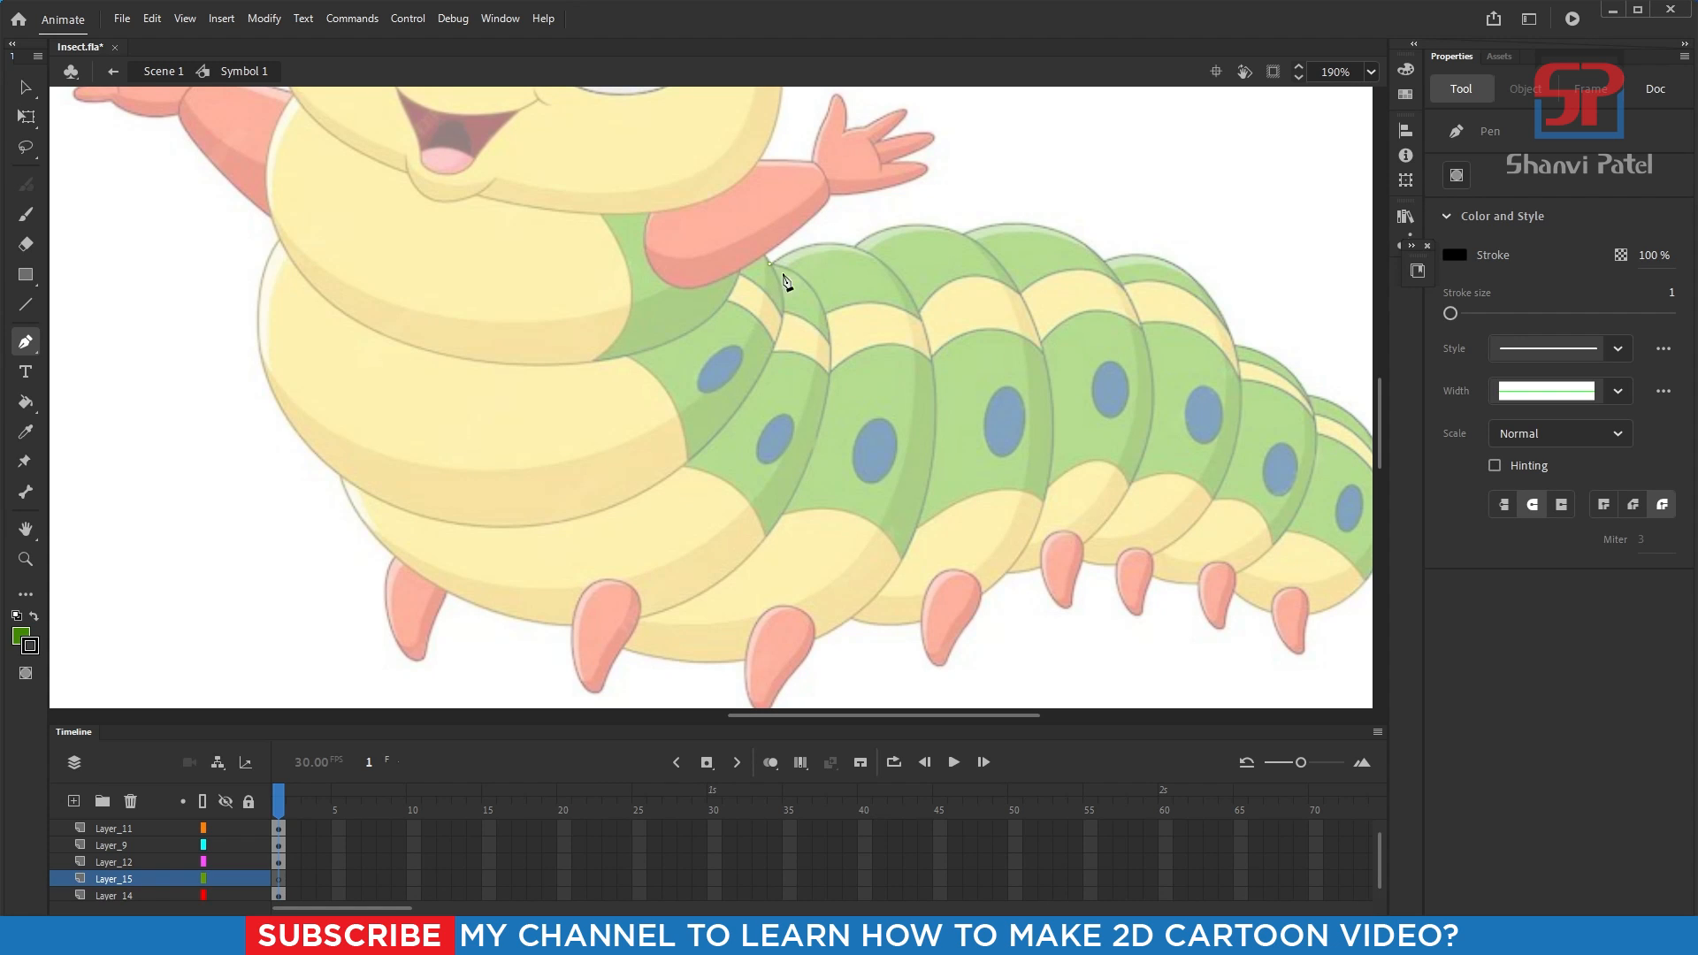
left_click_drag(819, 431, 768, 583)
left_click_drag(473, 604, 308, 542)
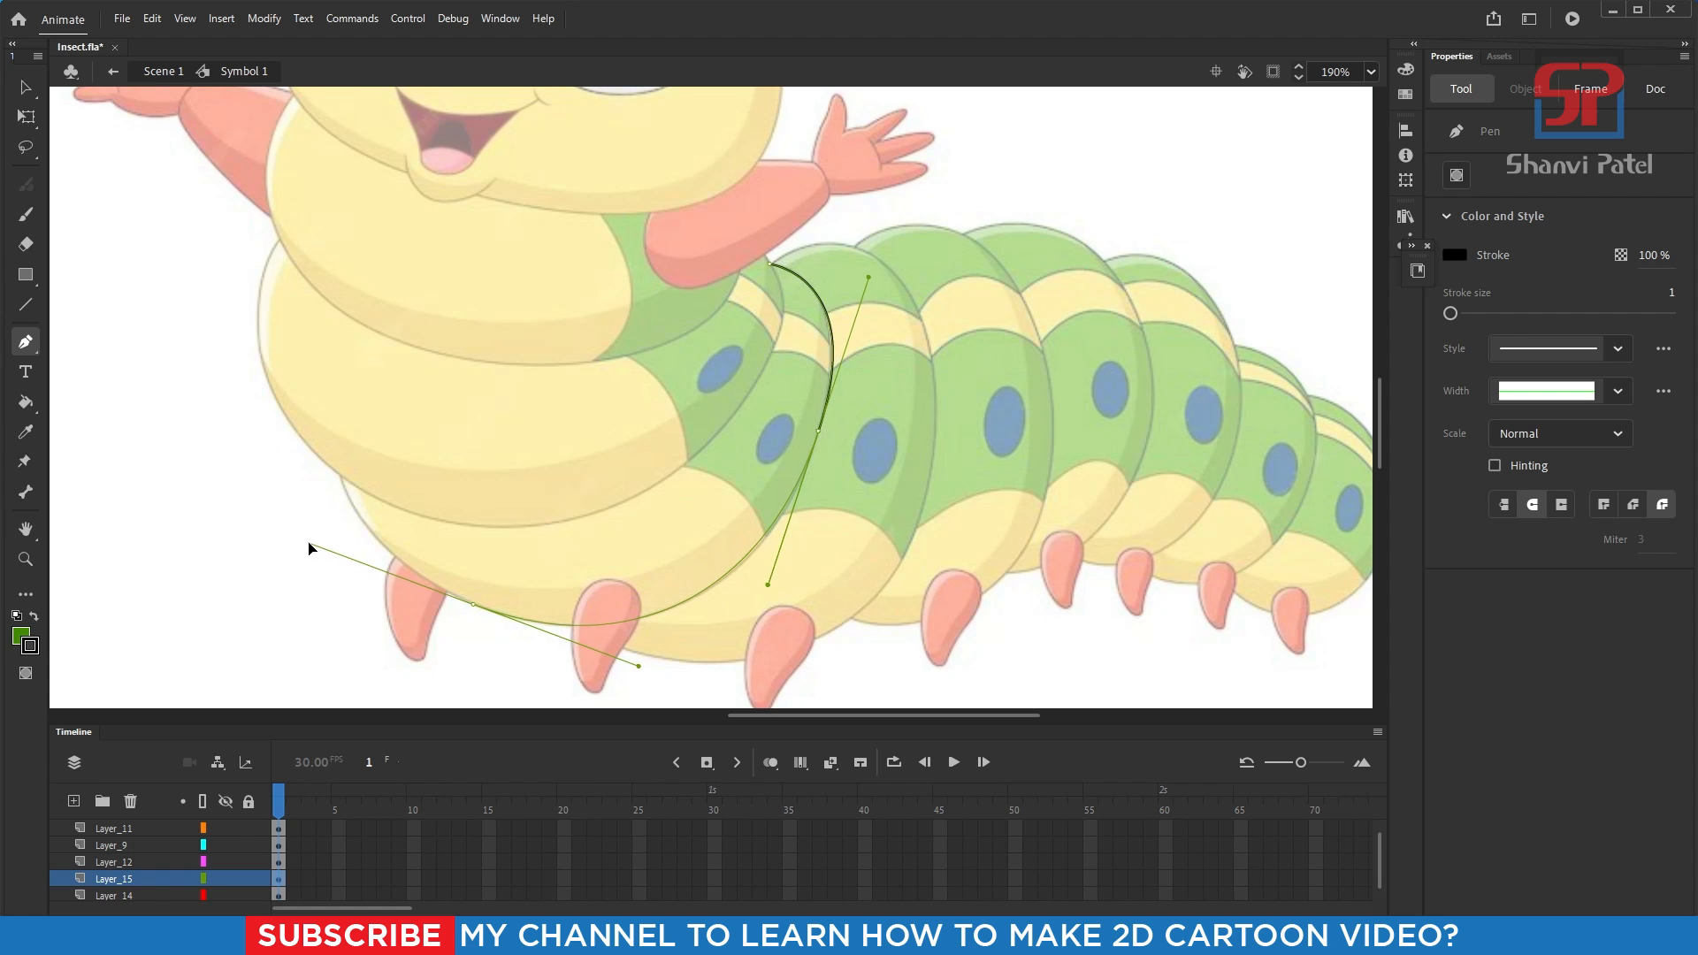
left_click_drag(332, 316, 326, 313)
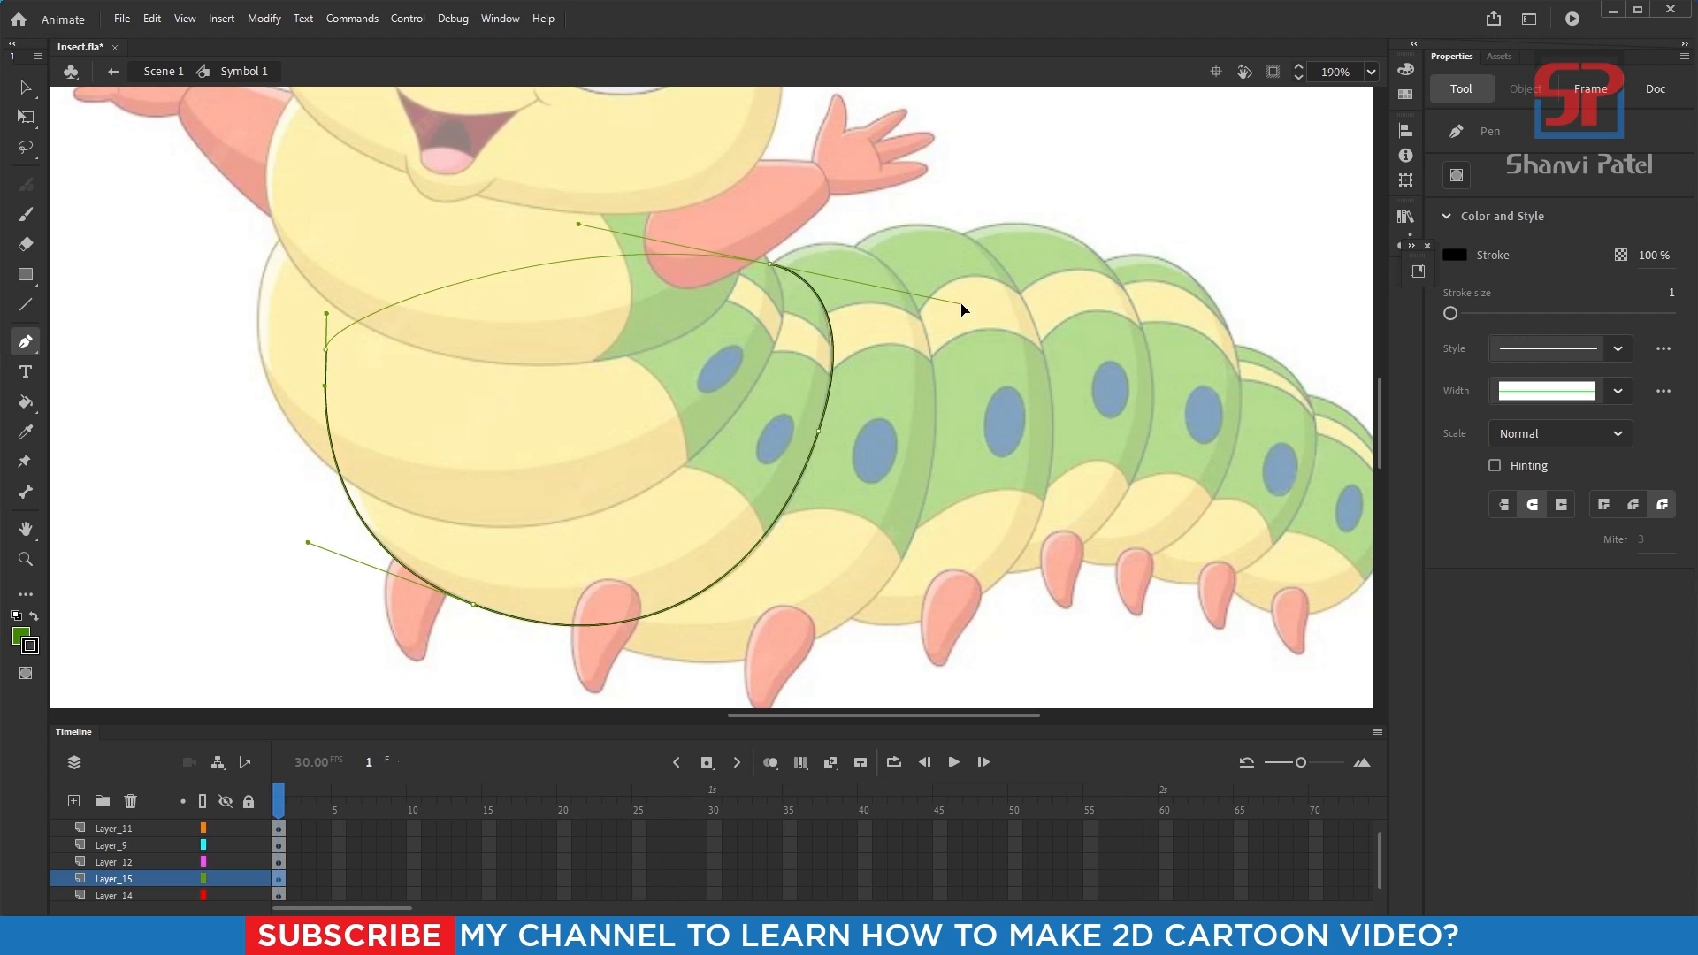
left_click_drag(989, 256, 988, 255)
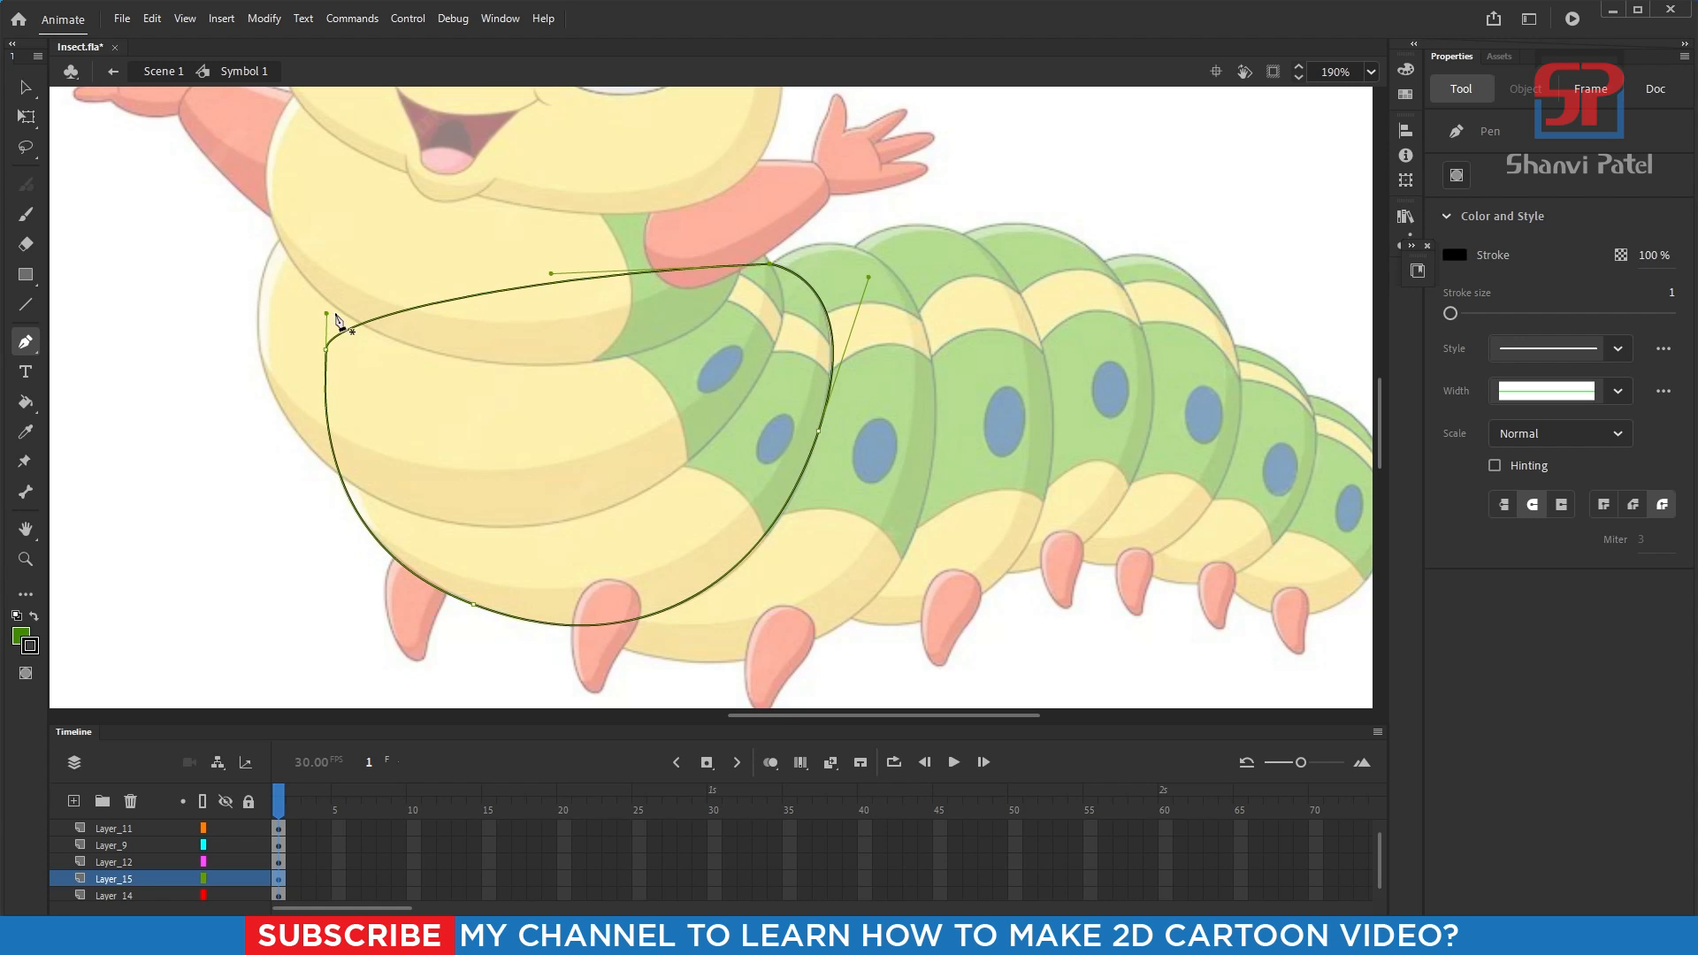
- Reshape the third segment's upper curve through its handles so that the outline arches higher at the upper left
key("a")
left_click_drag(326, 313, 366, 122)
left_click_drag(551, 274, 576, 230)
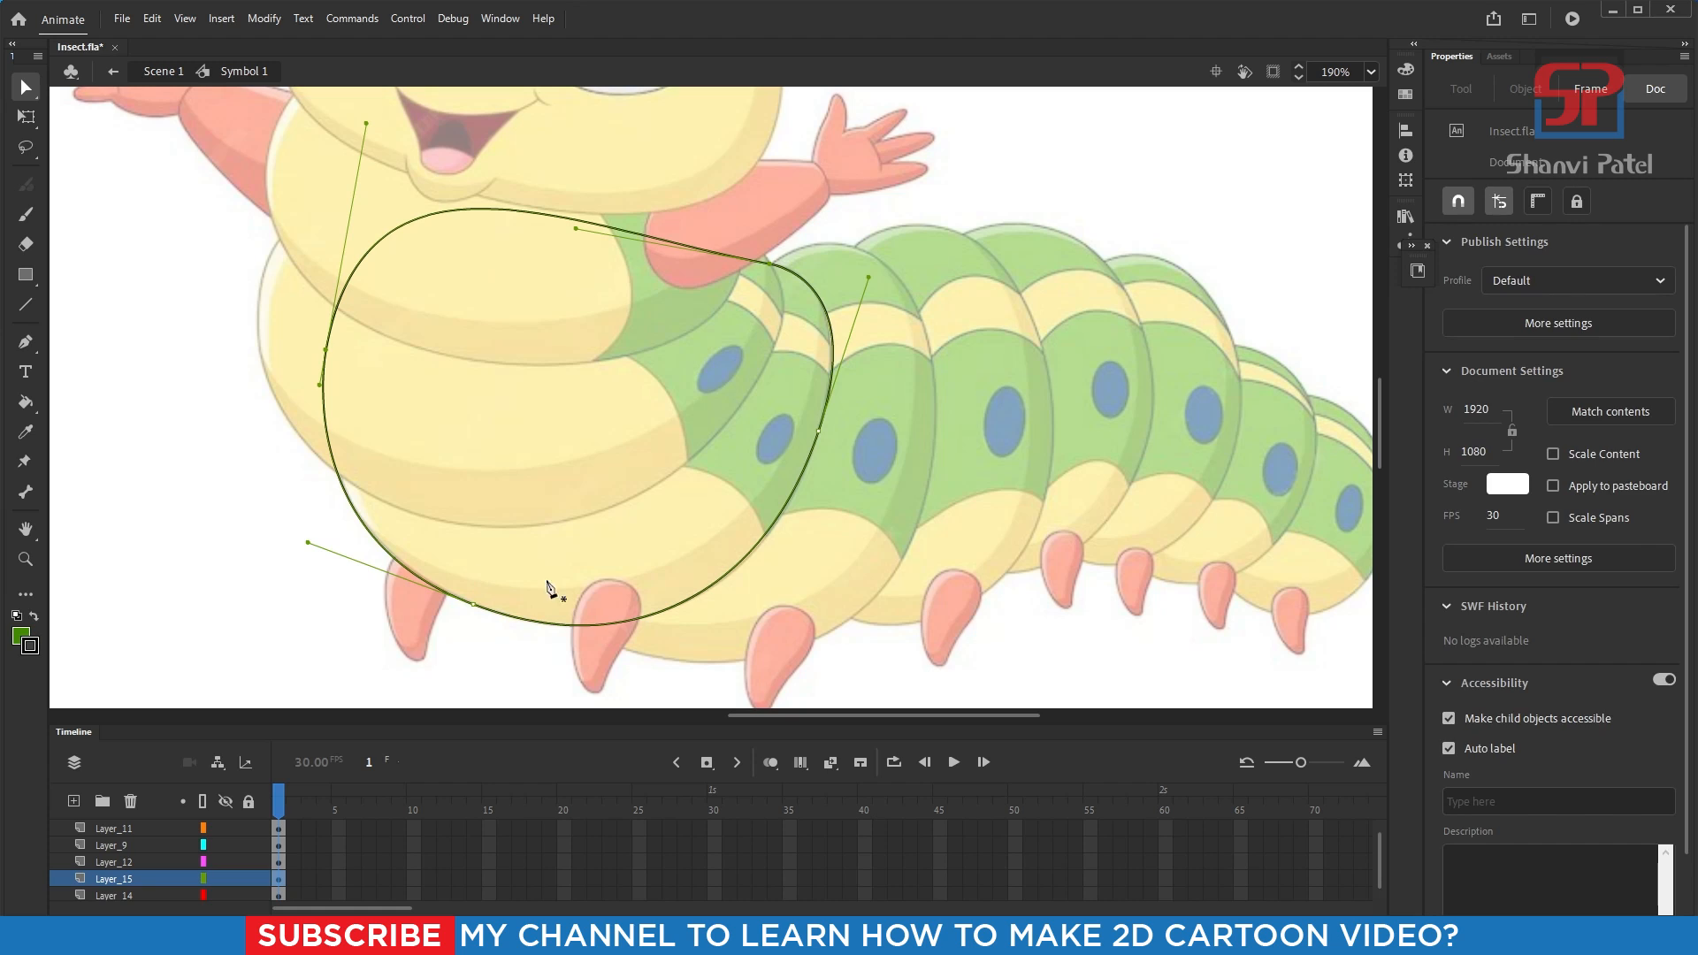
- Draw a dividing line along the reference's yellow and green boundary and up past the third segment's upper-left edge
key("p")
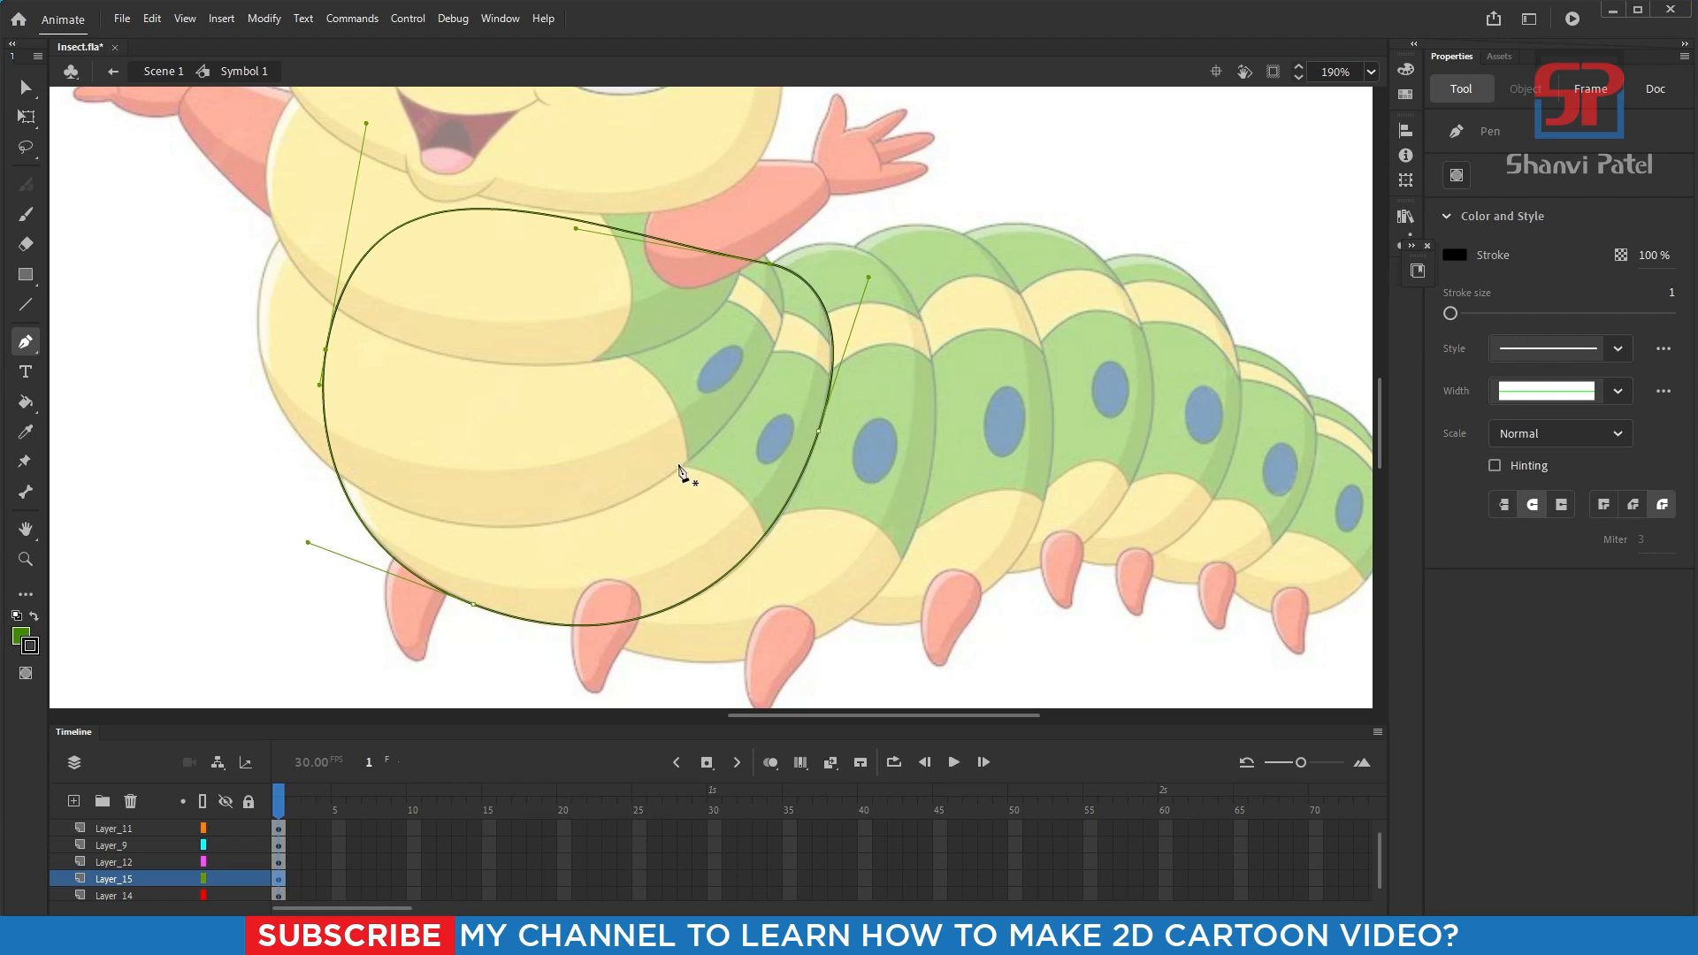
left_click(769, 546)
left_click_drag(658, 454, 588, 439)
left_click_drag(345, 283, 334, 262)
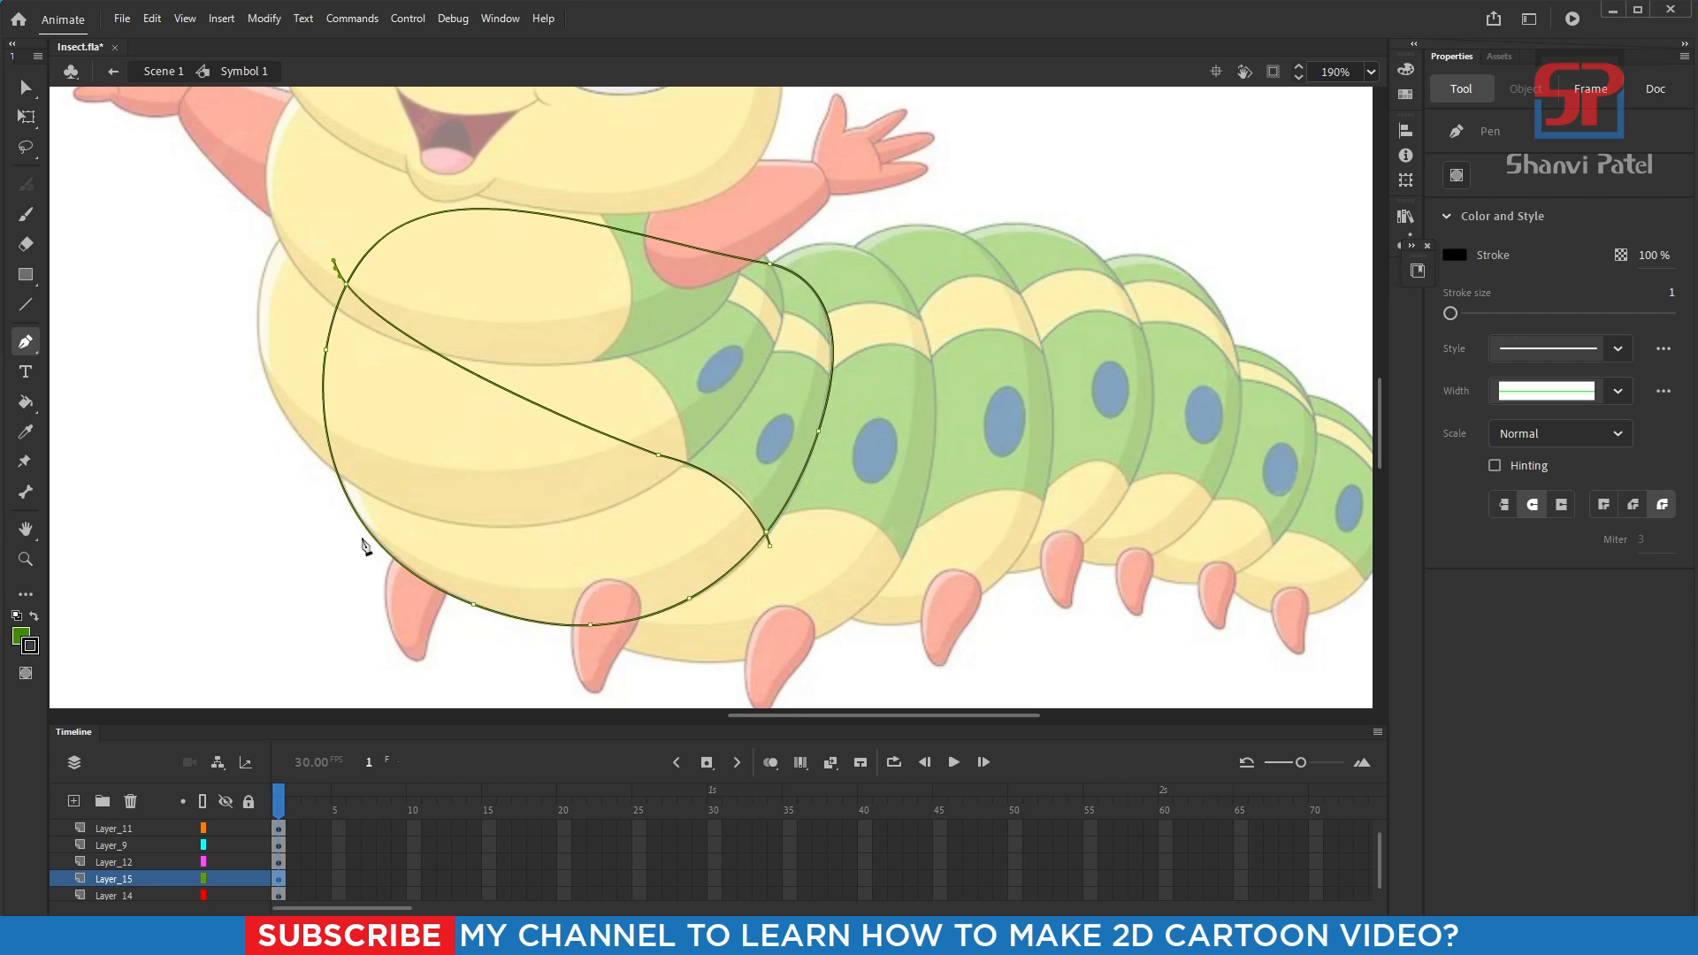
- Draw a curved shading line inside the third segment along its lower and right edges, crossing the outline at both ends
left_click(311, 531)
key("ctrl+z")
key("v")
left_click(278, 534)
key("p")
left_click(349, 519)
left_click_drag(646, 570, 818, 381)
left_click_drag(819, 279, 809, 171)
- Select all of the third segment's linework and move it off the reference to the empty area below the redrawn character
left_click(25, 87)
scroll(774, 426, "down", 4)
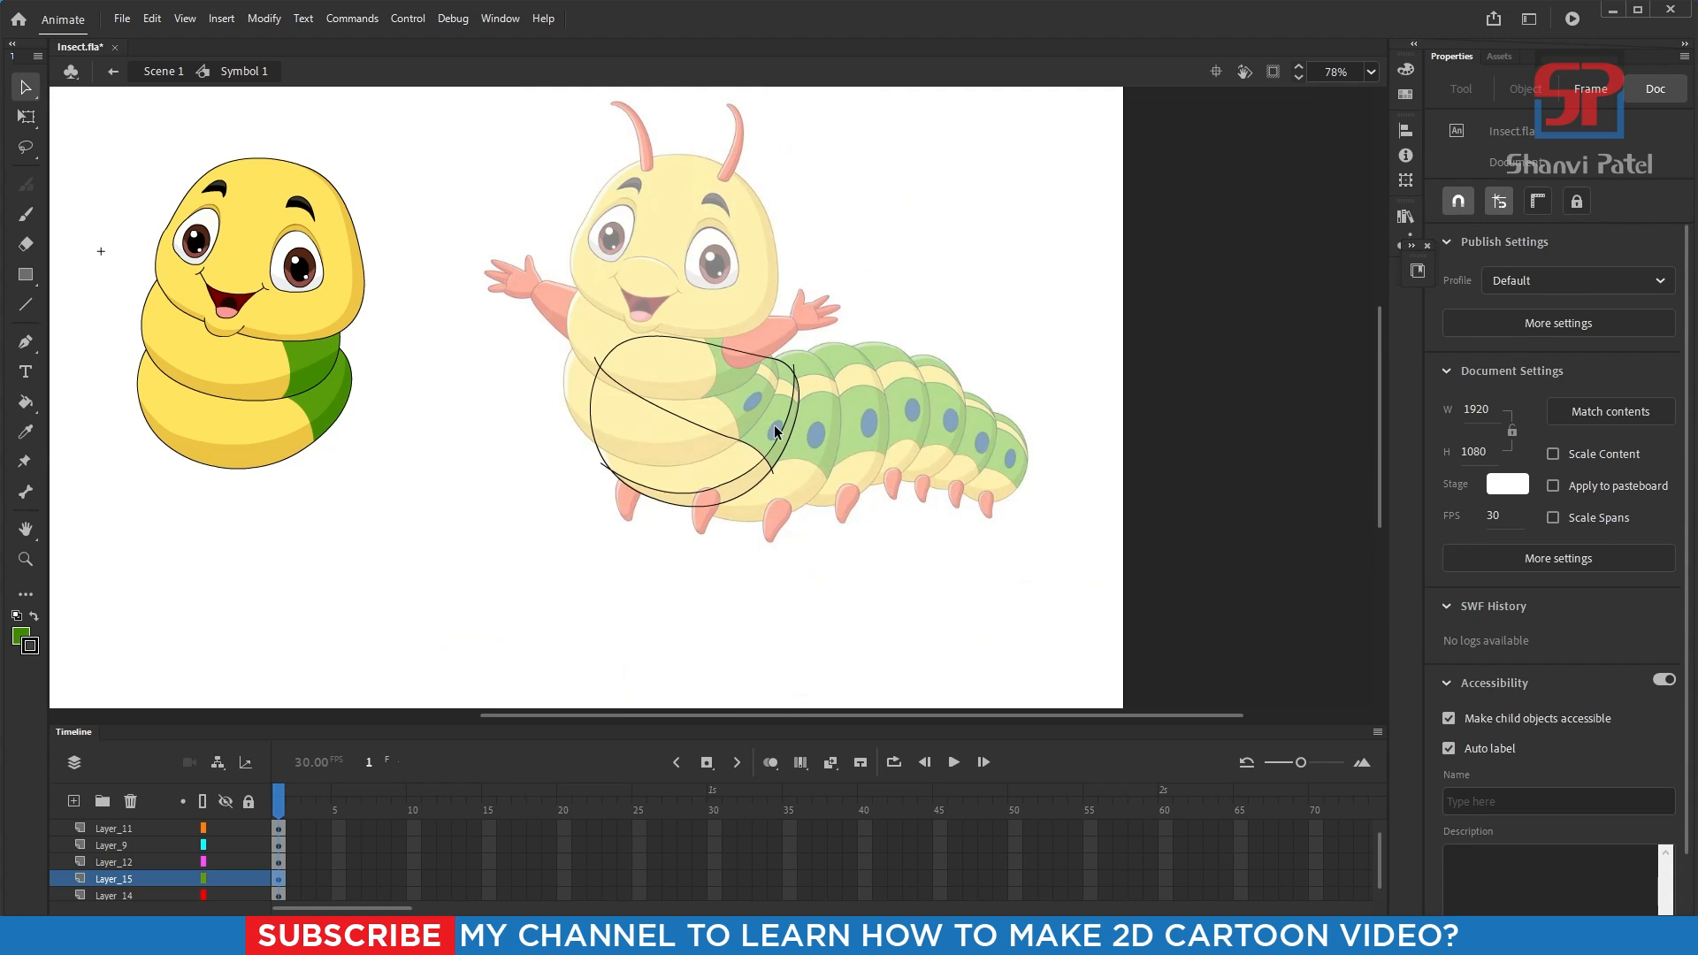
left_click_drag(507, 265, 854, 570)
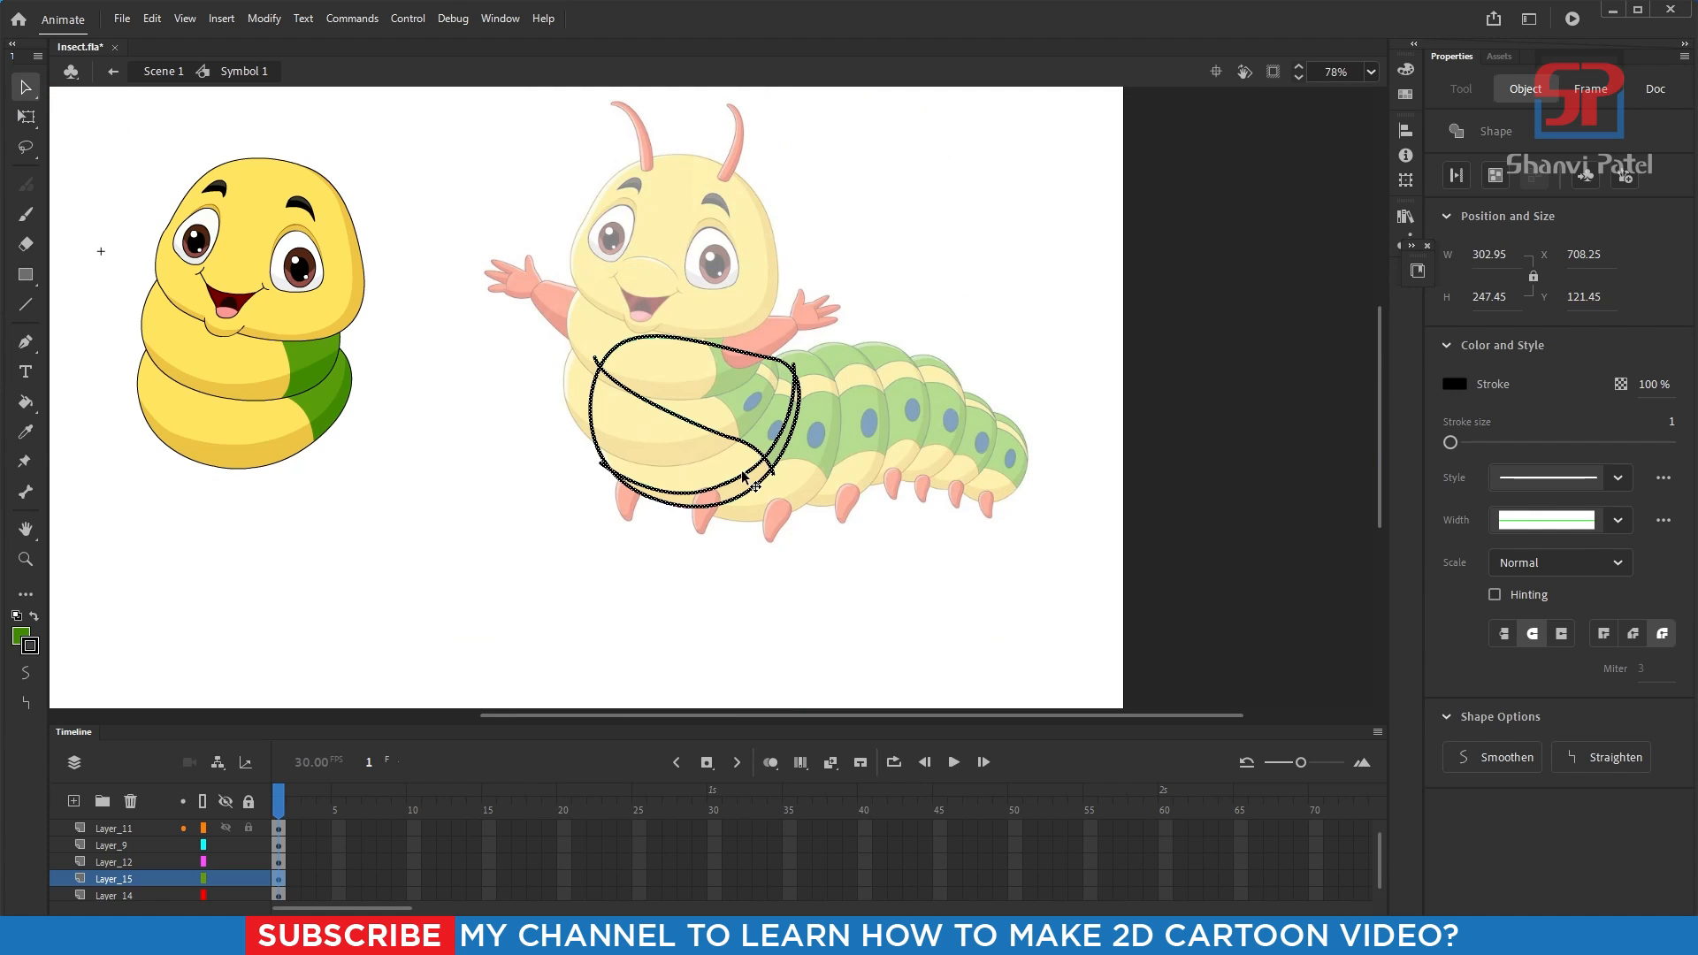
left_click_drag(761, 458, 513, 548)
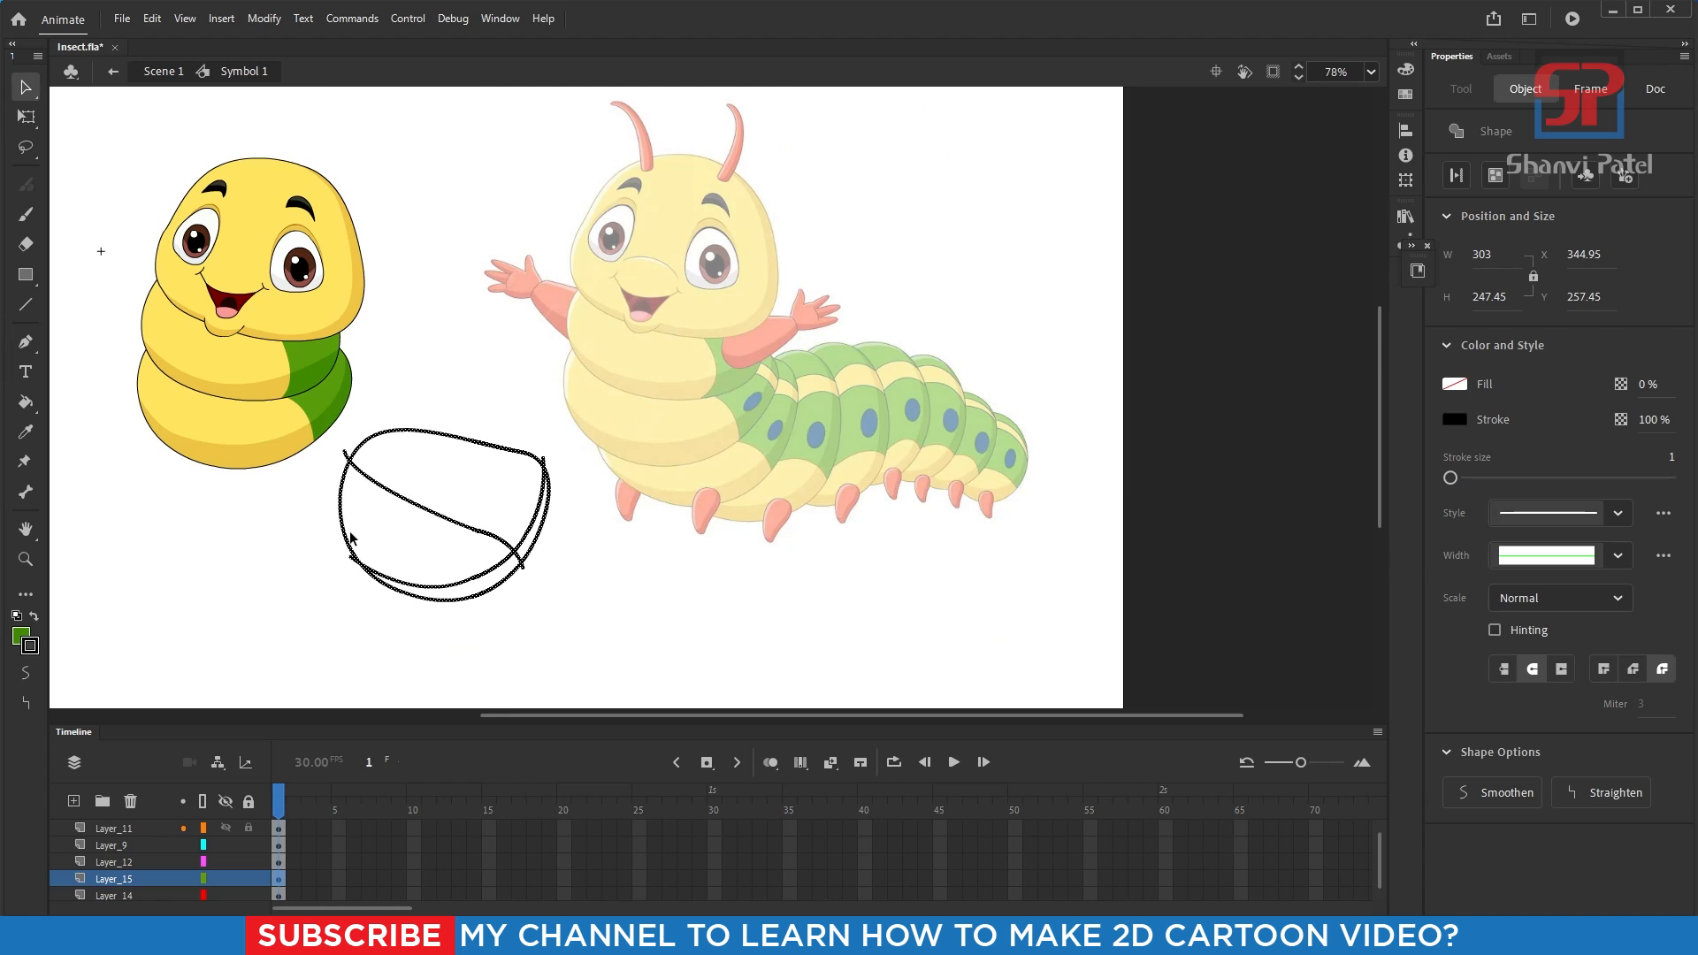
- Fill the third segment's upper area with green and its right-hand shading strip with the second segment's darker green
scroll(354, 531, "up", 2)
left_click(469, 366)
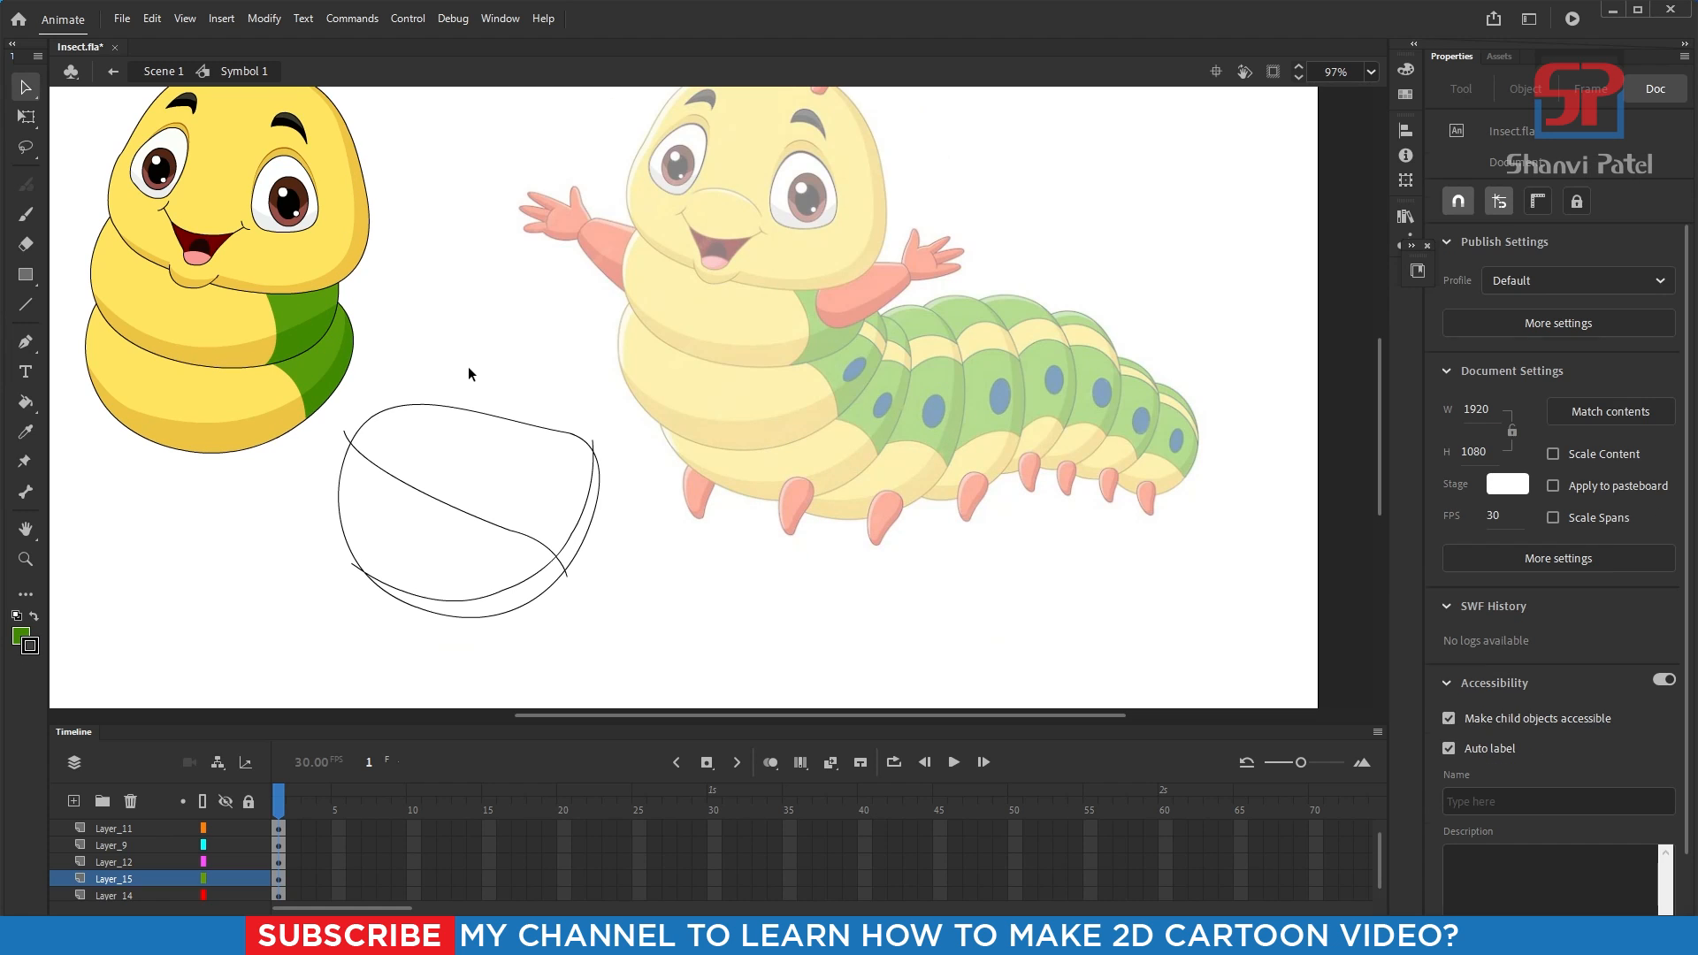
key("k")
left_click(435, 456)
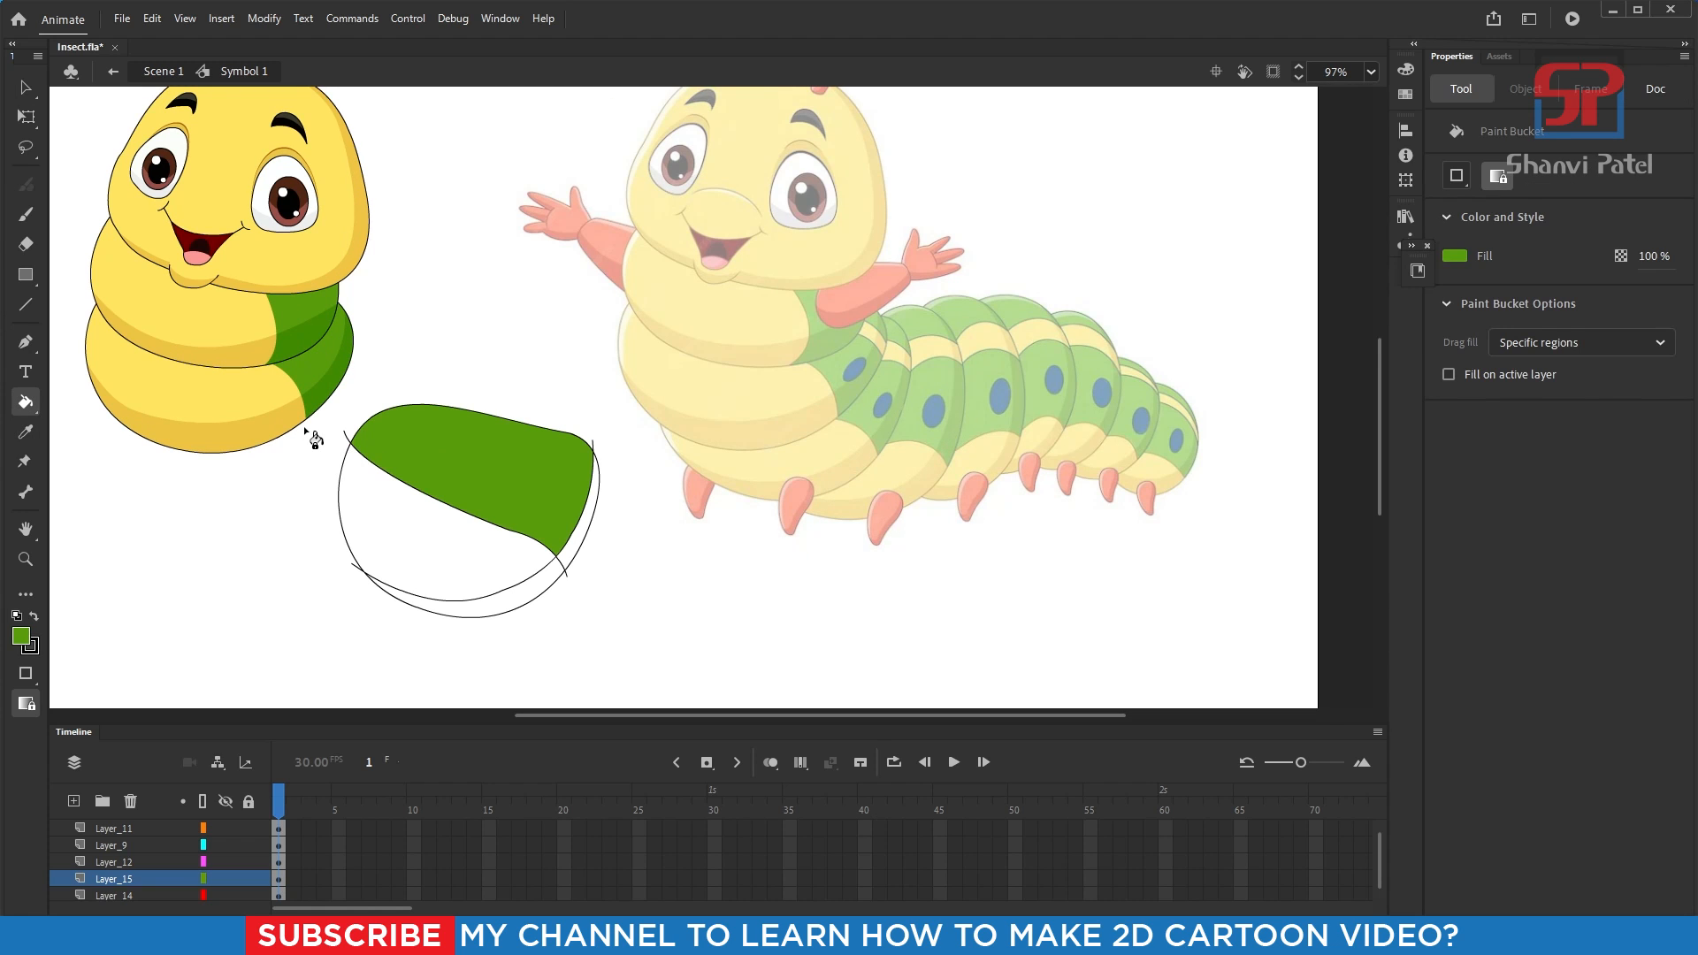
key("i")
left_click(318, 395)
left_click(581, 529)
- Fill the third segment's lower area with the second segment's yellow and the strip beneath the shading line with its darker yellow
key("i")
left_click(251, 402)
left_click(381, 514)
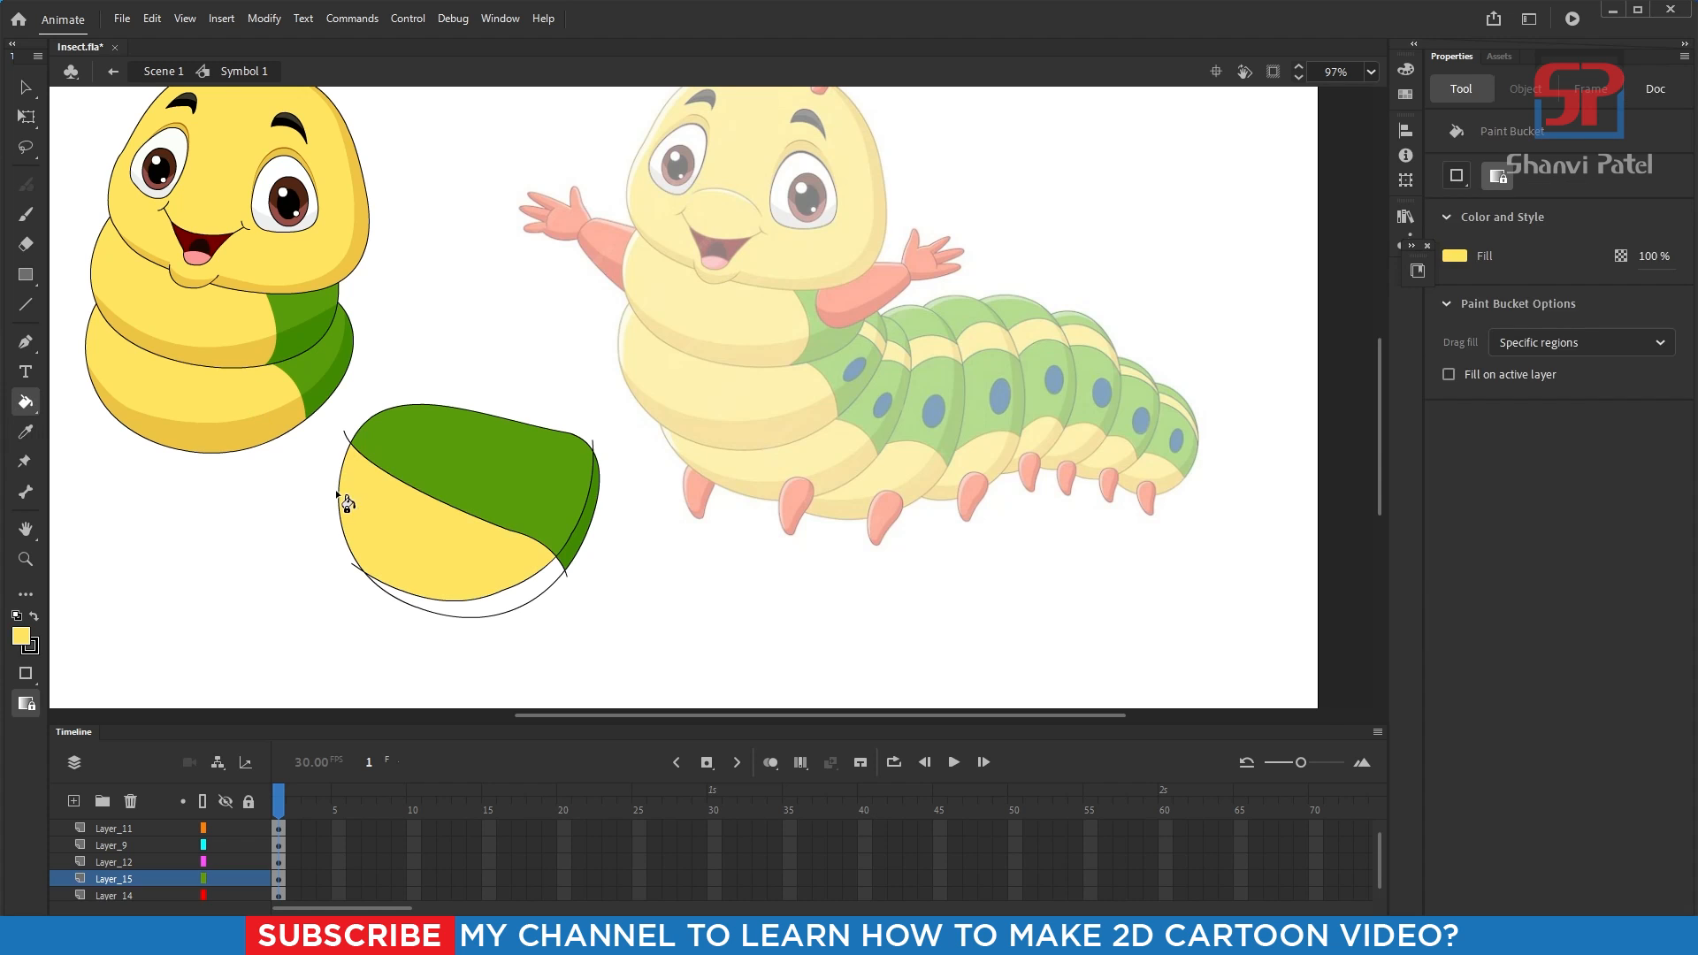
key("i")
left_click(271, 428)
left_click(495, 606)
- Delete the line ends overshooting the third segment's outline at the upper right and lower right
scroll(513, 619, "up", 3)
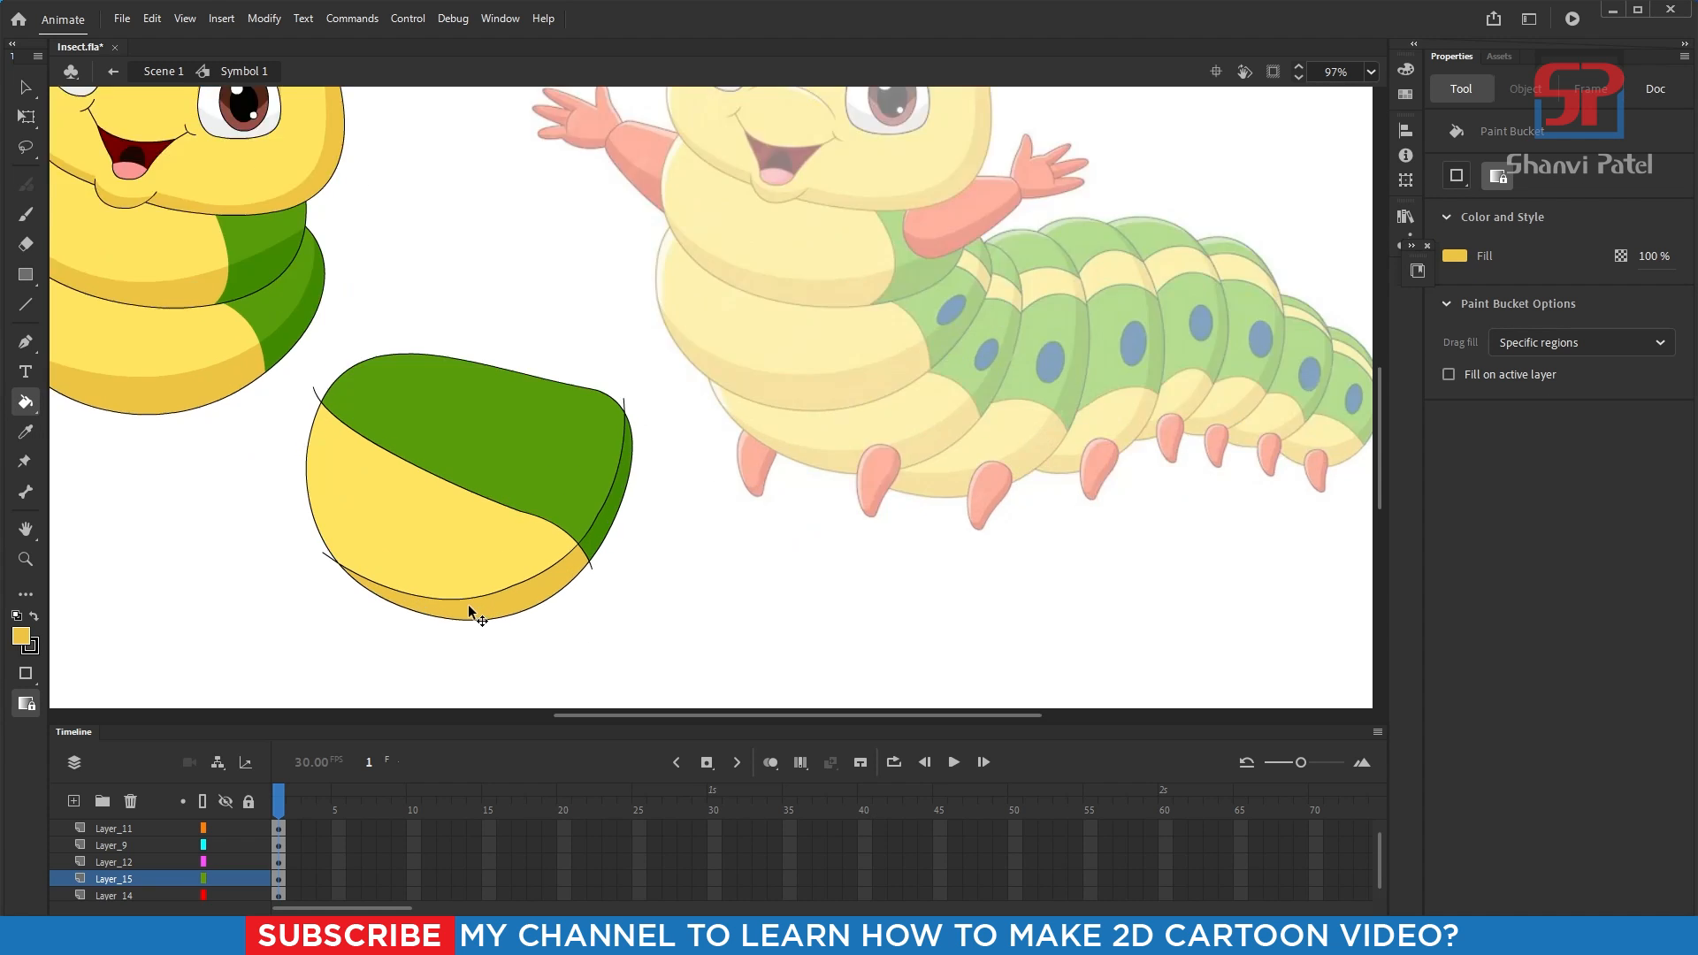
key("v")
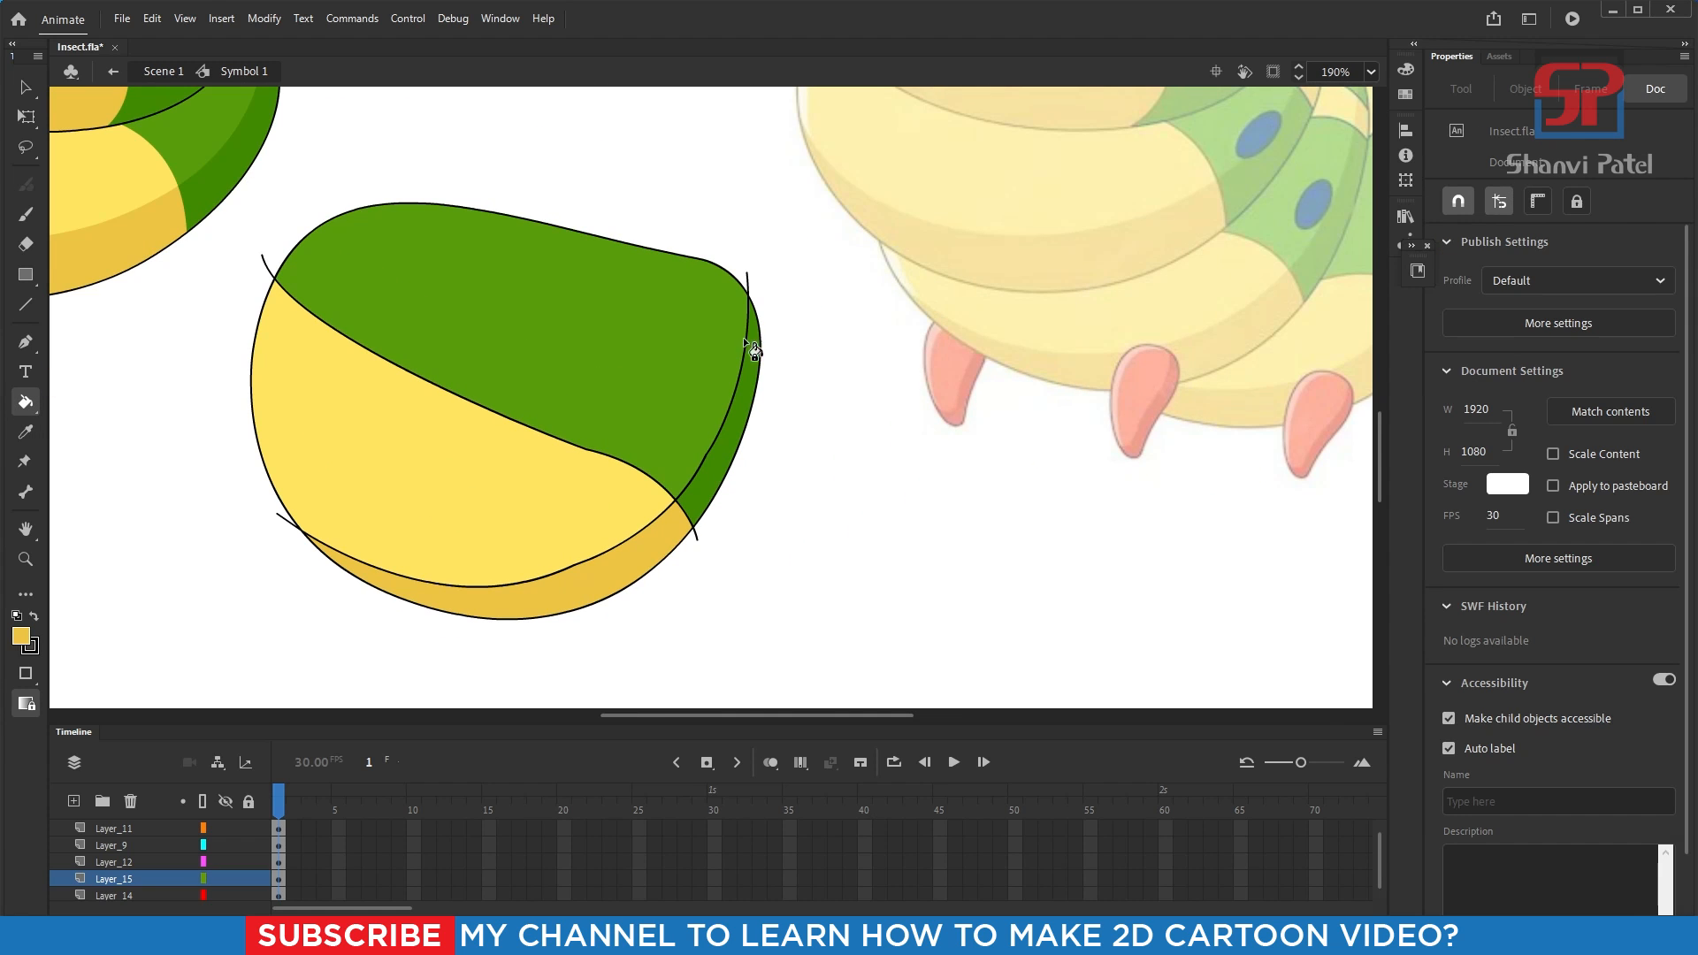
left_click(747, 281)
key("Delete")
left_click(698, 538)
key("Delete")
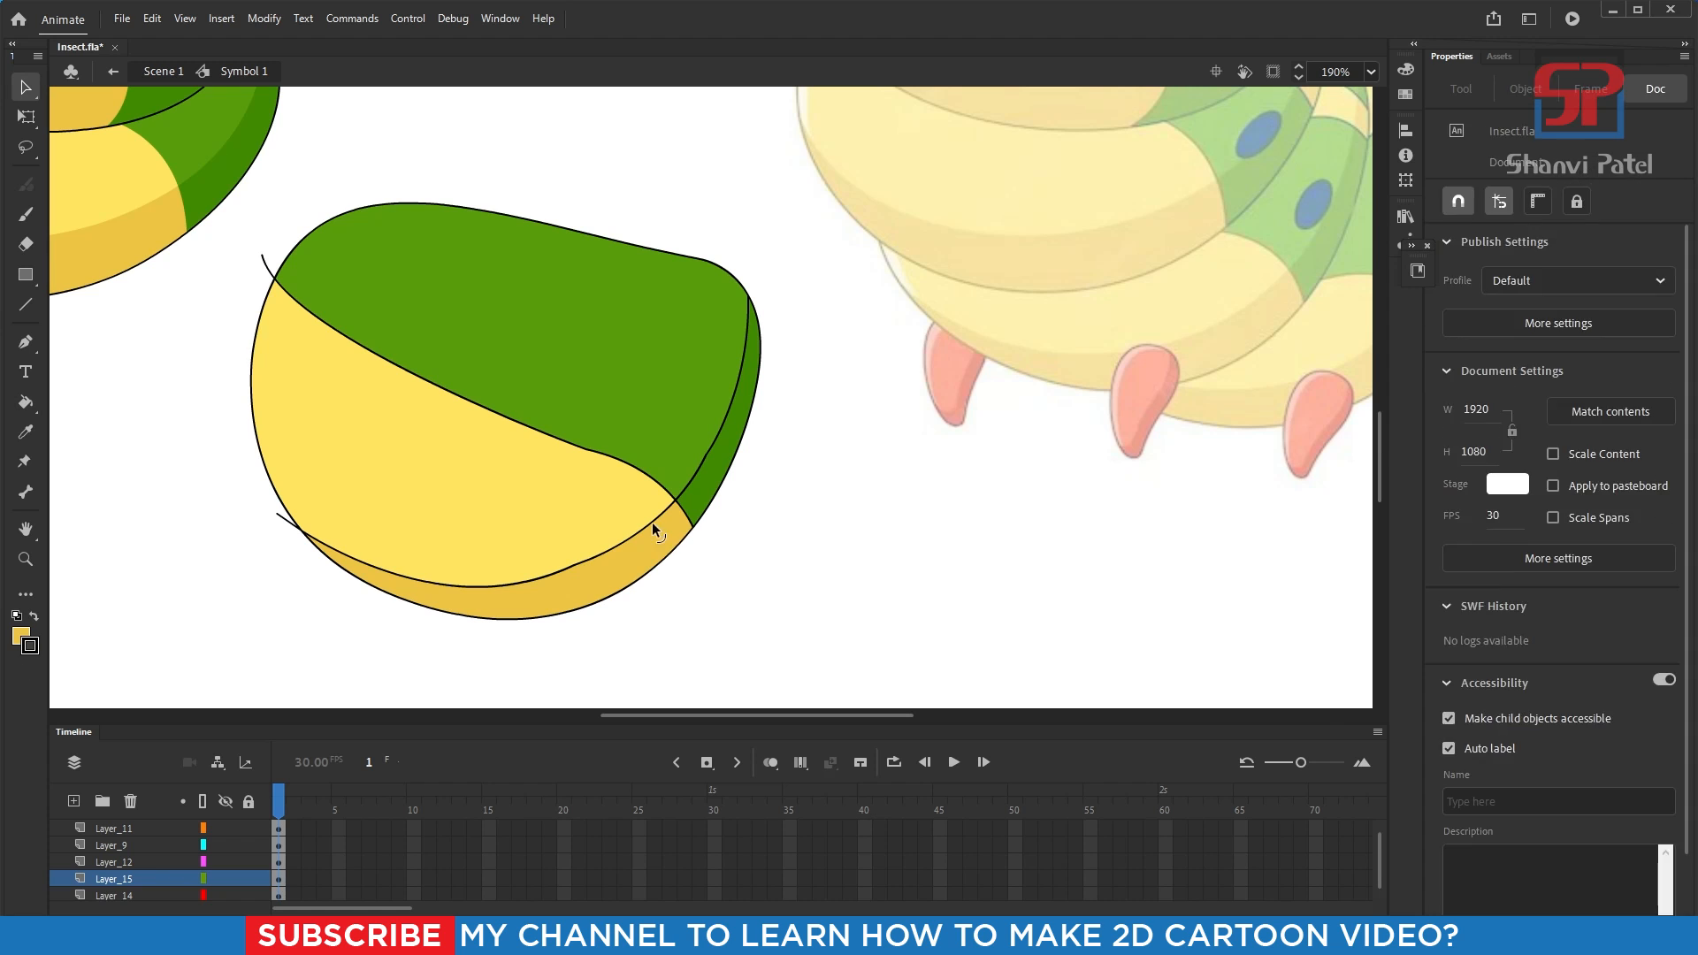
- Delete the shading and dividing lines inside the third segment so that only its outline and fills remain
left_click(650, 523)
key("Delete")
left_click(695, 470)
key("Delete")
left_click(724, 423)
key("Delete")
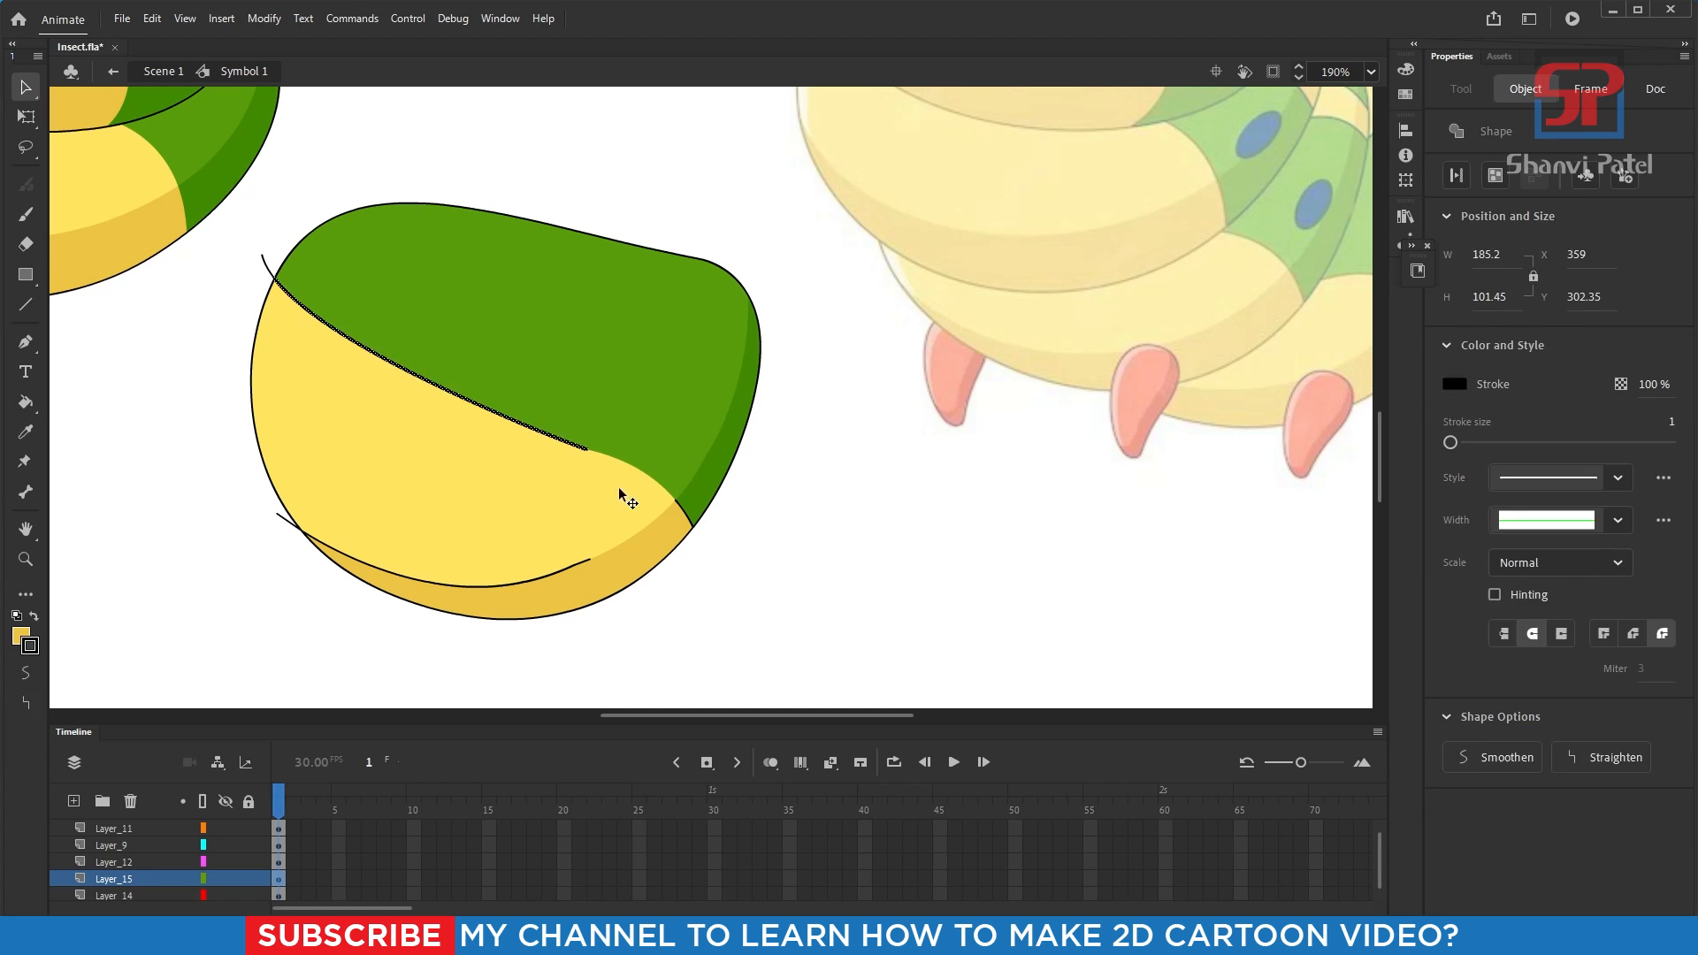
key("Delete")
left_click(495, 583)
key("Delete")
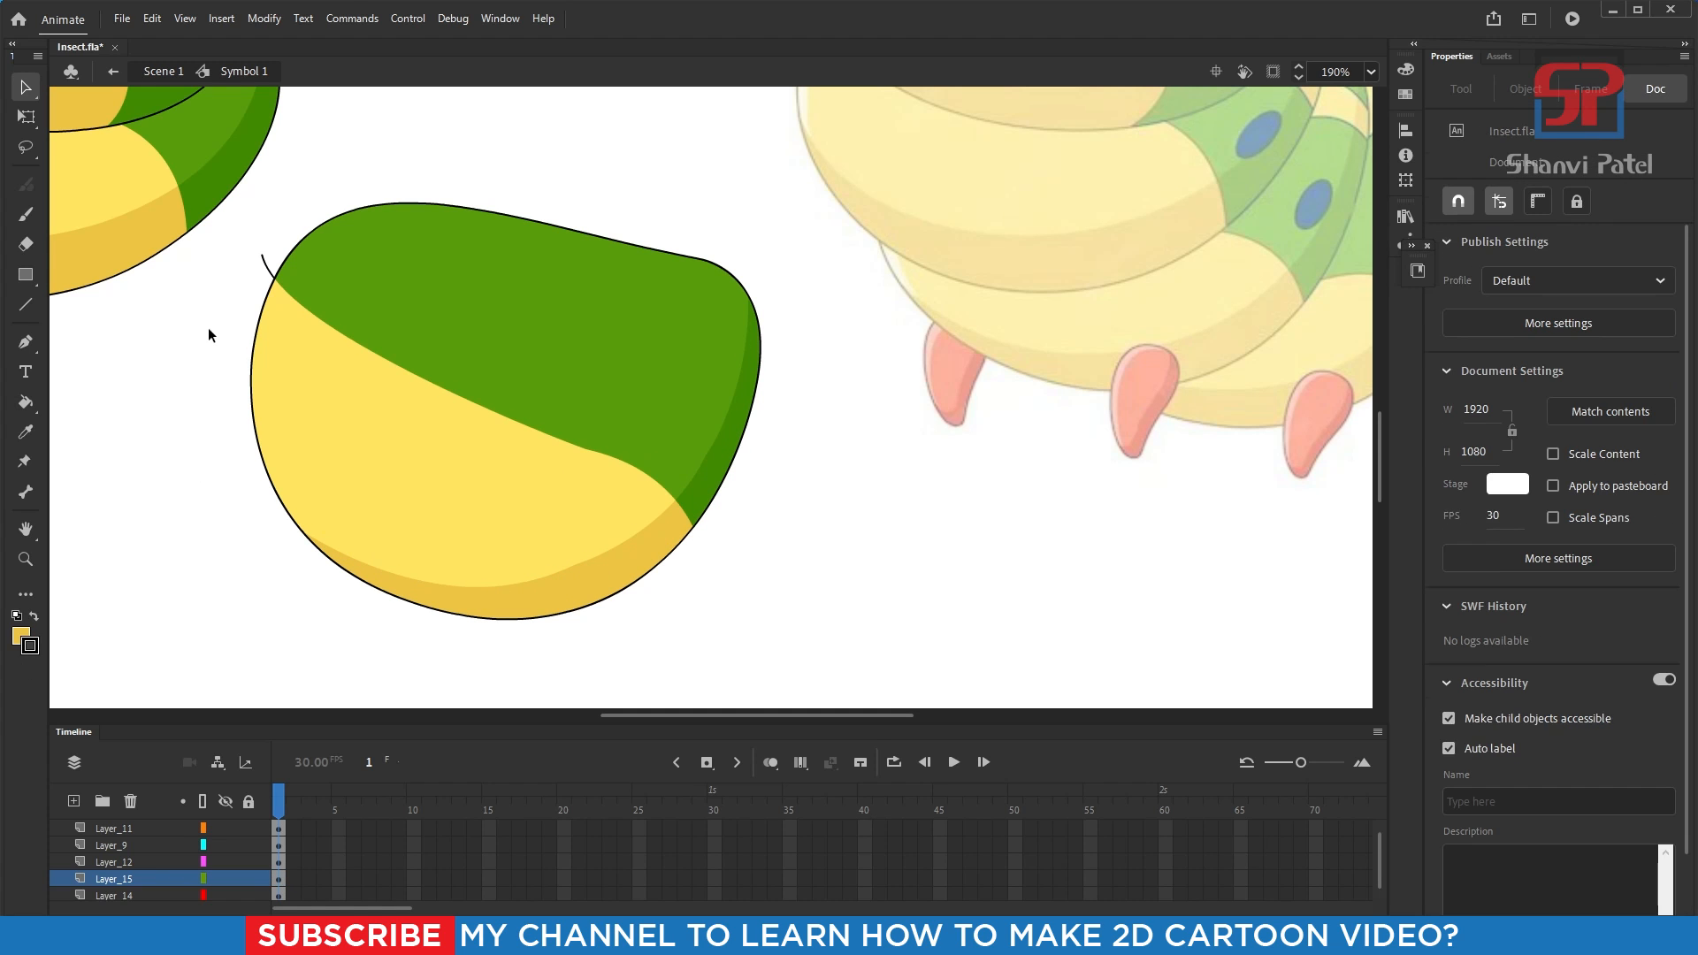
- Select only the coloured third segment, leaving out the redrawn body, and convert it to a graphic symbol
left_click(26, 116)
left_click_drag(819, 621, 238, 178)
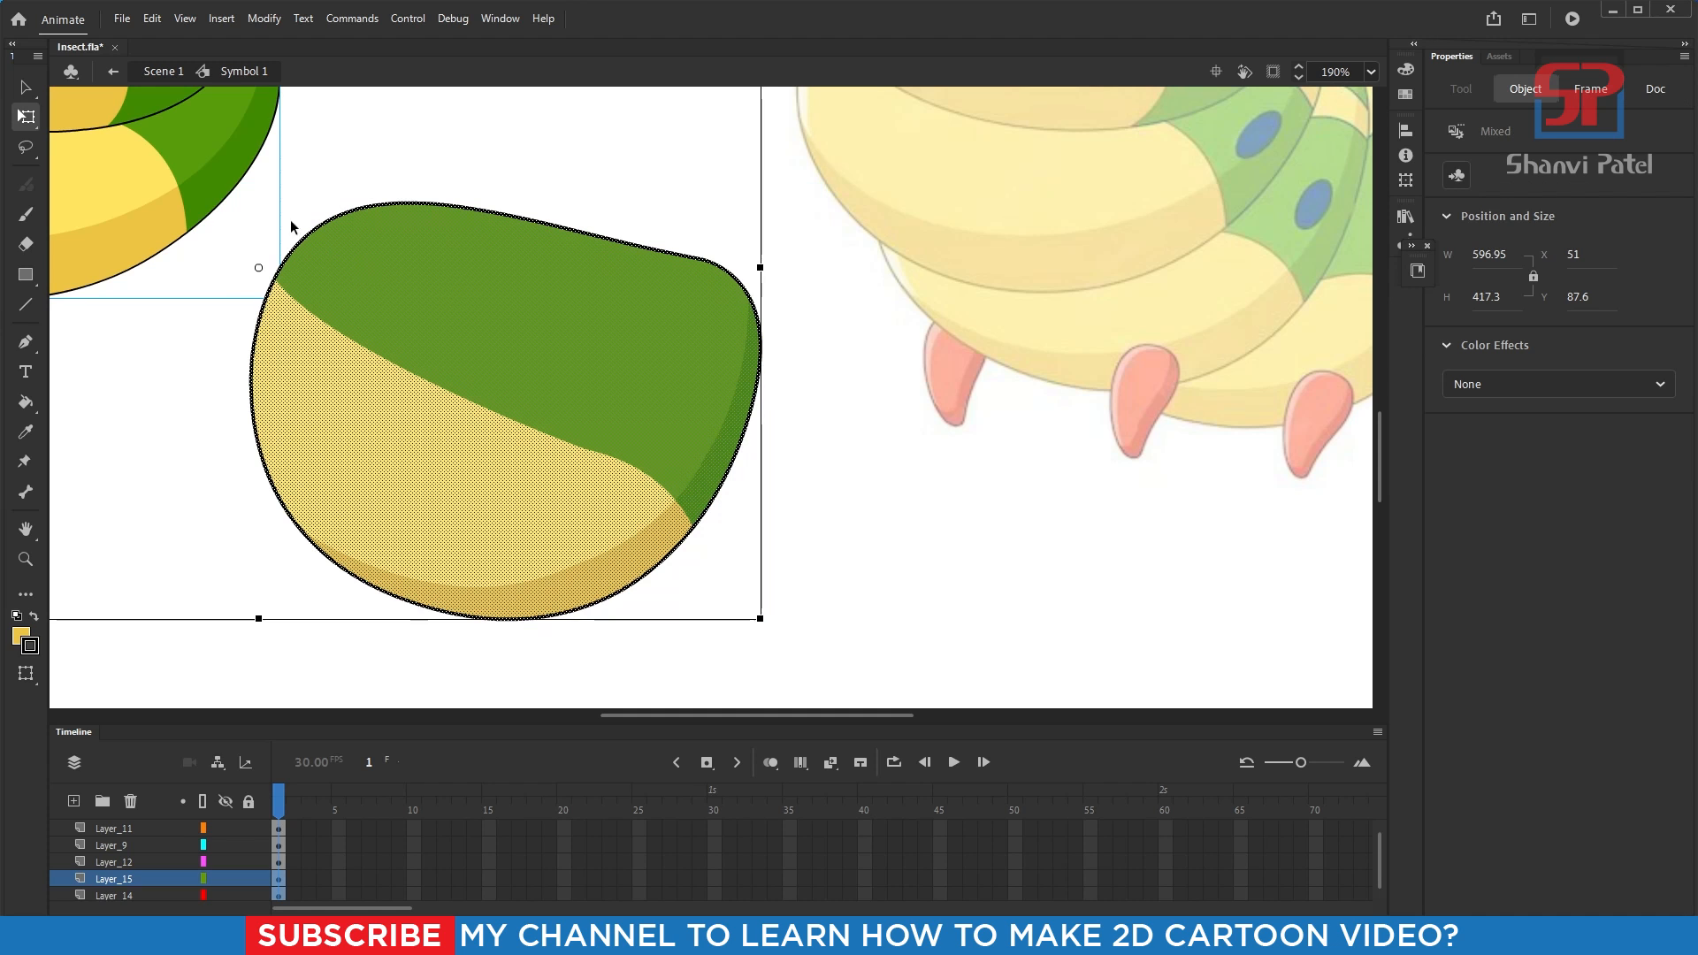
left_click(220, 167, "shift")
key("F9")
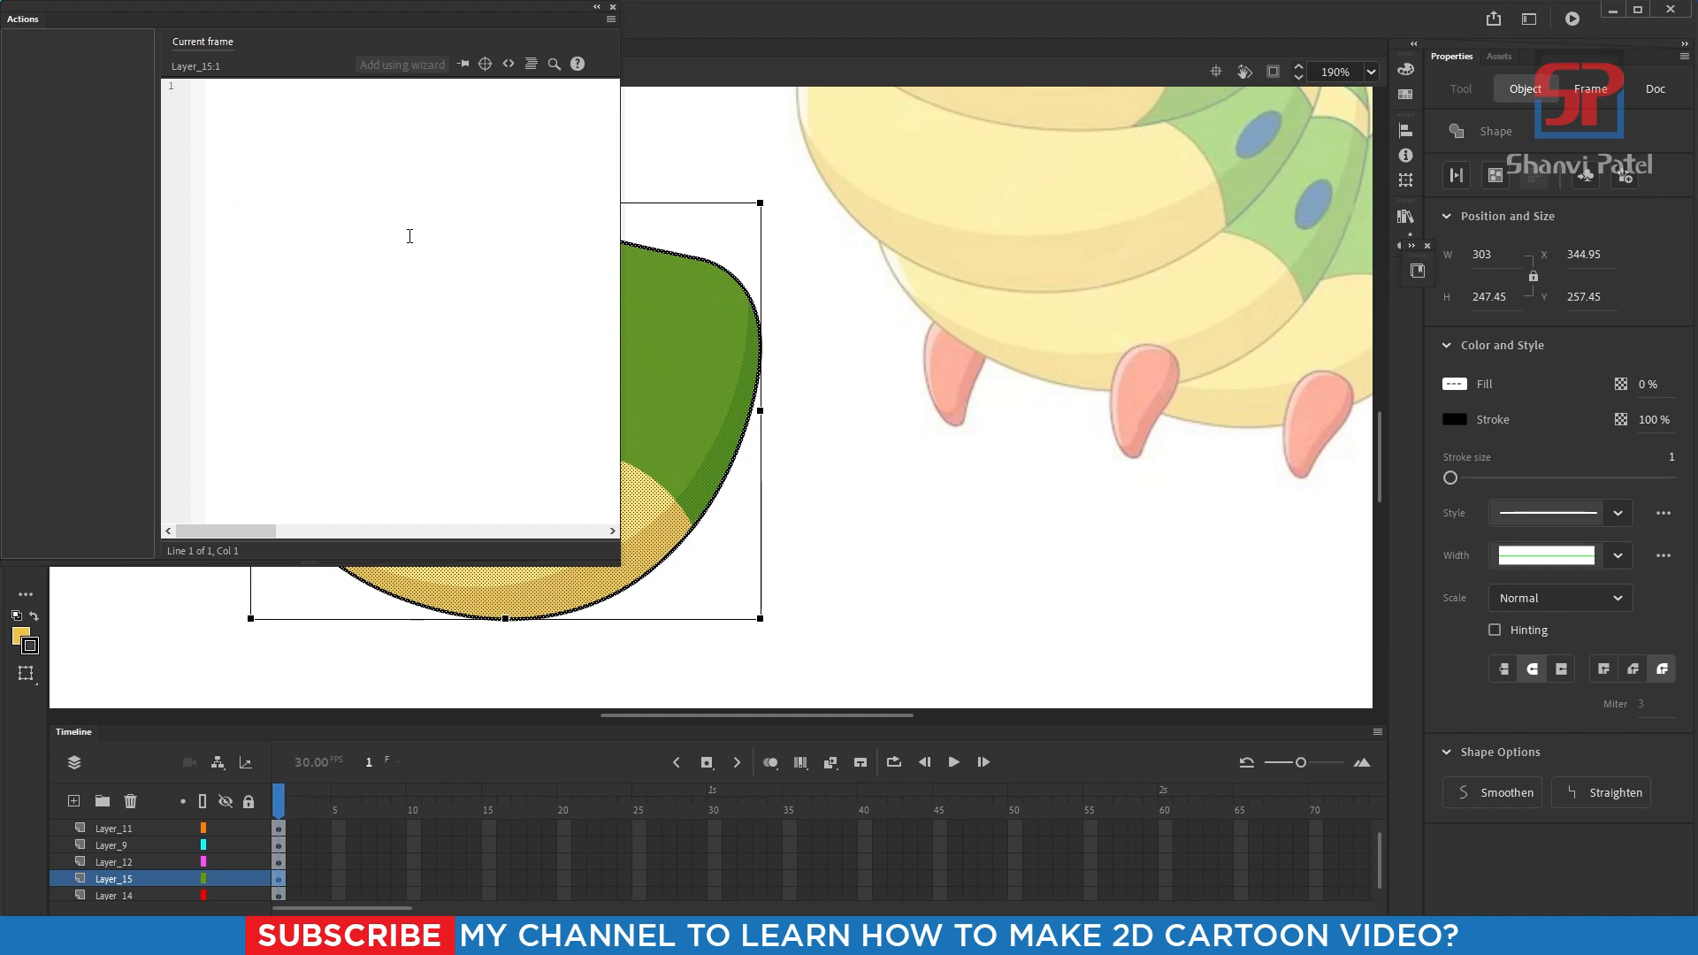
left_click(612, 8)
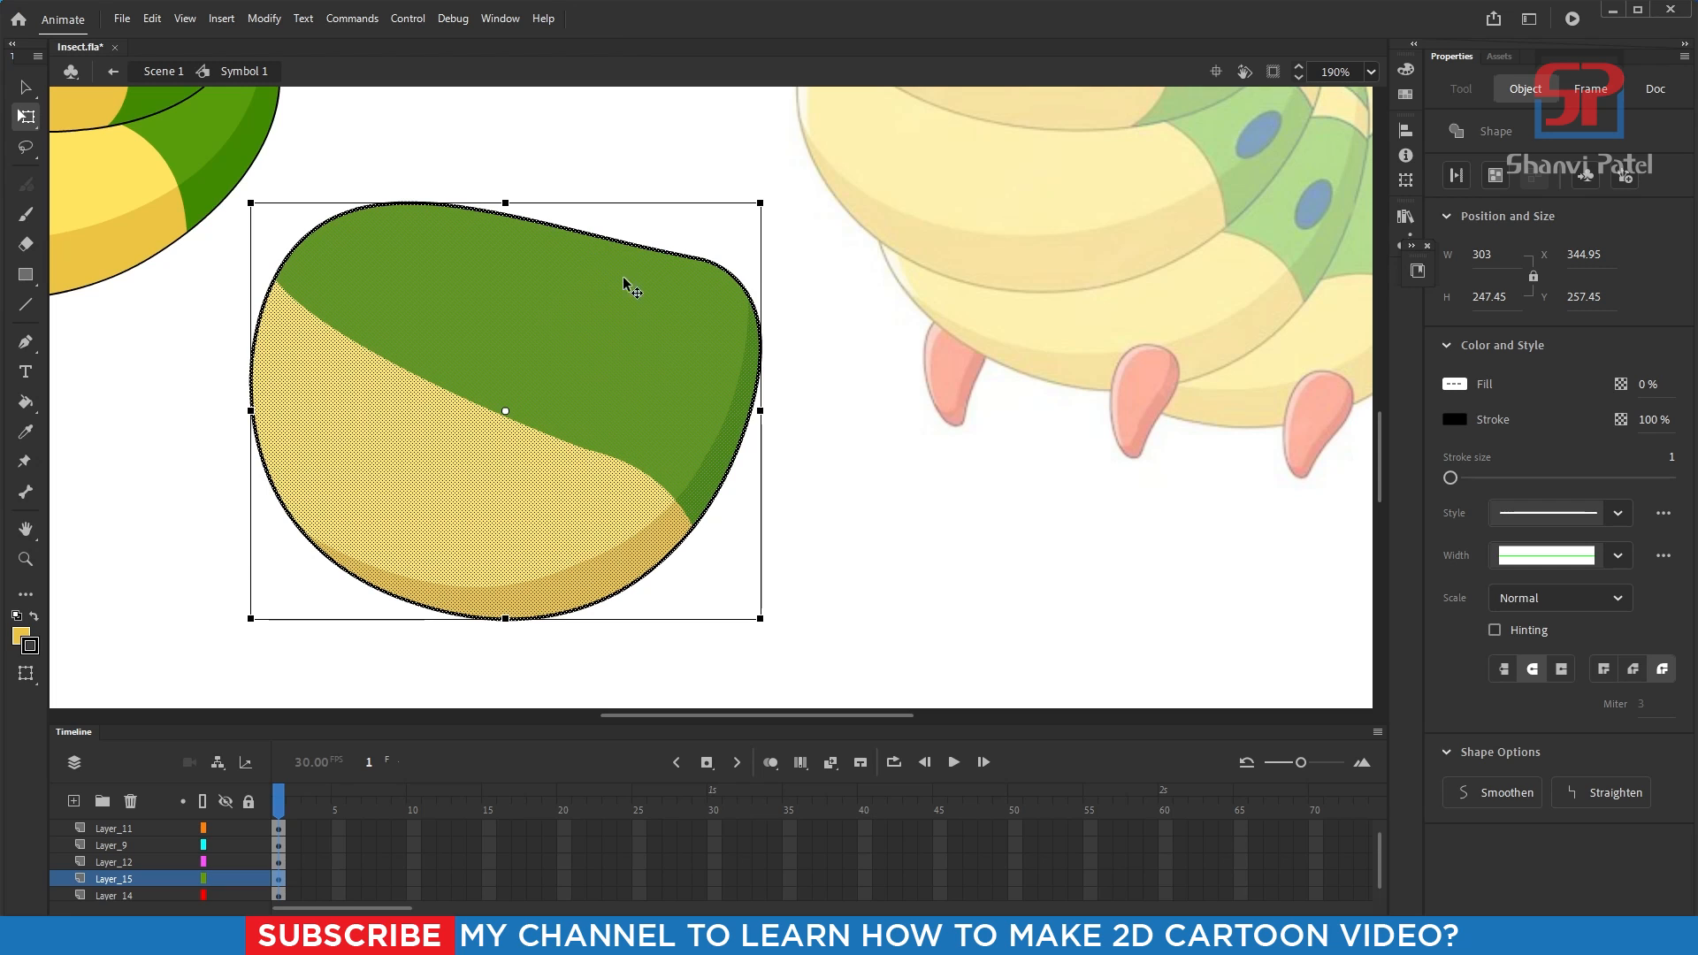
key("F8")
key("Return")
scroll(770, 371, "down", 4)
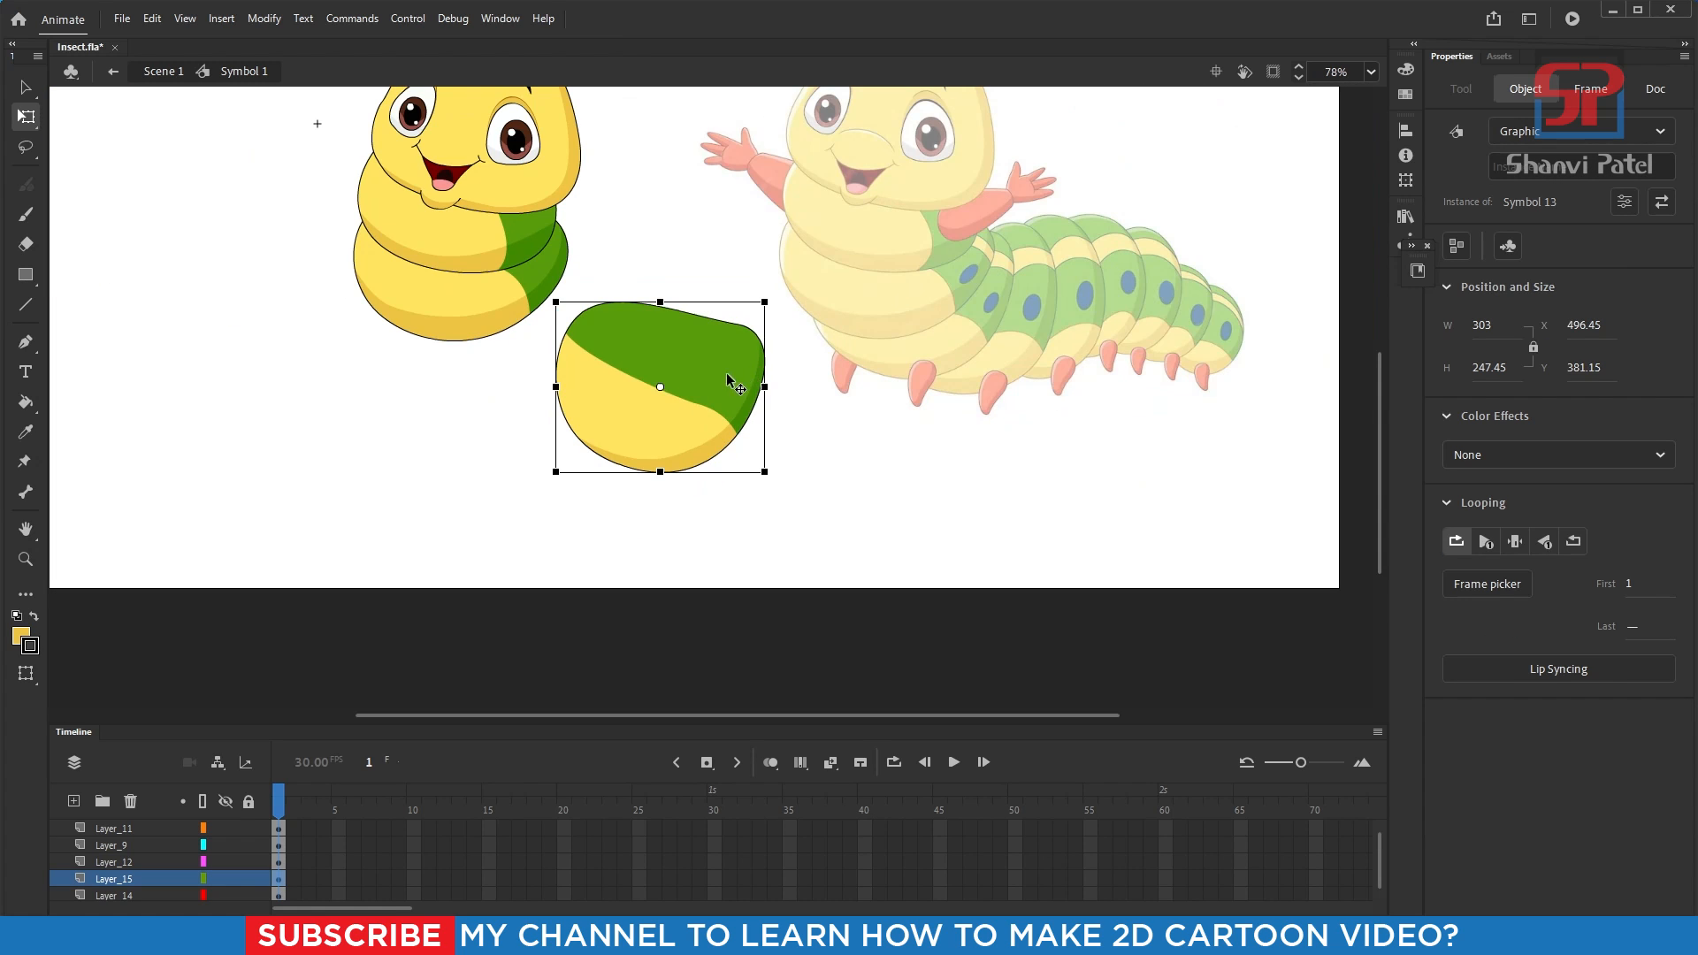
- Position the third segment beneath the second one on the redrawn body and place its layer below Layer_14
left_click_drag(728, 374, 541, 304)
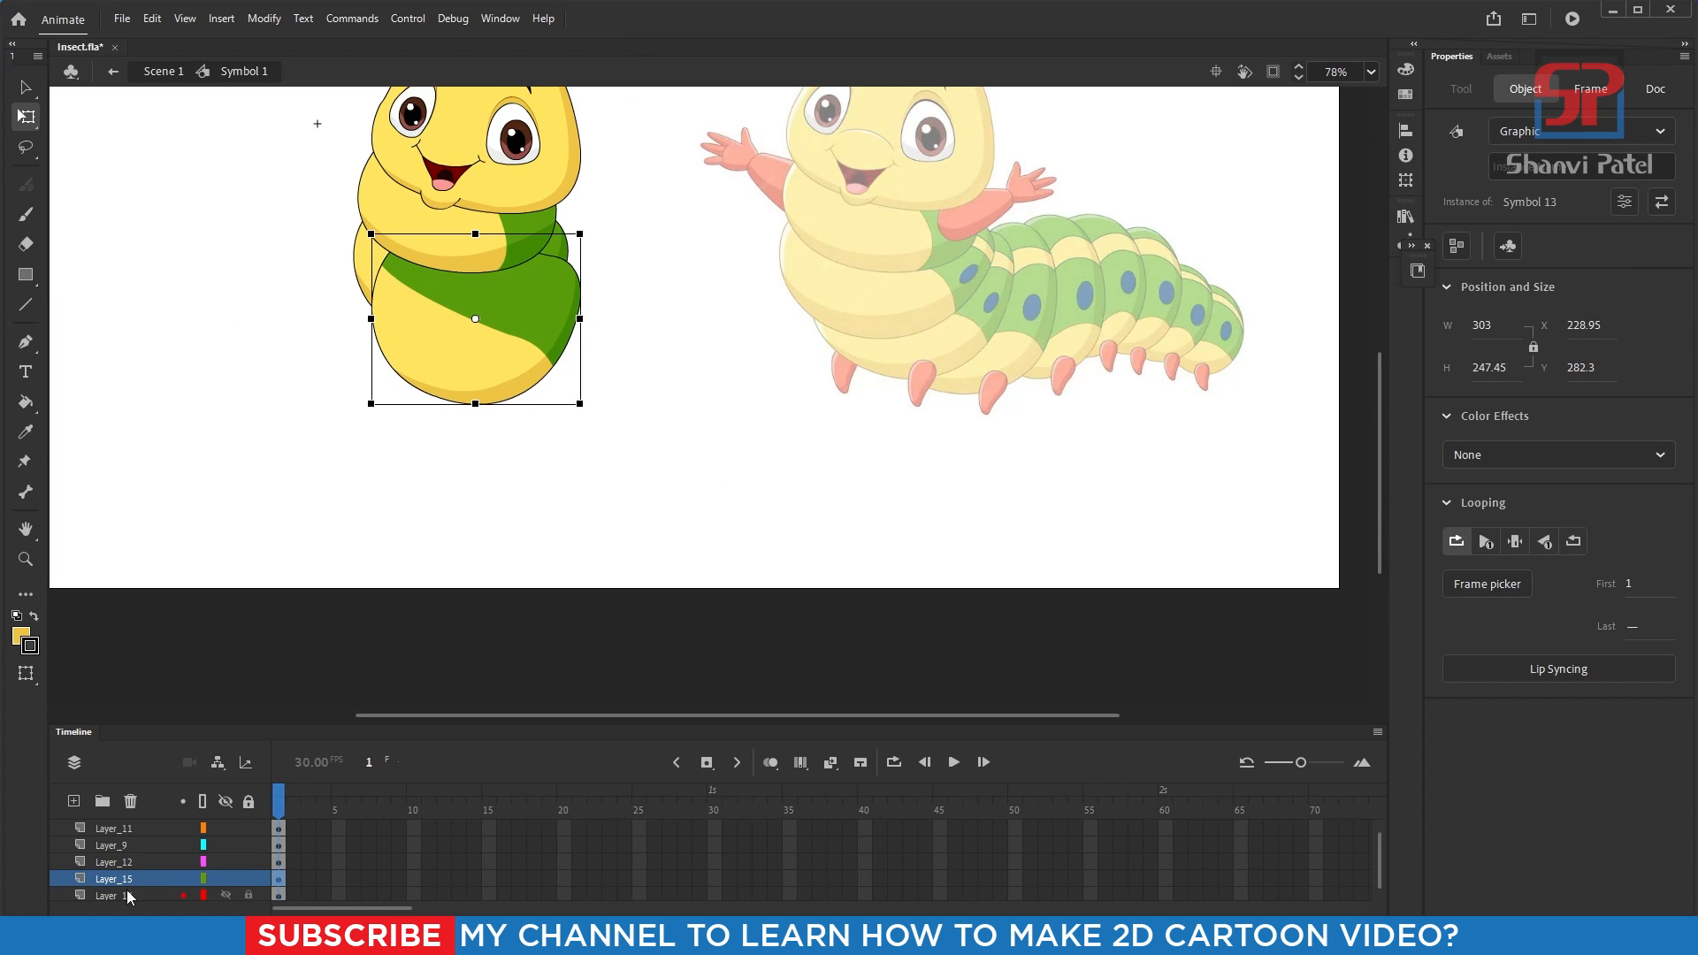
left_click_drag(126, 896, 124, 873)
scroll(529, 305, "up", 3)
left_click_drag(555, 366, 604, 362)
scroll(653, 412, "down", 2)
scroll(541, 341, "up", 3)
scroll(637, 425, "down", 4)
left_click(659, 430)
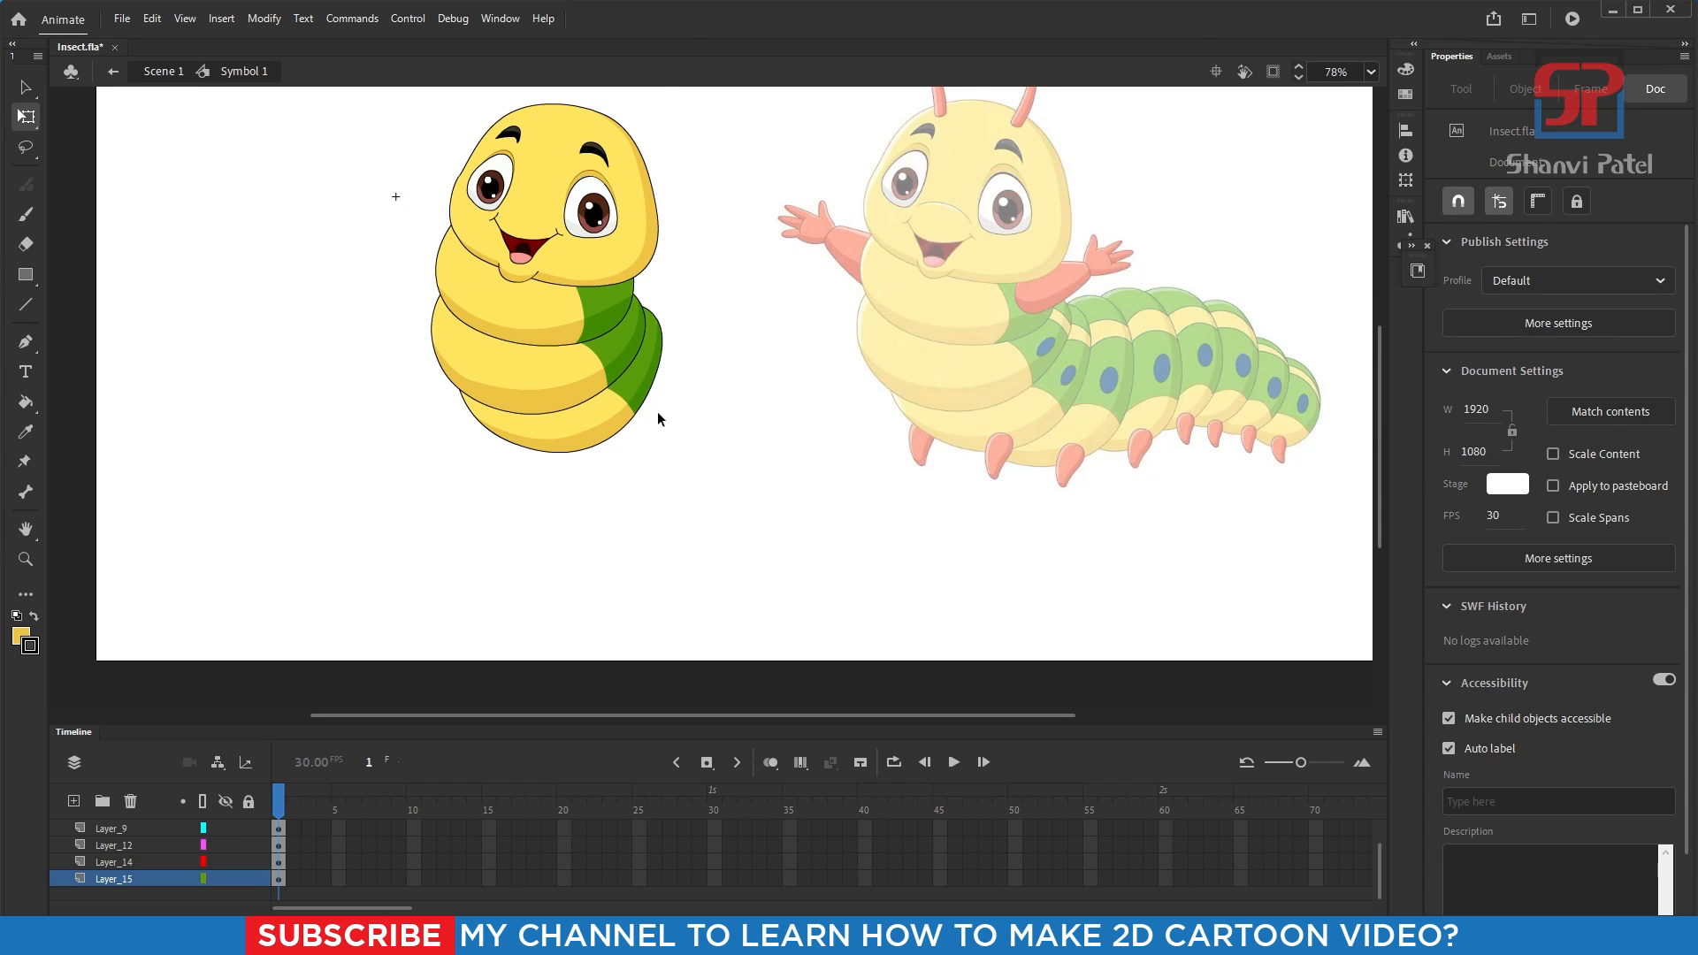
scroll(673, 389, "down", 2)
scroll(690, 375, "up", 3)
left_click_drag(673, 459, 590, 447)
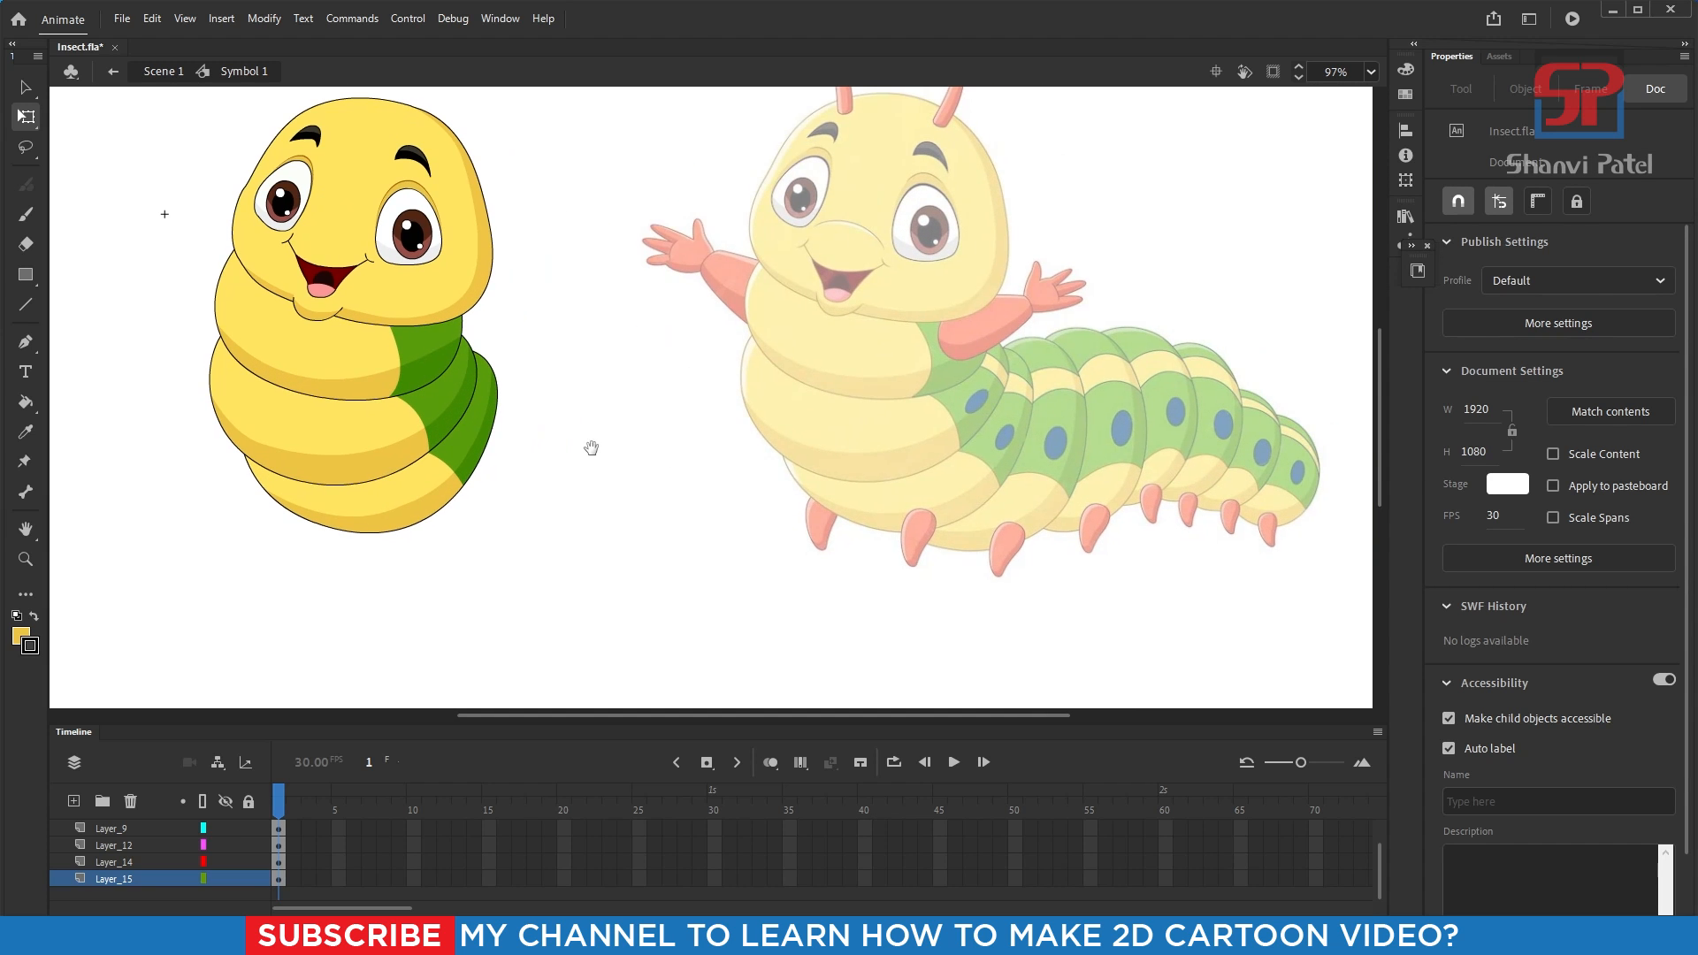
left_click(463, 460)
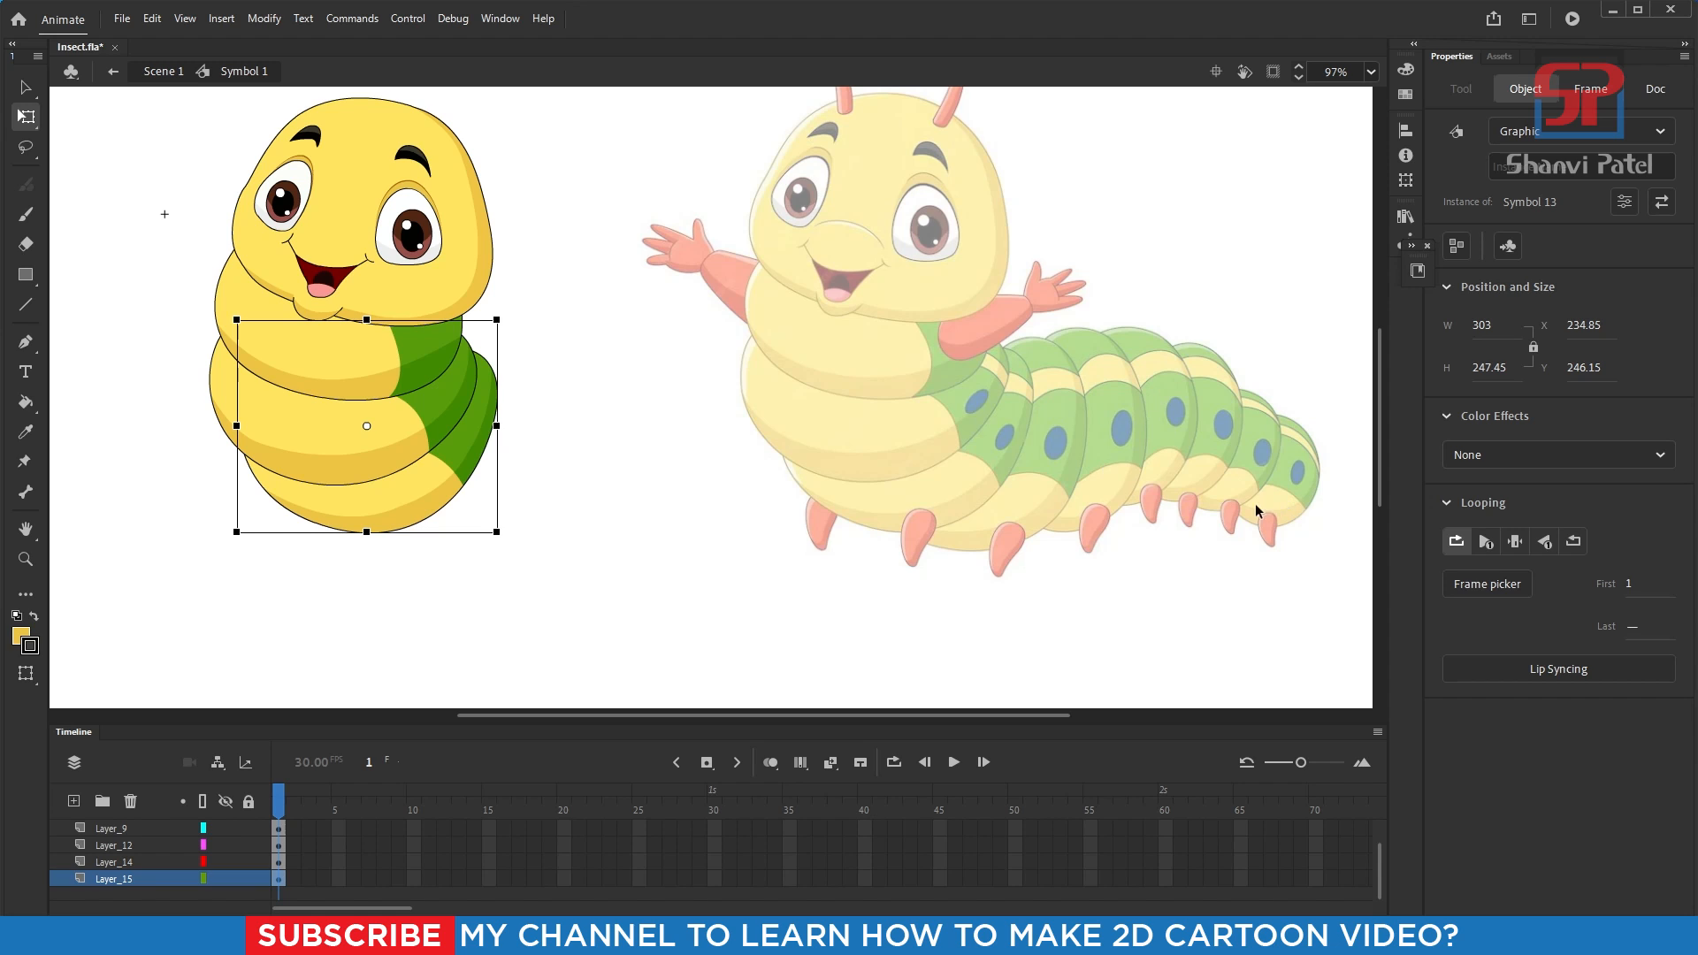
- Add a new layer directly above Layer_10 for the antenna
scroll(619, 371, "up", 2)
scroll(580, 466, "up", 2)
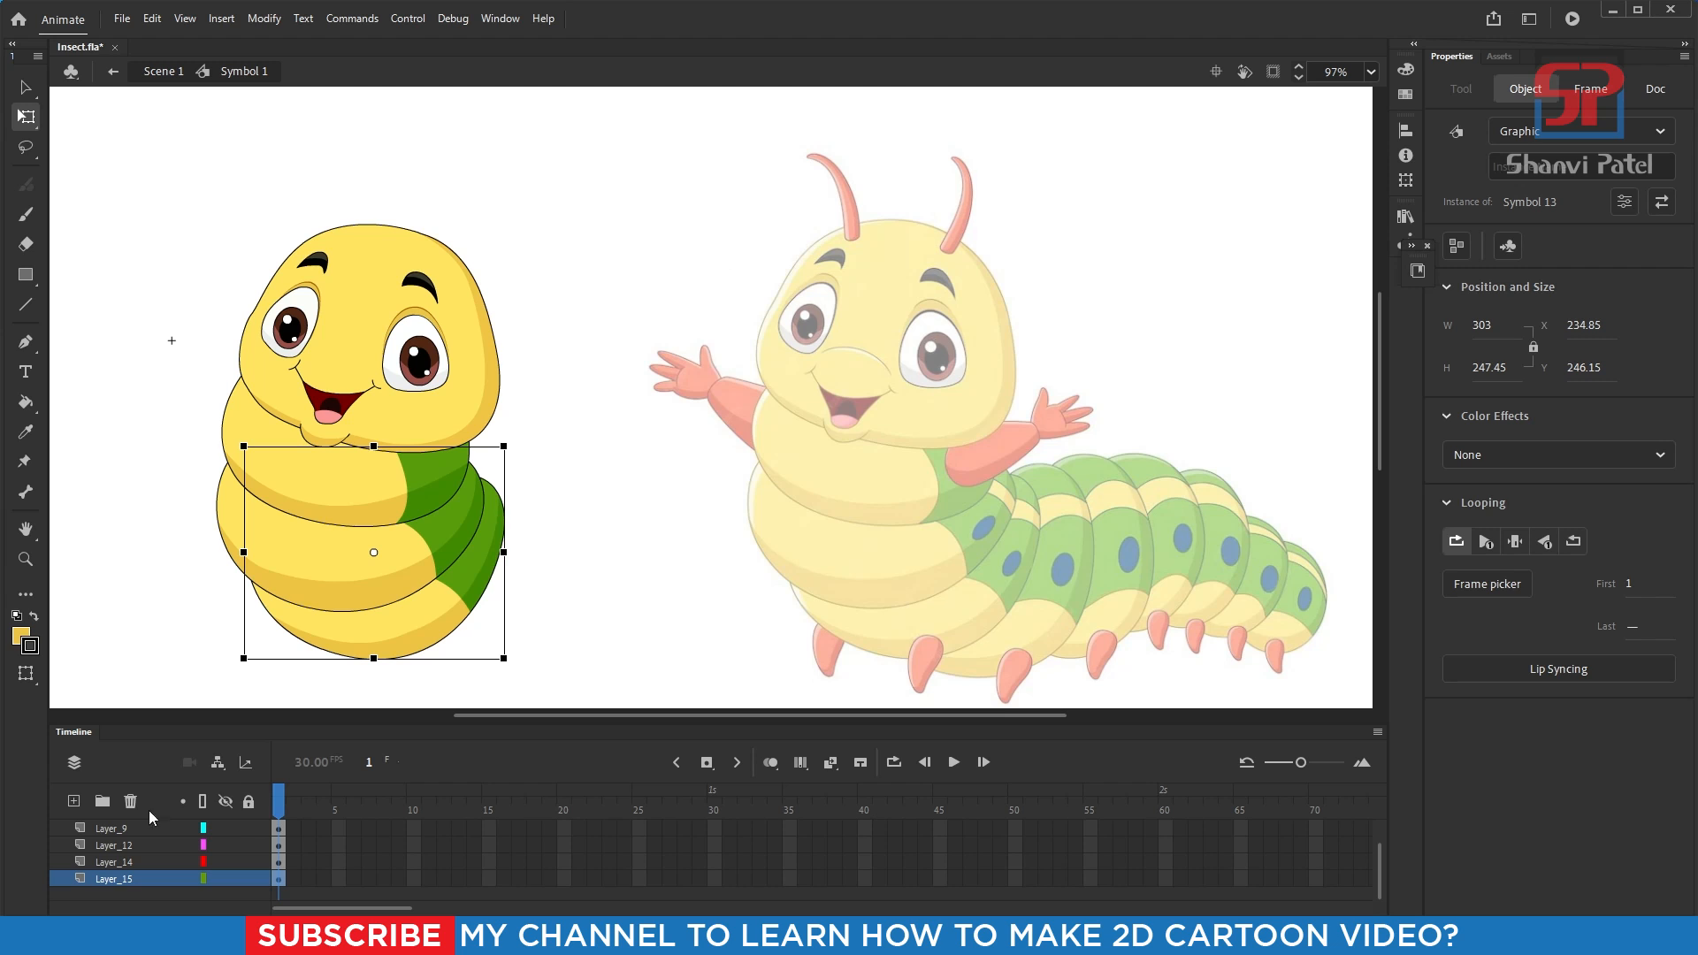
scroll(129, 870, "up", 2)
left_click(120, 830)
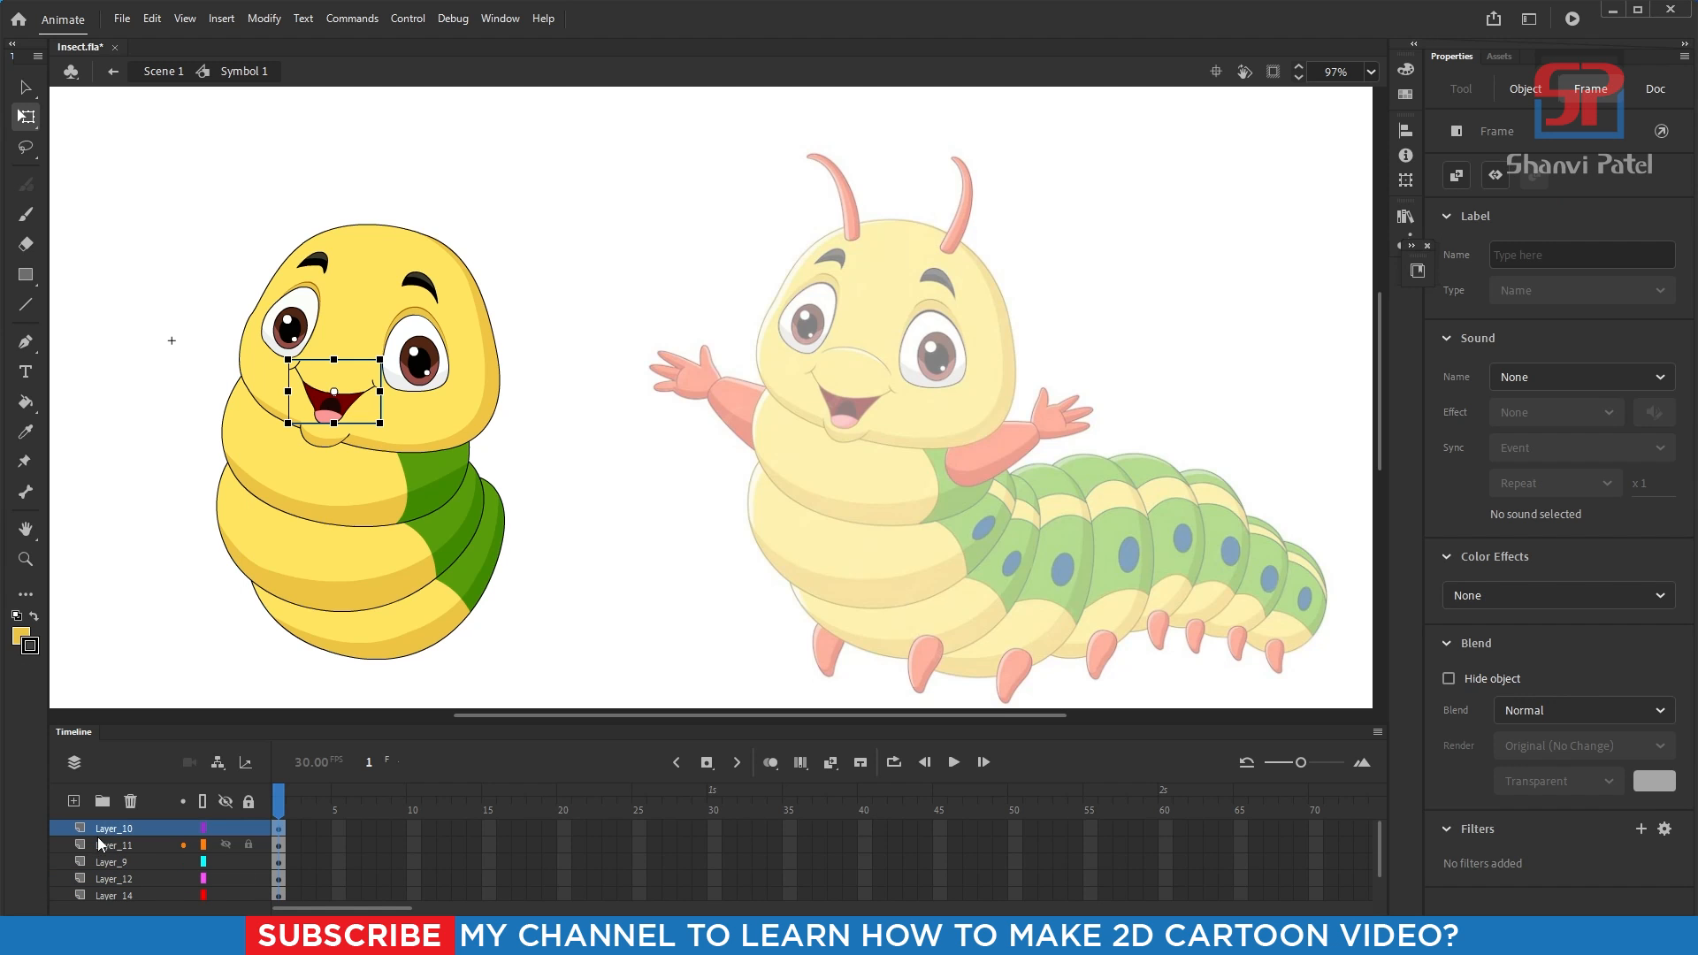
left_click(75, 803)
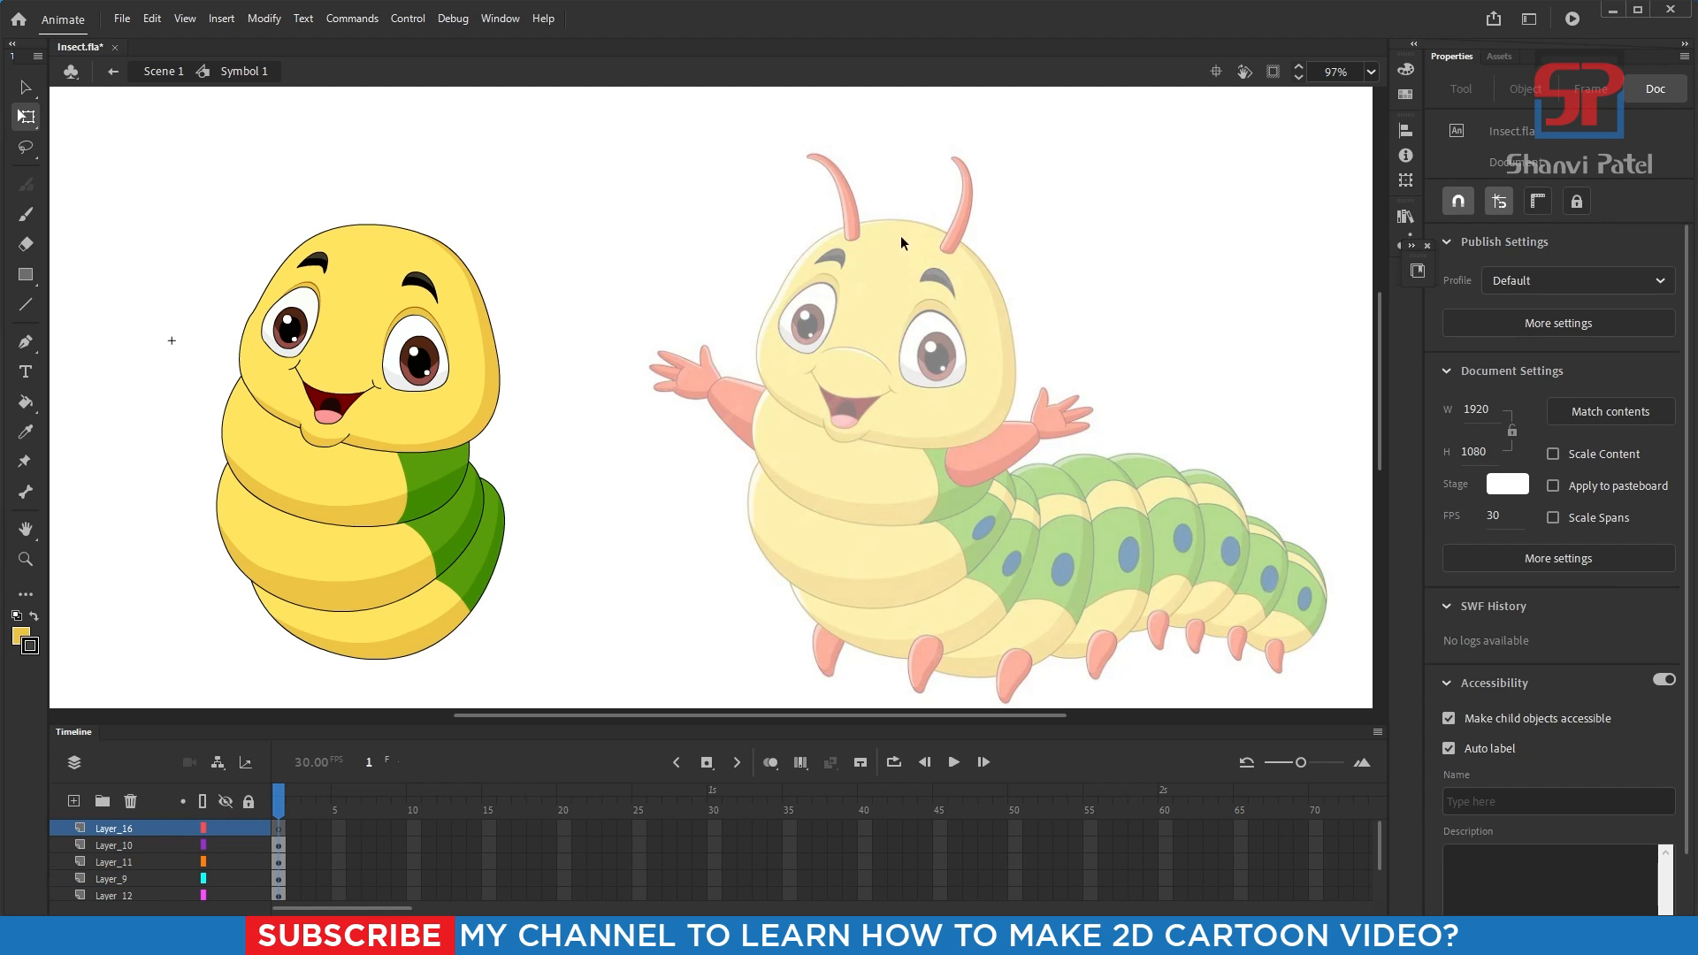
- Trace the outline of the reference's left antenna with the Pen tool as a closed curved shape
scroll(883, 187, "up", 4)
left_click_drag(868, 254, 780, 378)
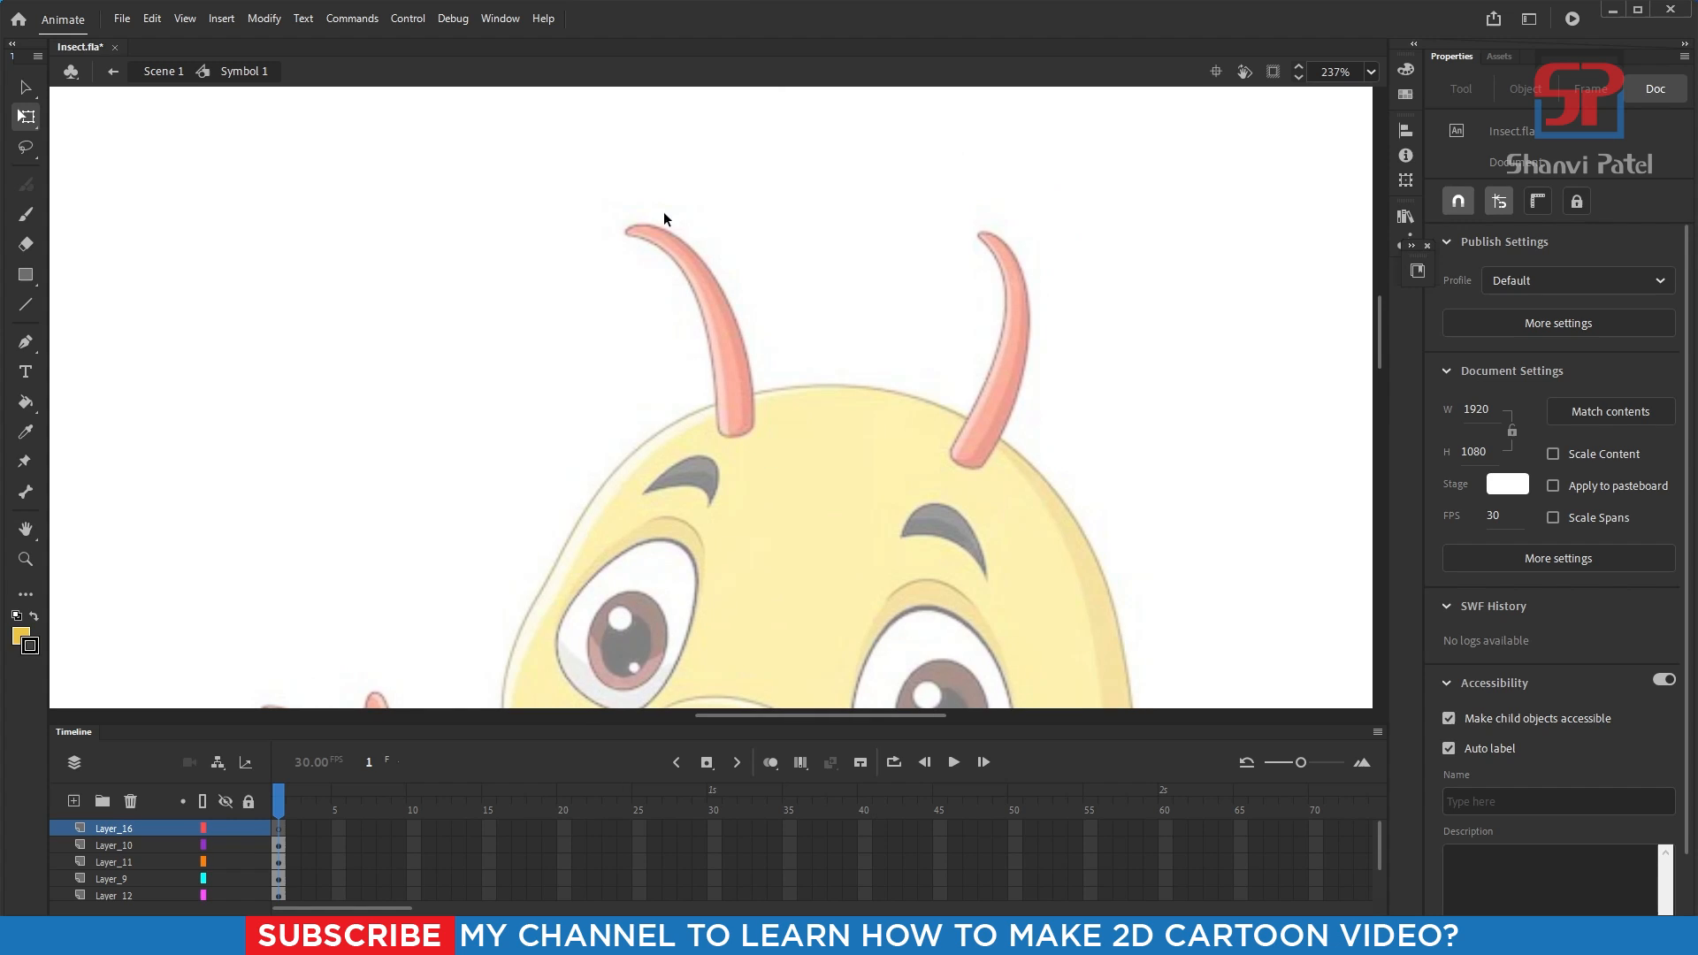
key("p")
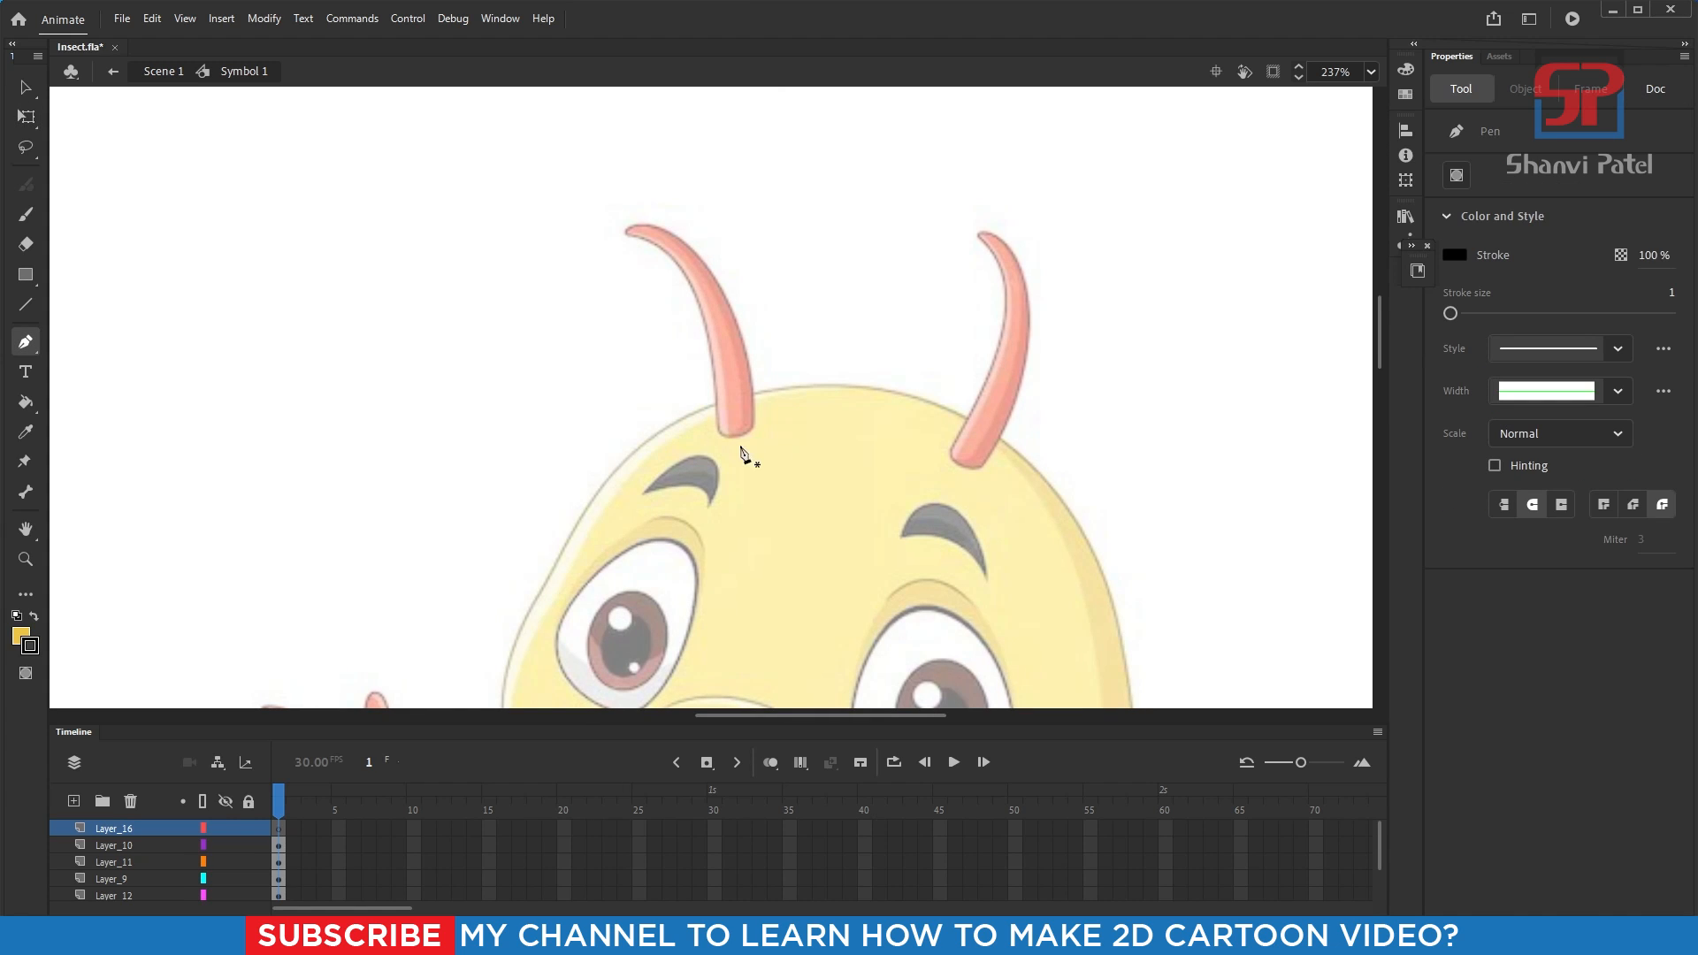
left_click(716, 431)
left_click_drag(750, 429, 773, 408)
mouse_move(660, 226)
left_mouse_down()
mouse_move(549, 158)
mouse_move(616, 246)
mouse_move(666, 253)
left_mouse_up()
left_click(623, 233)
left_click(709, 348)
key("ctrl+z")
left_click_drag(709, 342, 739, 449)
left_click(717, 429)
- Draw two curved lengthwise shading lines inside the antenna outline, running between its base and its tip
scroll(752, 393, "up", 3)
left_click(673, 546)
left_click_drag(702, 544, 711, 533)
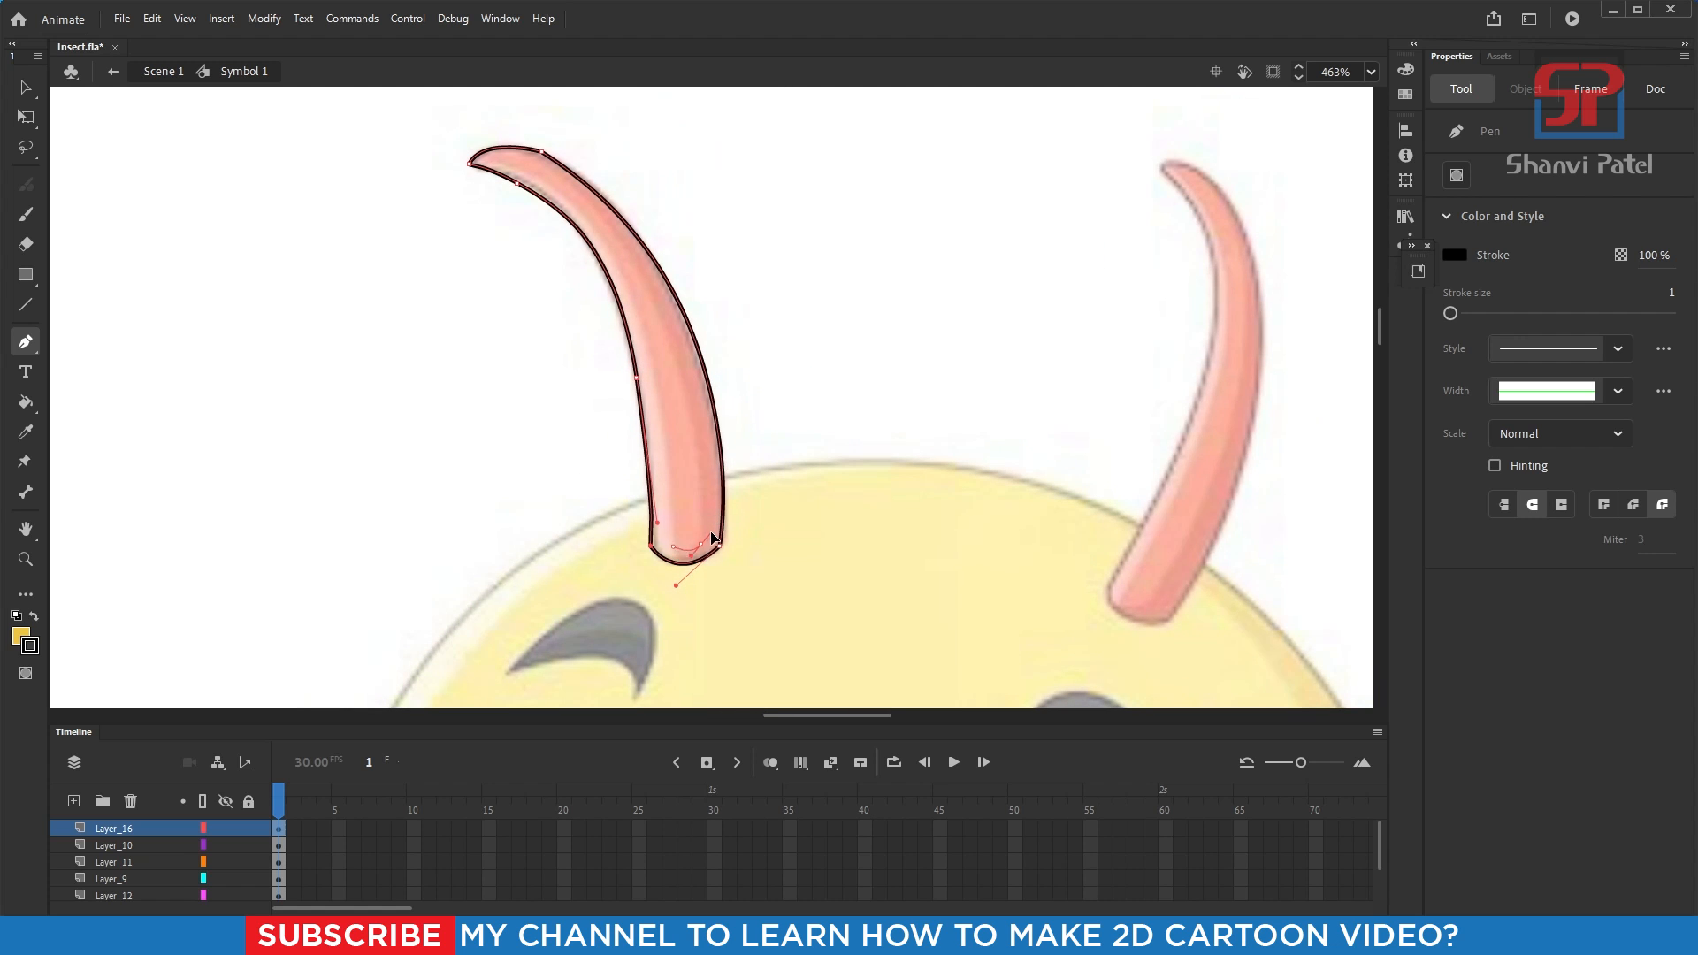
key("ctrl+z")
left_click(671, 564)
left_click_drag(658, 405, 703, 483)
left_click_drag(652, 361, 603, 280)
left_click_drag(516, 298, 500, 317)
left_click(532, 276)
left_click_drag(693, 394, 747, 478)
left_click_drag(758, 550, 755, 753)
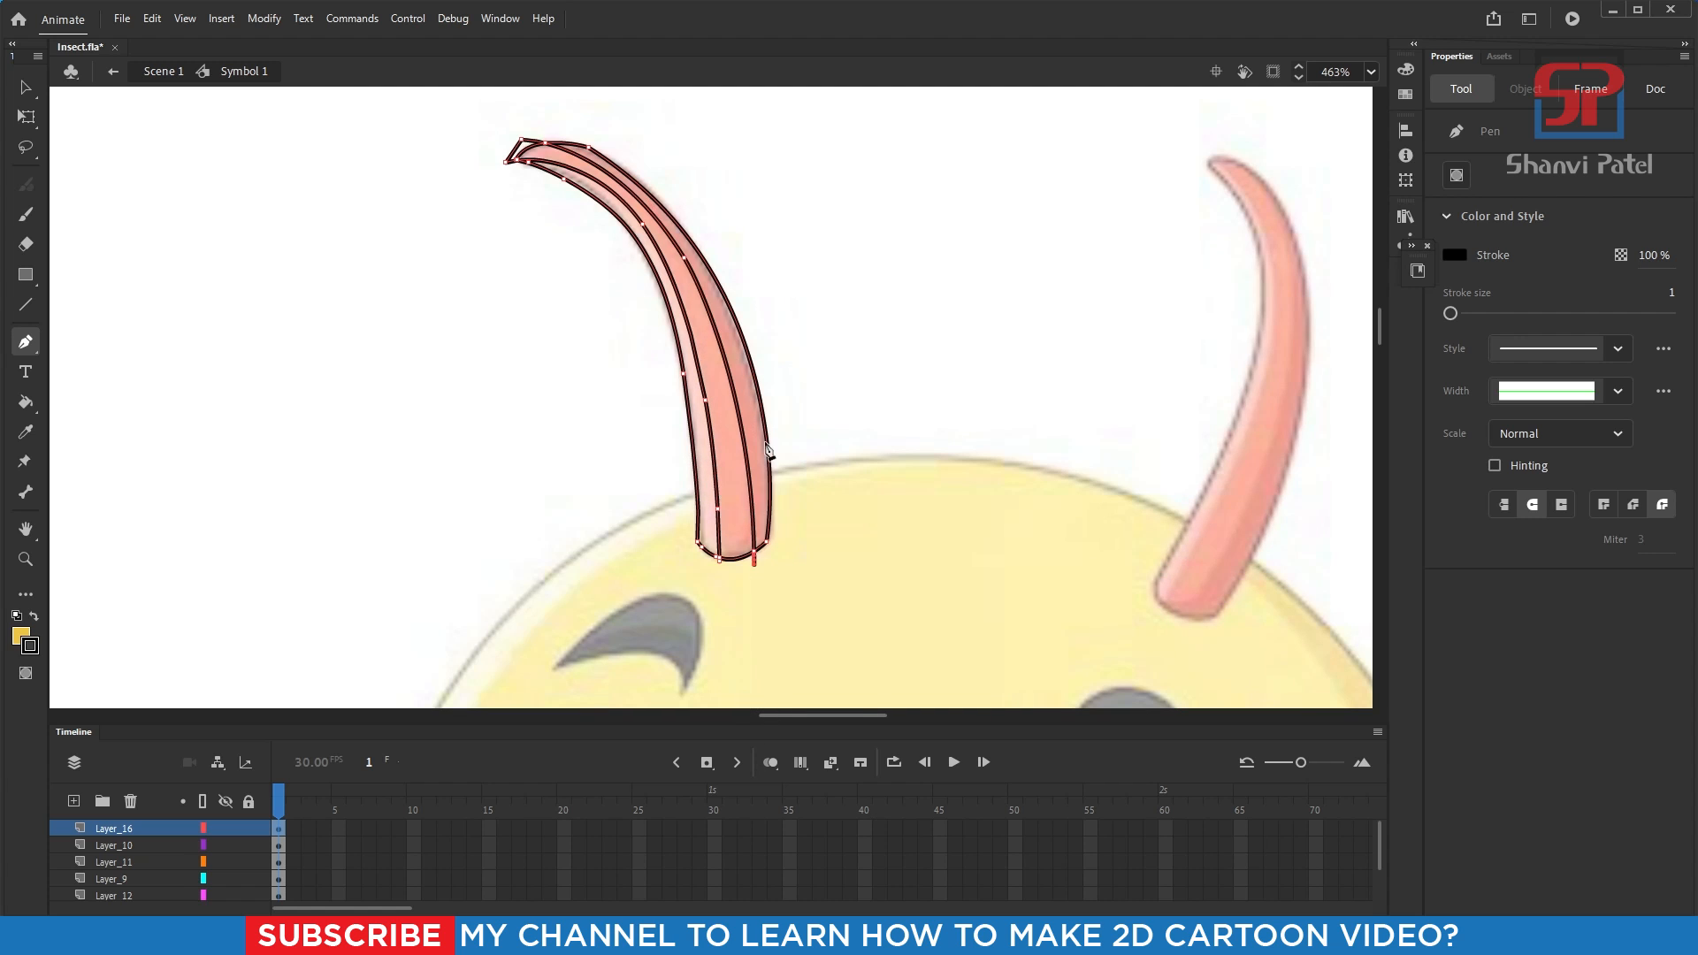
- Select all of the antenna linework and move it off the reference onto the empty area to its left
scroll(736, 444, "down", 3)
left_click(30, 117)
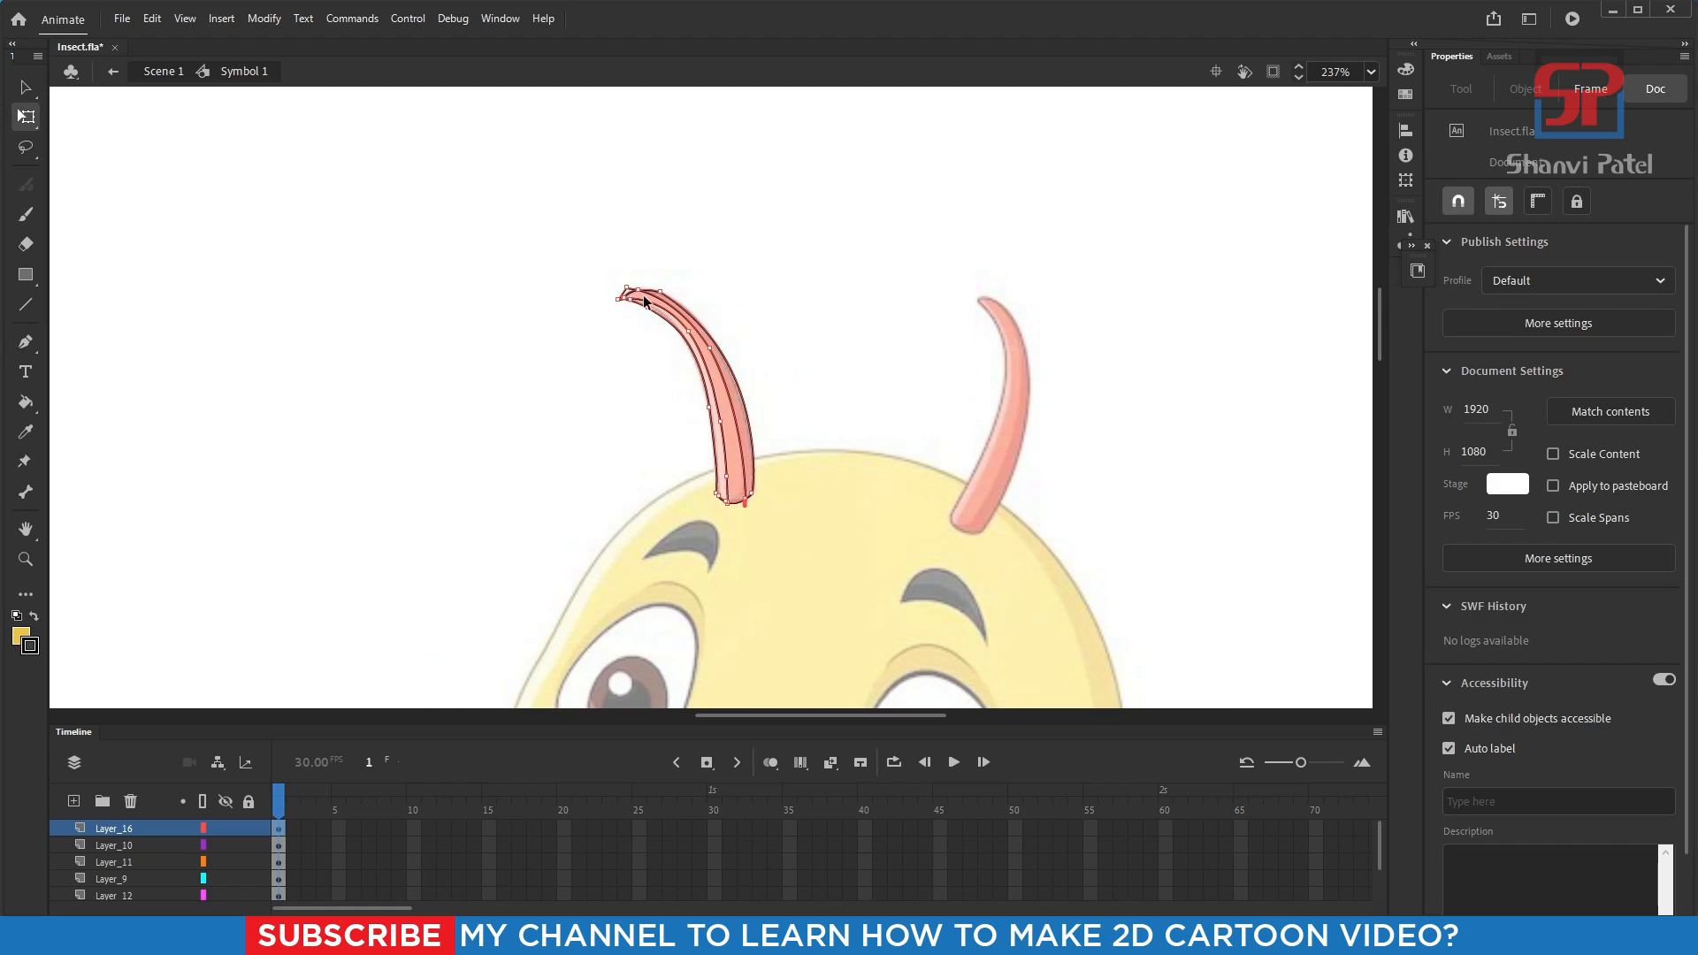
left_click_drag(558, 226, 812, 544)
left_click_drag(698, 389, 497, 374)
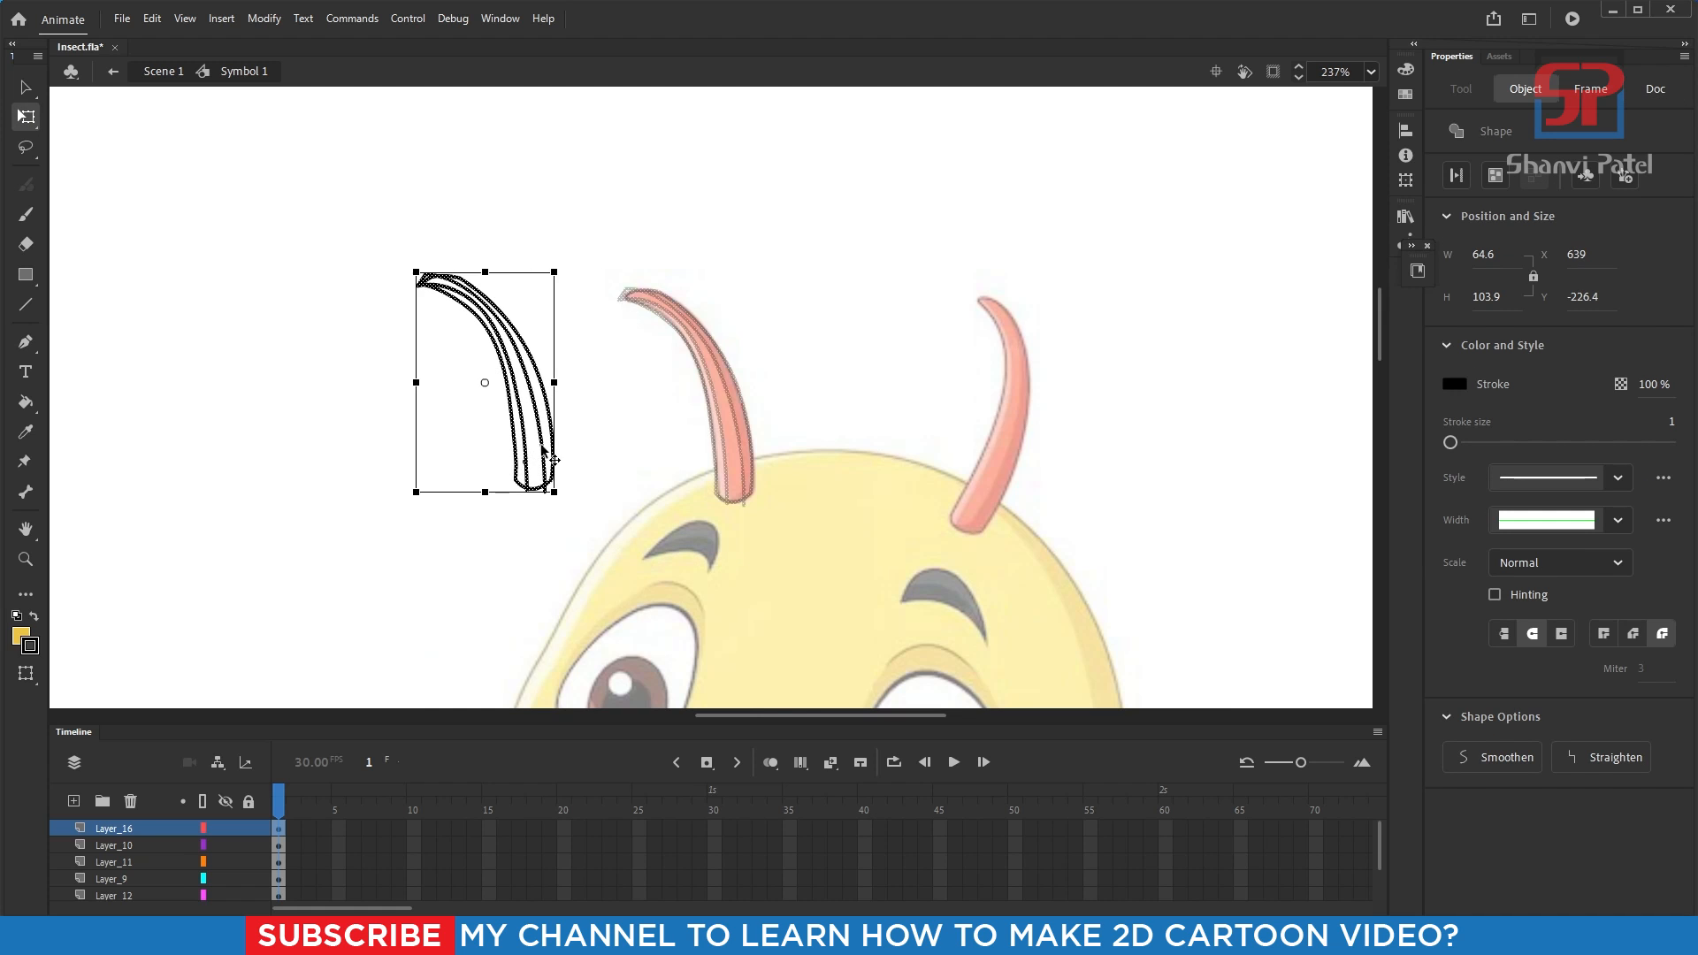
- Fill the antenna's right strip with the dark red sampled from the reference antenna
double_click(826, 359)
key("i")
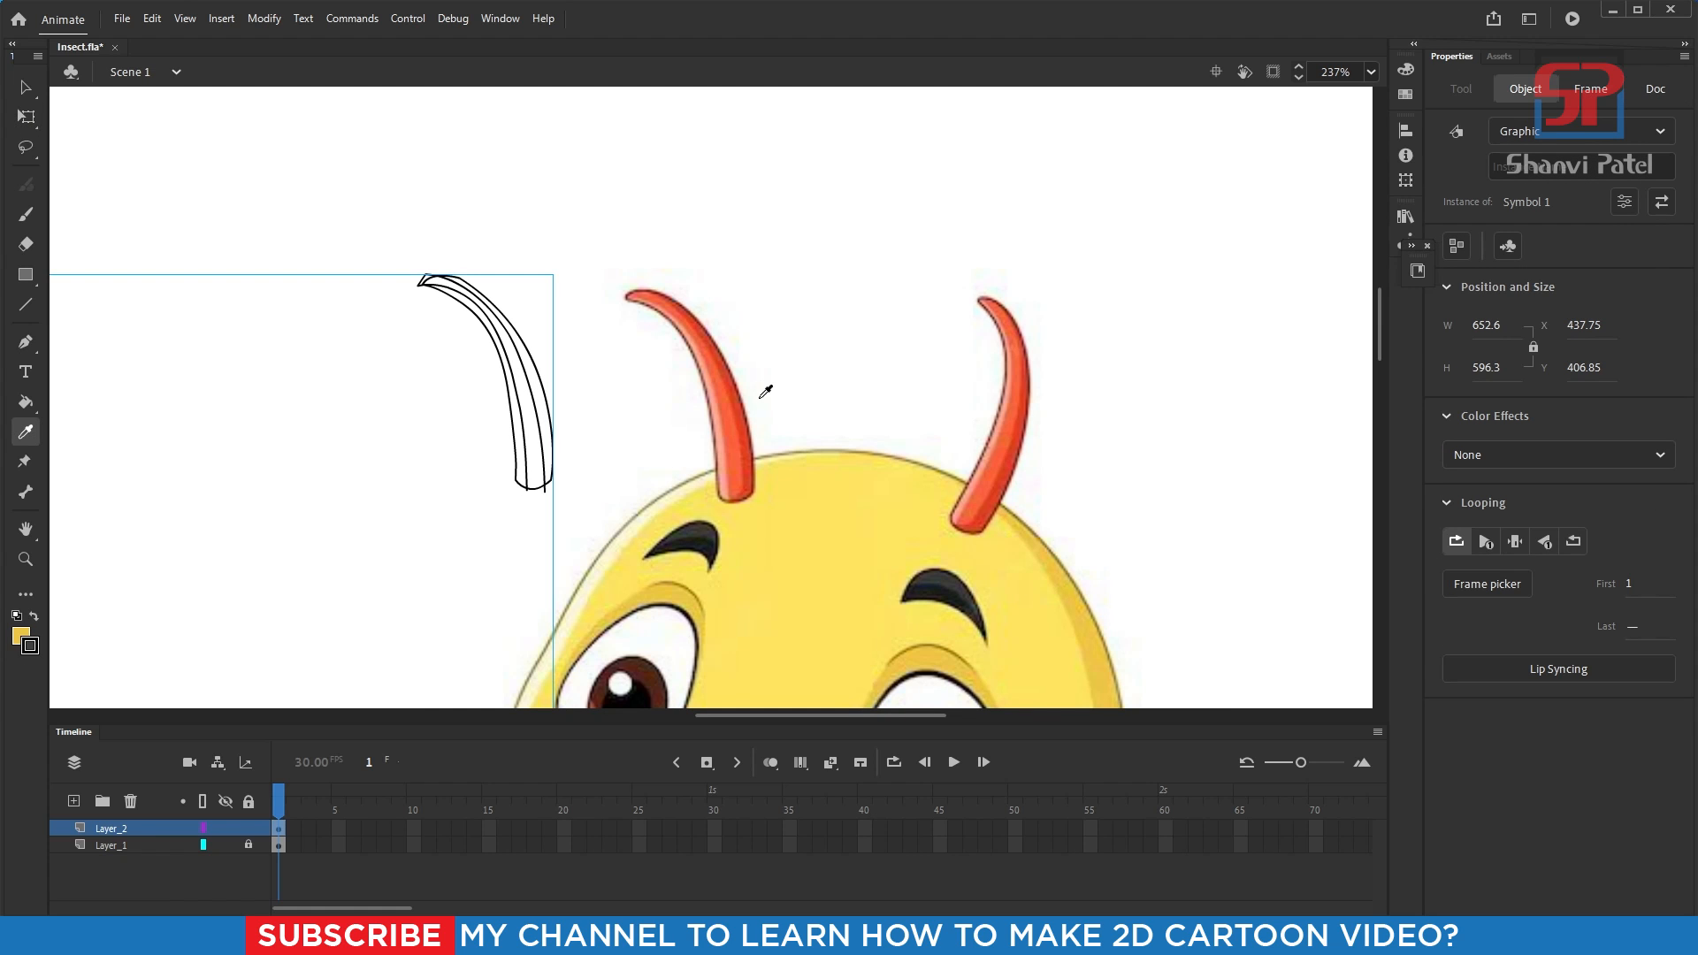
left_click(741, 425)
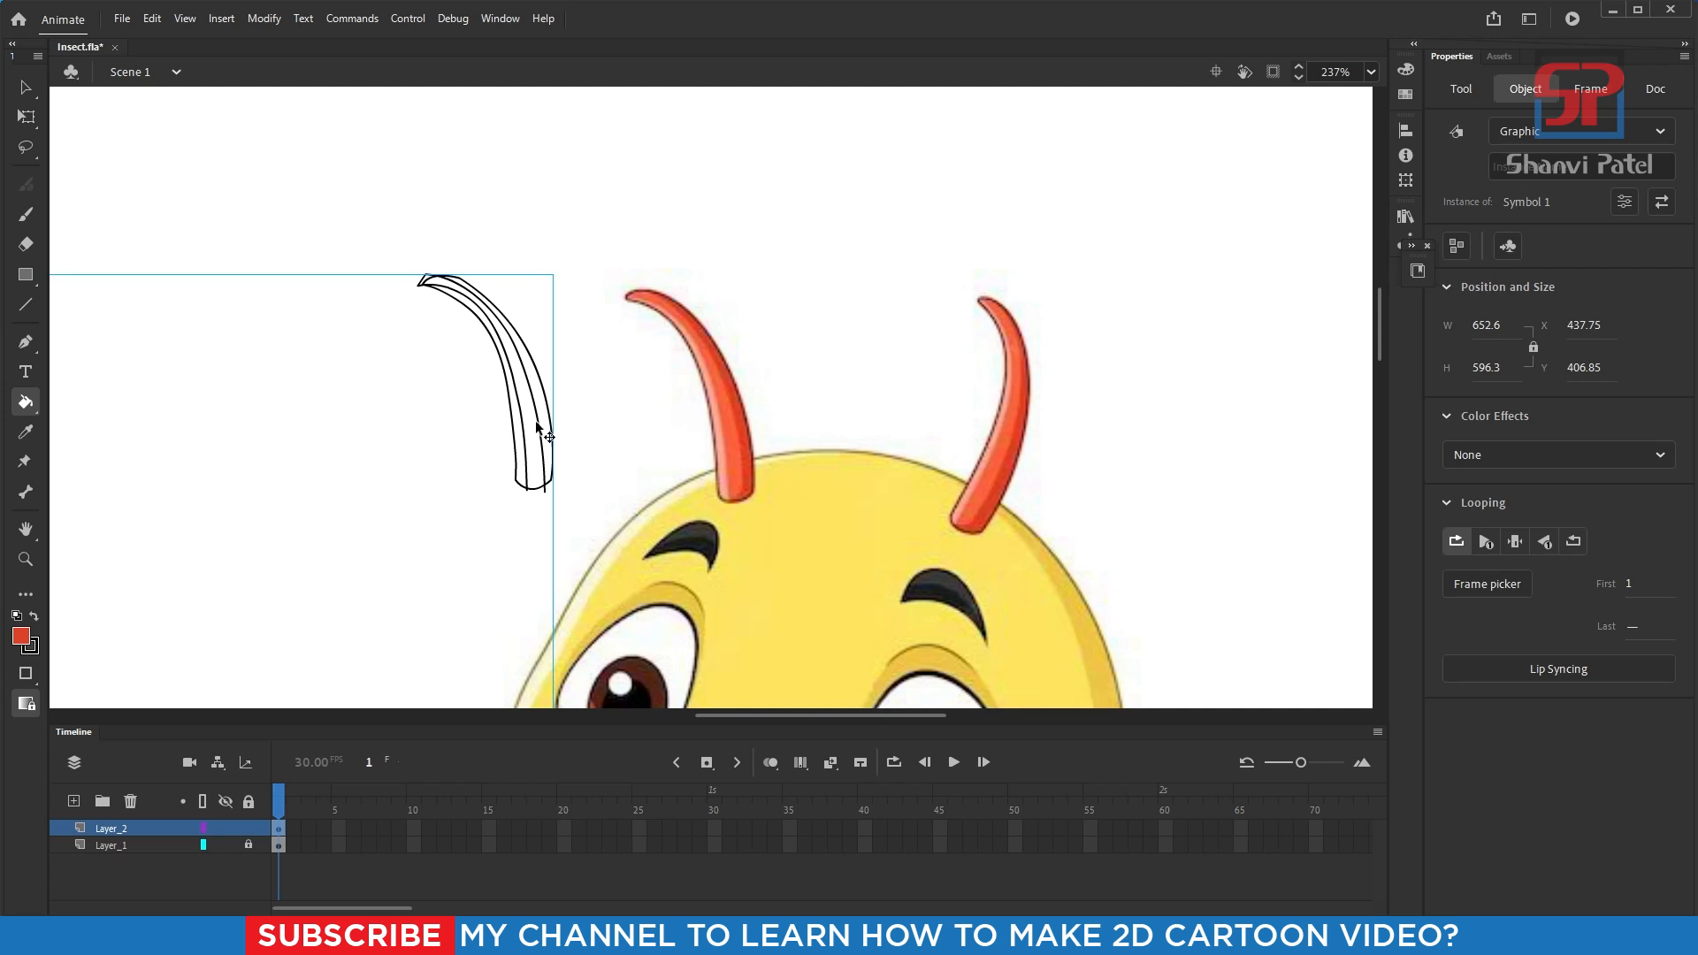
double_click(534, 421)
left_click(543, 414)
- Fill the antenna's middle strip with the orange-red sampled from the reference antenna
double_click(634, 403)
key("i")
left_click(740, 430)
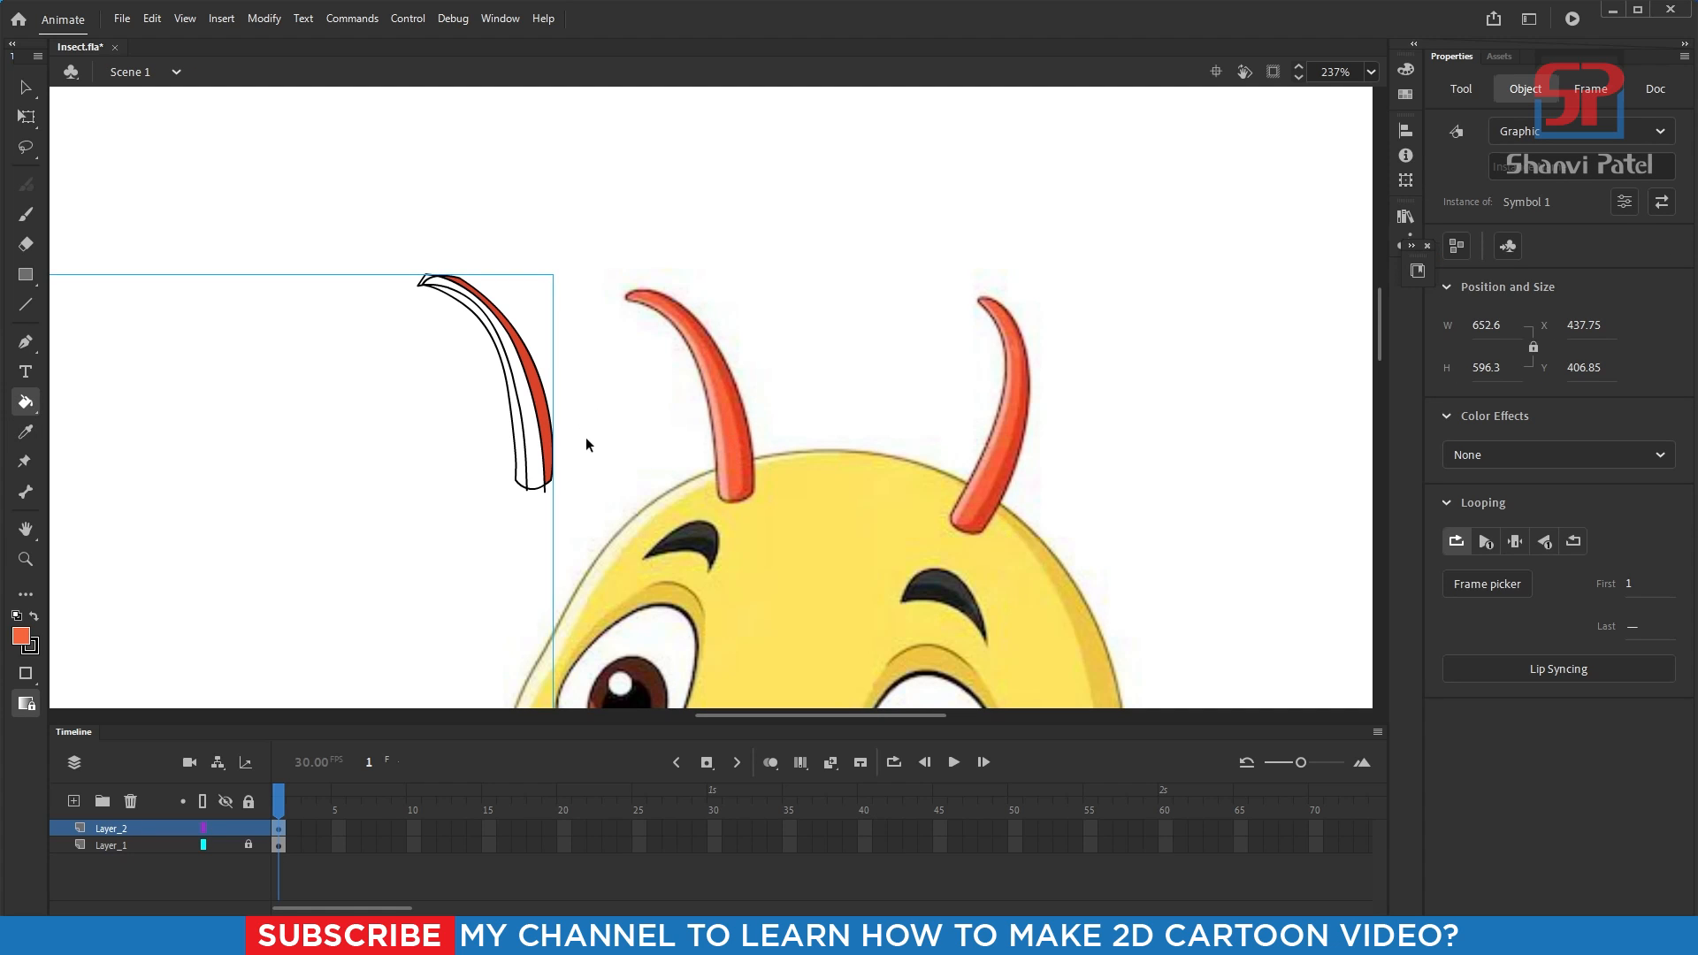
double_click(546, 414)
left_click(534, 435)
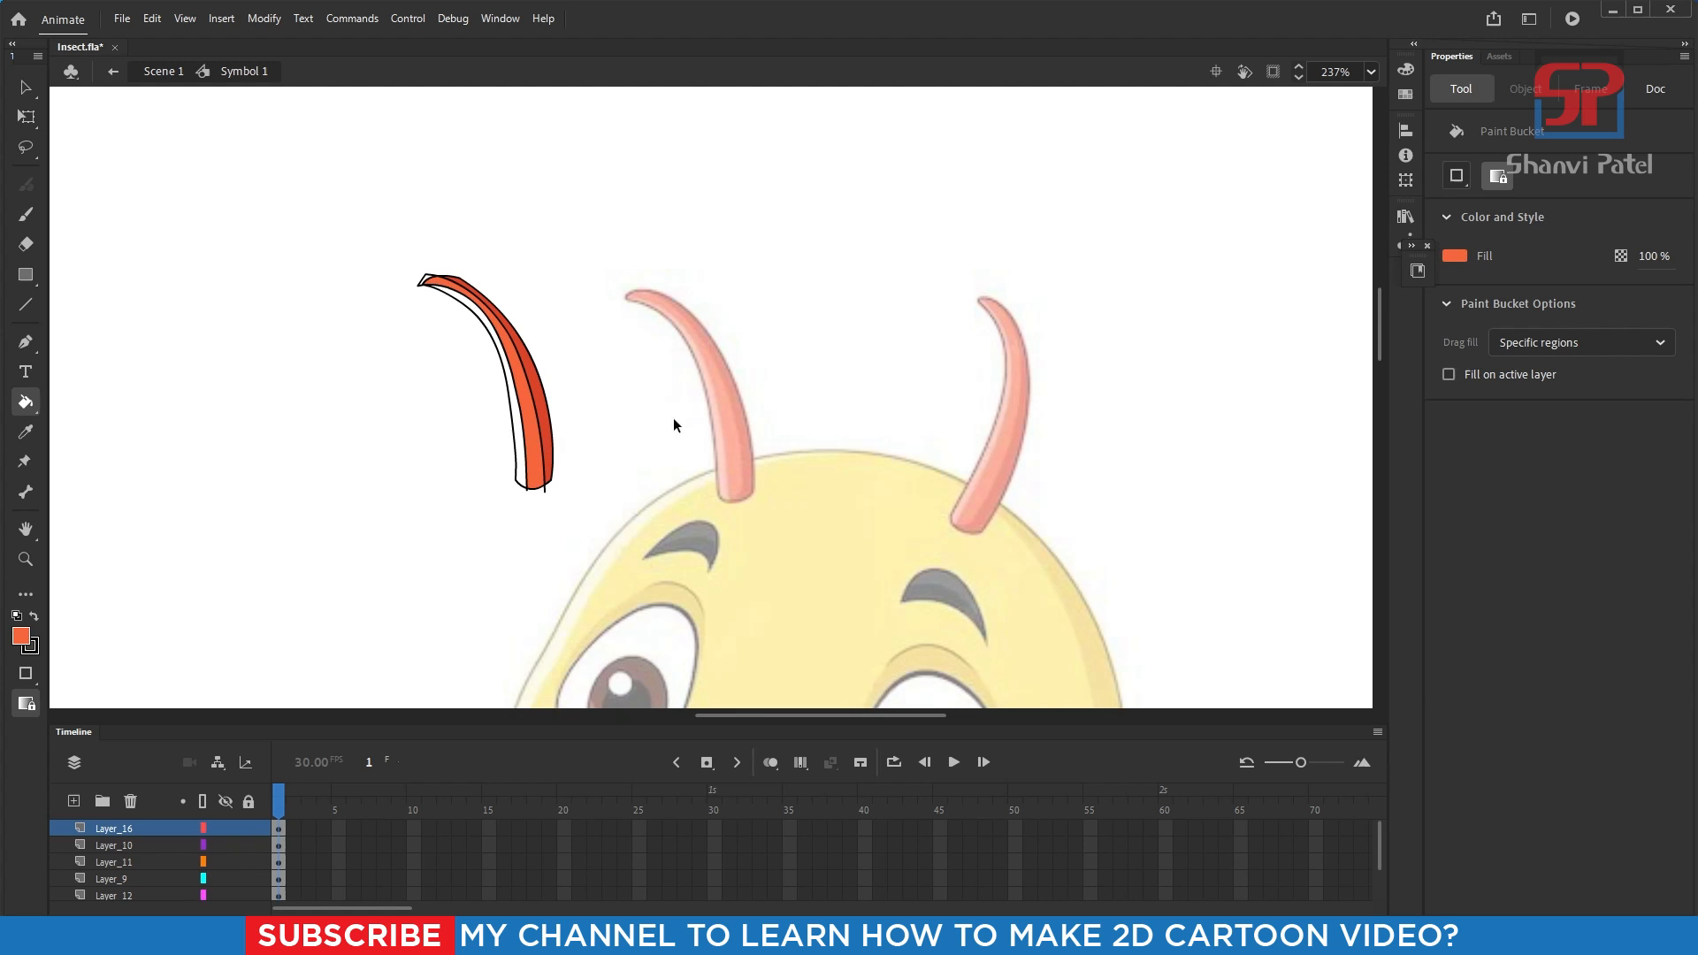
- Fill the antenna's left strip with the light pink highlight sampled from the reference antenna
double_click(701, 413)
key("i")
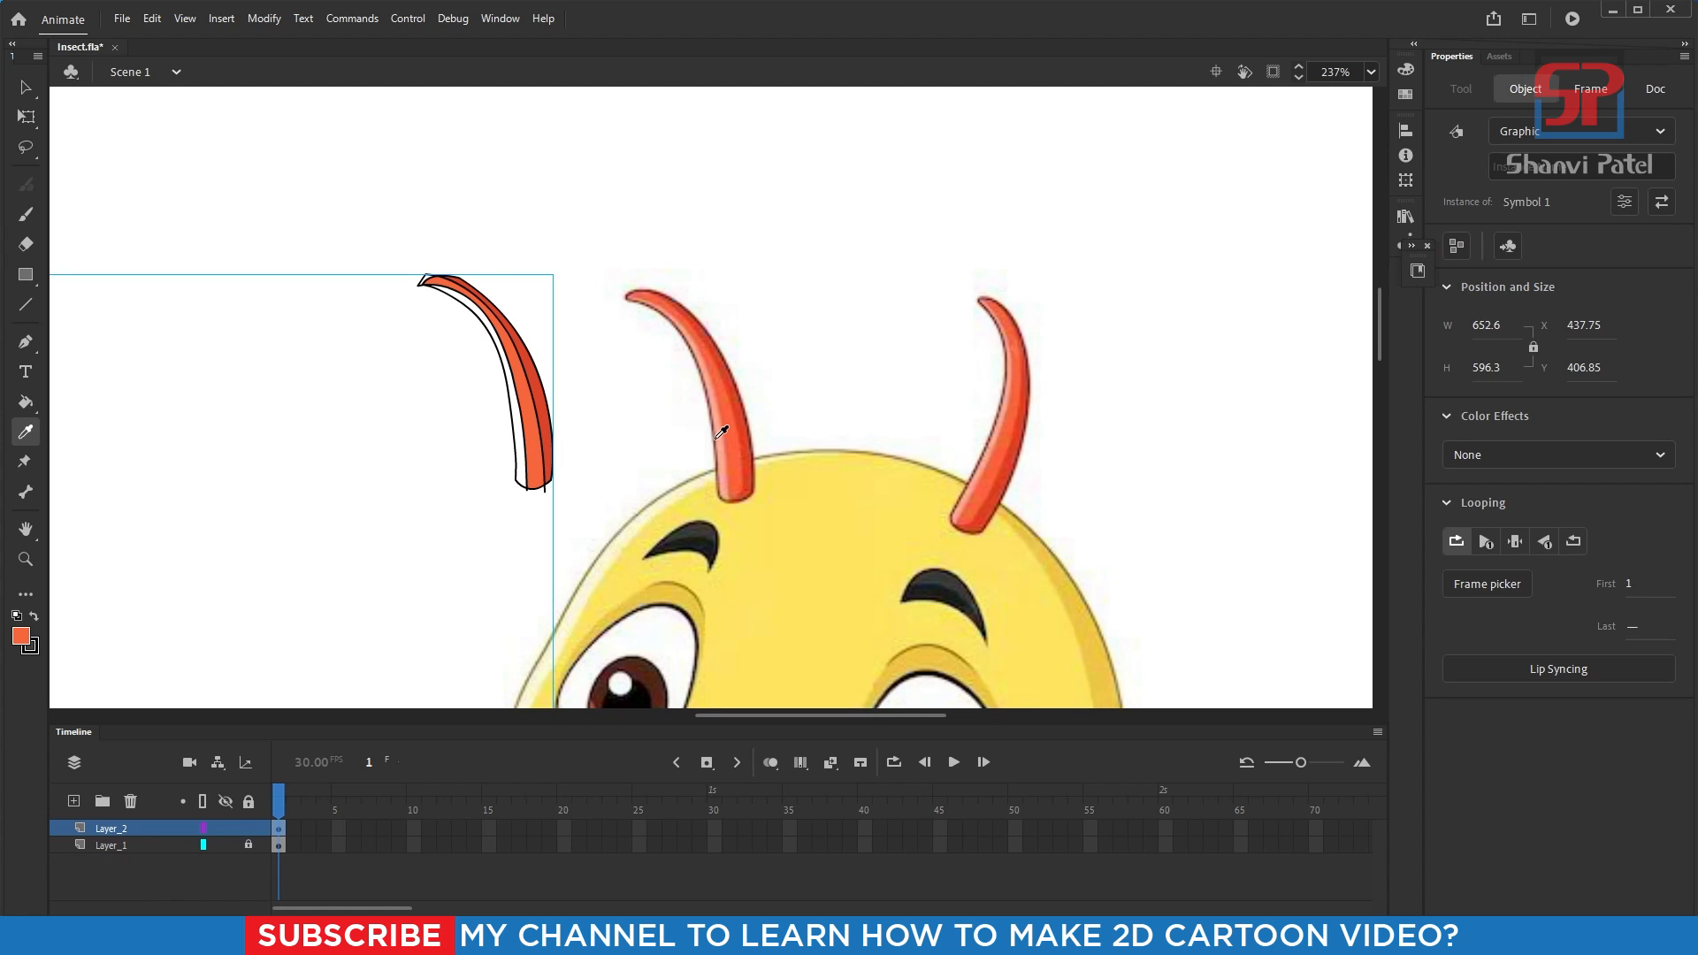
left_click(722, 435)
double_click(542, 439)
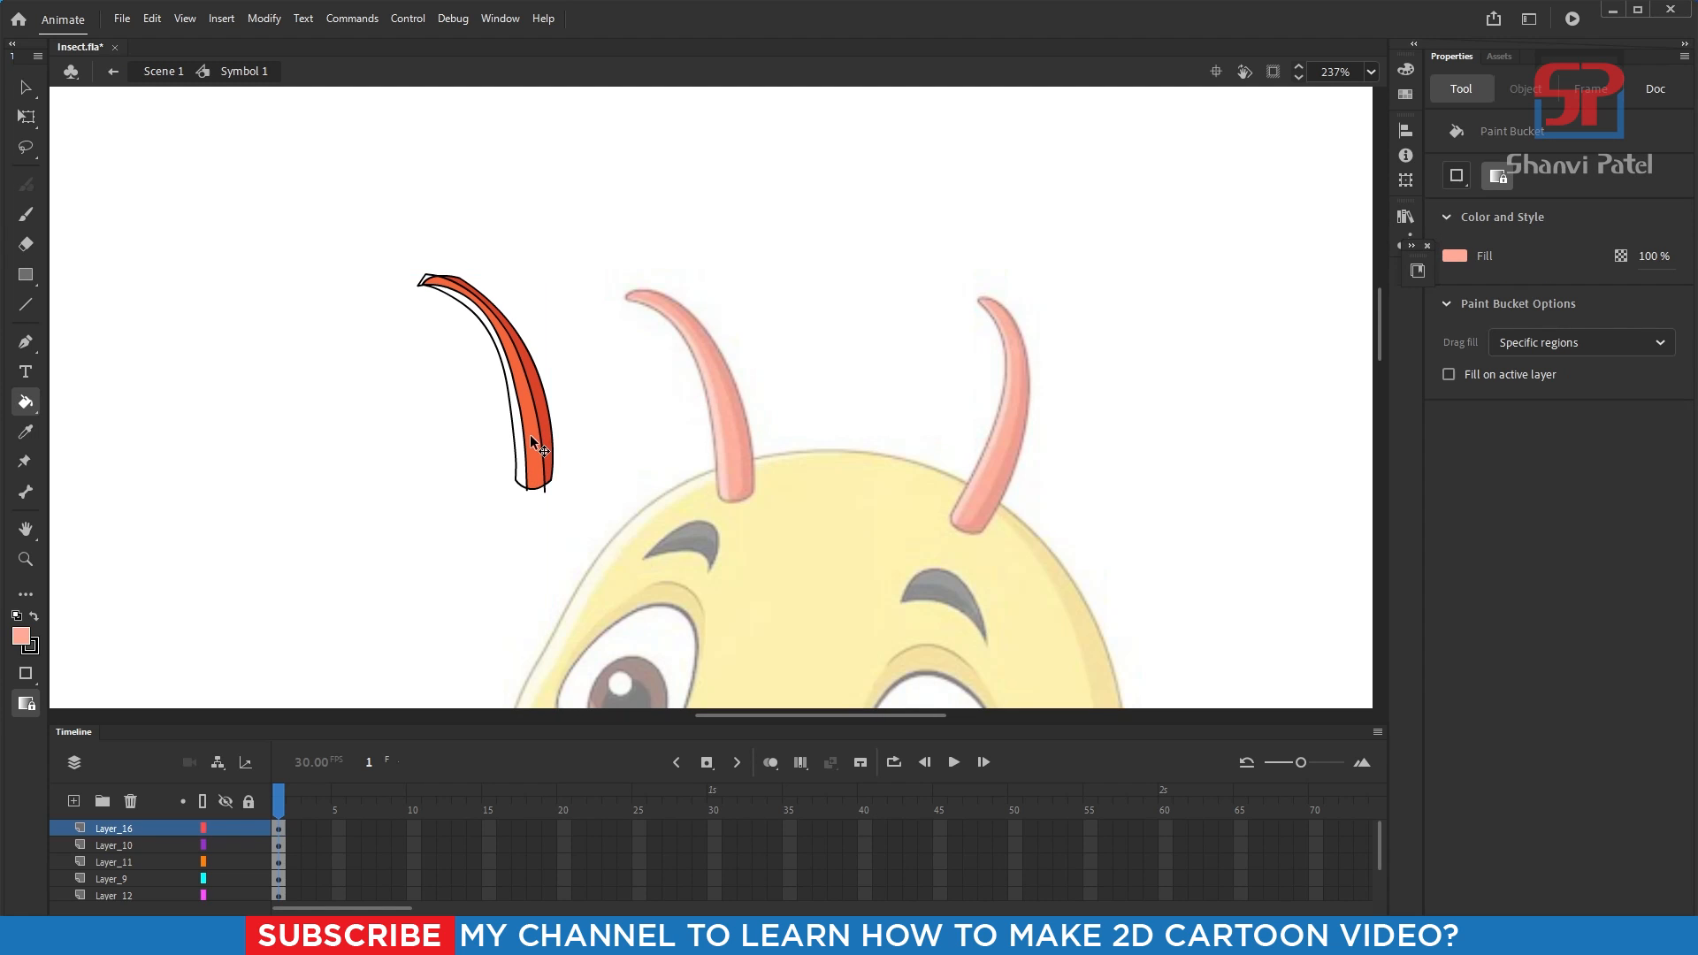
left_click(526, 455)
- Delete the shading-line ends that overshoot the antenna's base
scroll(477, 449, "up", 2)
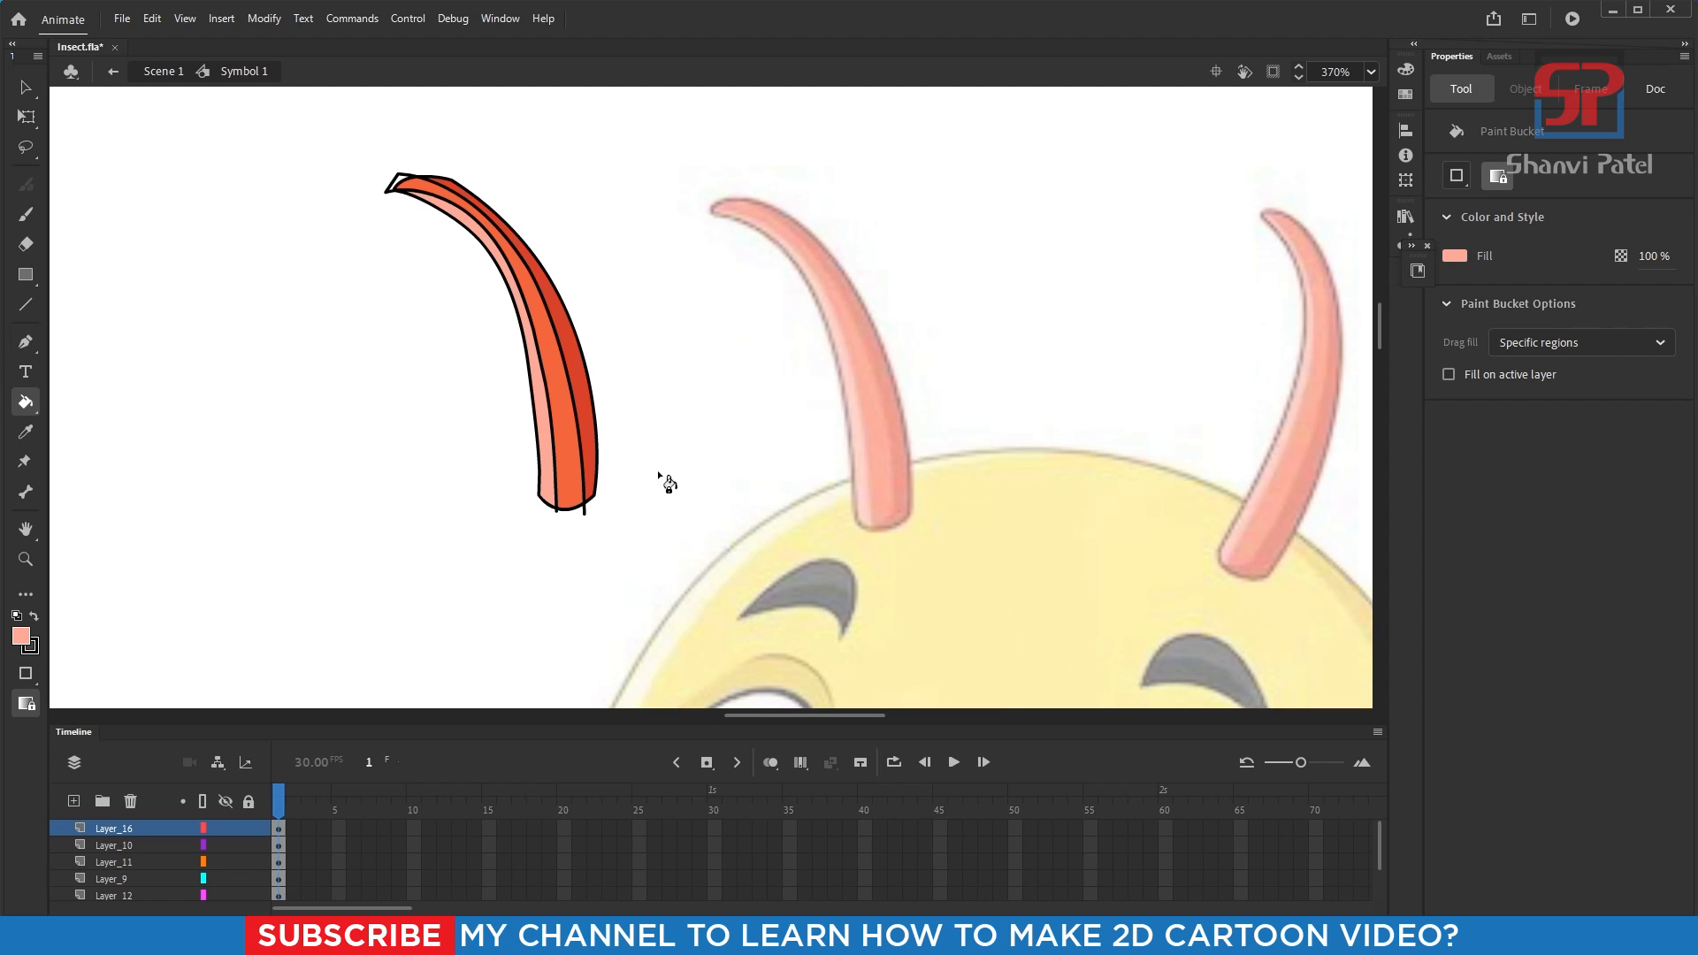
key("v")
left_click(584, 509)
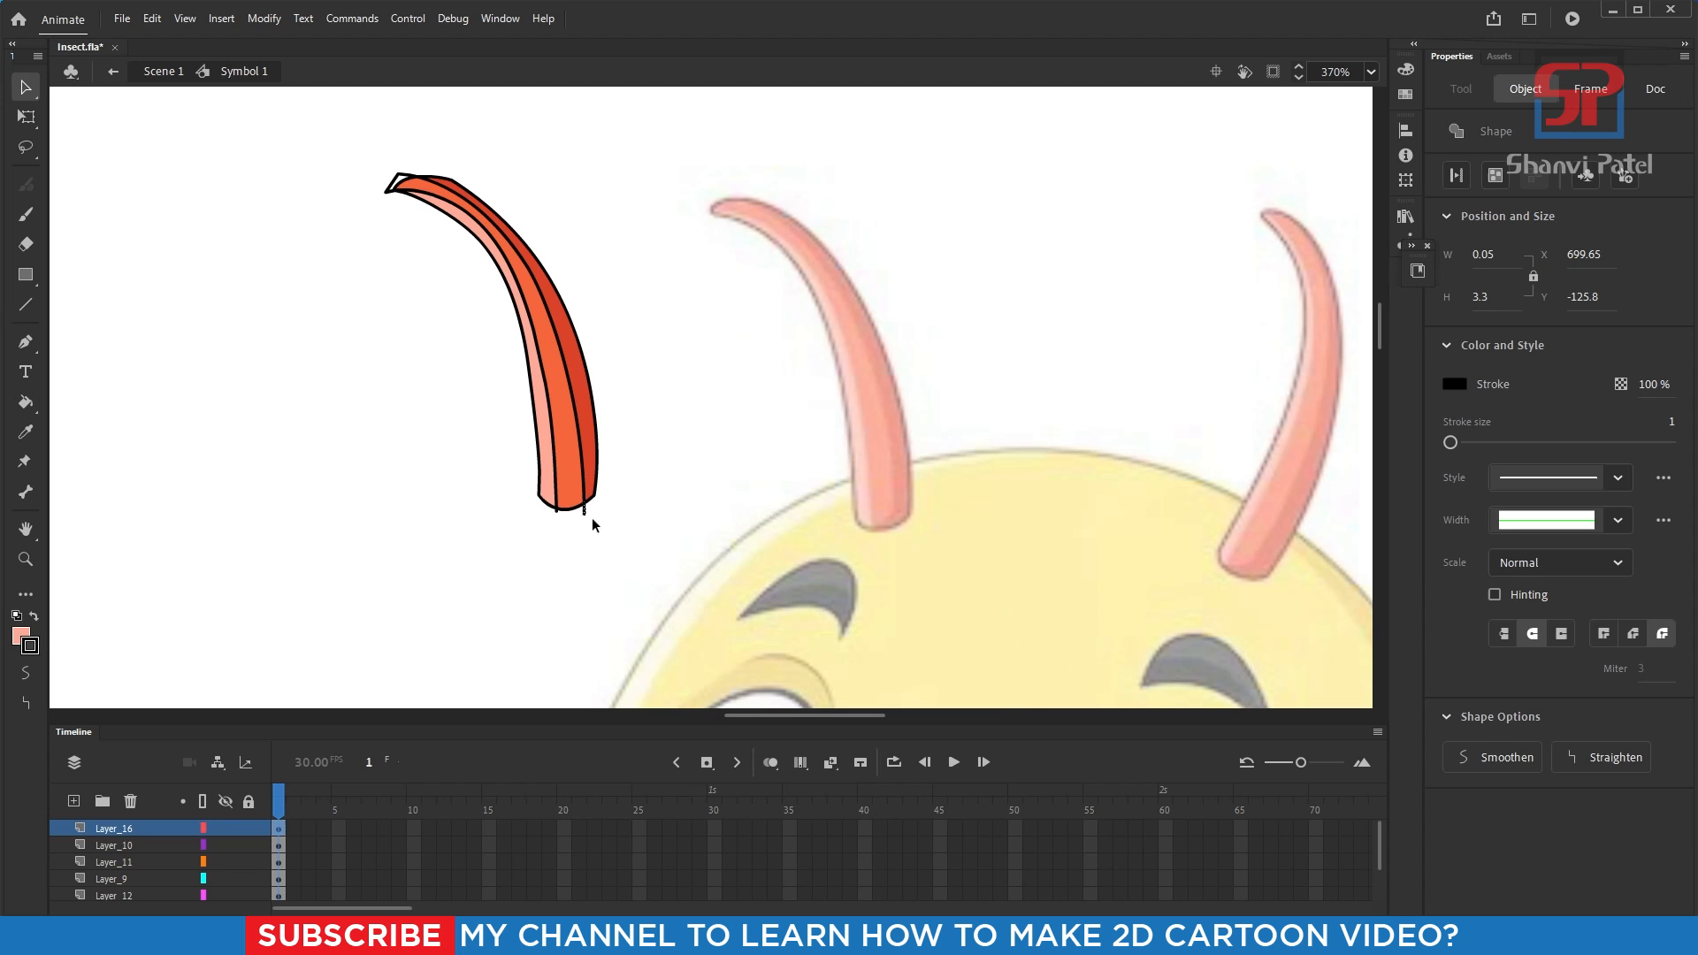
left_click(620, 536)
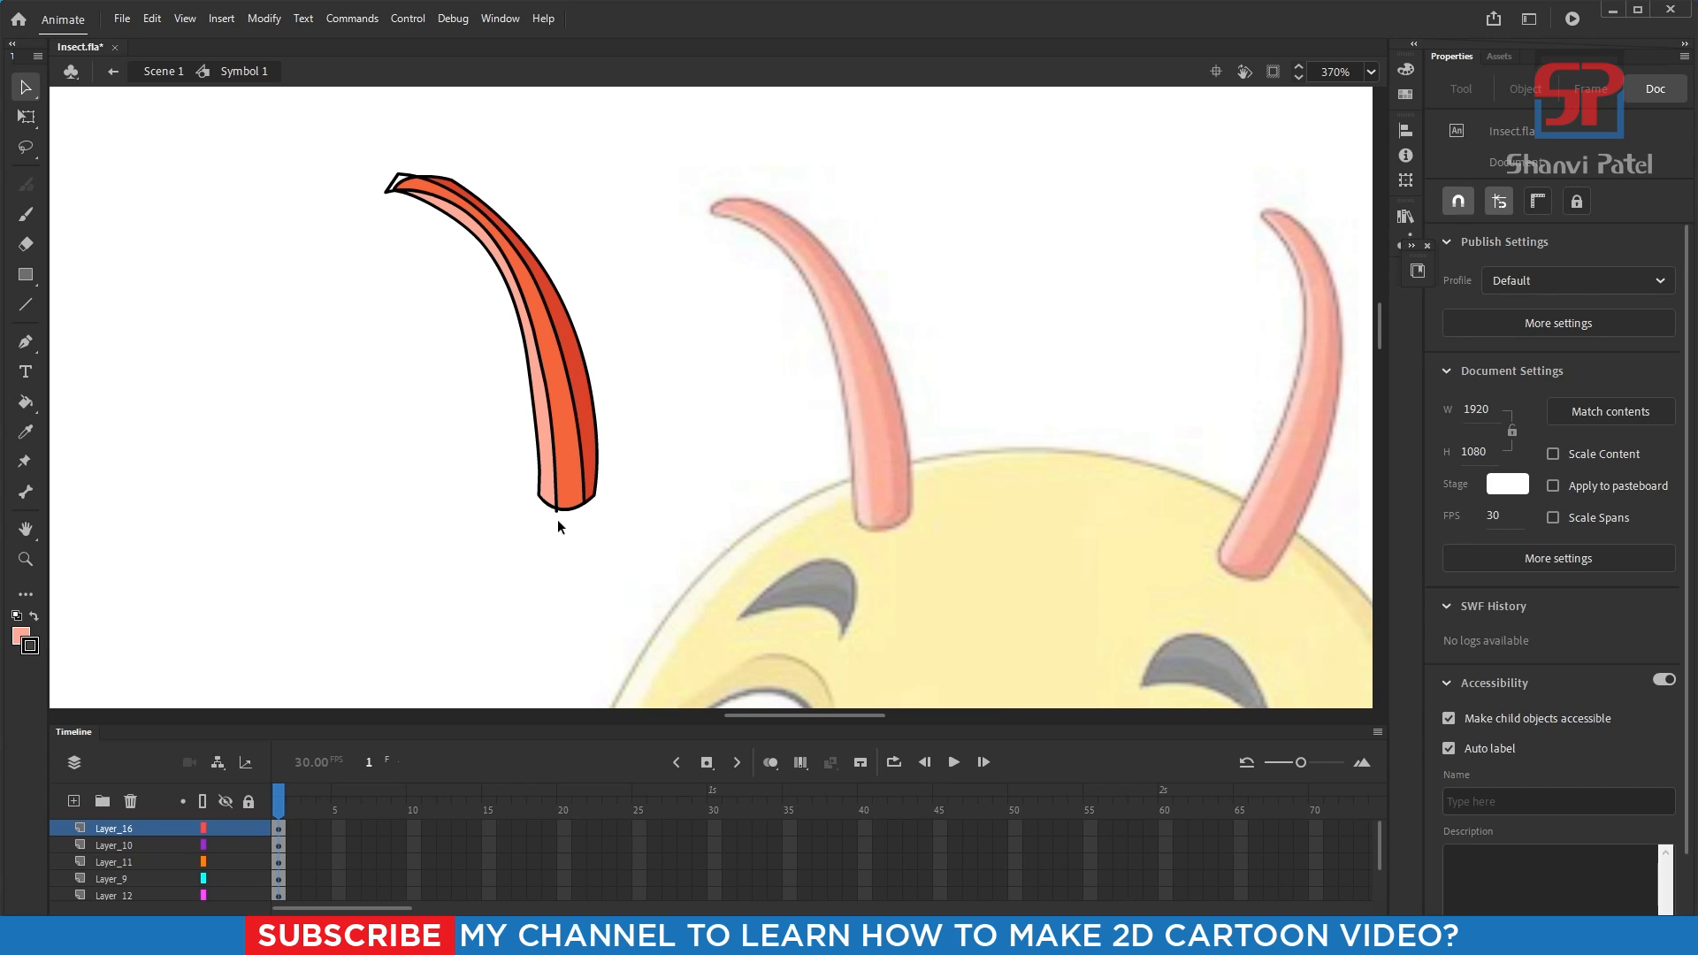
key("Delete")
key("ctrl+z")
- Delete the shading-line pieces inside the lower part of the antenna, keeping the fills
left_click(555, 459)
key("Delete")
left_click(580, 421)
key("Delete")
left_click(544, 374)
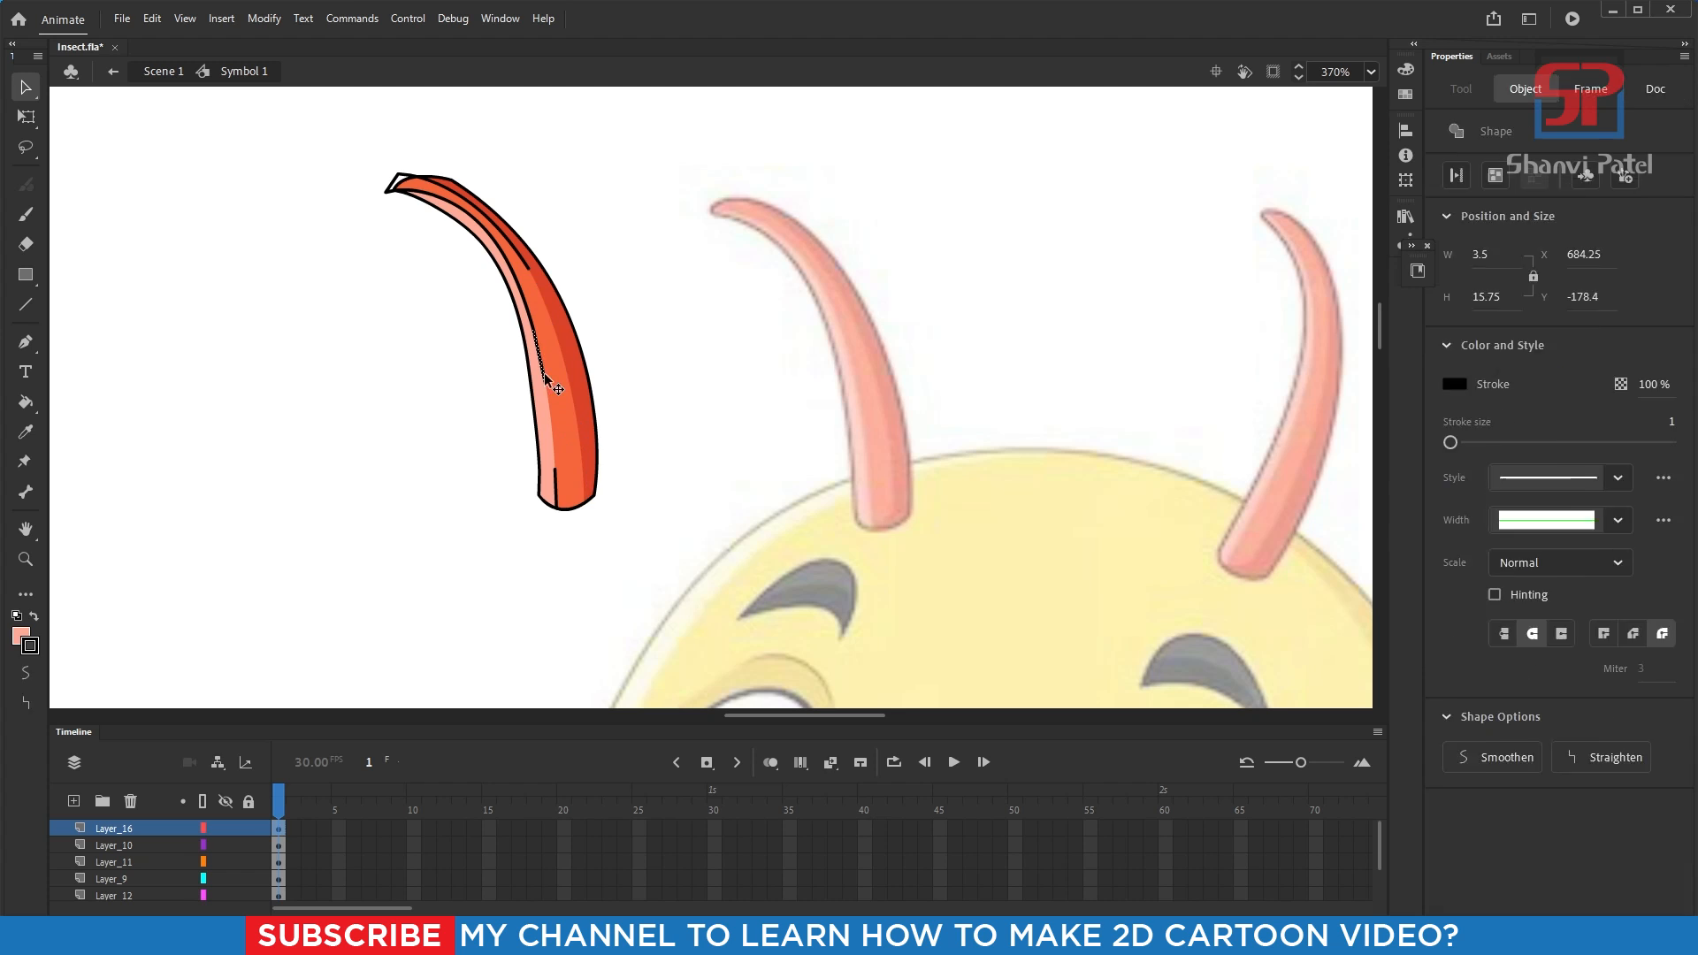
key("Delete")
left_click(557, 497)
key("Delete")
- Delete the remaining shading lines in the antenna's upper part and the stray lines around its tip
left_click_drag(305, 173, 720, 514)
left_click_drag(569, 337, 541, 420)
left_click(691, 325)
key("Delete")
left_click(679, 351)
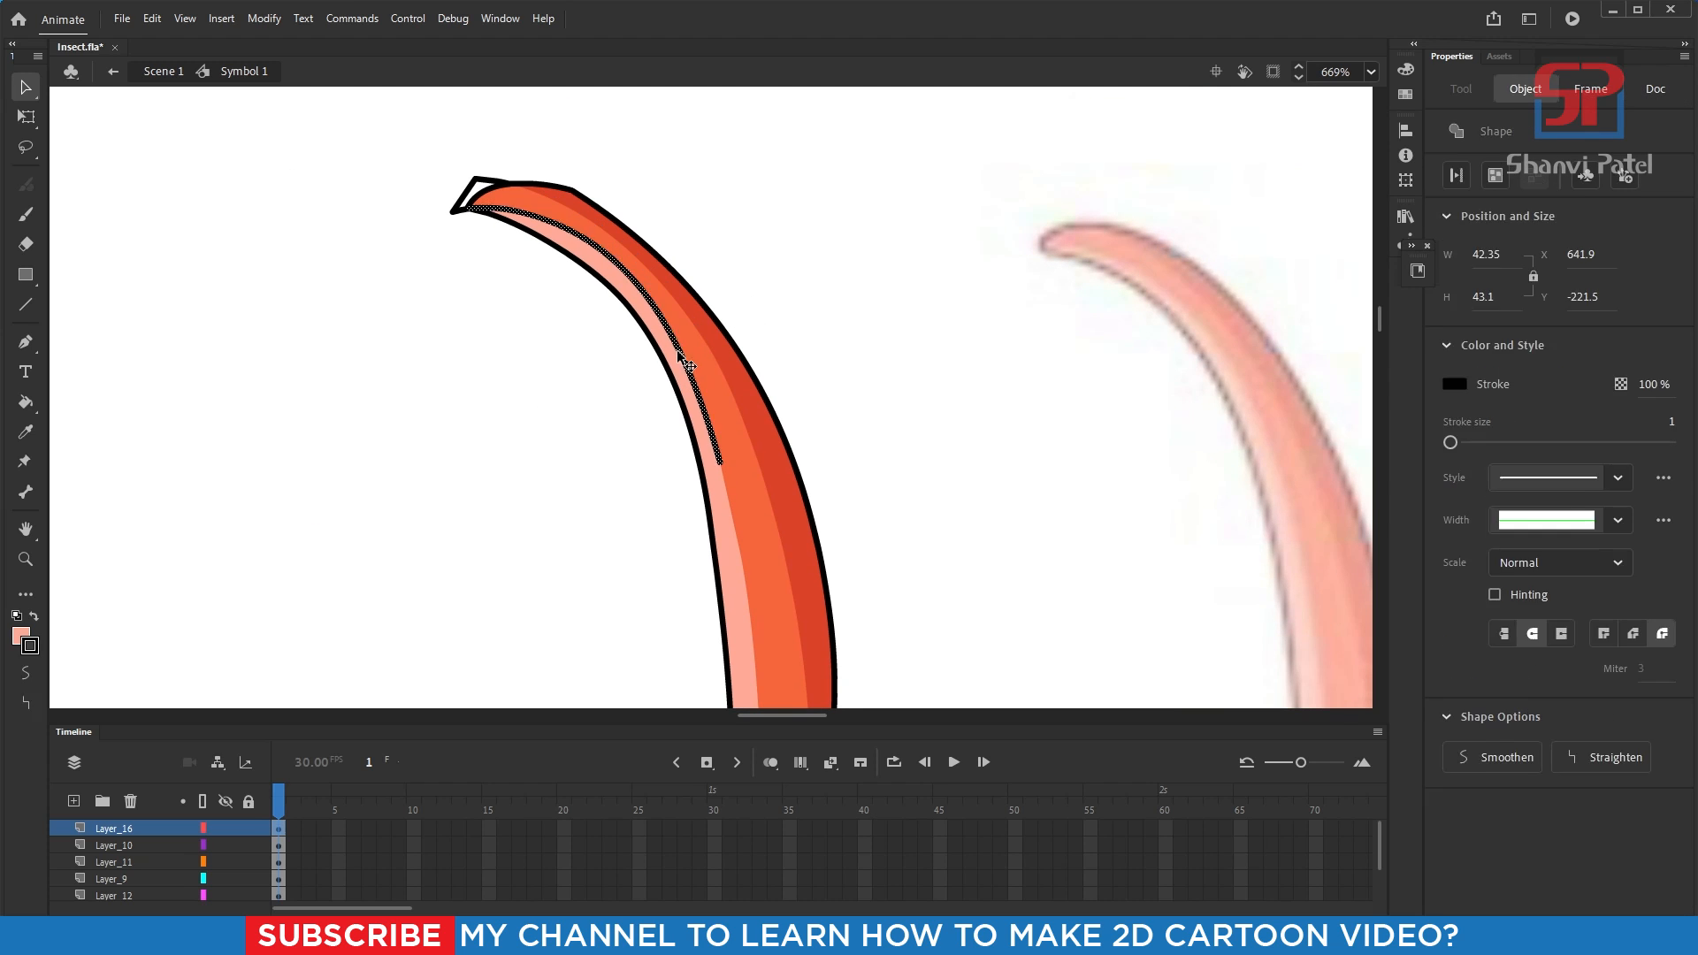
key("Delete")
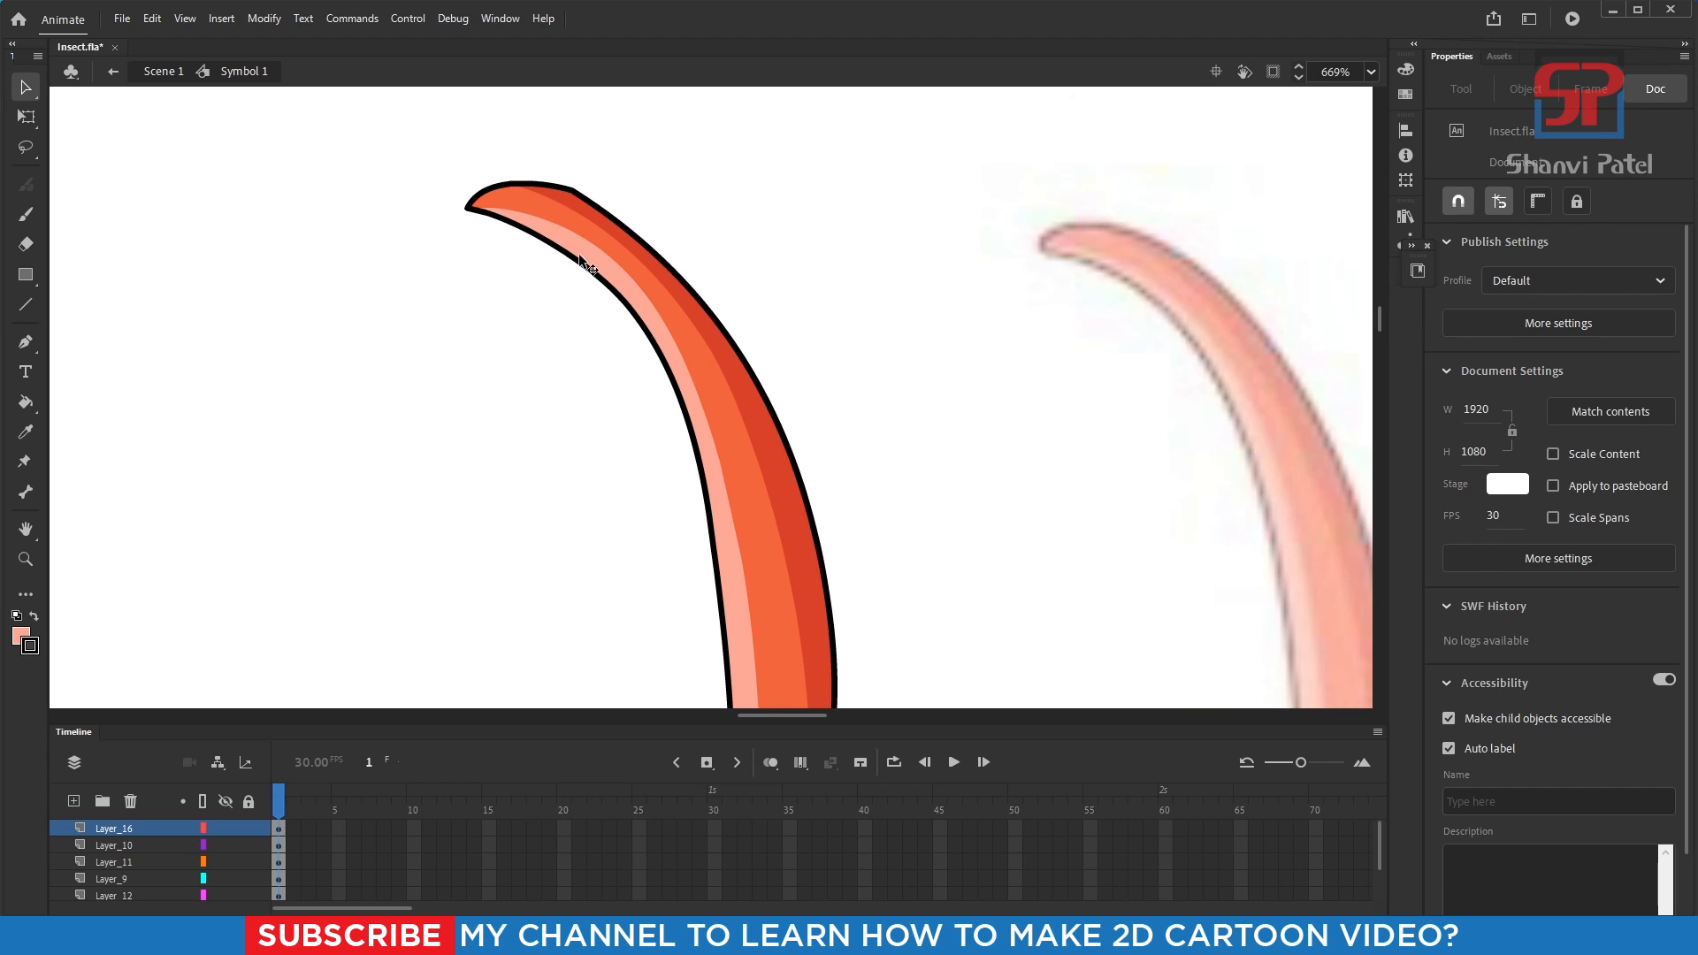
- Smooth the corner on the antenna's outer edge near the tip by adjusting the anchor point's curve handle
scroll(759, 394, "down", 3)
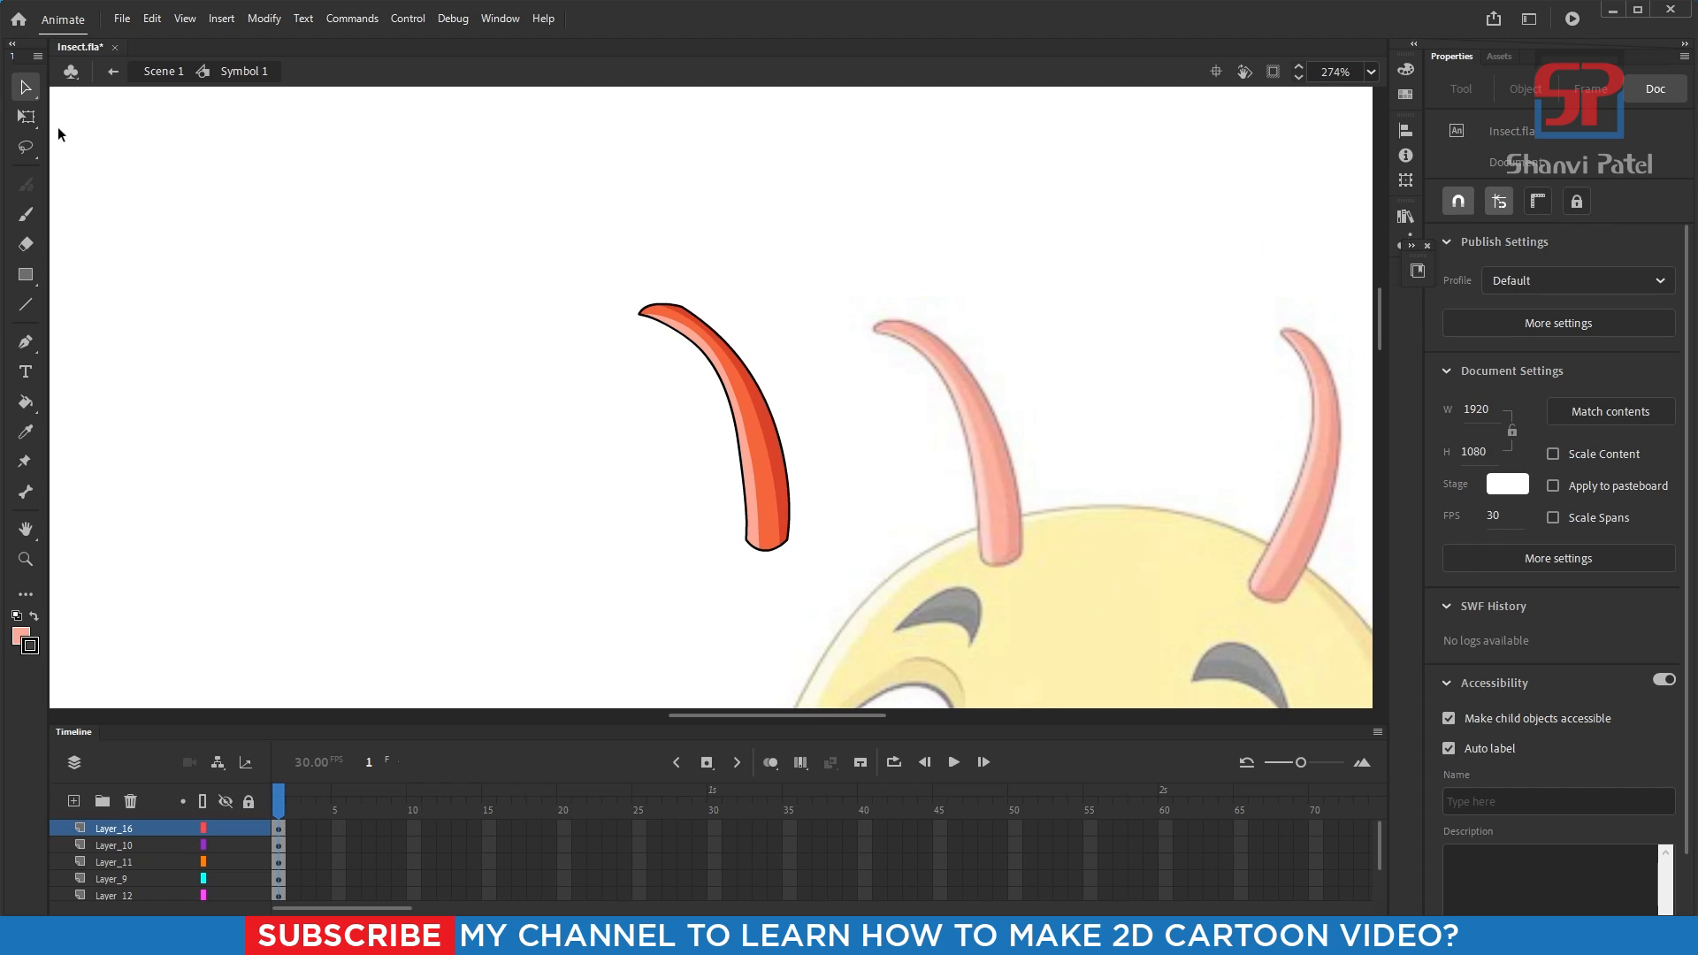
scroll(670, 328, "up", 4)
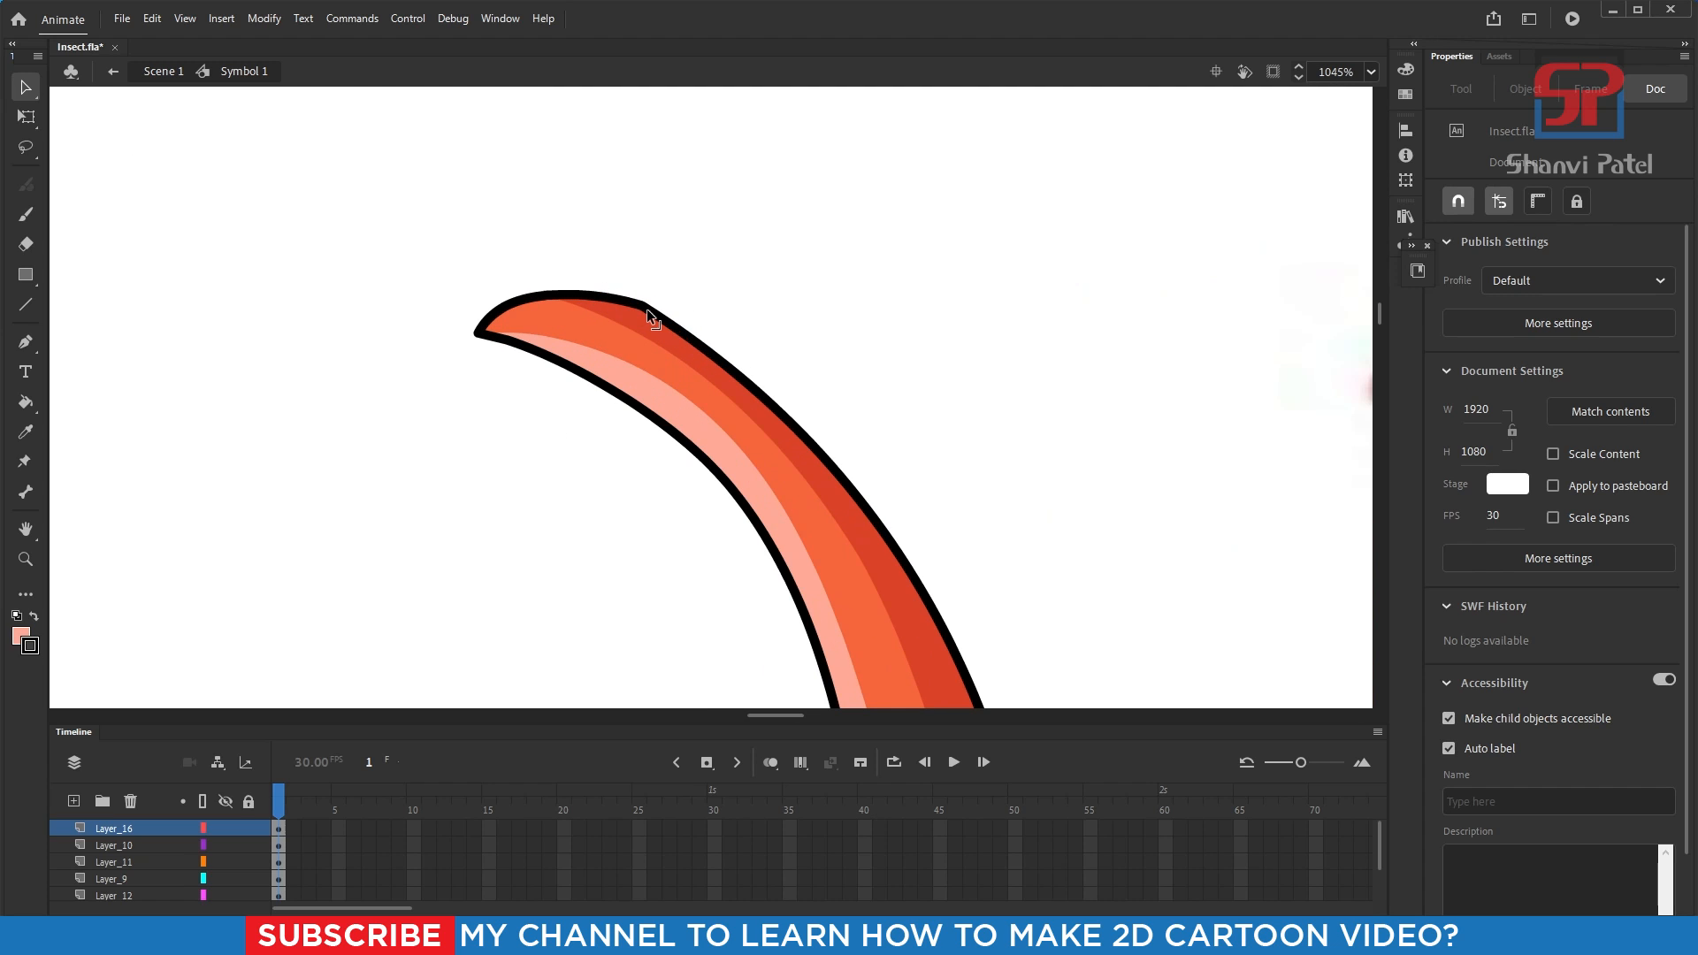
left_click(671, 328)
key("a")
left_click(644, 309)
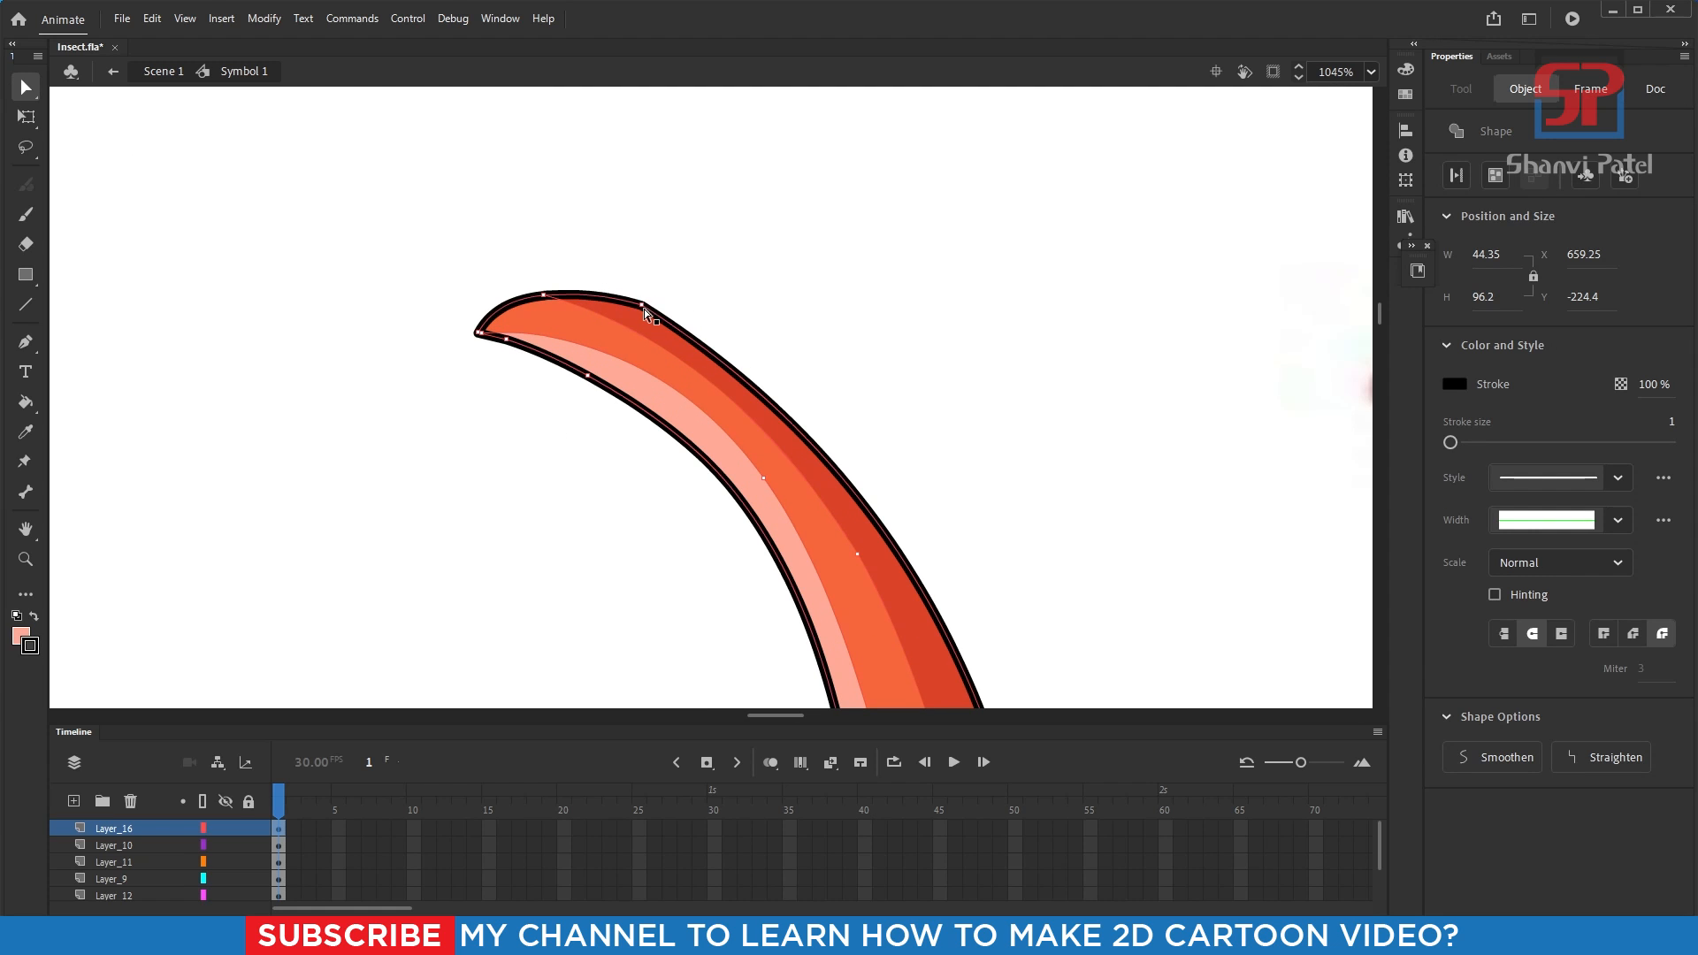
left_click(642, 305)
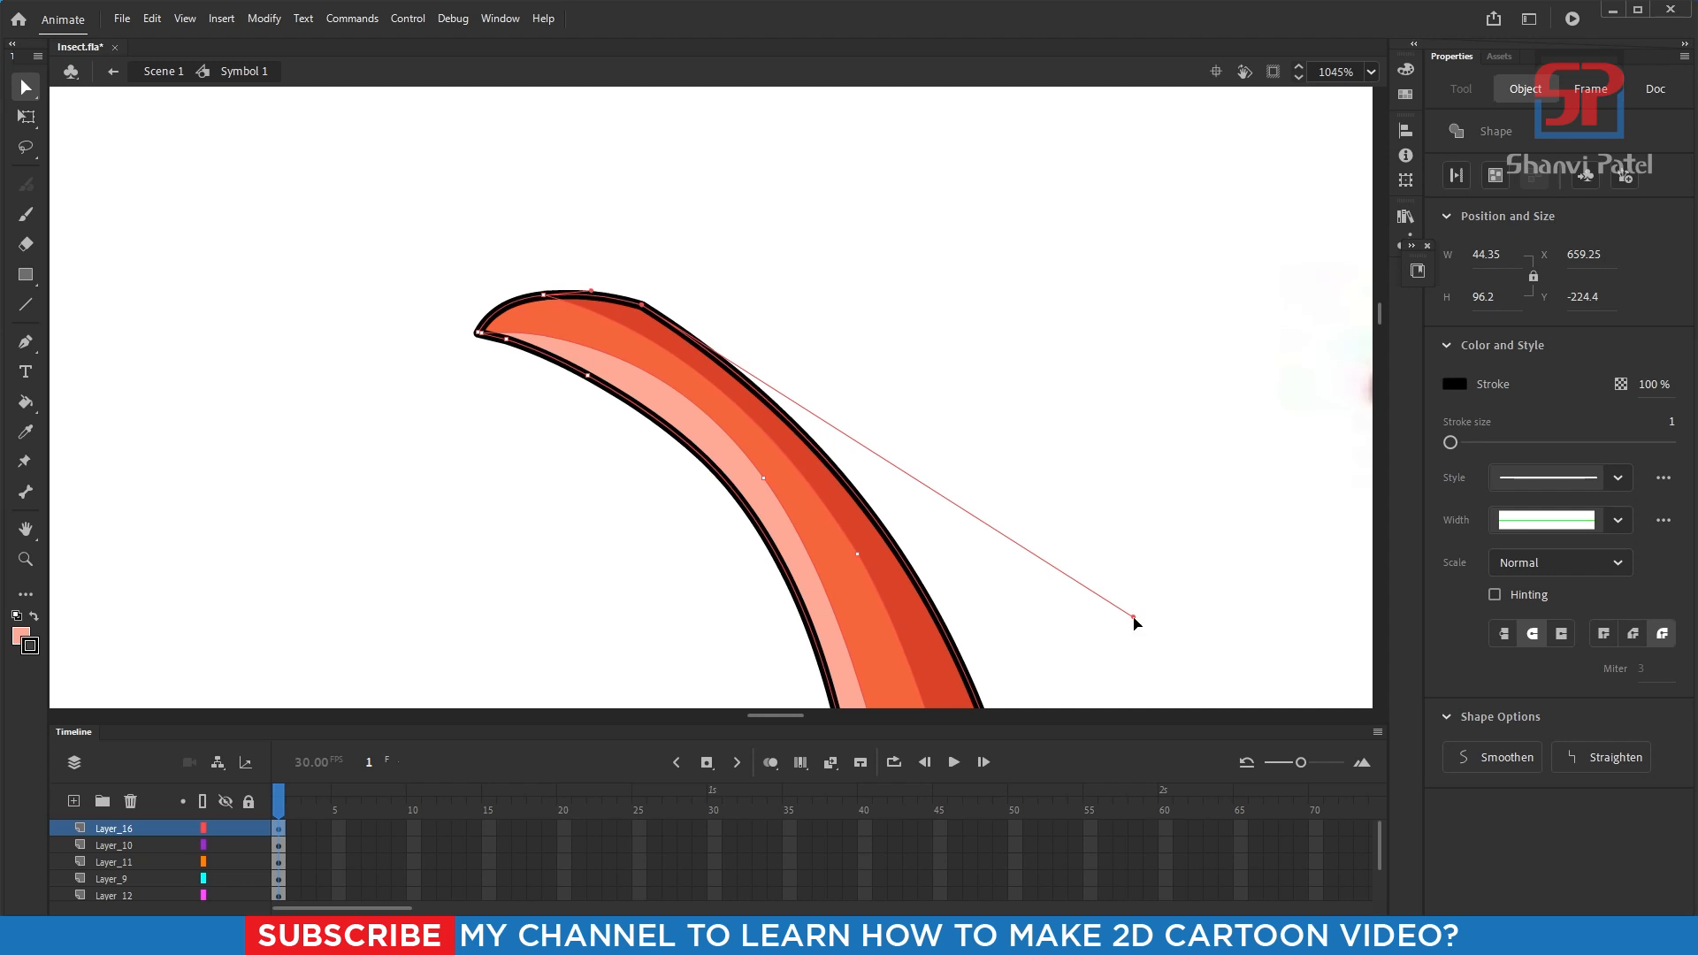
left_click_drag(1135, 623, 1111, 523)
scroll(1110, 522, "down", 2)
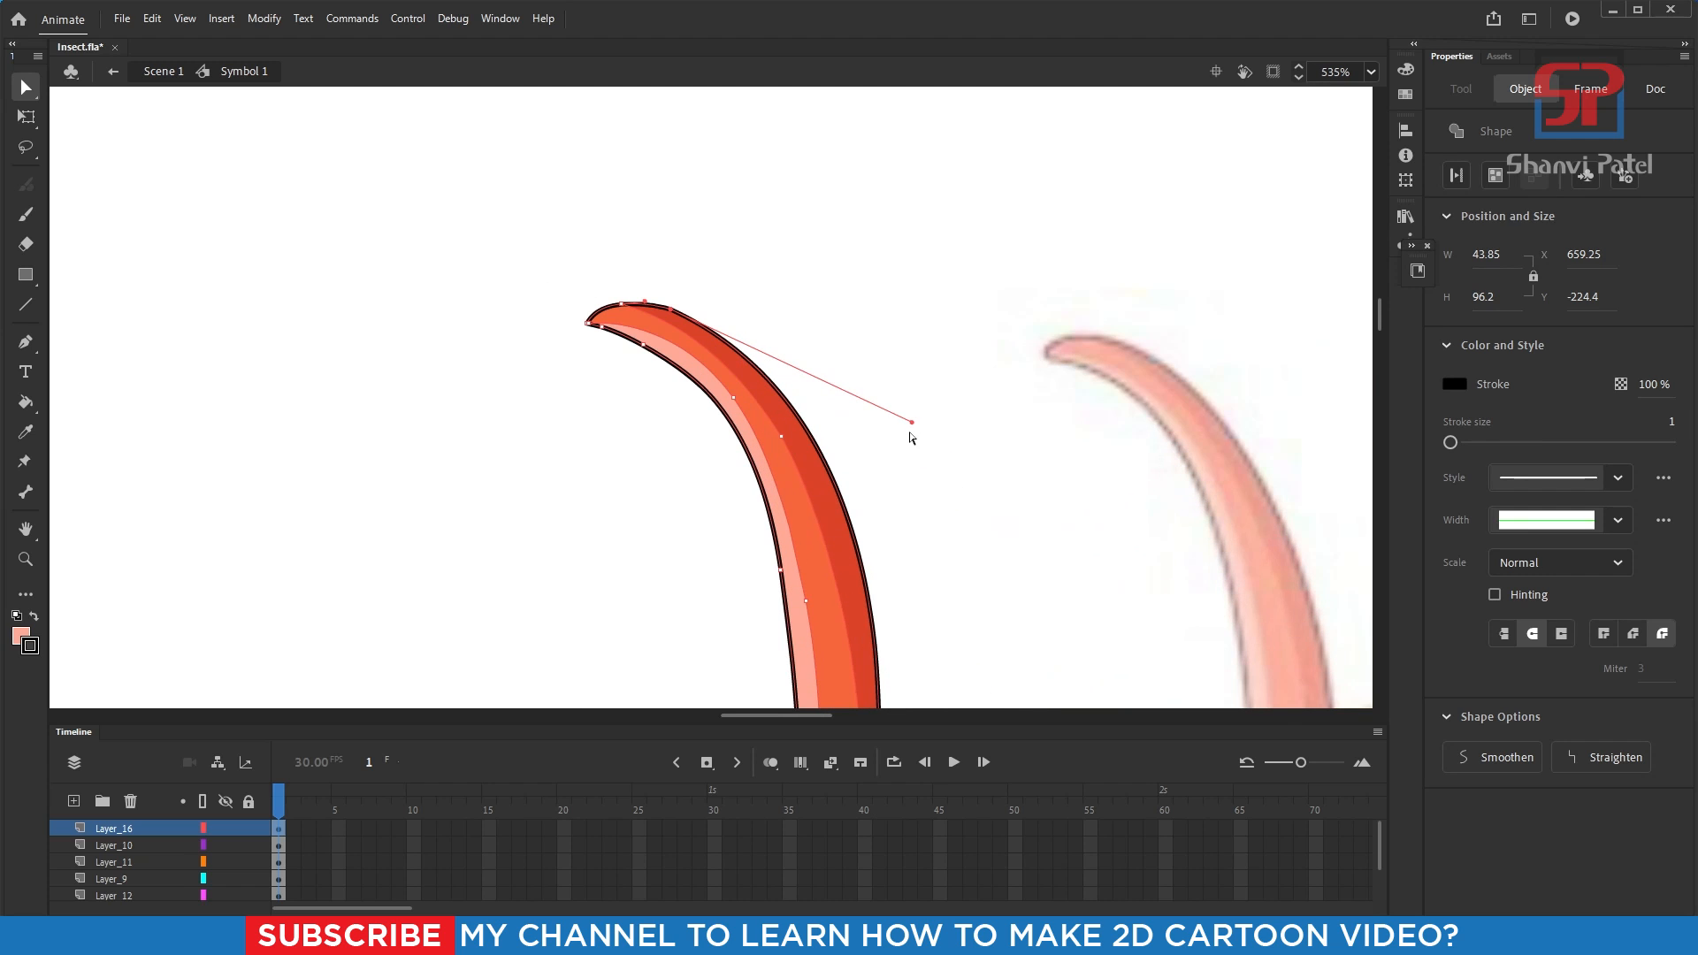
left_click_drag(911, 437, 891, 390)
scroll(831, 593, "down", 1)
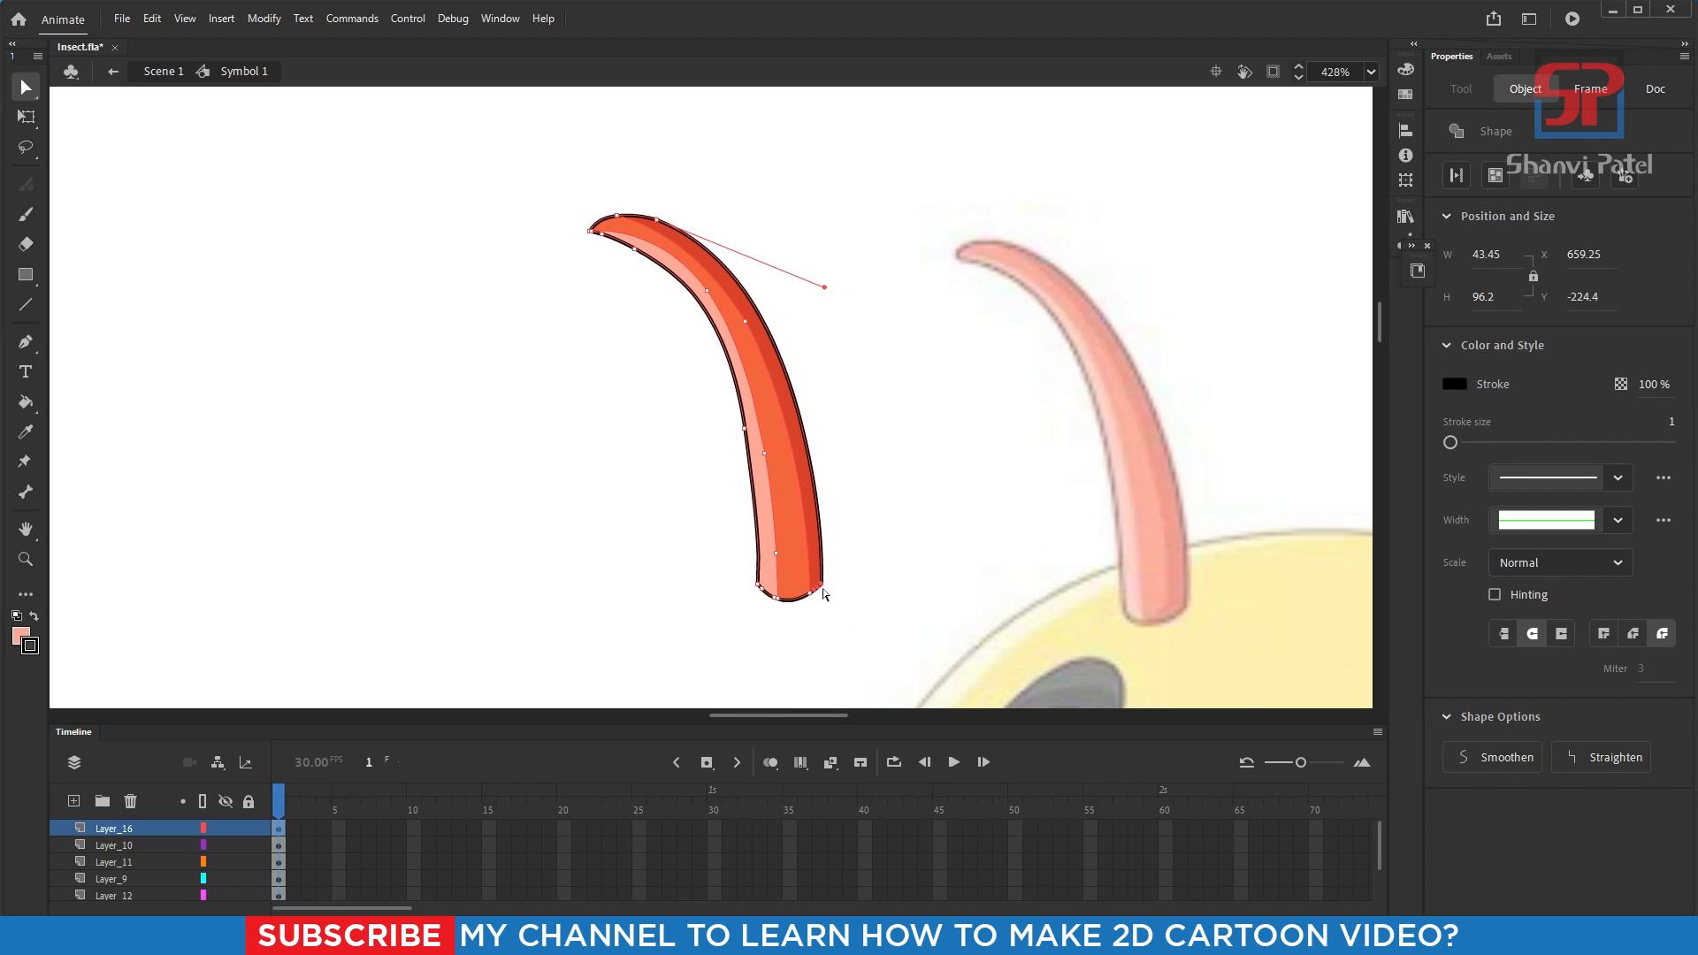
left_click(917, 513)
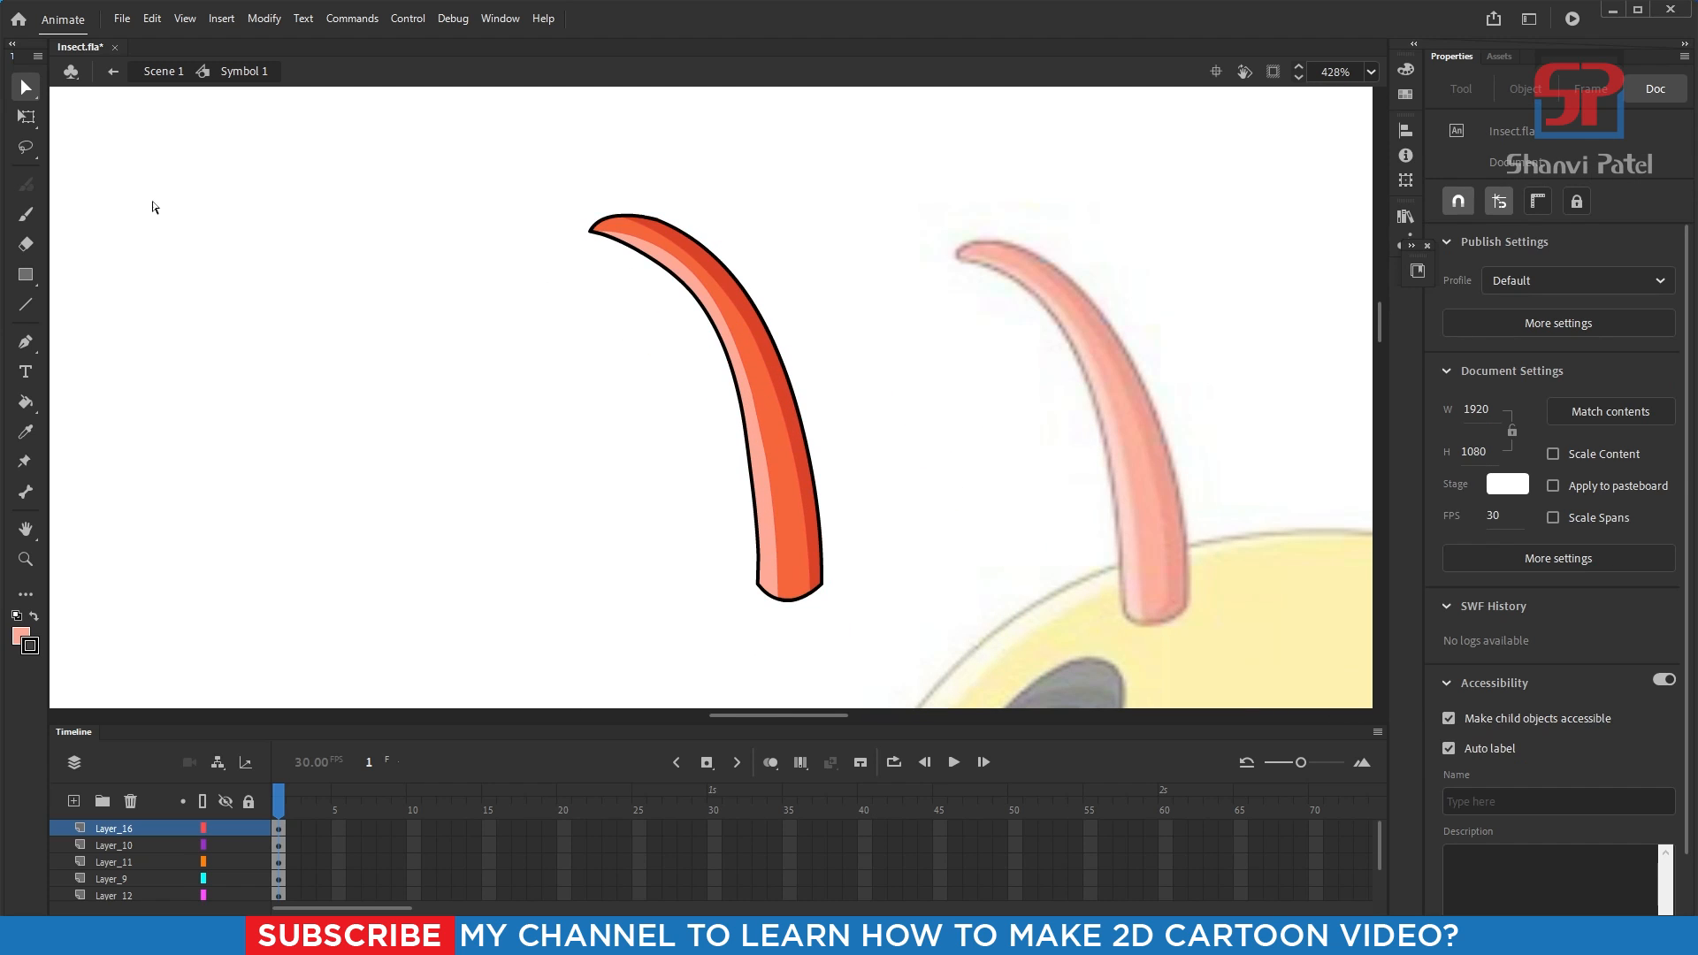
- Select the whole coloured antenna and convert it to a graphic symbol
left_click(39, 124)
scroll(617, 329, "down", 2)
left_click_drag(544, 239, 820, 552)
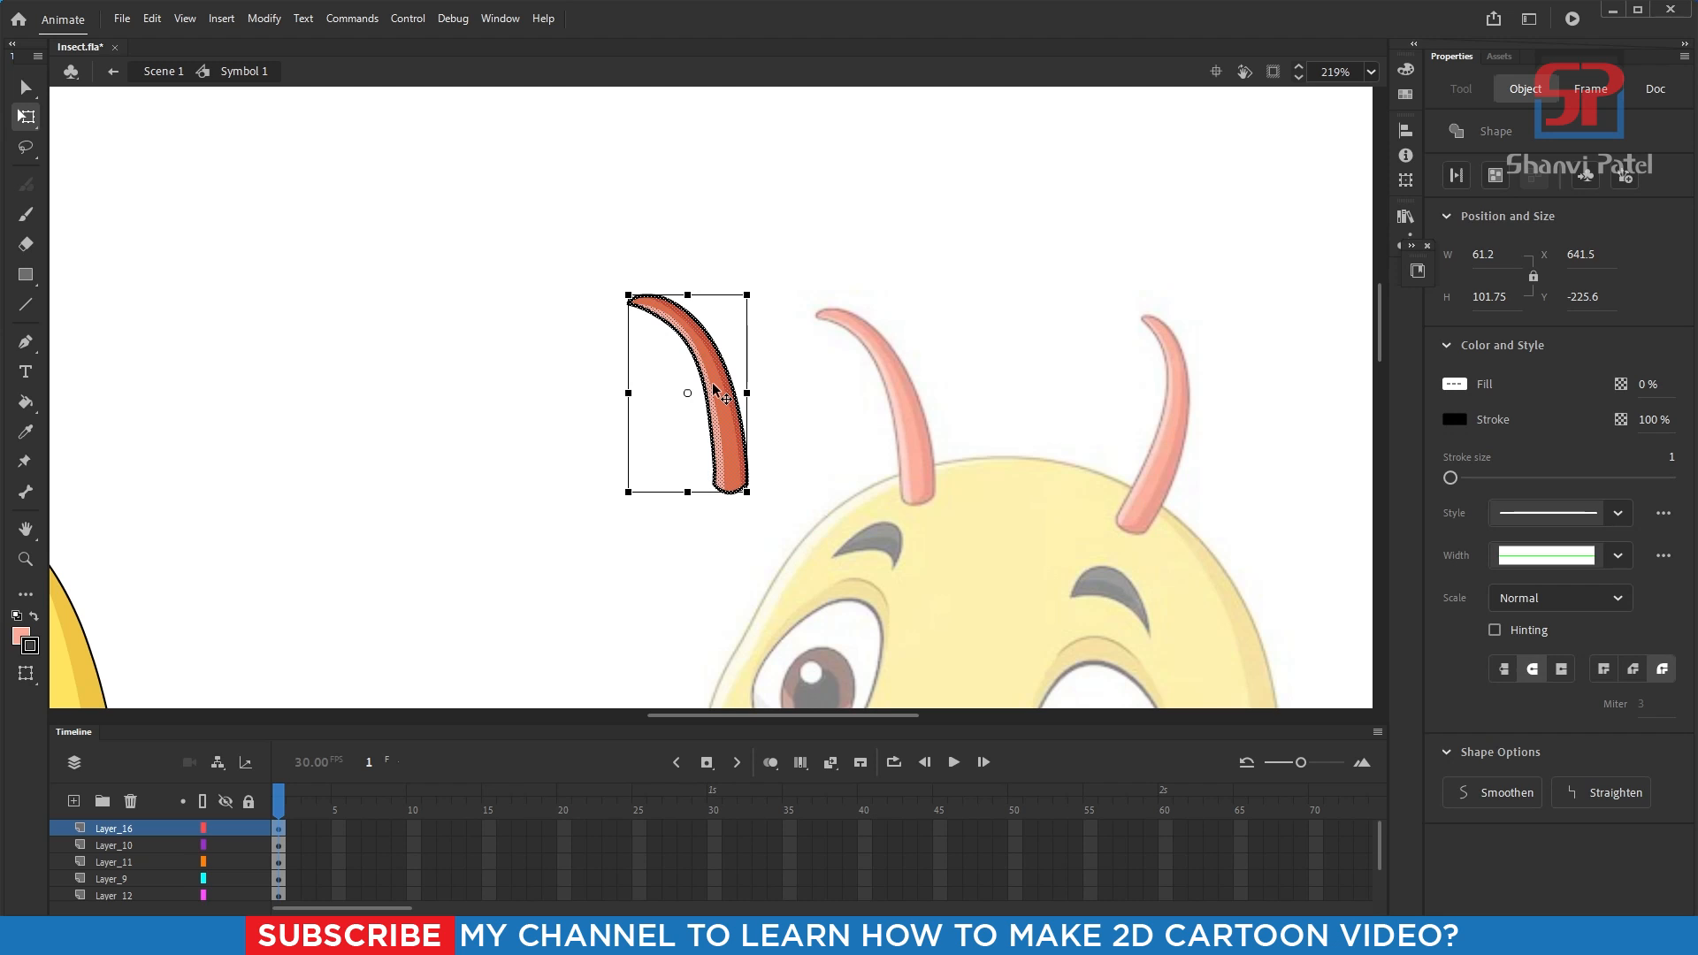
key("F8")
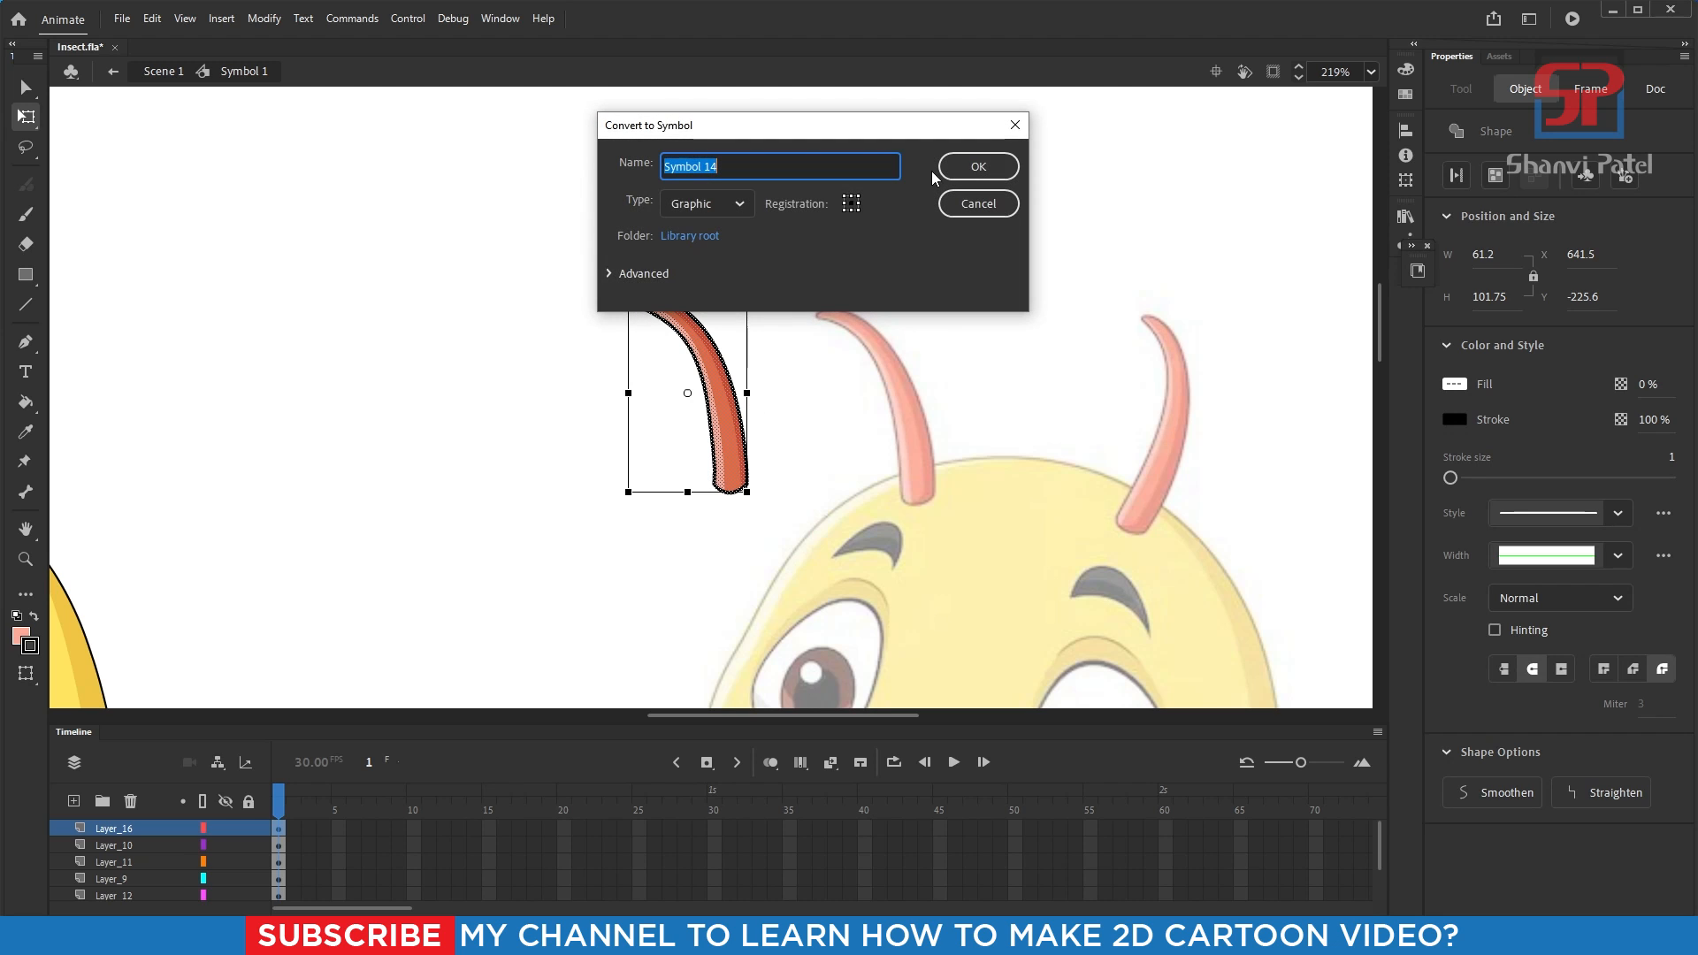
key("Return")
- Move the antenna symbol away from the reference caterpillar, towards the redrawn character's head
key("shift+Left")
key("shift+Left")
key("shift+Left")
key("shift+Left")
key("shift+Left")
key("shift+Left")
key("shift+Left")
key("shift+Left")
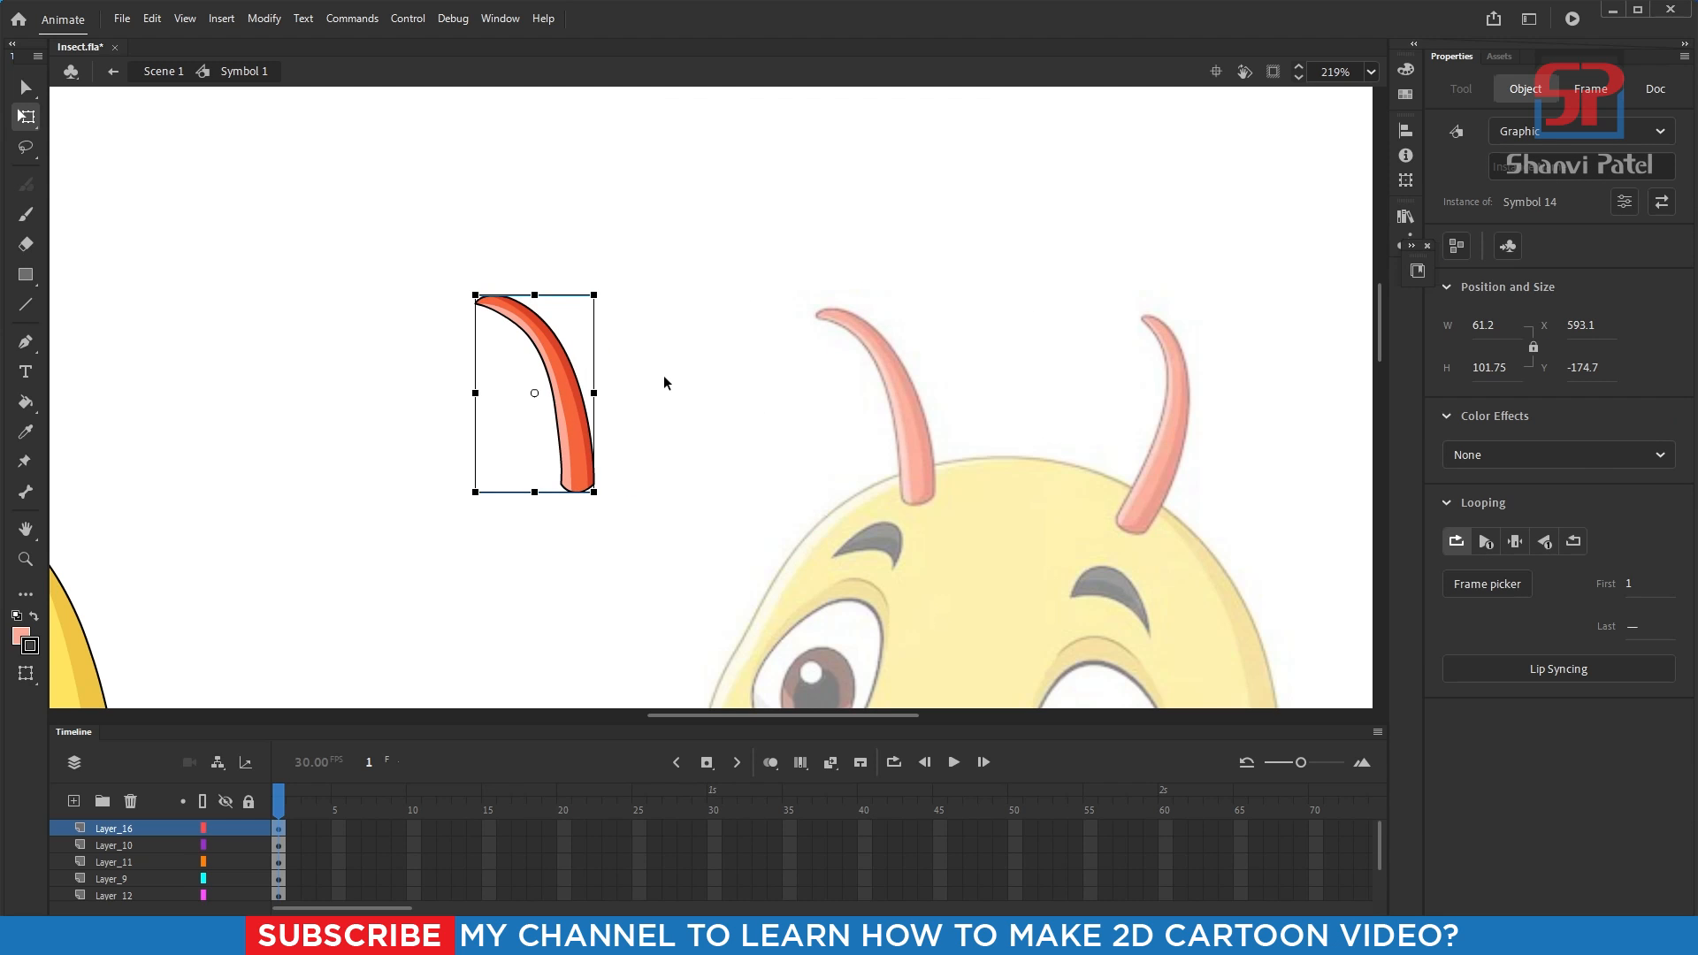
- Paste a copy of the antenna artwork on a new layer and convert it to a graphic symbol
scroll(664, 375, "down", 3)
left_click(75, 802)
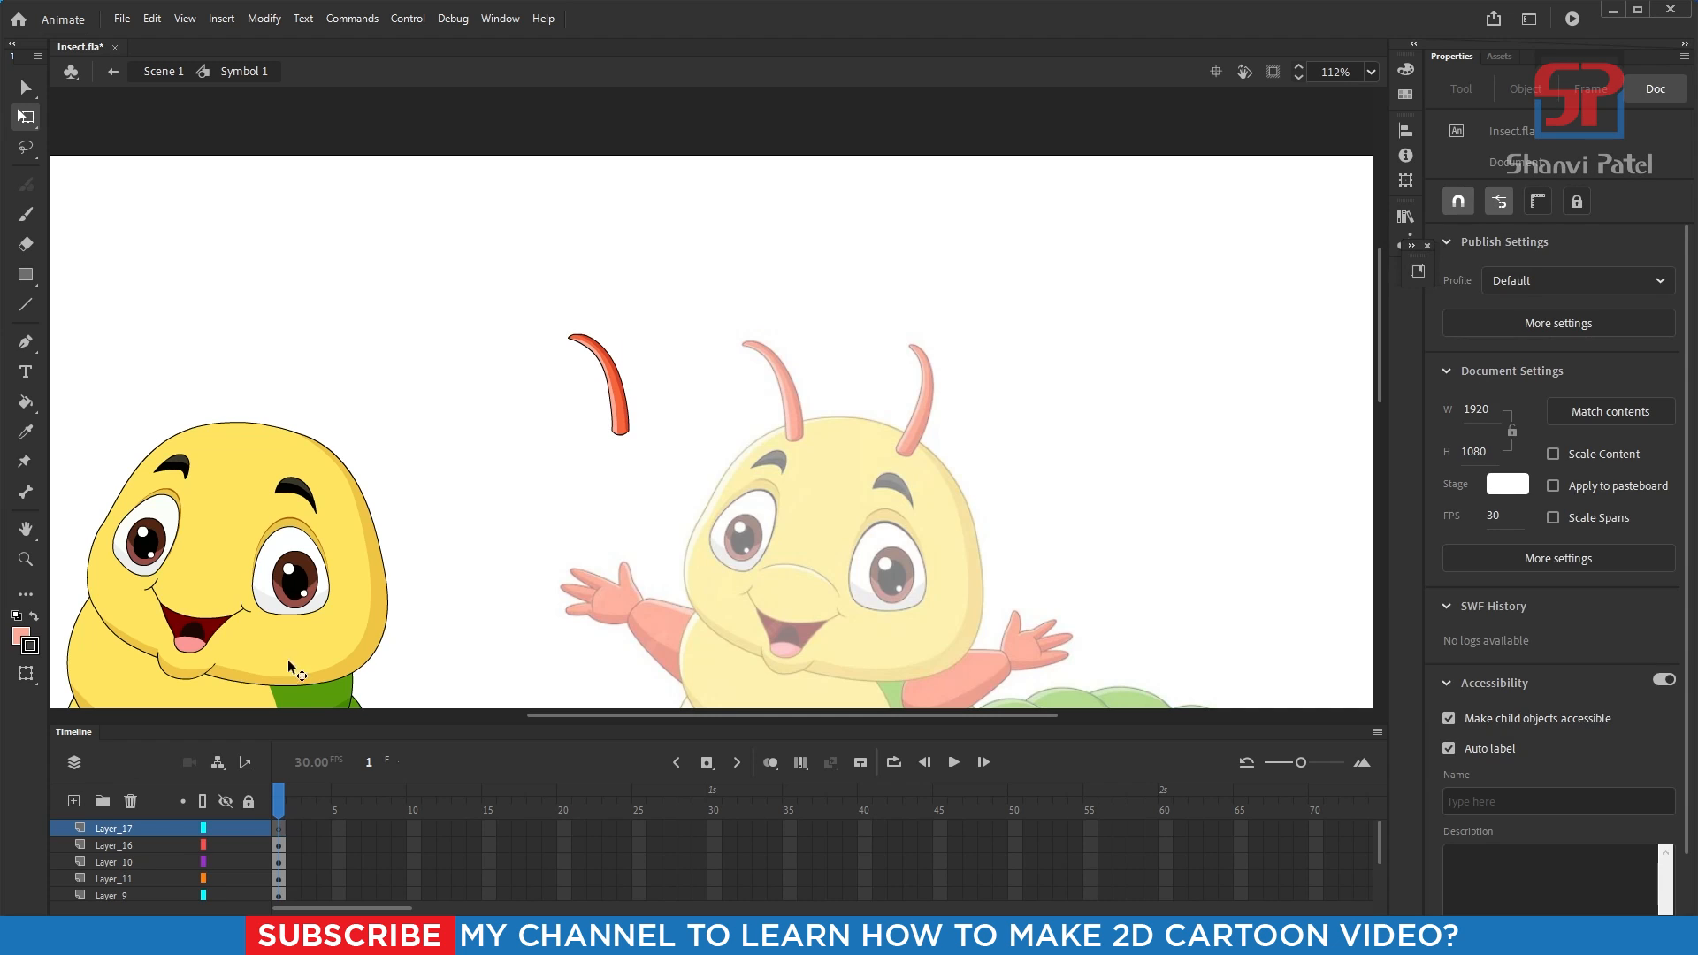
key("ctrl+v")
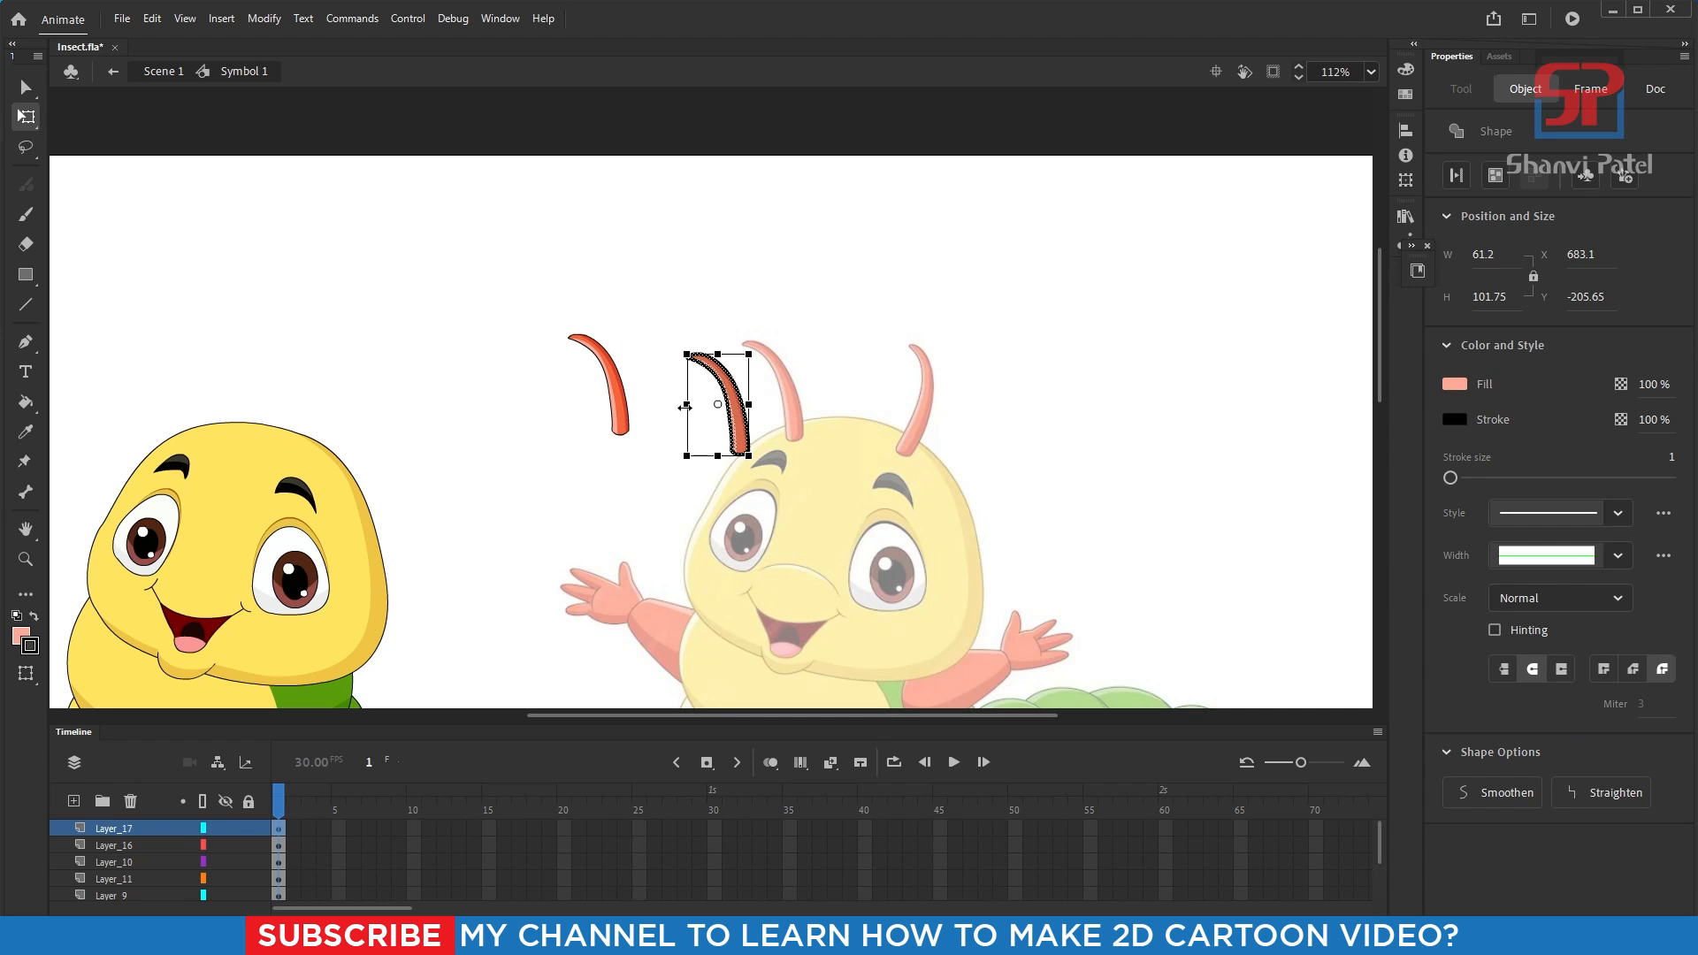
key("F8")
left_click(981, 163)
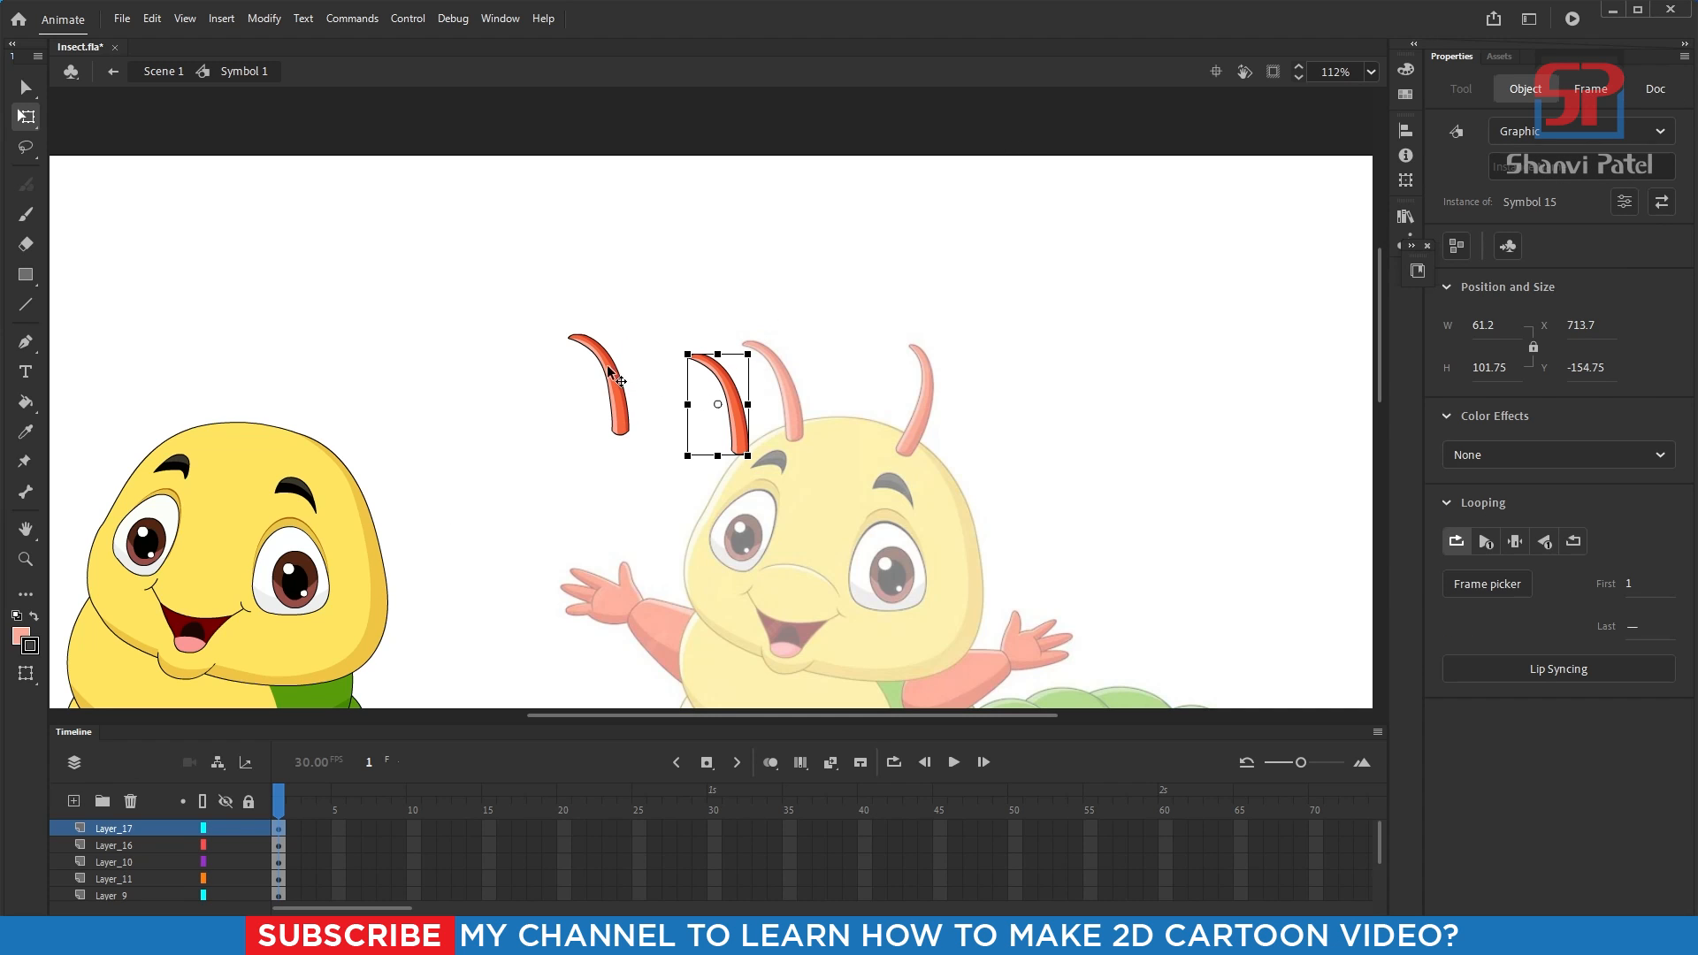
- Place both antennae on the redrawn caterpillar's head, rotating the second one clockwise to match the reference's right antenna
left_click_drag(608, 368, 189, 376)
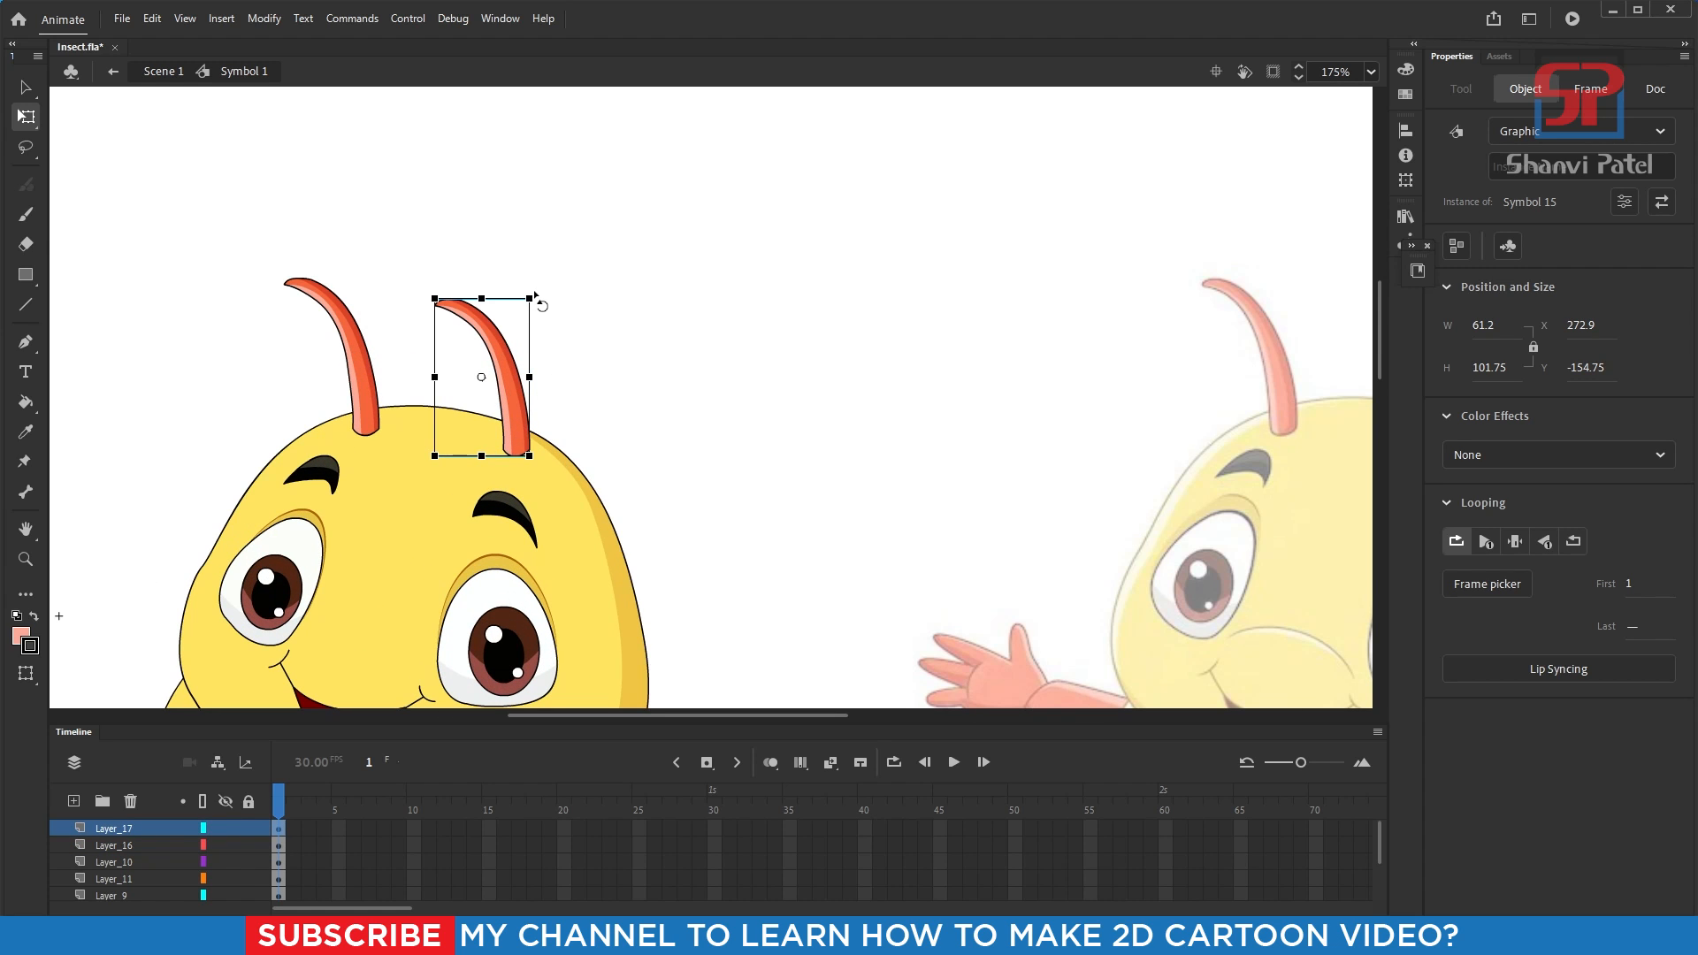
left_click_drag(535, 295, 554, 386)
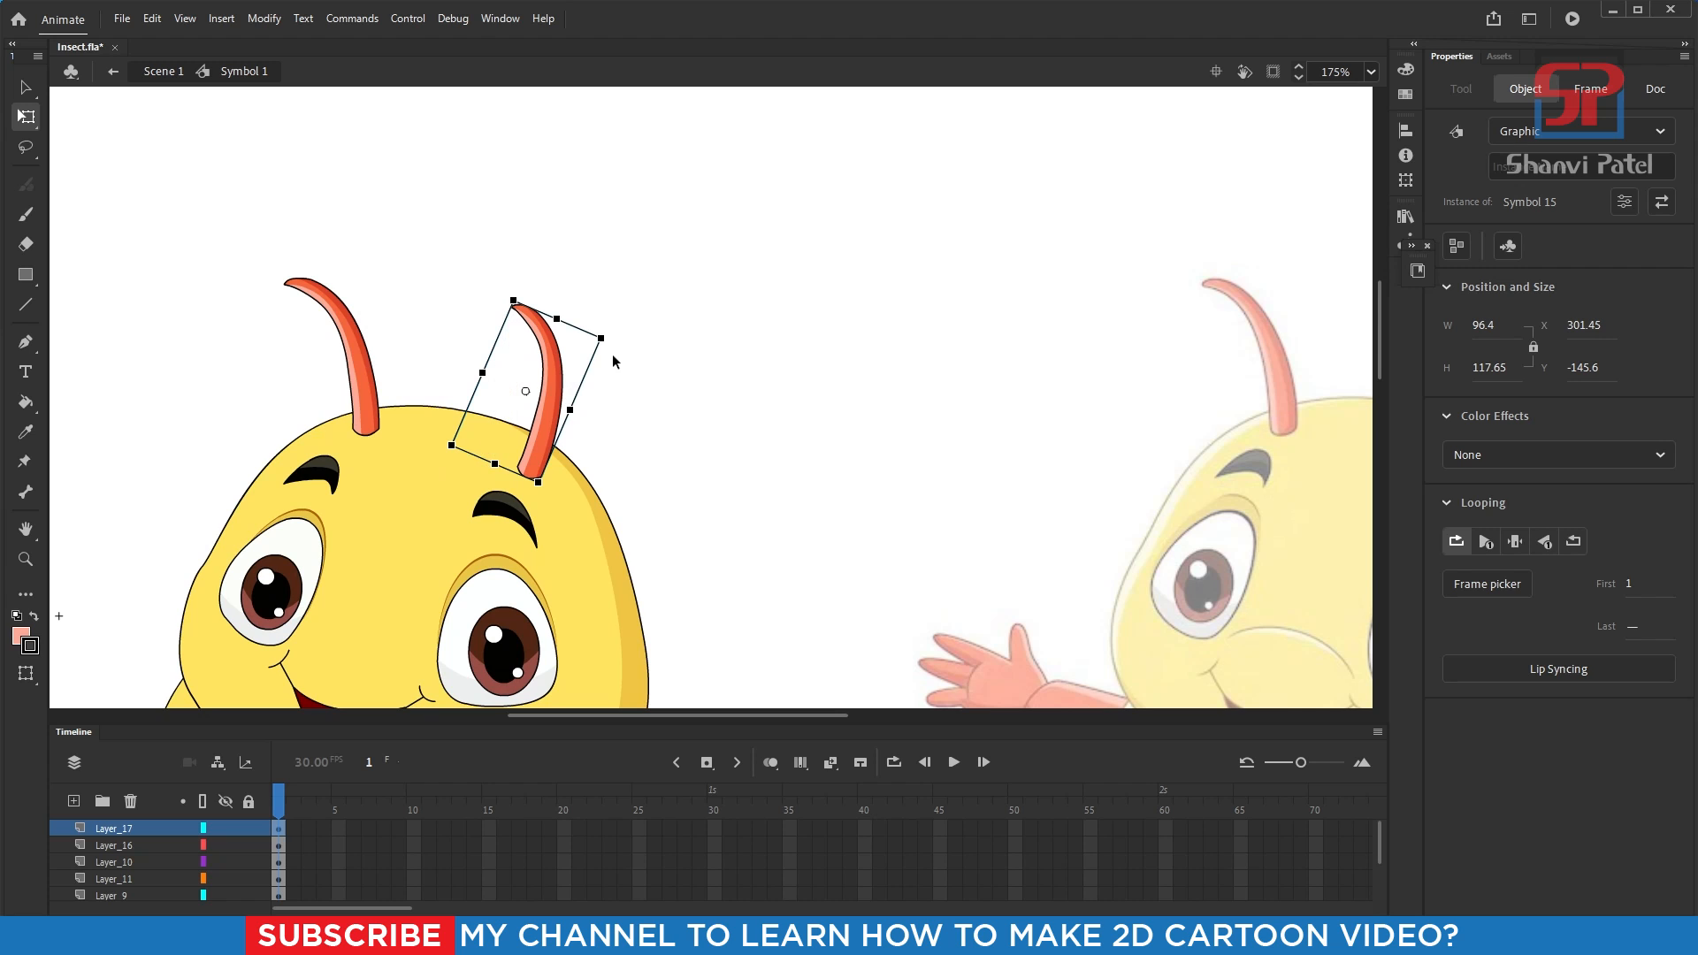
left_click_drag(615, 338, 627, 361)
left_click_drag(546, 430, 556, 434)
scroll(591, 420, "down", 3)
left_click(663, 394)
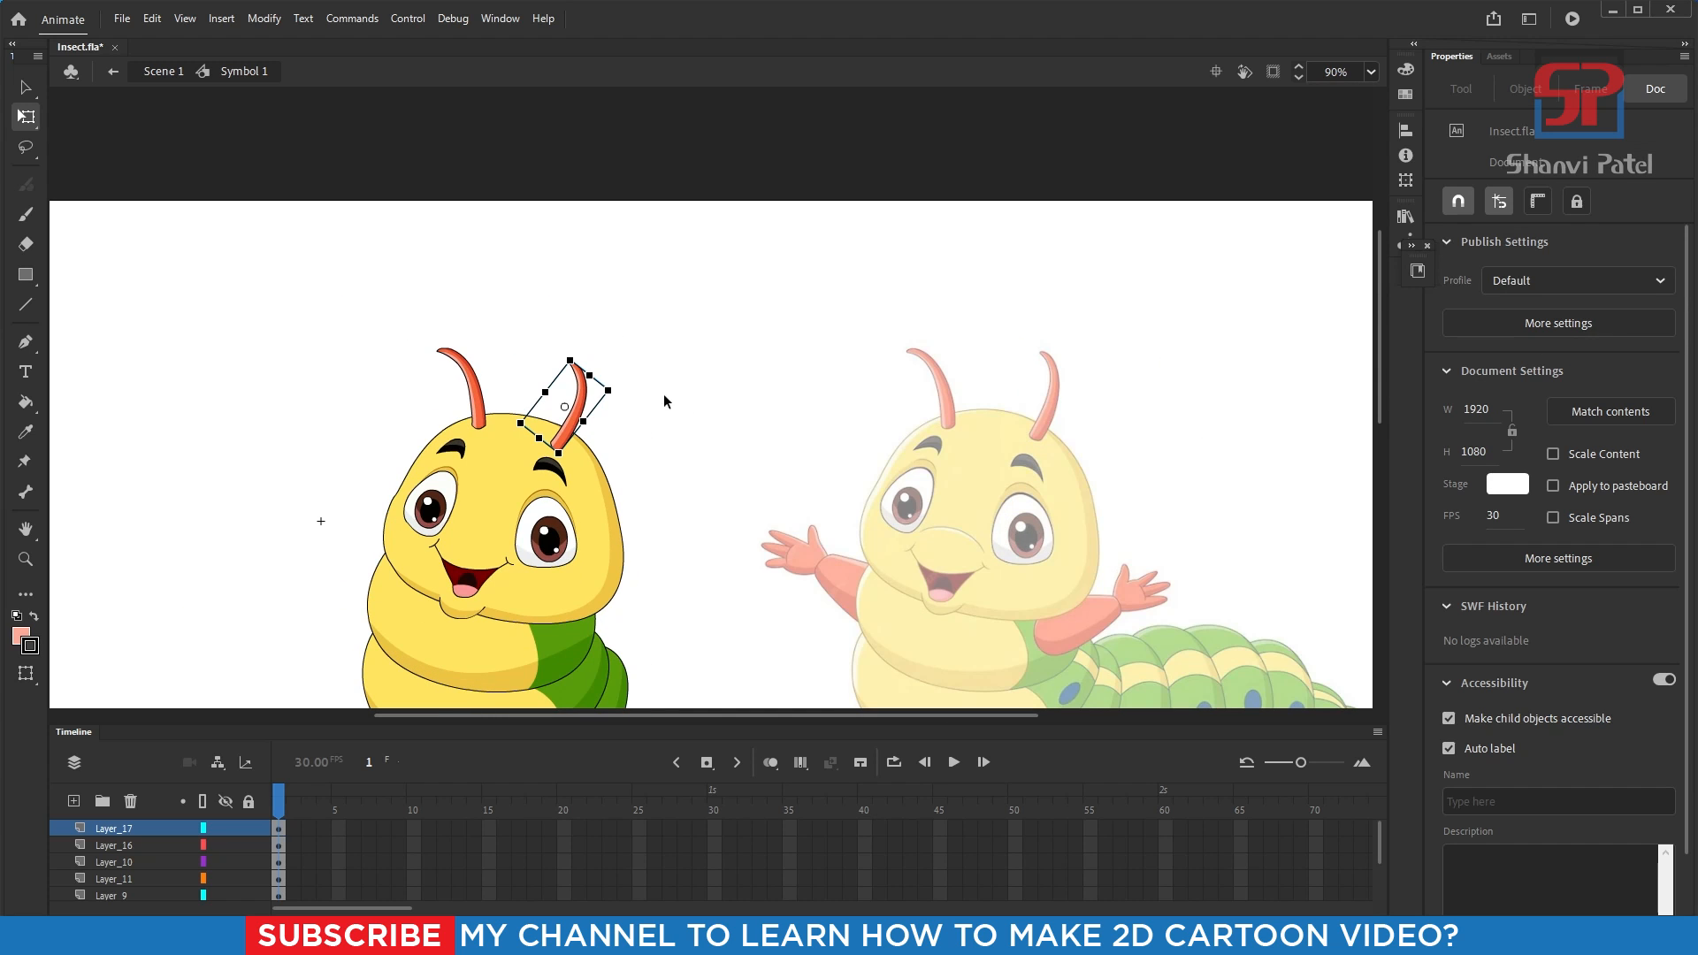
scroll(490, 318, "down", 3)
scroll(577, 490, "up", 2)
left_click_drag(721, 474, 551, 426)
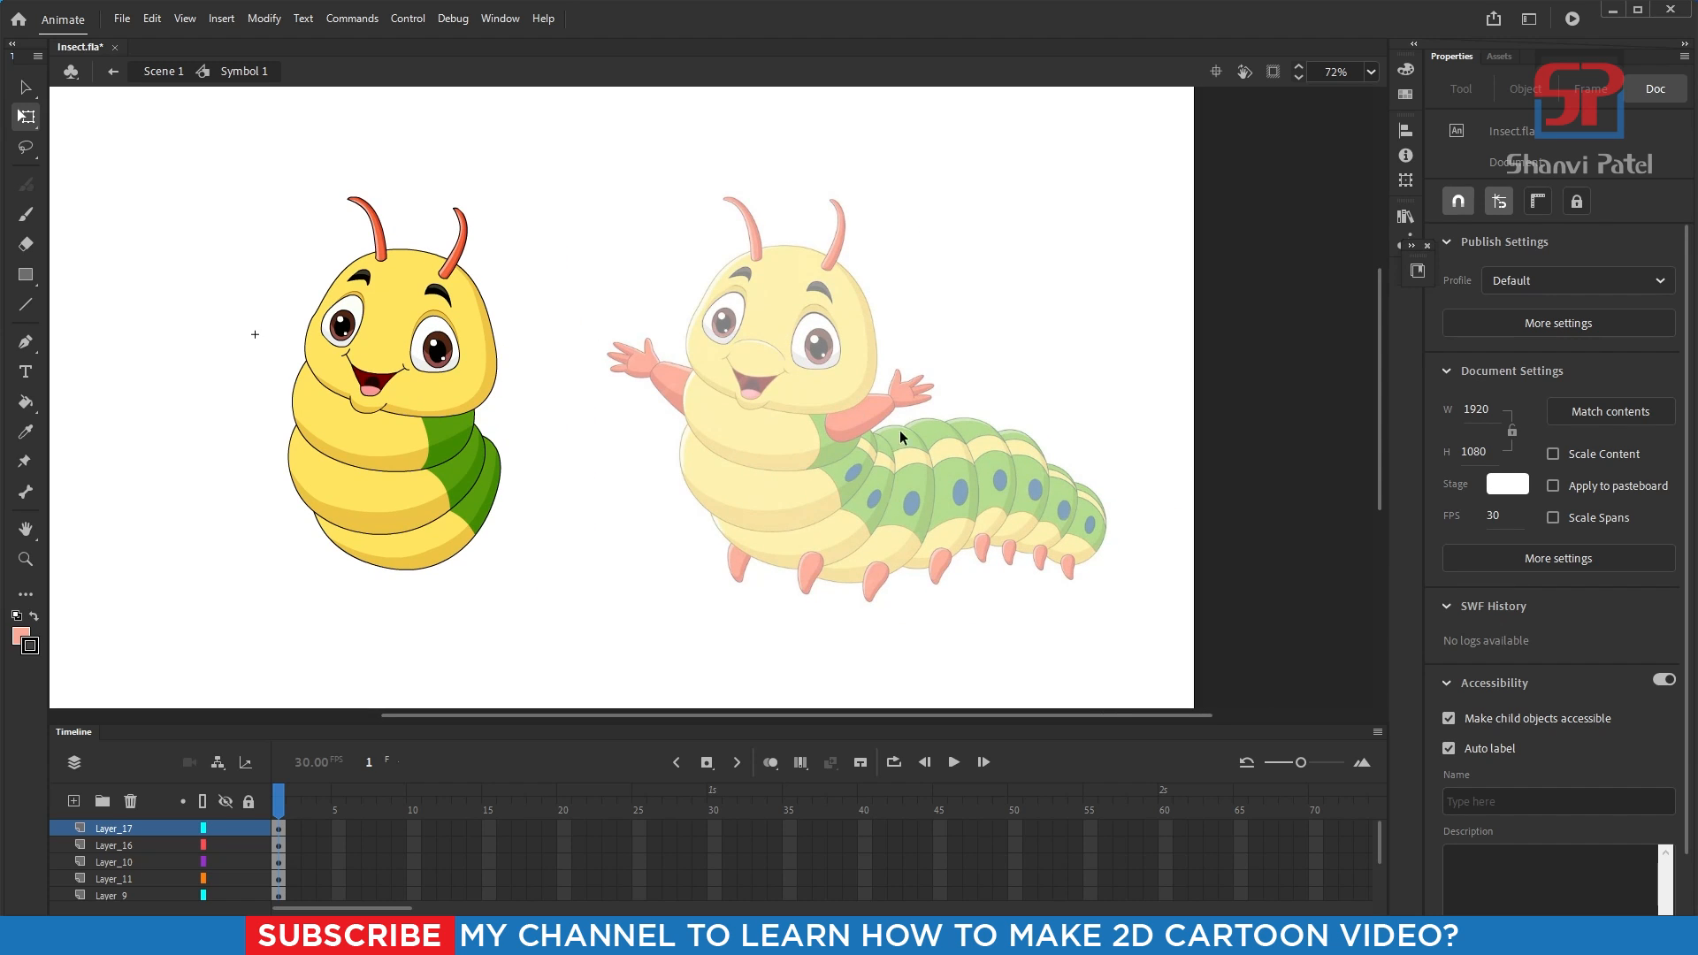